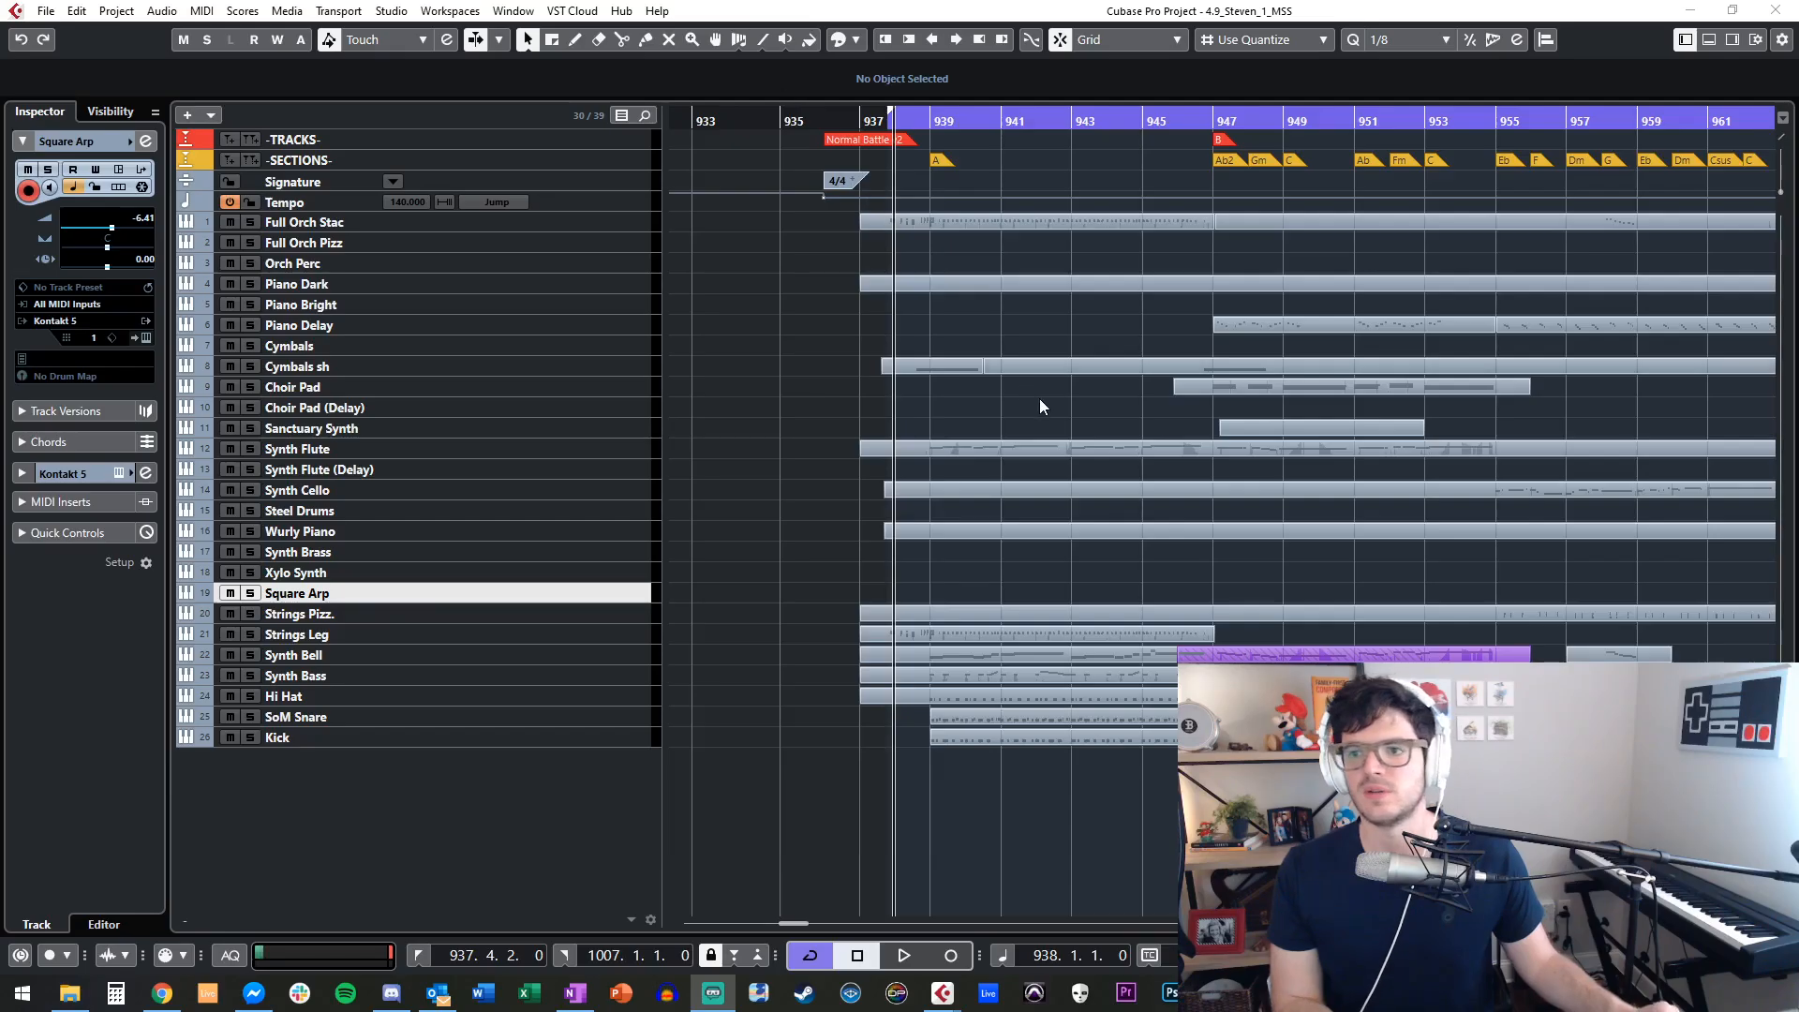
click(1039, 396)
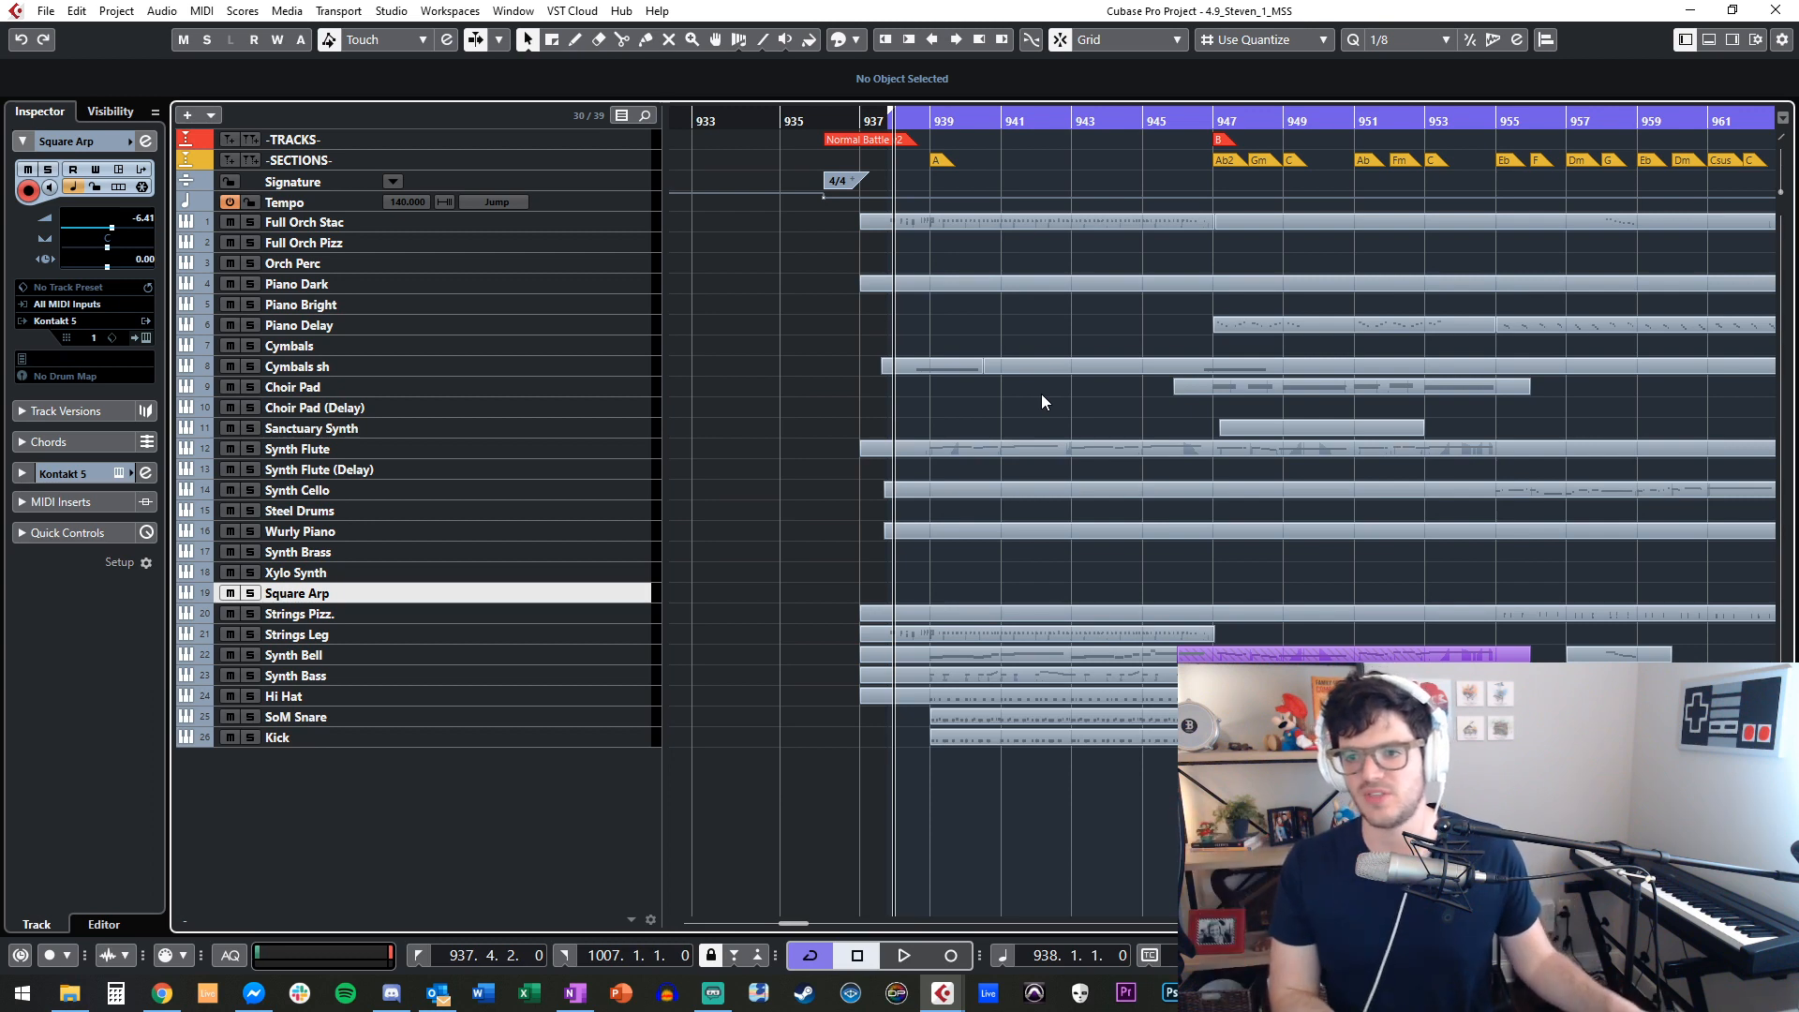
scroll(1042, 393, right, 2)
scroll(1042, 394, left, 2)
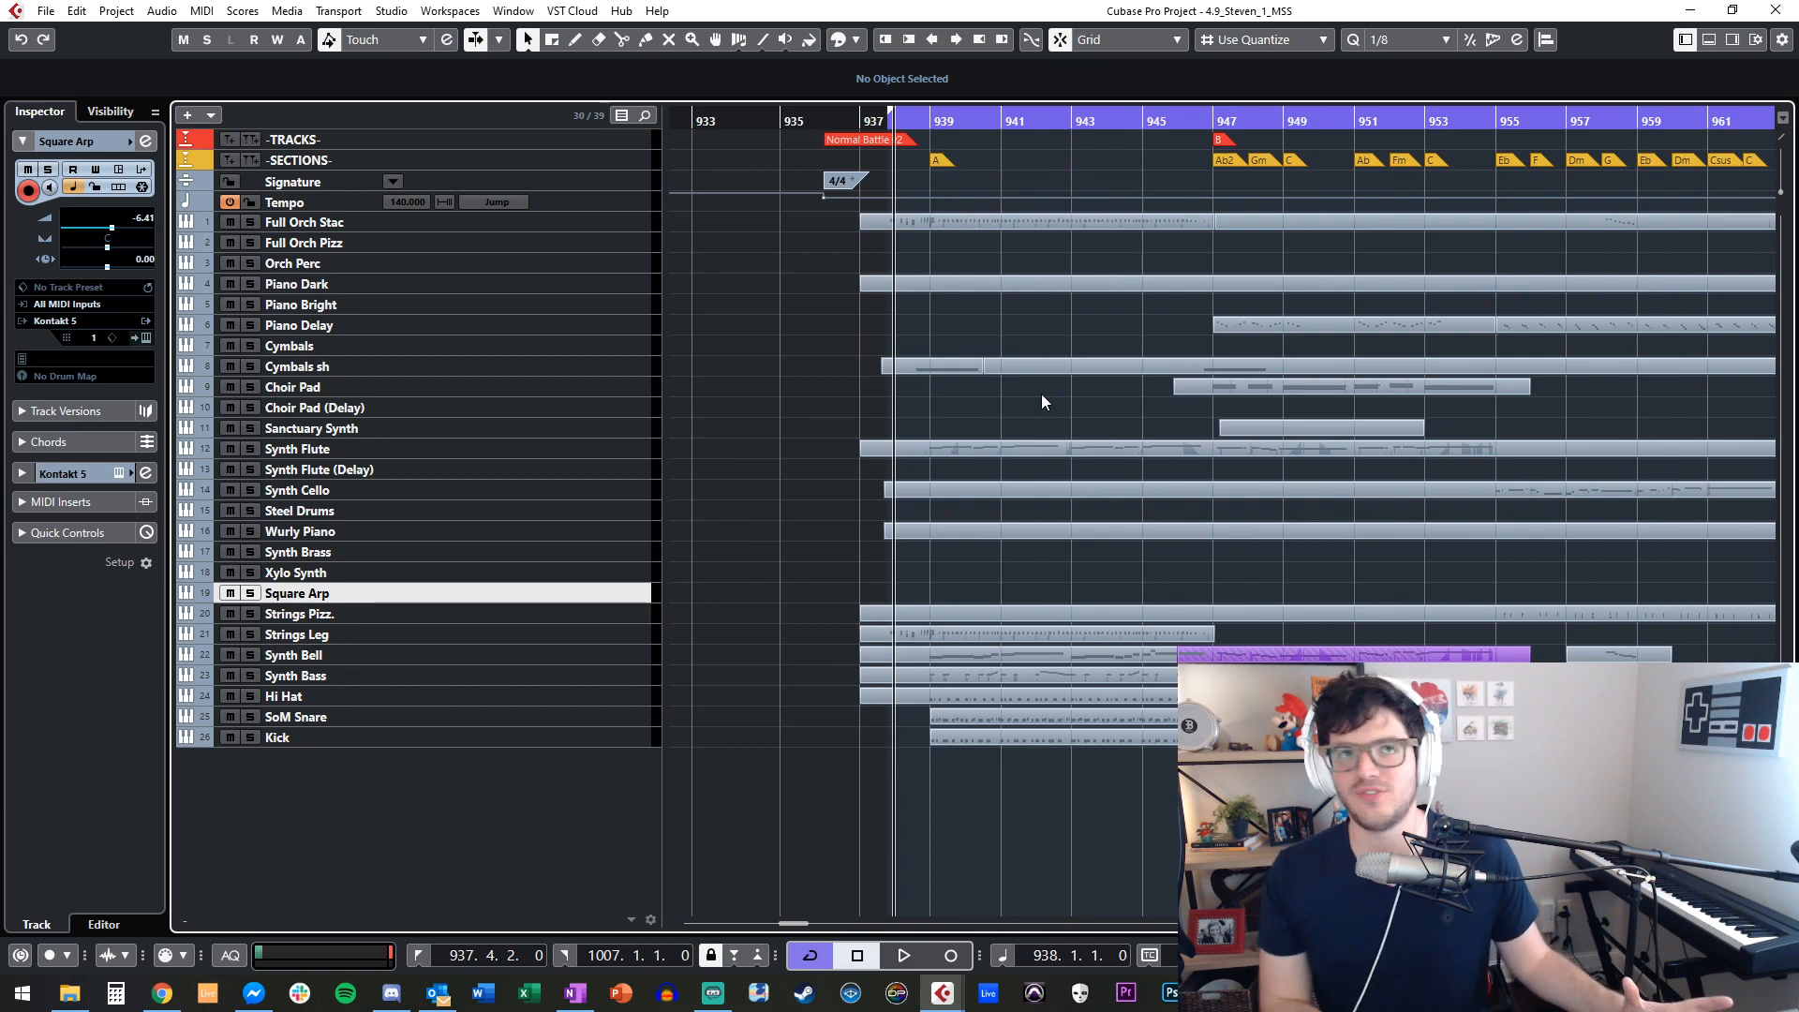
scroll(1042, 393, right, 2)
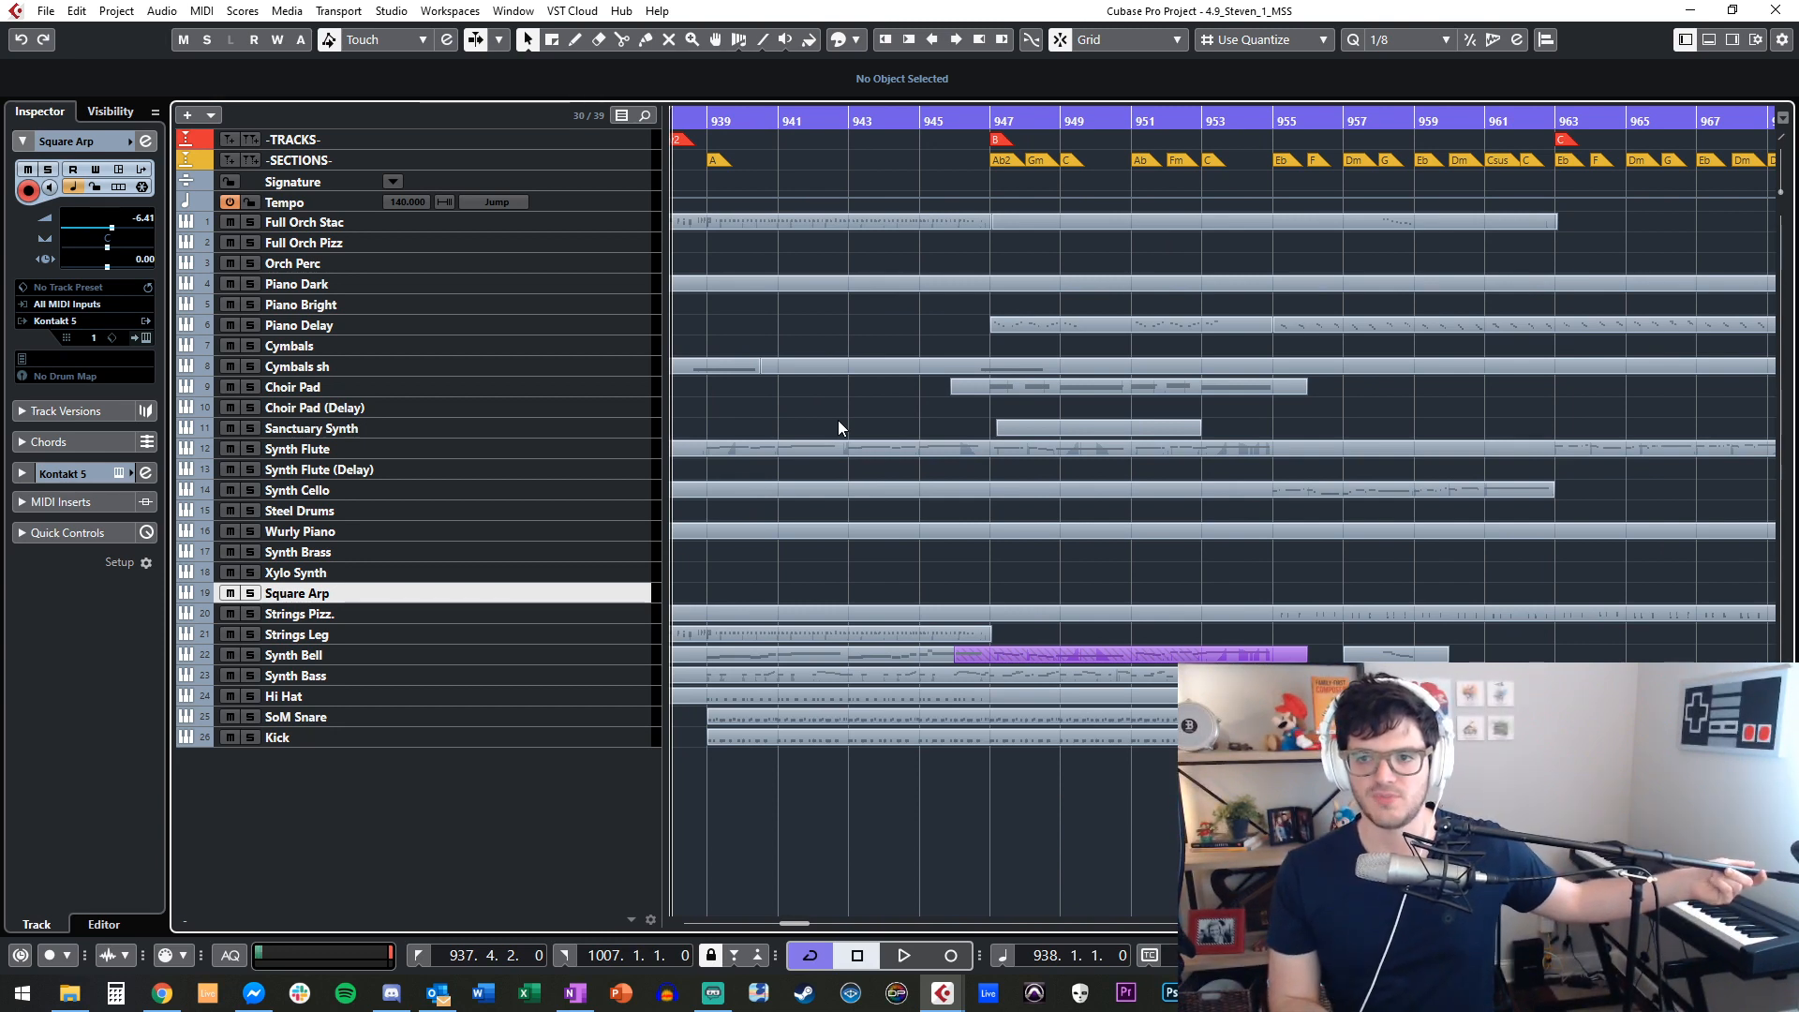
scroll(838, 419, left, 2)
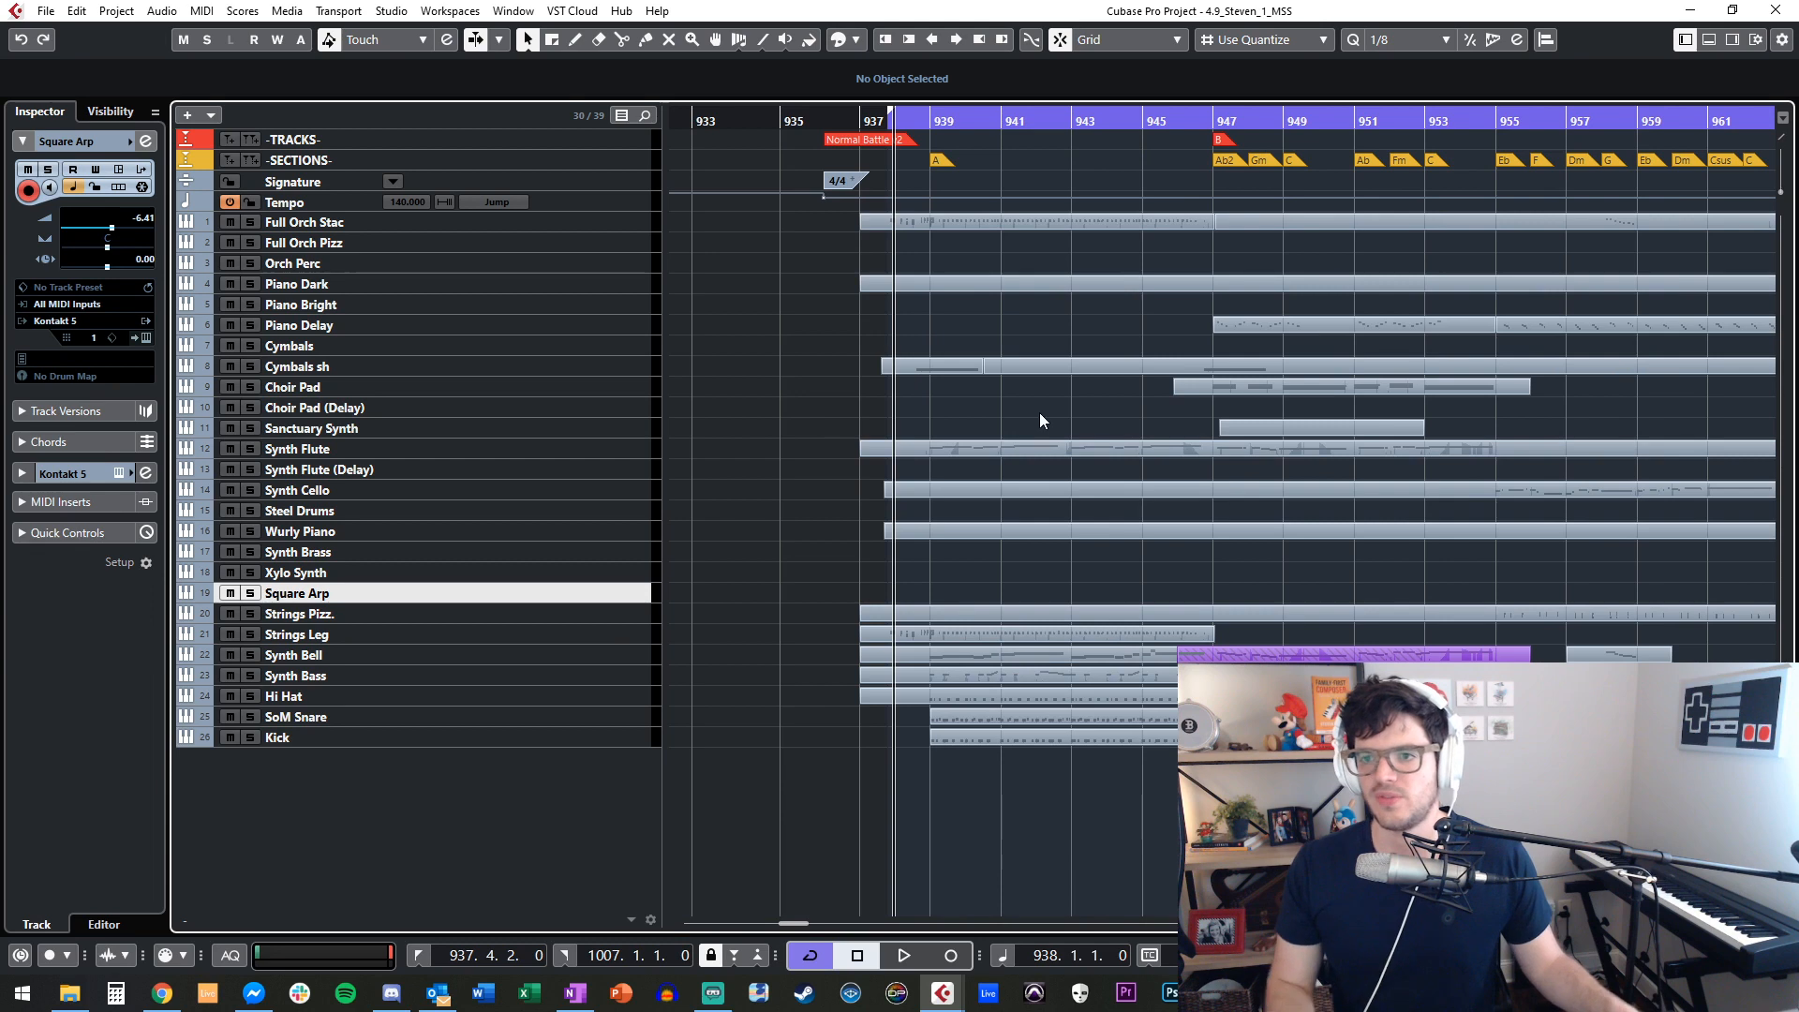
key(KP_0)
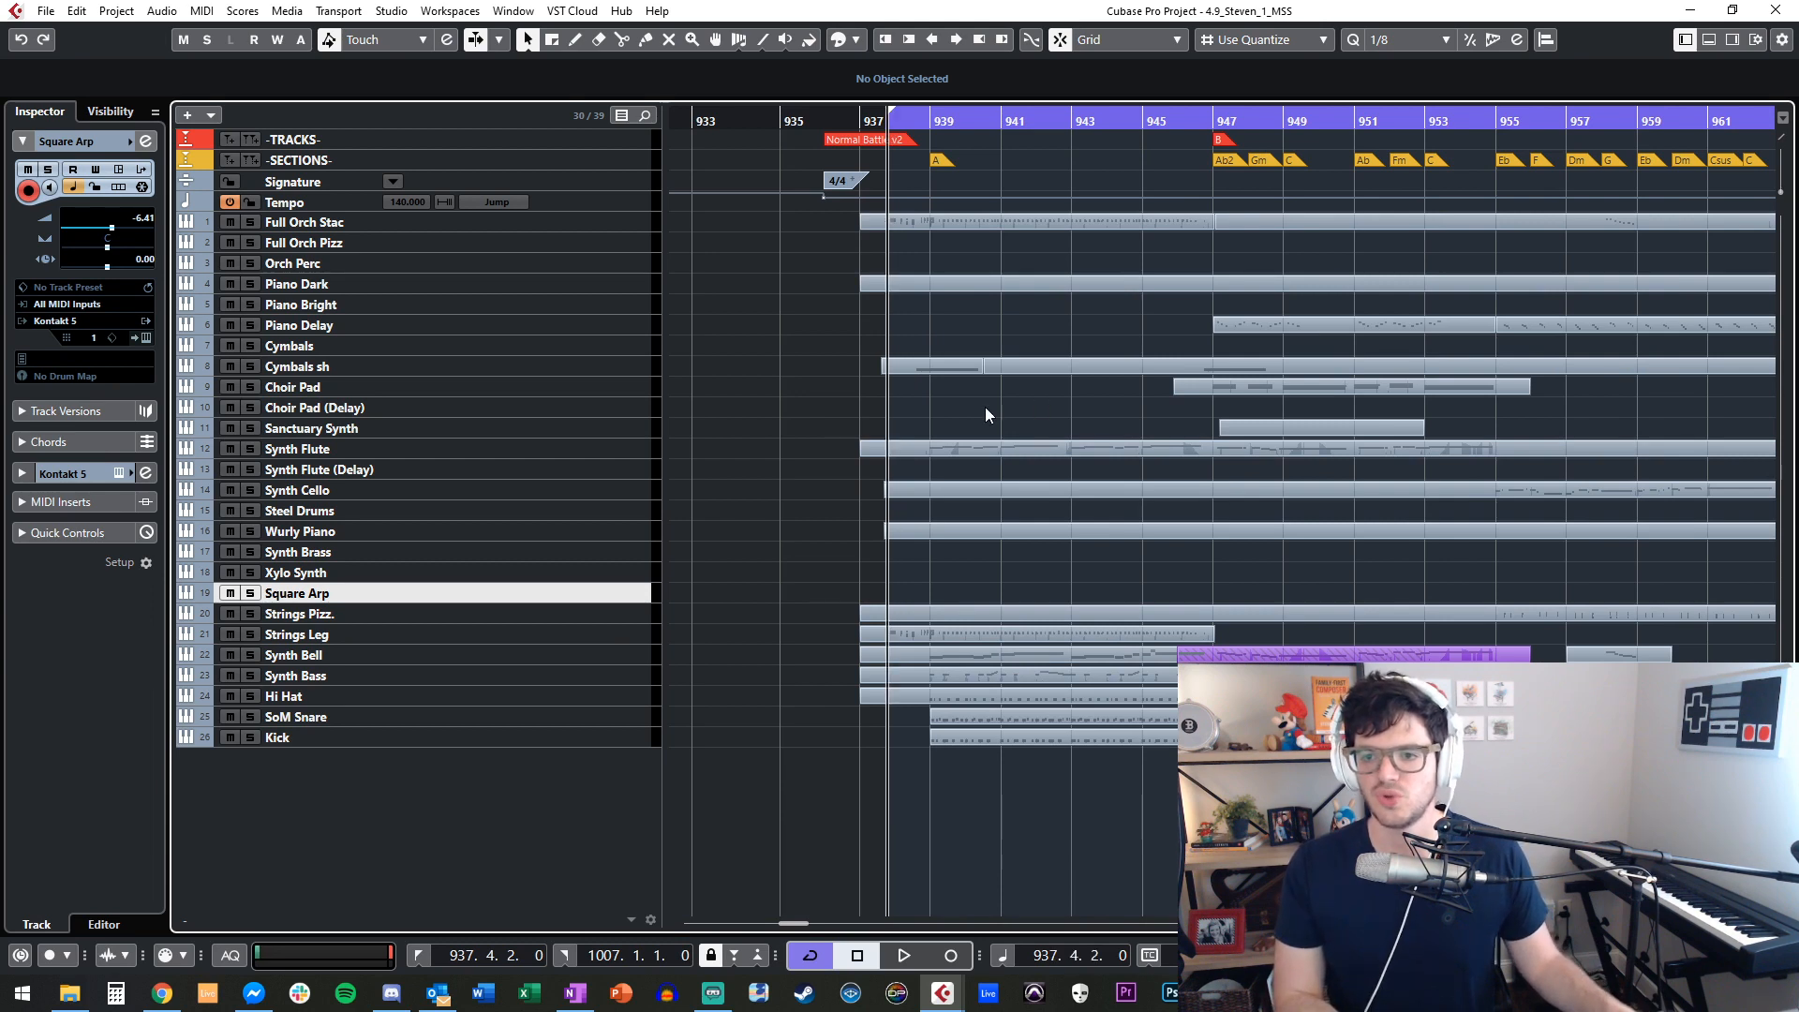
scroll(971, 422, right, 10)
scroll(970, 422, left, 9)
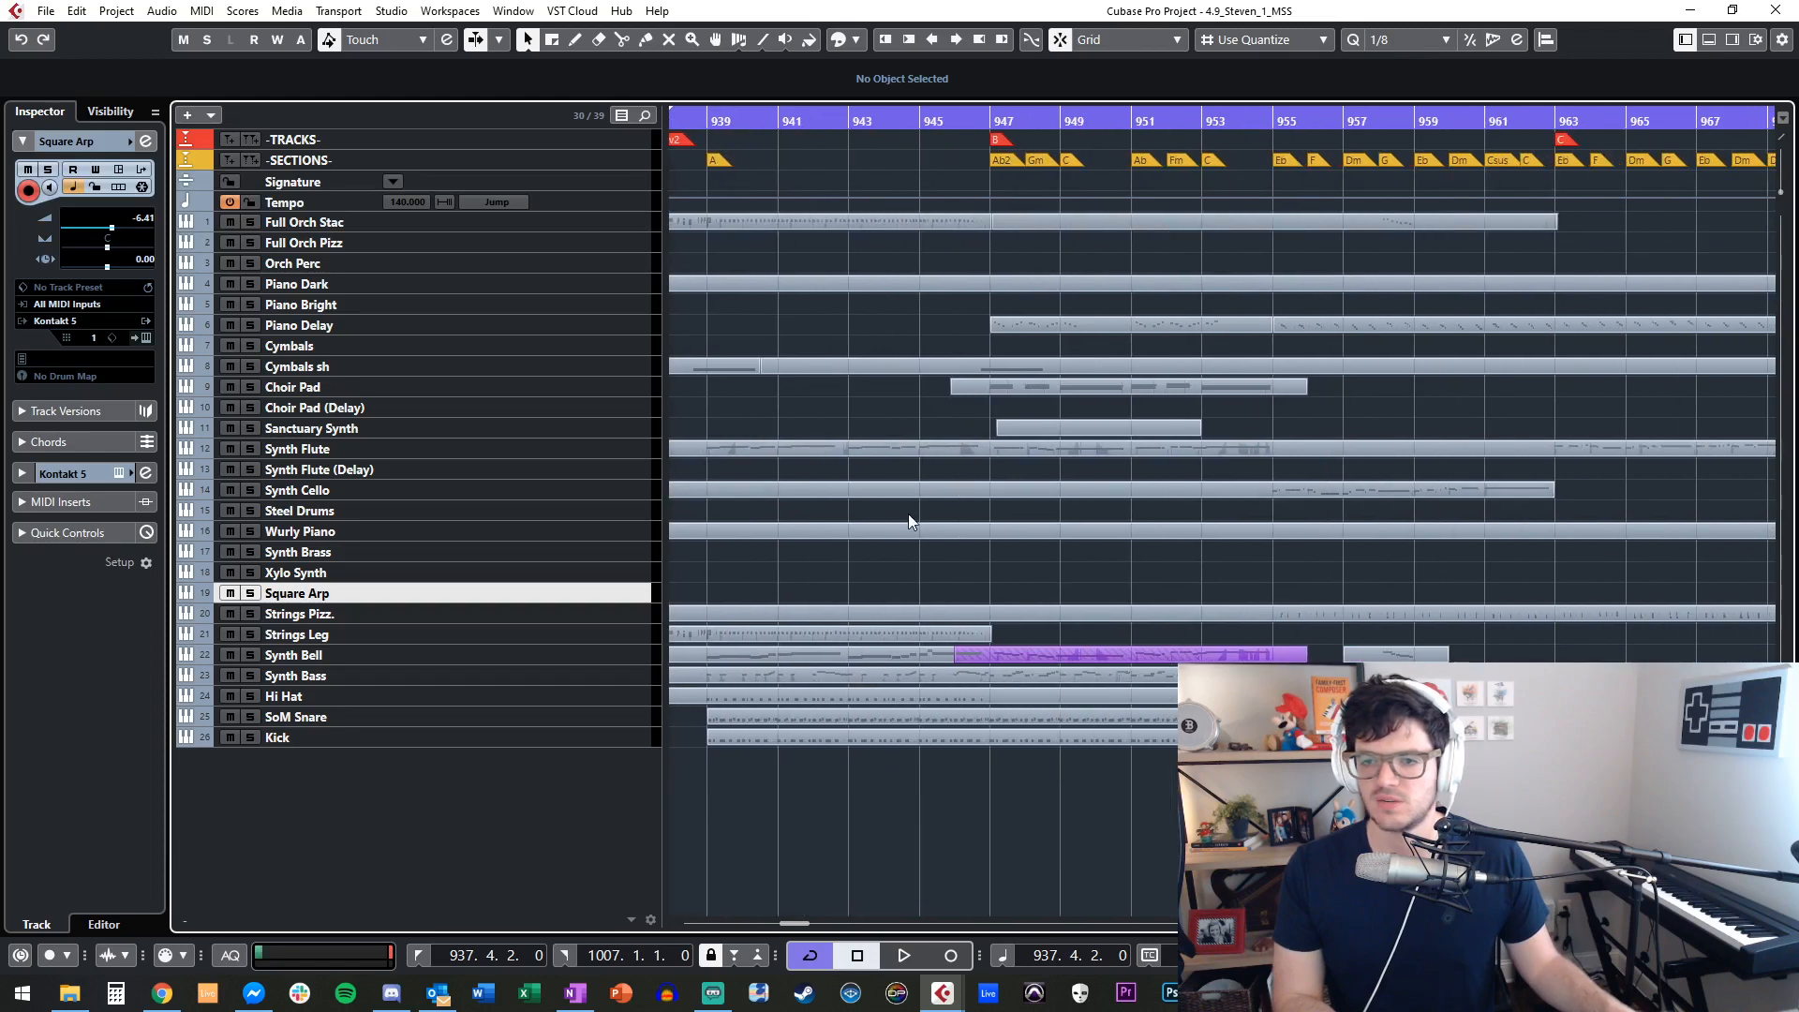
scroll(911, 515, left, 2)
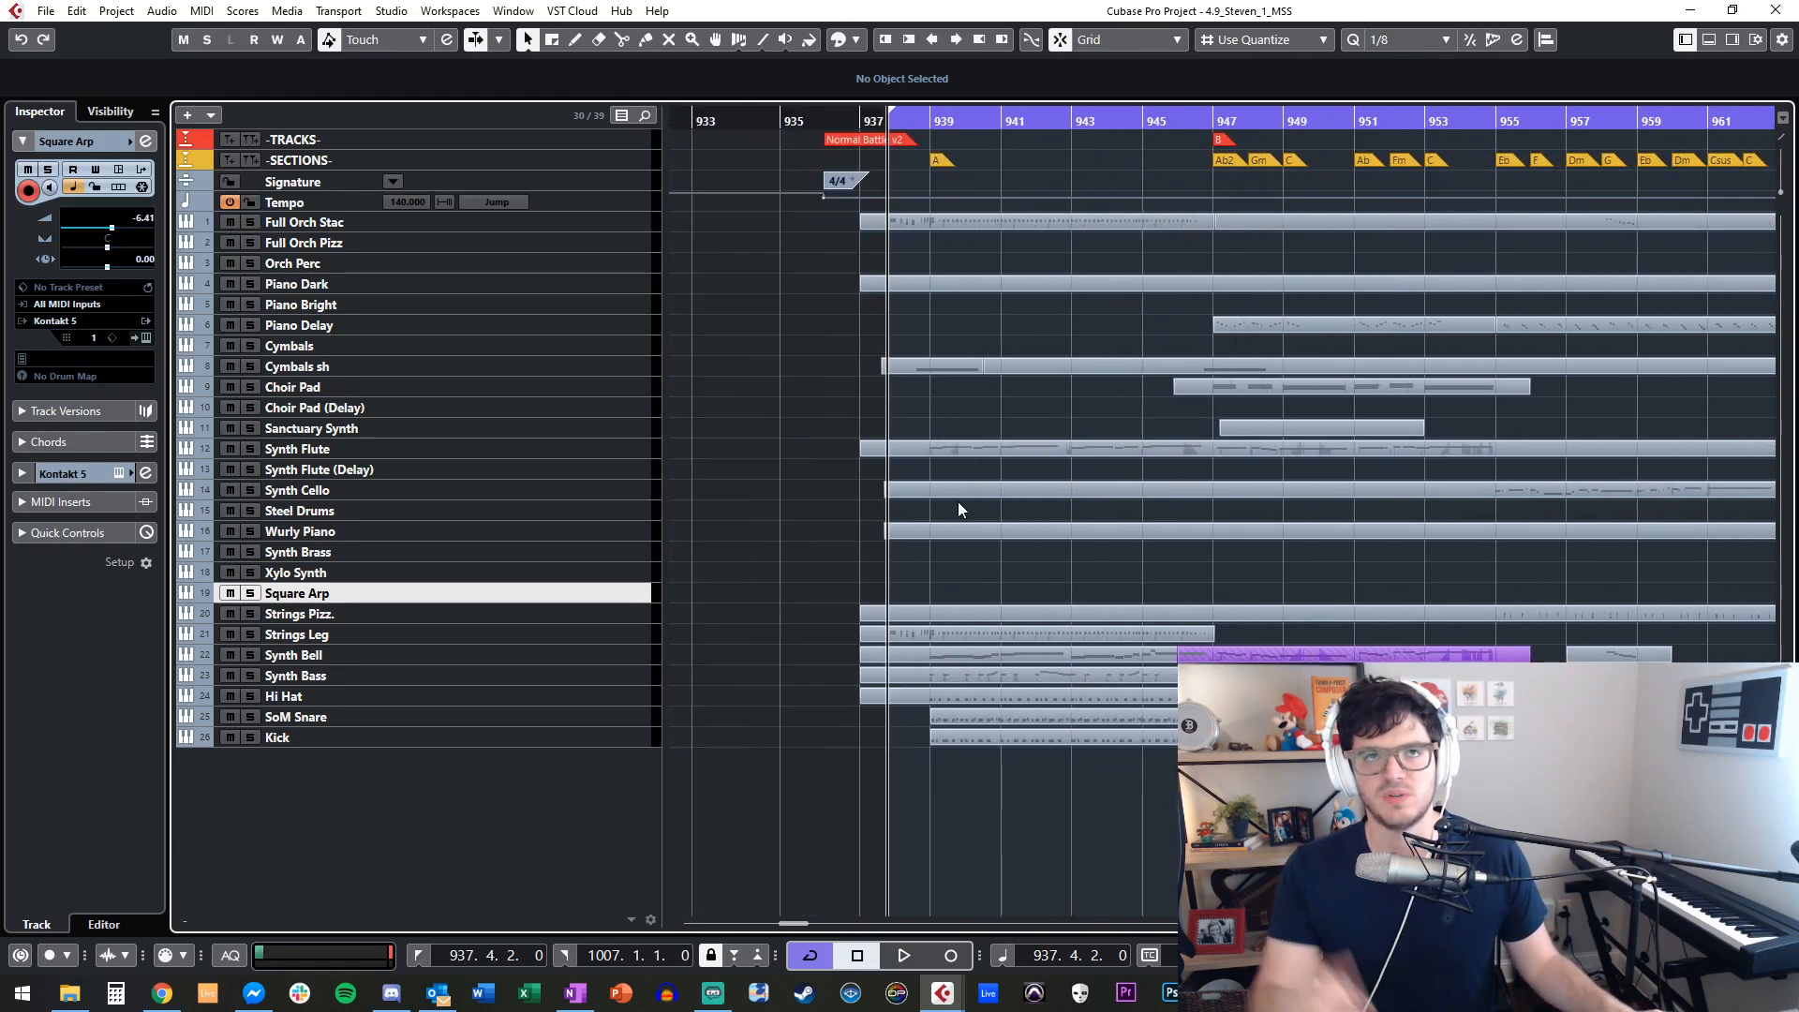
Place the playhead at bar 938 and start playback of the arrangement.
click(992, 488)
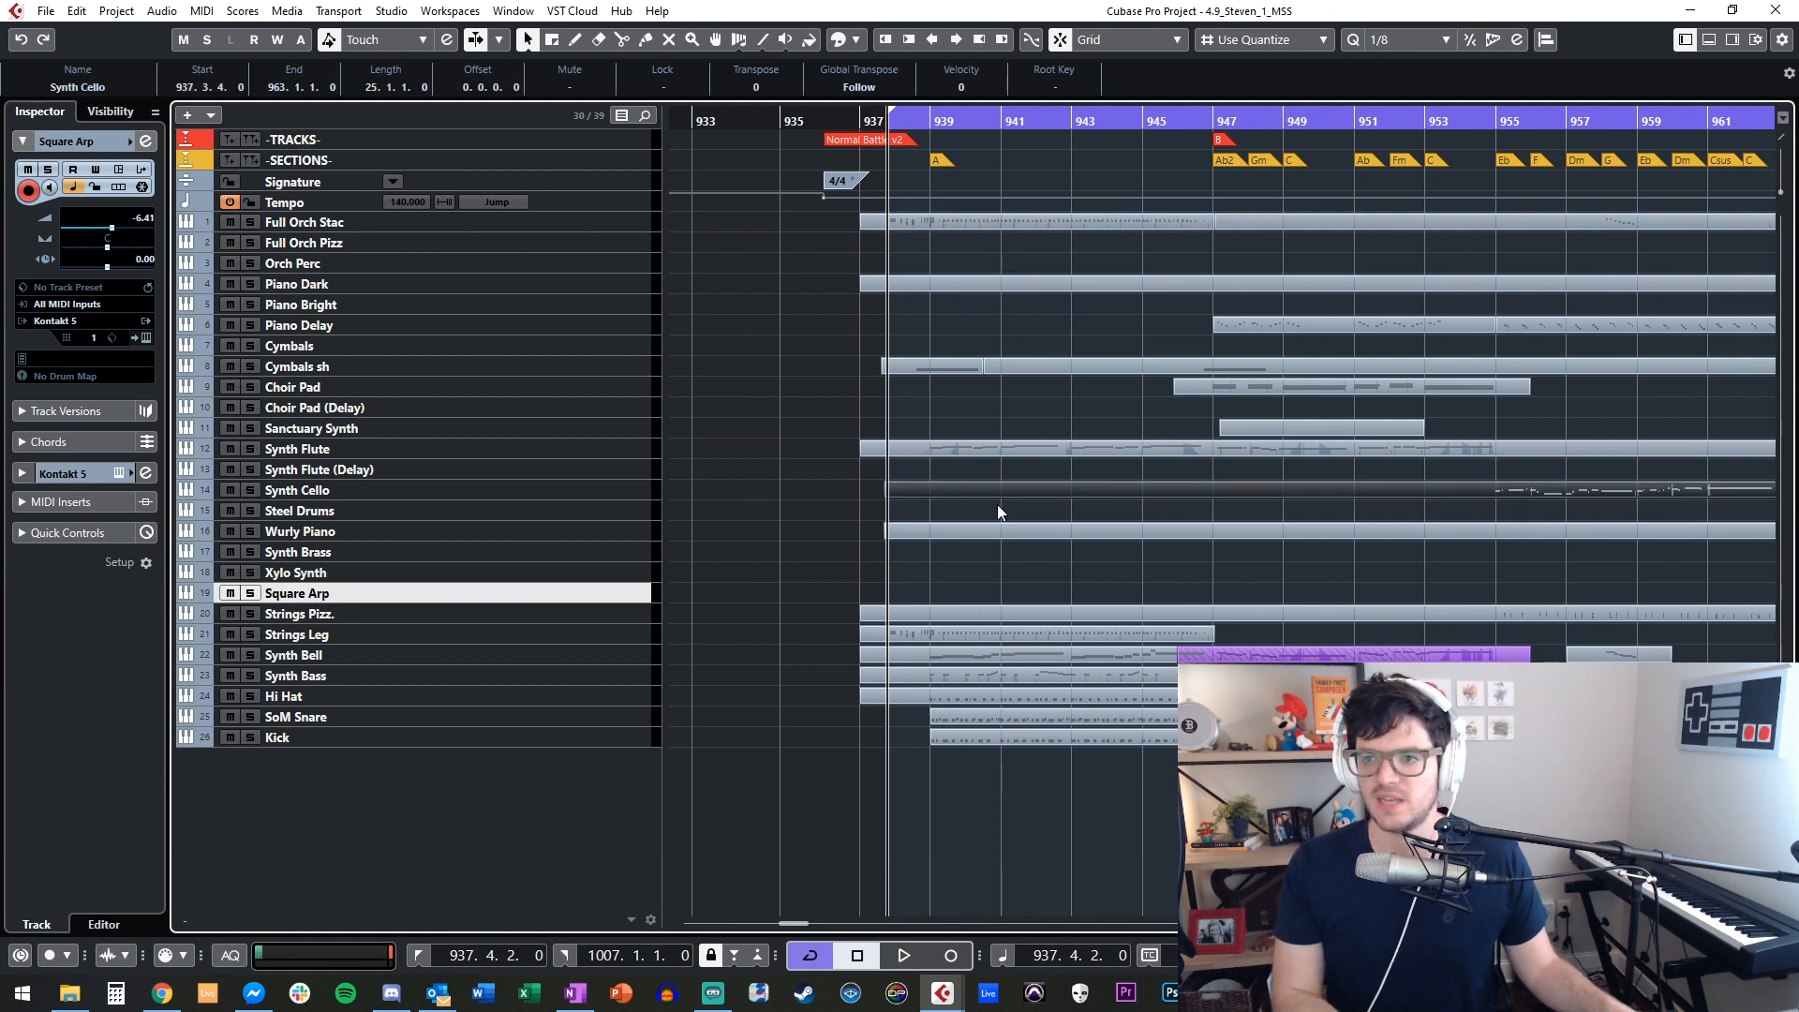
click(996, 505)
key(KP_Subtract)
key(KP_Add)
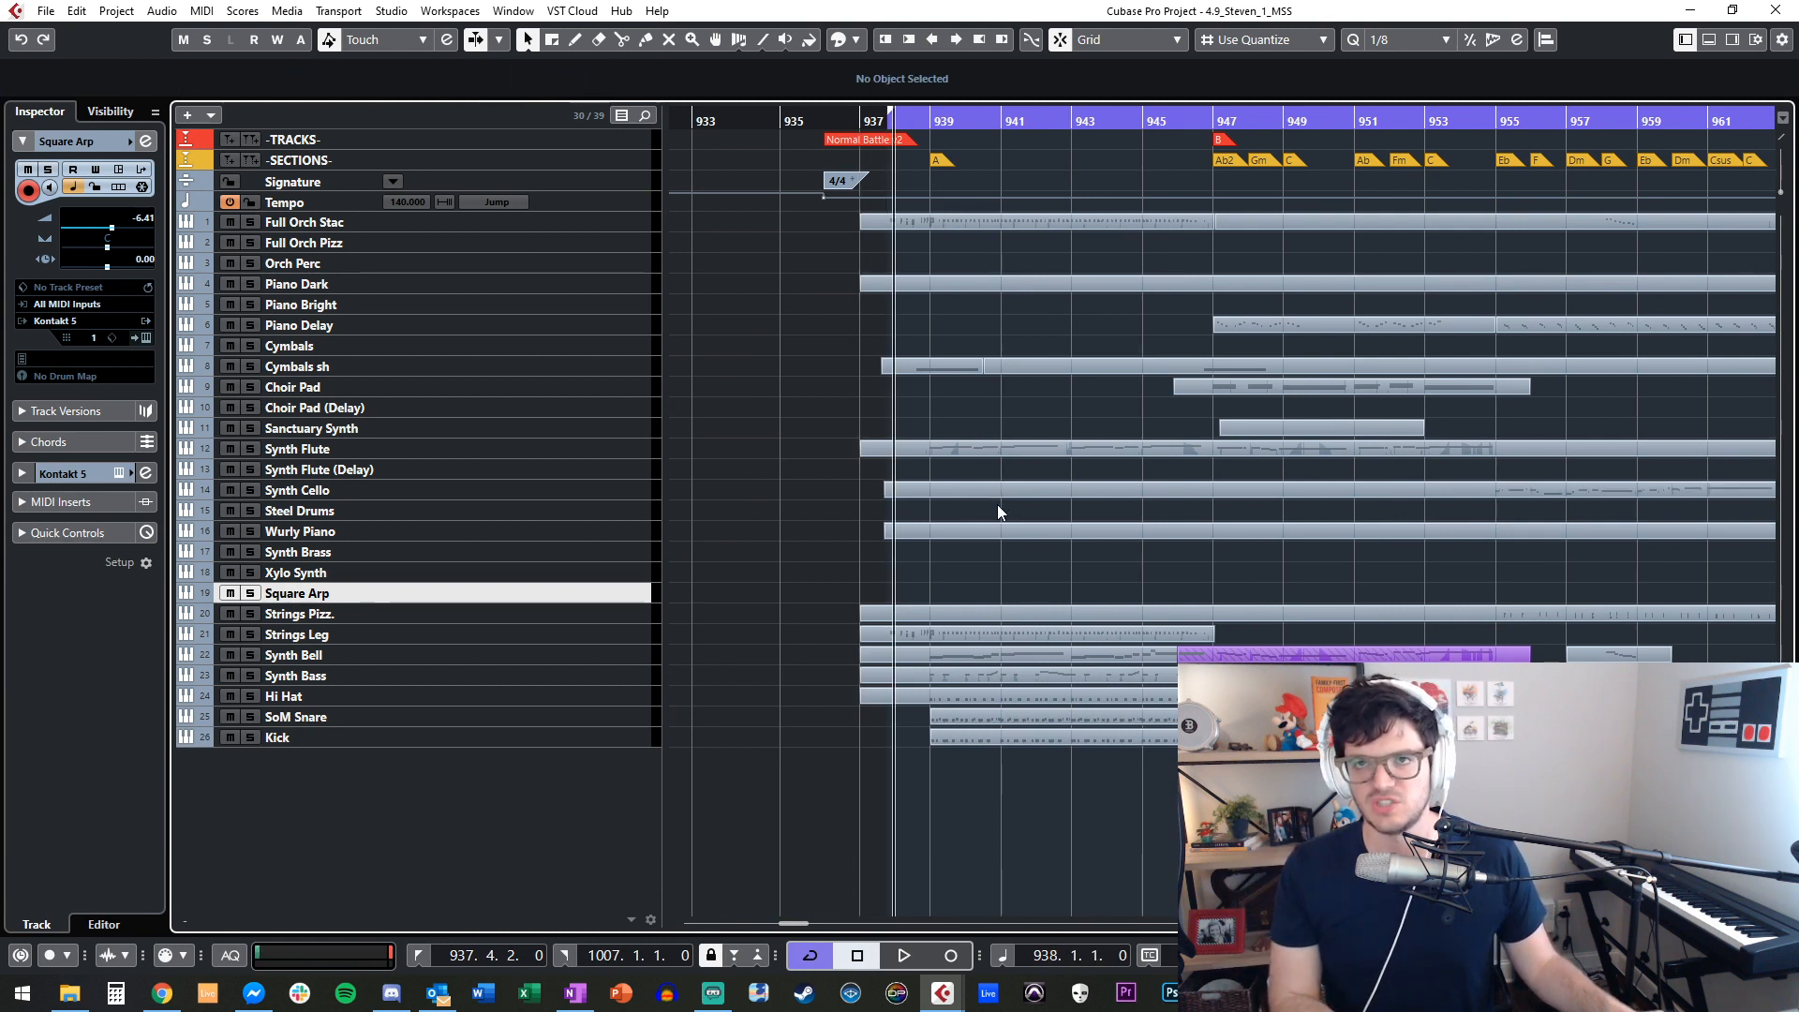
key(space)
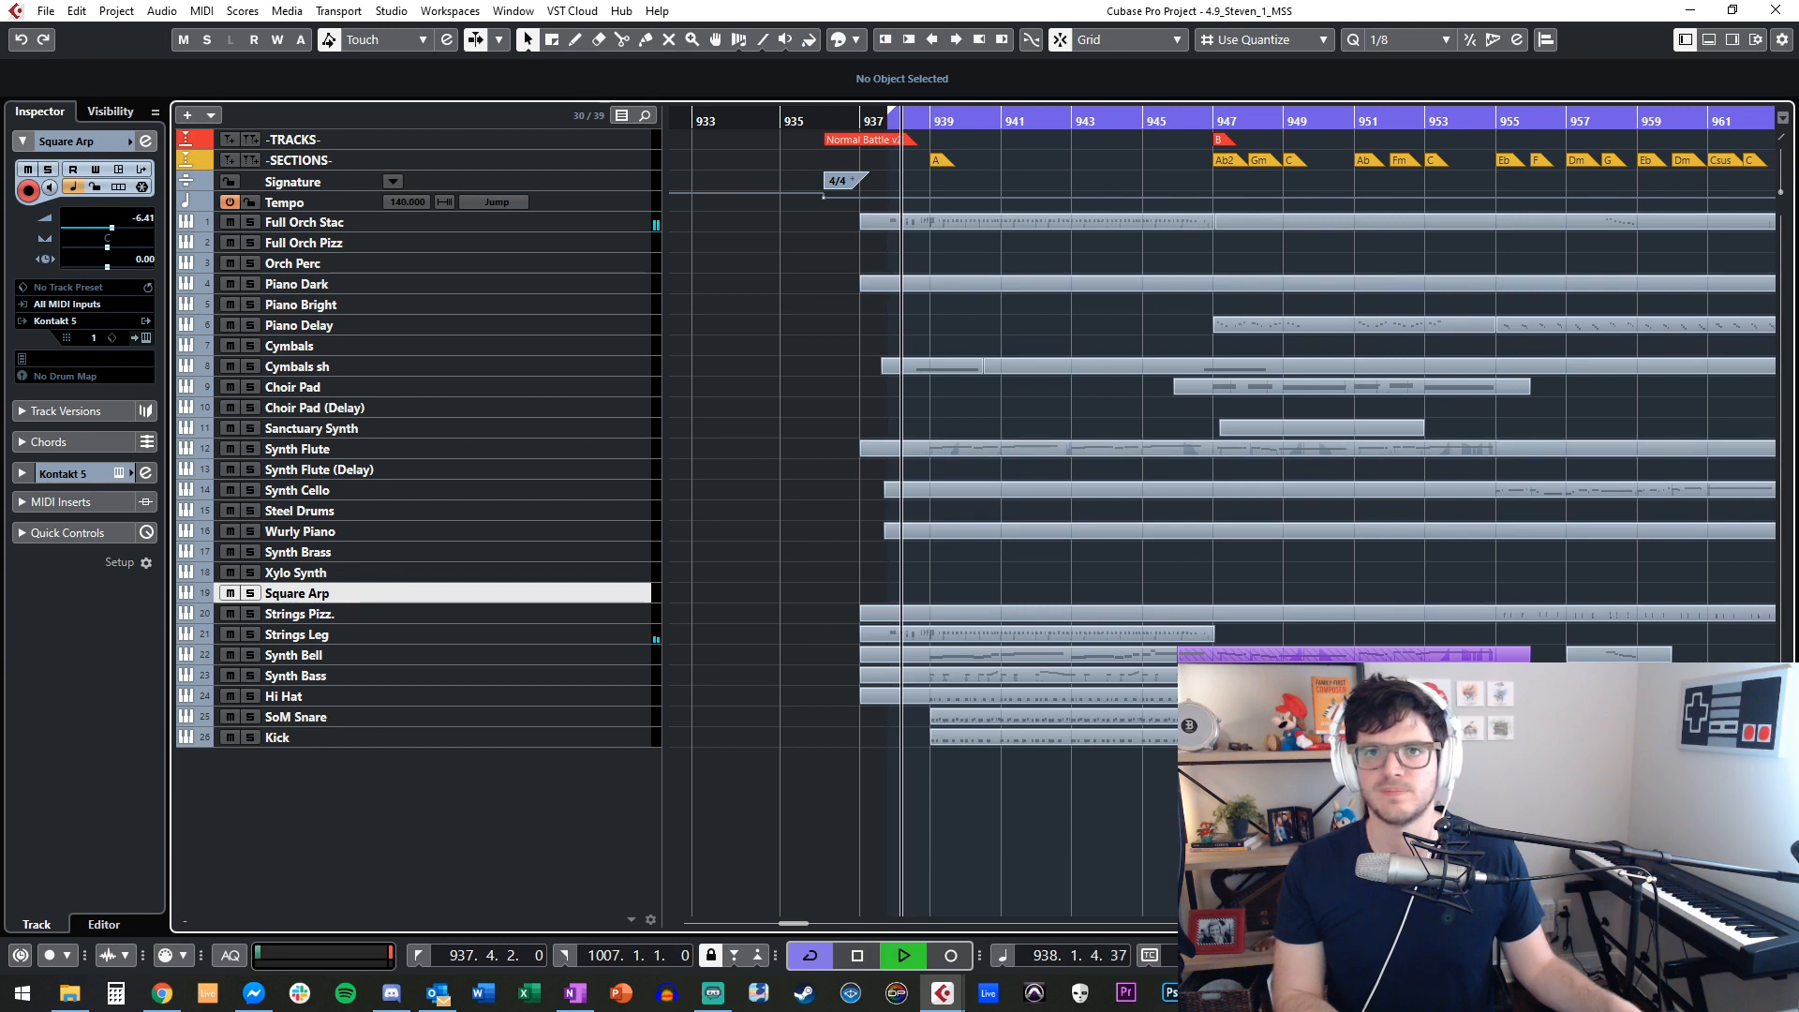
Magnify the timeline horizontally and restart playback from position 937.4.2.
click(1008, 358)
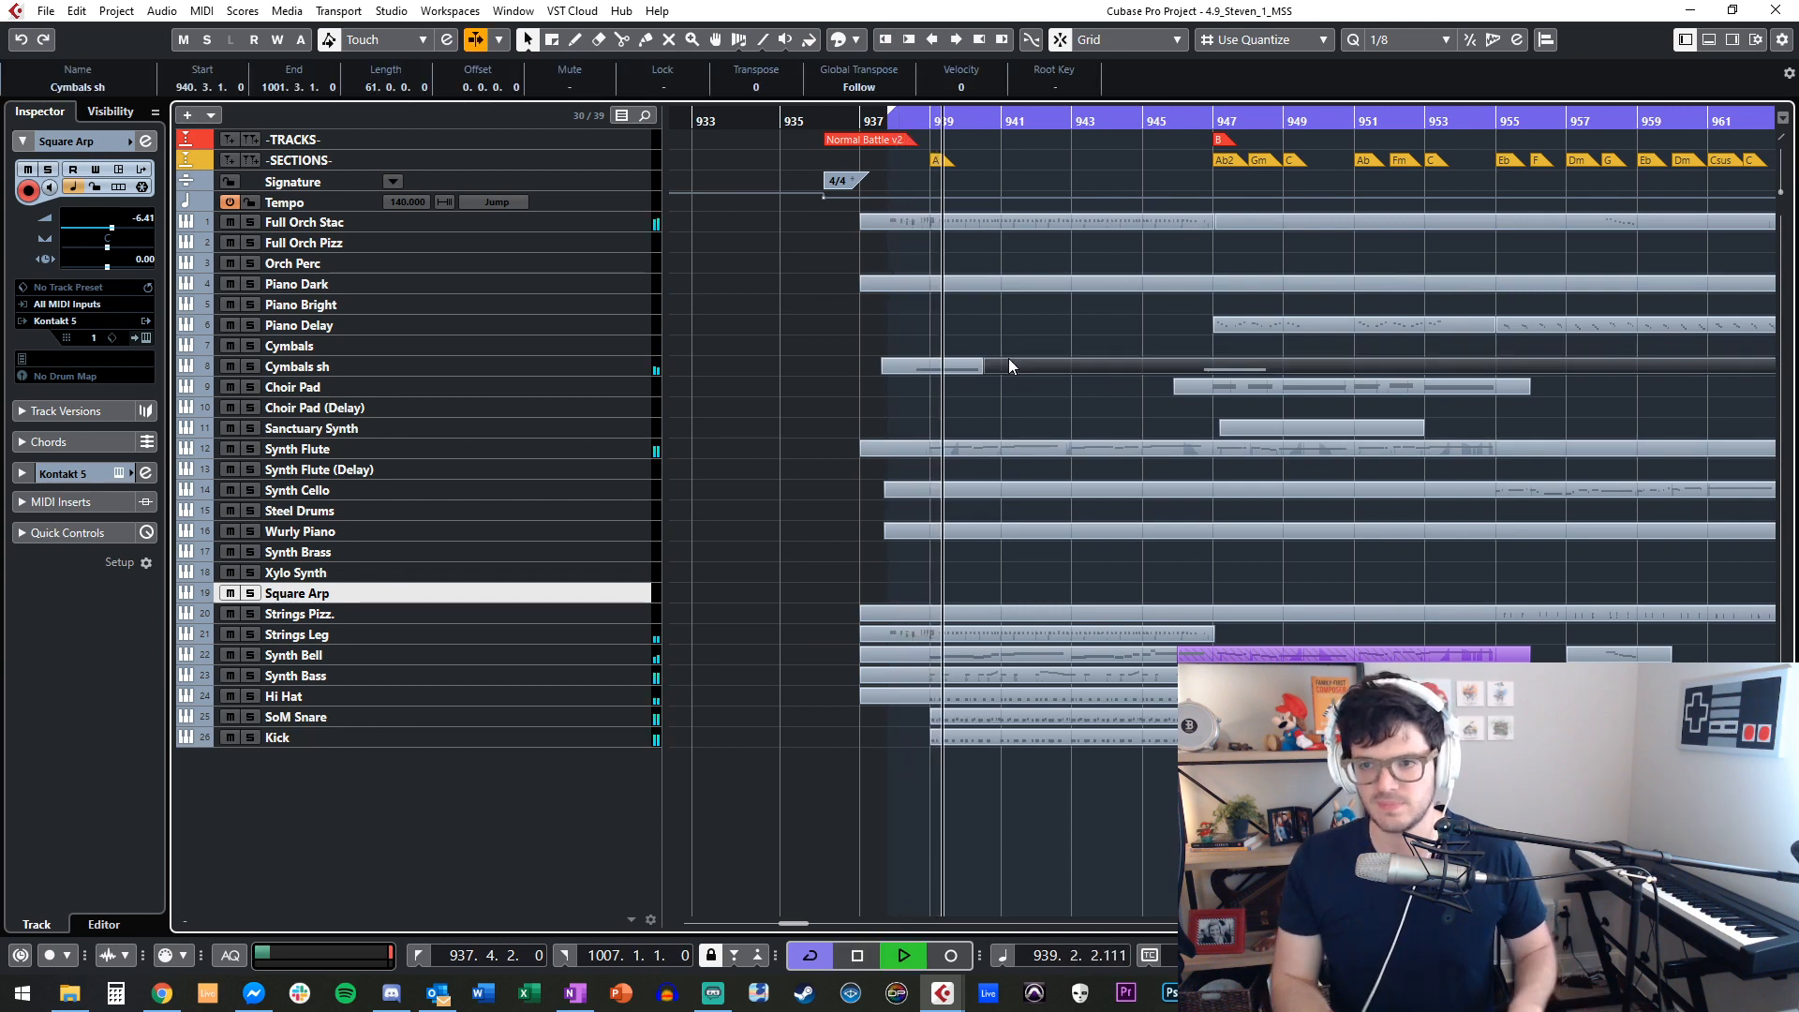
key(h)
key(space)
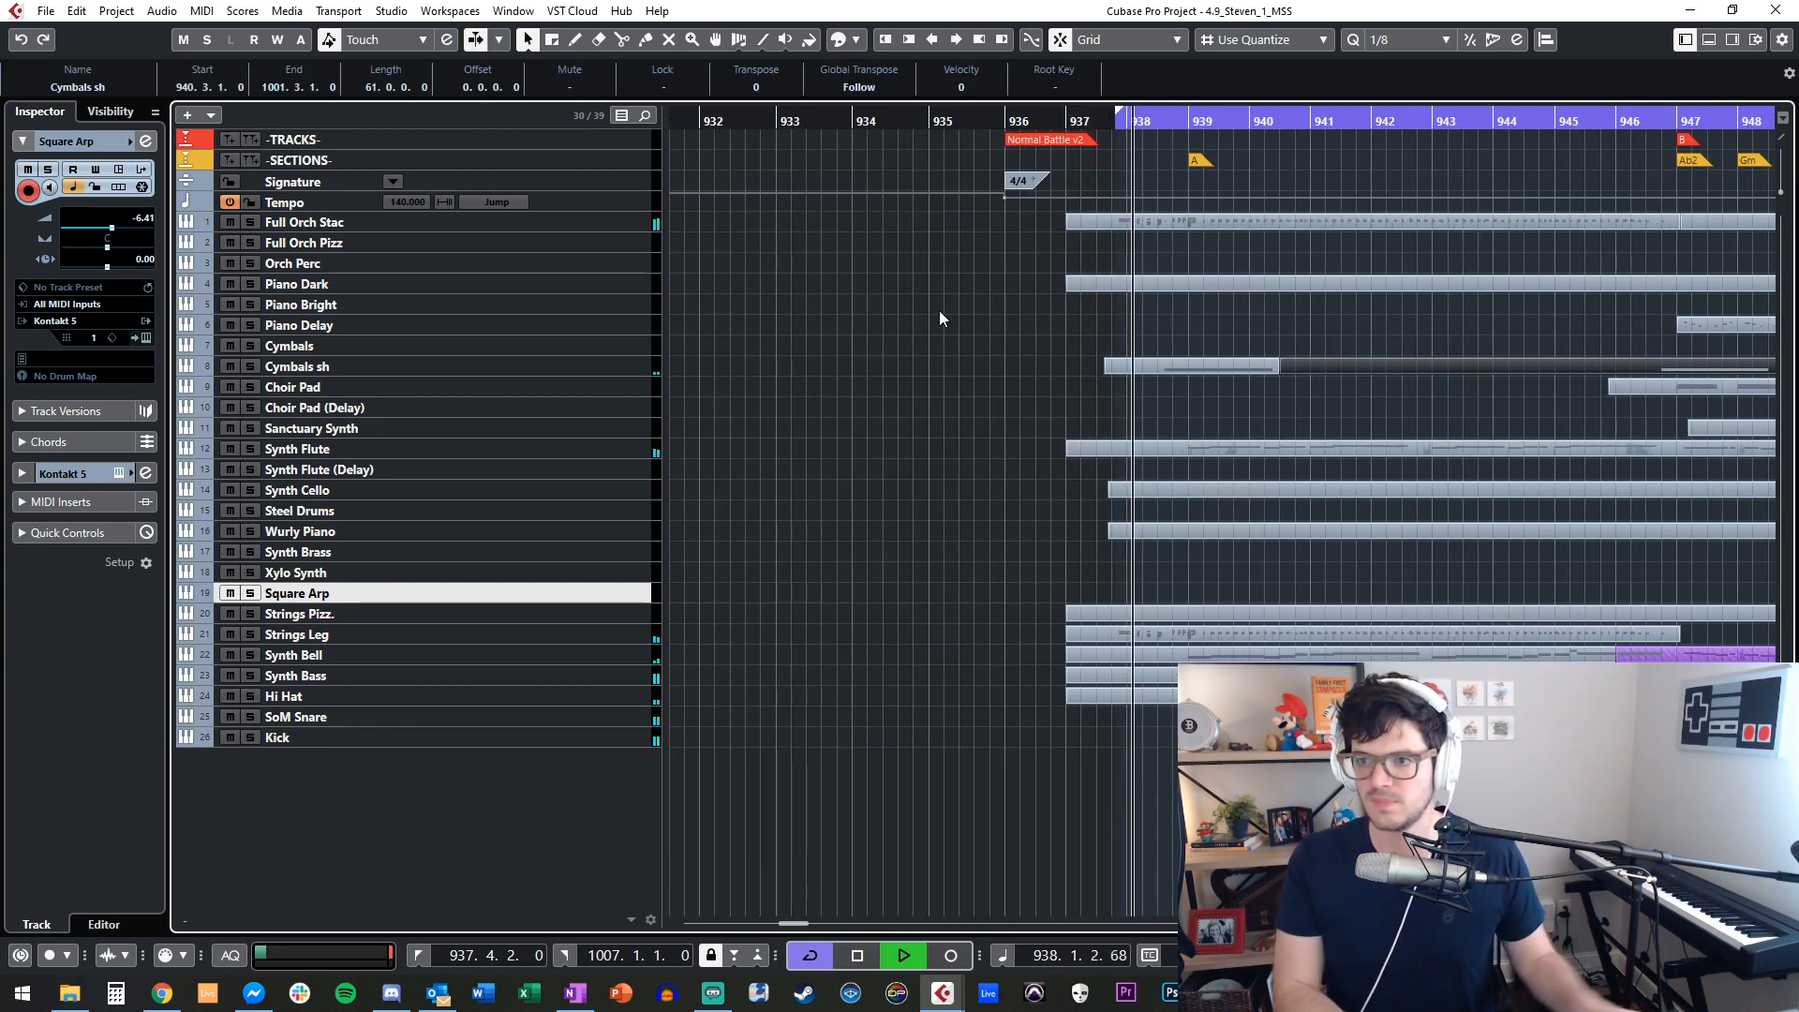
key(space)
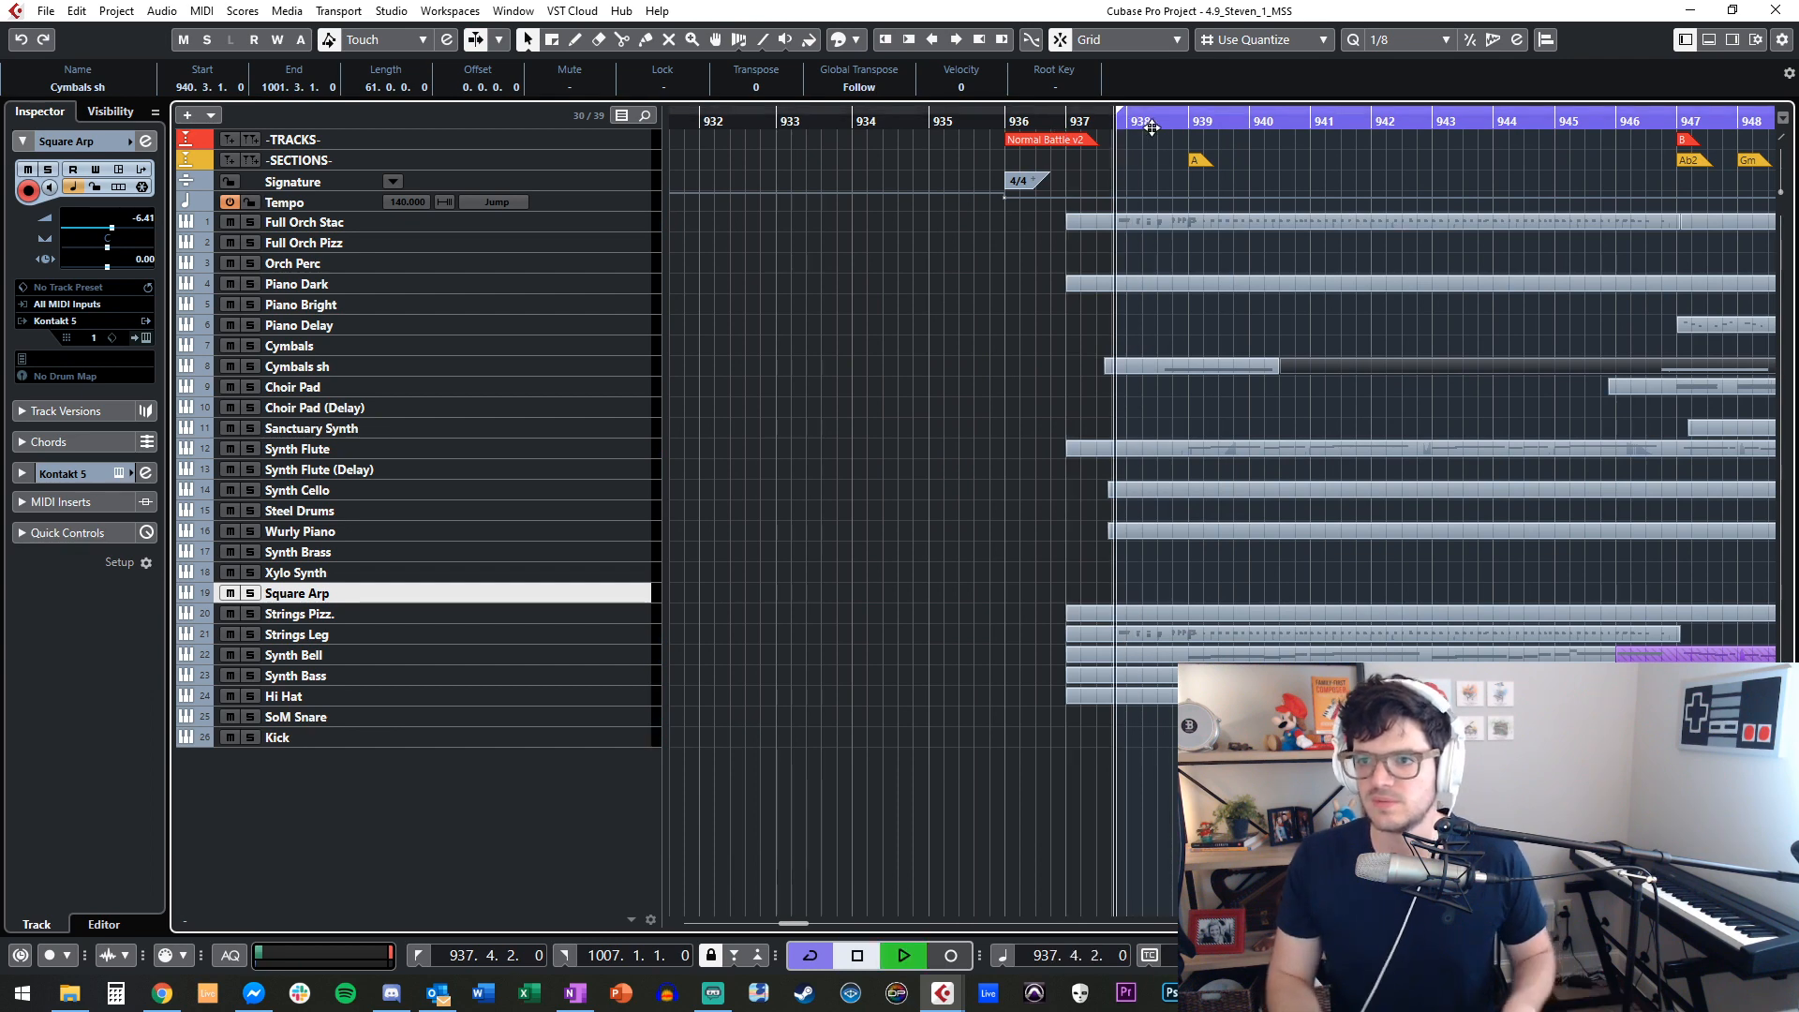
key(f)
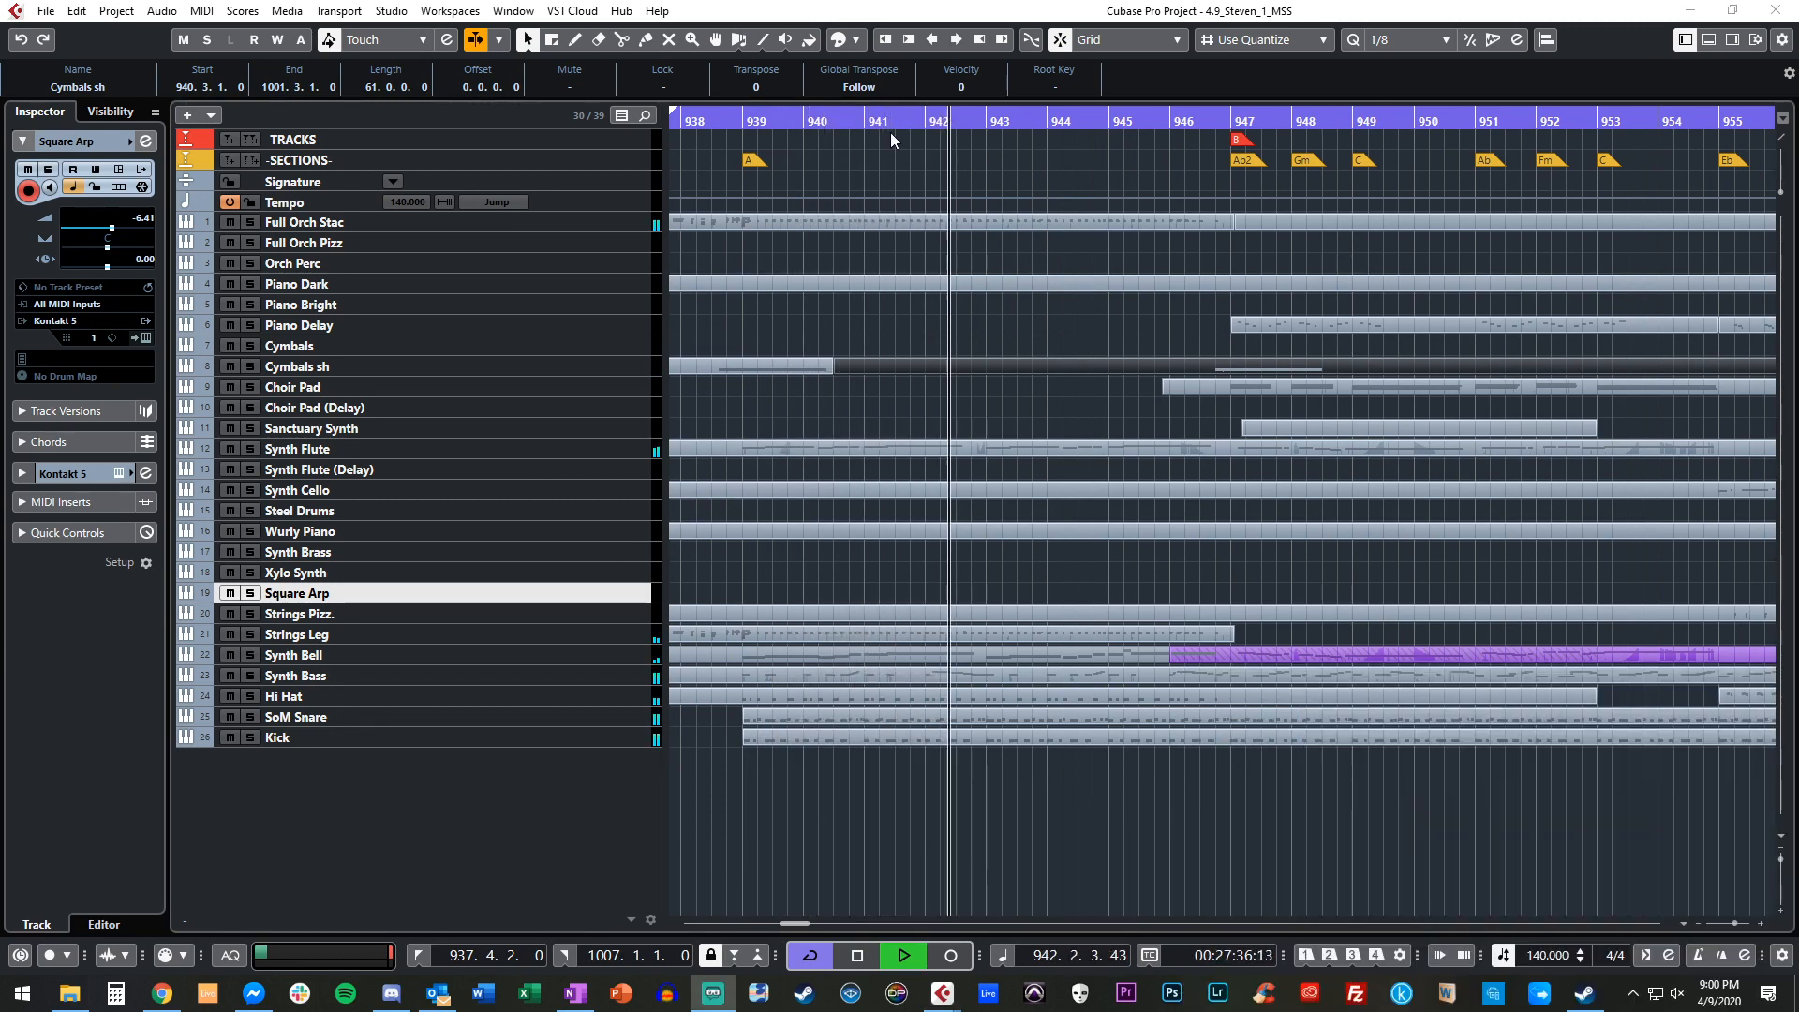
Deselect the Cymbals sh event and enlarge the track rows to show event names and notes during playback.
click(1033, 415)
scroll(1033, 415, right, 3)
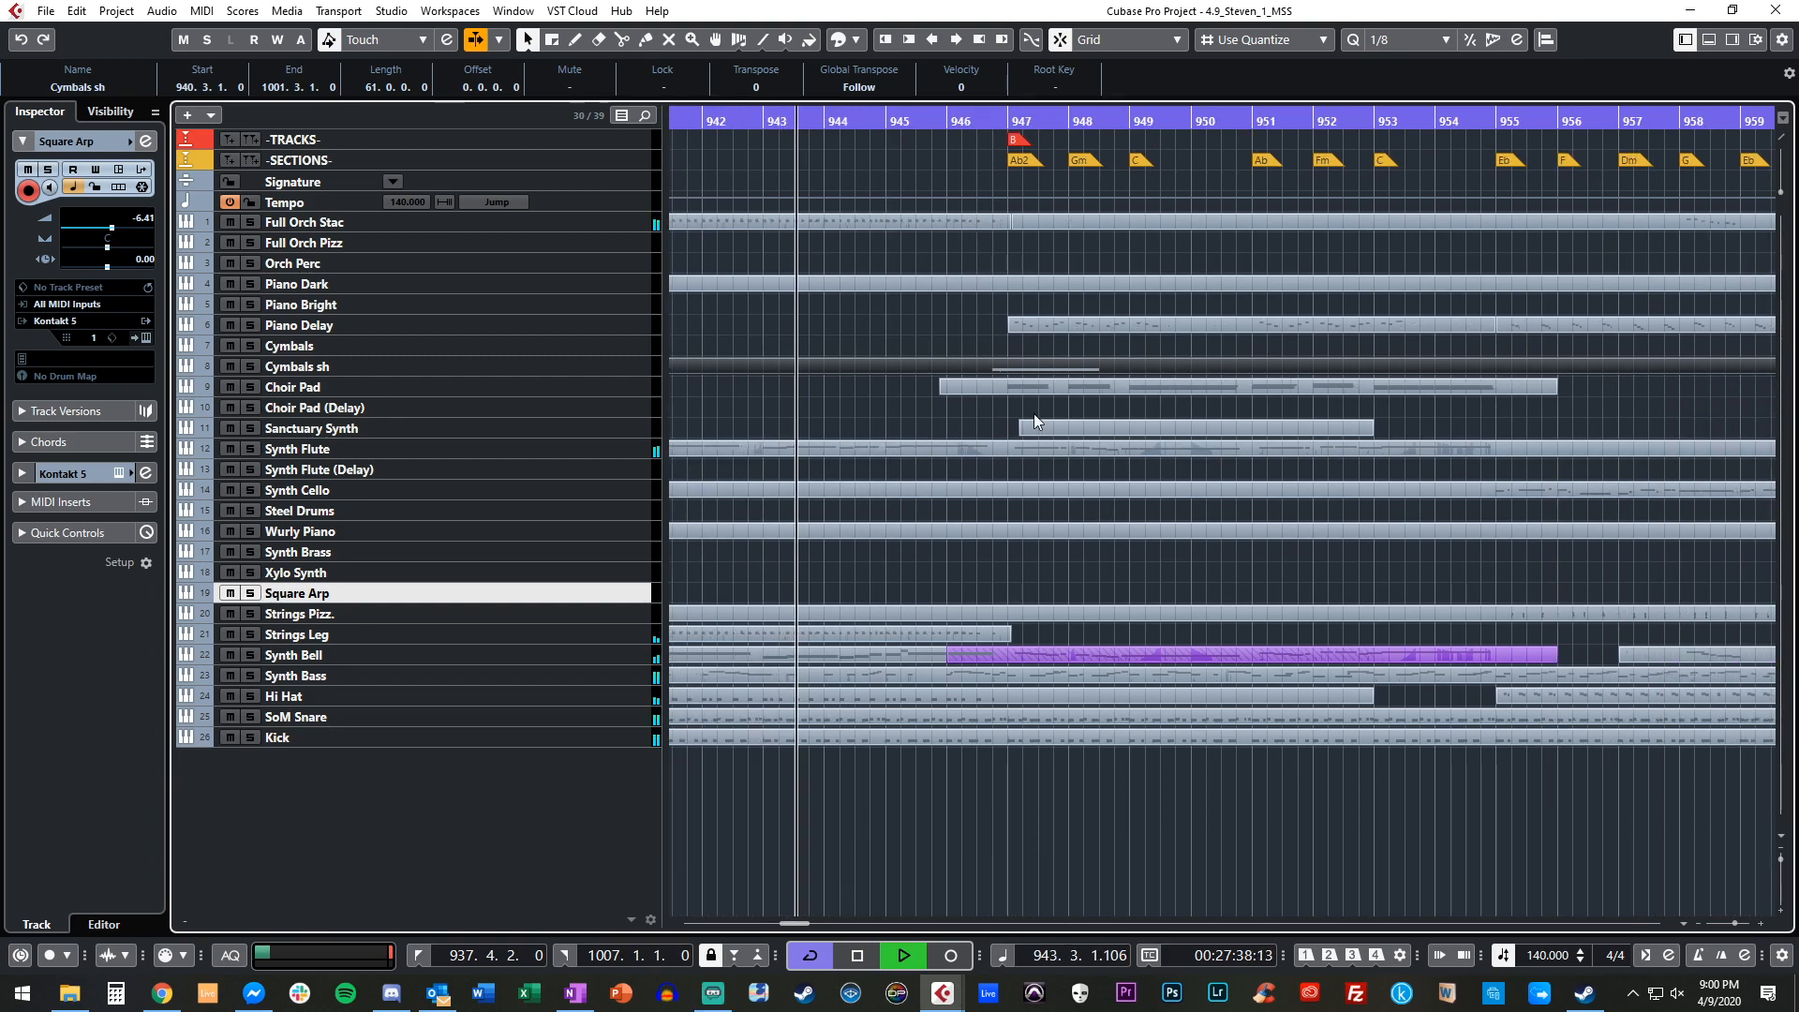
click(958, 409)
key(shift+h)
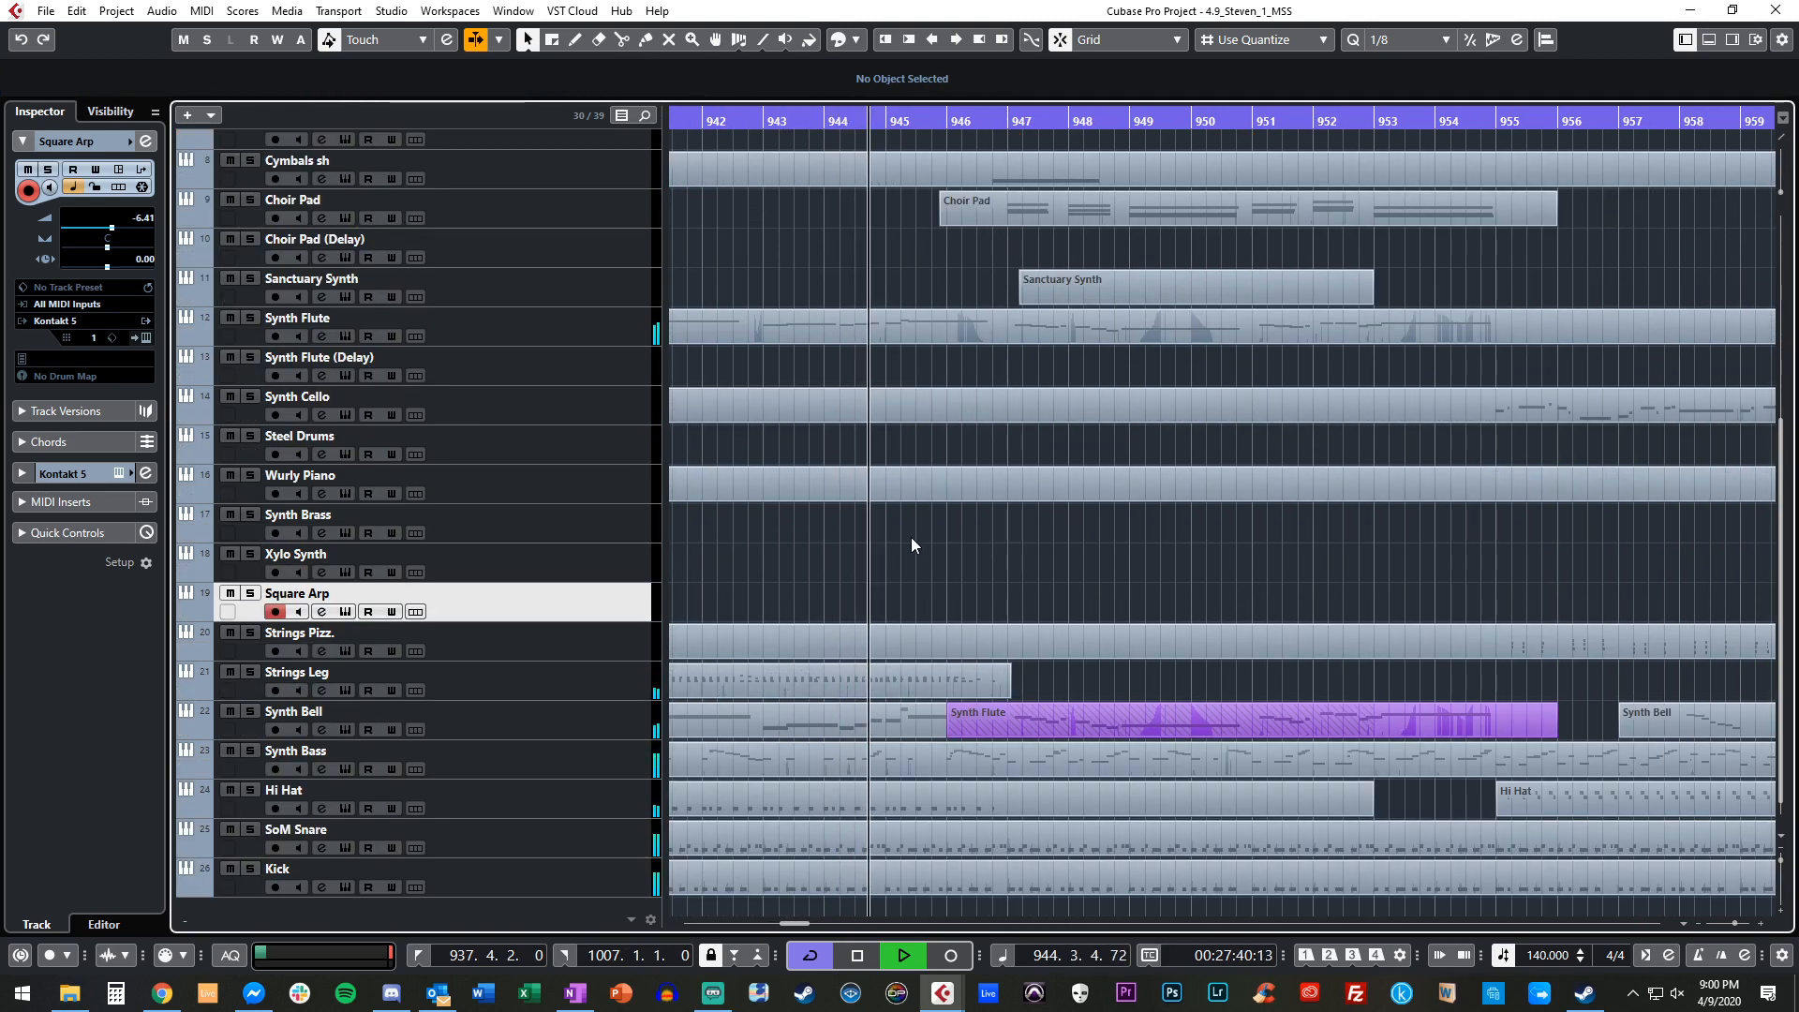
scroll(911, 536, up, 5)
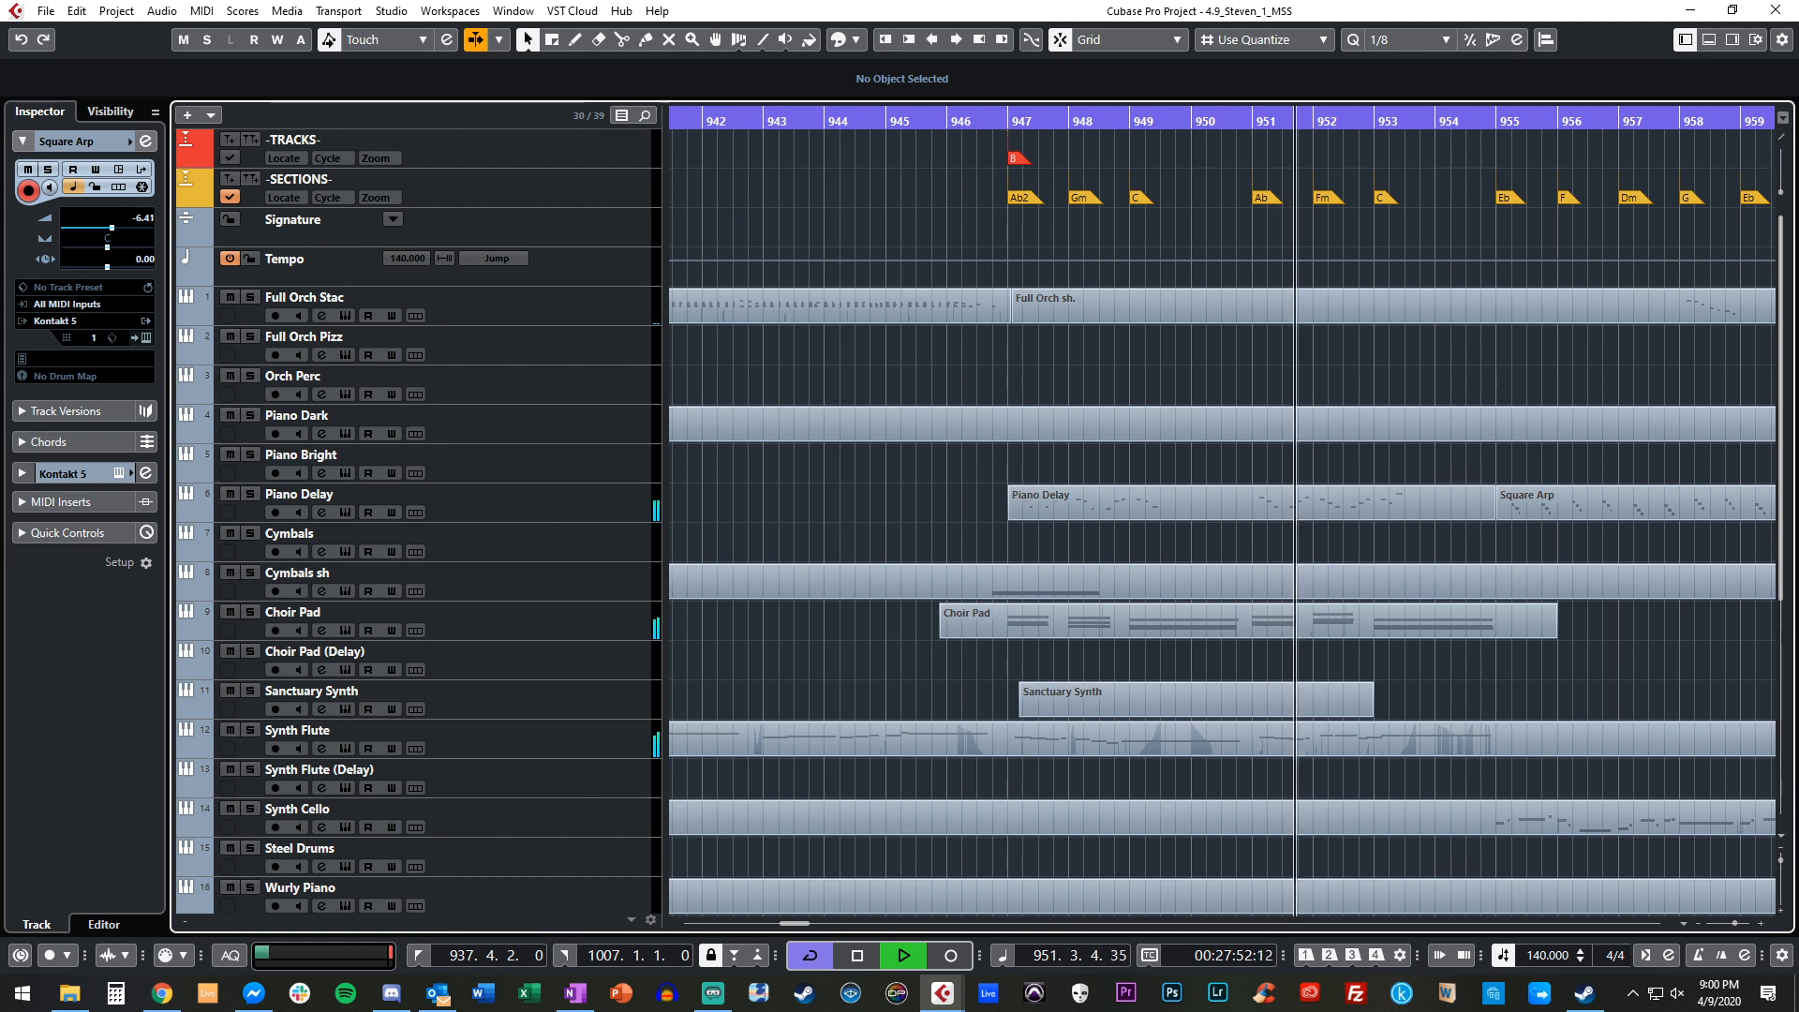
Split the long event on the Full Orch Stac track, place its last section at bar 966 and deselect it.
key(alt+Tab)
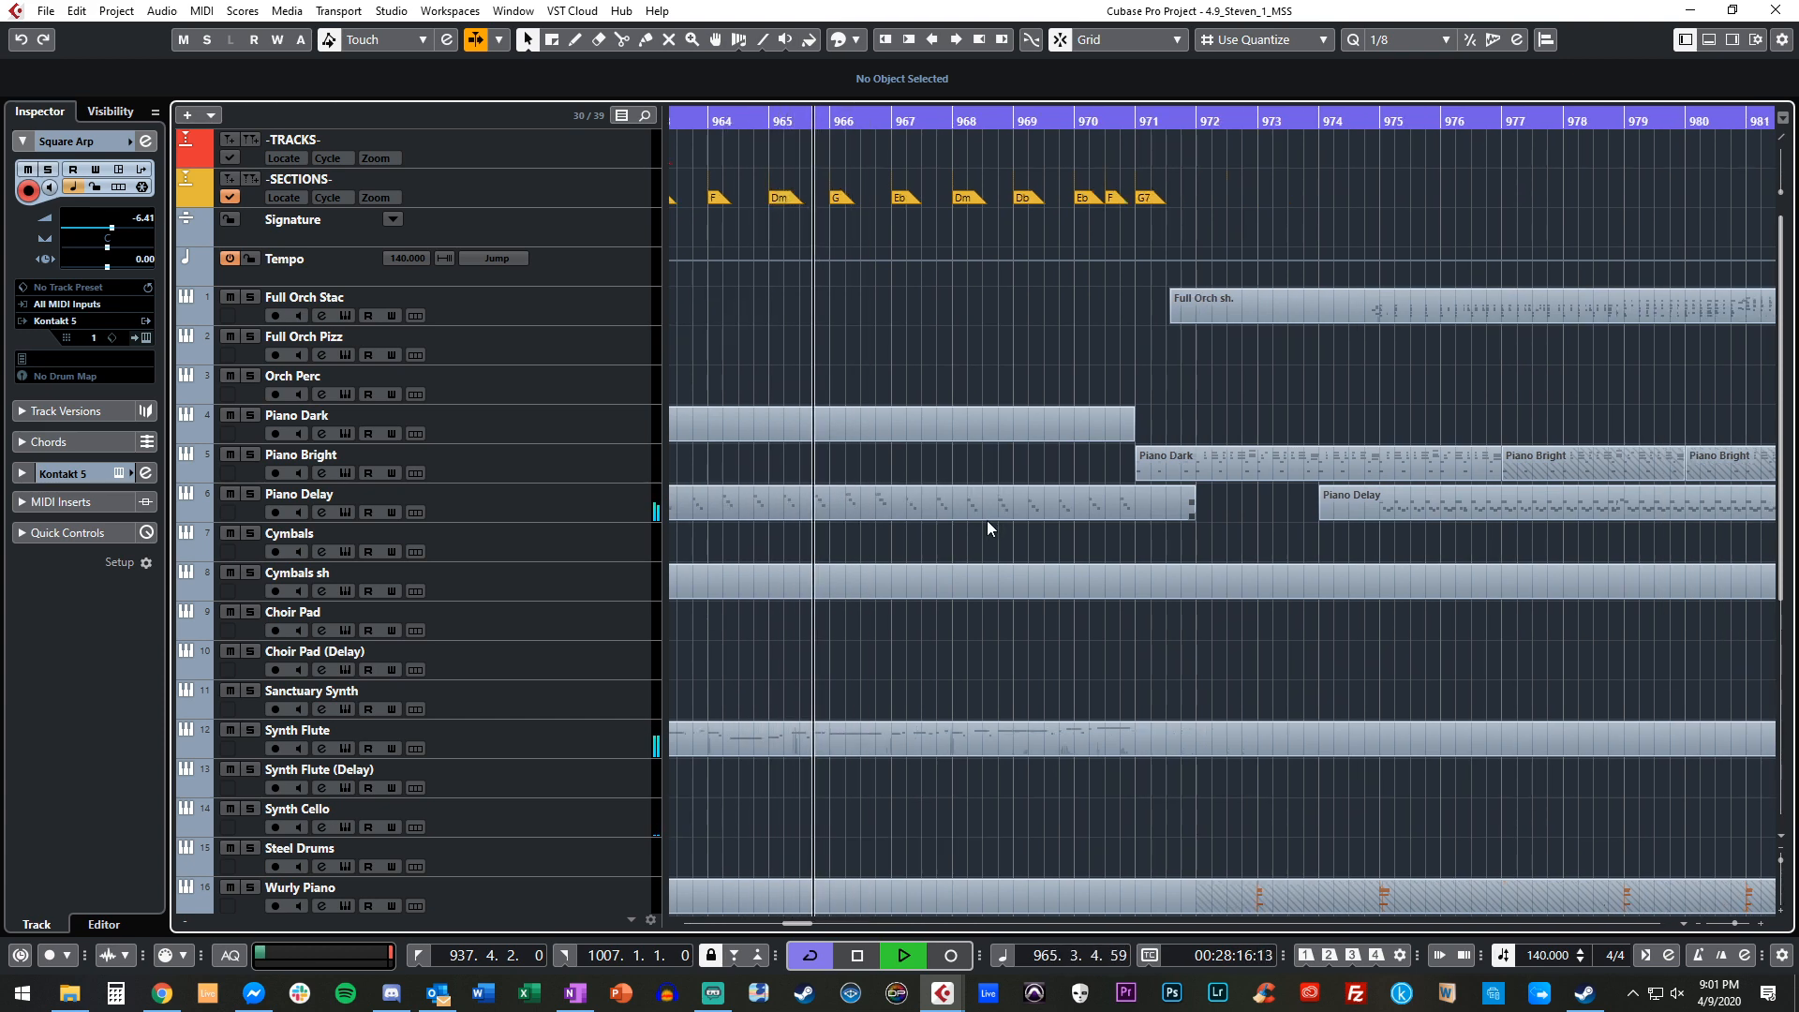
scroll(987, 520, down, 6)
scroll(986, 520, up, 6)
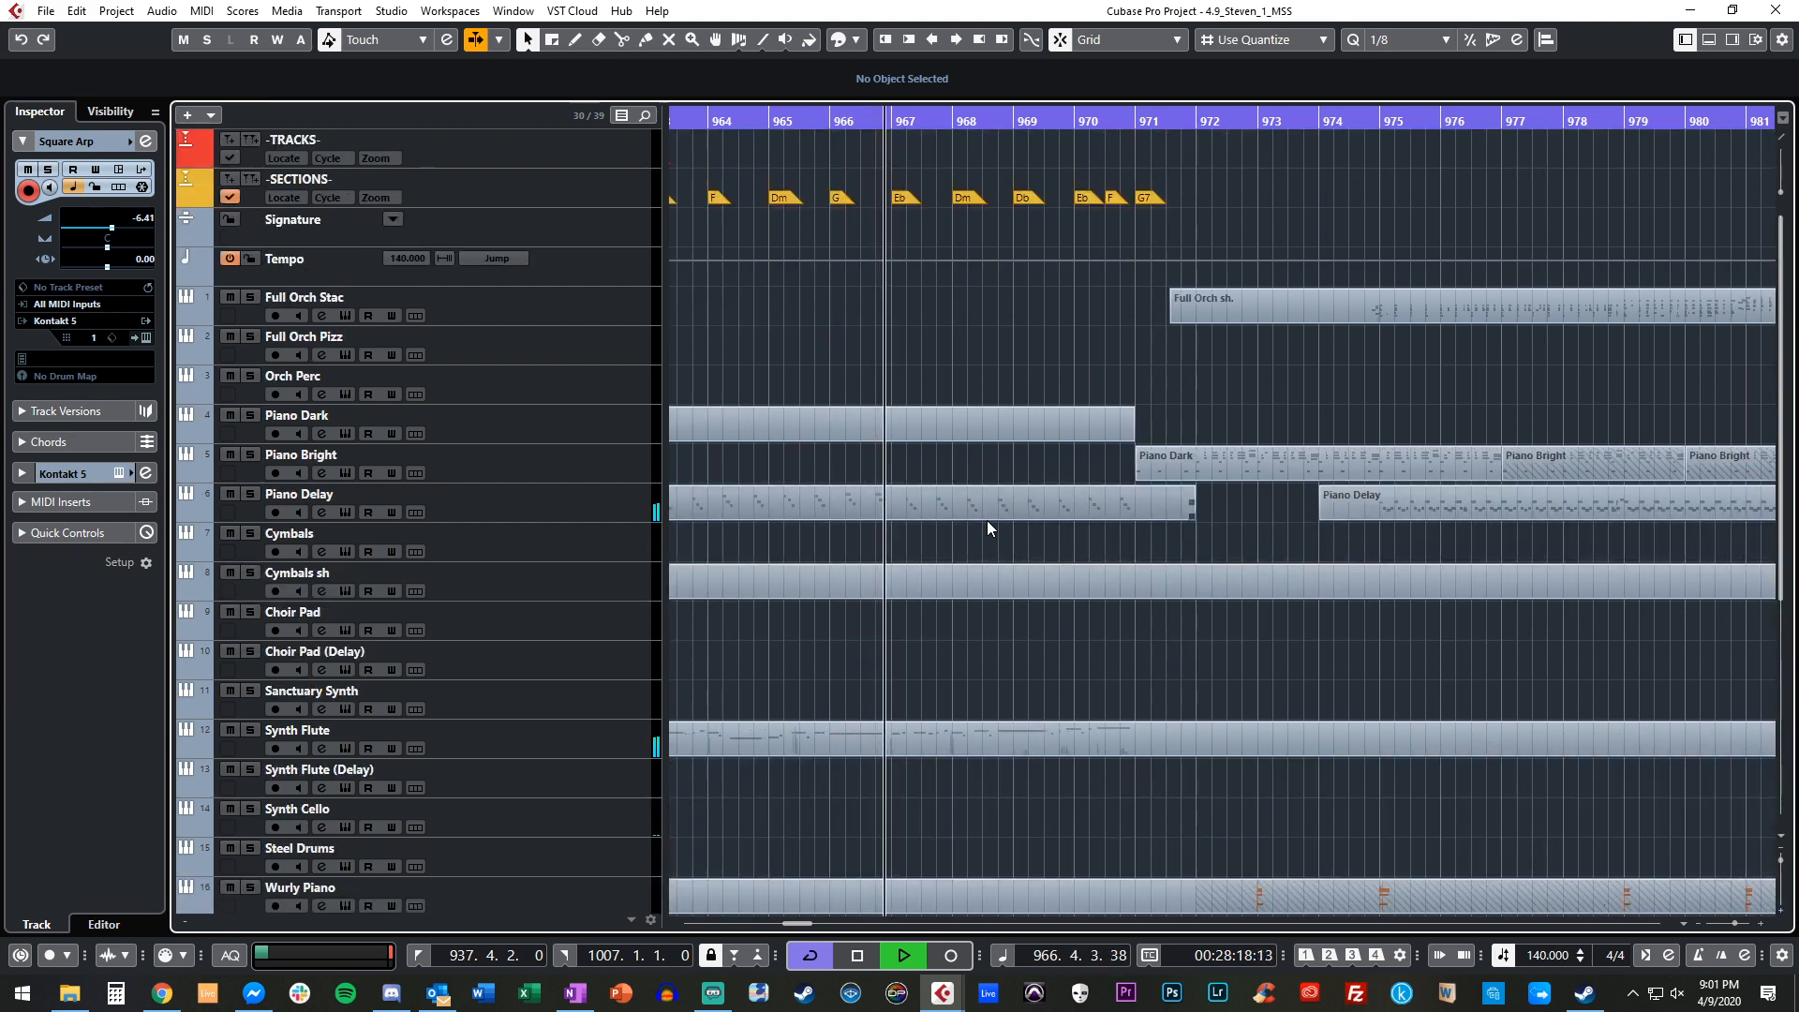
scroll(986, 519, left, 1)
alt+click(793, 308)
drag(798, 312, 1295, 298)
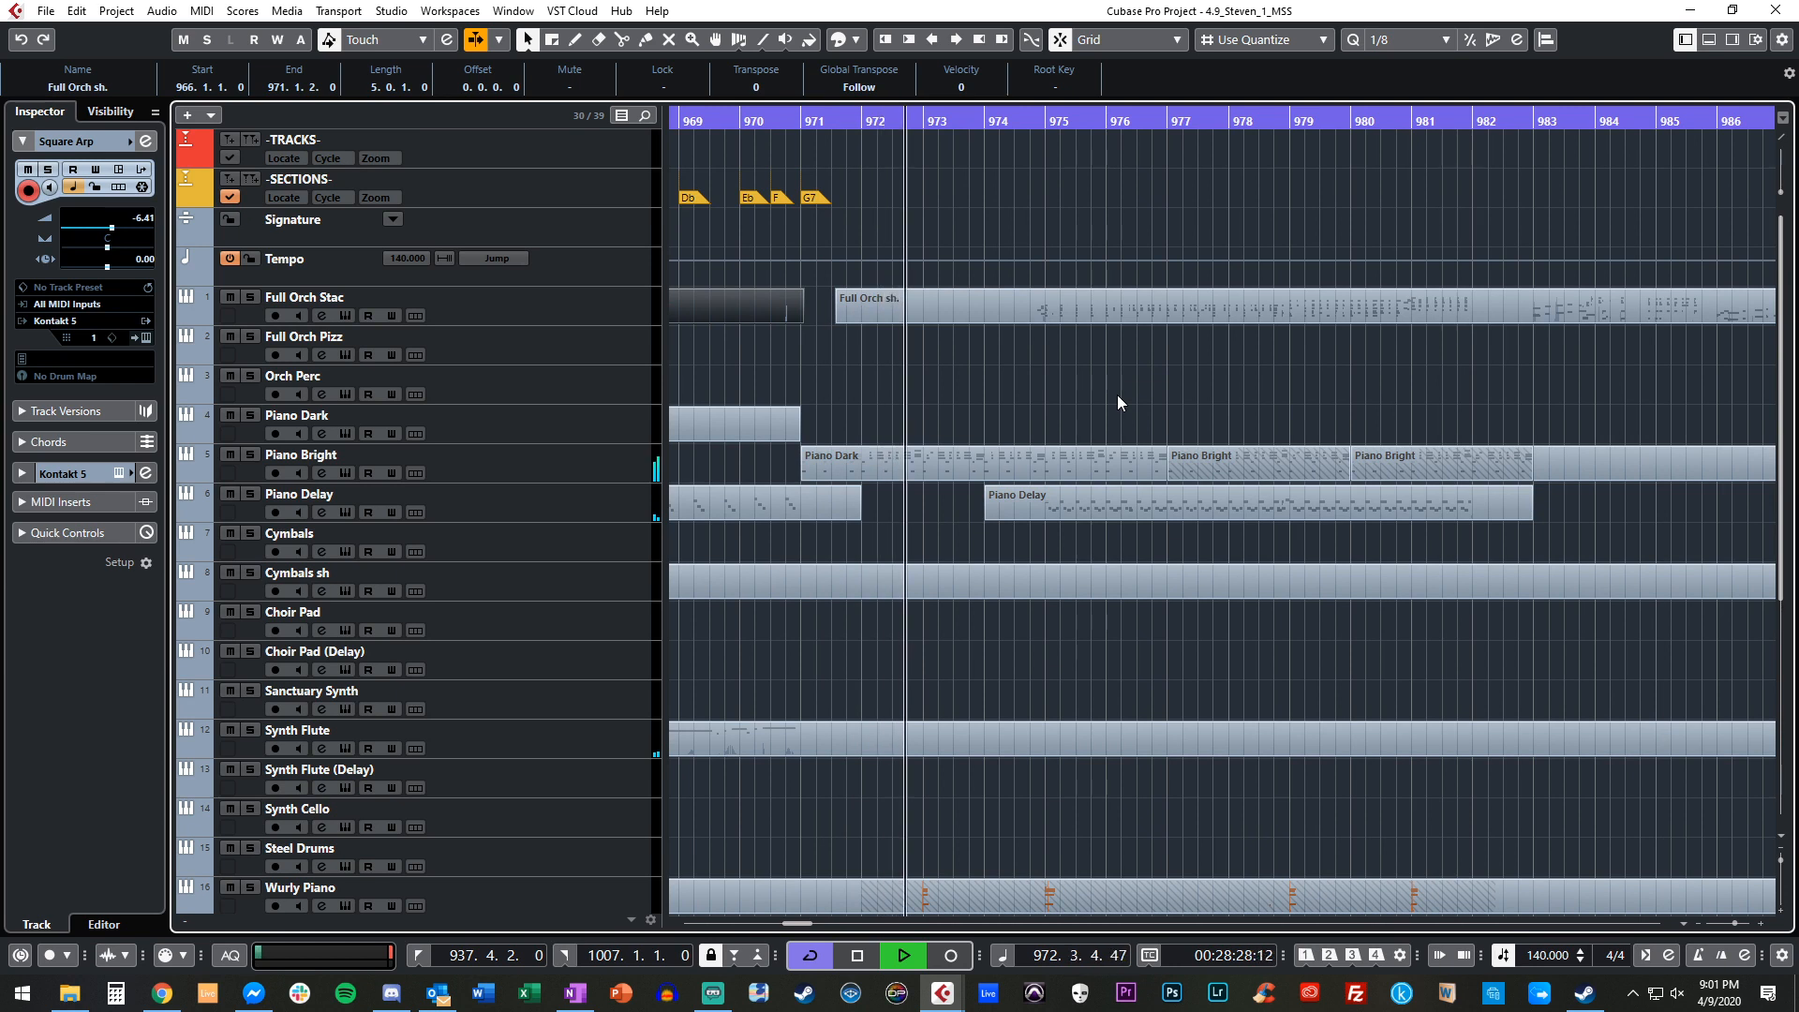
click(885, 382)
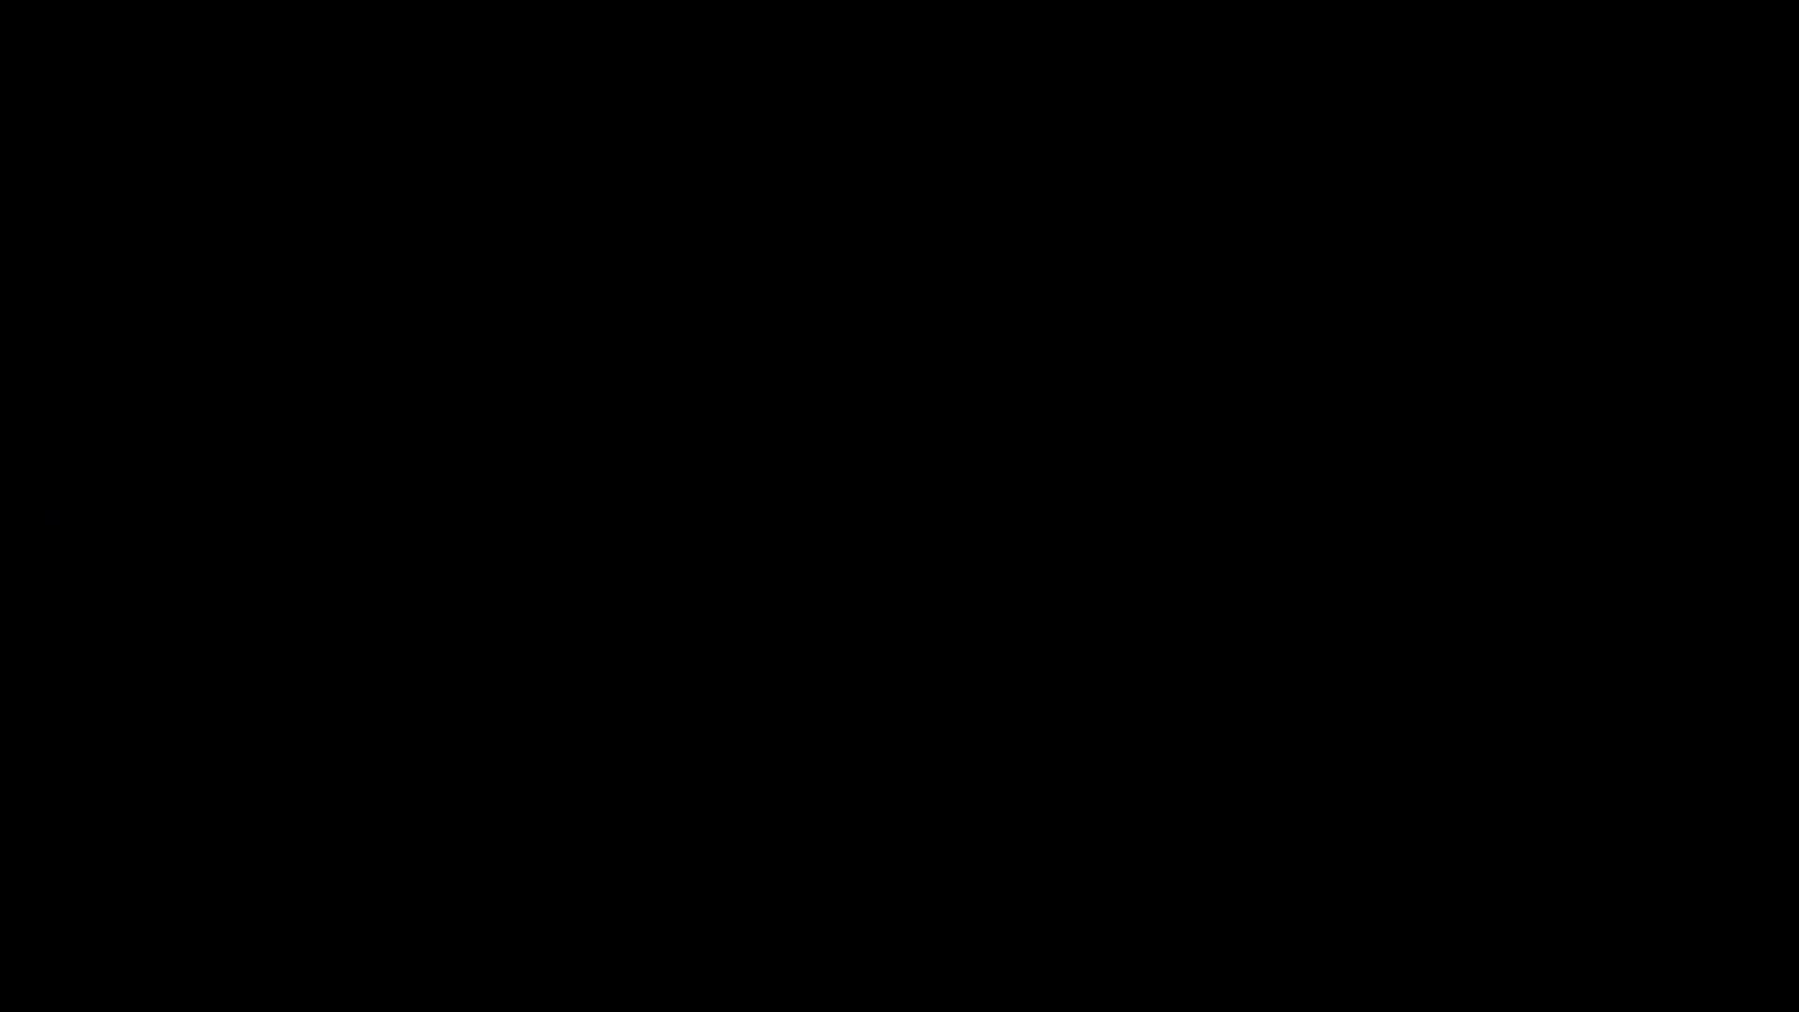
Follow the playback of the arrangement up to bar 989 and stop it.
key(F3)
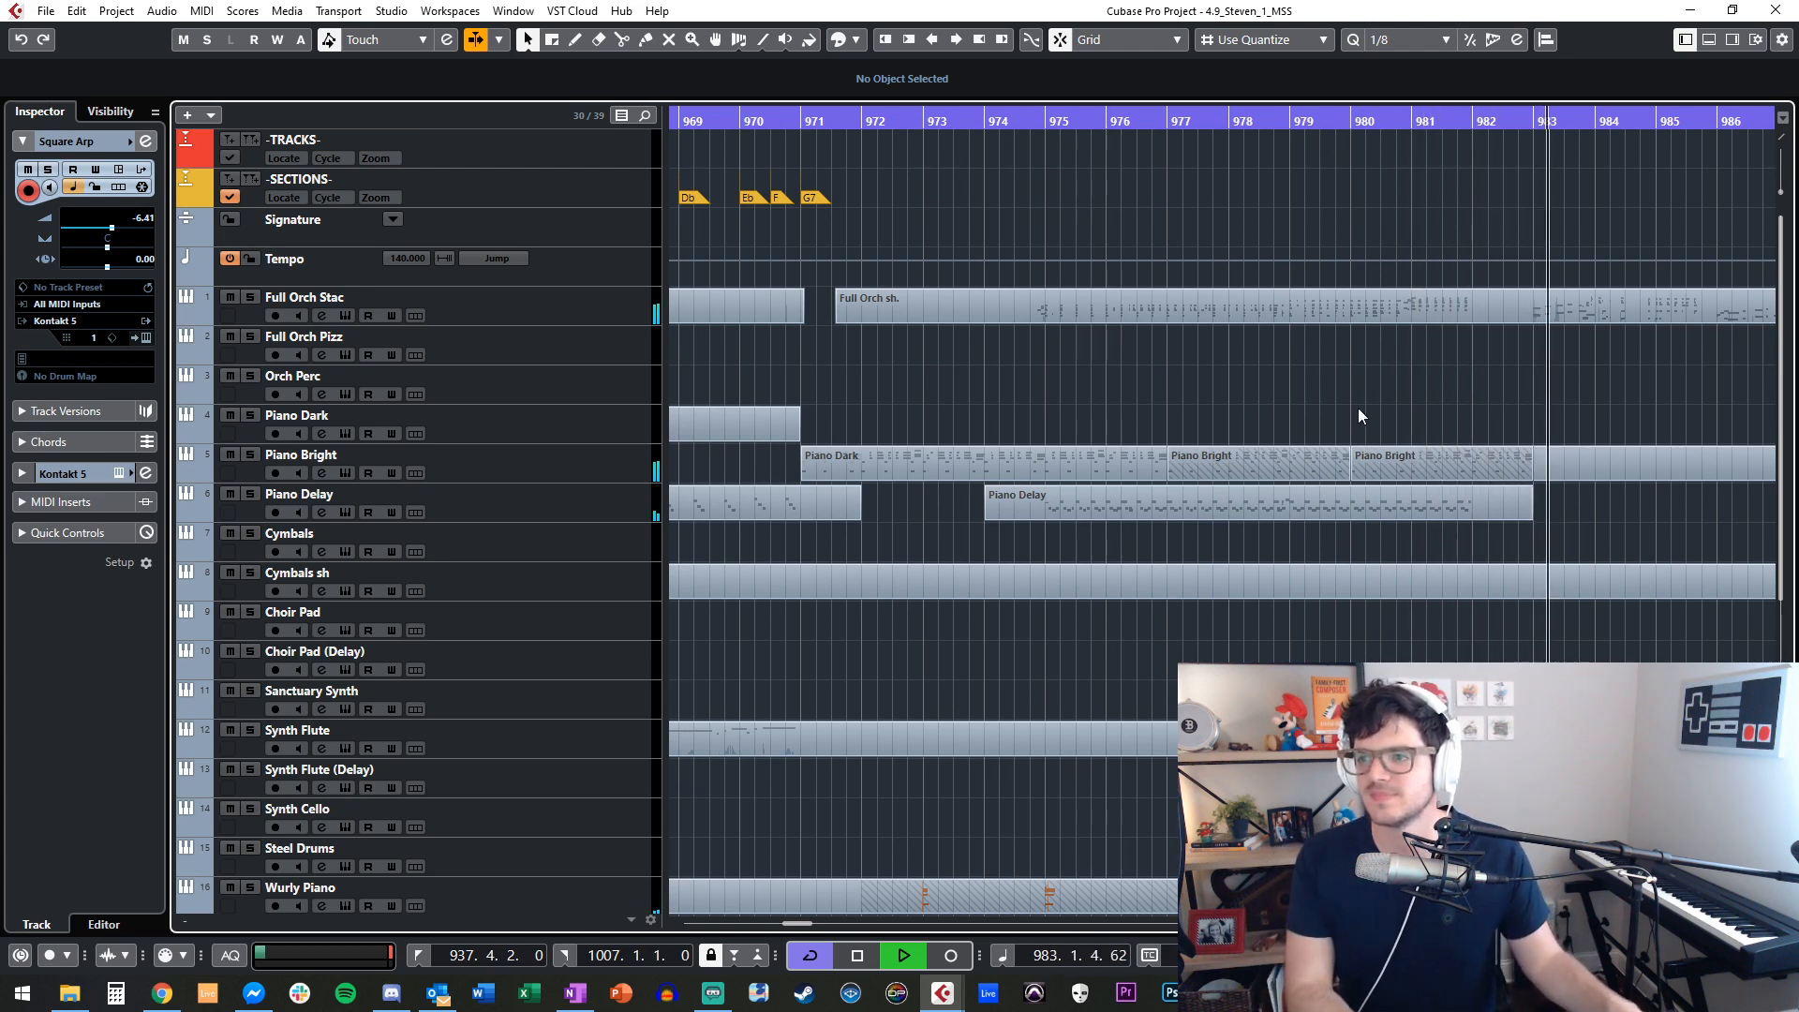
scroll(1355, 413, right, 2)
scroll(1354, 413, right, 4)
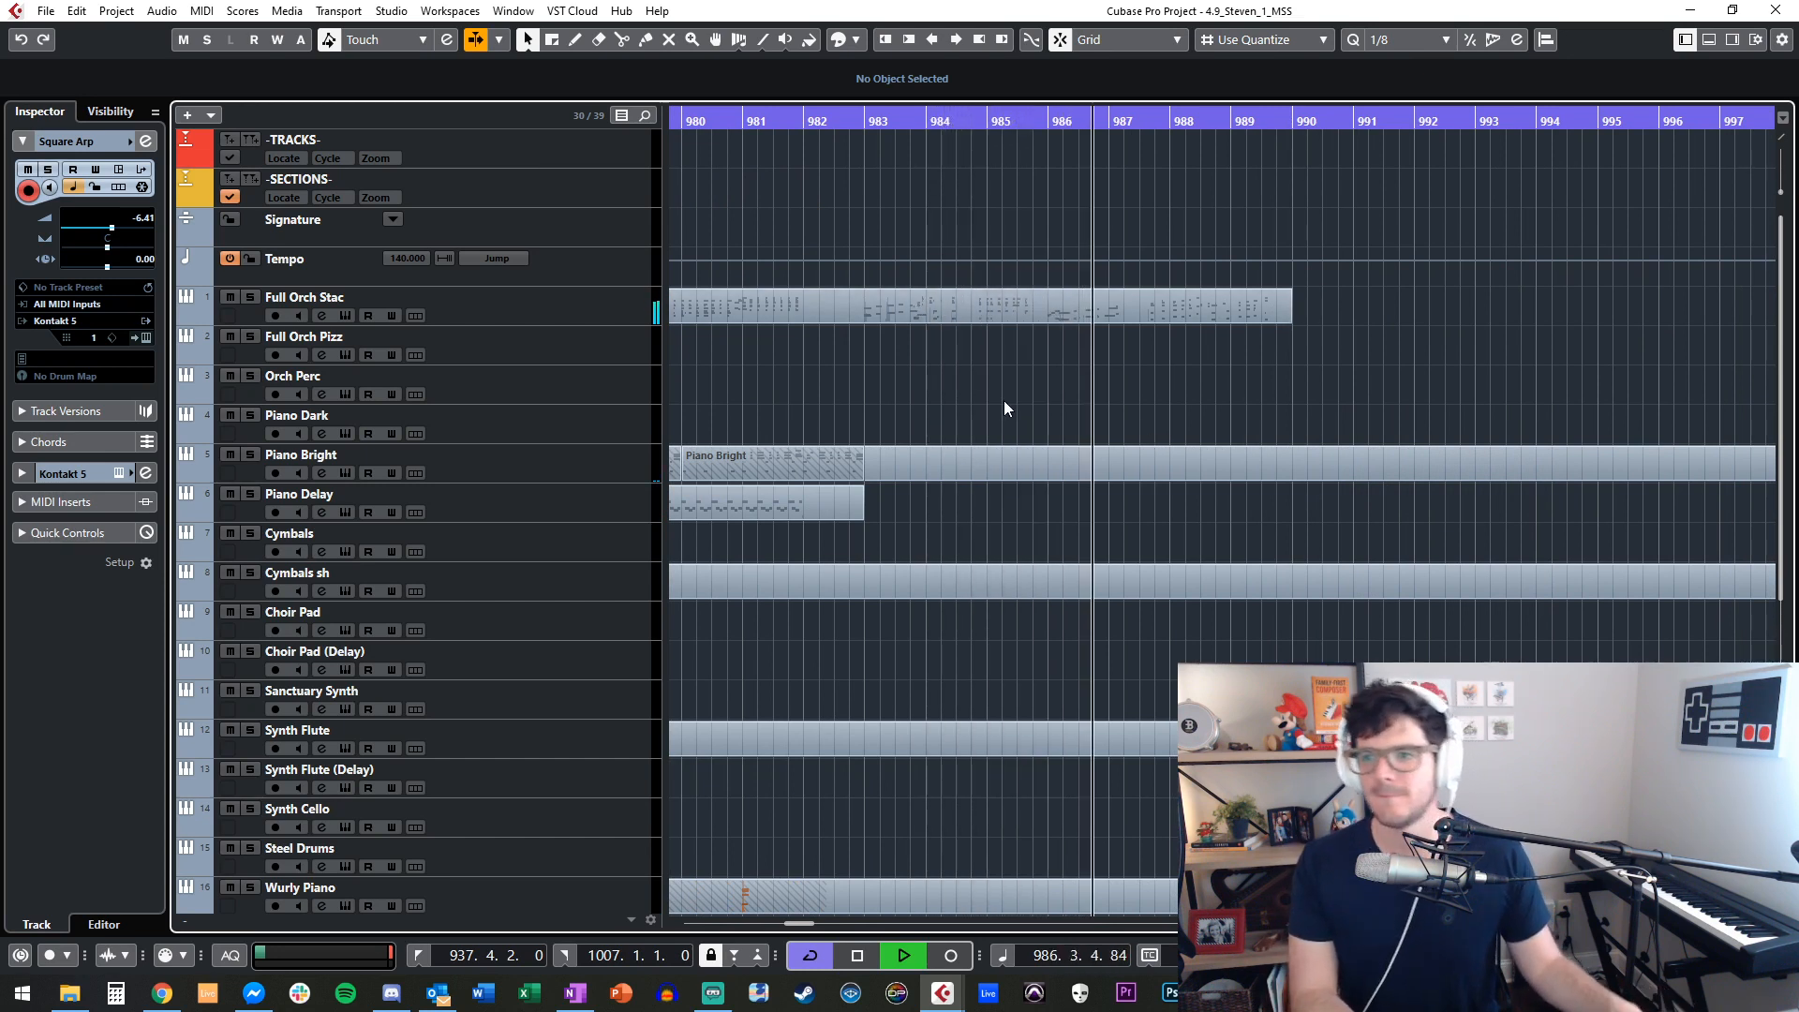
scroll(1084, 400, right, 1)
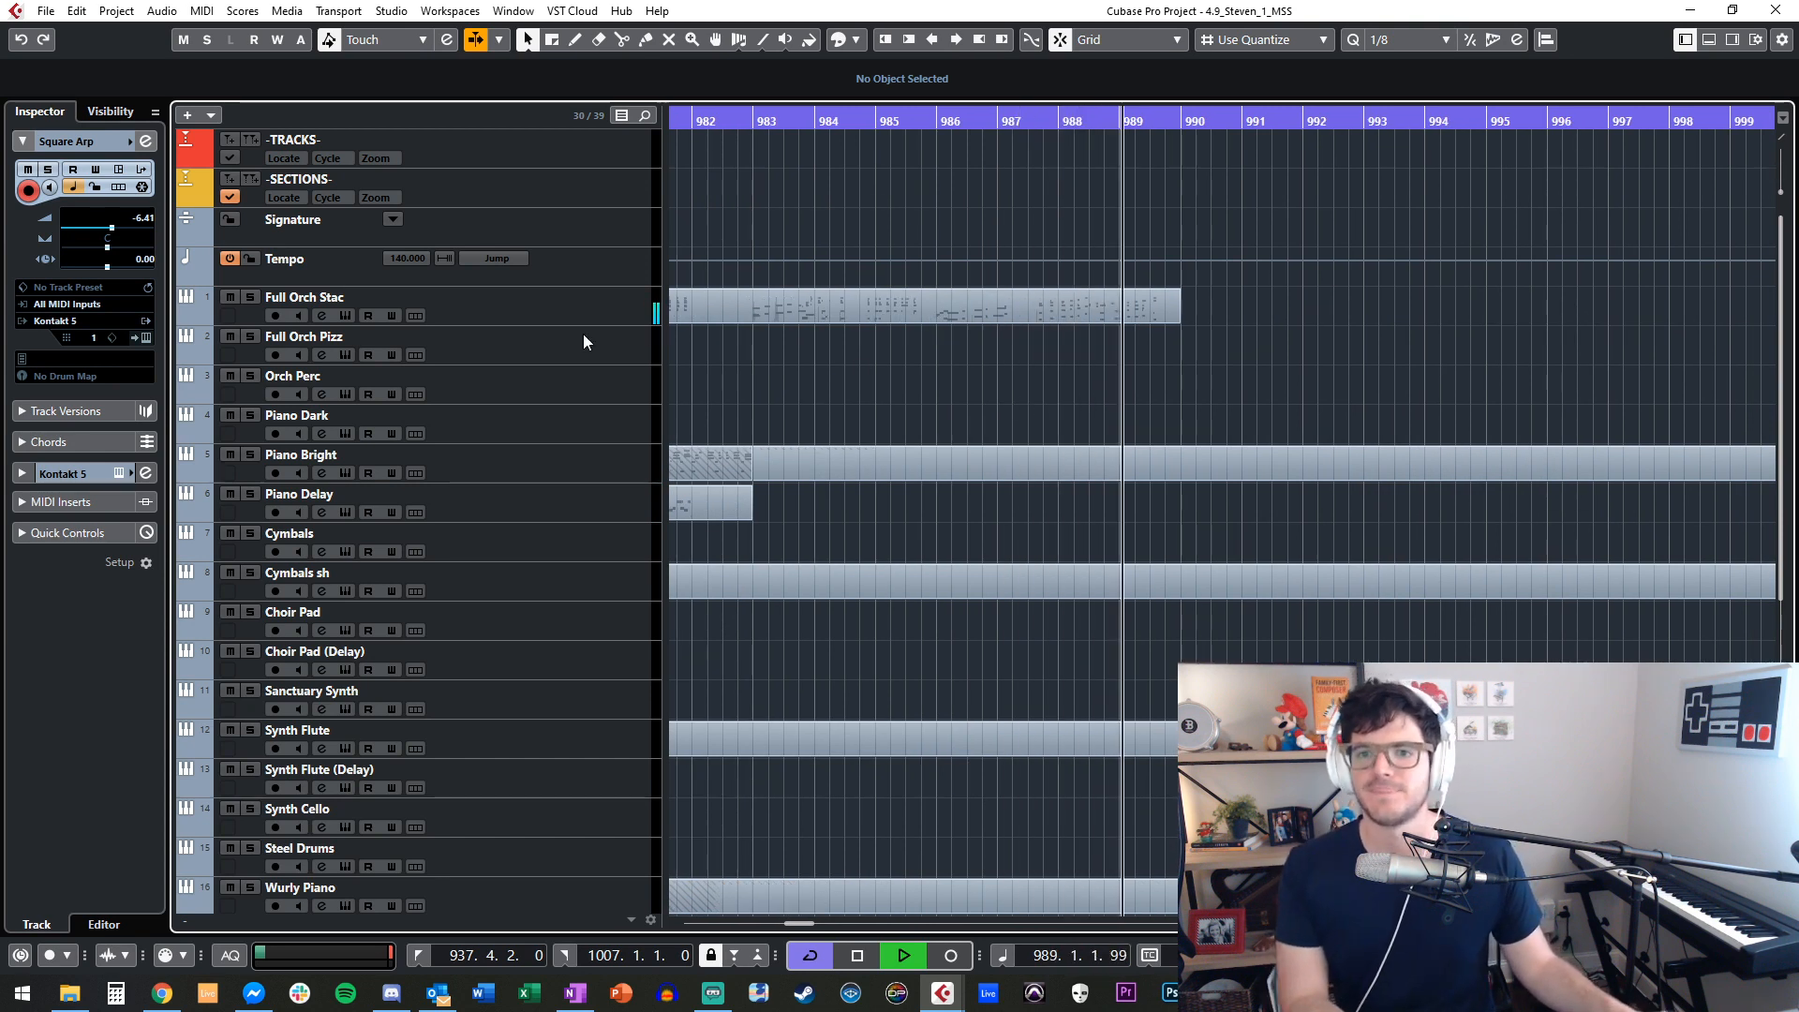
key(space)
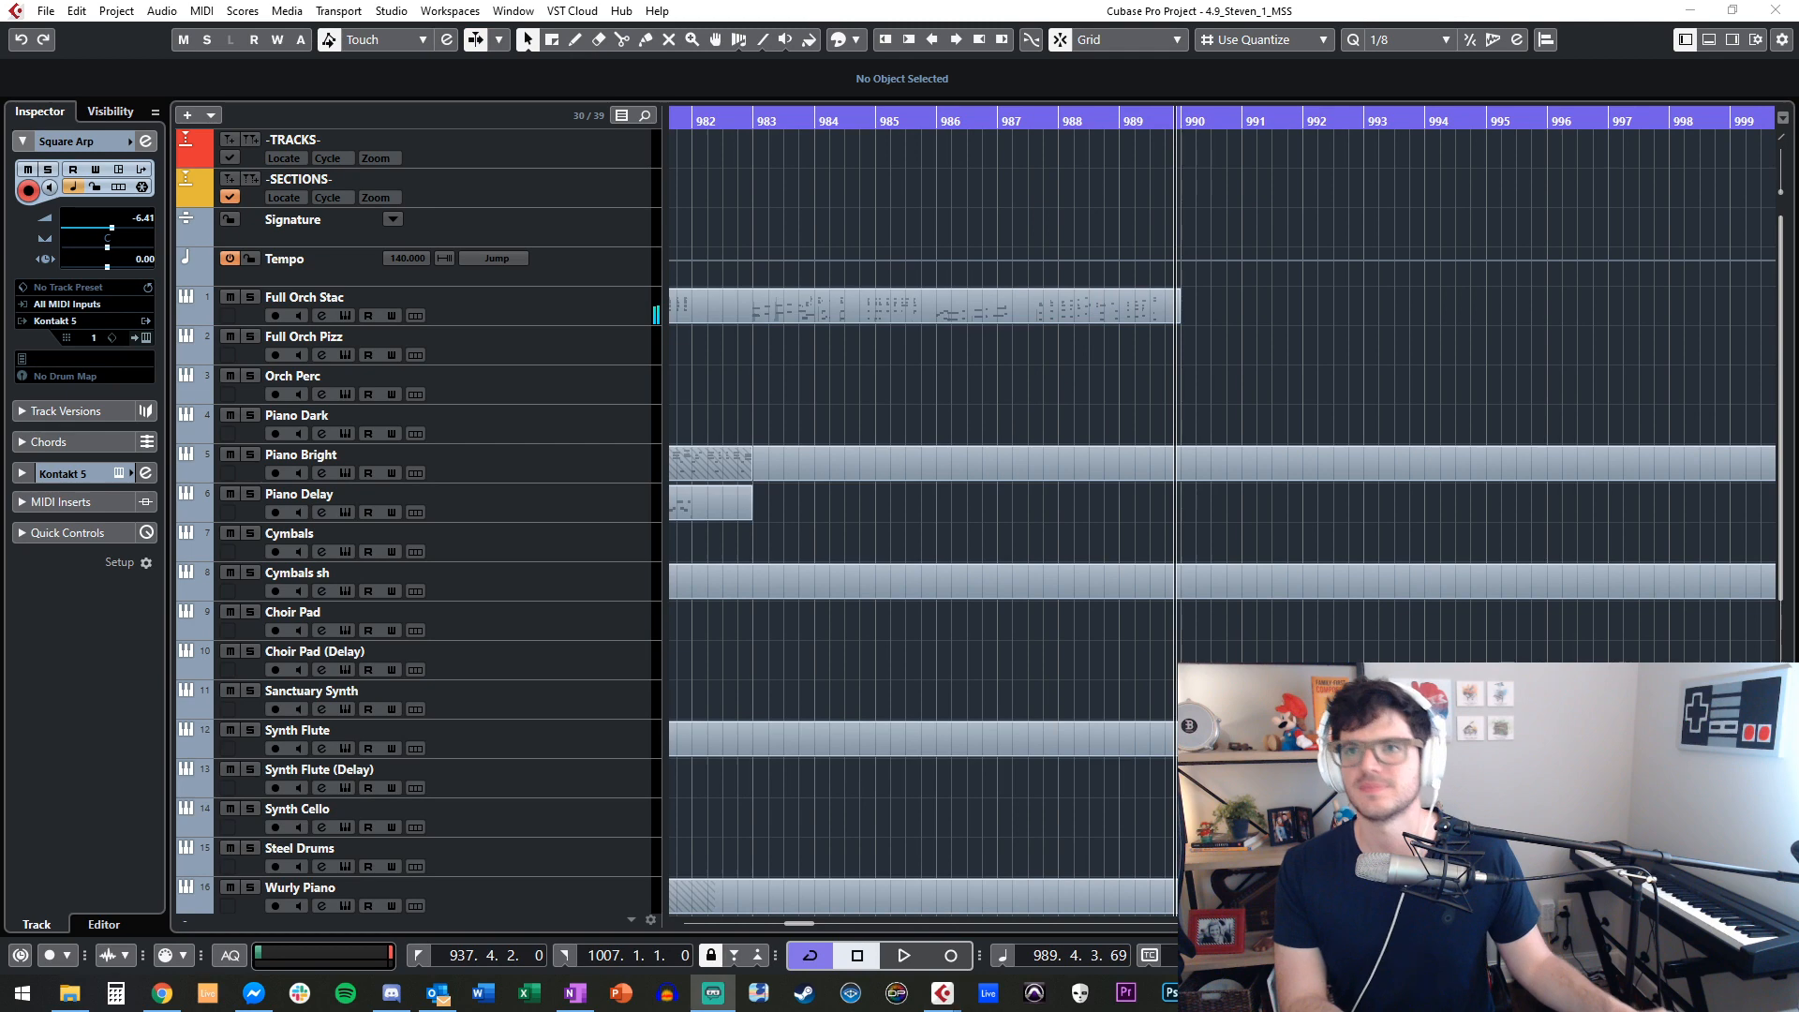
Return to bar 973, audition the passage there briefly with the cycle range left active, and stop playback.
scroll(1063, 448, down, 5)
scroll(1062, 448, up, 5)
scroll(1021, 414, left, 5)
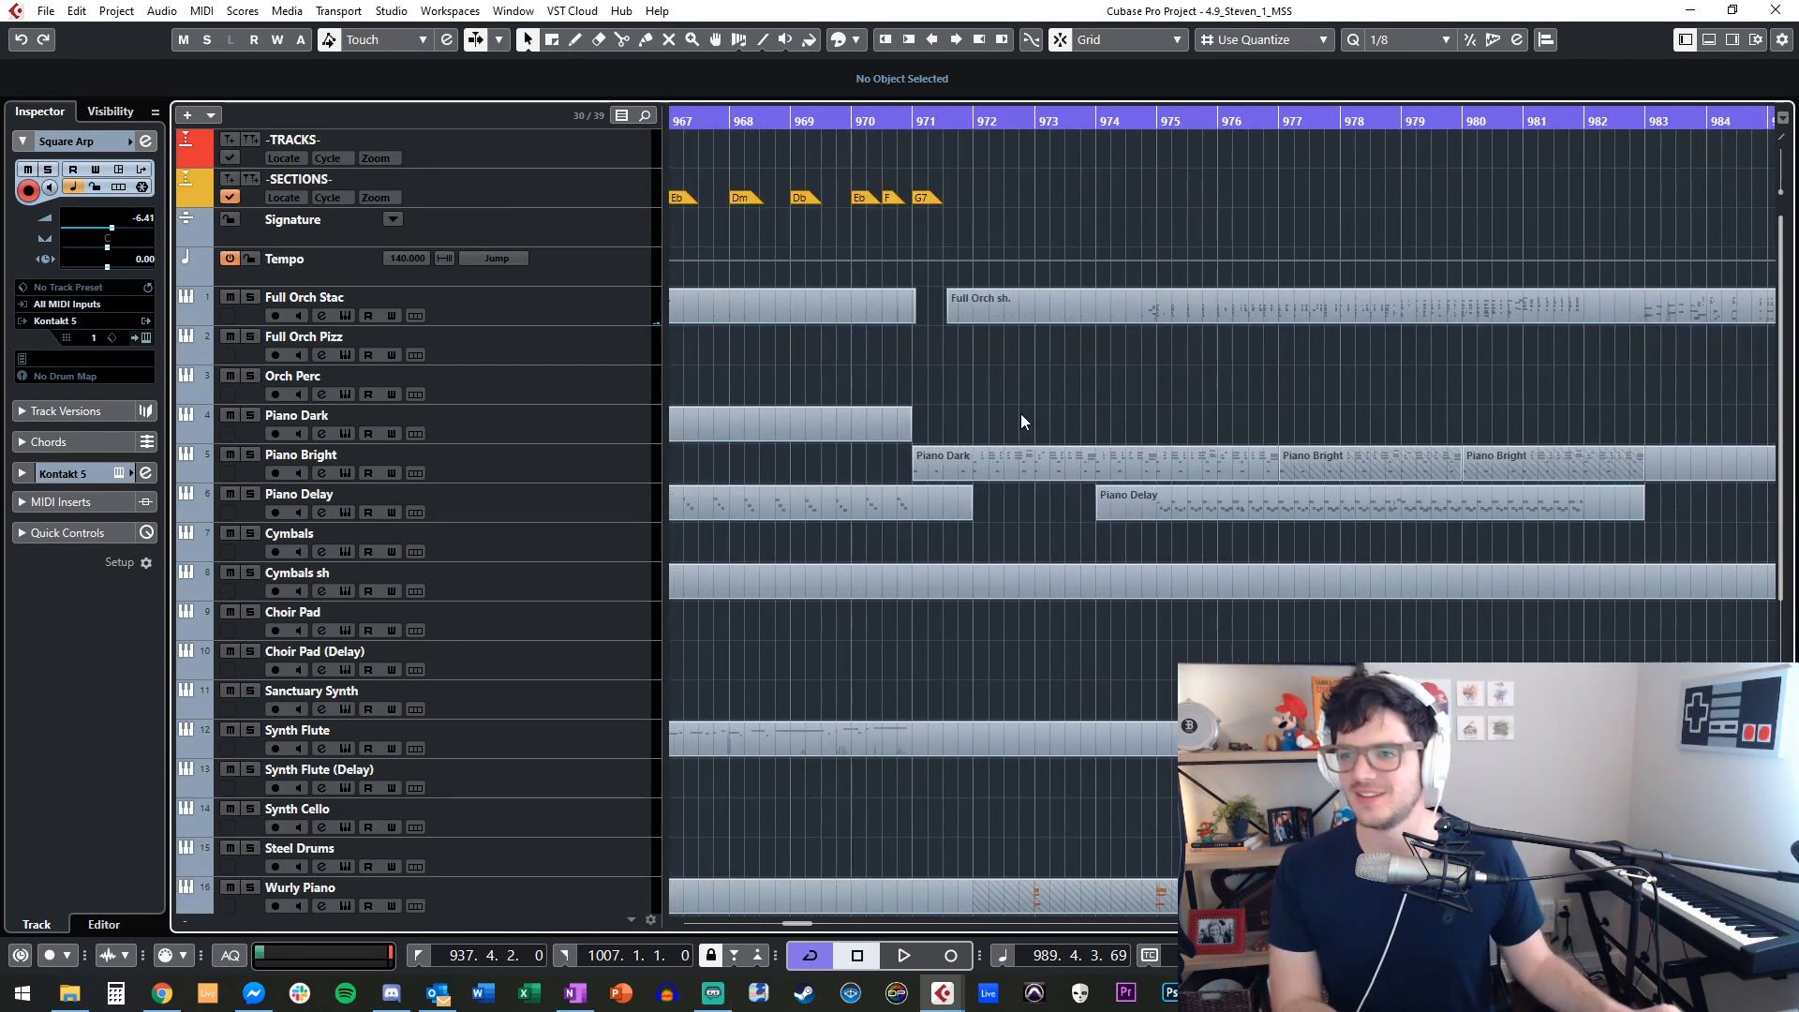
click(960, 115)
drag(1059, 126, 1050, 118)
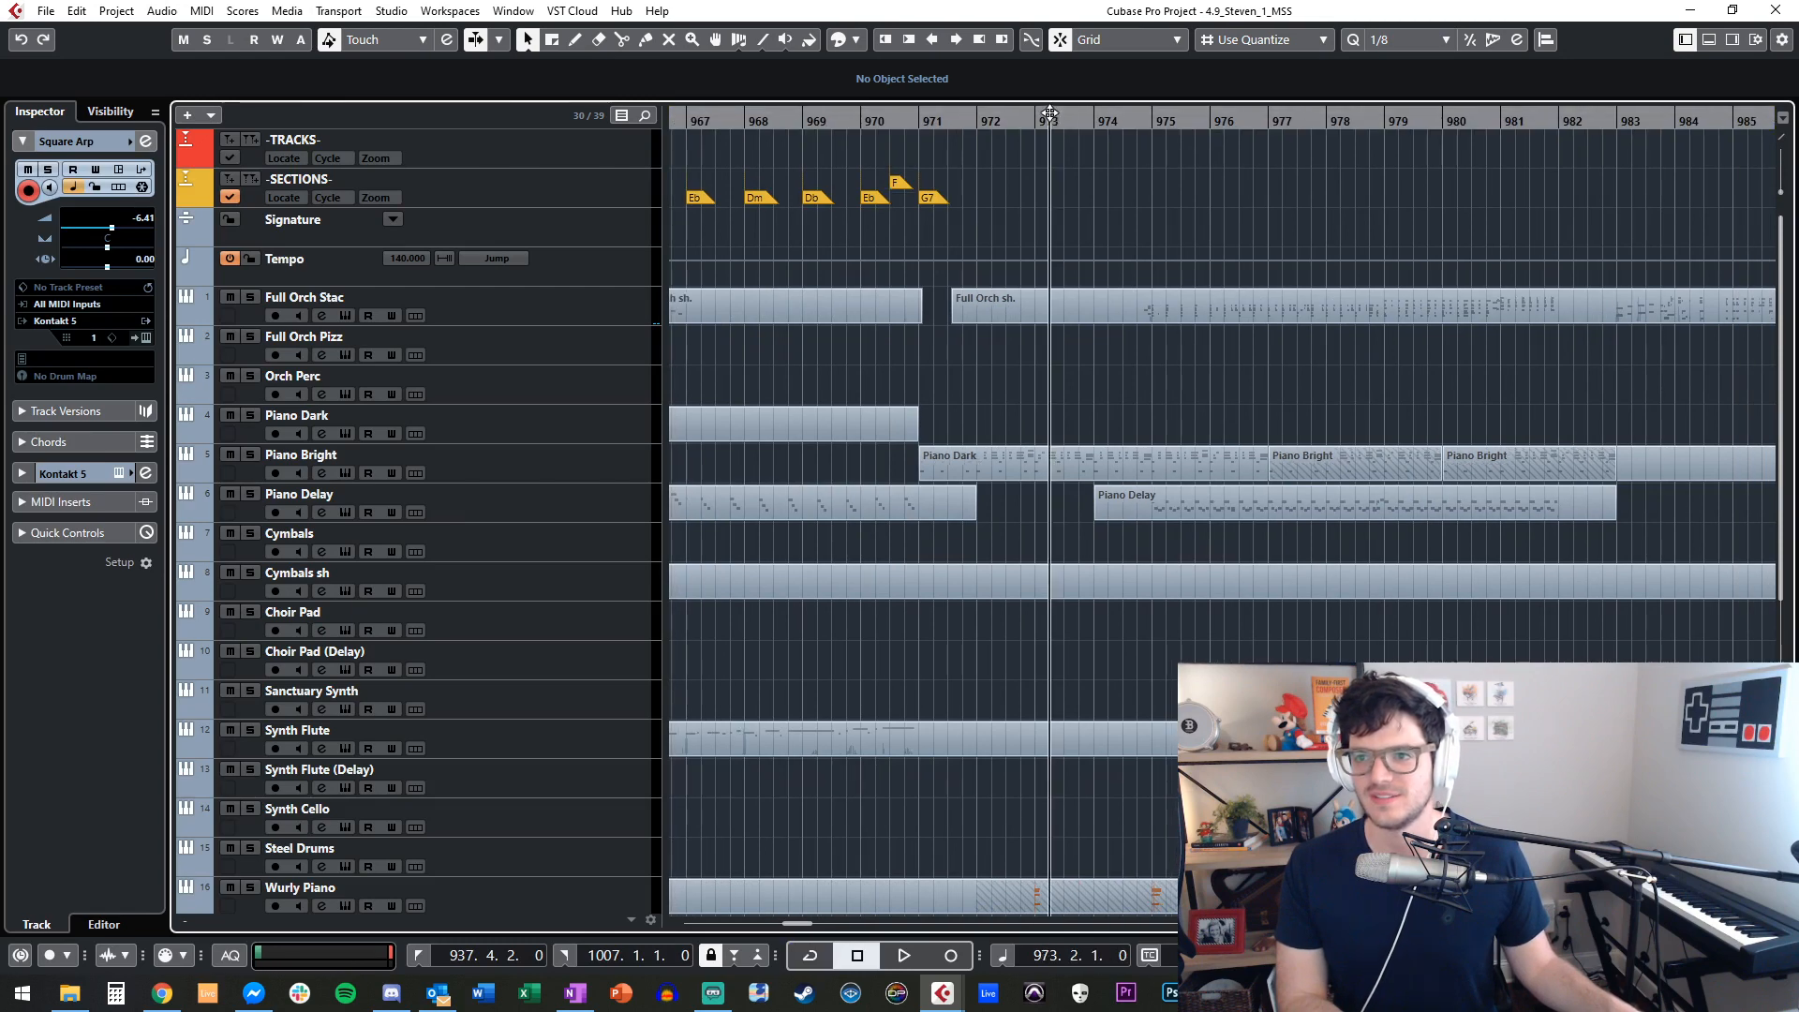
key(space)
click(1020, 114)
key(space)
key(KP_Subtract)
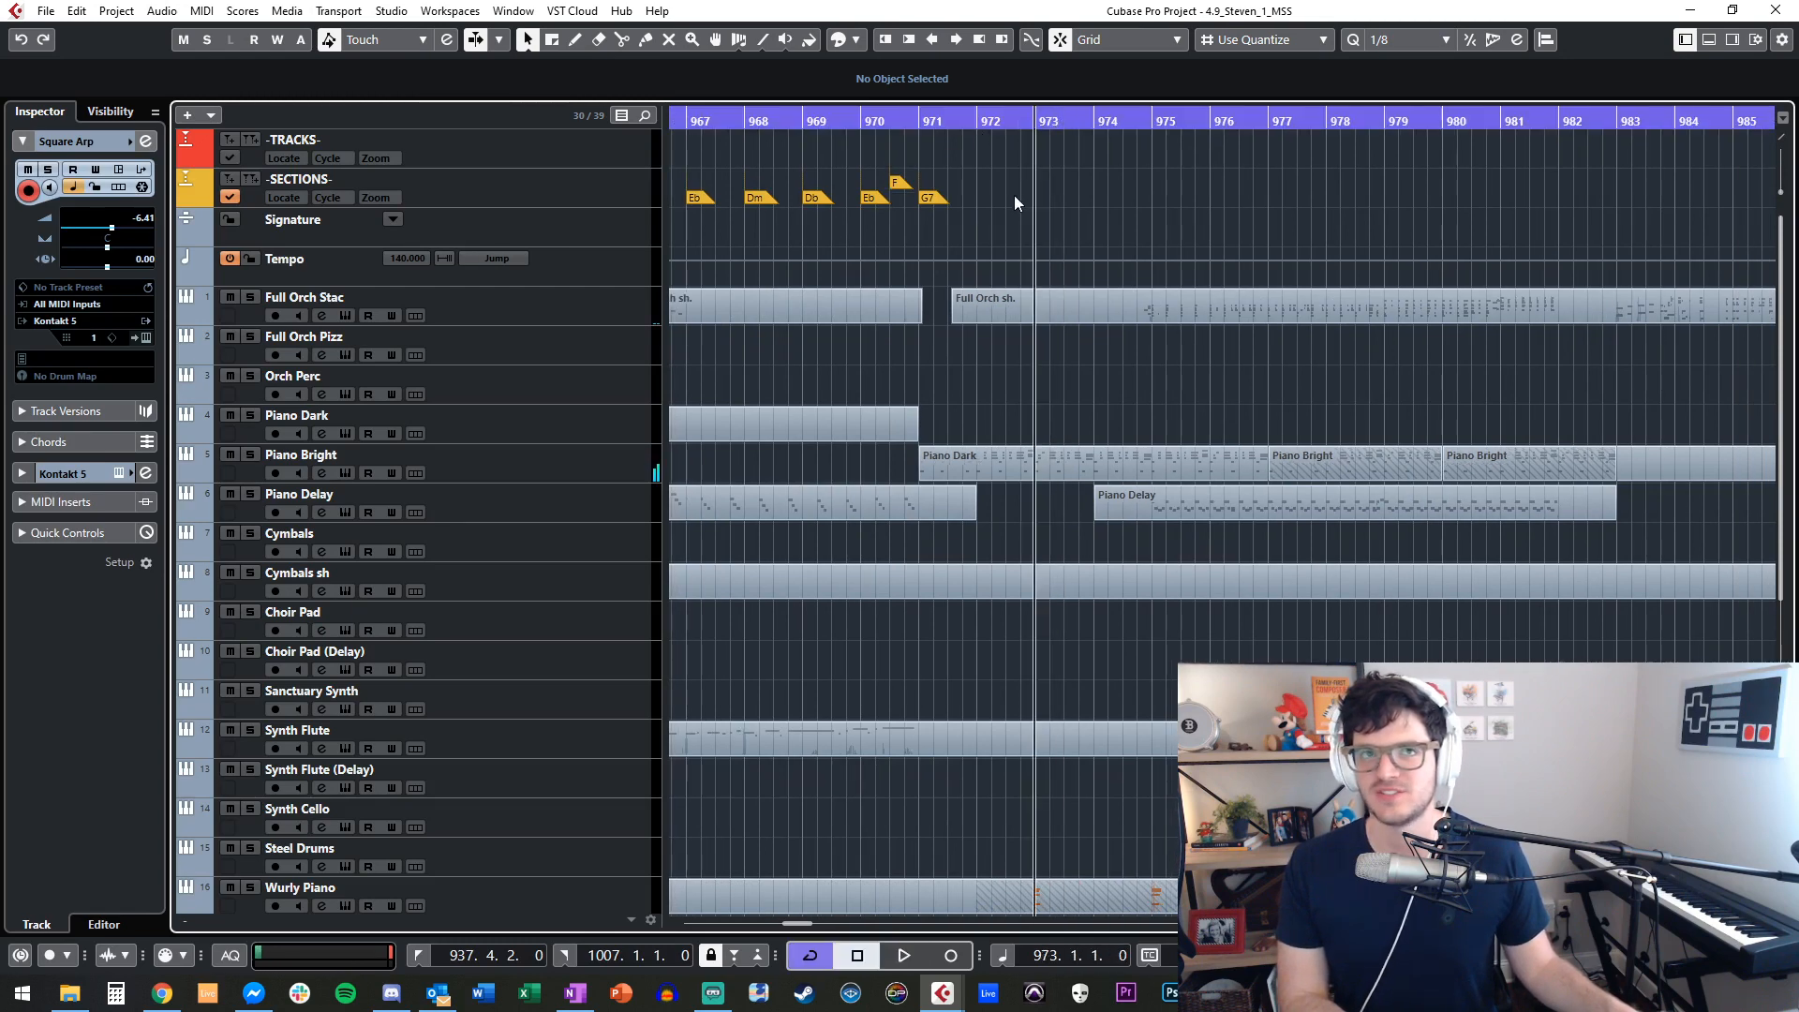
Examine the events on all instrument tracks from the Normal Battle v2 start at bar 937 through bar 988.
scroll(1127, 274, right, 1)
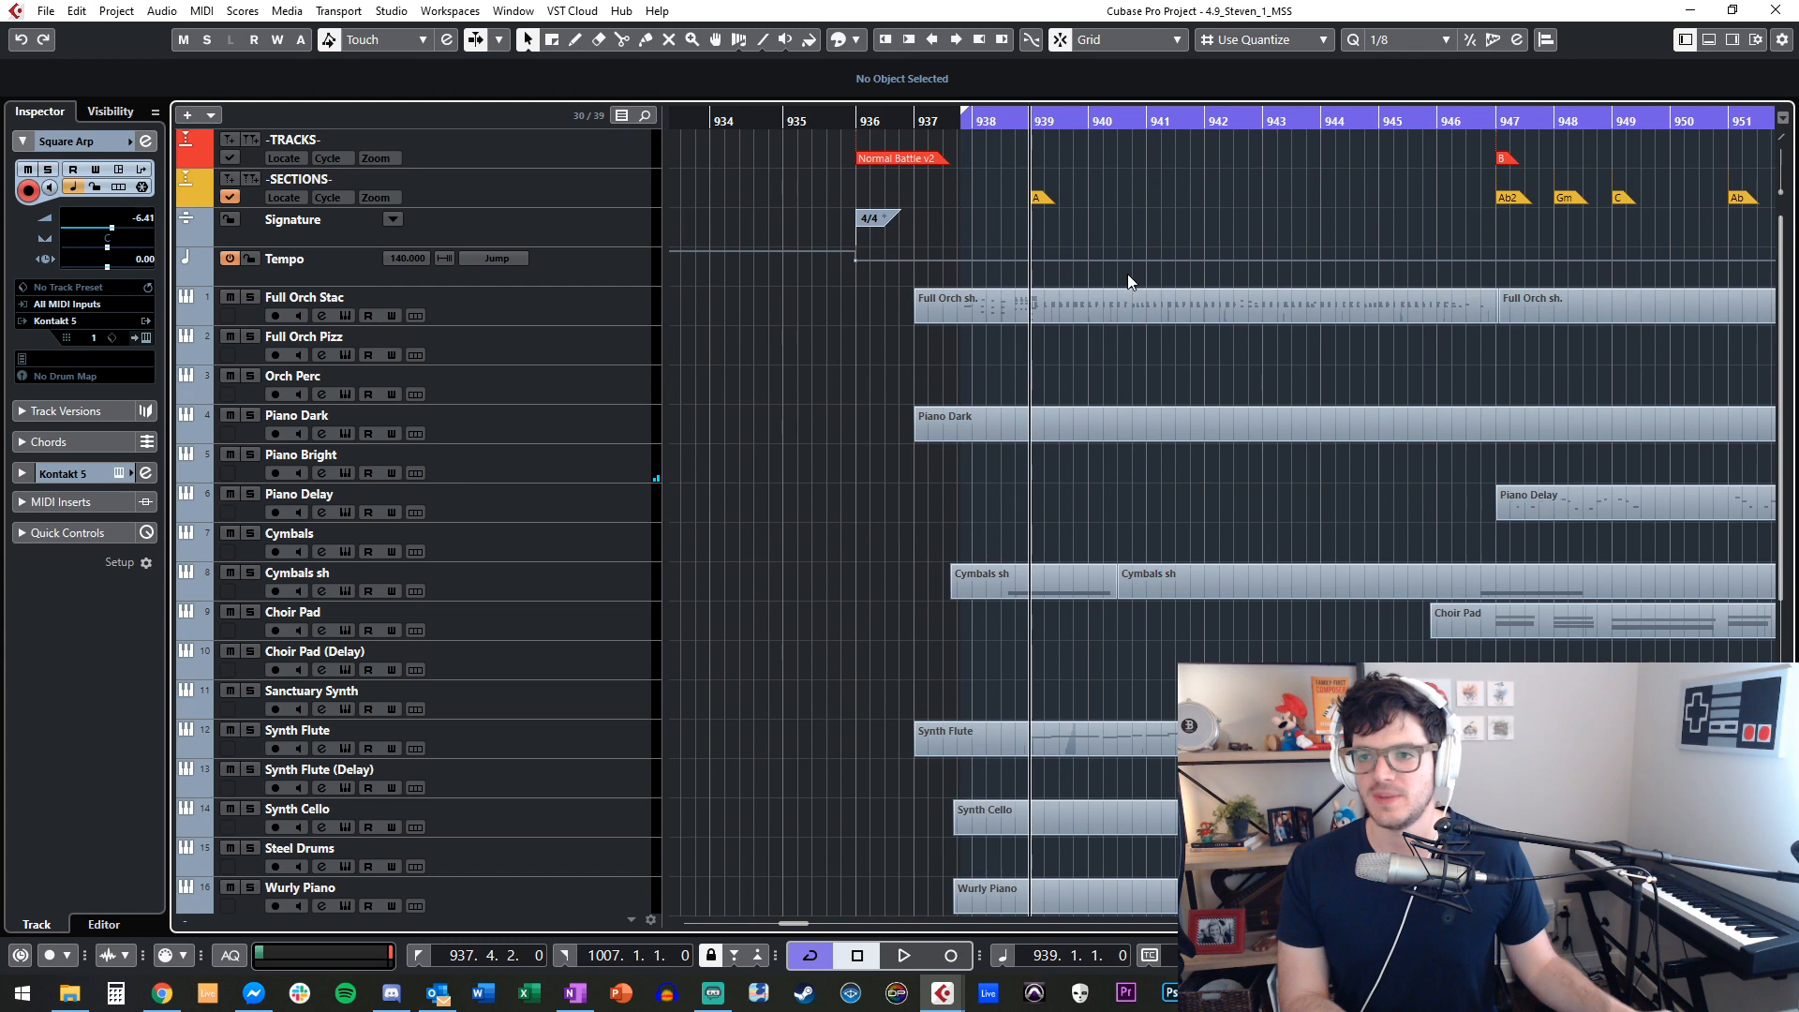
scroll(1127, 274, down, 3)
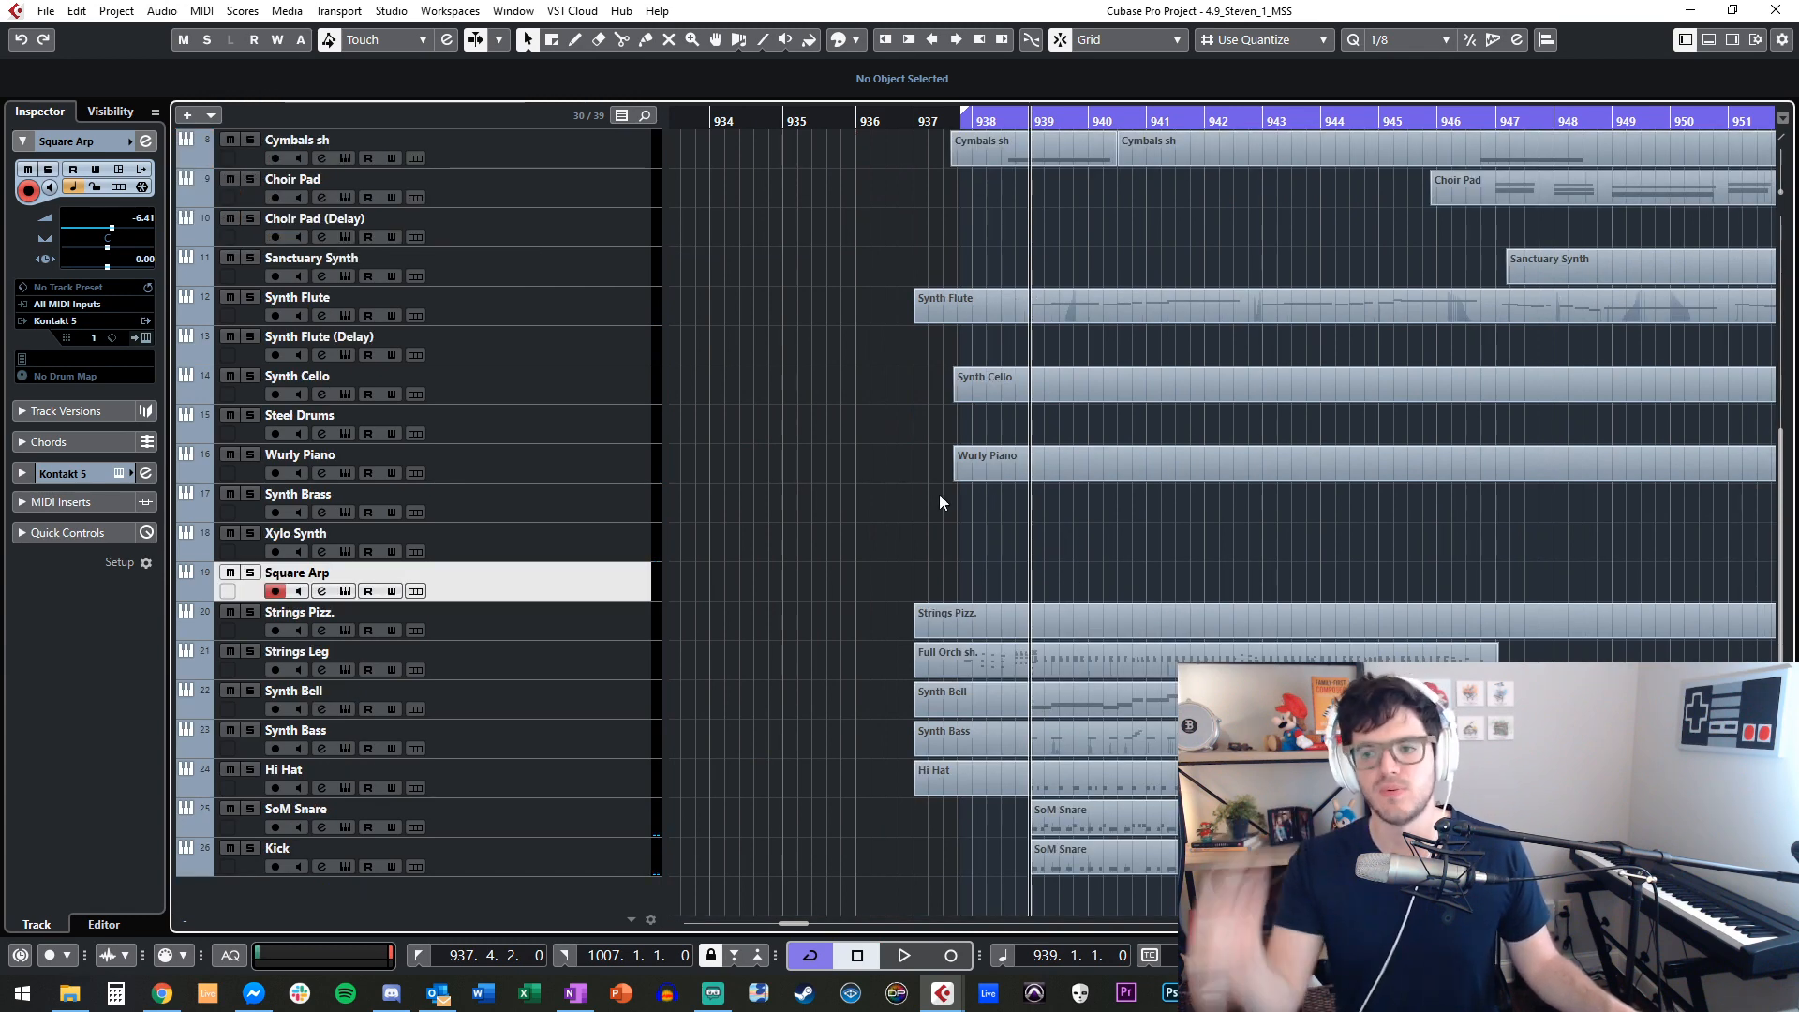
scroll(1149, 553, right, 3)
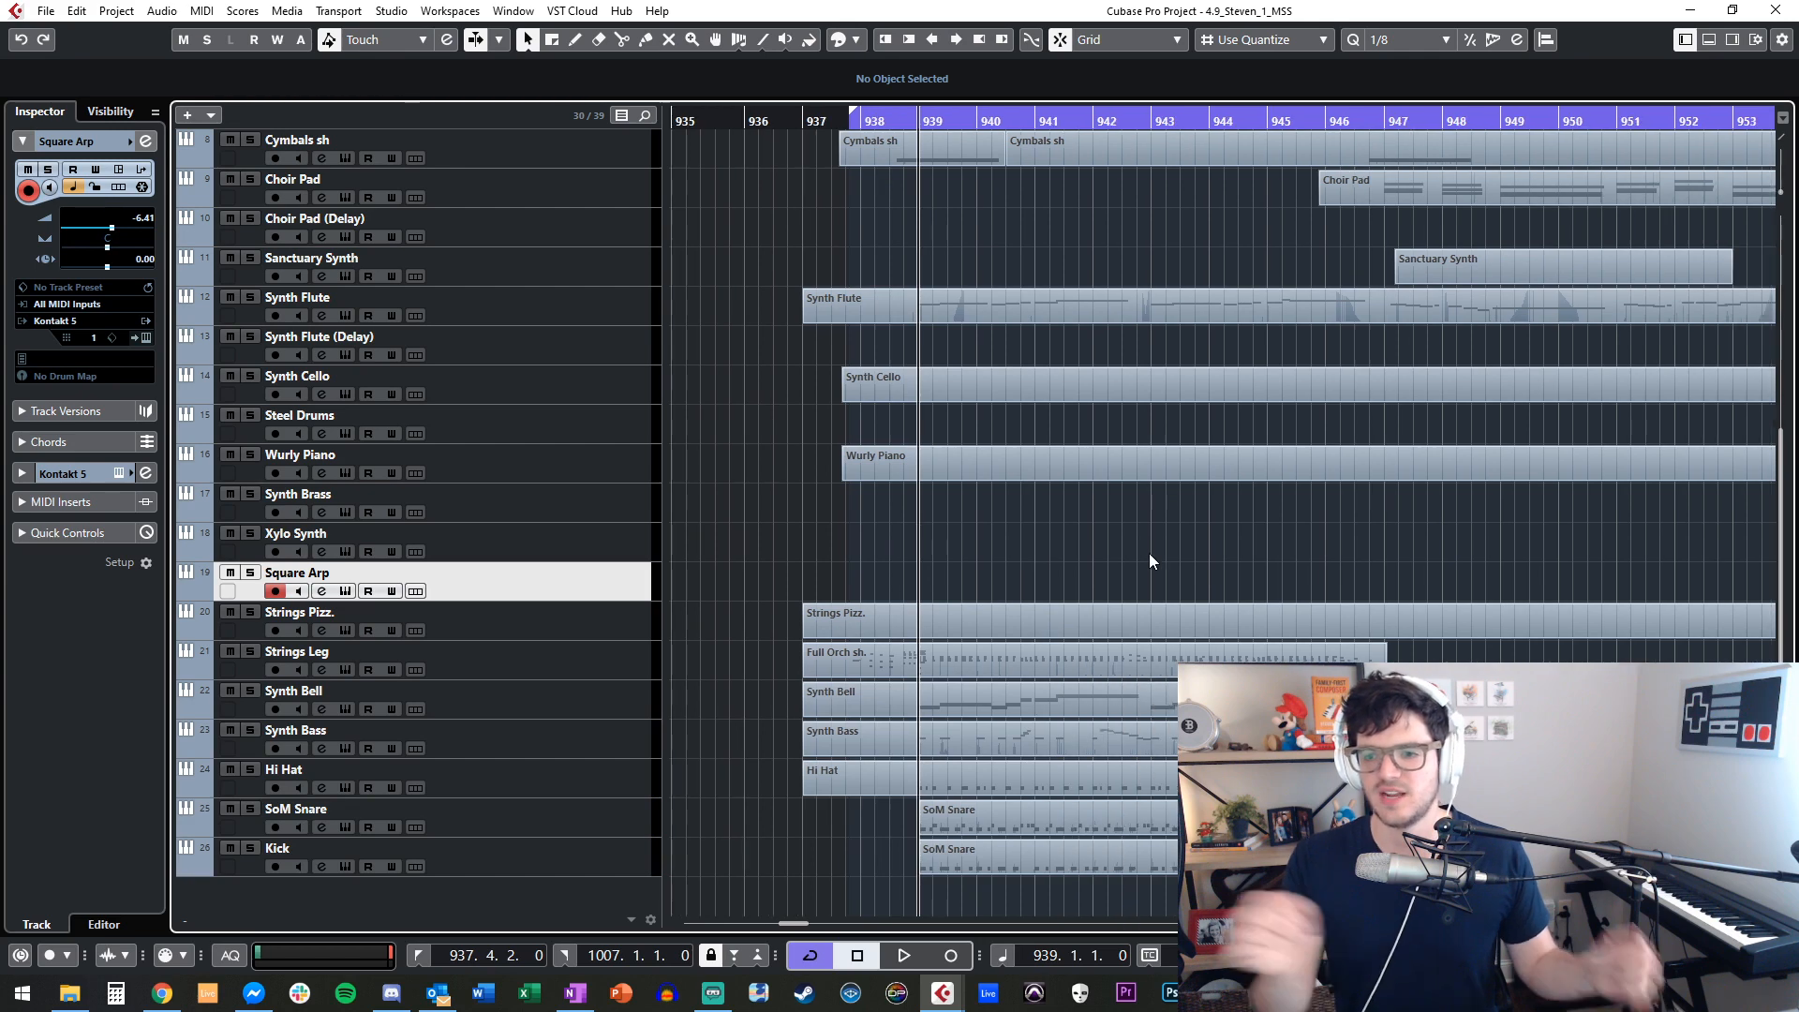
scroll(1115, 525, right, 2)
scroll(1100, 468, left, 3)
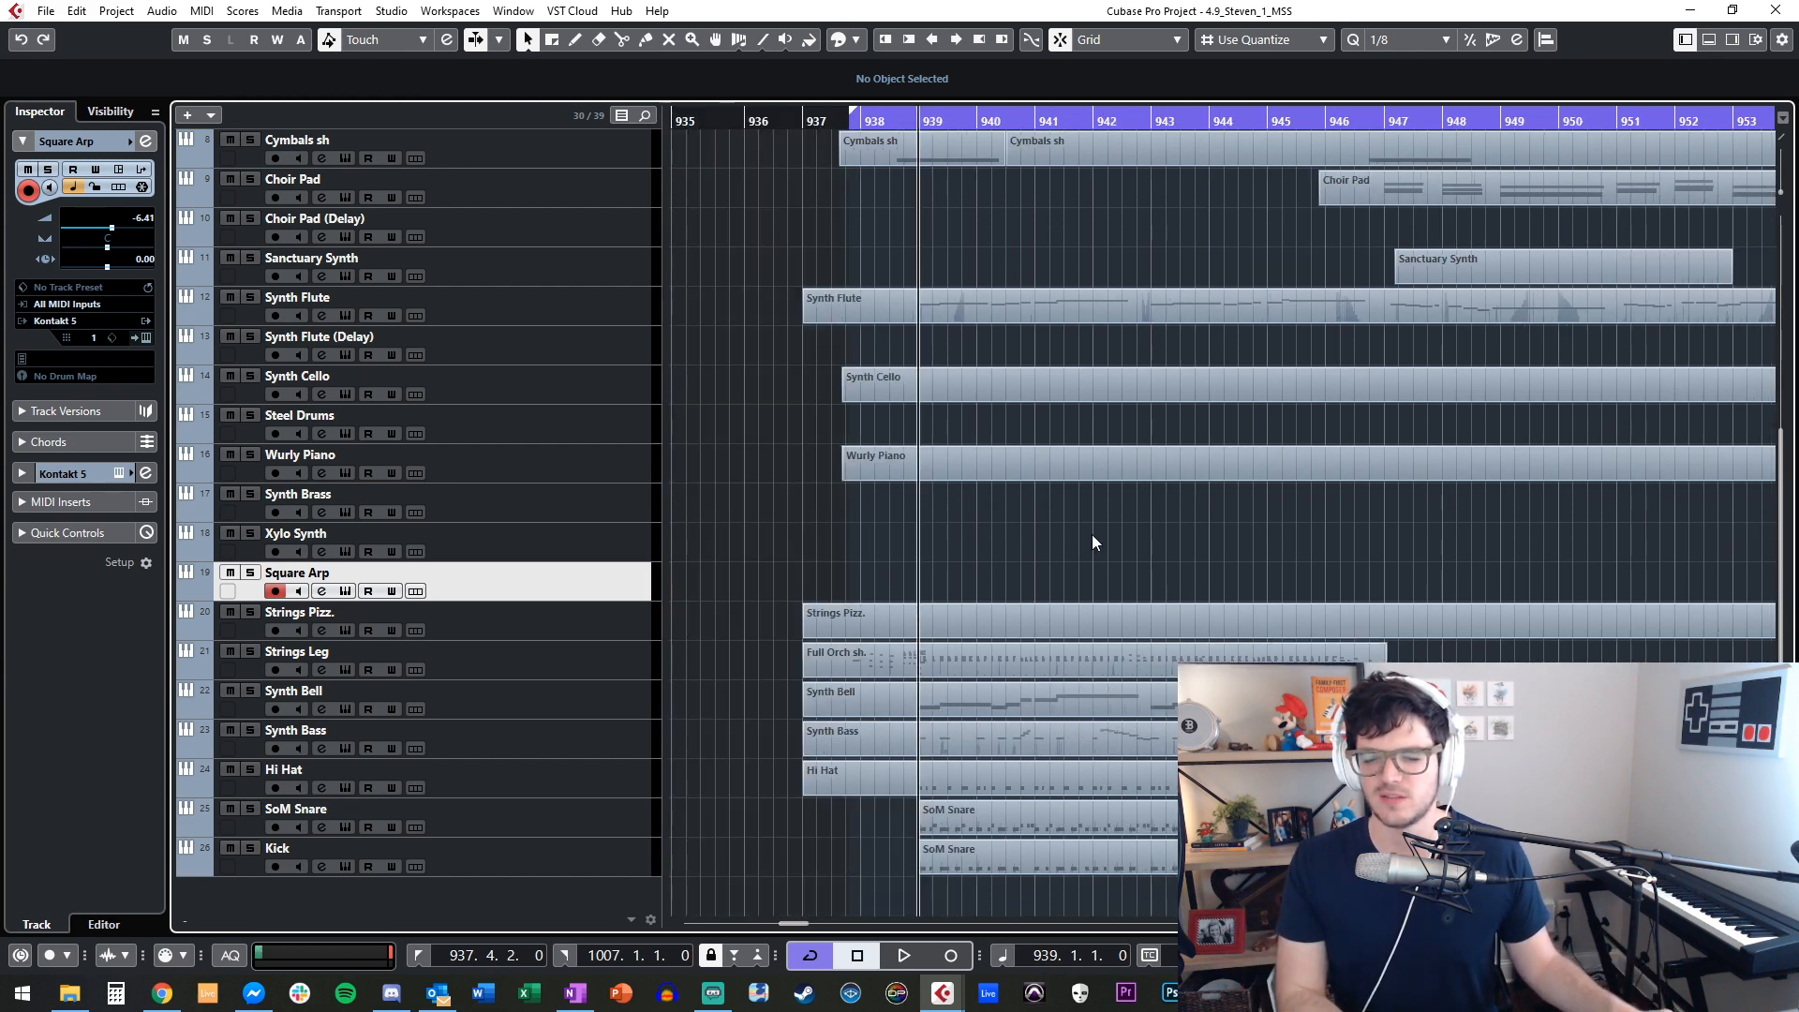
scroll(1094, 541, right, 5)
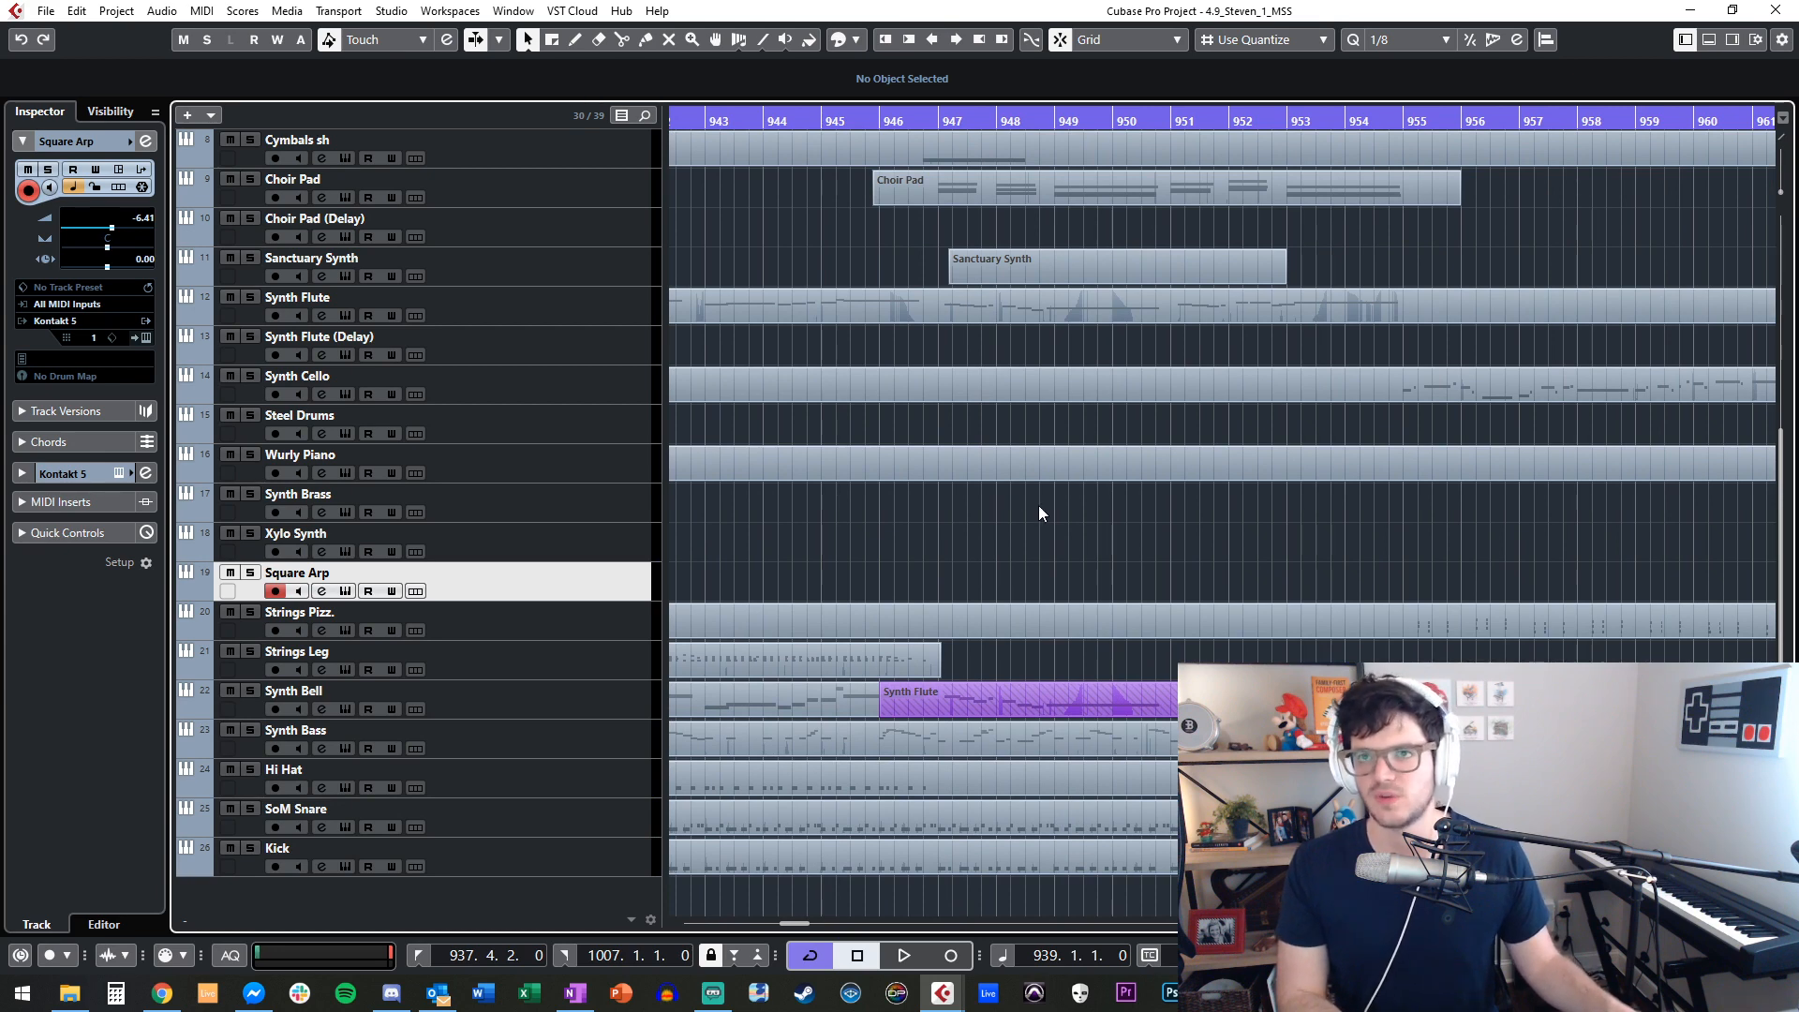
scroll(1040, 513, right, 15)
scroll(1038, 505, right, 4)
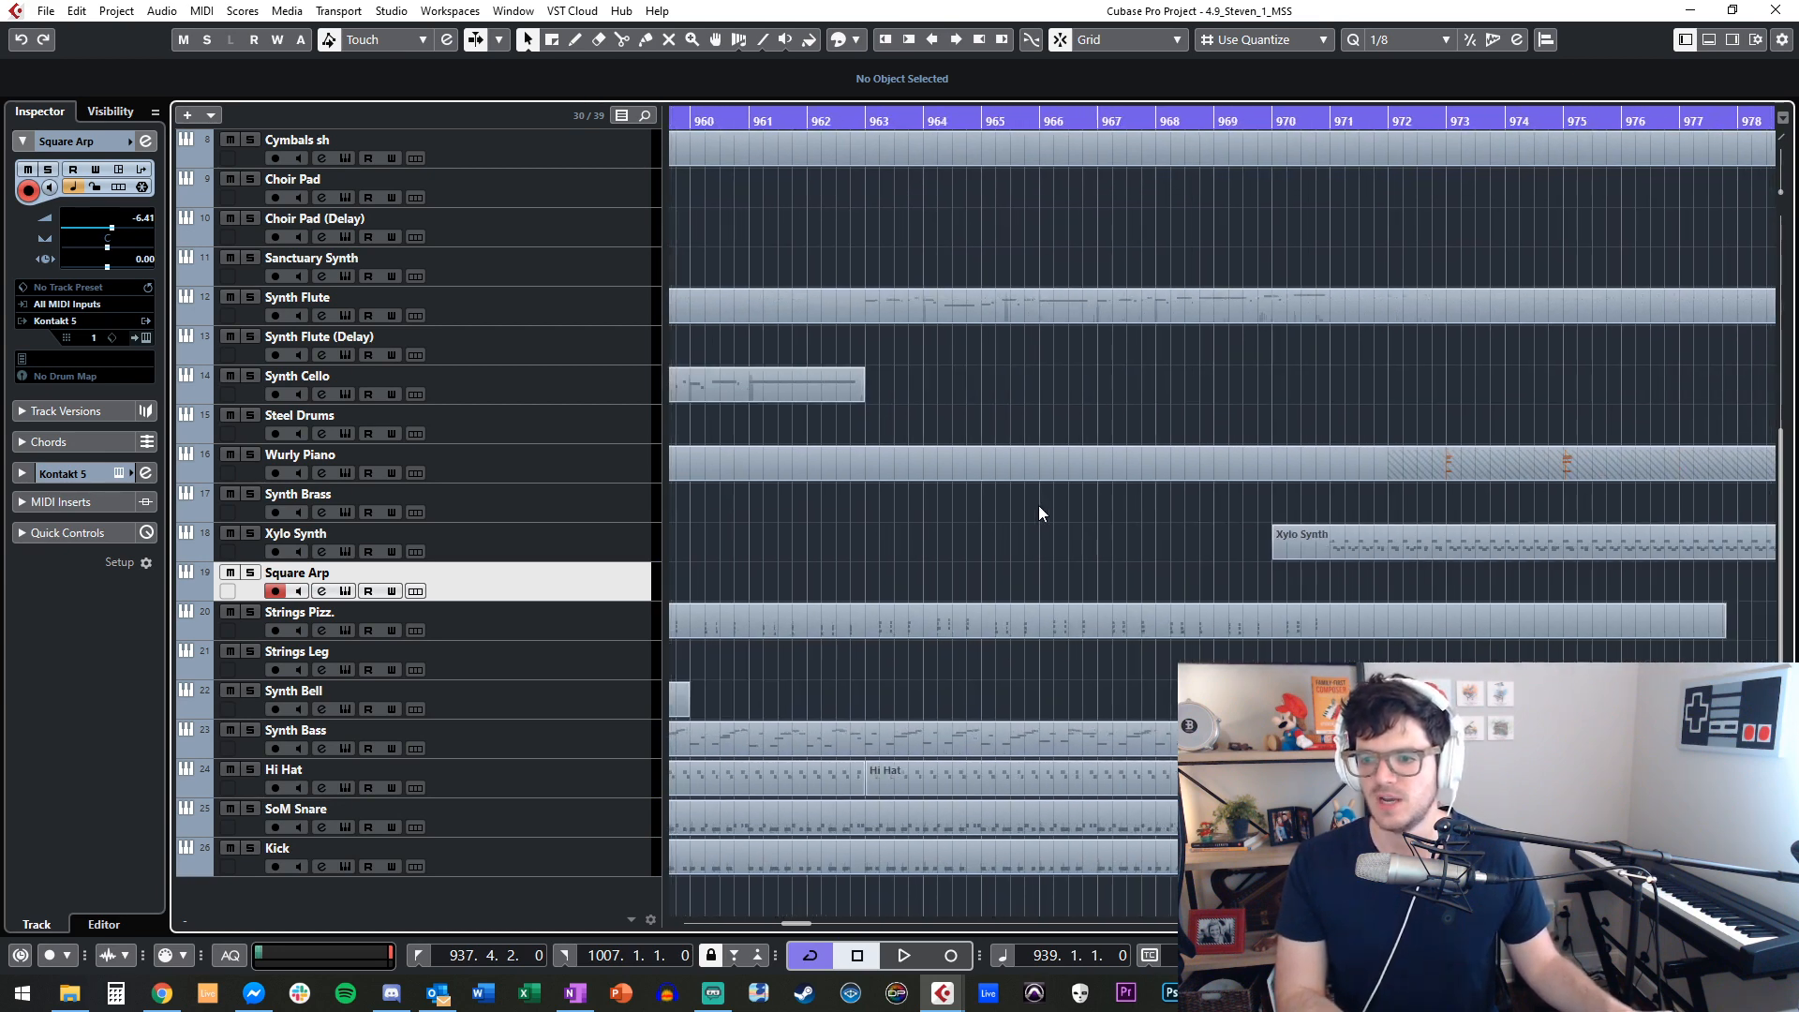
scroll(1038, 506, up, 5)
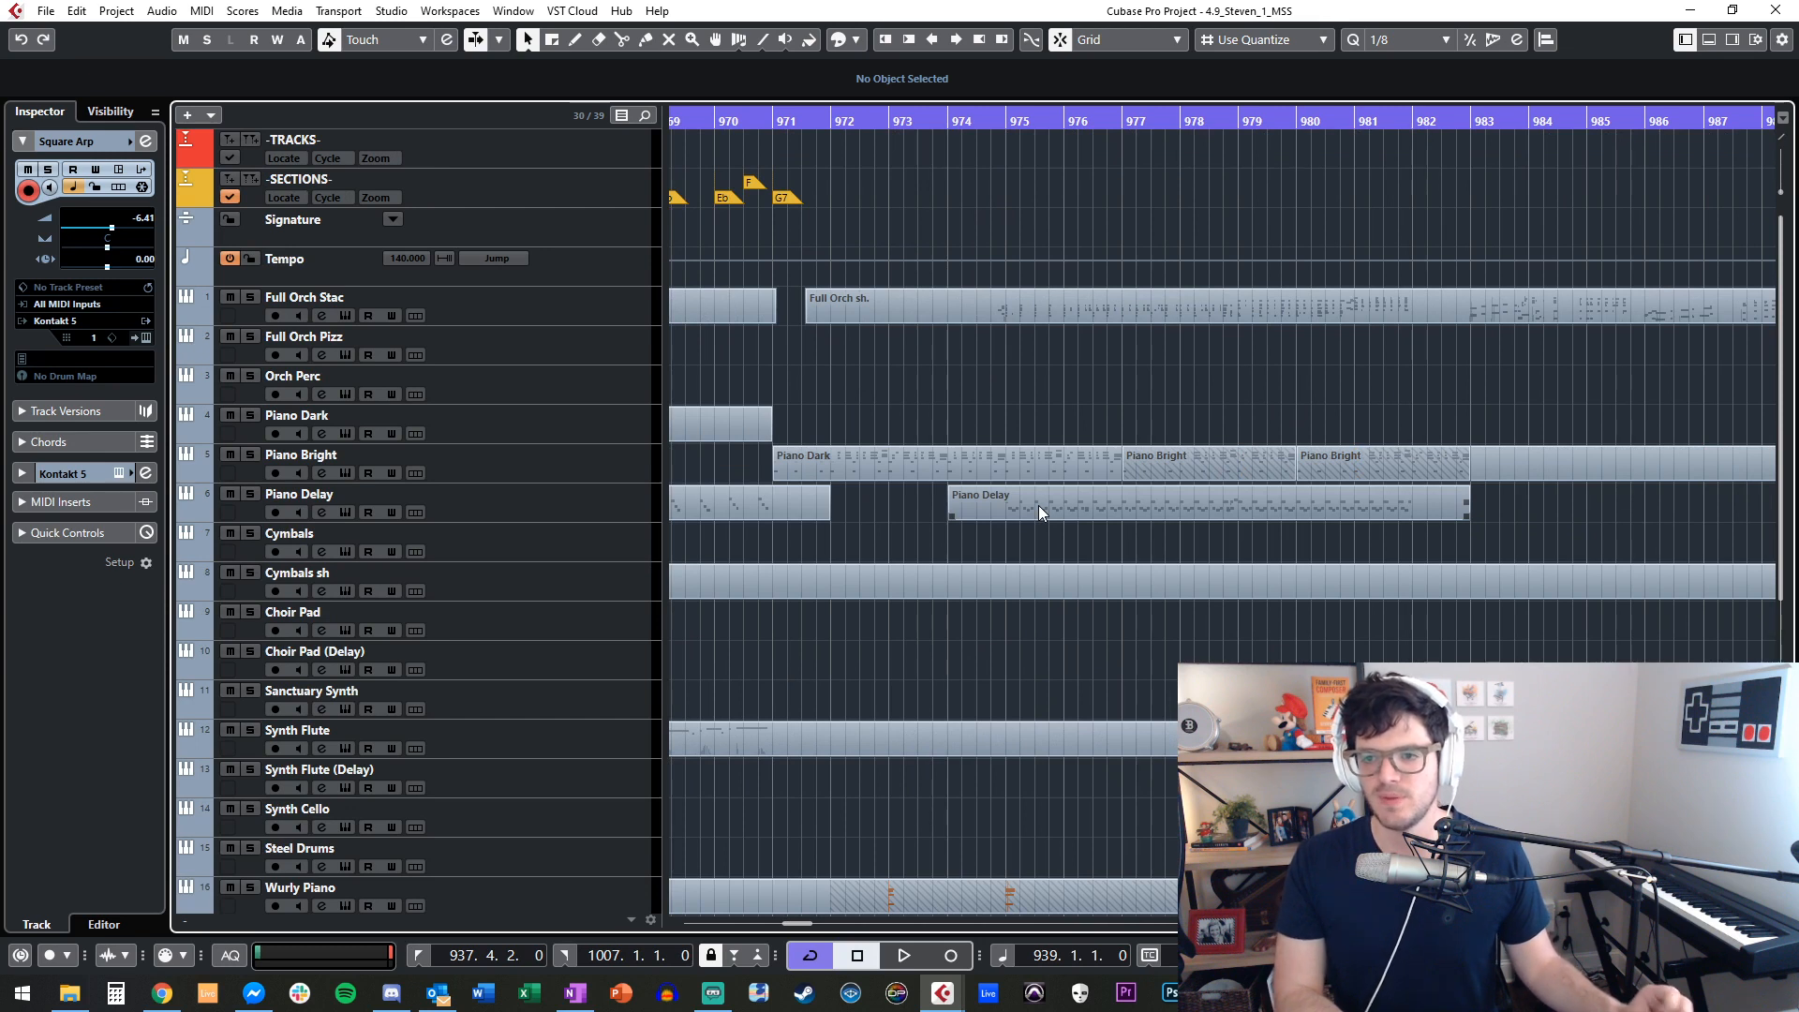
Select the Piano Bright track and return the playback position to the left locator at bar 937.
click(538, 466)
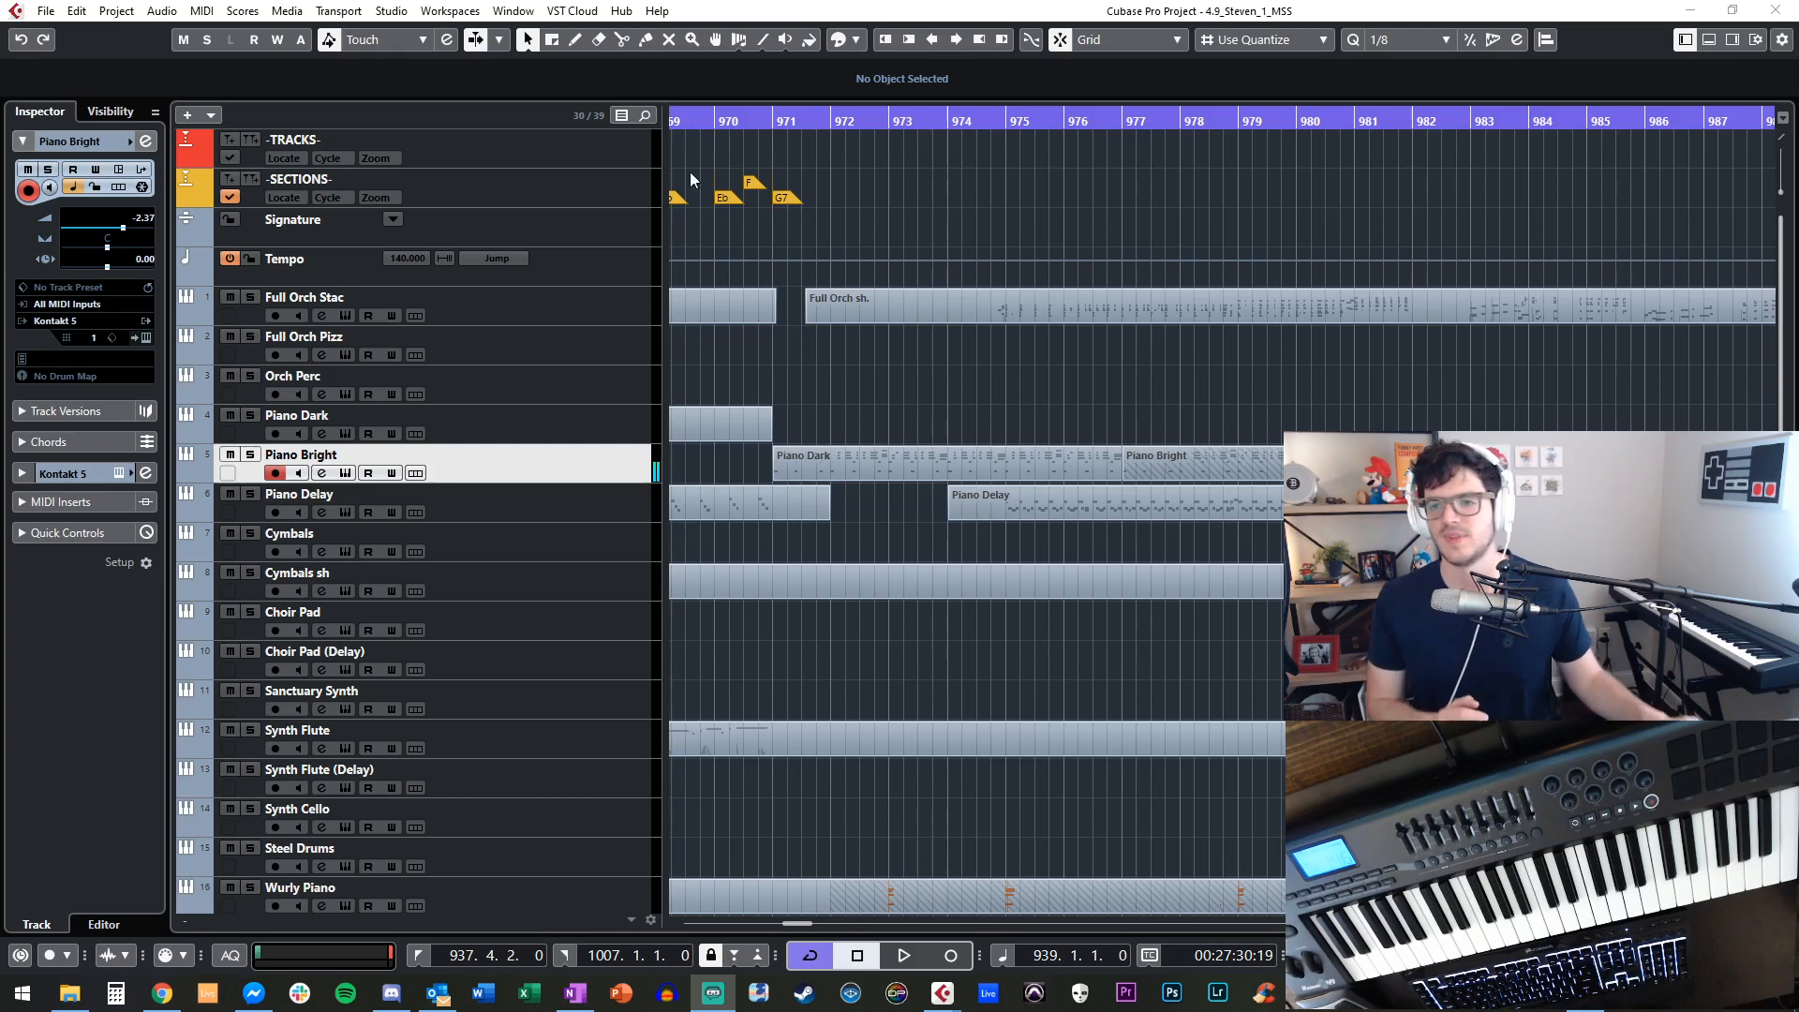
click(1032, 359)
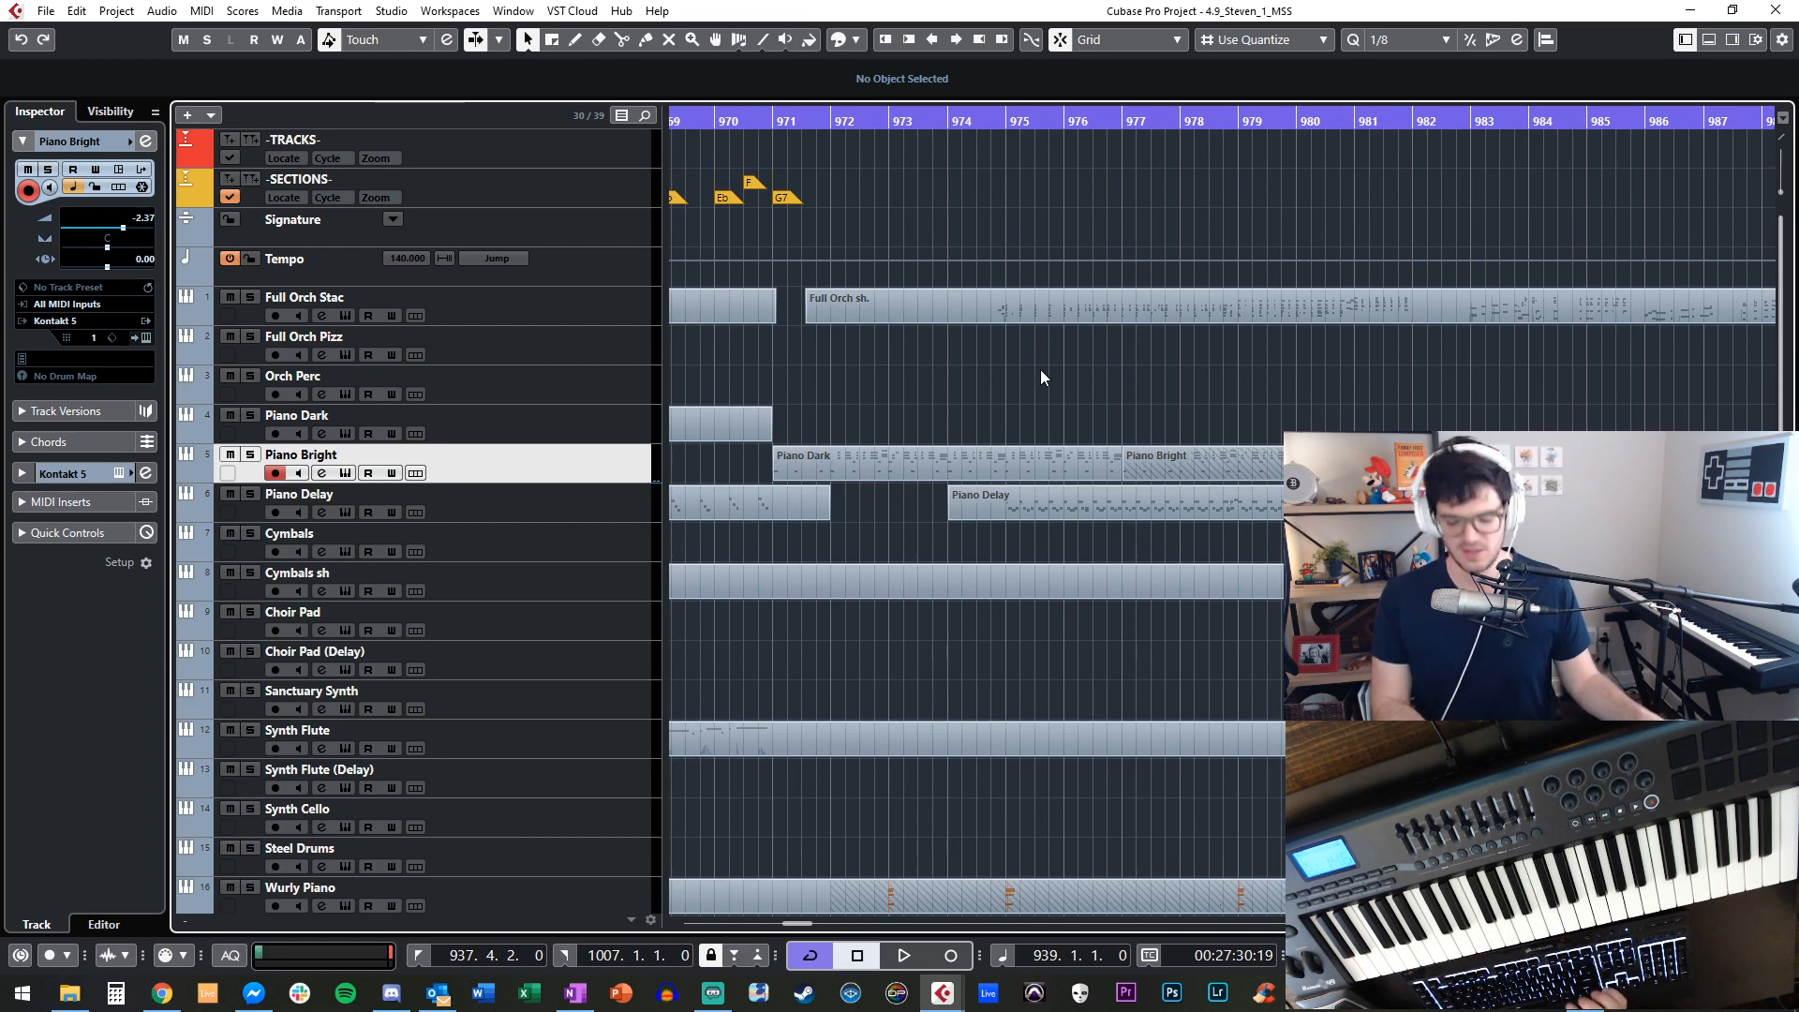
scroll(1040, 377, left, 4)
key(KP_1)
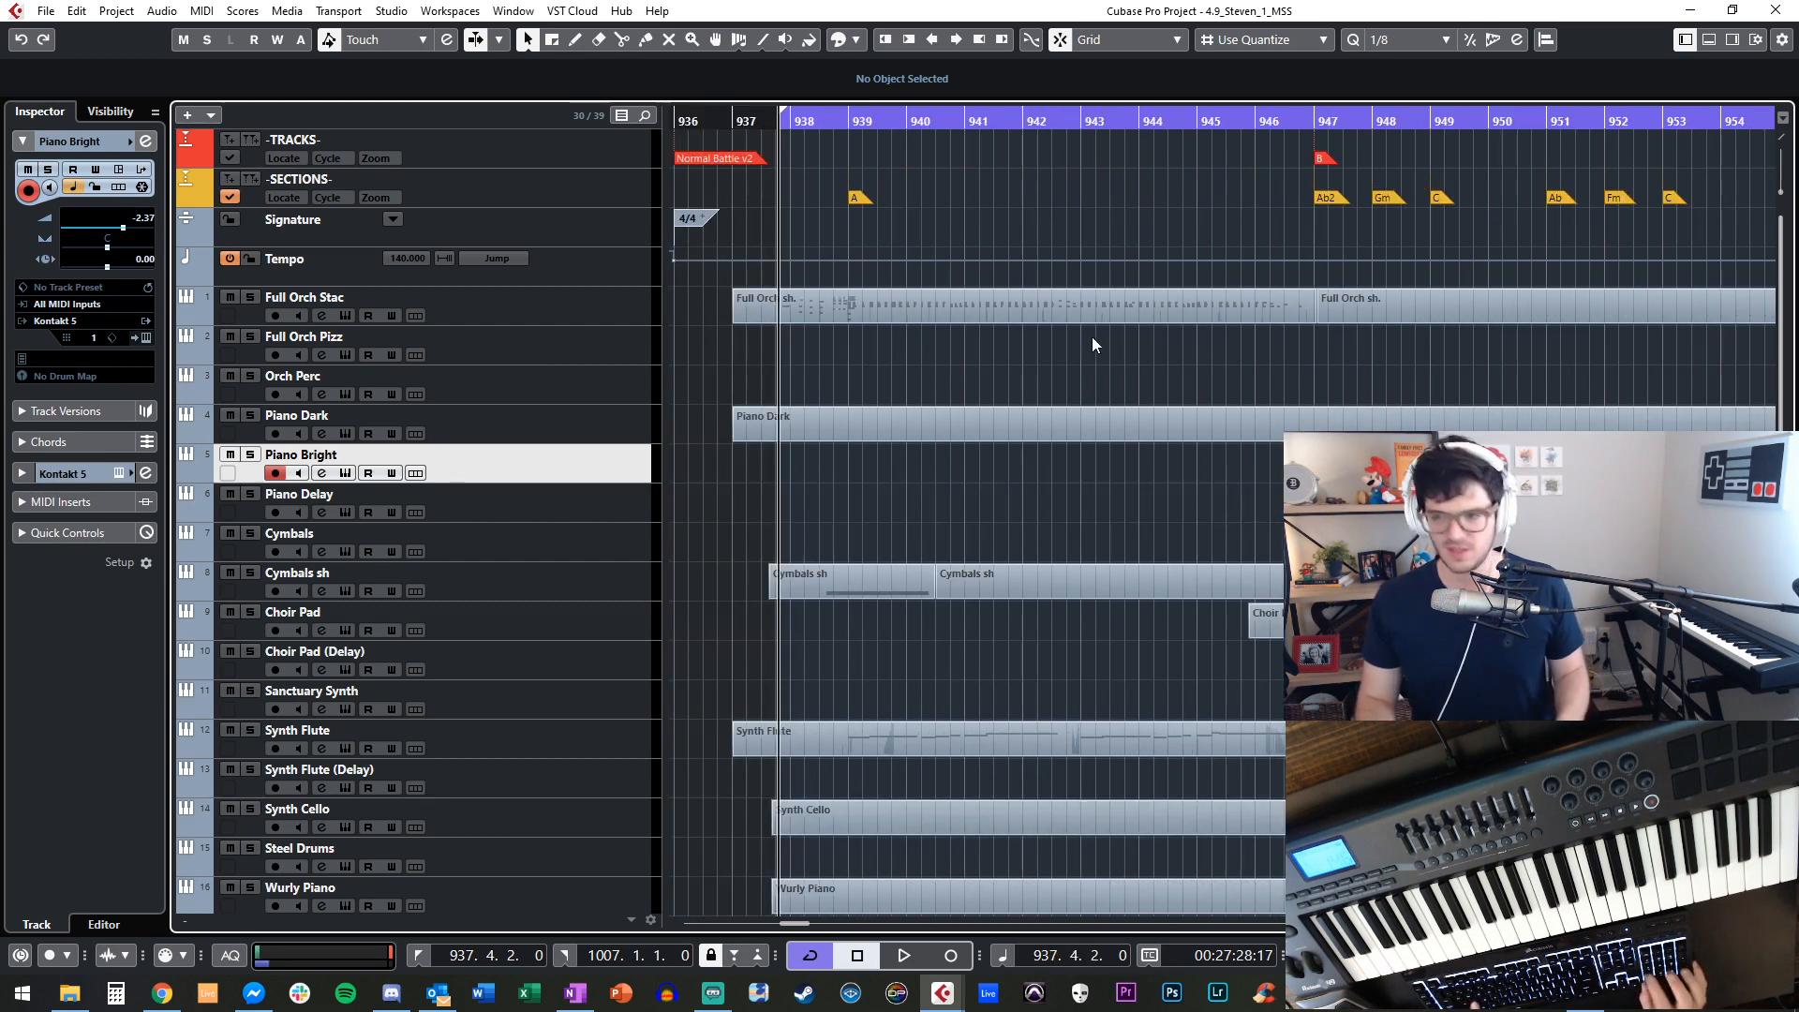
Look over the section markers between bars 937 and 975 and set the playback position at bar 947.
scroll(1090, 425, right, 8)
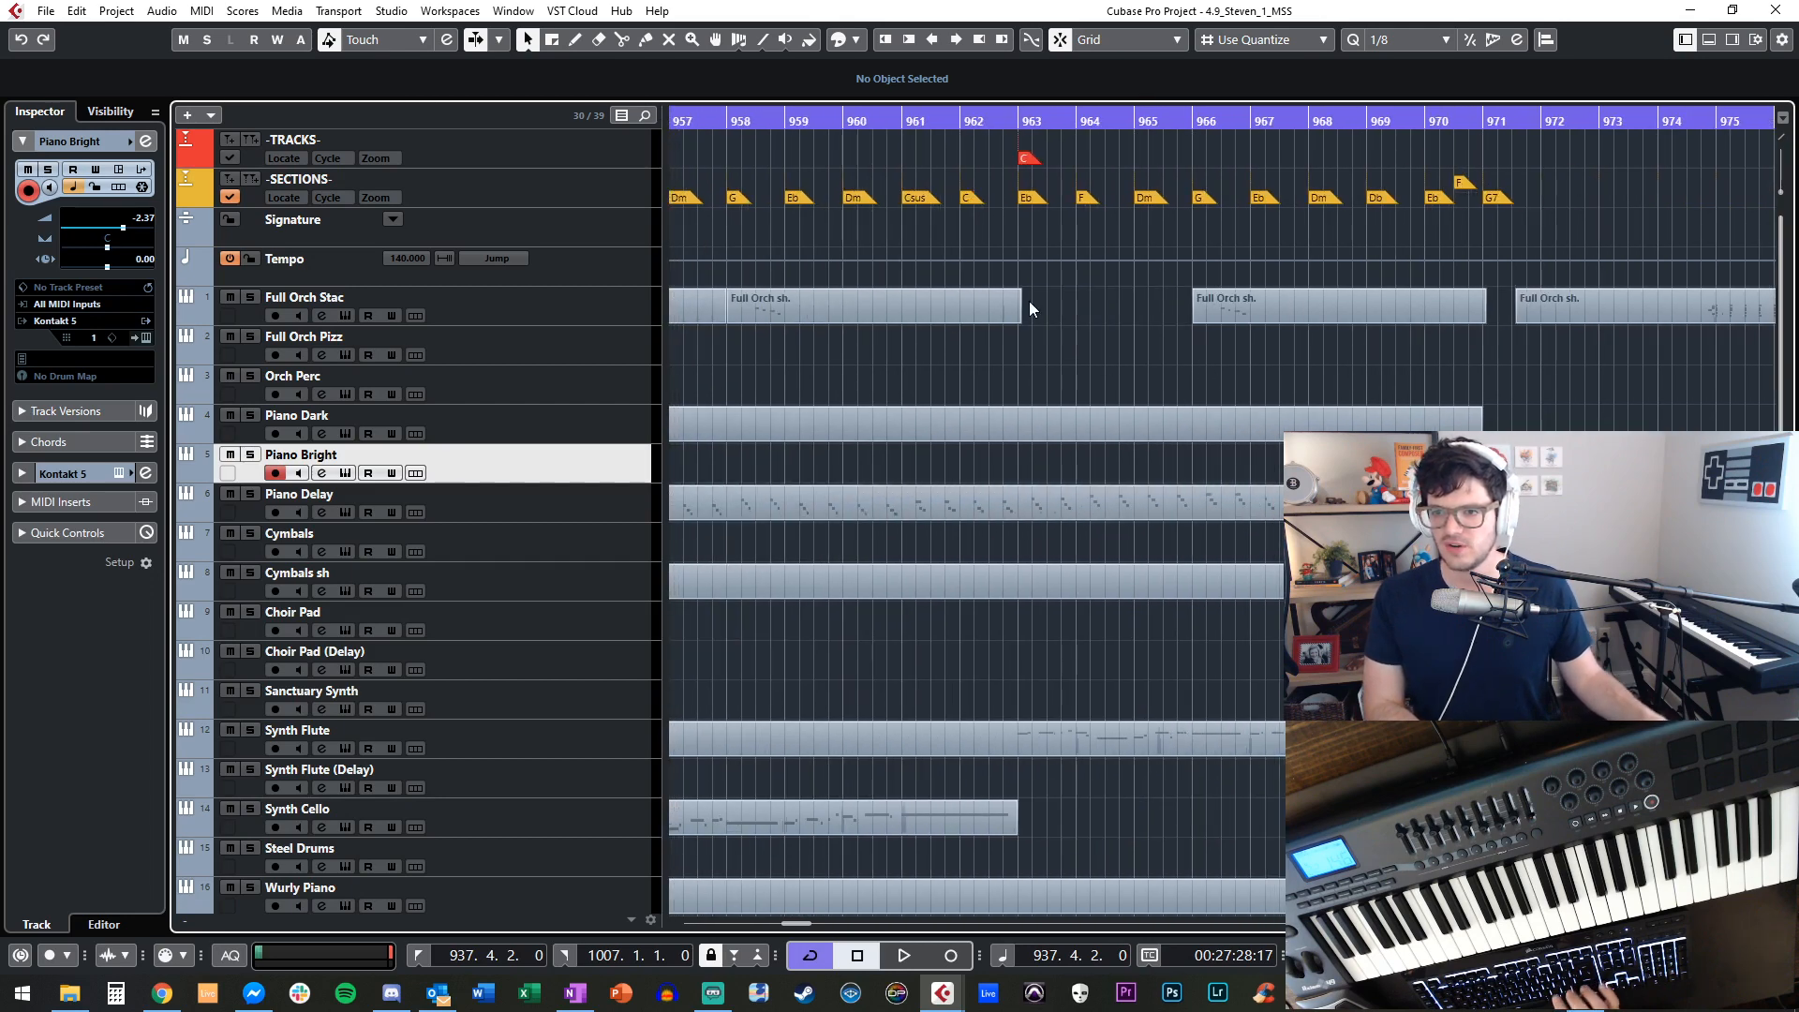
scroll(1121, 246, left, 5)
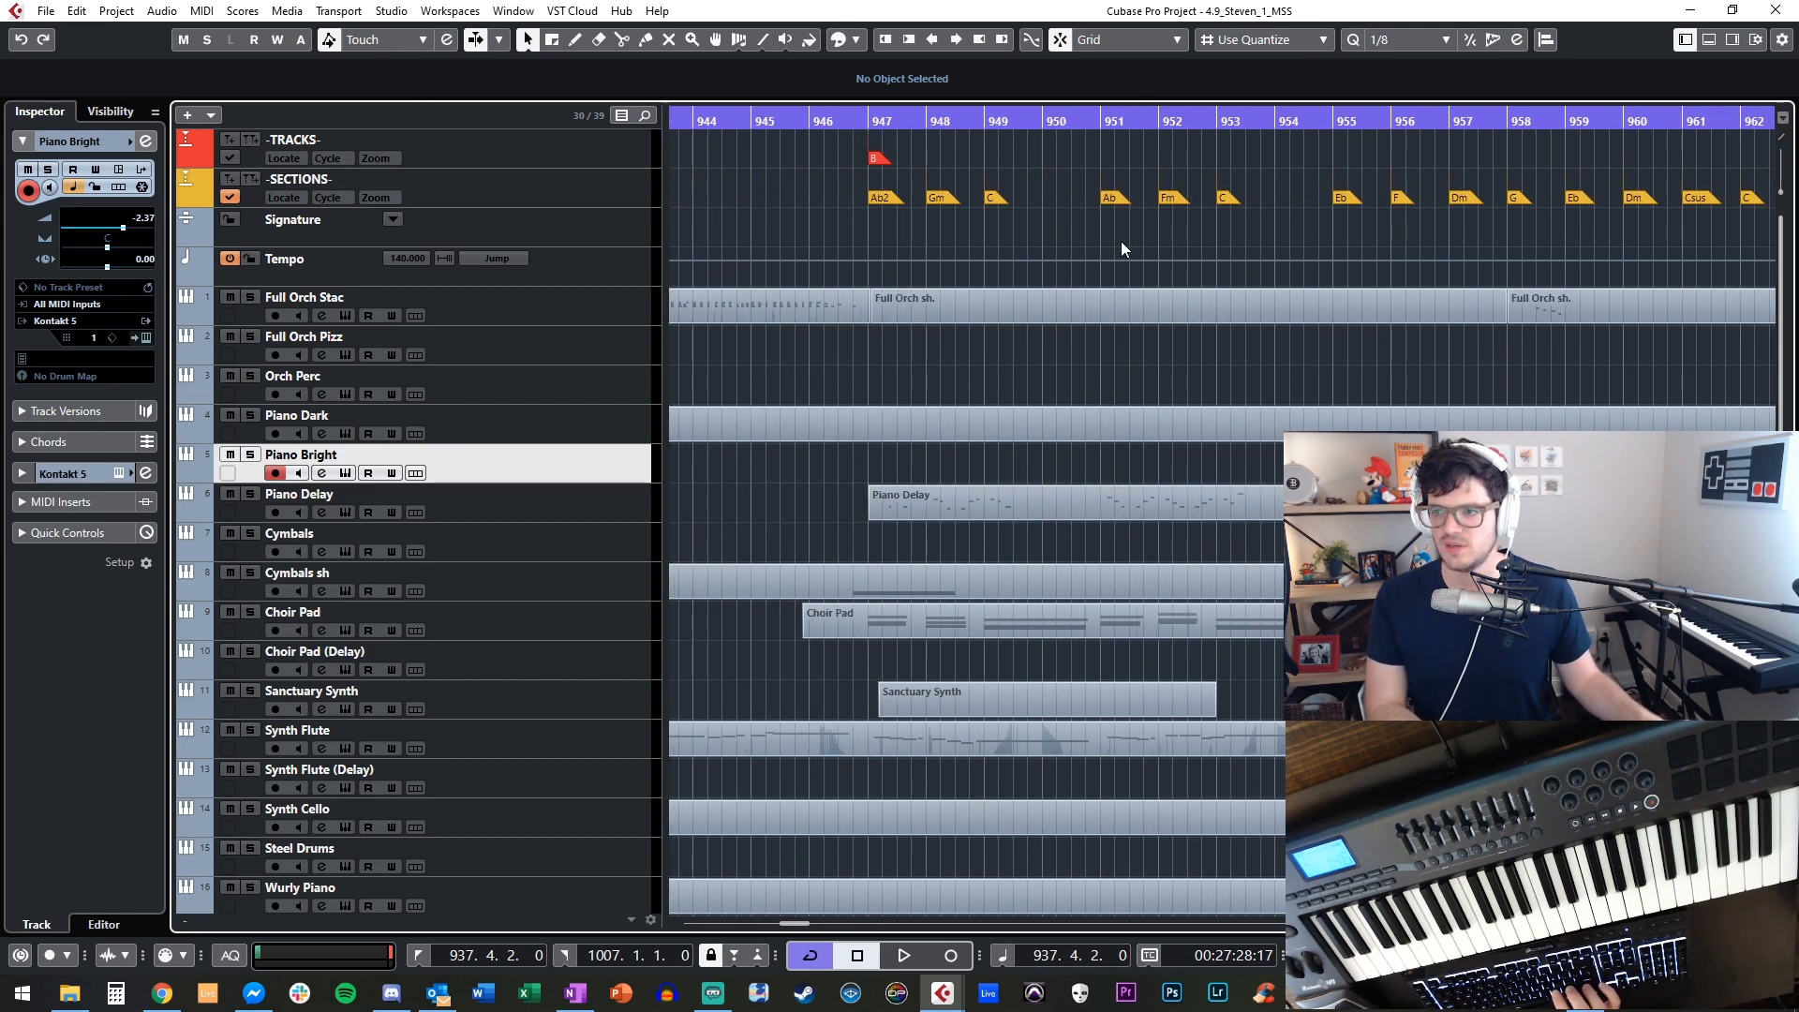
scroll(1121, 247, right, 3)
scroll(1159, 191, left, 4)
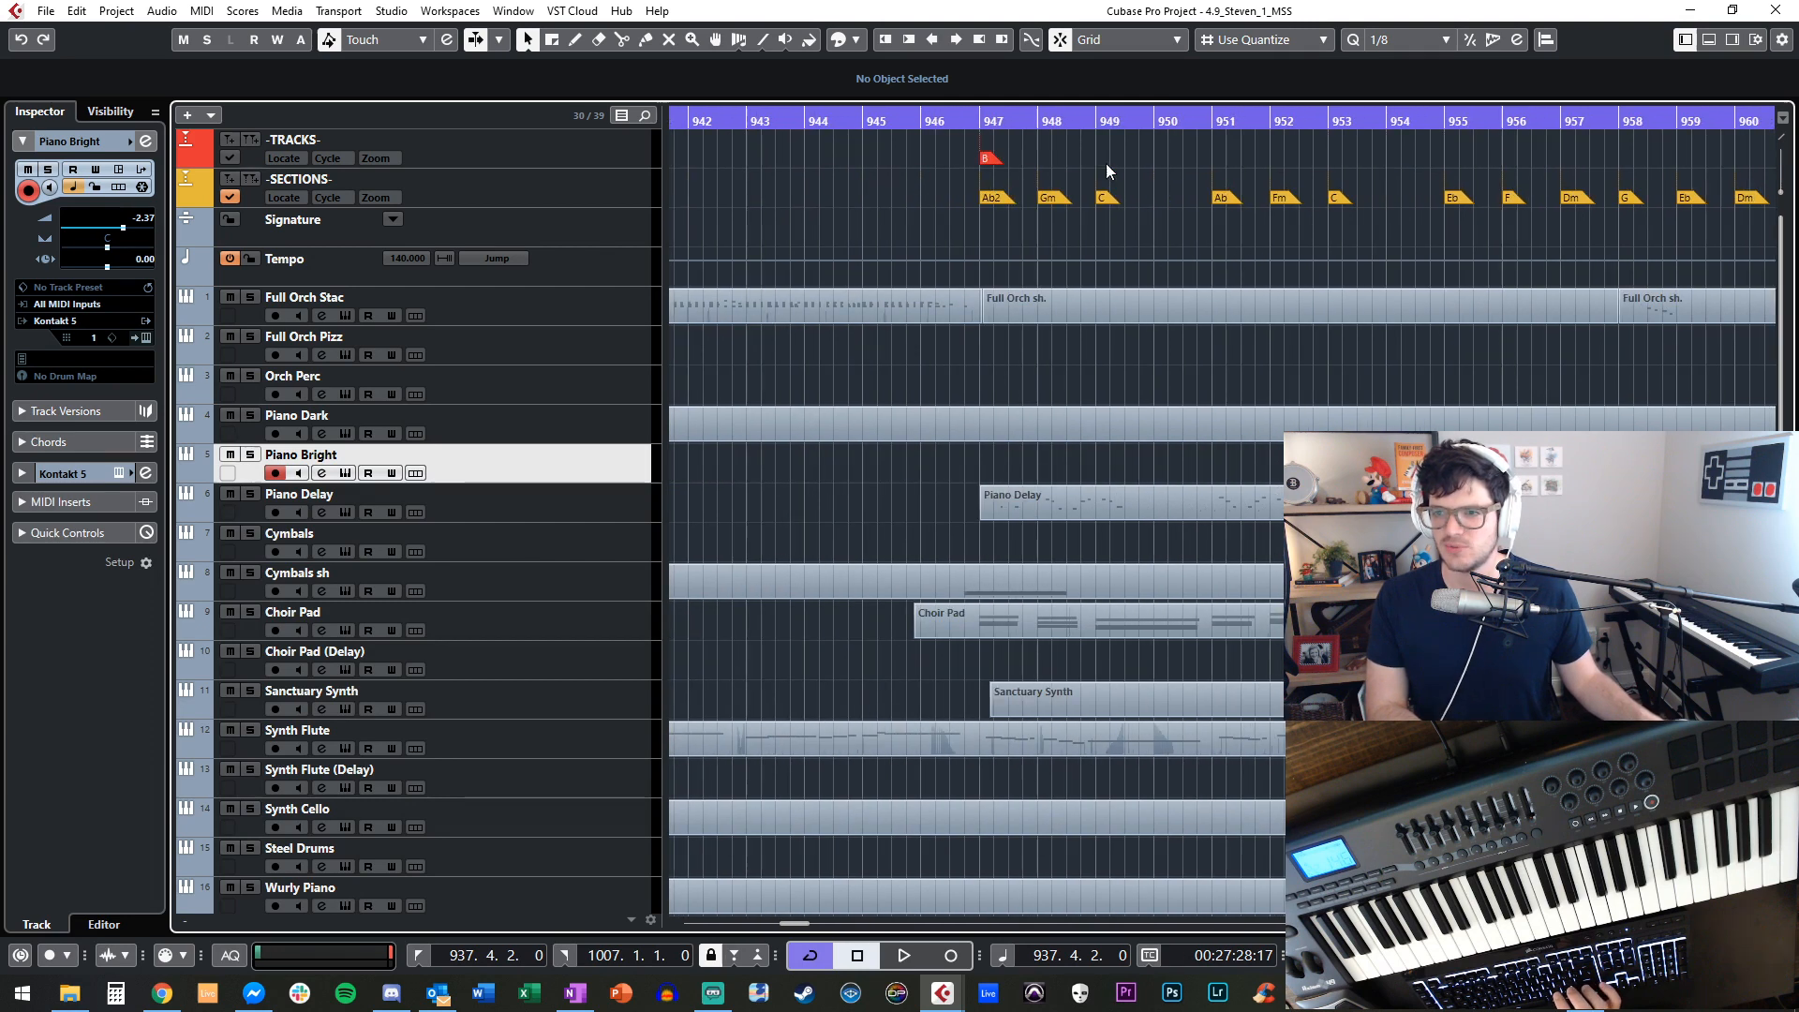
click(1008, 121)
key(KP_Add)
key(KP_Subtract)
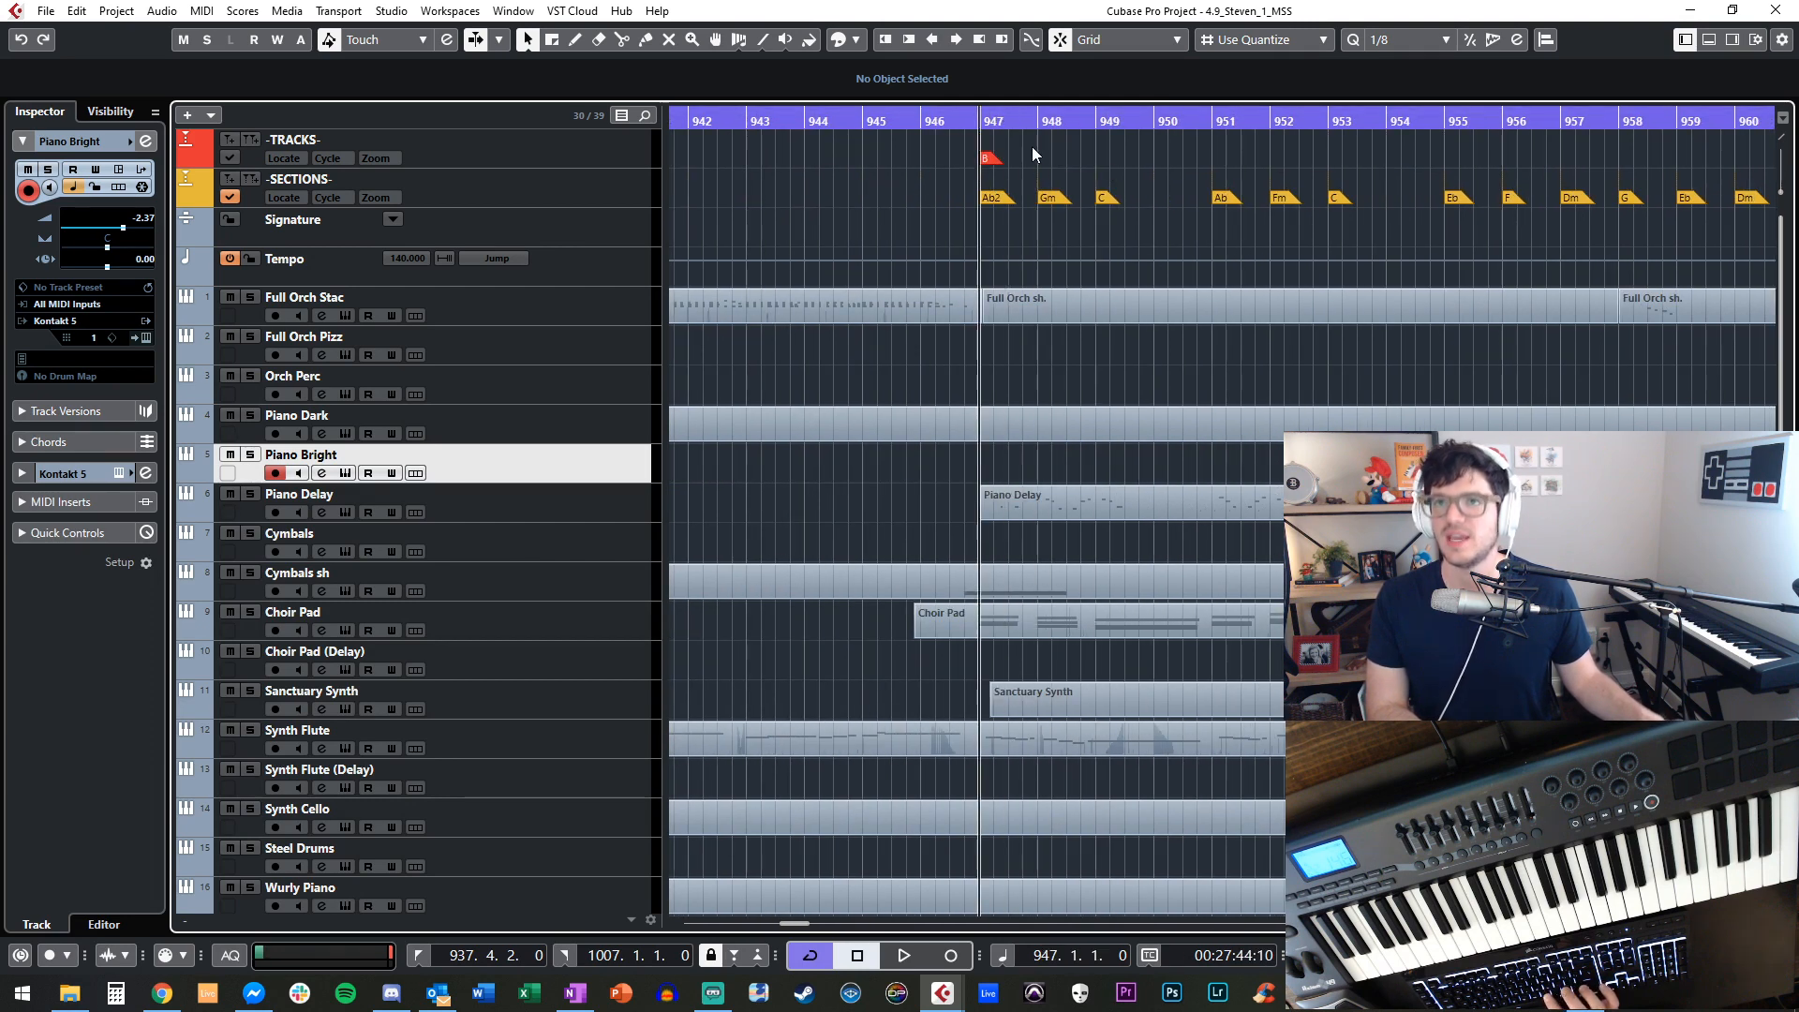
Audition section B from bar 947, skipping ahead in short jumps to about bar 955, and stop playback.
key(space)
scroll(1055, 243, right, 3)
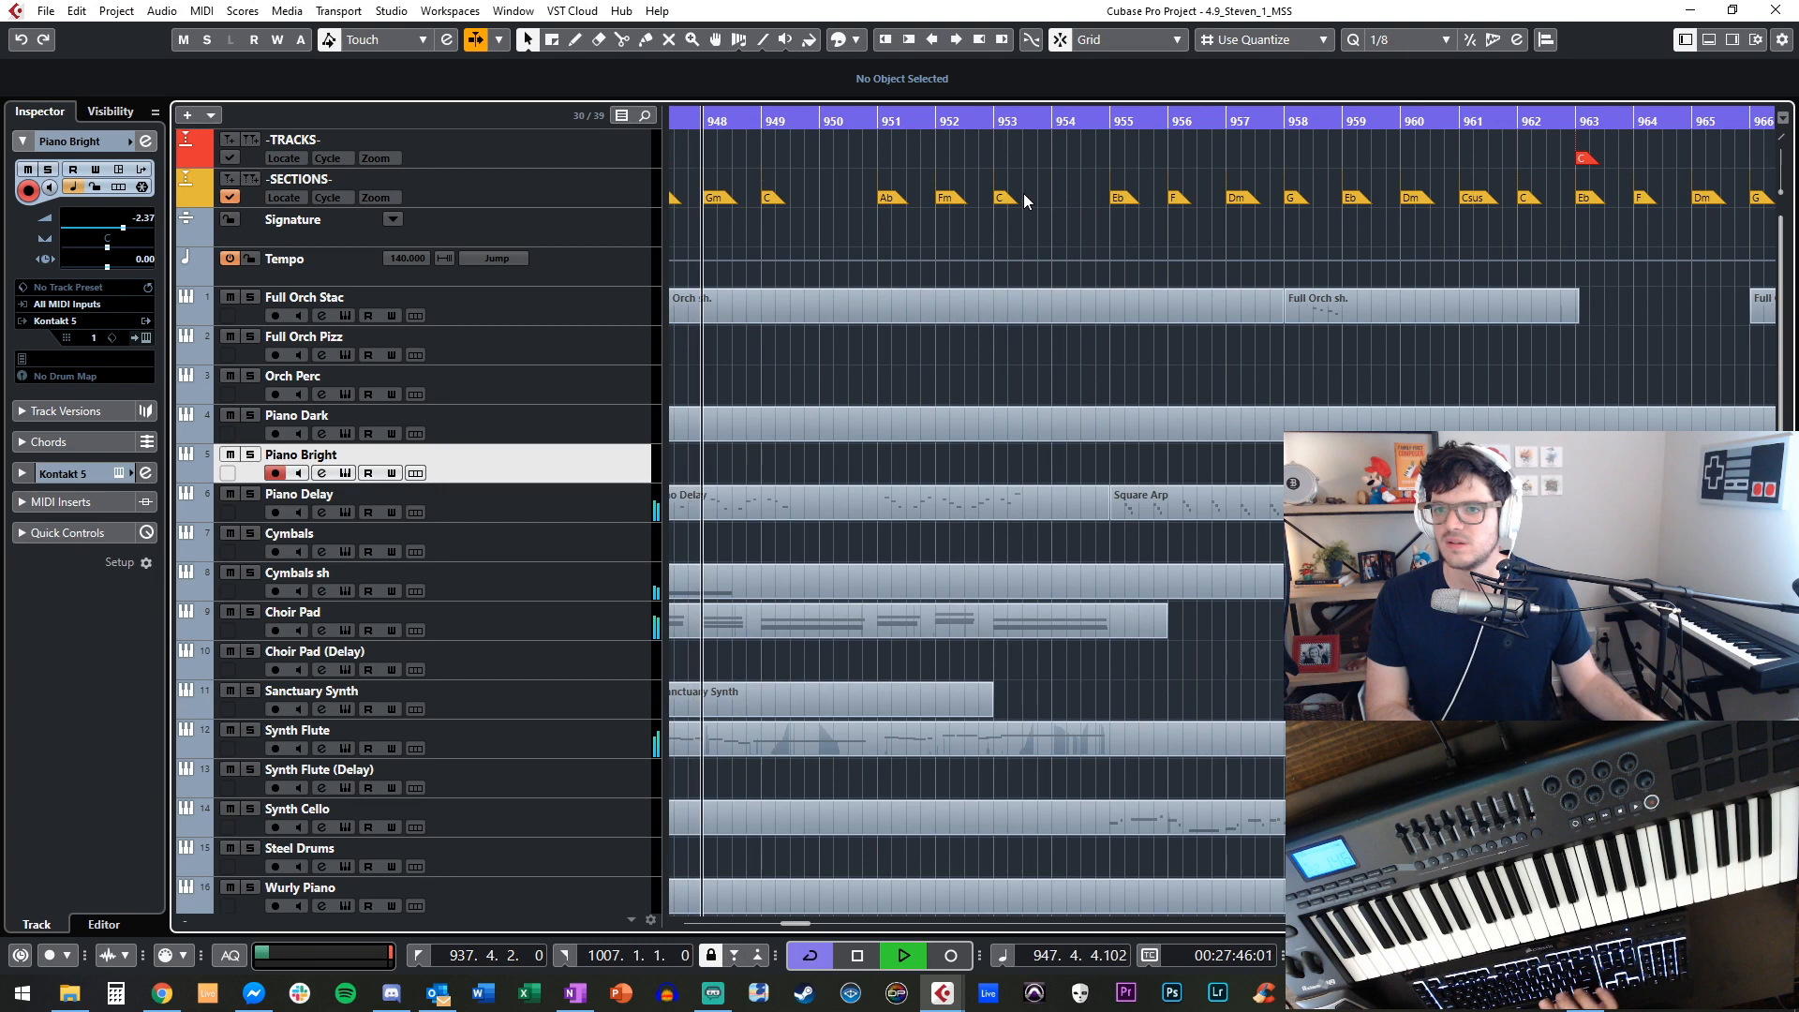
scroll(1023, 193, left, 2)
key(KP_Add)
key(KP_Add)
key(KP_Add)
key(KP_Add)
key(KP_Add)
key(KP_Add)
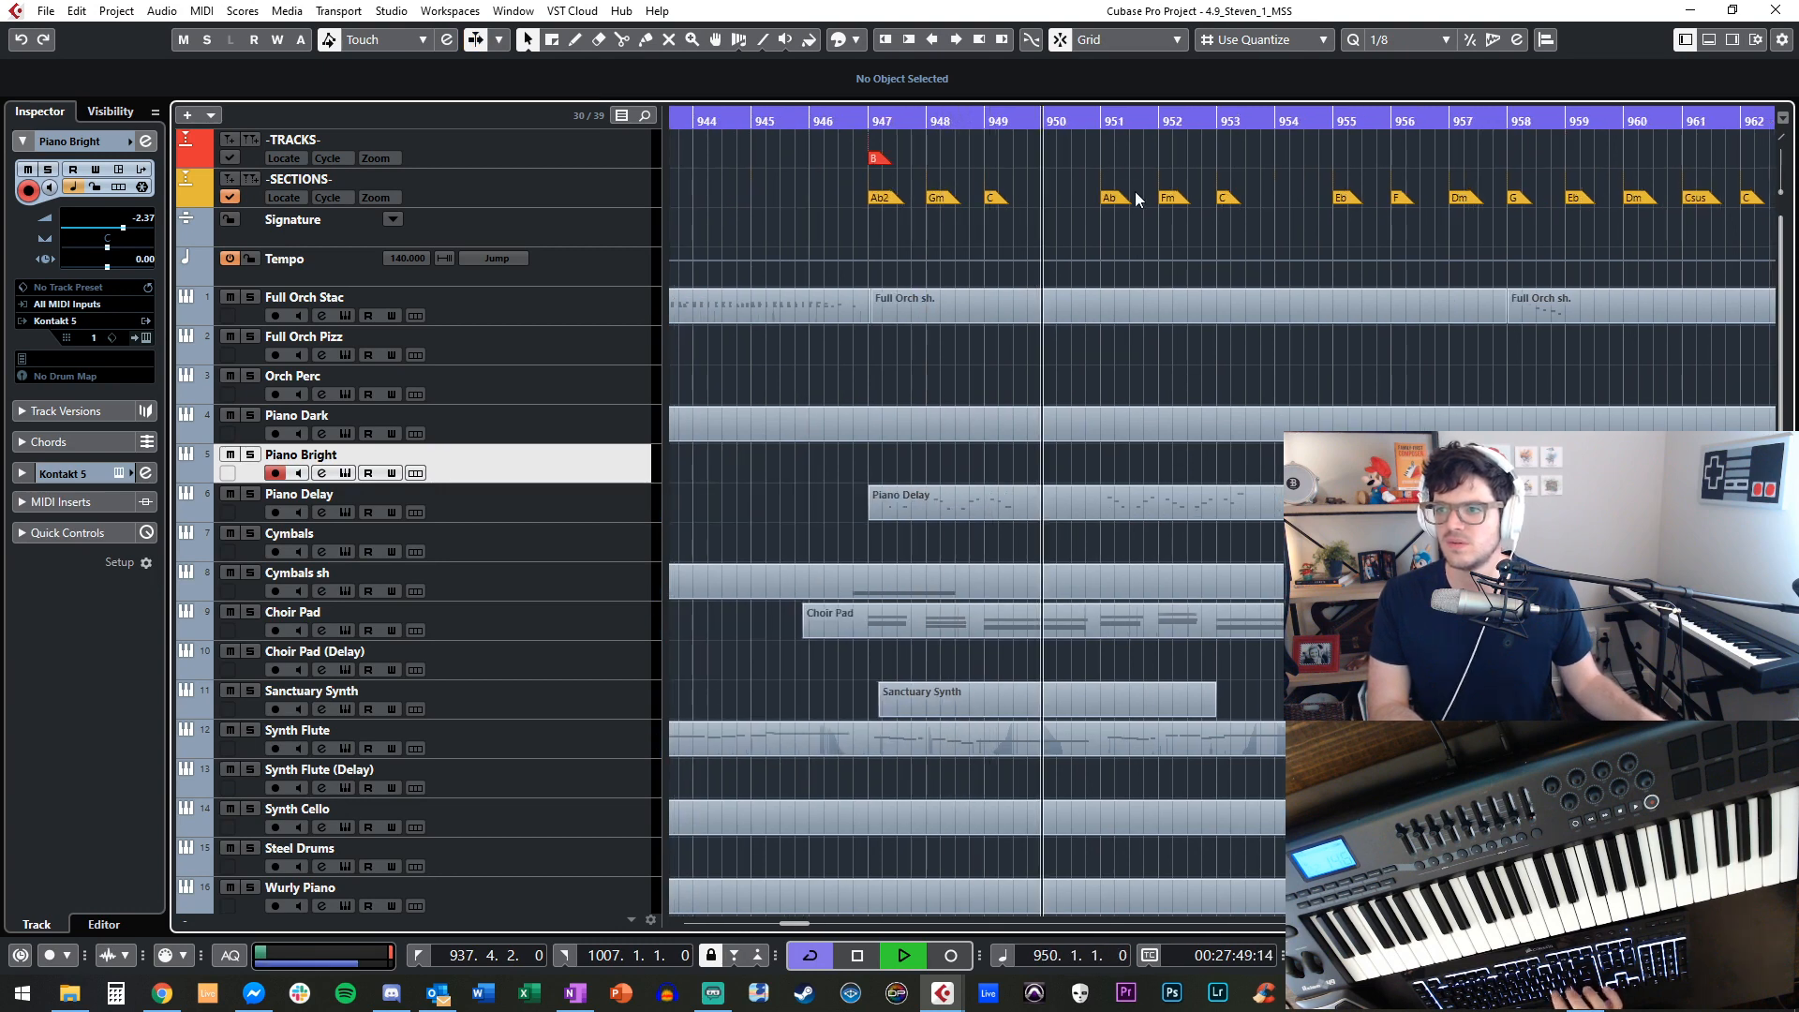
key(space)
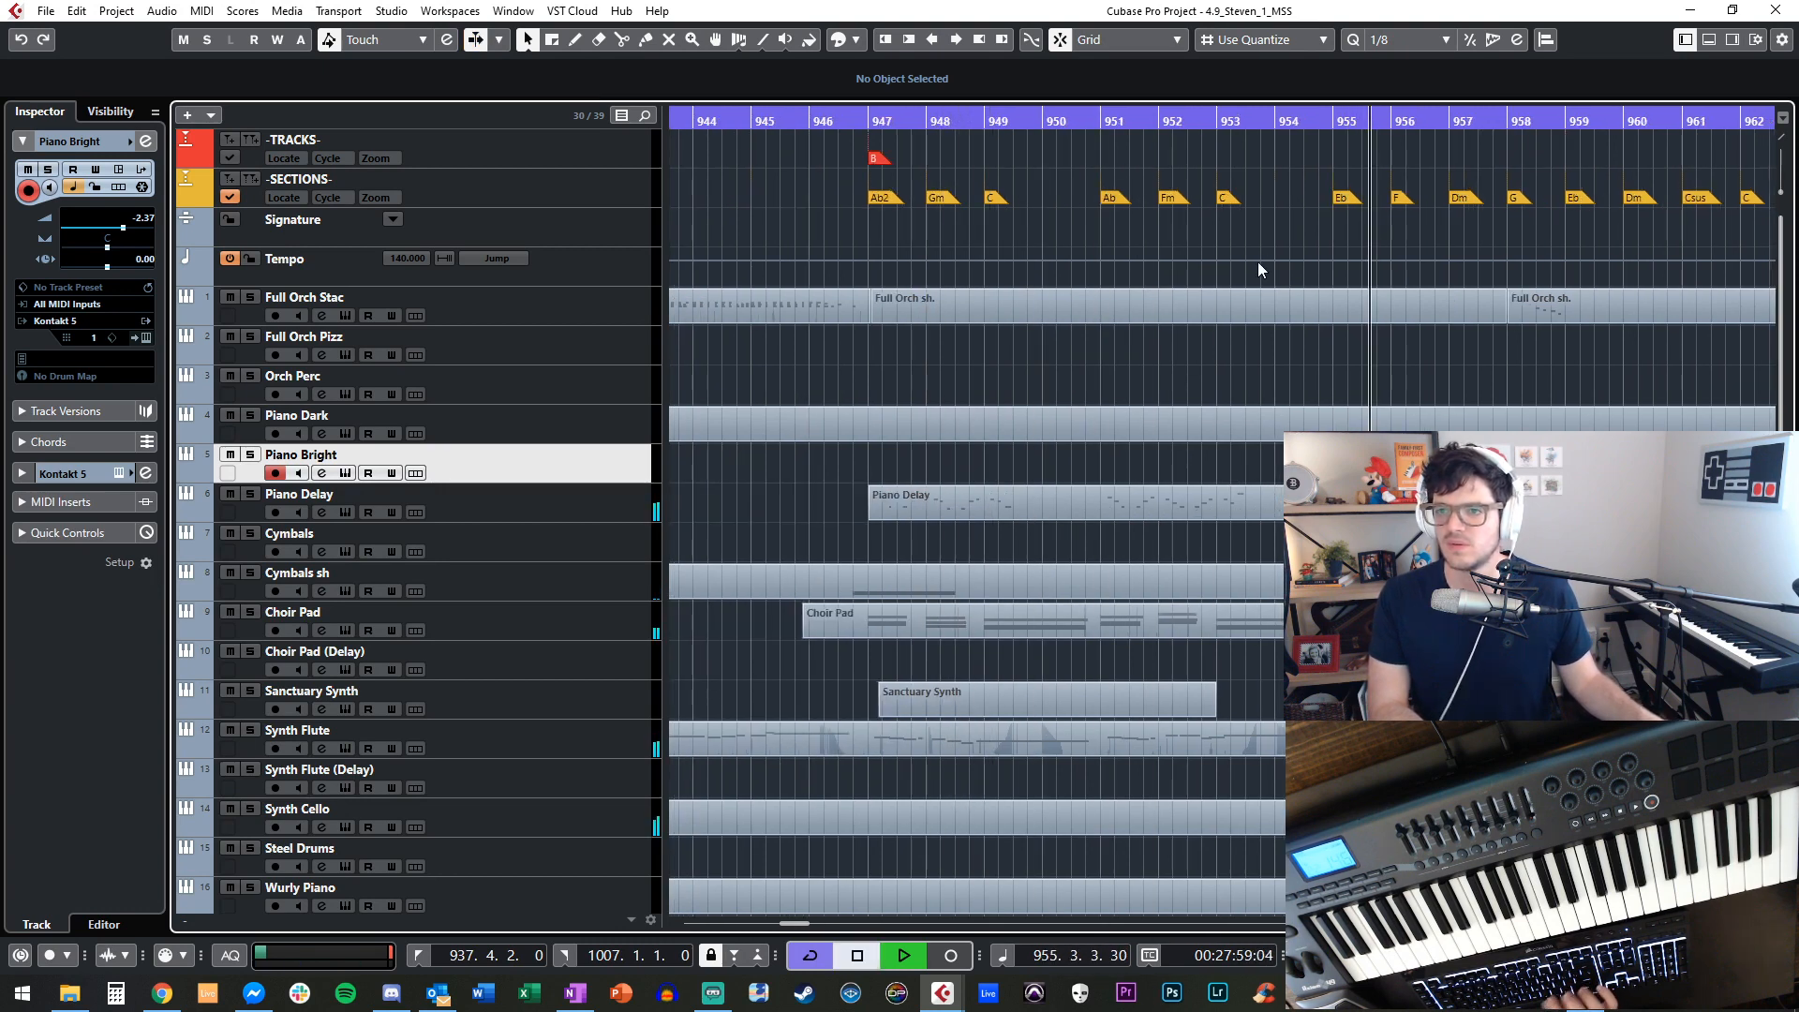
key(KP_Subtract)
Move section marker C to bar 955, audition the passage from there briefly, and rename the marker C1.
scroll(1258, 268, left, 3)
scroll(1257, 261, right, 6)
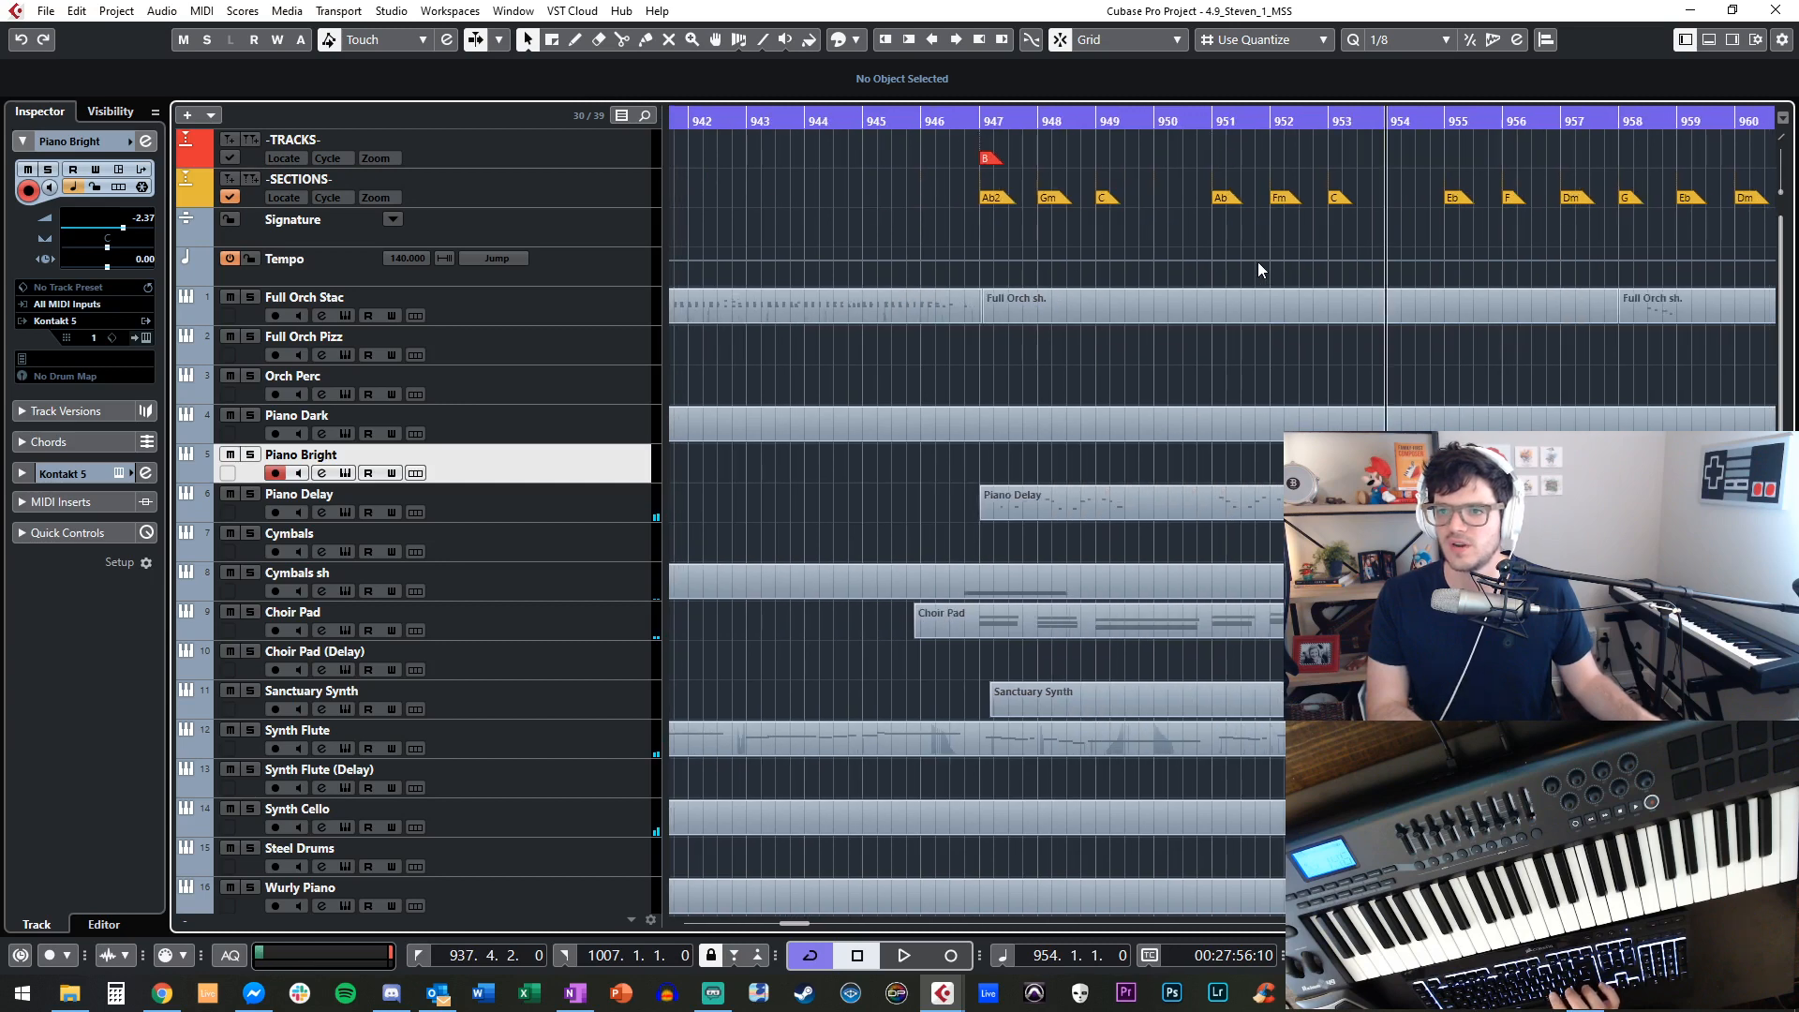
mouse_move(1471, 164)
mouse_down()
mouse_move(979, 159)
mouse_move(1027, 159)
mouse_move(1012, 150)
mouse_up()
key(space)
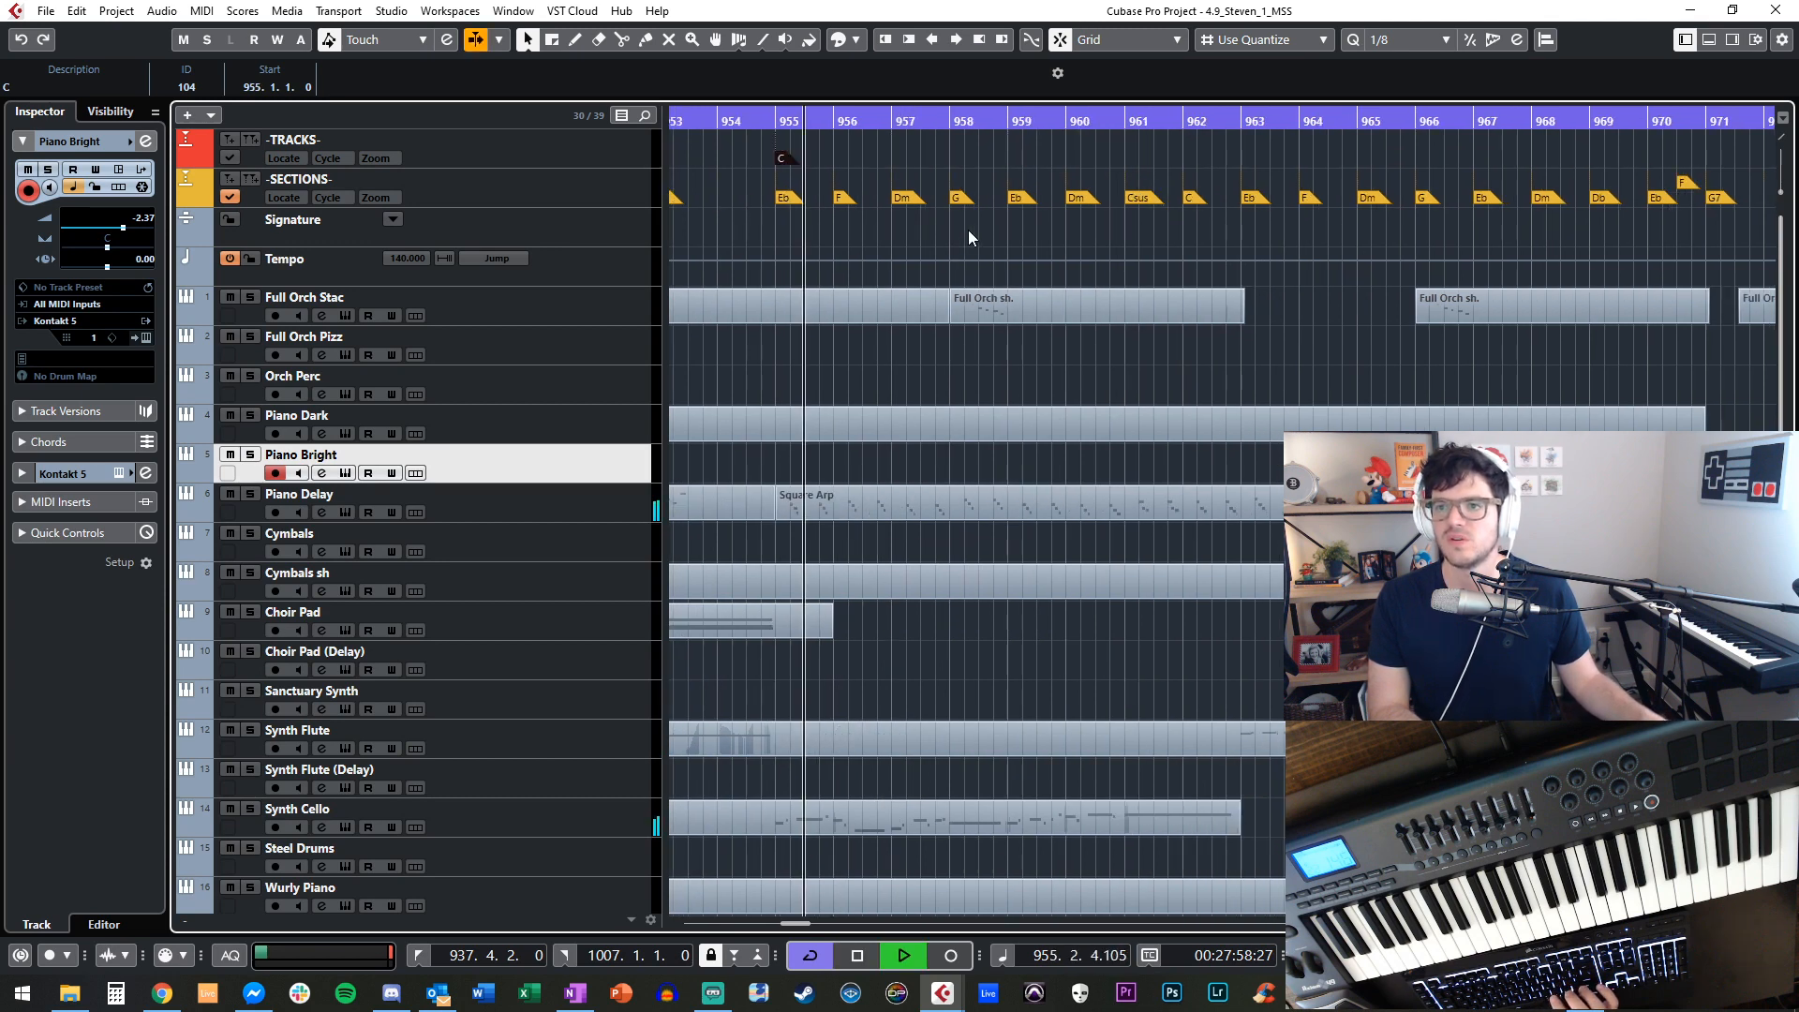
key(space)
text(C1)
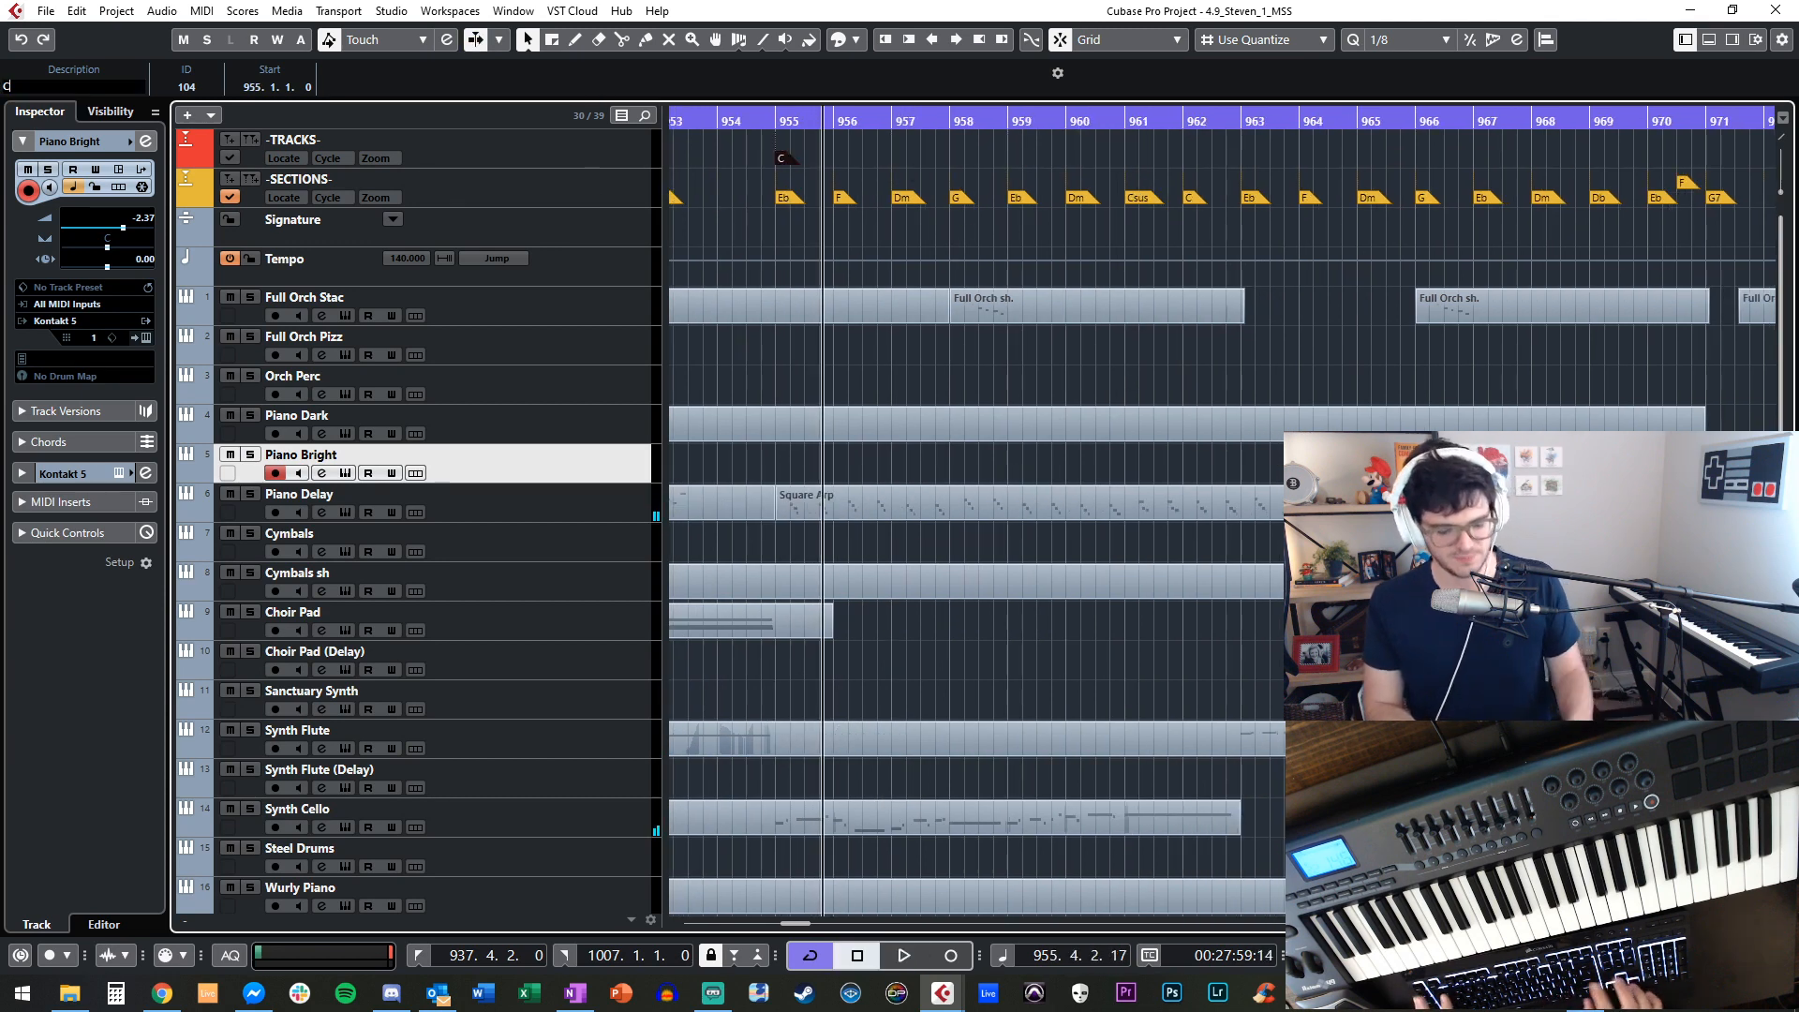
key(Return)
Add a marker named C2 at bar 963 and move it onto the TRACKS marker track.
mouse_move(1264, 122)
mouse_down()
mouse_move(1284, 124)
mouse_move(1241, 126)
mouse_up()
key(shift+Insert)
text(C2)
key(Return)
click(1160, 355)
click(1245, 183)
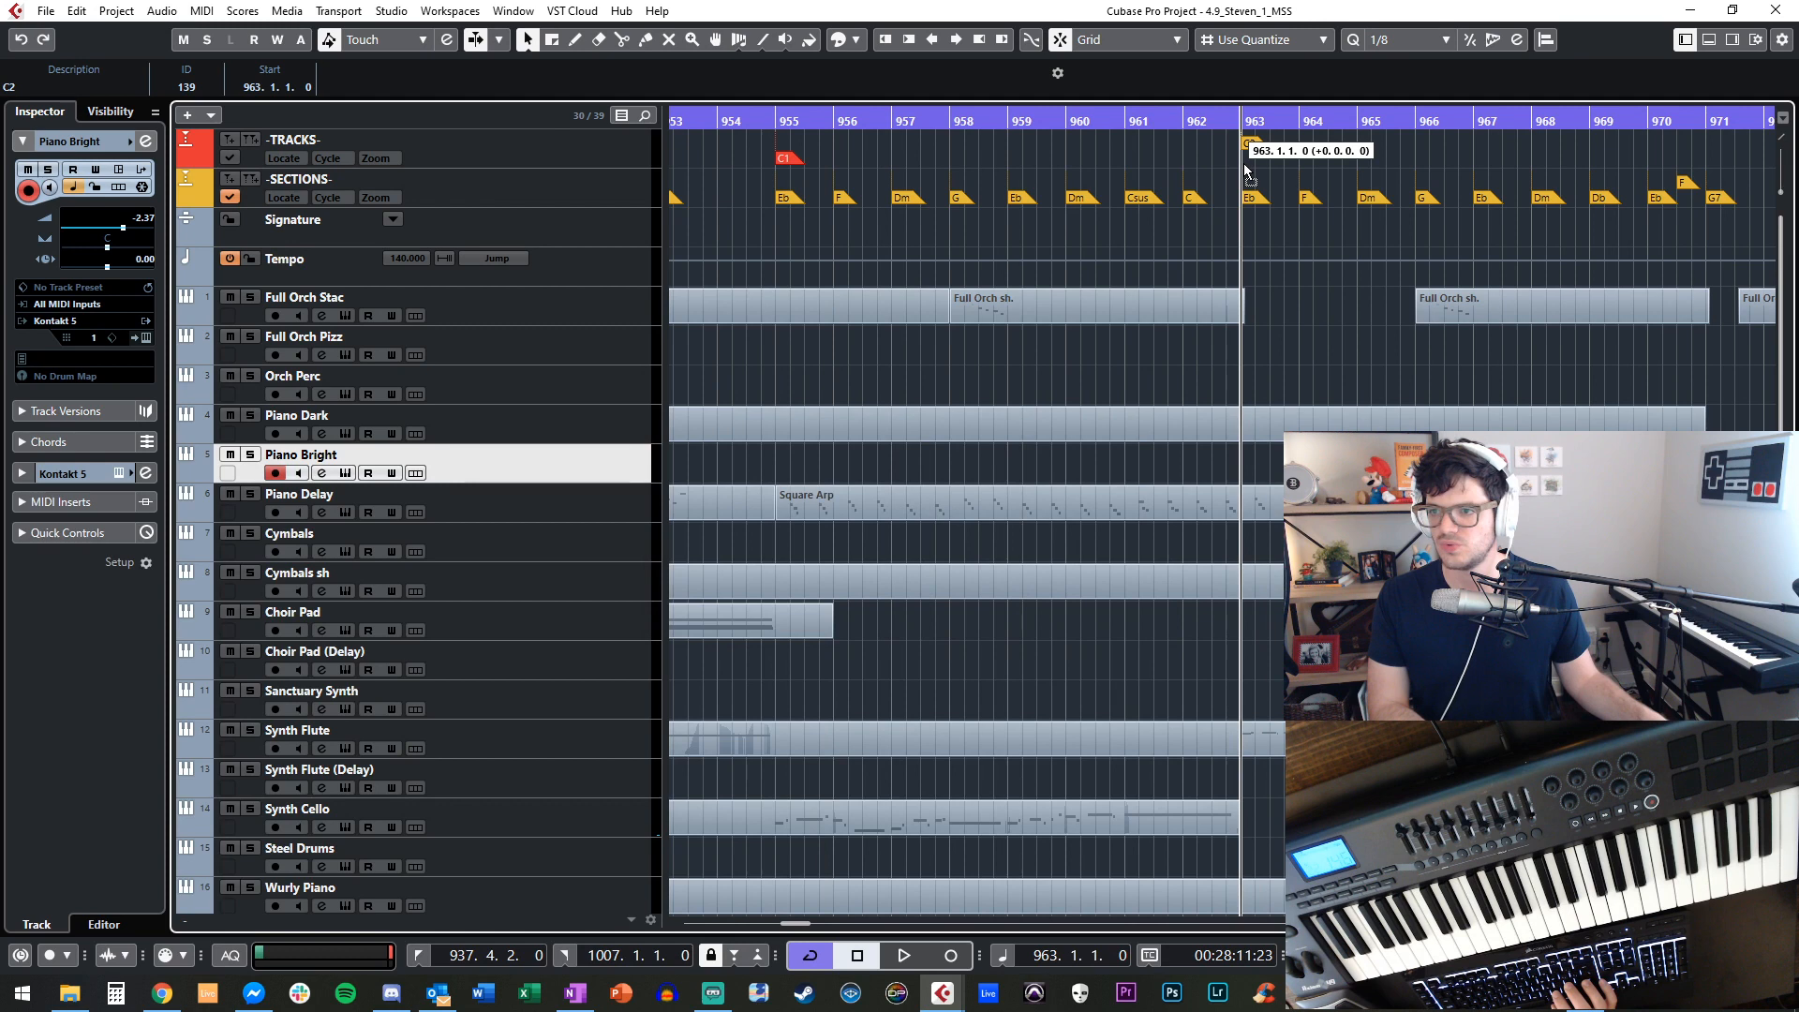
Audition section C2 from bar 966, skipping ahead through it, and stop playback at bar 971.
scroll(1248, 184, right, 2)
key(KP_Add)
key(KP_Add)
key(KP_Add)
key(KP_Add)
key(KP_Add)
key(KP_Add)
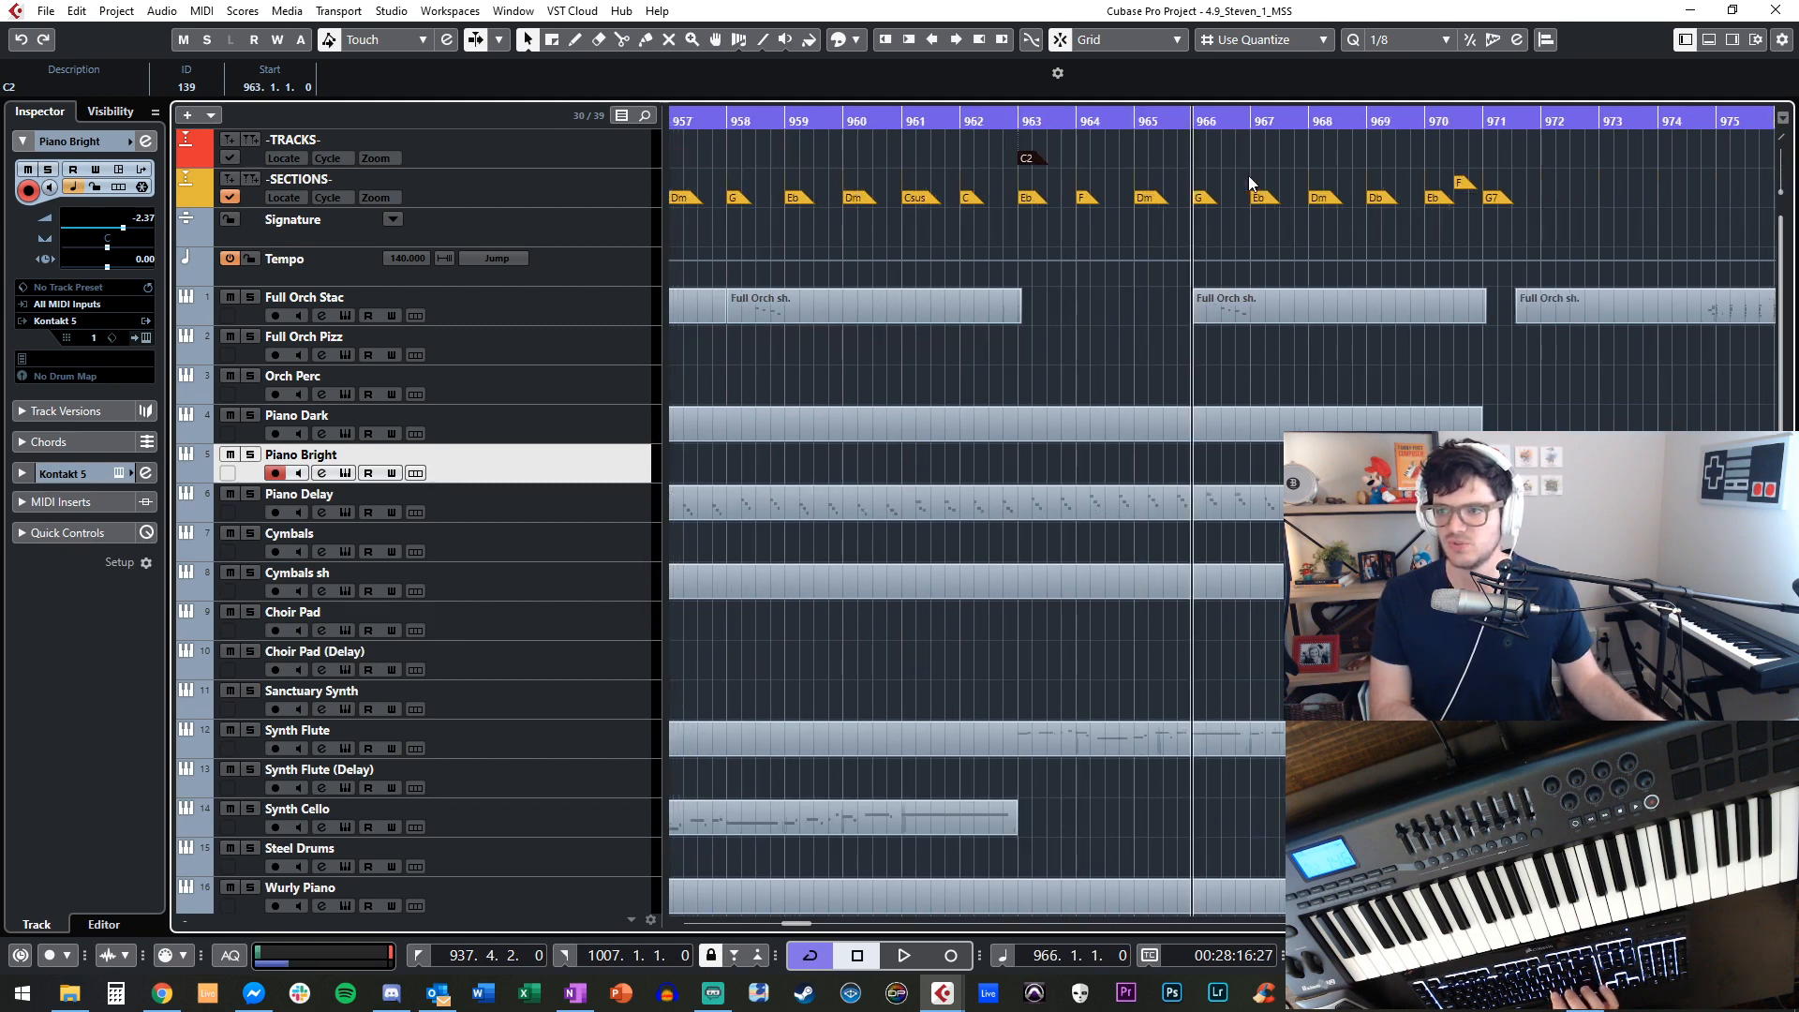
key(space)
scroll(1248, 178, right, 3)
key(KP_Add)
key(KP_Add)
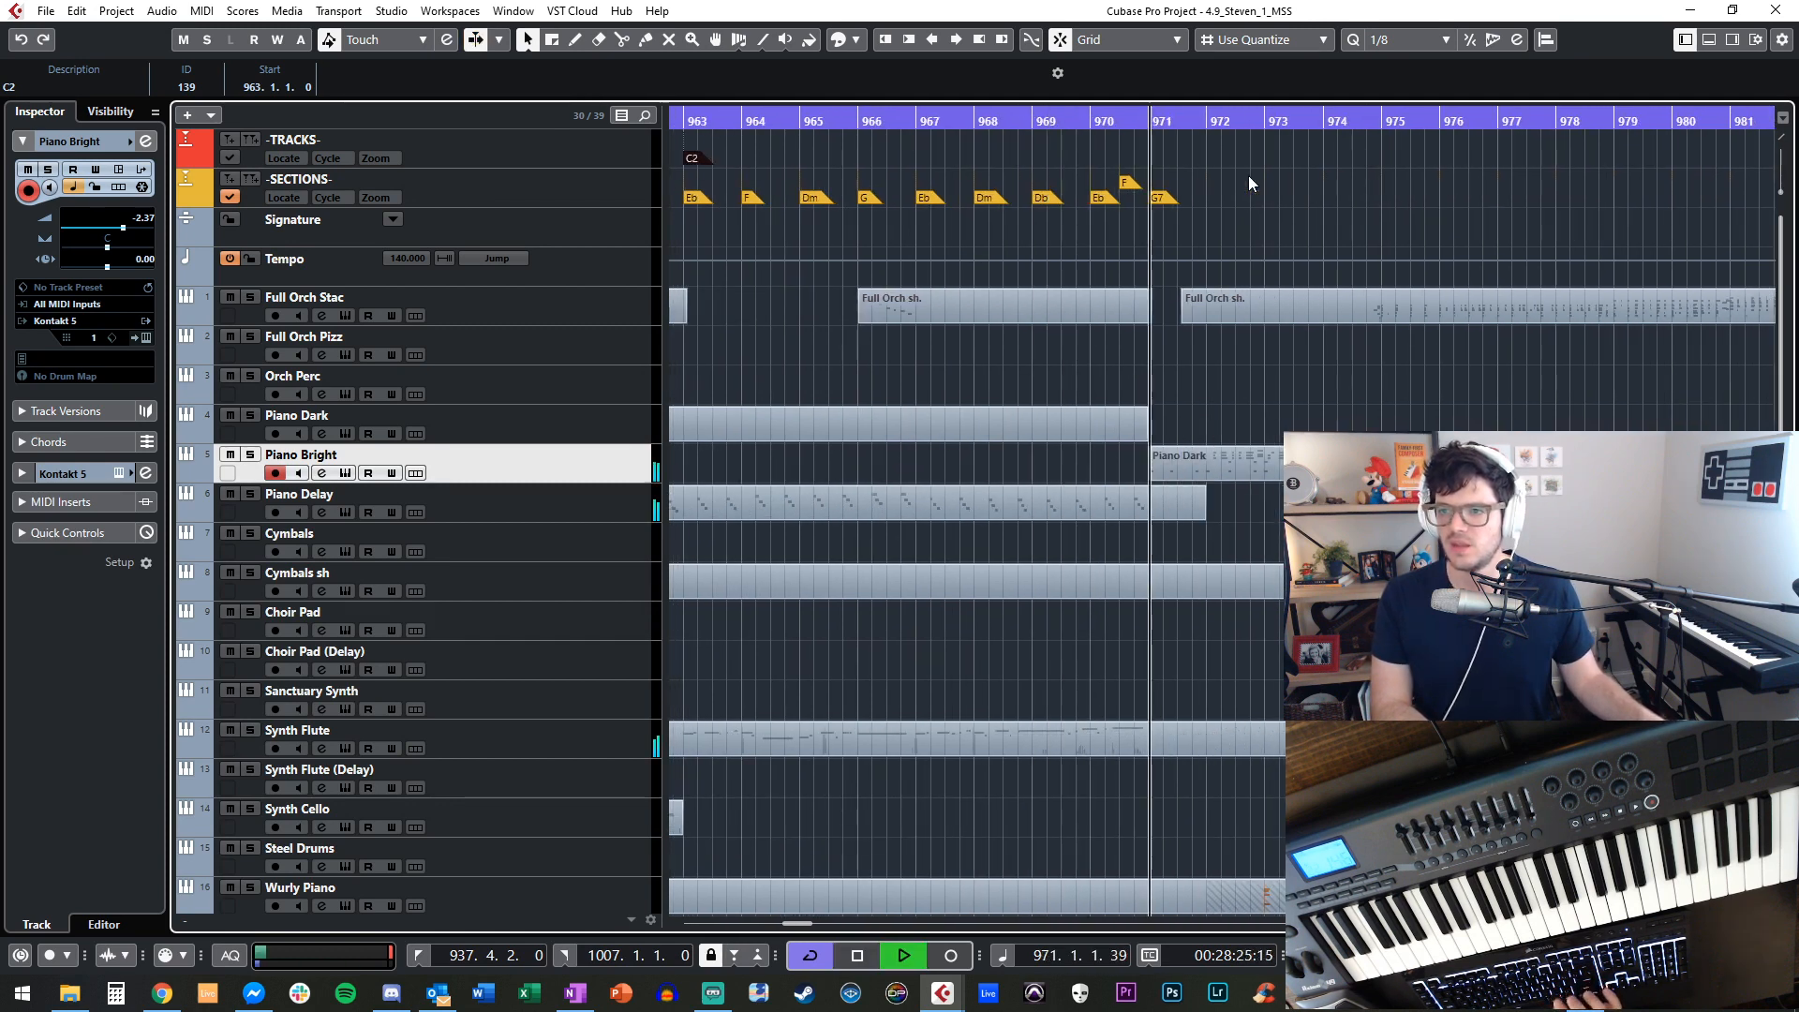
key(space)
Add a marker named D at bar 971 and move it onto the TRACKS marker track.
key(shift+Insert)
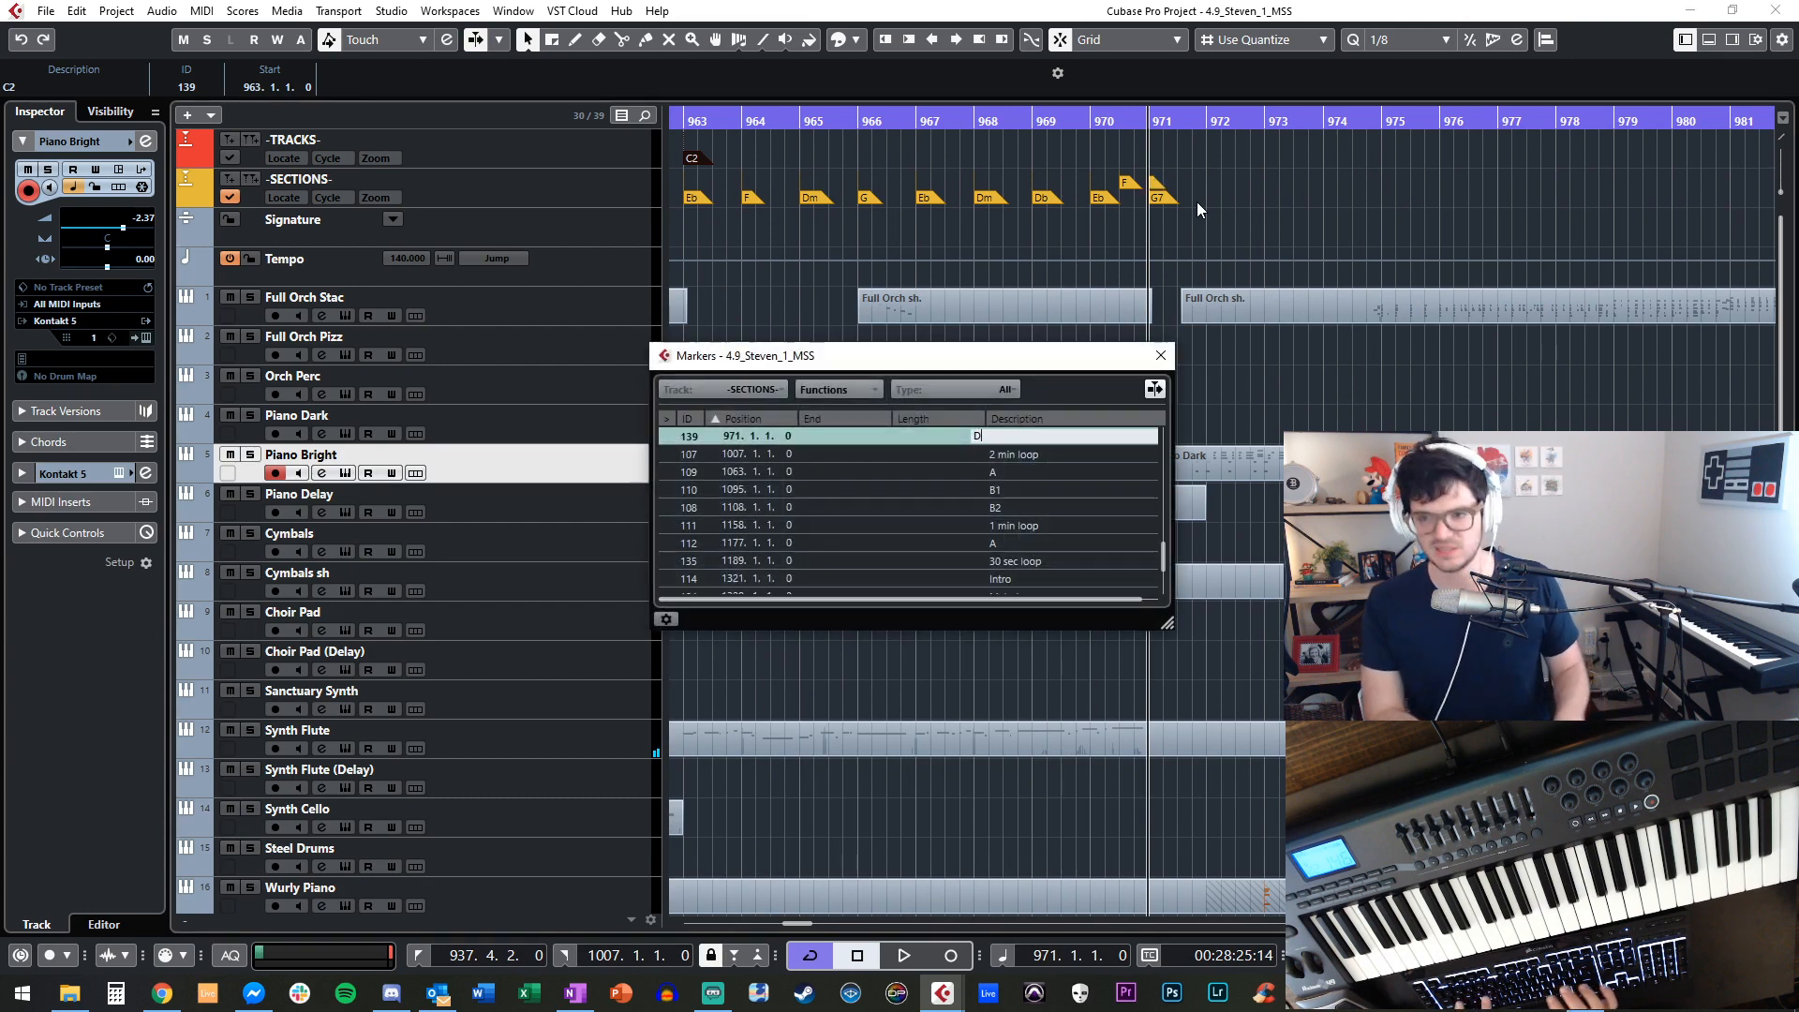
text(D)
key(Return)
click(1161, 356)
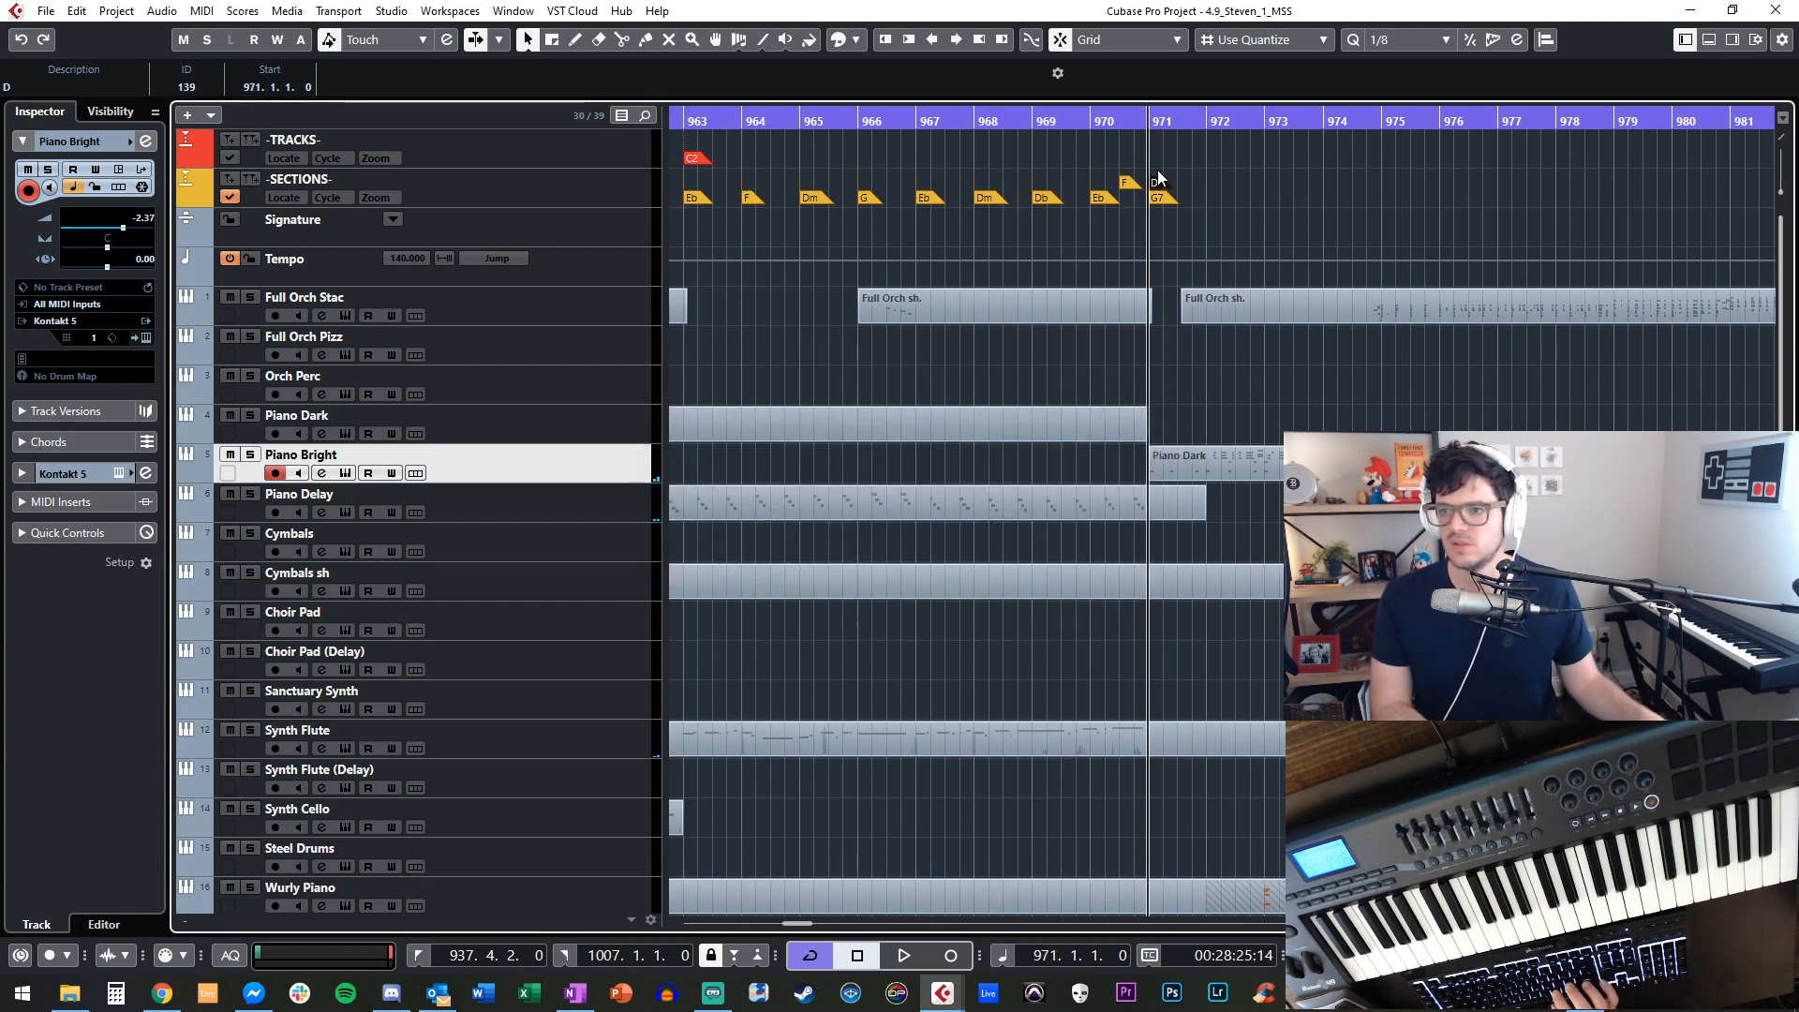
Audition the start of section D from bar 971 and stop playback.
key(space)
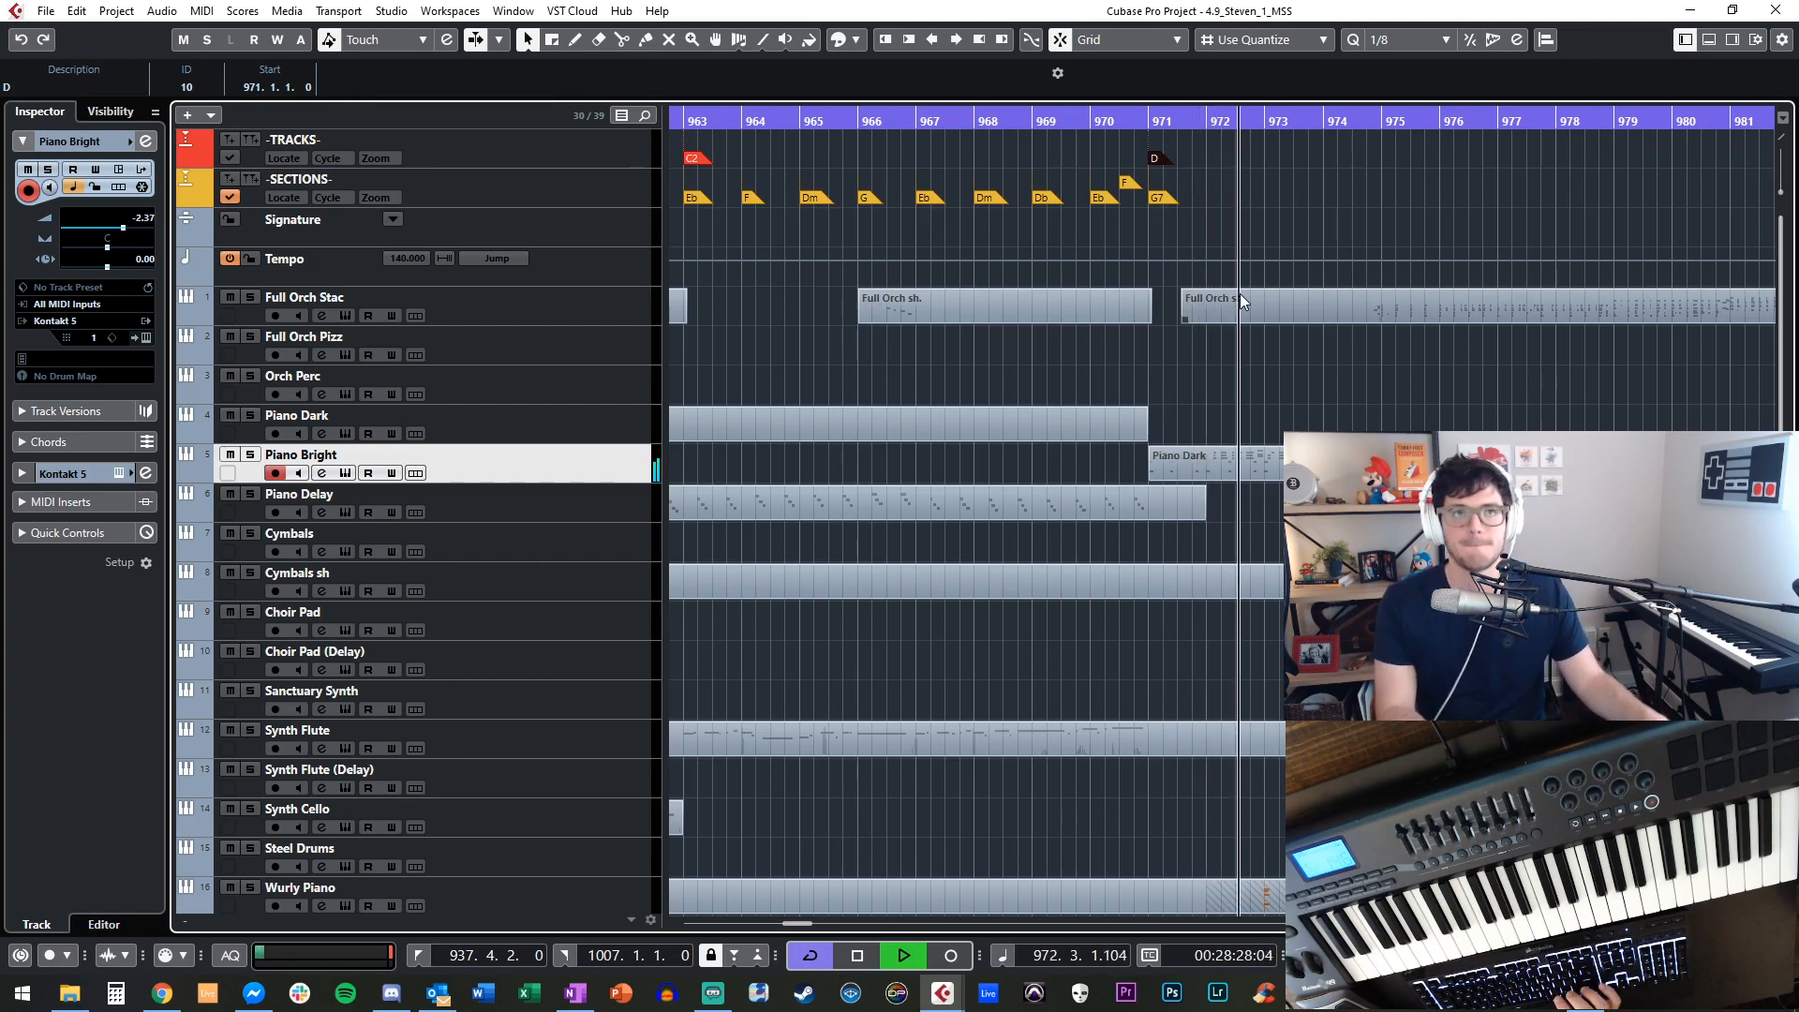
key(f)
scroll(1274, 392, right, 5)
scroll(1274, 389, left, 7)
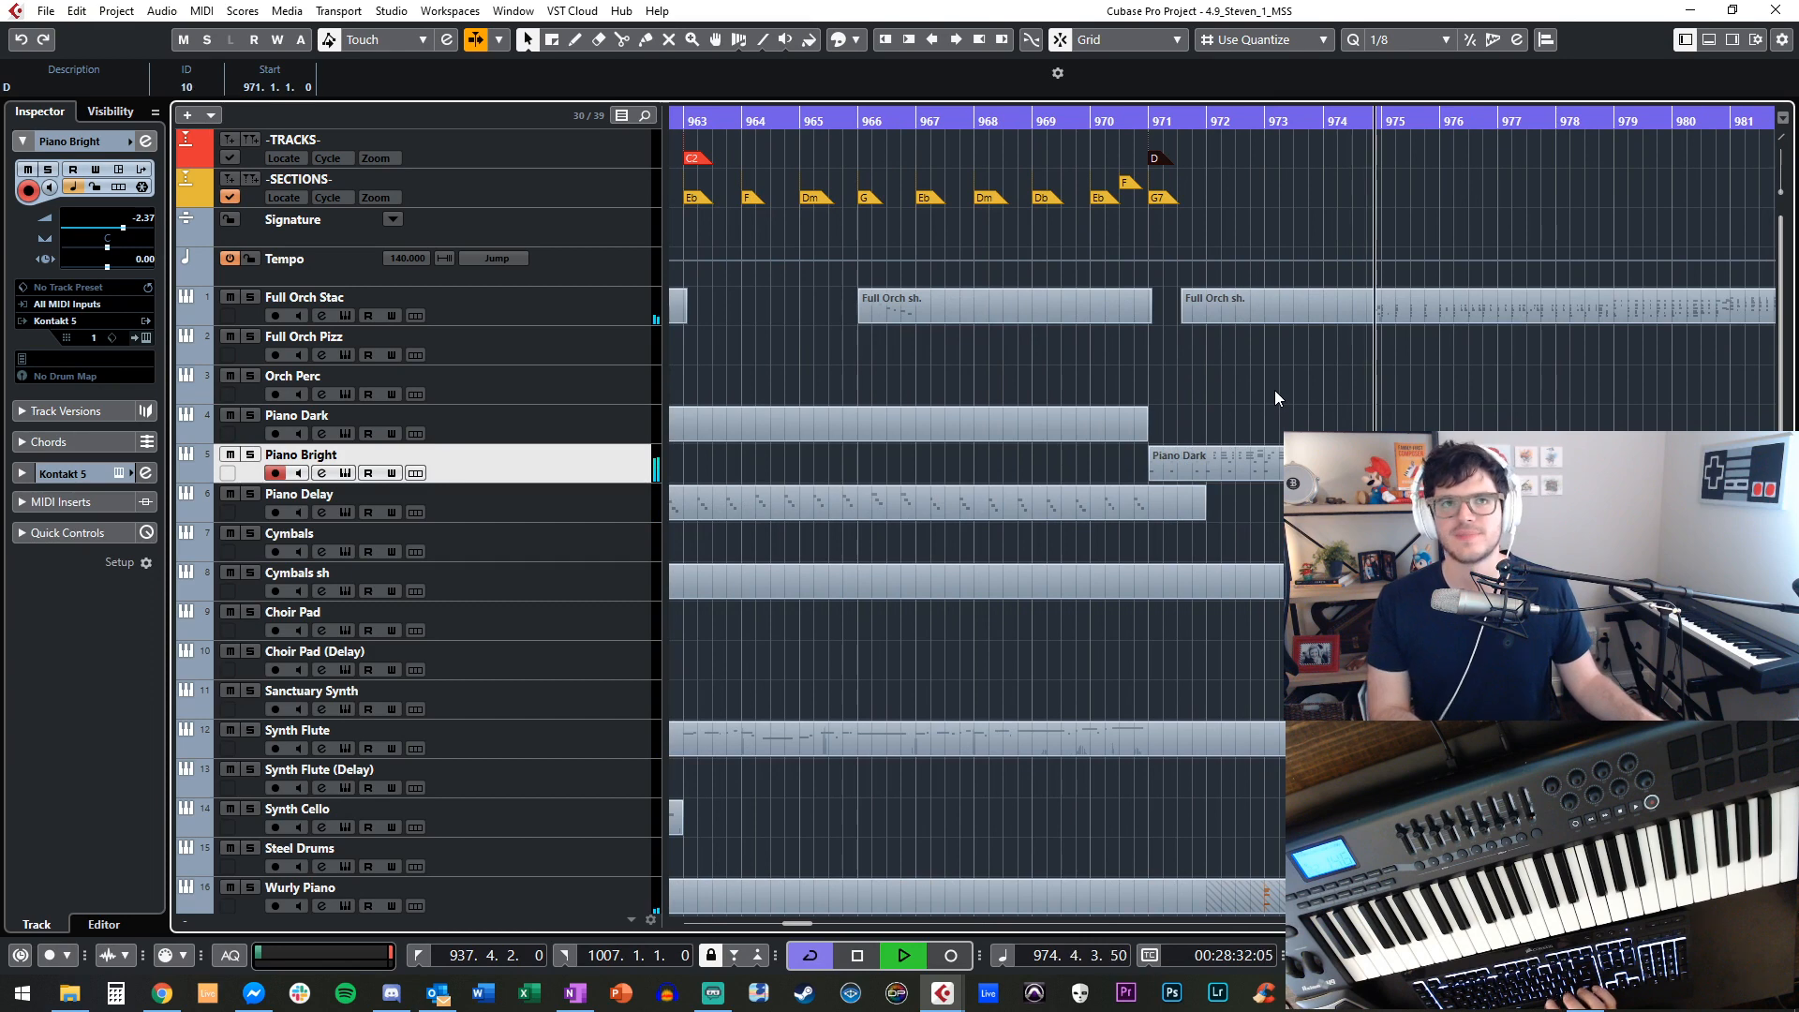
key(space)
Set the playback position in bar 969 and delete the Hi Hat events that follow the one ending at bar 971.
click(1069, 121)
scroll(1071, 357, down, 3)
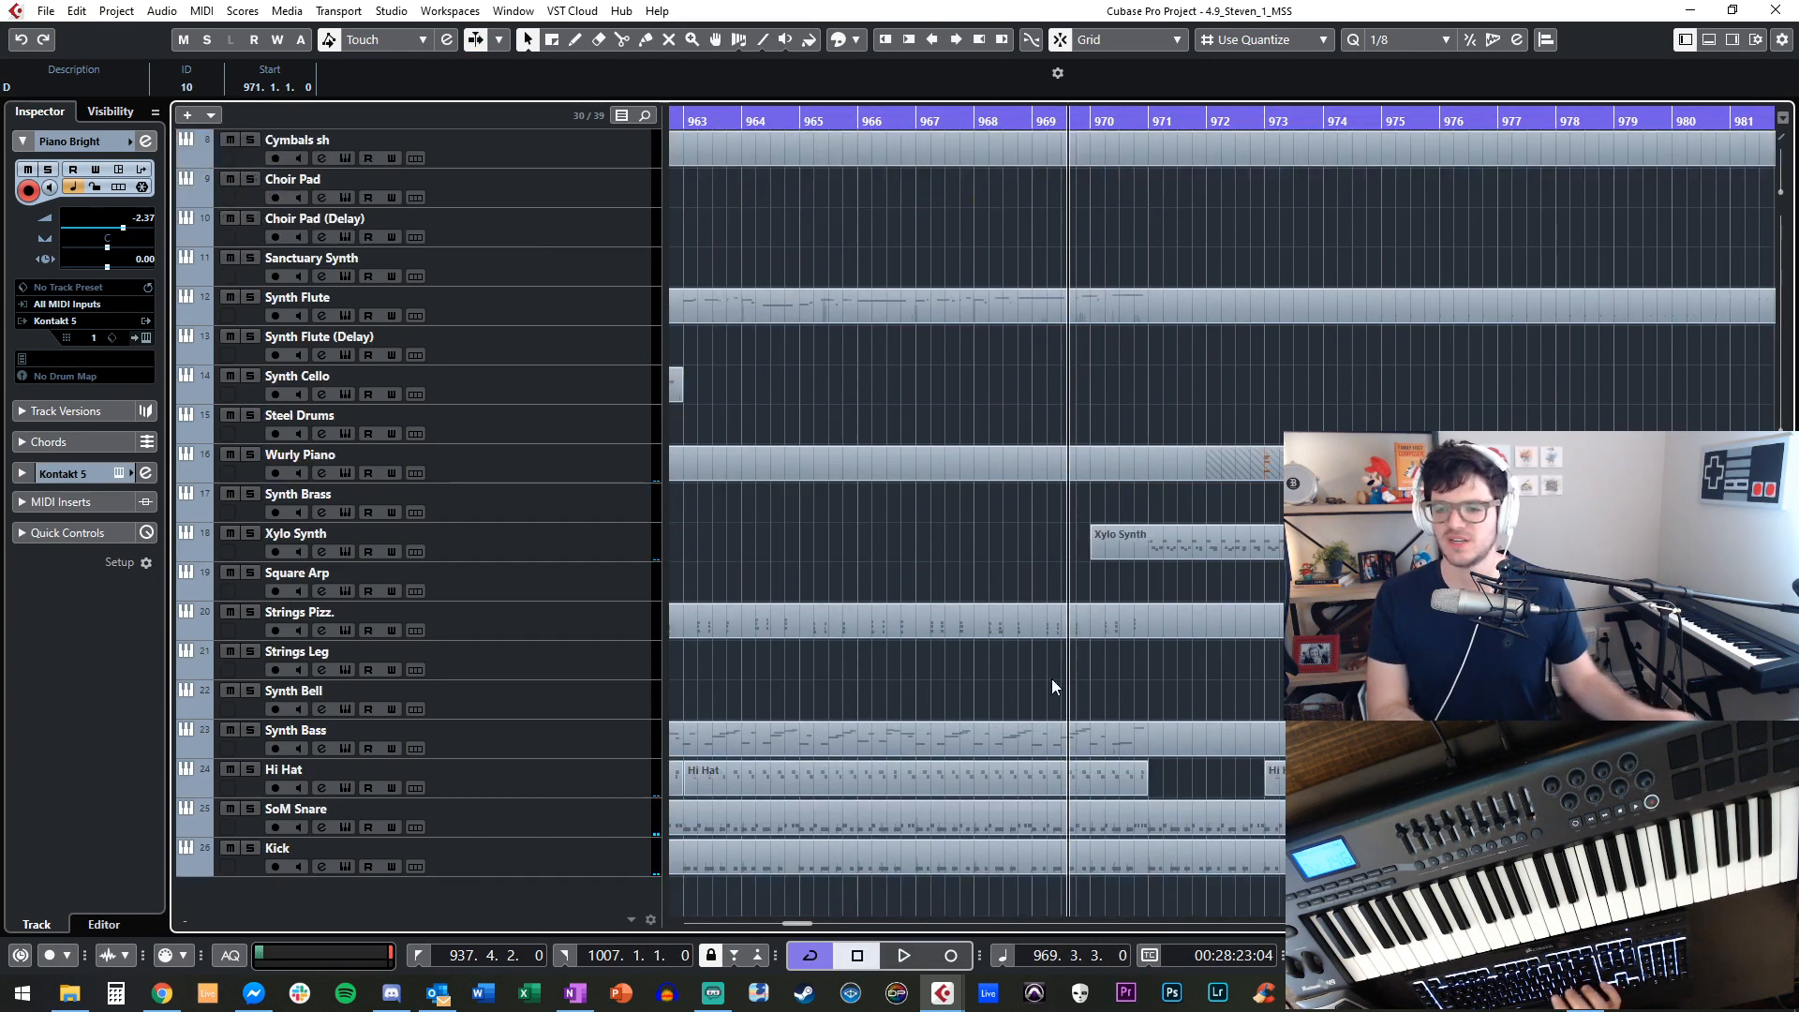
click(1098, 793)
scroll(1098, 793, right, 3)
drag(984, 775, 1462, 785)
key(Delete)
Duplicate the Hi Hat event of bars 963 to 971 to bar 971 and audition the transition into section D.
scroll(1019, 774, left, 6)
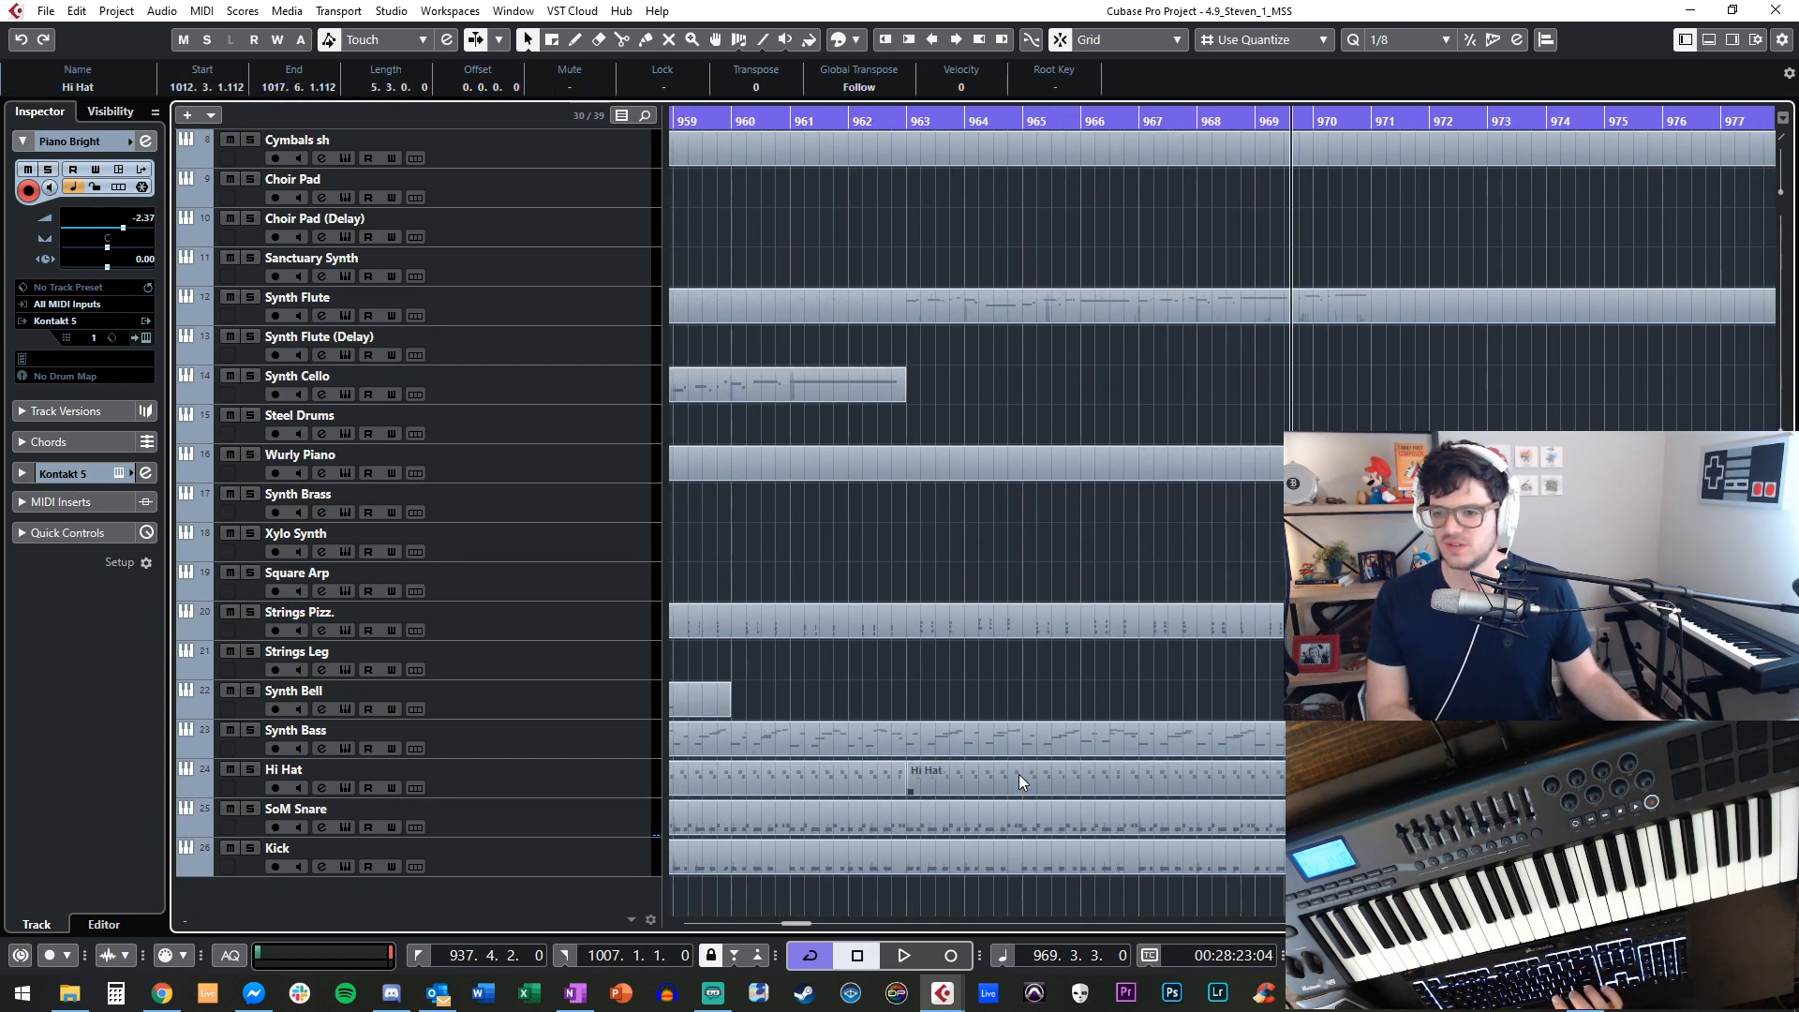
click(1040, 776)
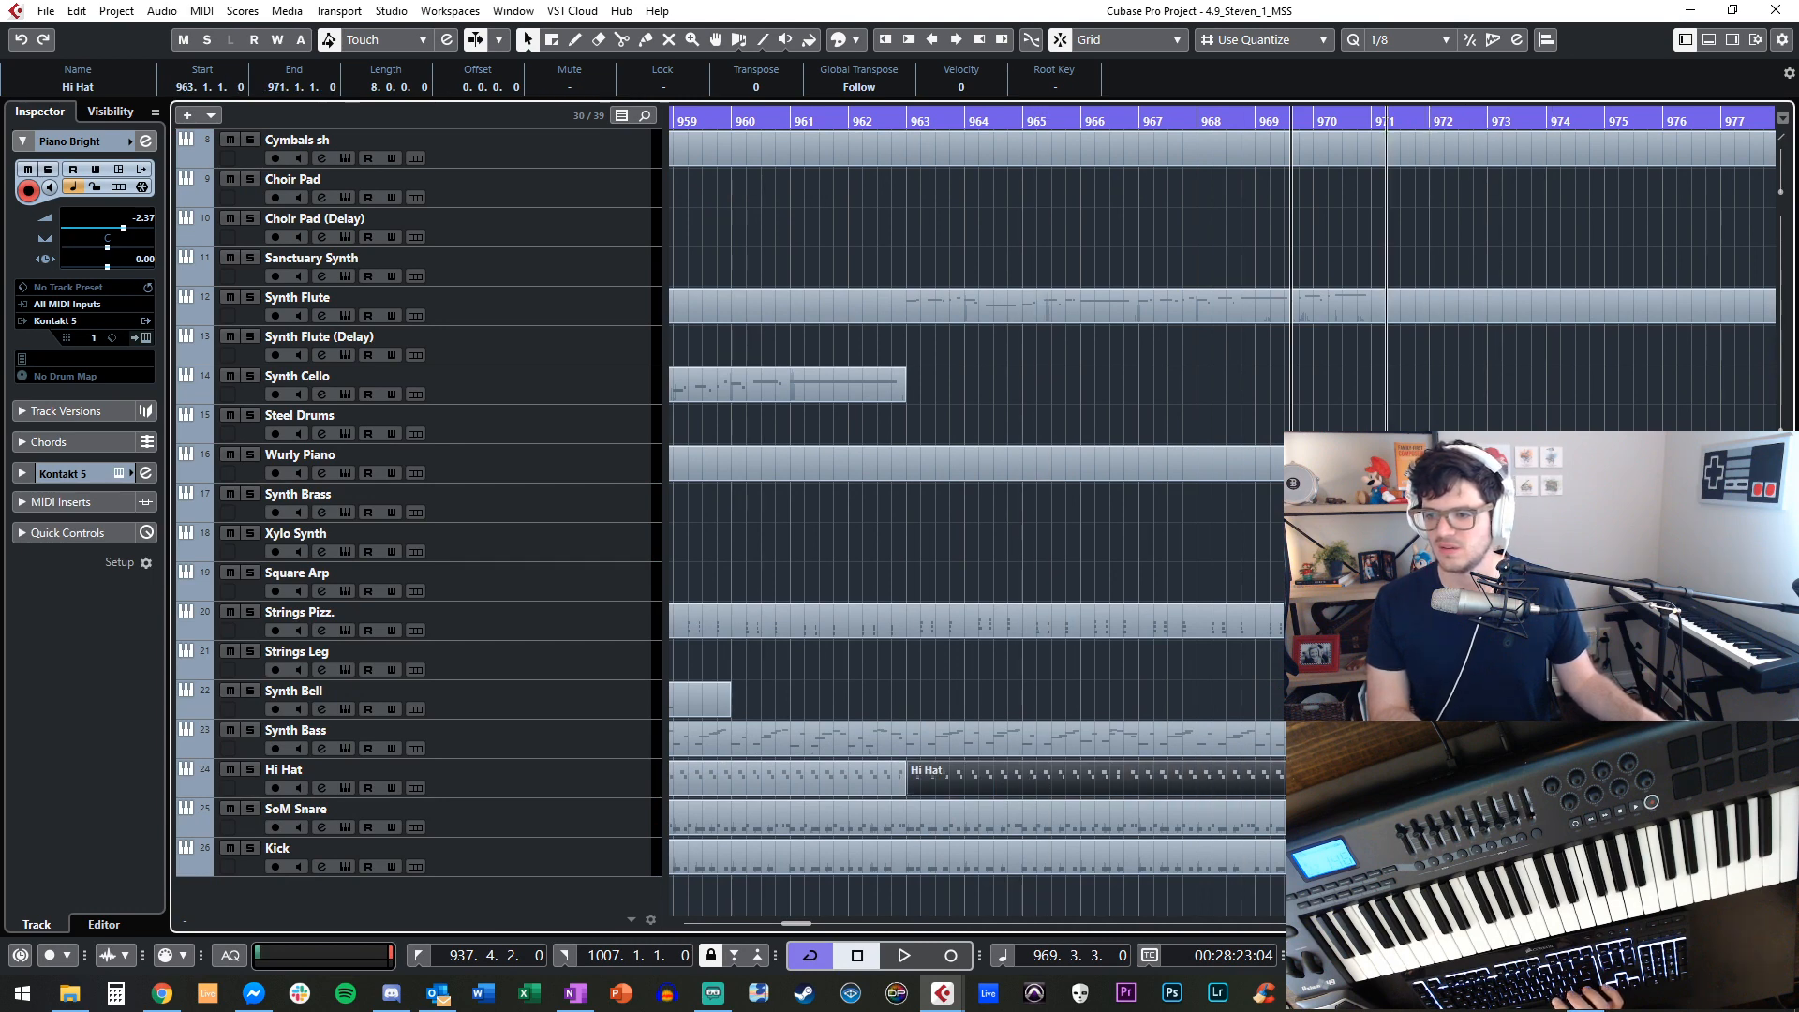
key(ctrl+d)
scroll(974, 505, right, 3)
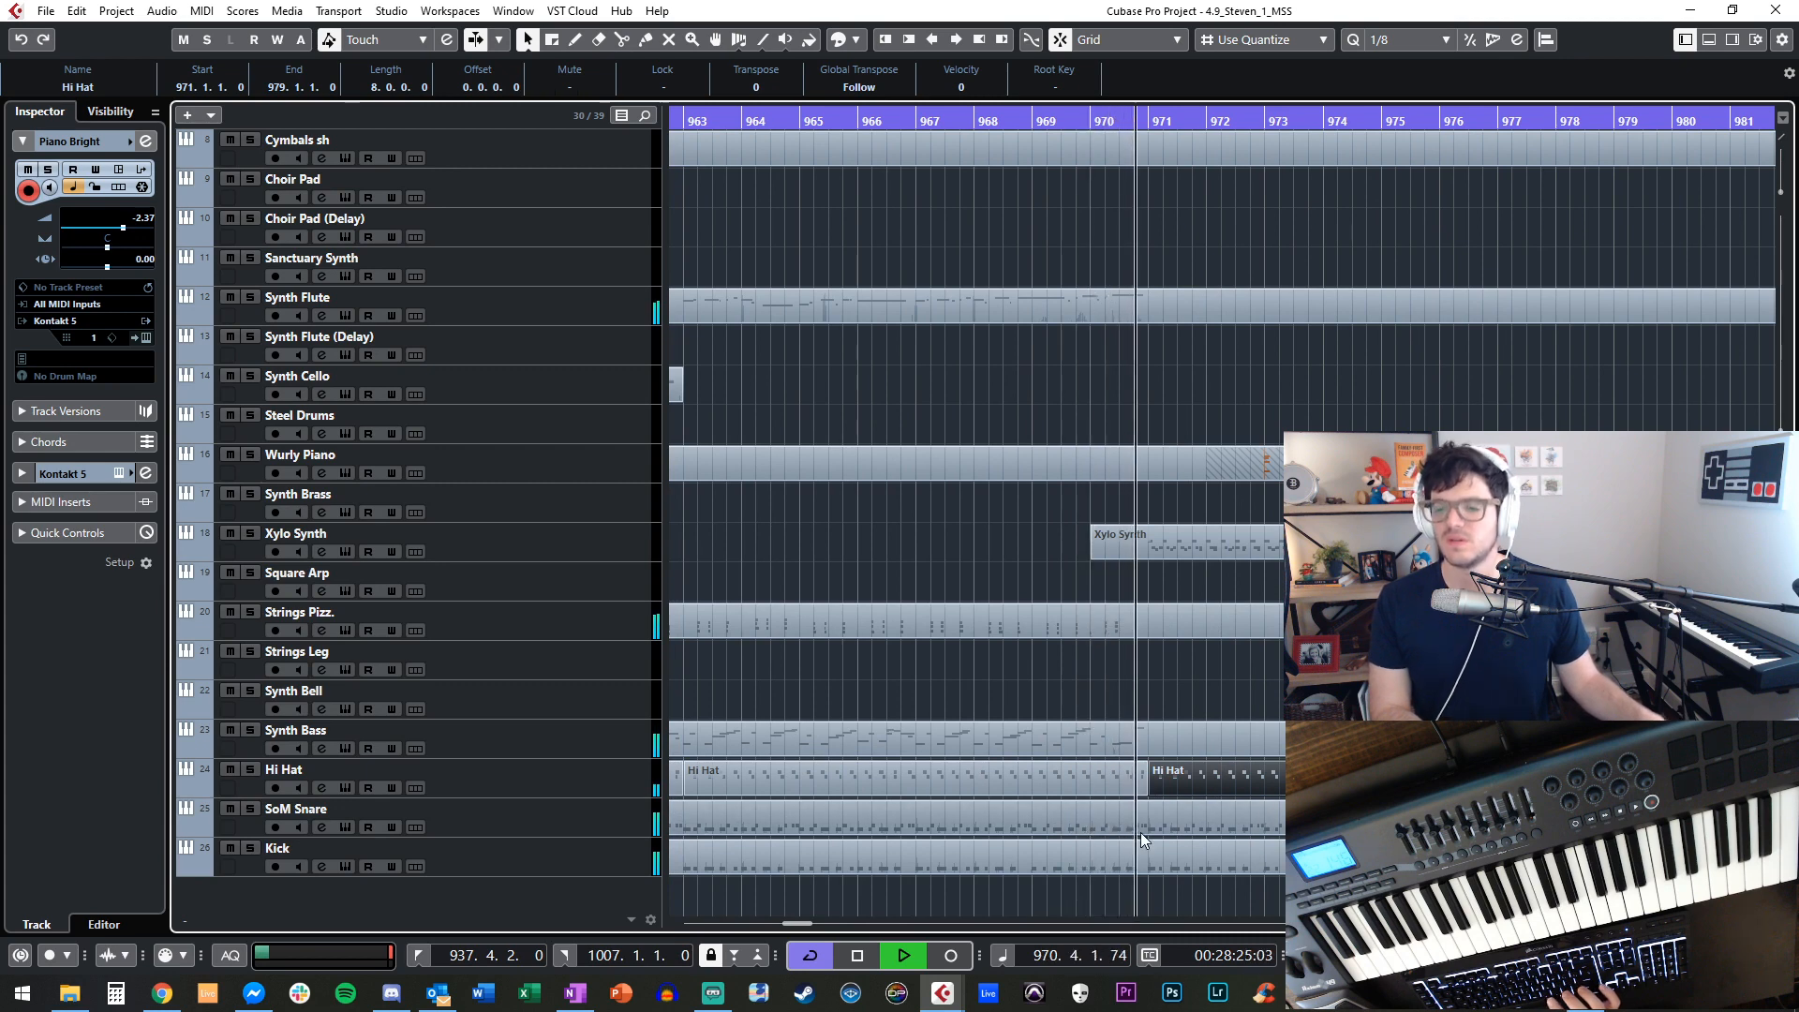
key(f)
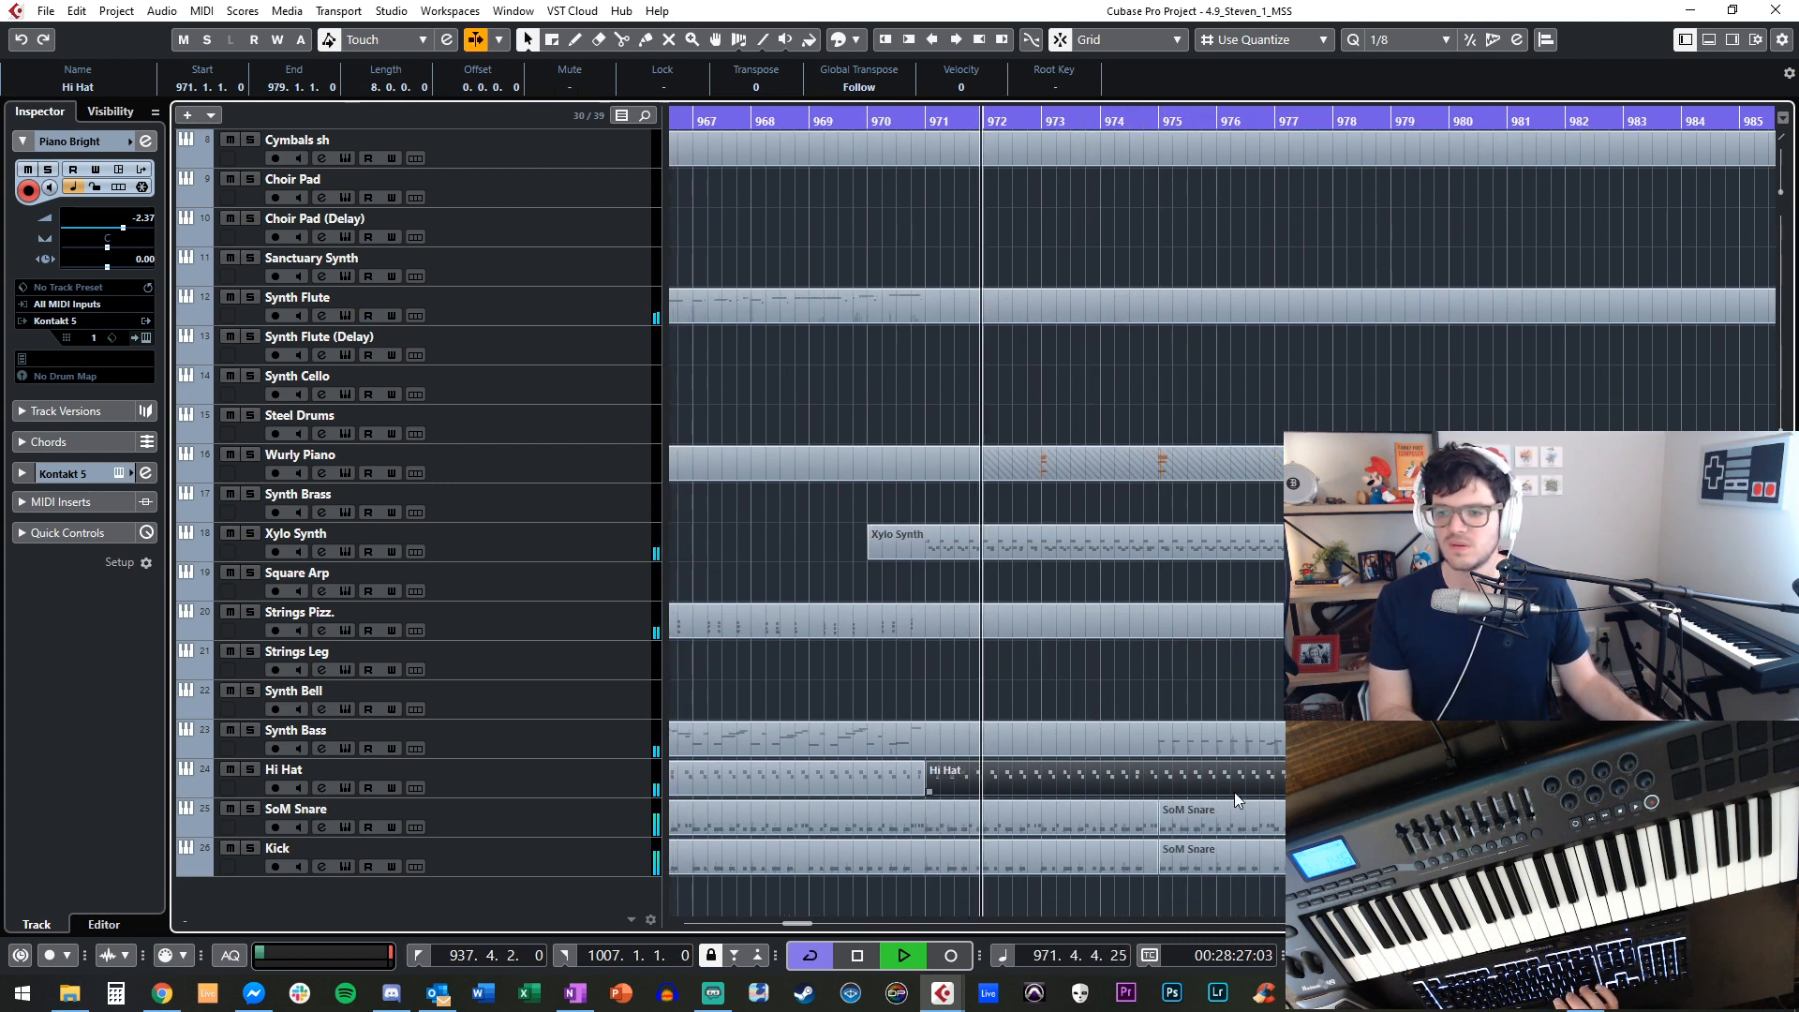
key(space)
Copy the eight-bar Hi Hat event to bars 979, 987, 995 and 1003.
drag(1096, 760, 1583, 777)
scroll(1555, 779, right, 3)
drag(1146, 795, 1385, 795)
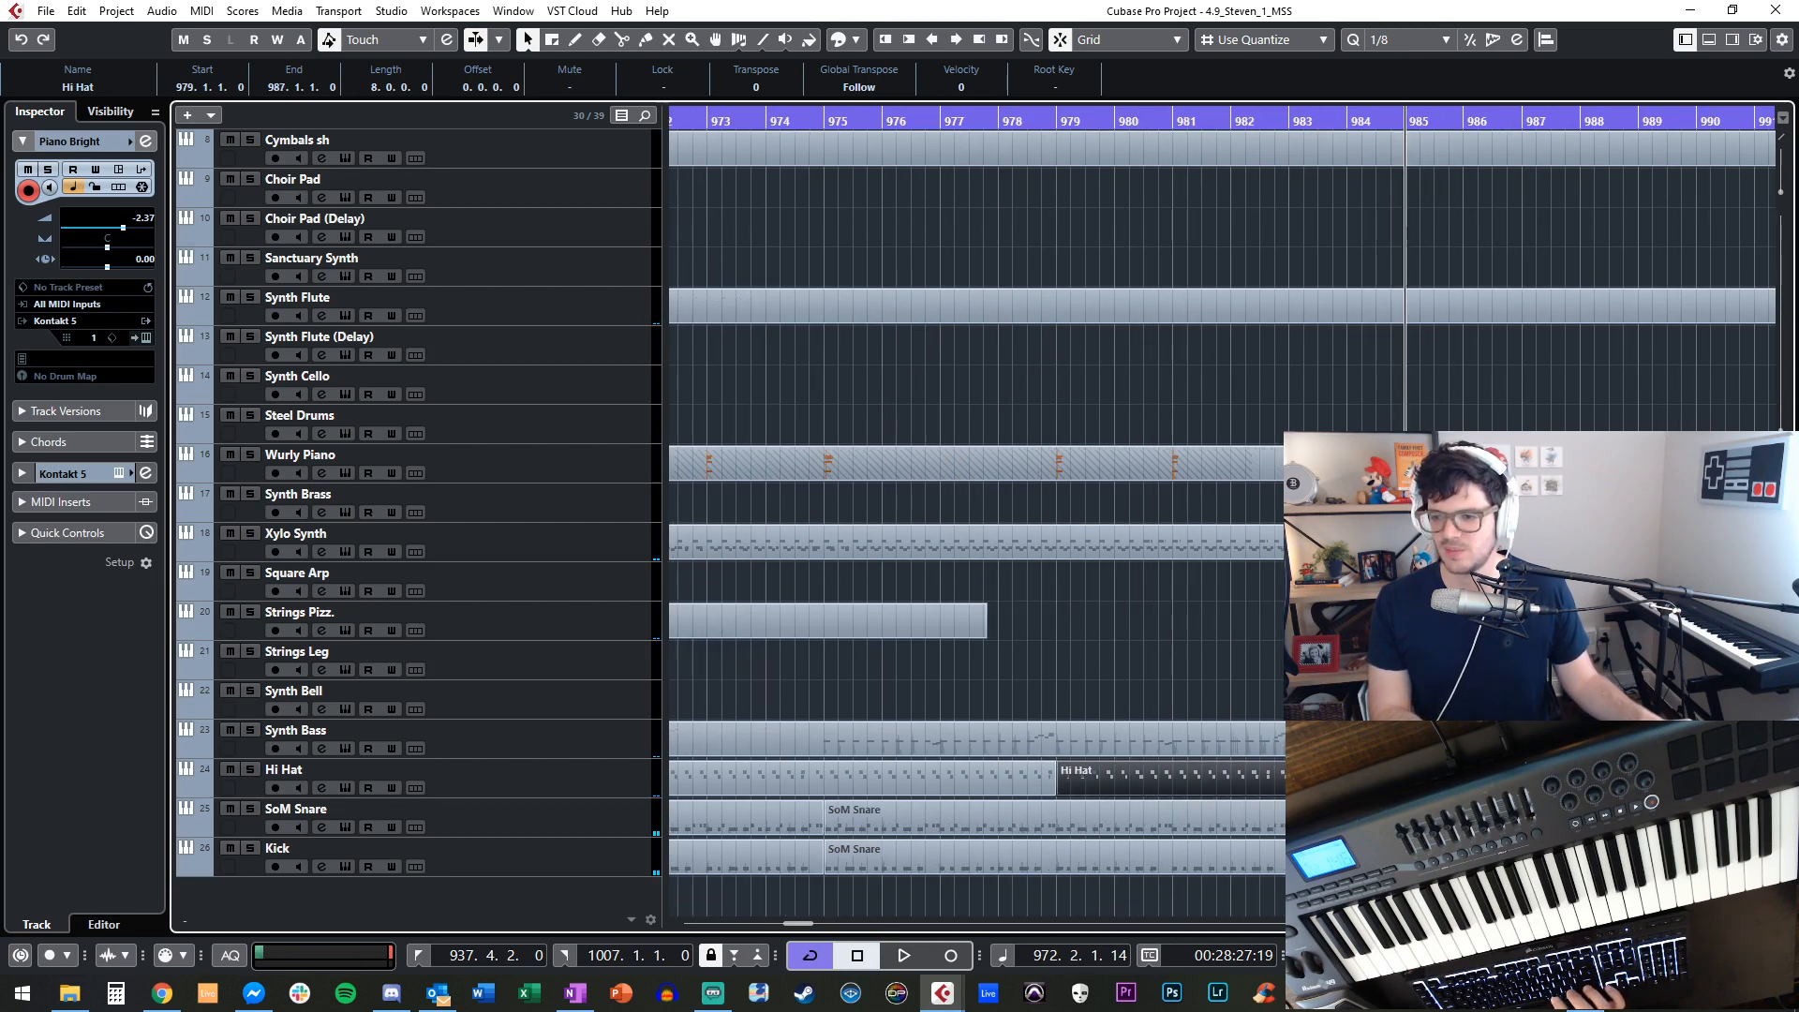
drag(1520, 795, 1520, 794)
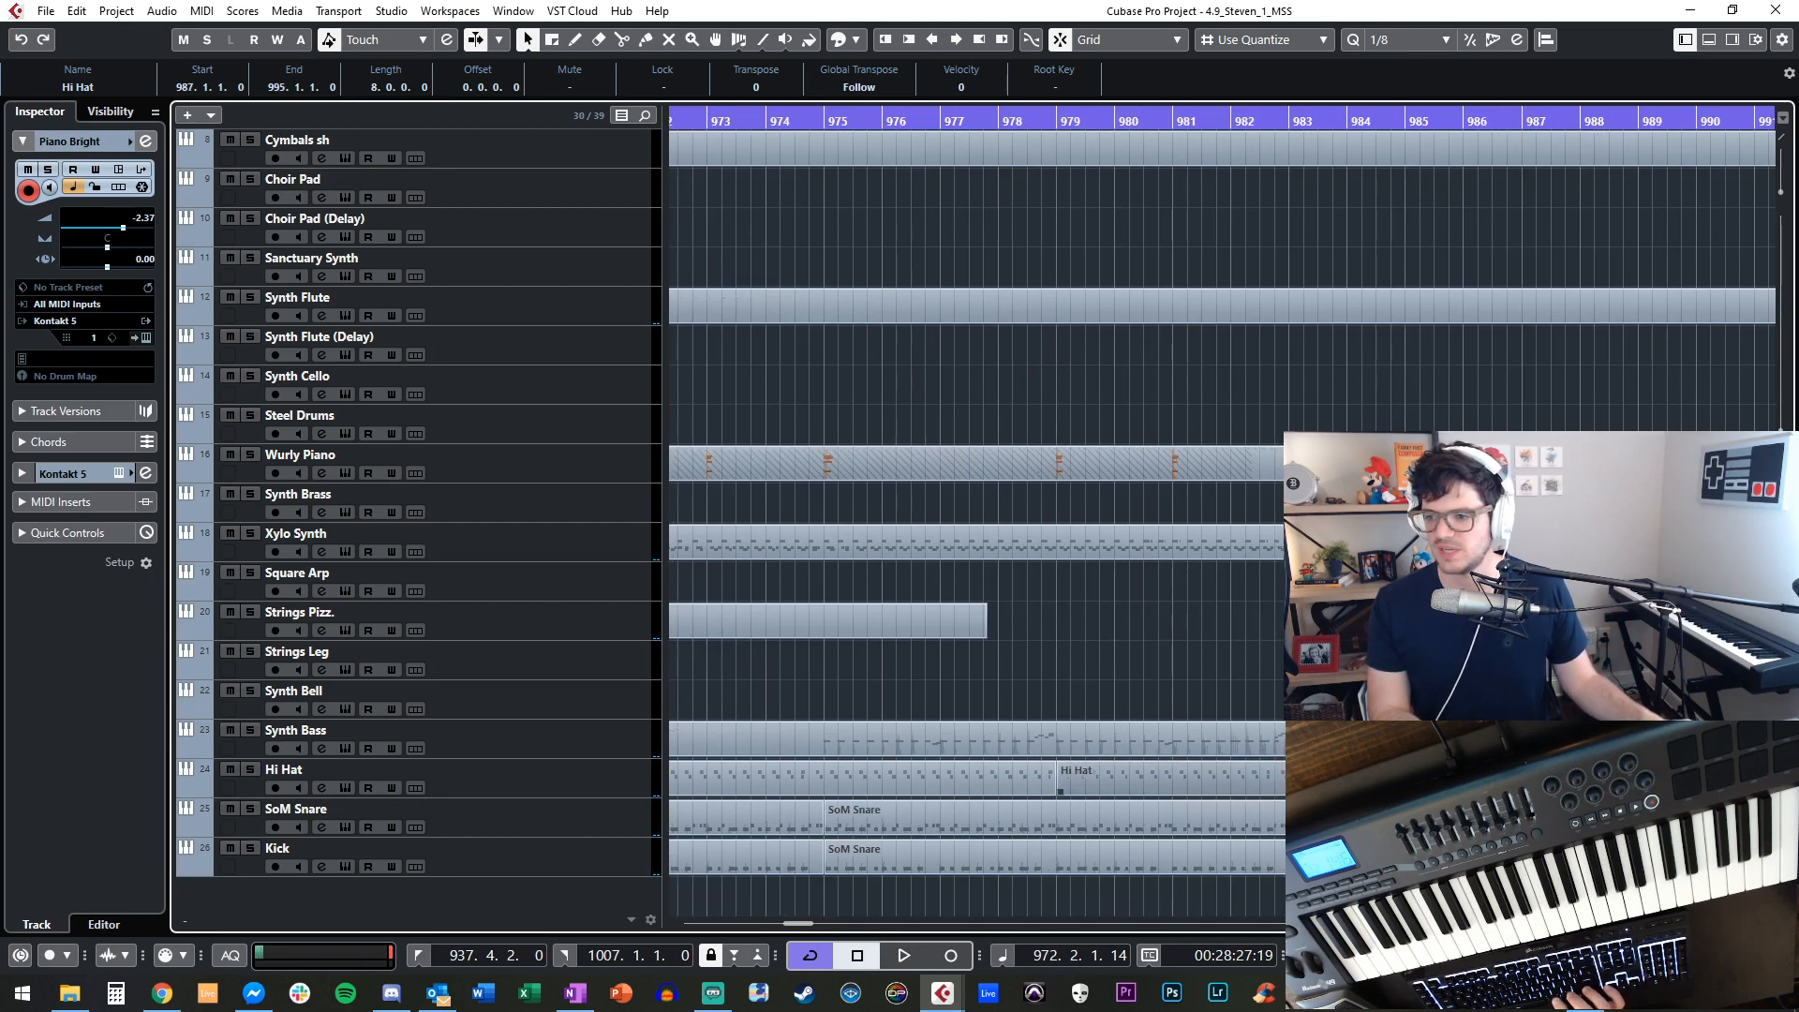
scroll(1521, 795, right, 4)
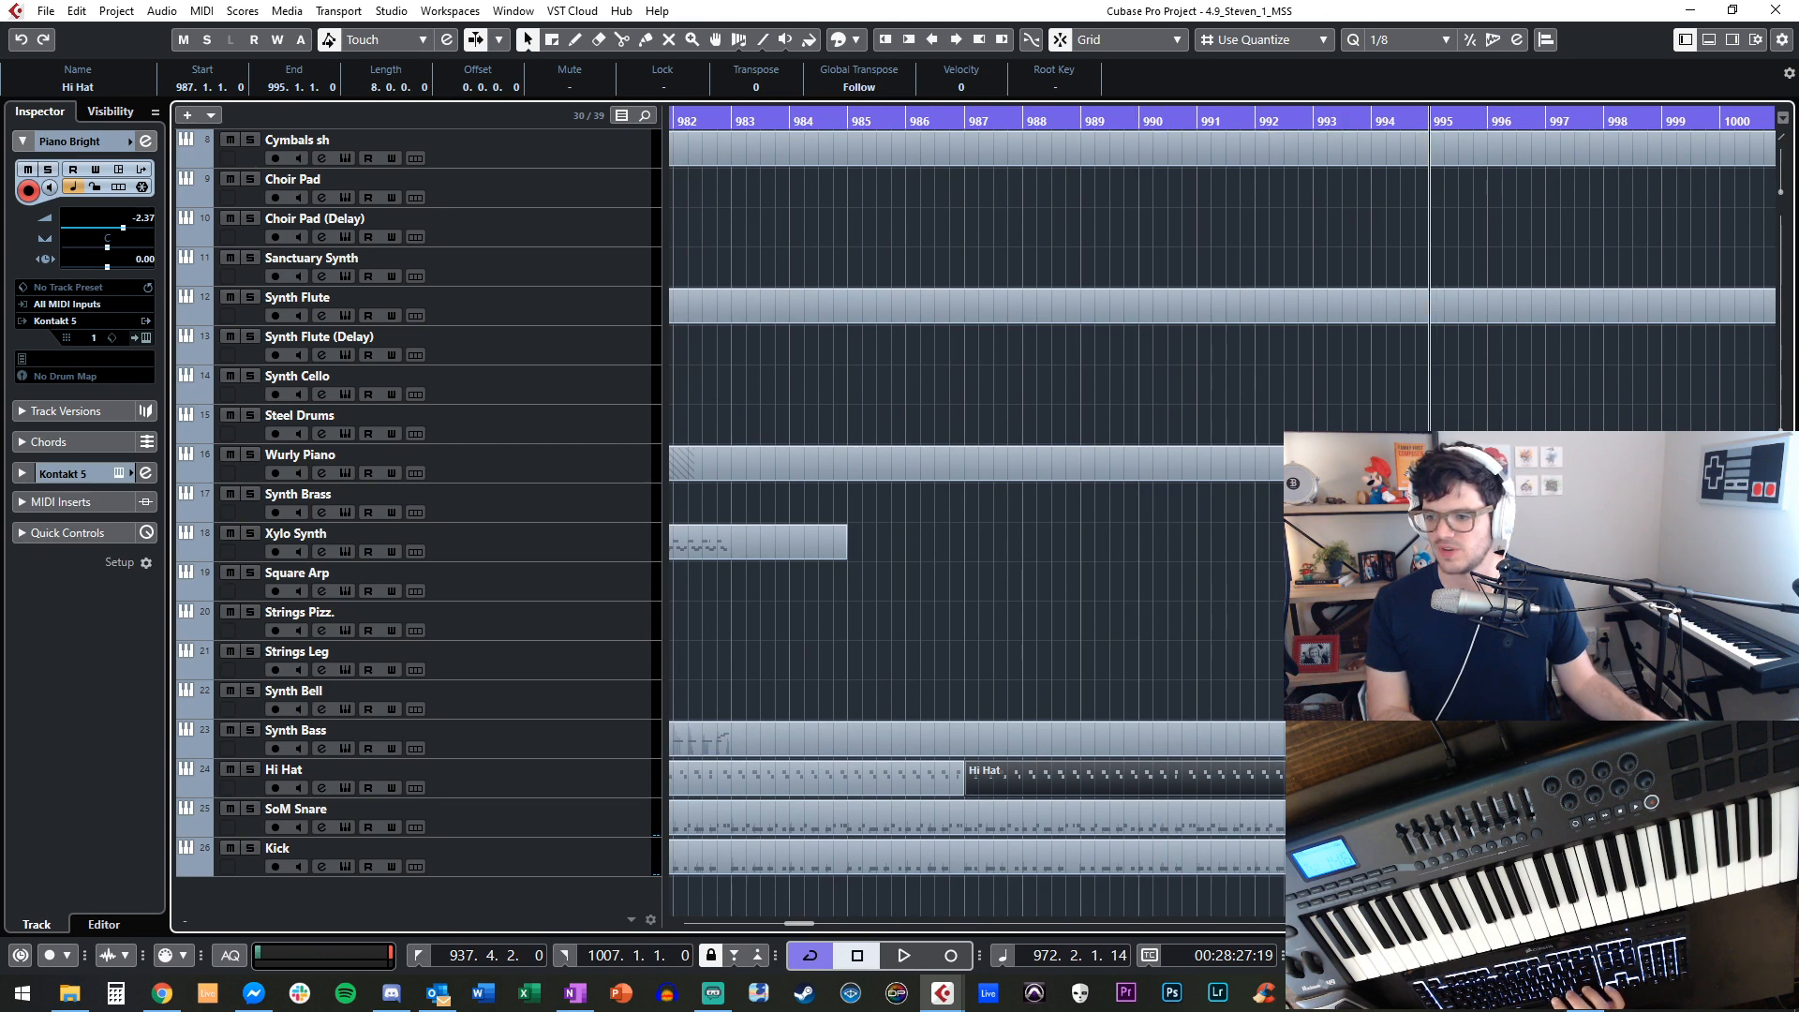
drag(1596, 785, 1596, 785)
scroll(1596, 786, right, 4)
drag(1132, 777, 1609, 783)
Split the Hi Hat and Kick events at bar 1007 and delete the parts that follow.
scroll(1609, 784, right, 4)
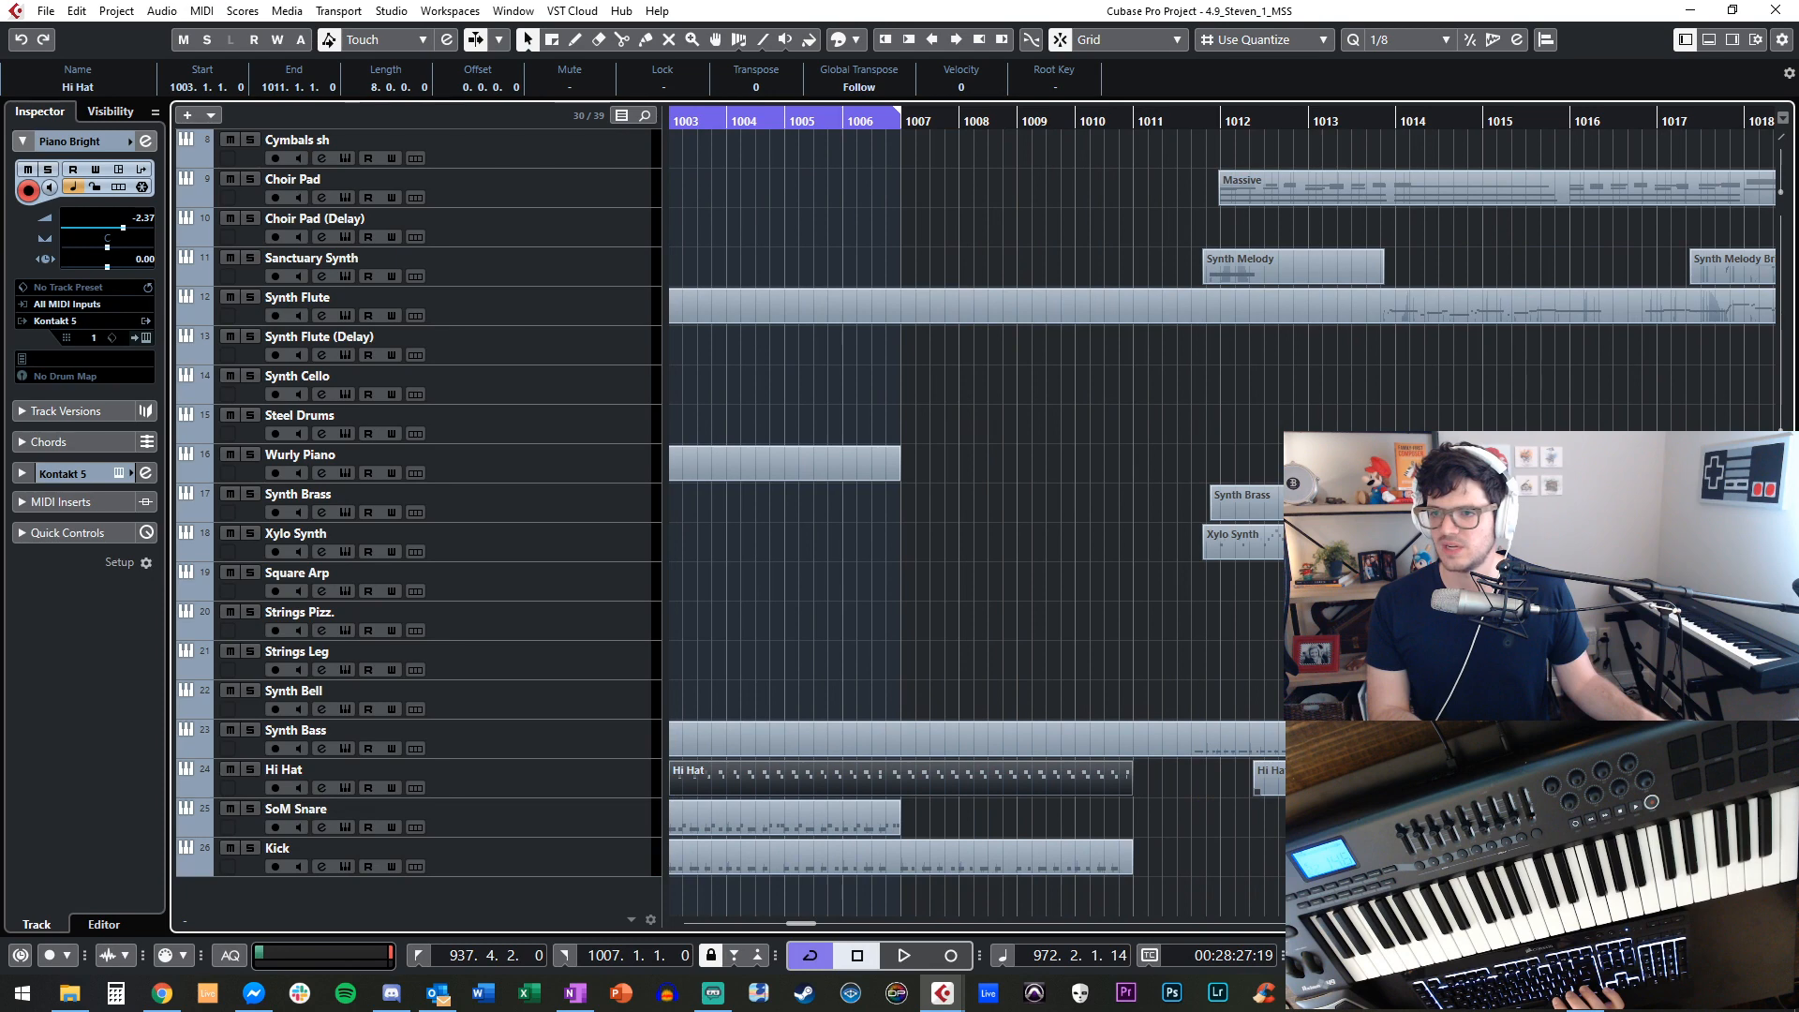
scroll(1609, 783, left, 2)
scroll(1128, 431, up, 4)
scroll(1128, 431, down, 4)
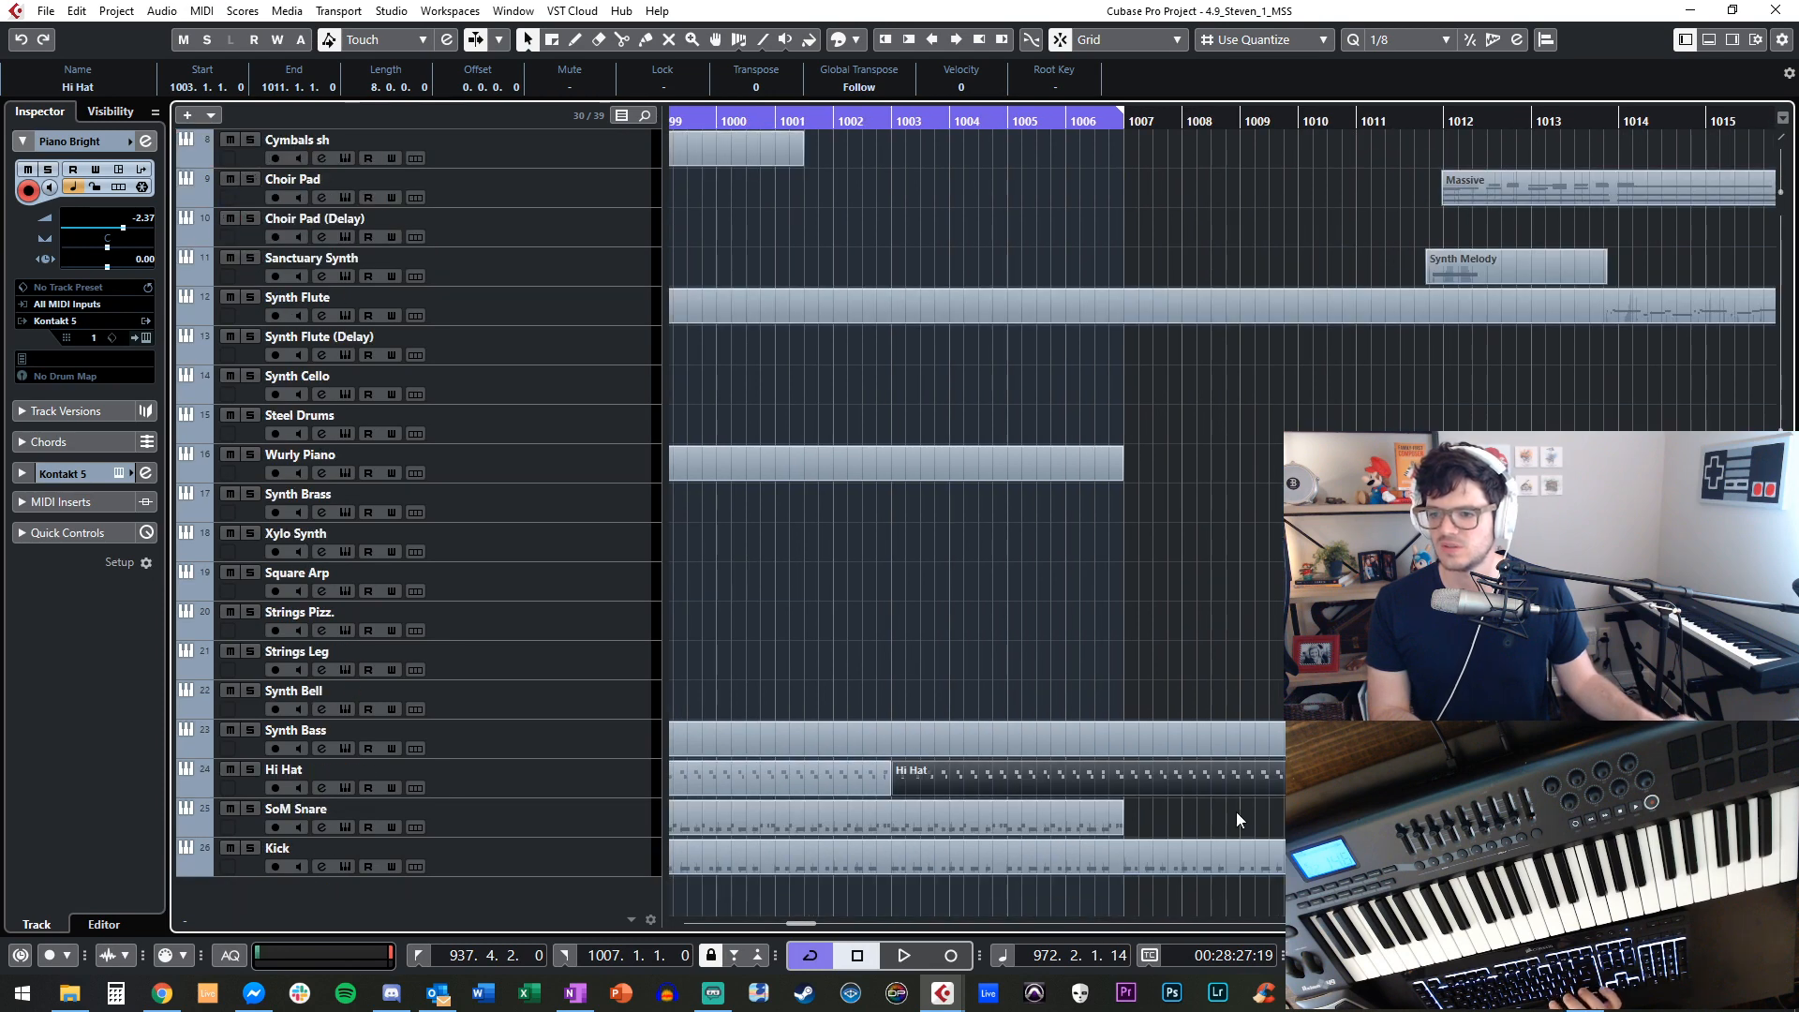
alt+click(1126, 787)
click(1164, 801)
click(1171, 783)
key(Delete)
alt+click(1123, 860)
click(1173, 854)
key(Delete)
Split the Hi Hat event at bar 947 and delete its part up to bar 953.
scroll(1111, 586, up, 4)
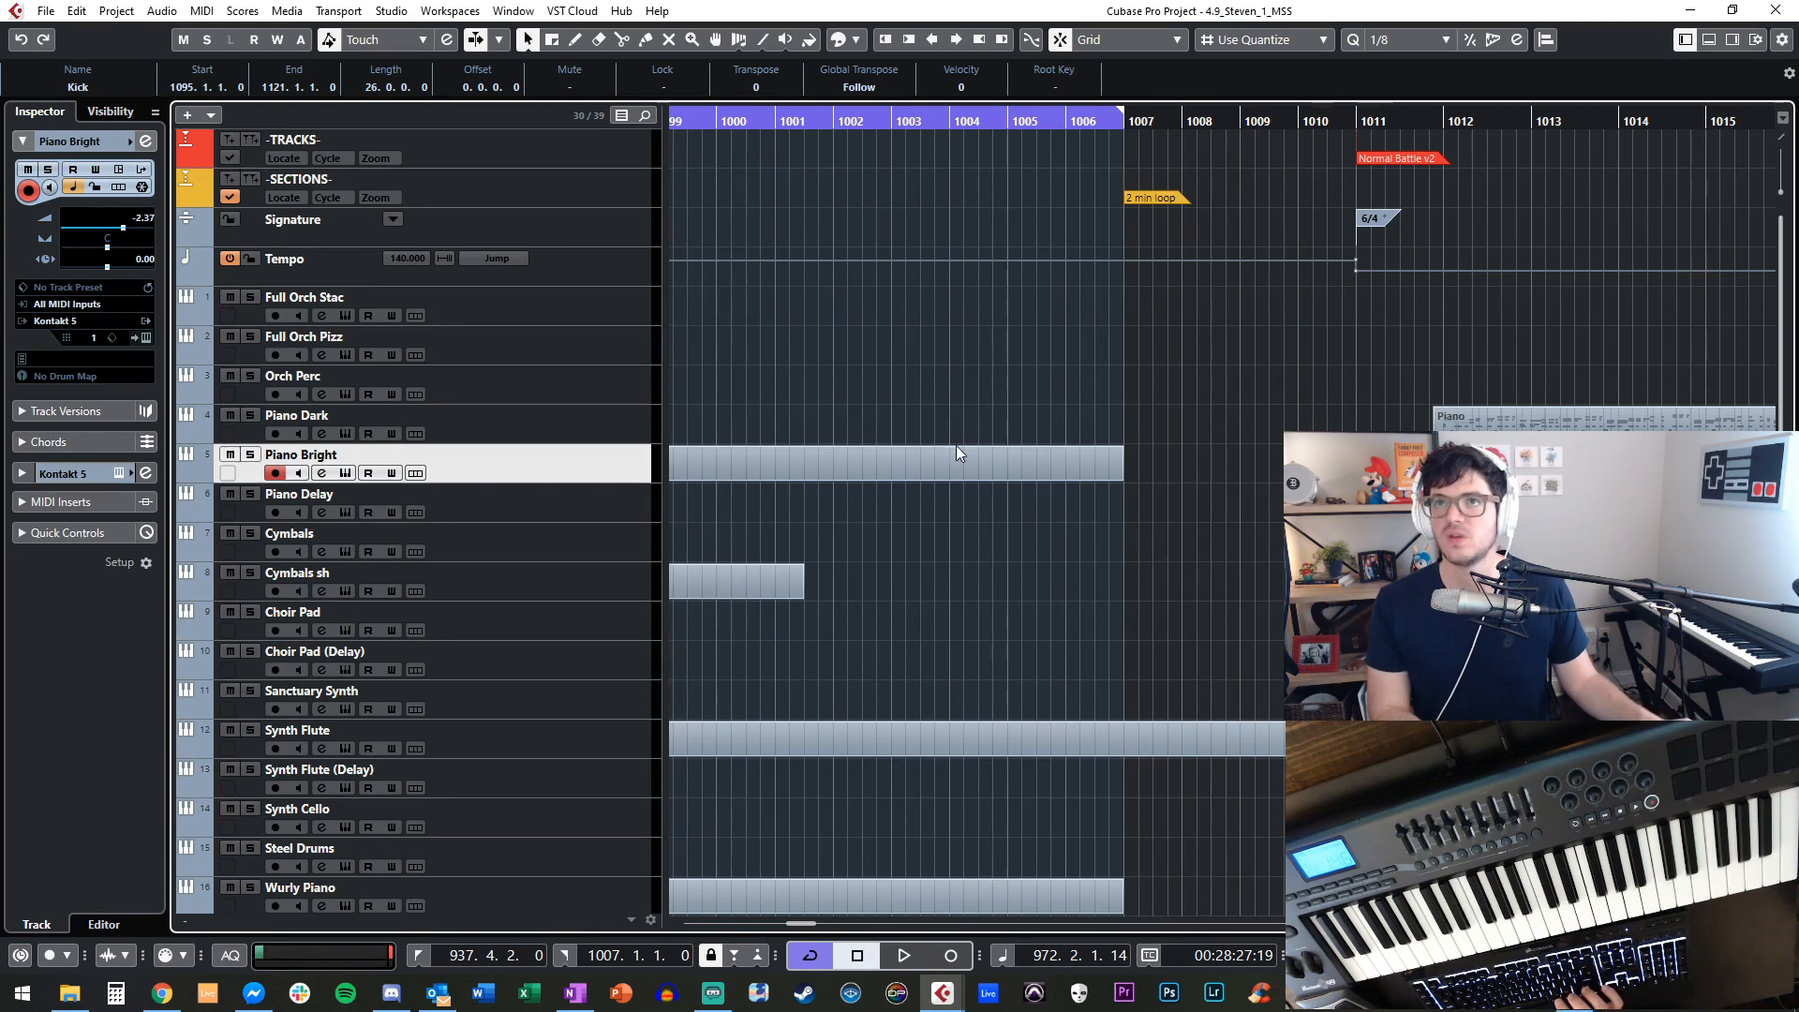
scroll(948, 458, left, 12)
scroll(948, 457, down, 4)
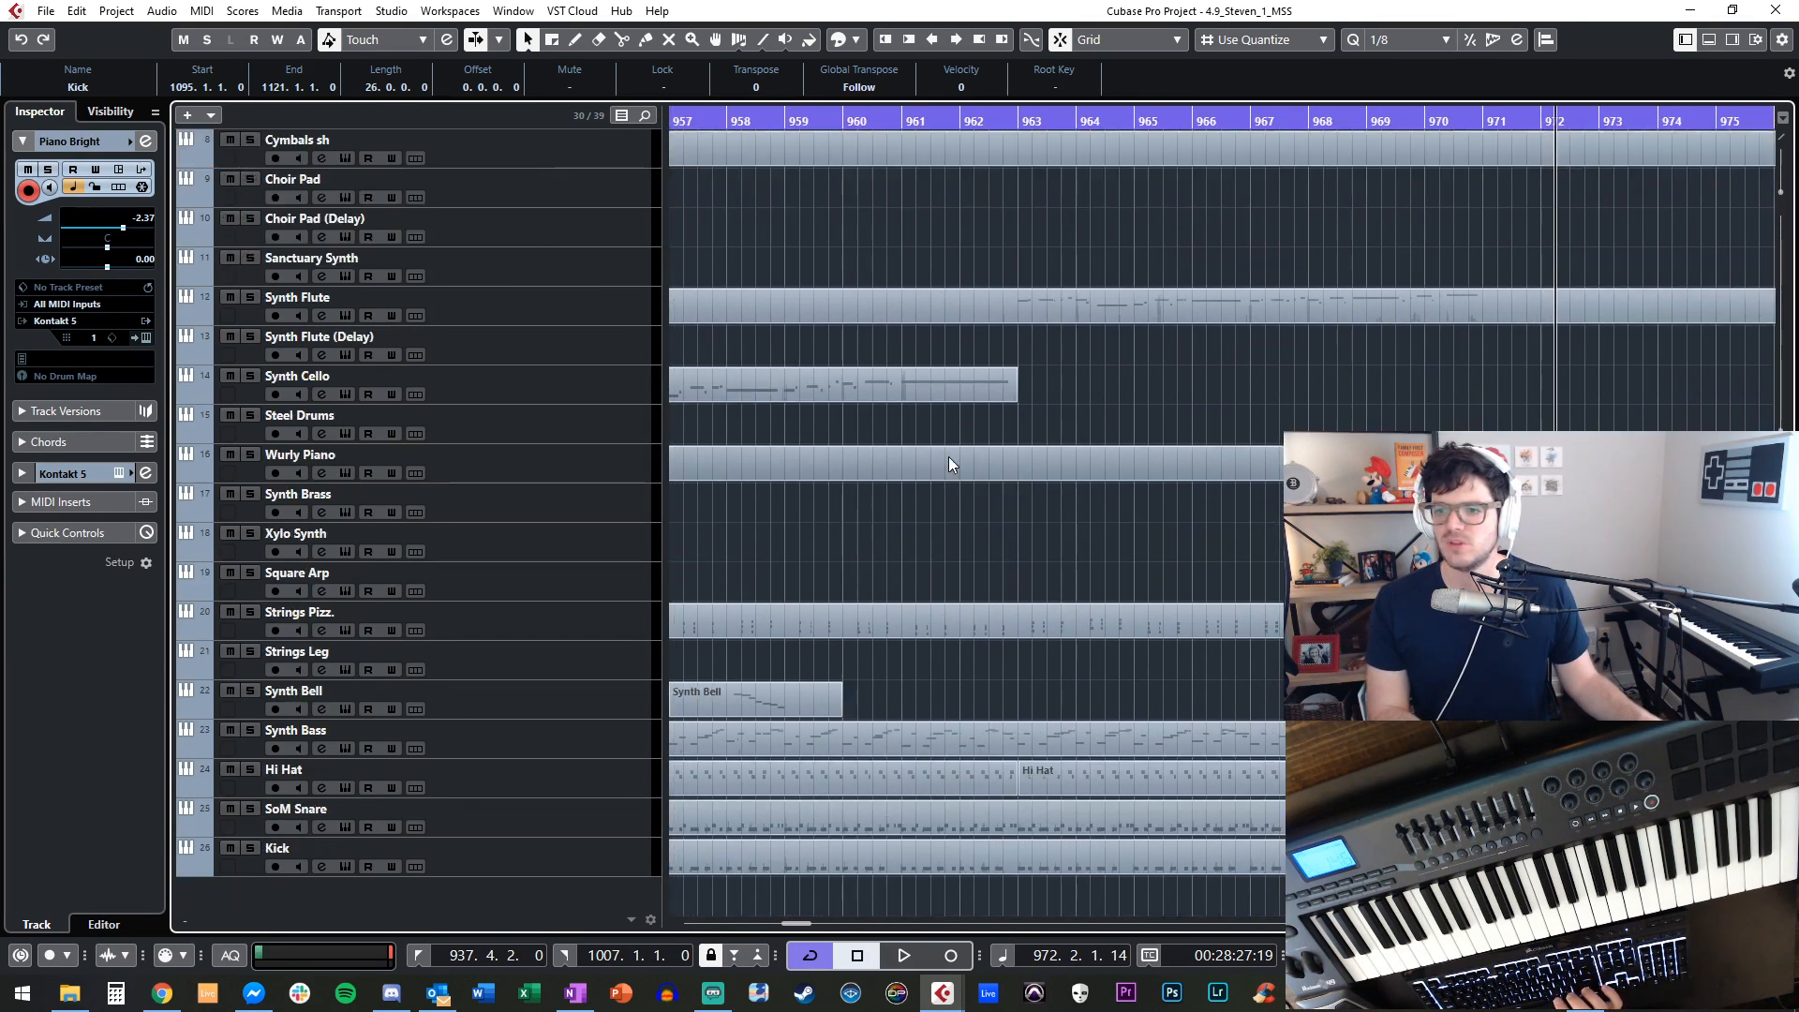
scroll(975, 506, left, 4)
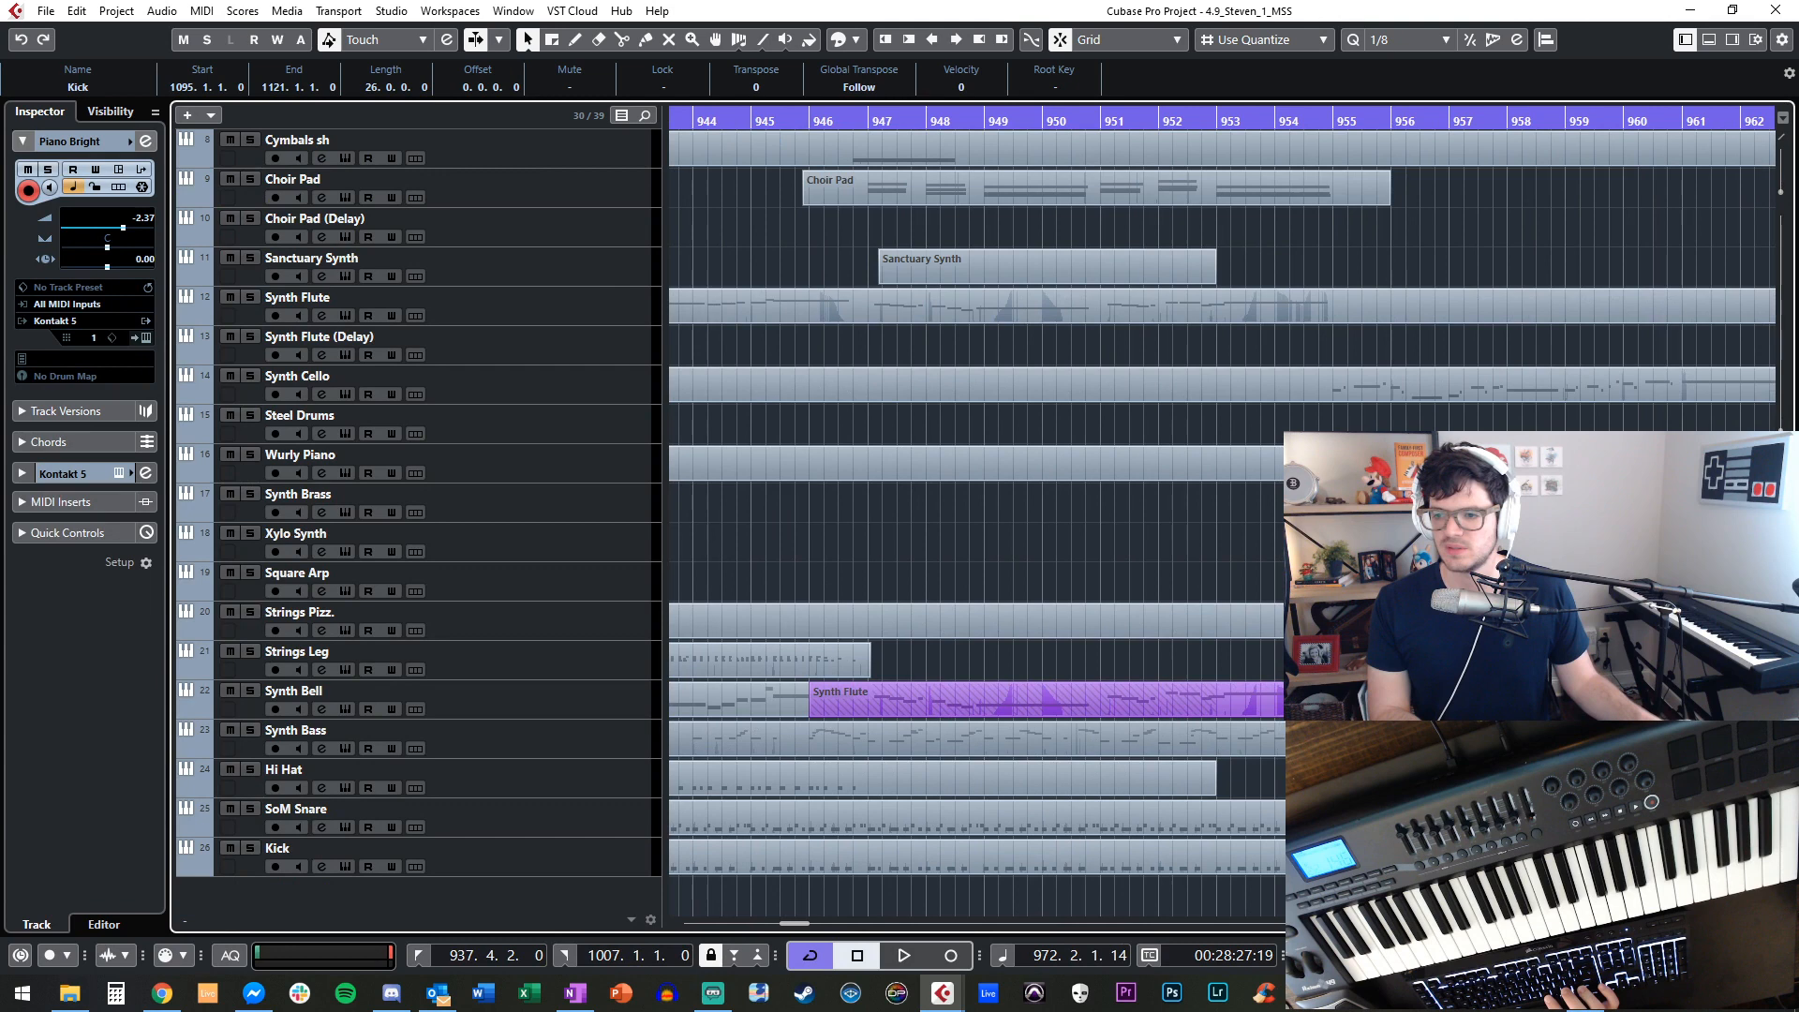
scroll(1160, 815, left, 1)
scroll(1160, 815, right, 1)
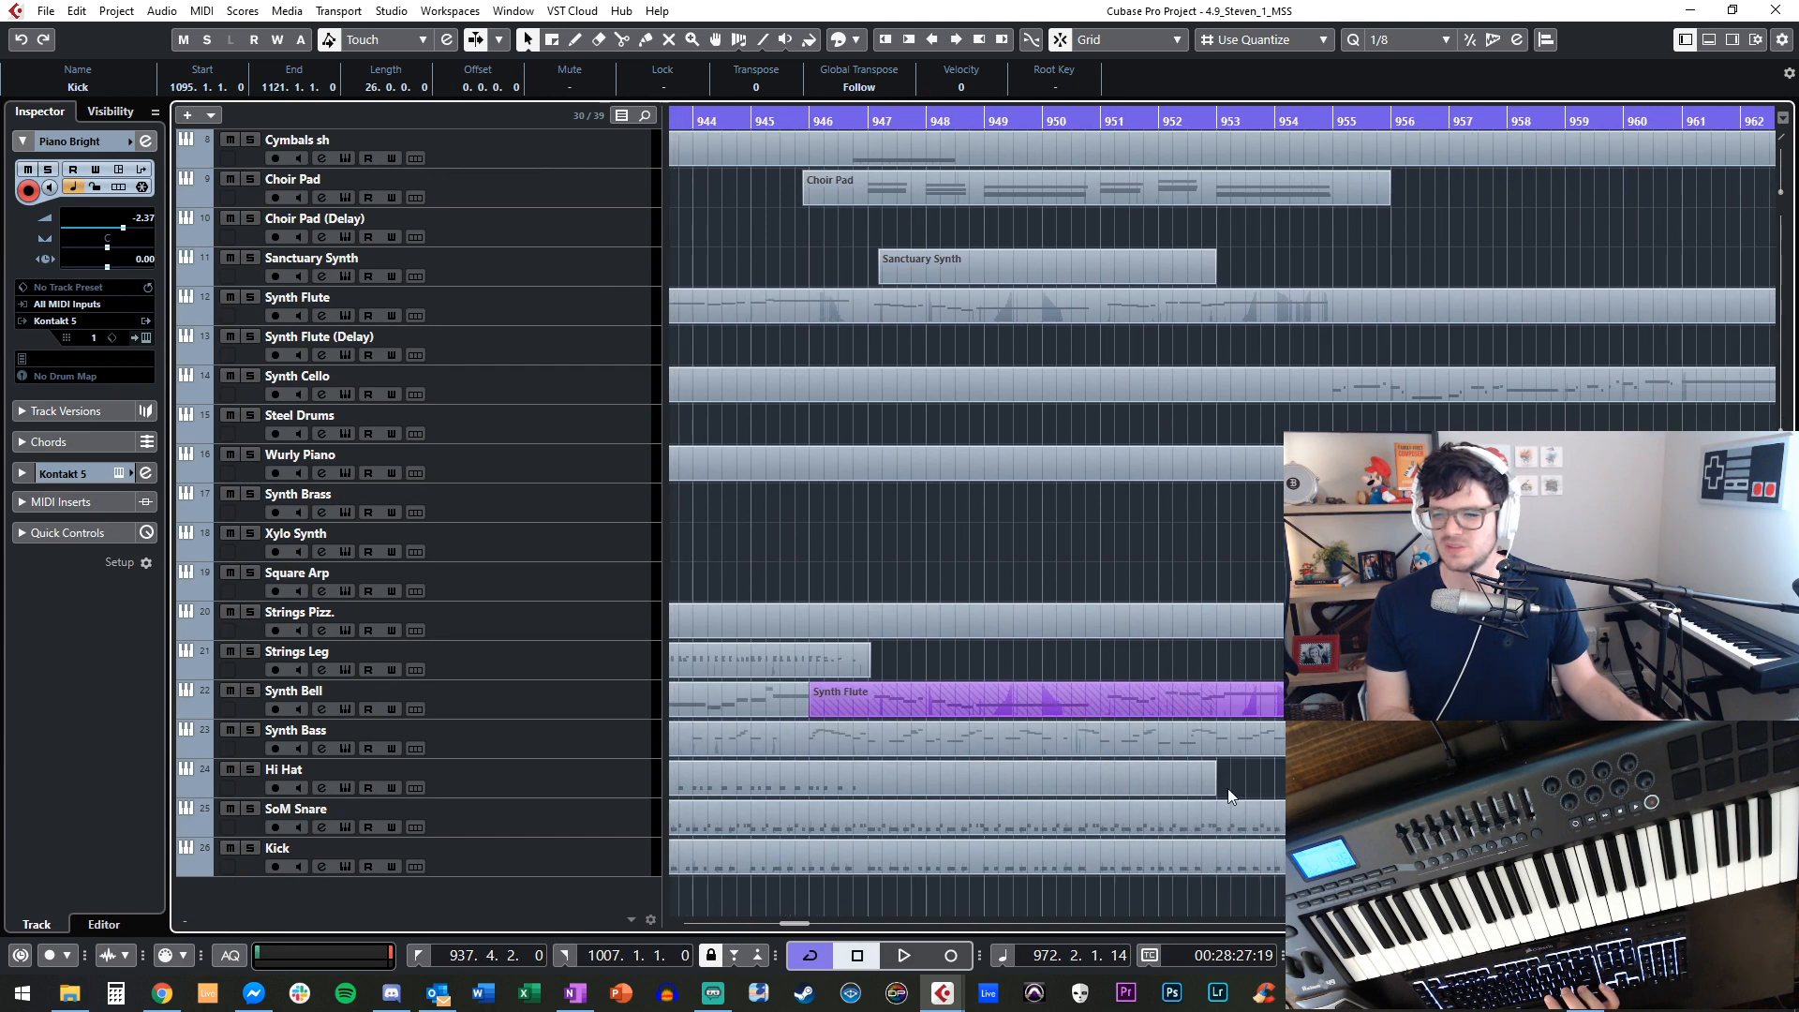
click(869, 782)
key(Delete)
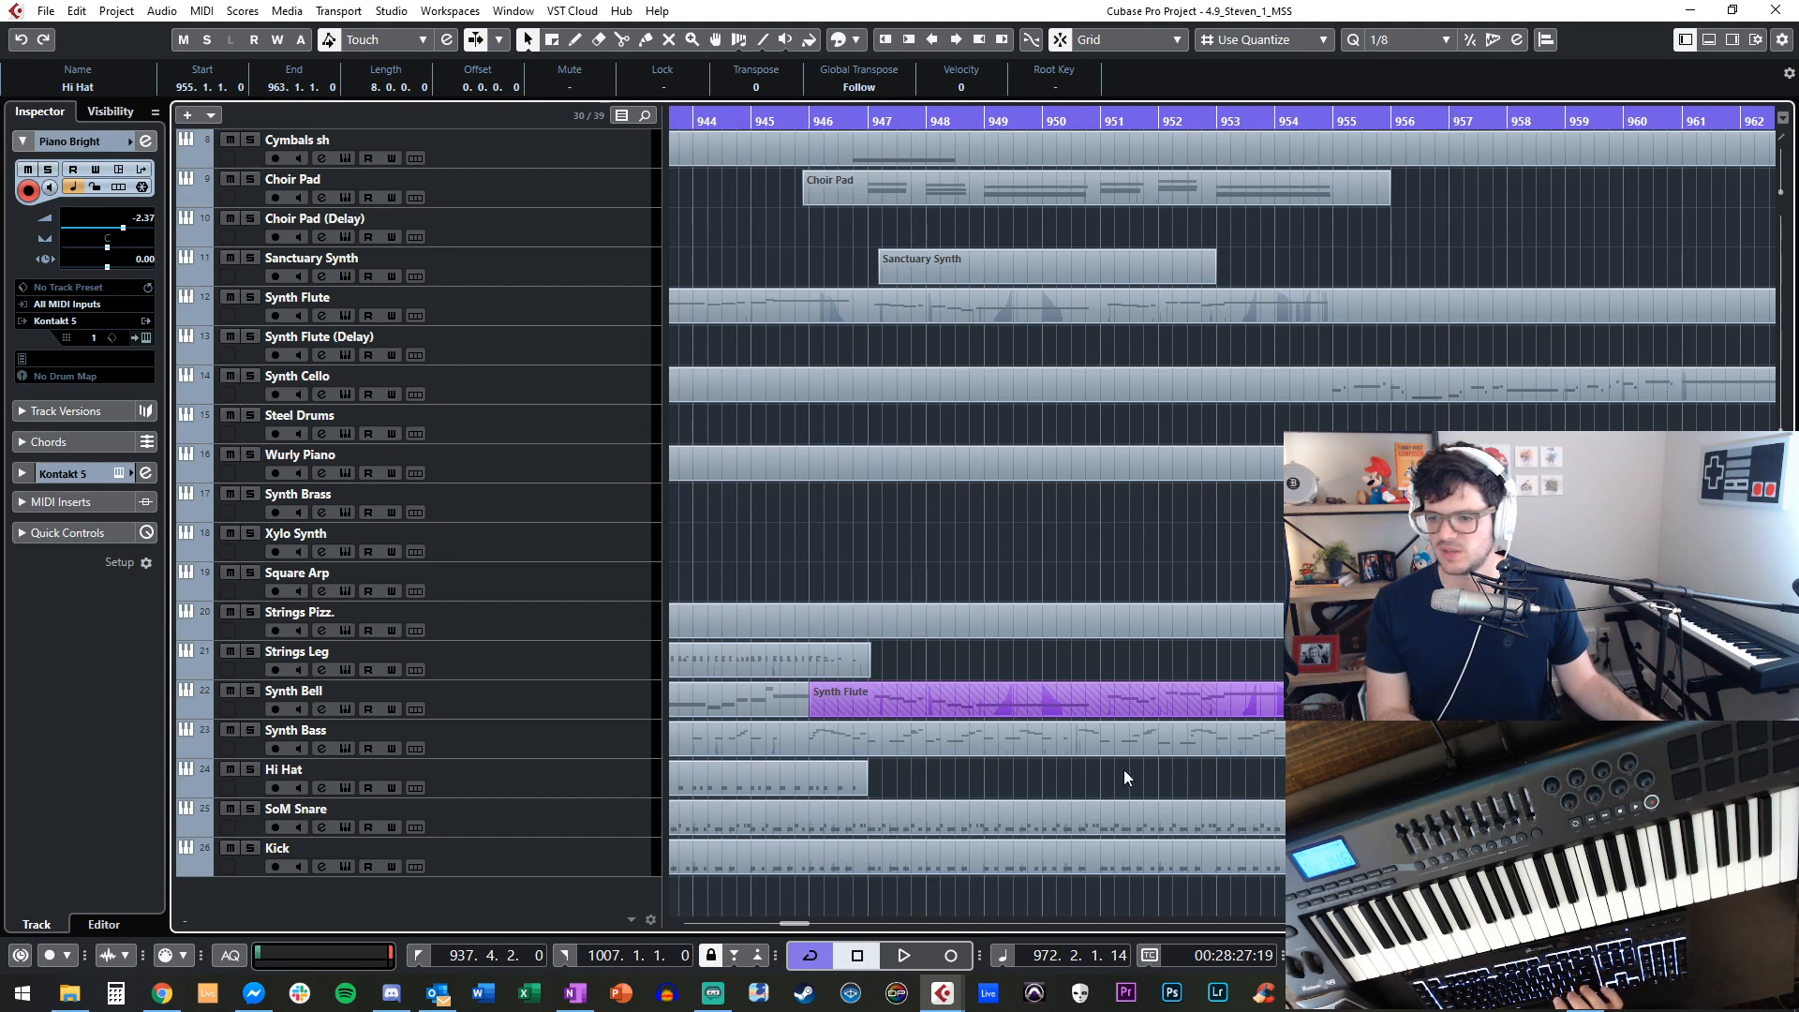
Delete the Hi Hat event of bars 937 to 939 and copy the following eight-bar Hi Hat event to bar 947.
scroll(1133, 768, left, 3)
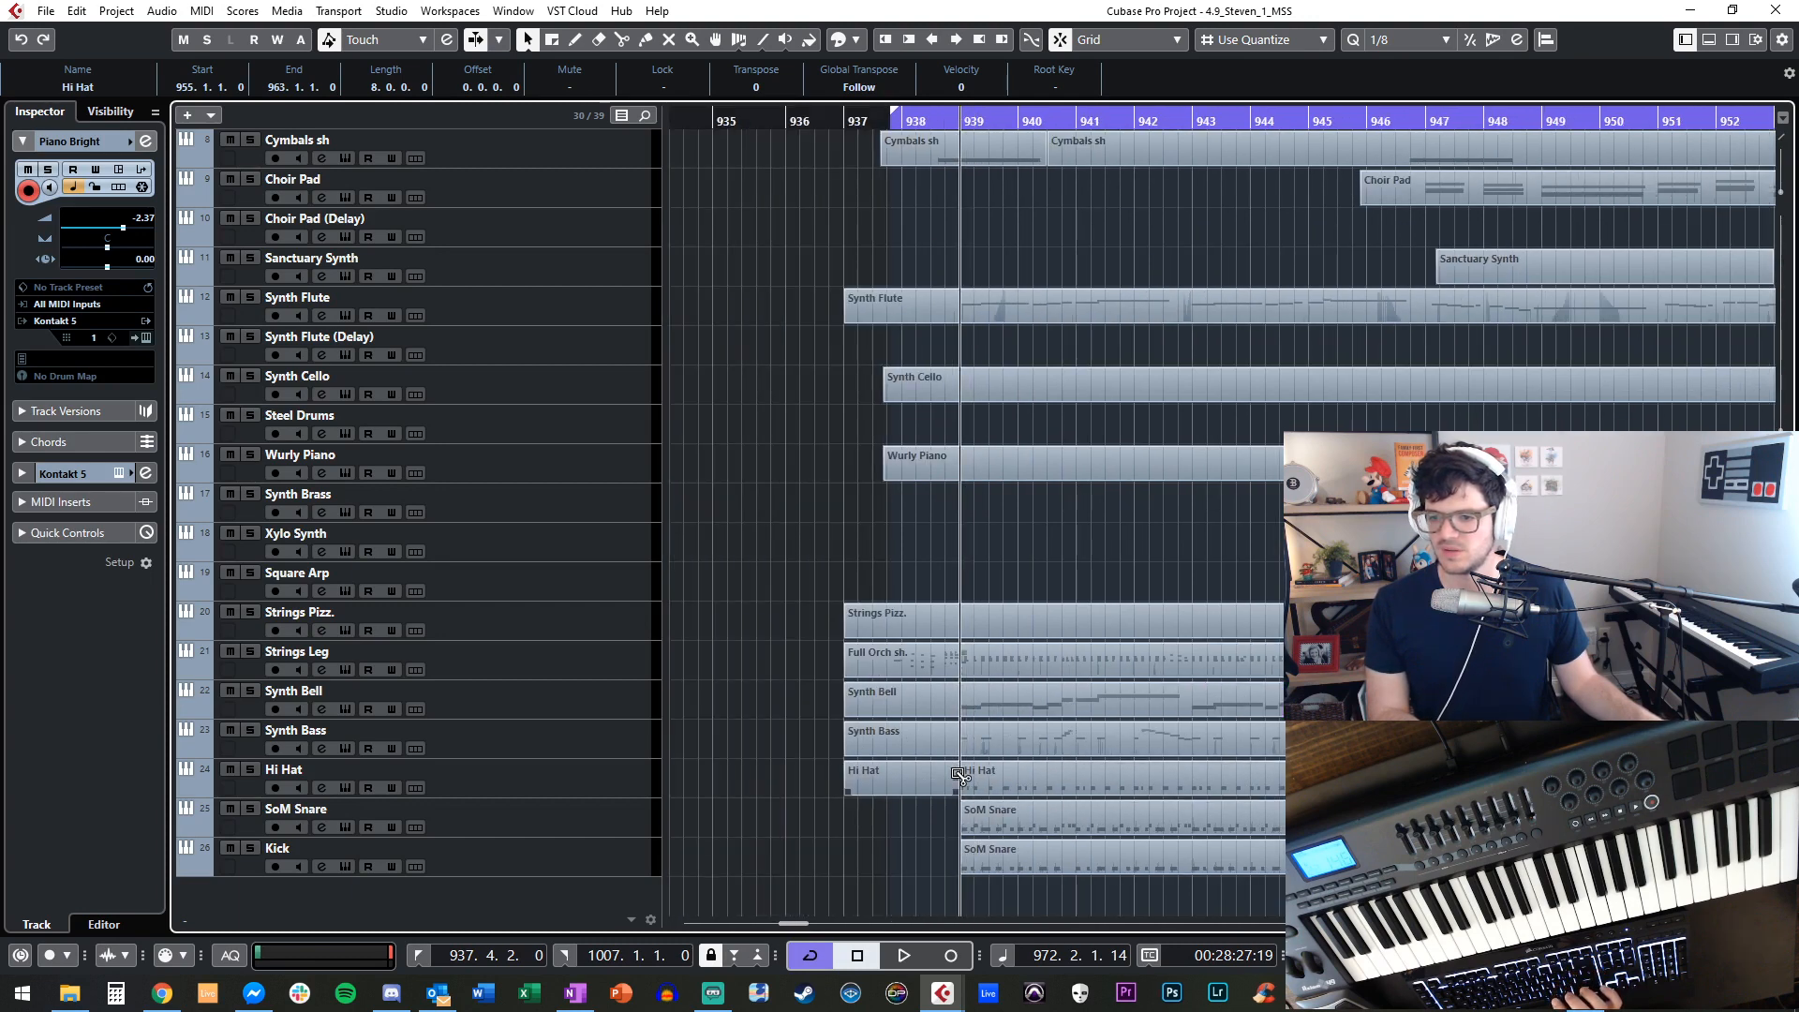
key(Delete)
click(1042, 780)
scroll(1041, 780, right, 2)
drag(1042, 780, 1507, 781)
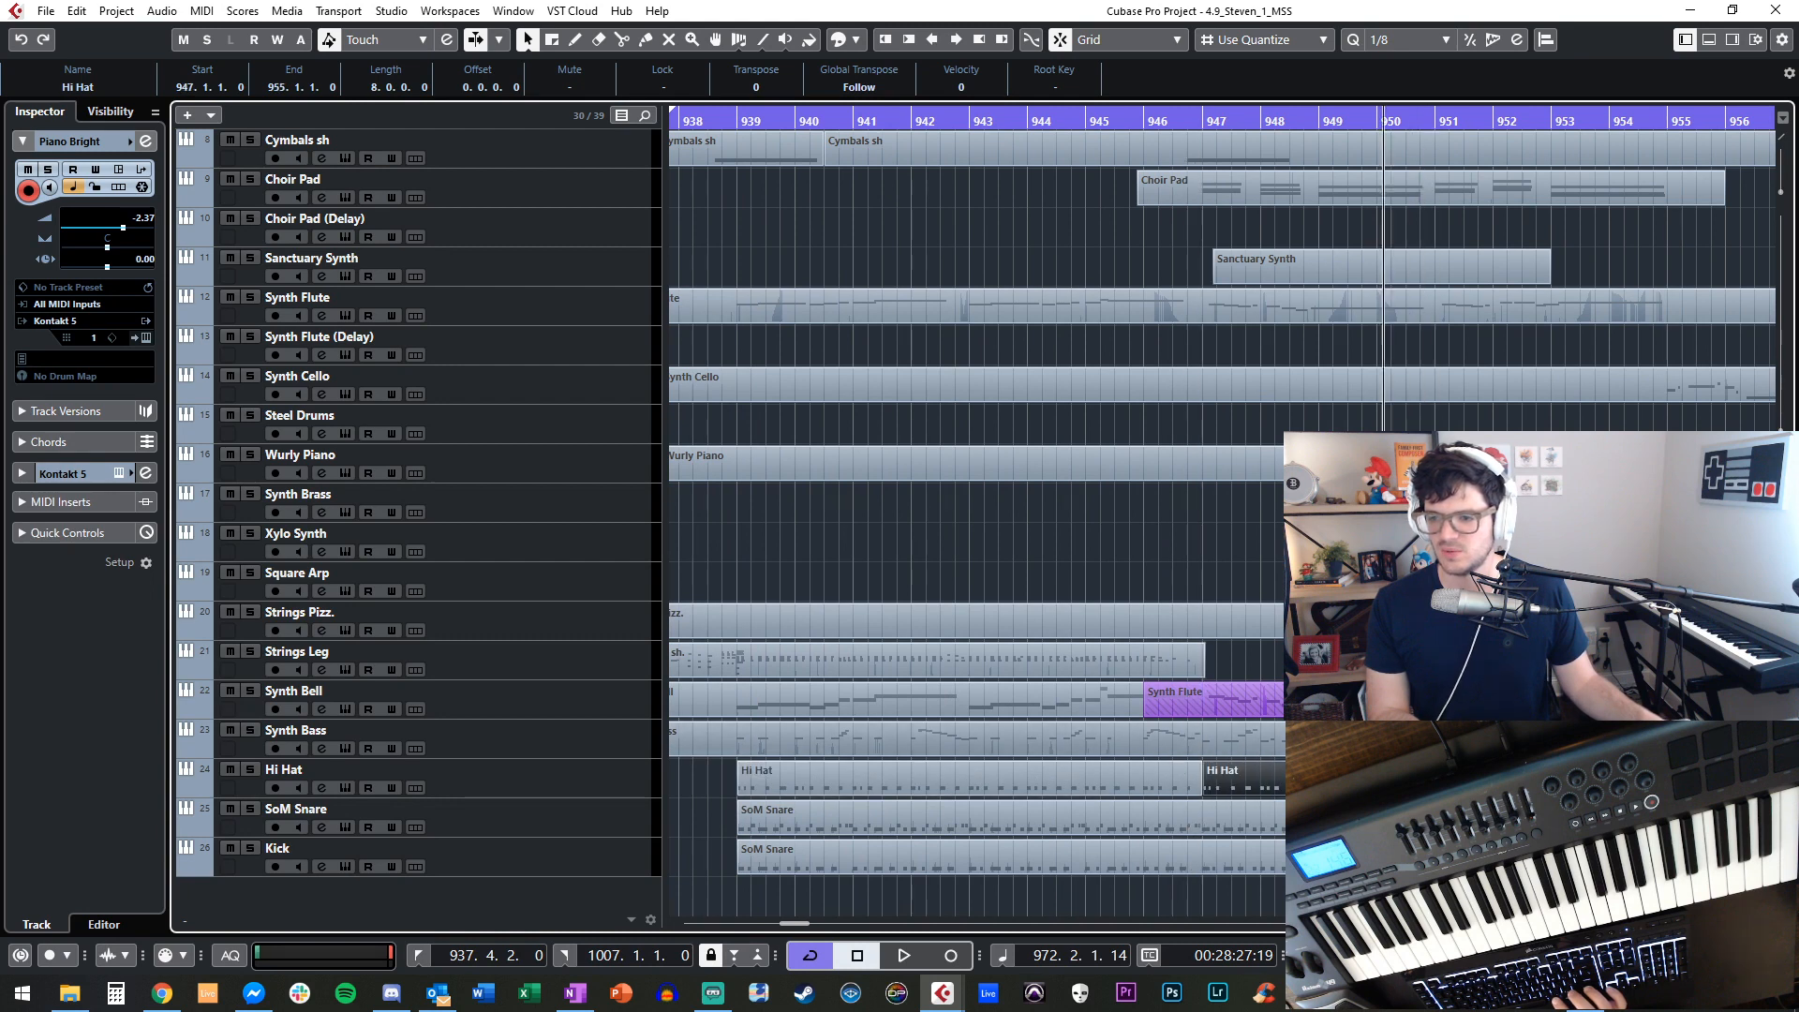
Audition the transition into section B from bar 946 with the timeline zoomed in around bar 947.
drag(1137, 124, 1138, 159)
key(space)
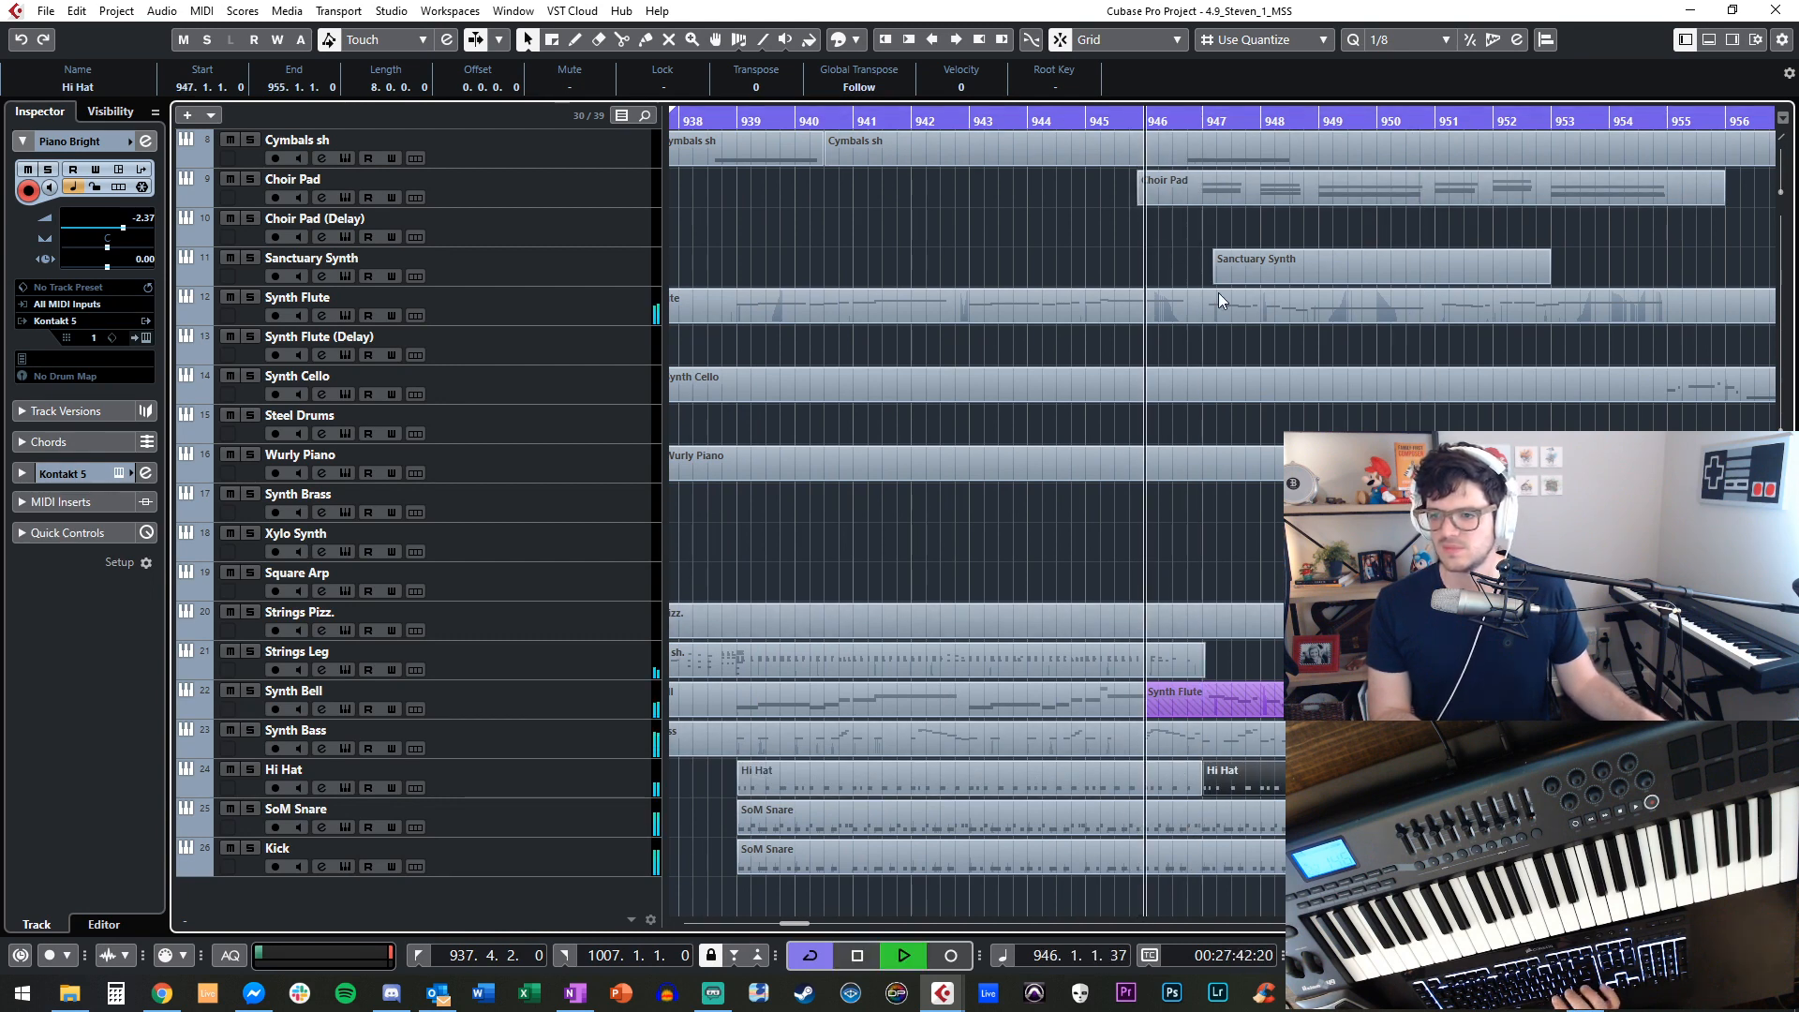
key(h)
key(h)
key(g)
key(g)
key(g)
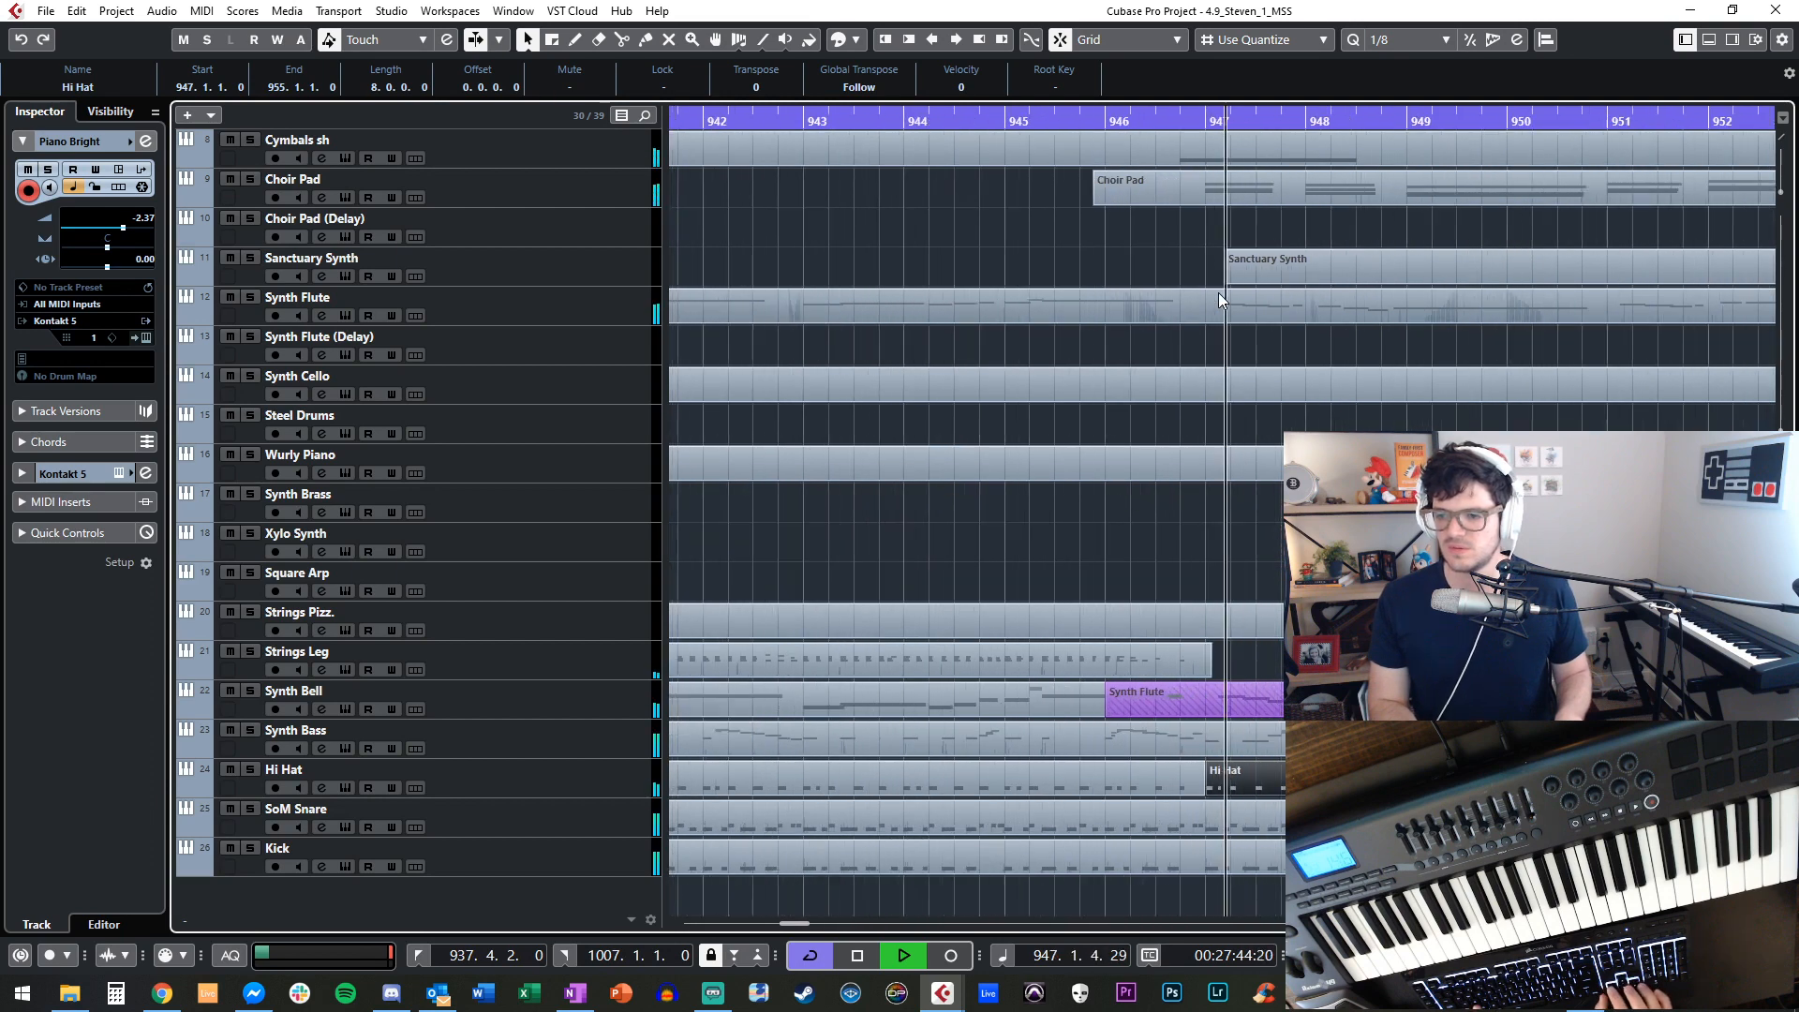
scroll(1212, 294, right, 5)
key(space)
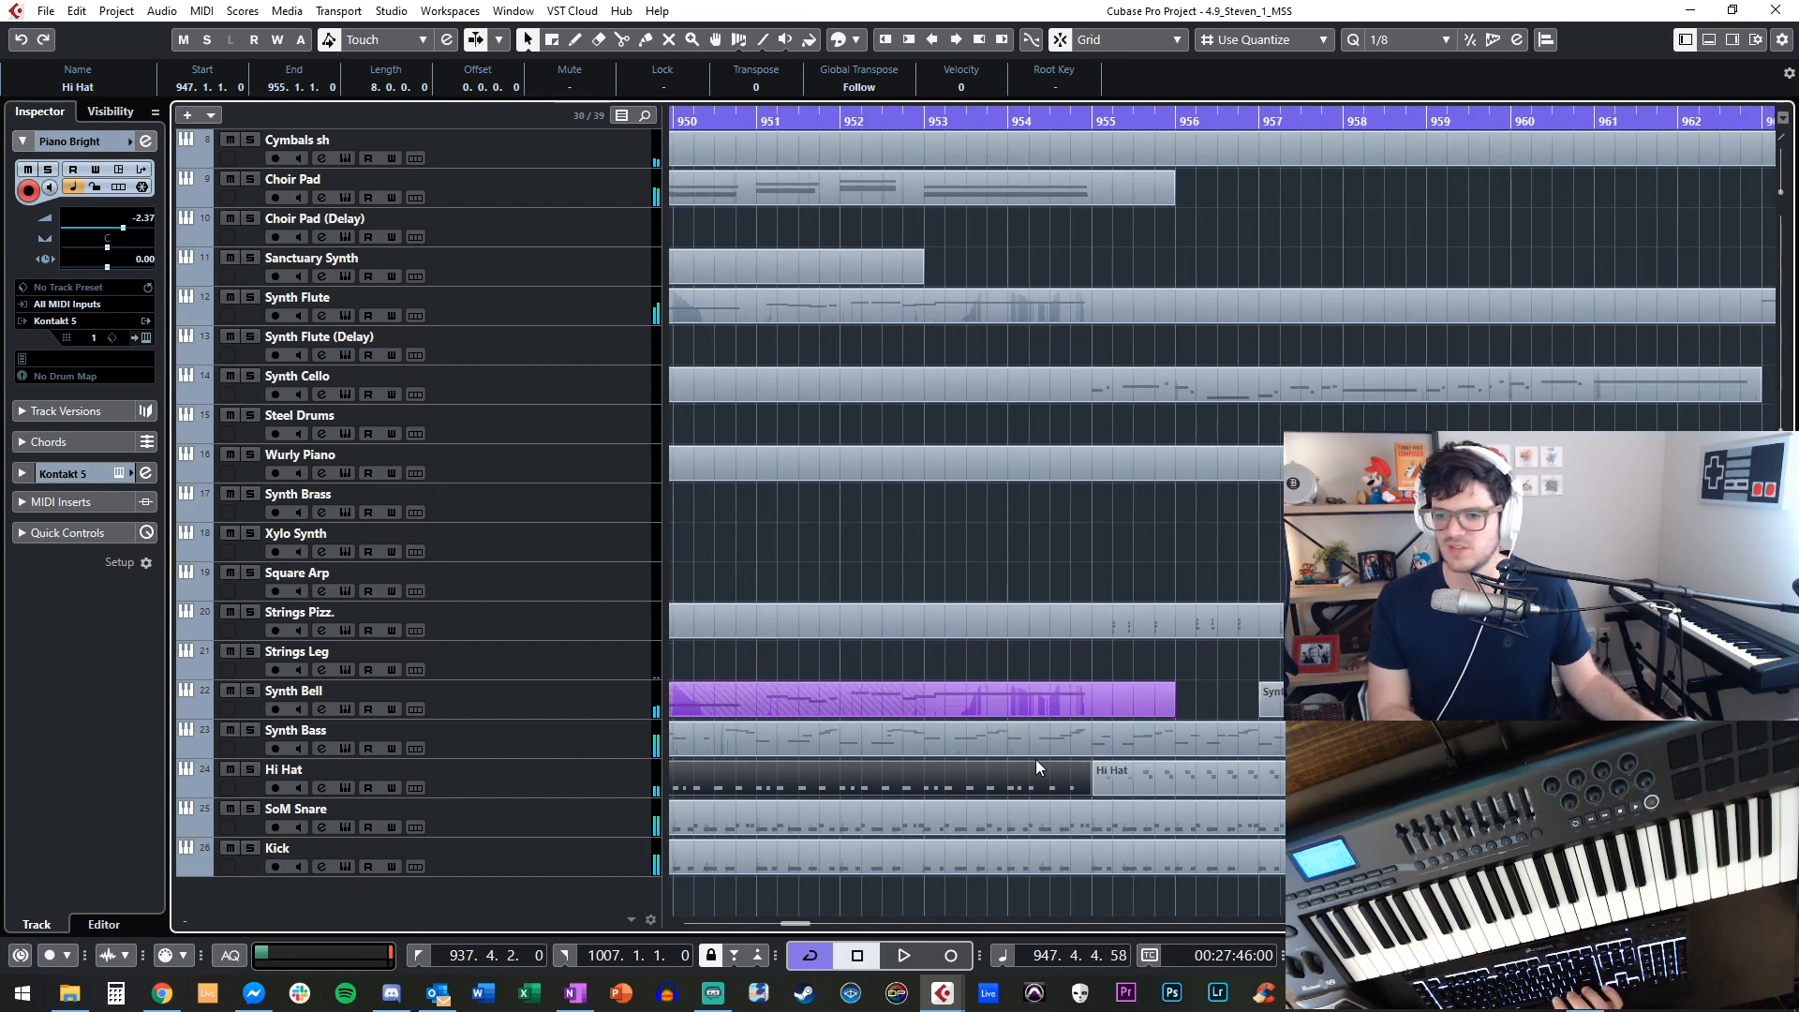
Advance the playhead past bar 949 and audition the transition into section C1 at bar 955.
click(1089, 662)
scroll(1015, 740, left, 4)
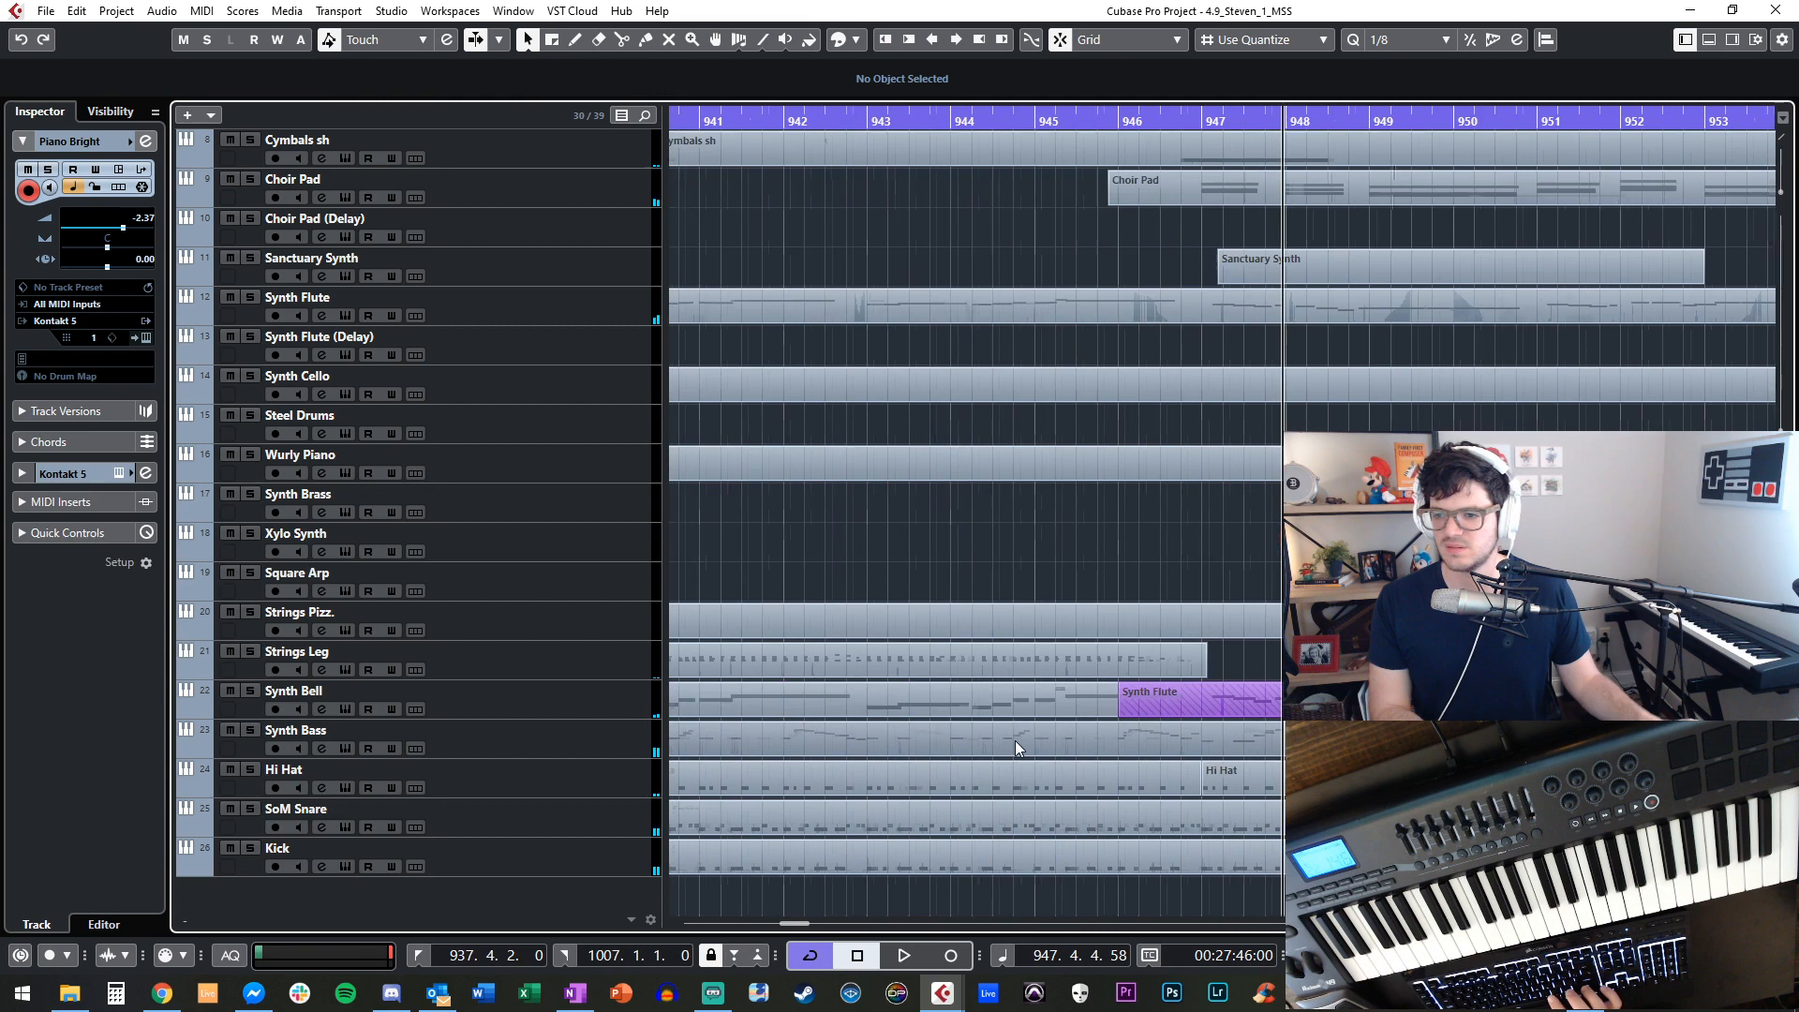
scroll(1121, 762, right, 5)
key(KP_Add)
key(KP_Add)
key(KP_Add)
key(KP_Add)
key(KP_Add)
key(KP_Add)
key(KP_Add)
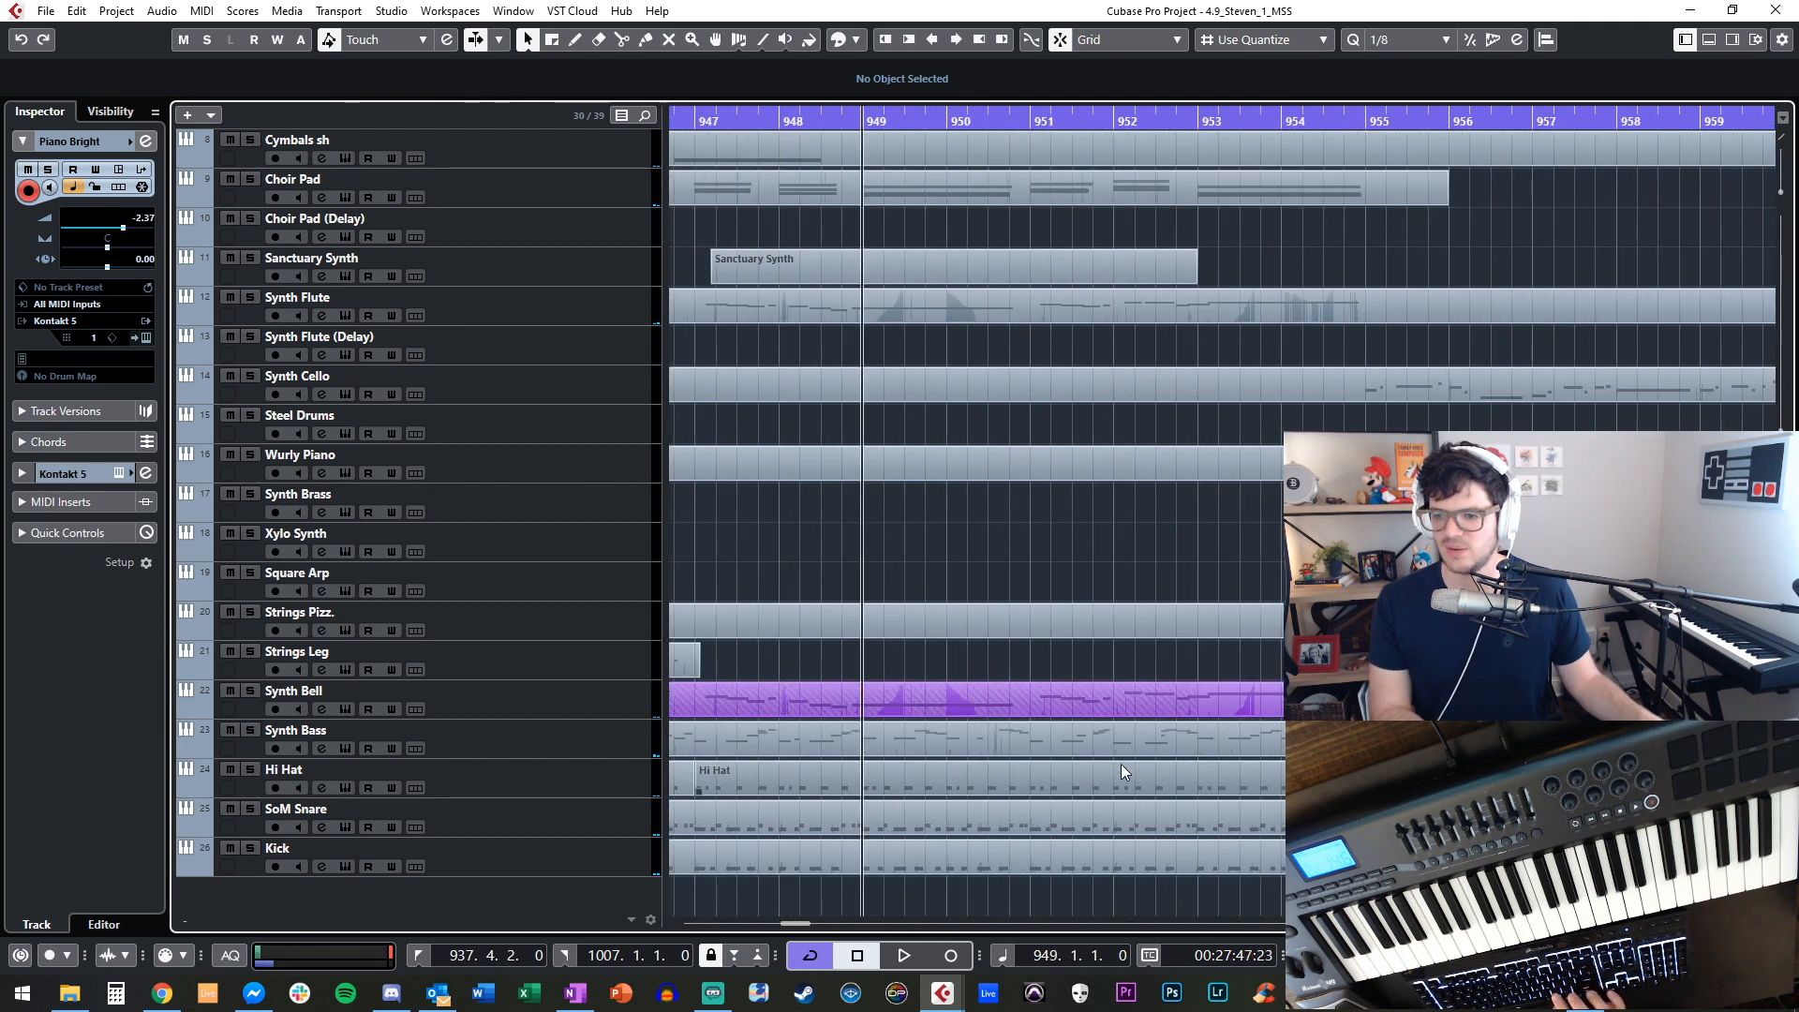
key(space)
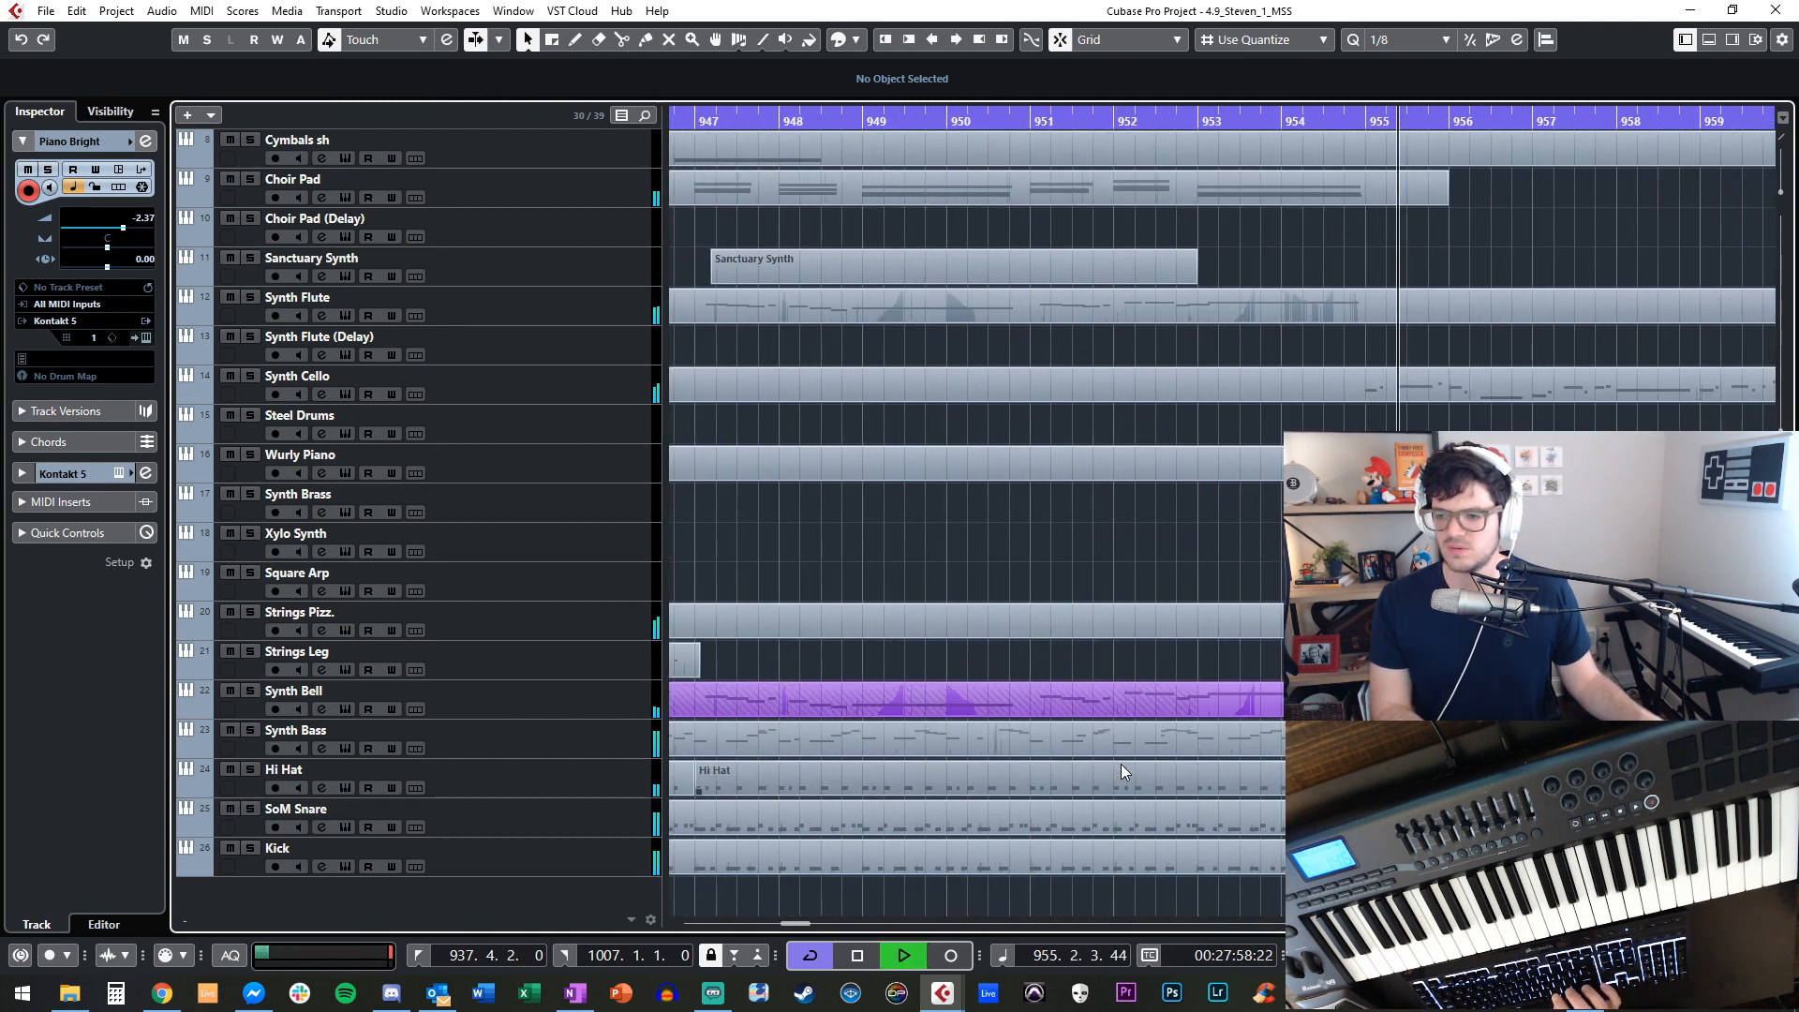
scroll(1120, 762, right, 1)
key(KP_Subtract)
key(KP_Subtract)
scroll(1121, 763, right, 1)
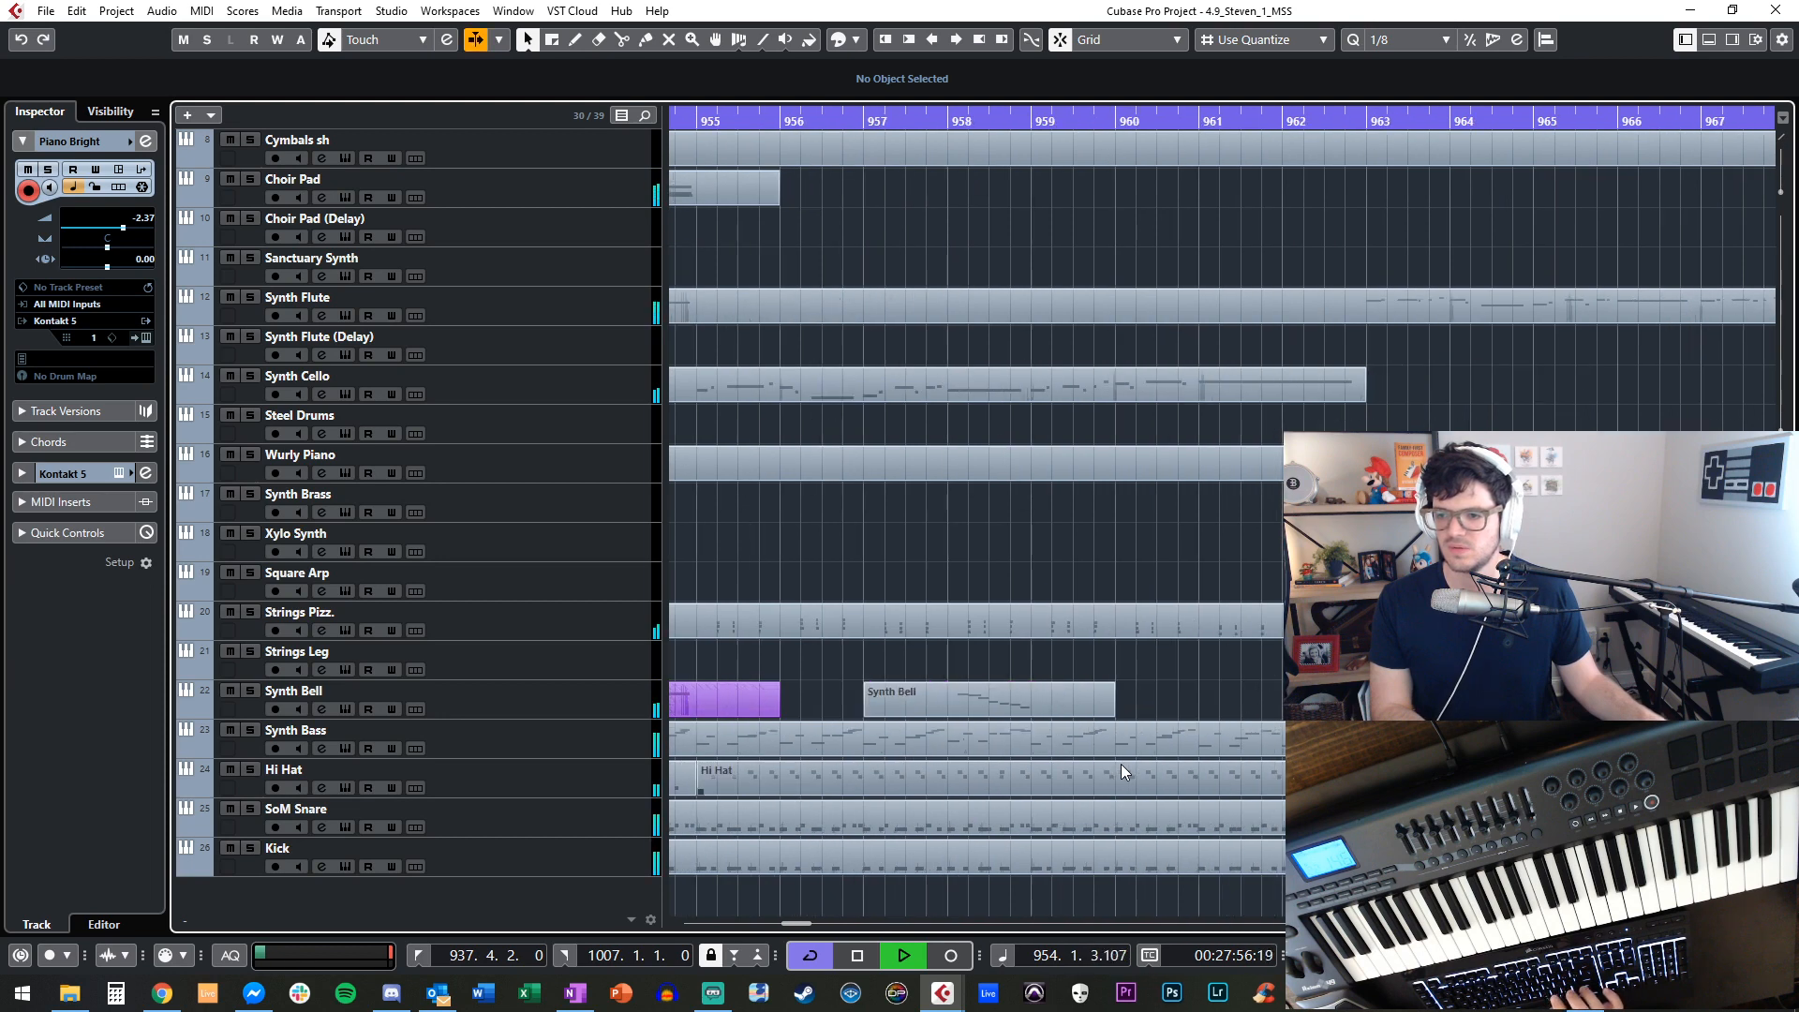
Select the Hi Hat event of bars 955 to 963 and replay the passage from bar 954 up to about bar 962.
click(1120, 790)
key(g)
key(g)
key(g)
key(g)
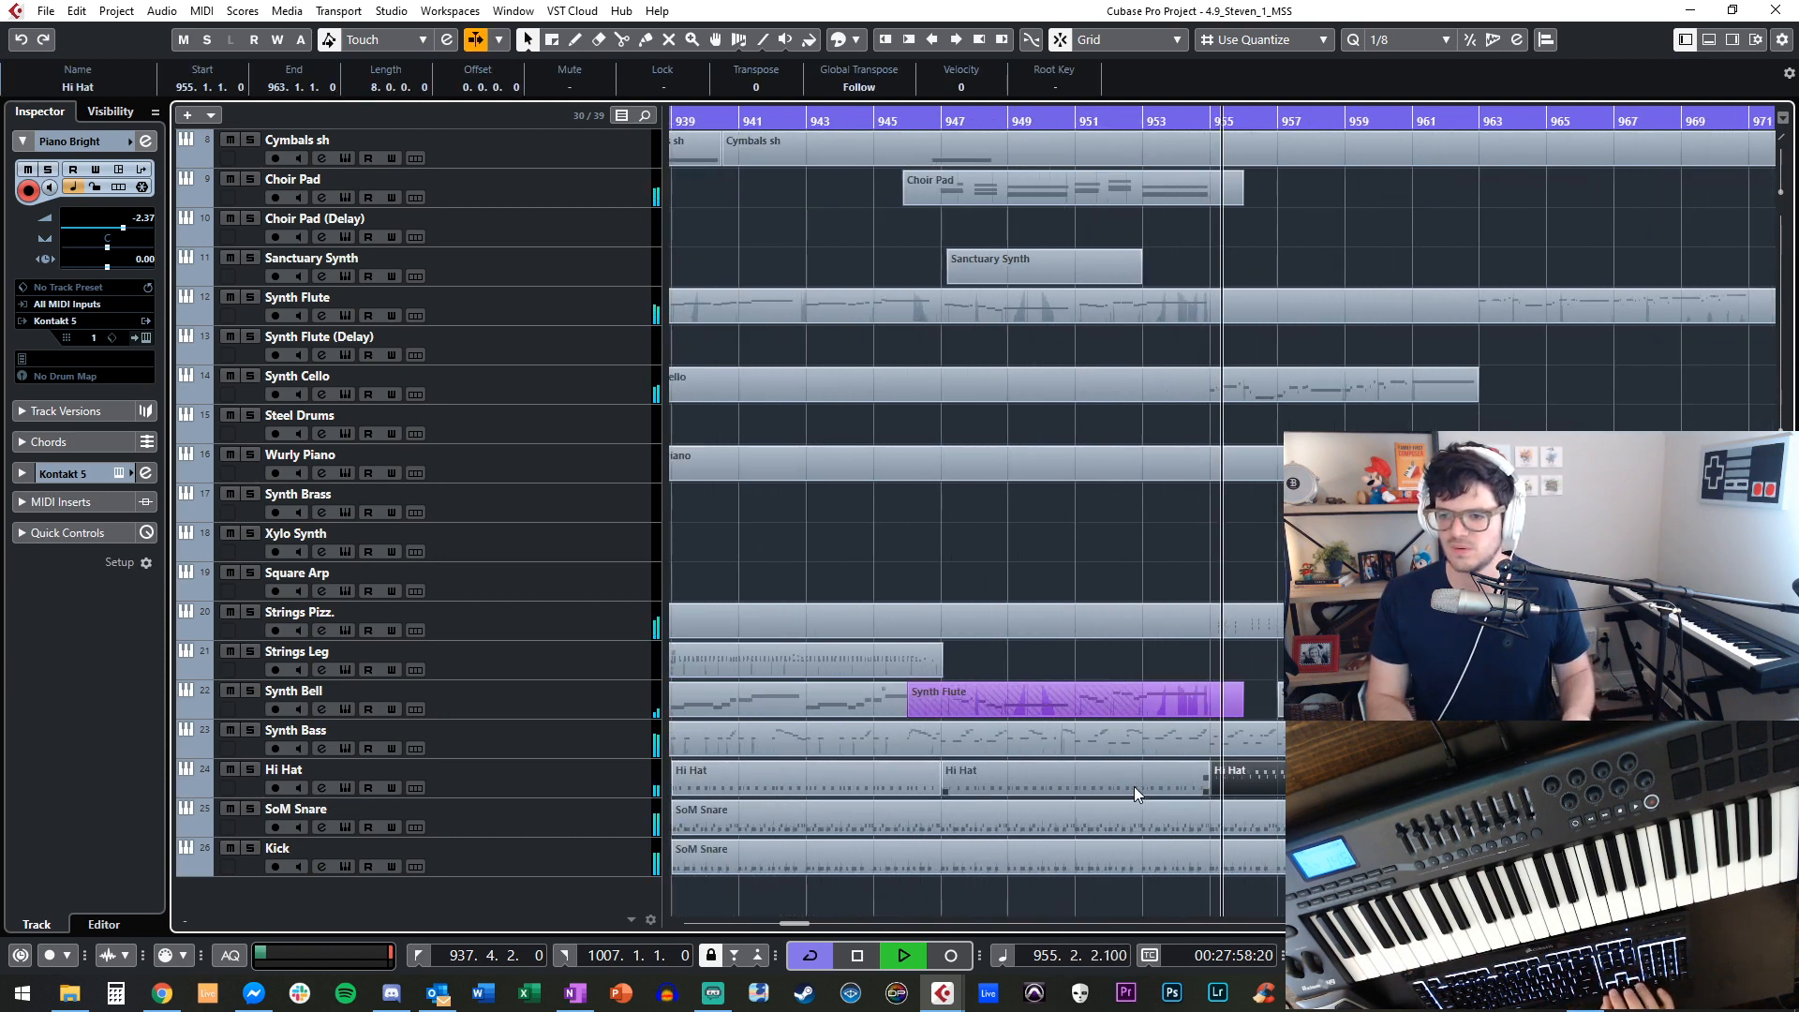
key(space)
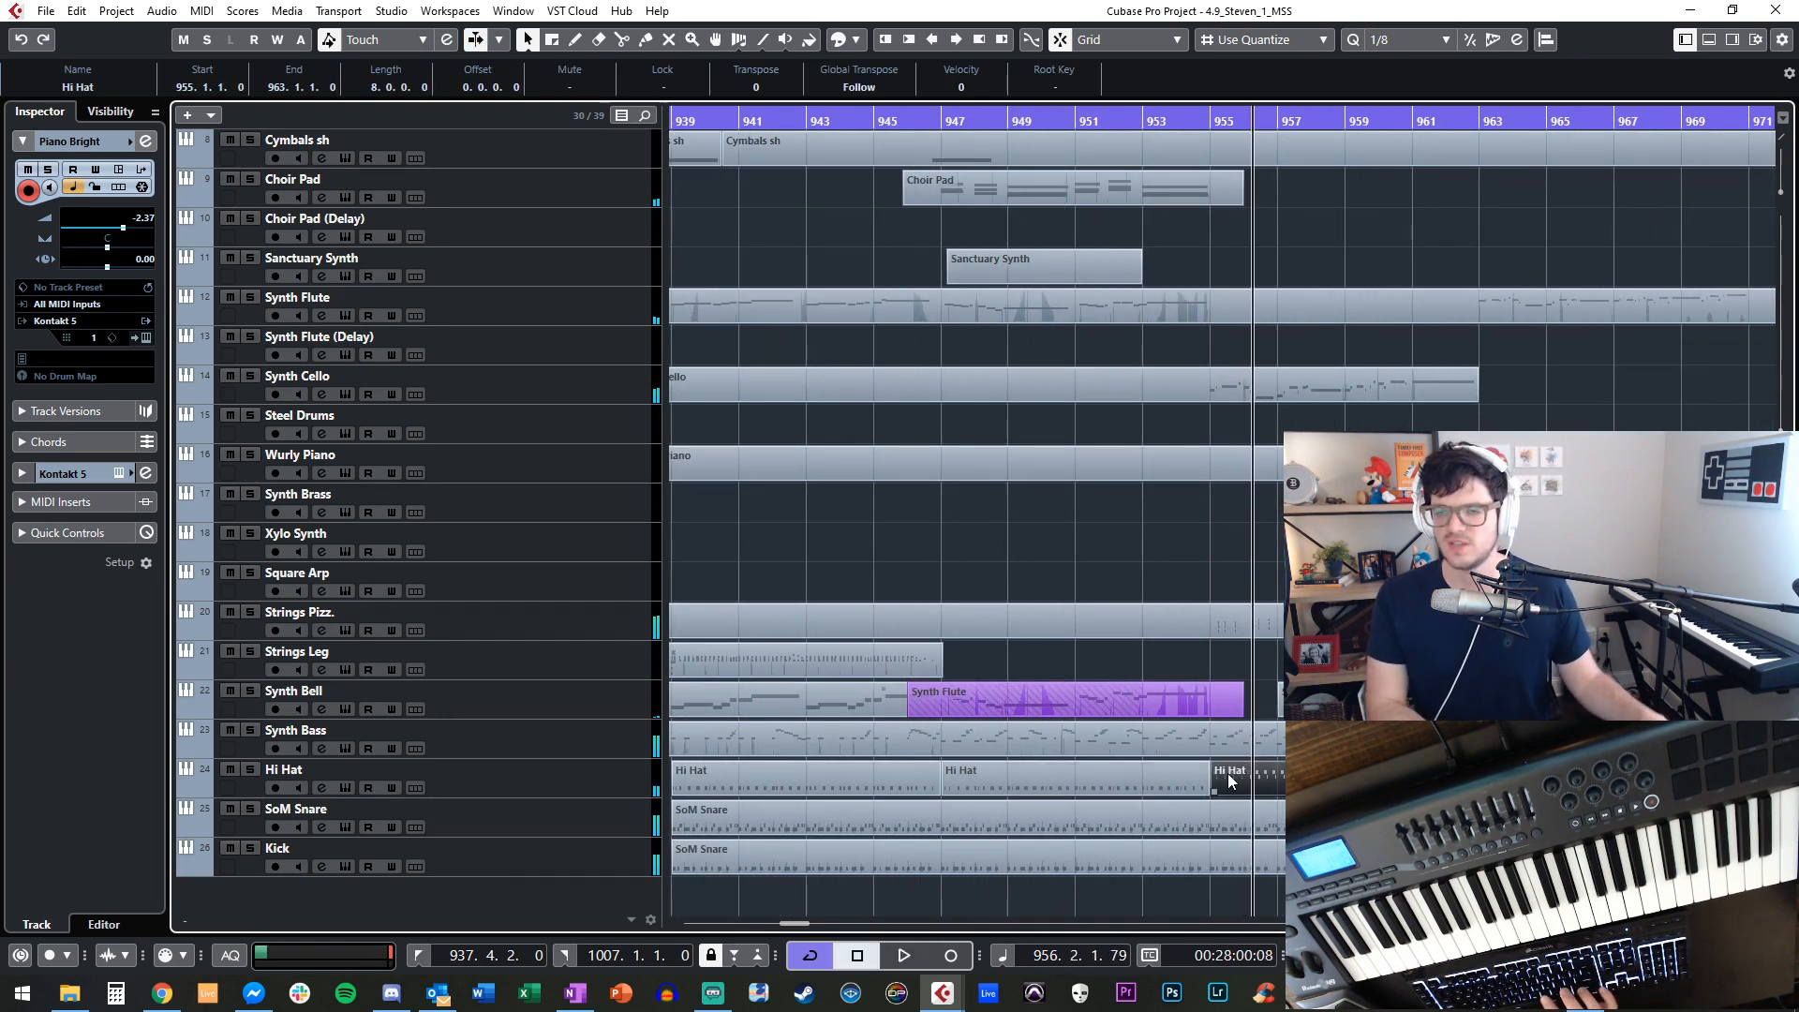
key(KP_Subtract)
key(KP_Subtract)
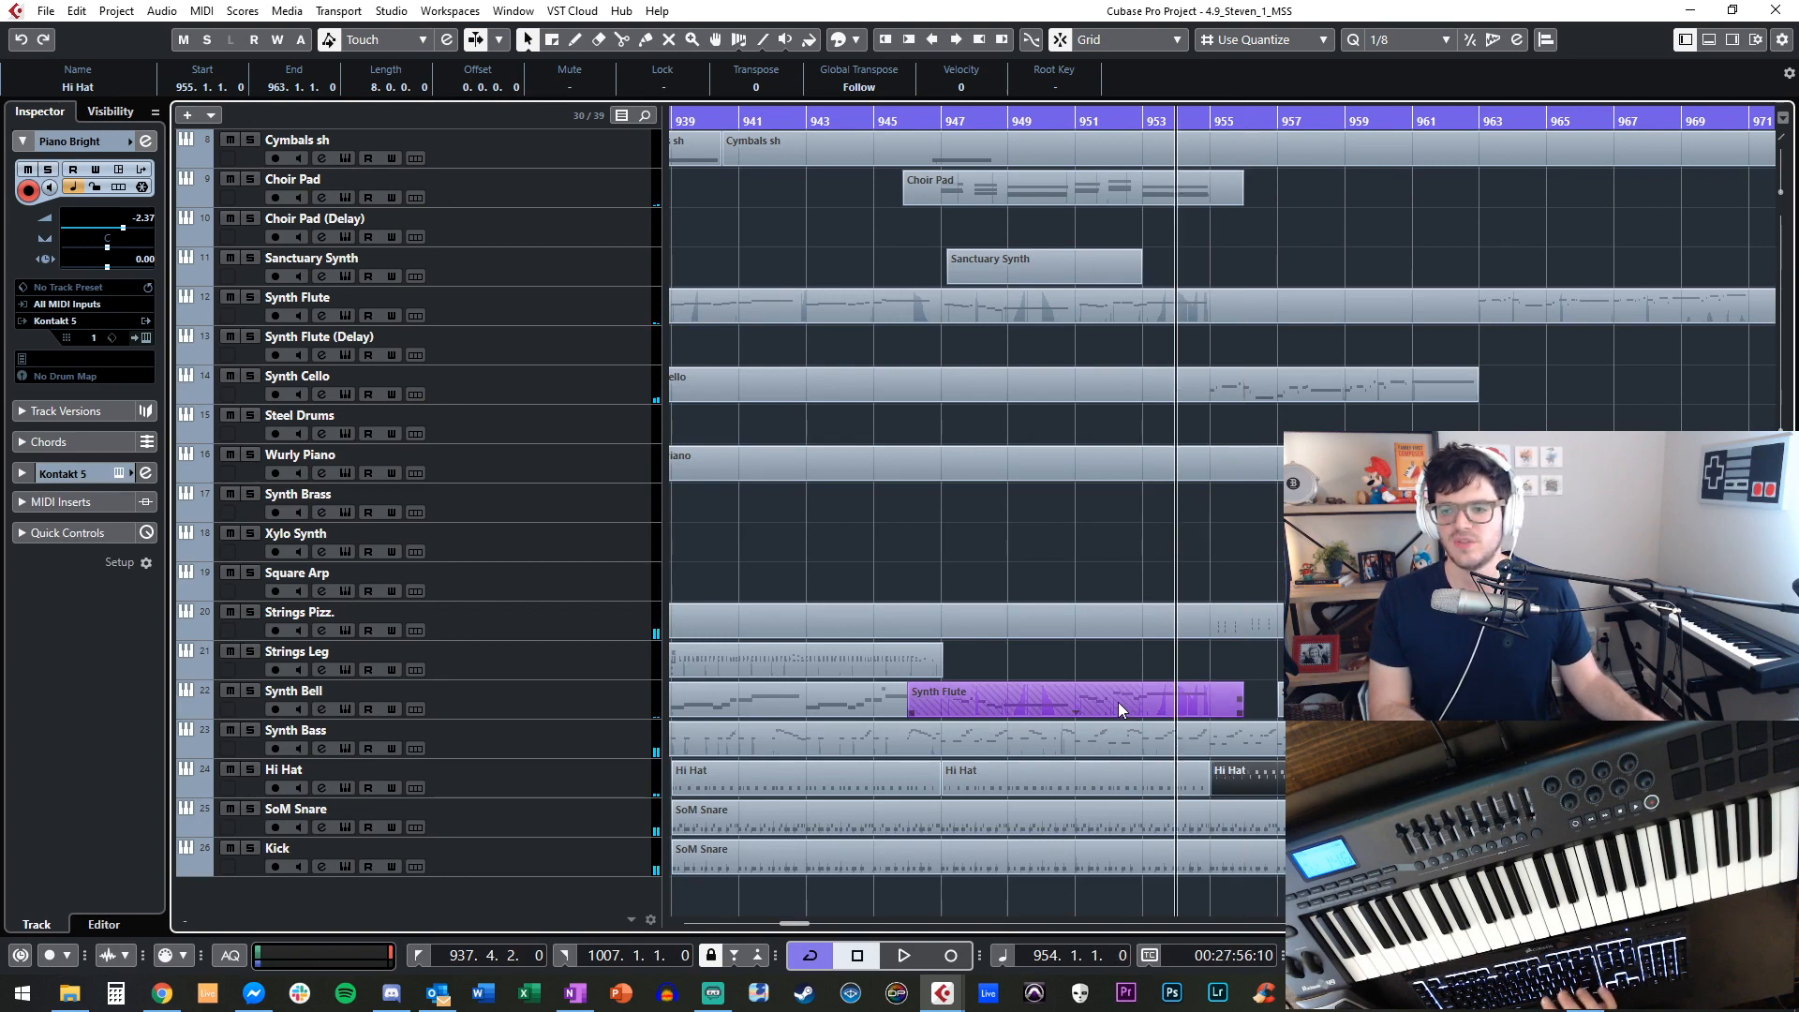
key(space)
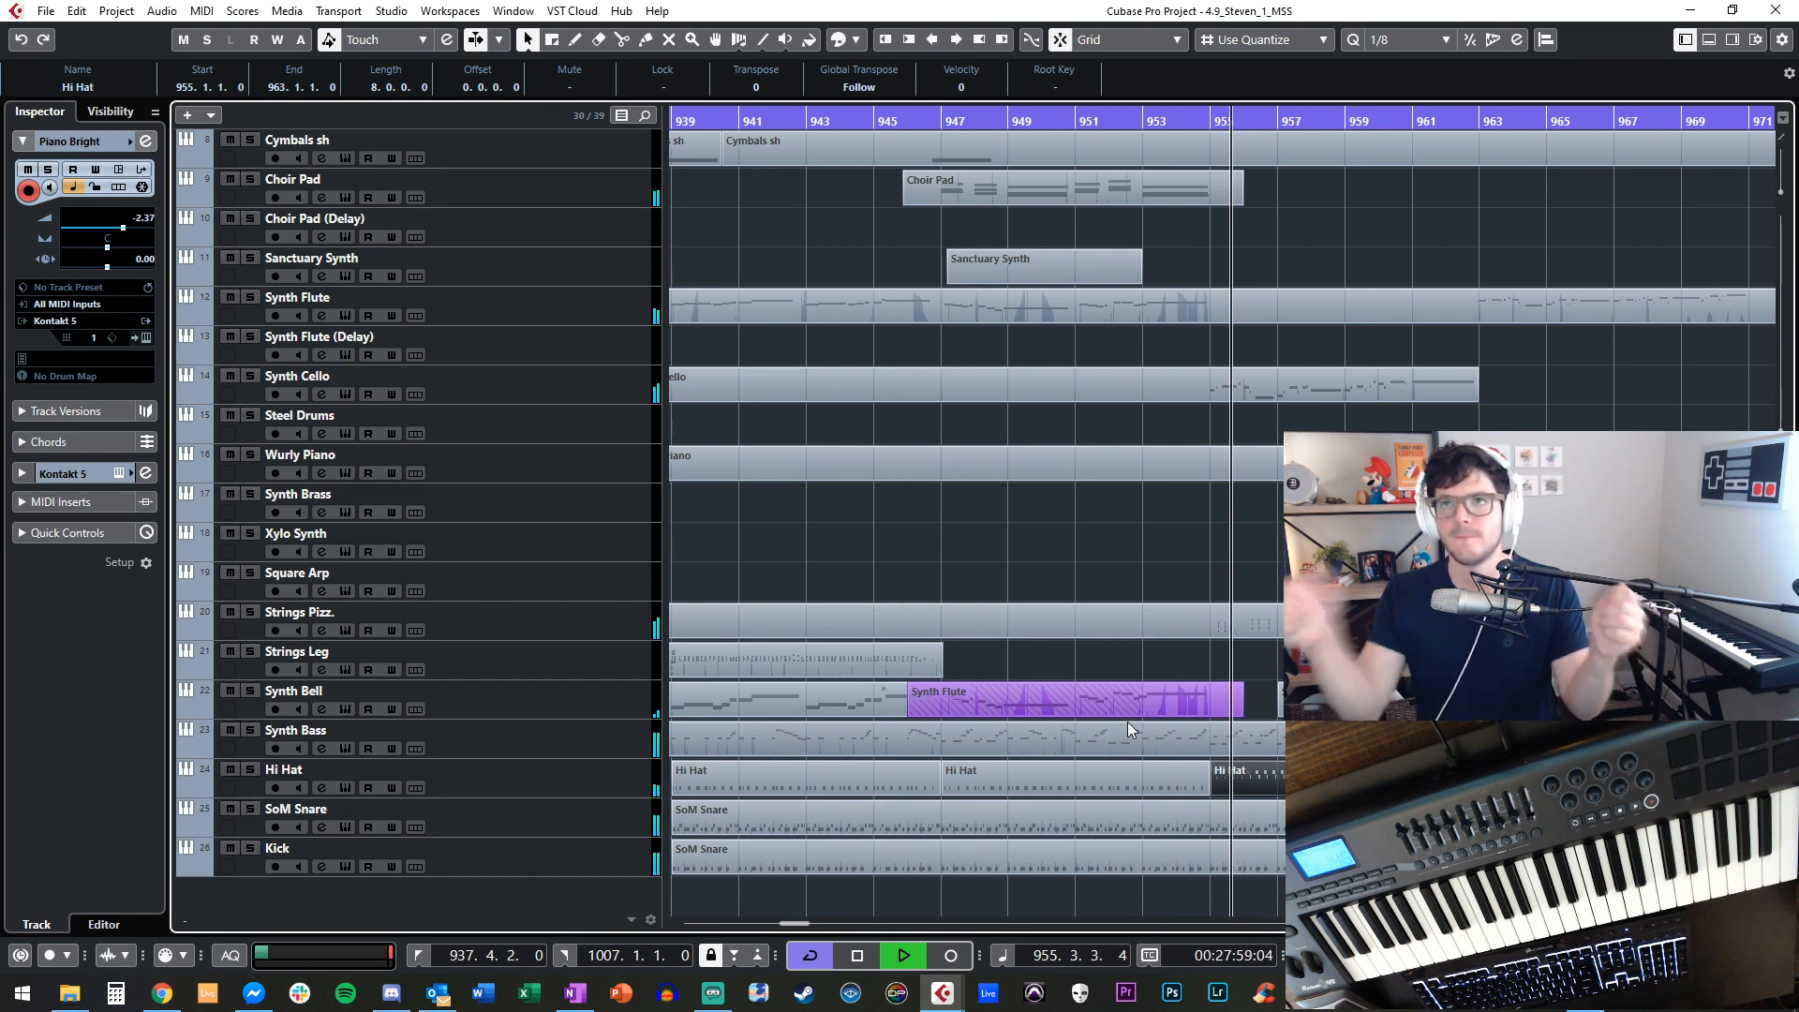
key(space)
key(space)
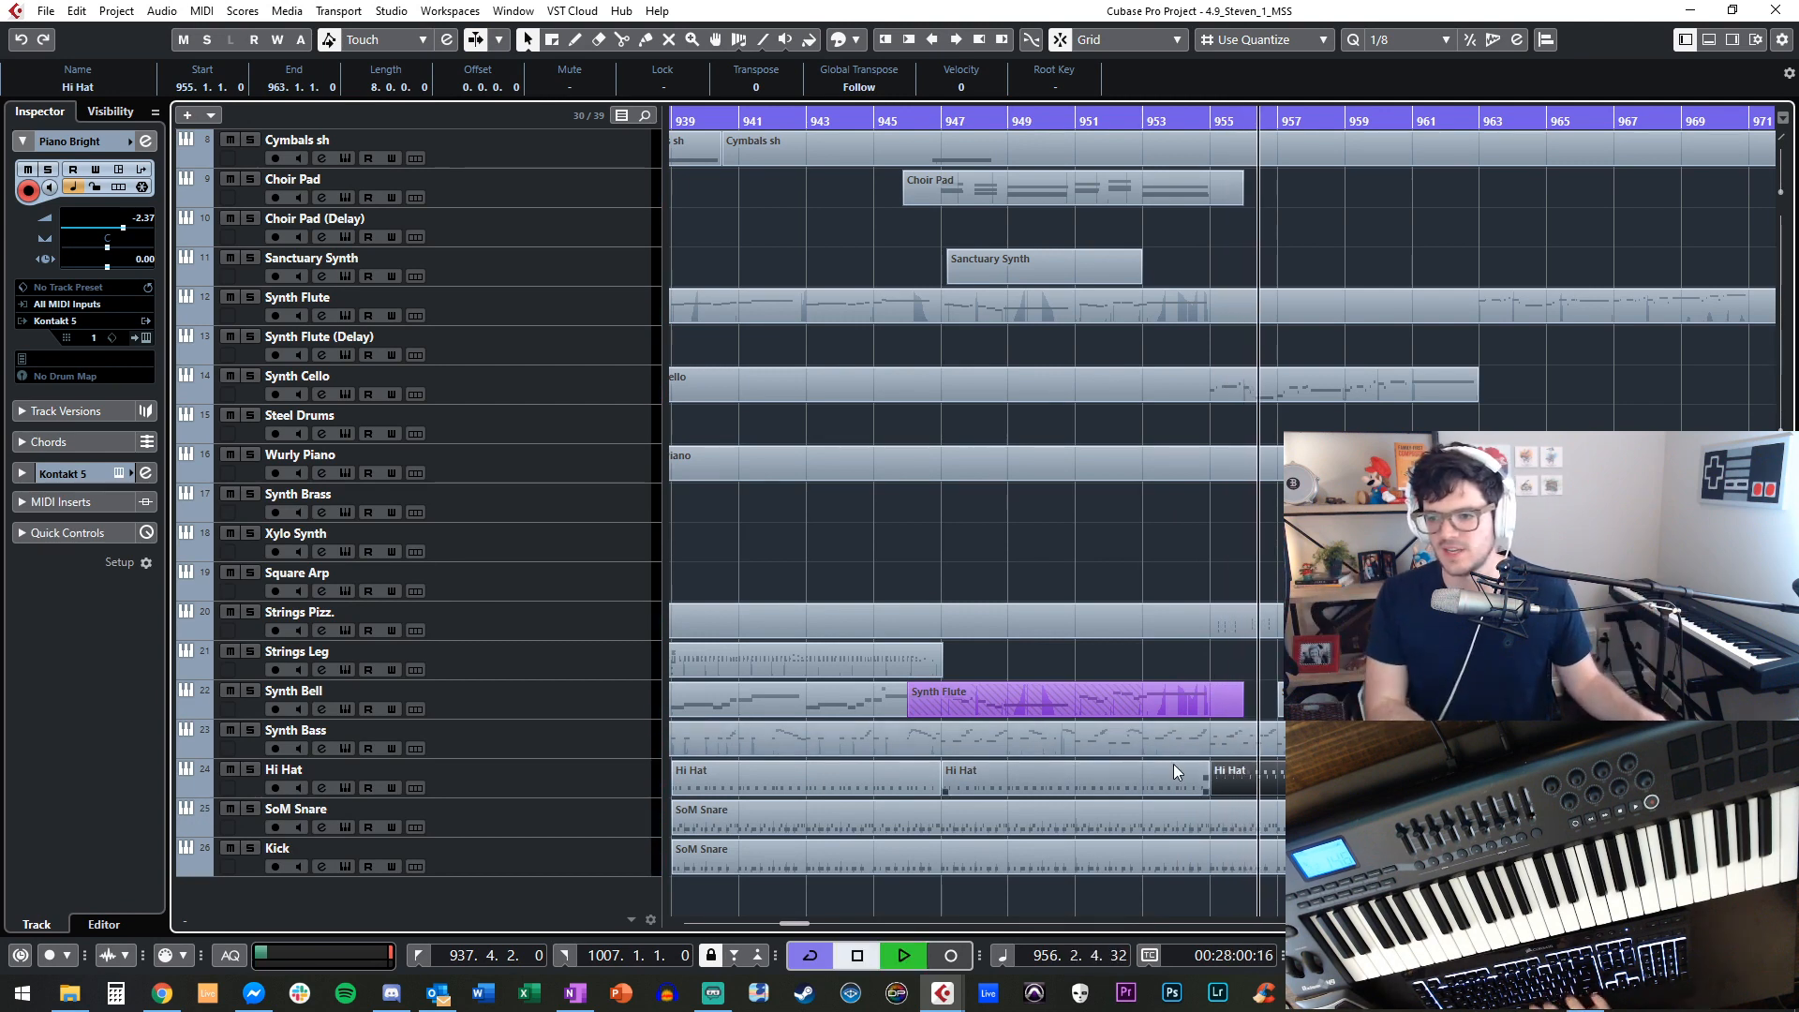
scroll(1173, 762, right, 3)
key(space)
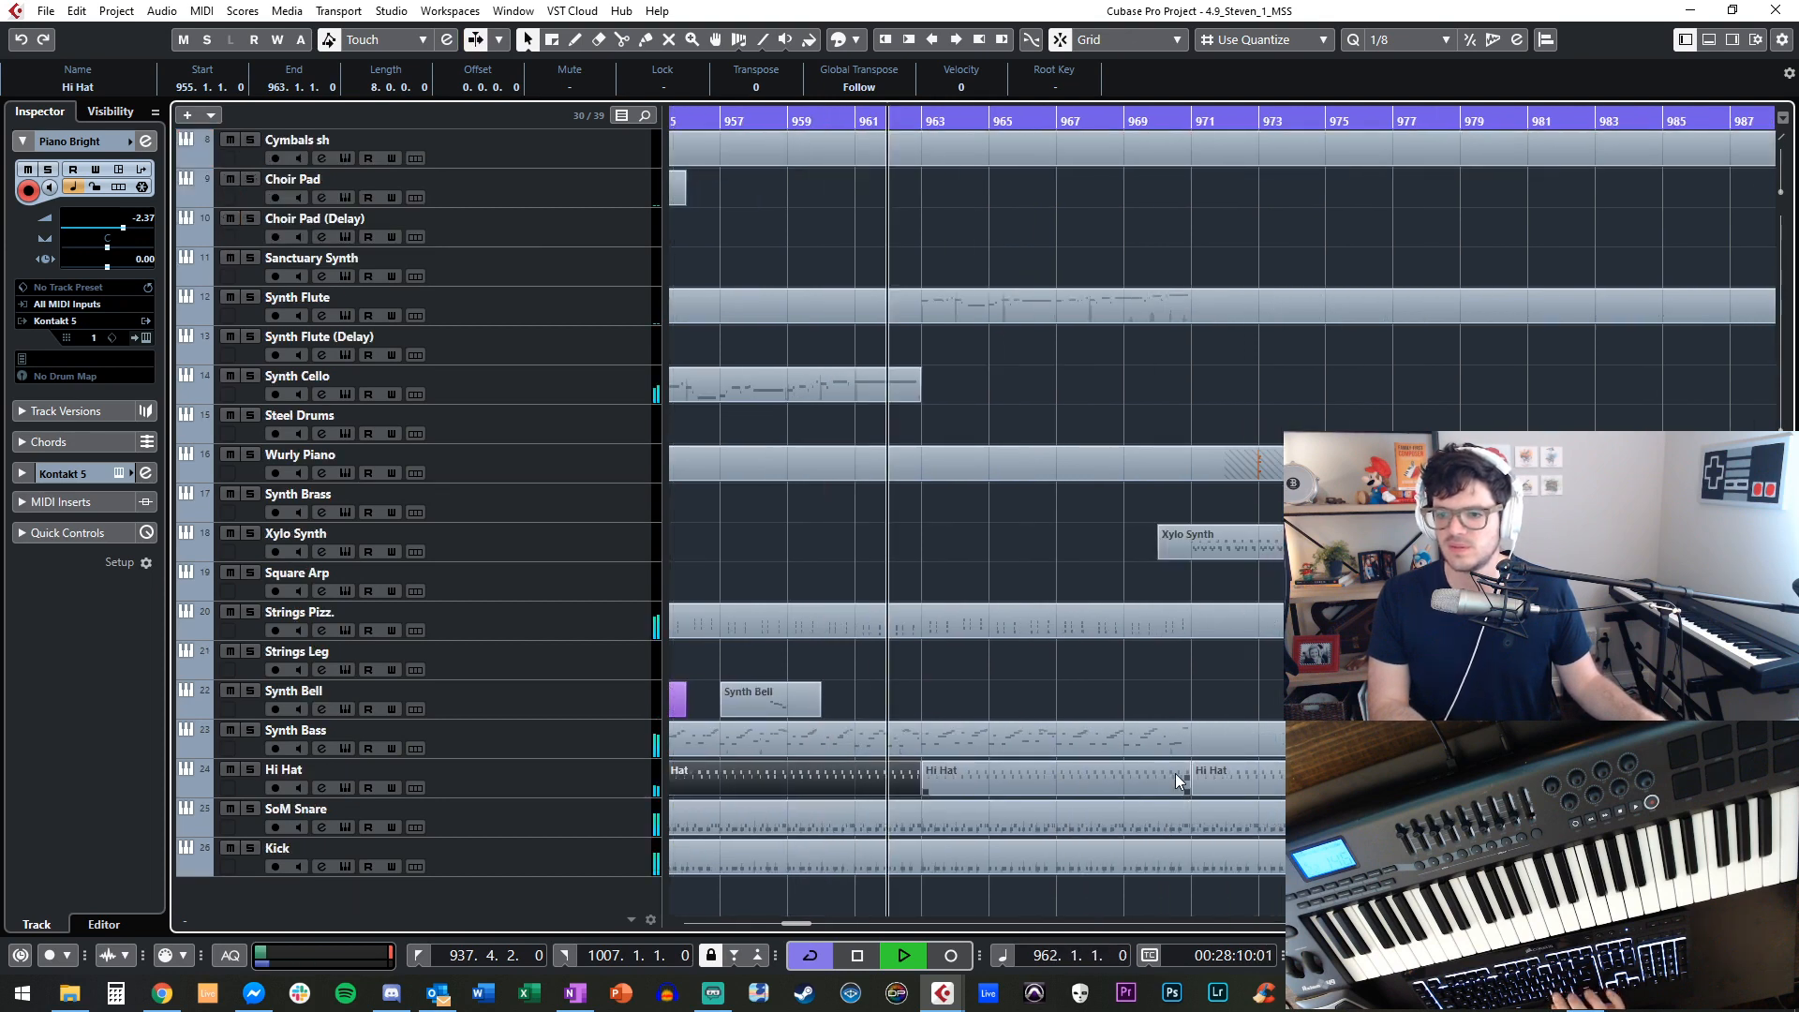
Delete the Hi Hat events from bar 971 through the end of section D and stop playback.
click(1223, 784)
key(Delete)
click(1311, 784)
key(Delete)
scroll(1340, 784, right, 3)
click(1340, 783)
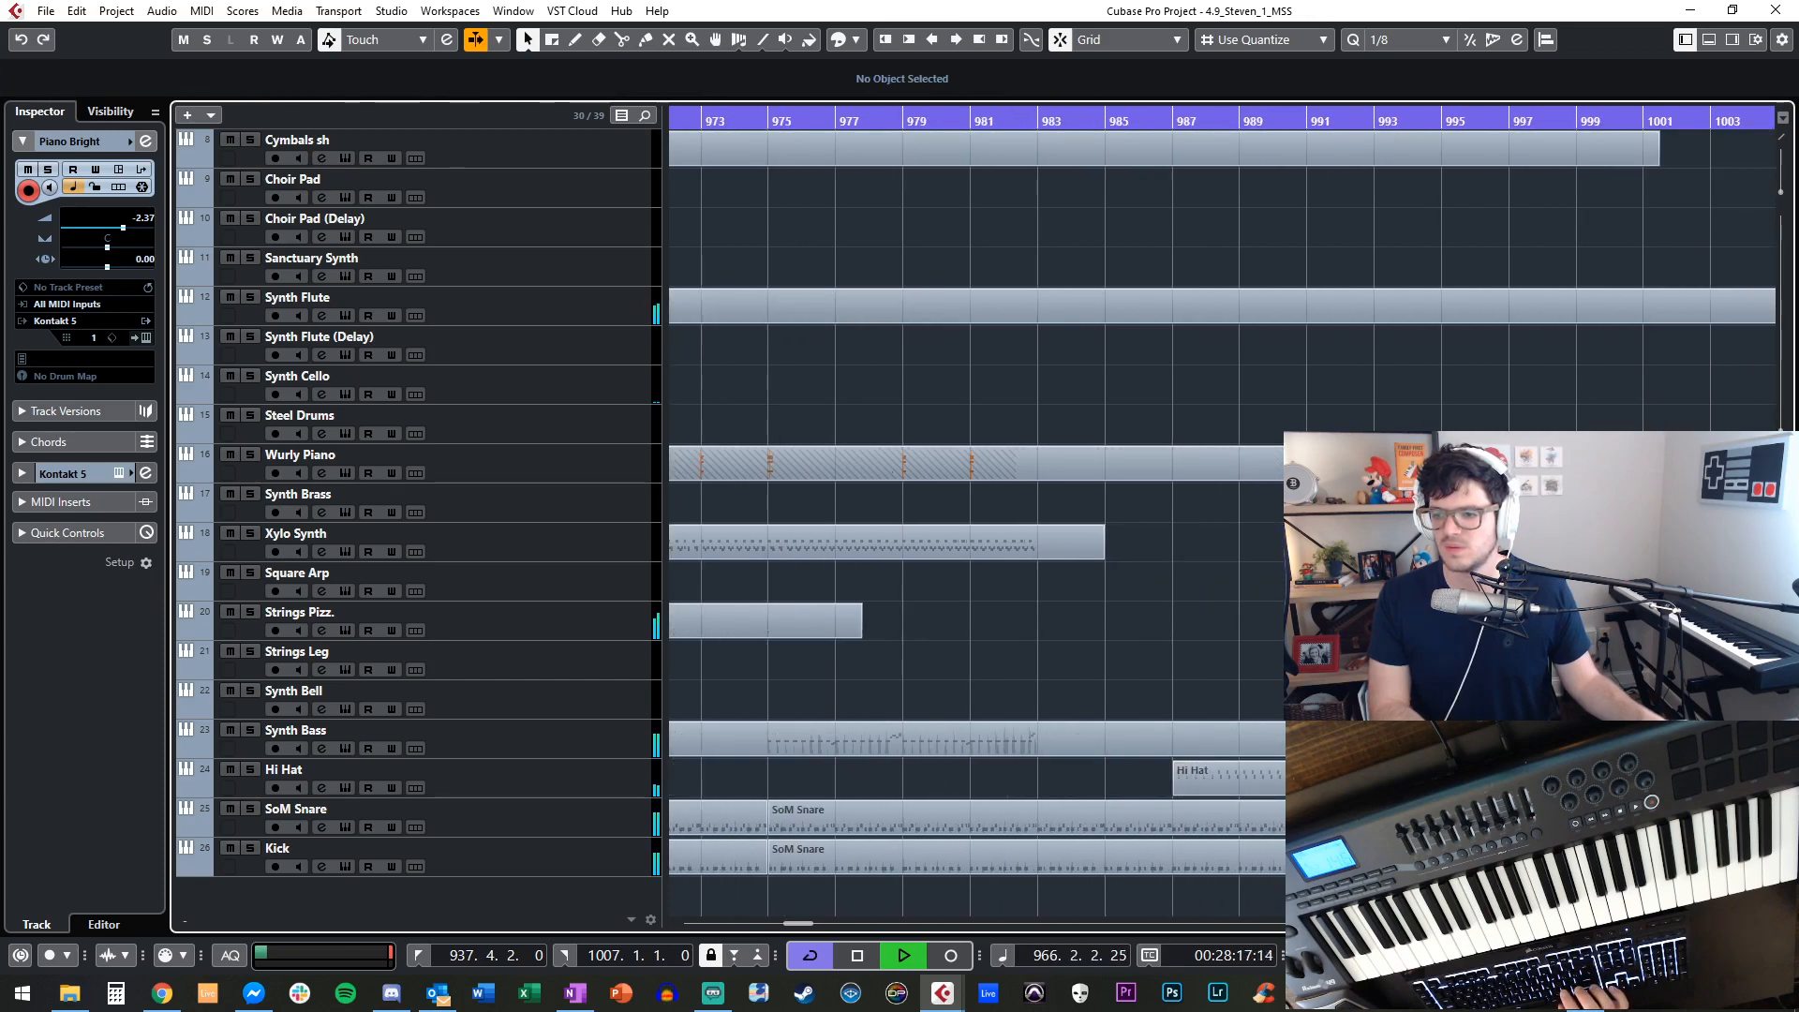
key(Delete)
key(space)
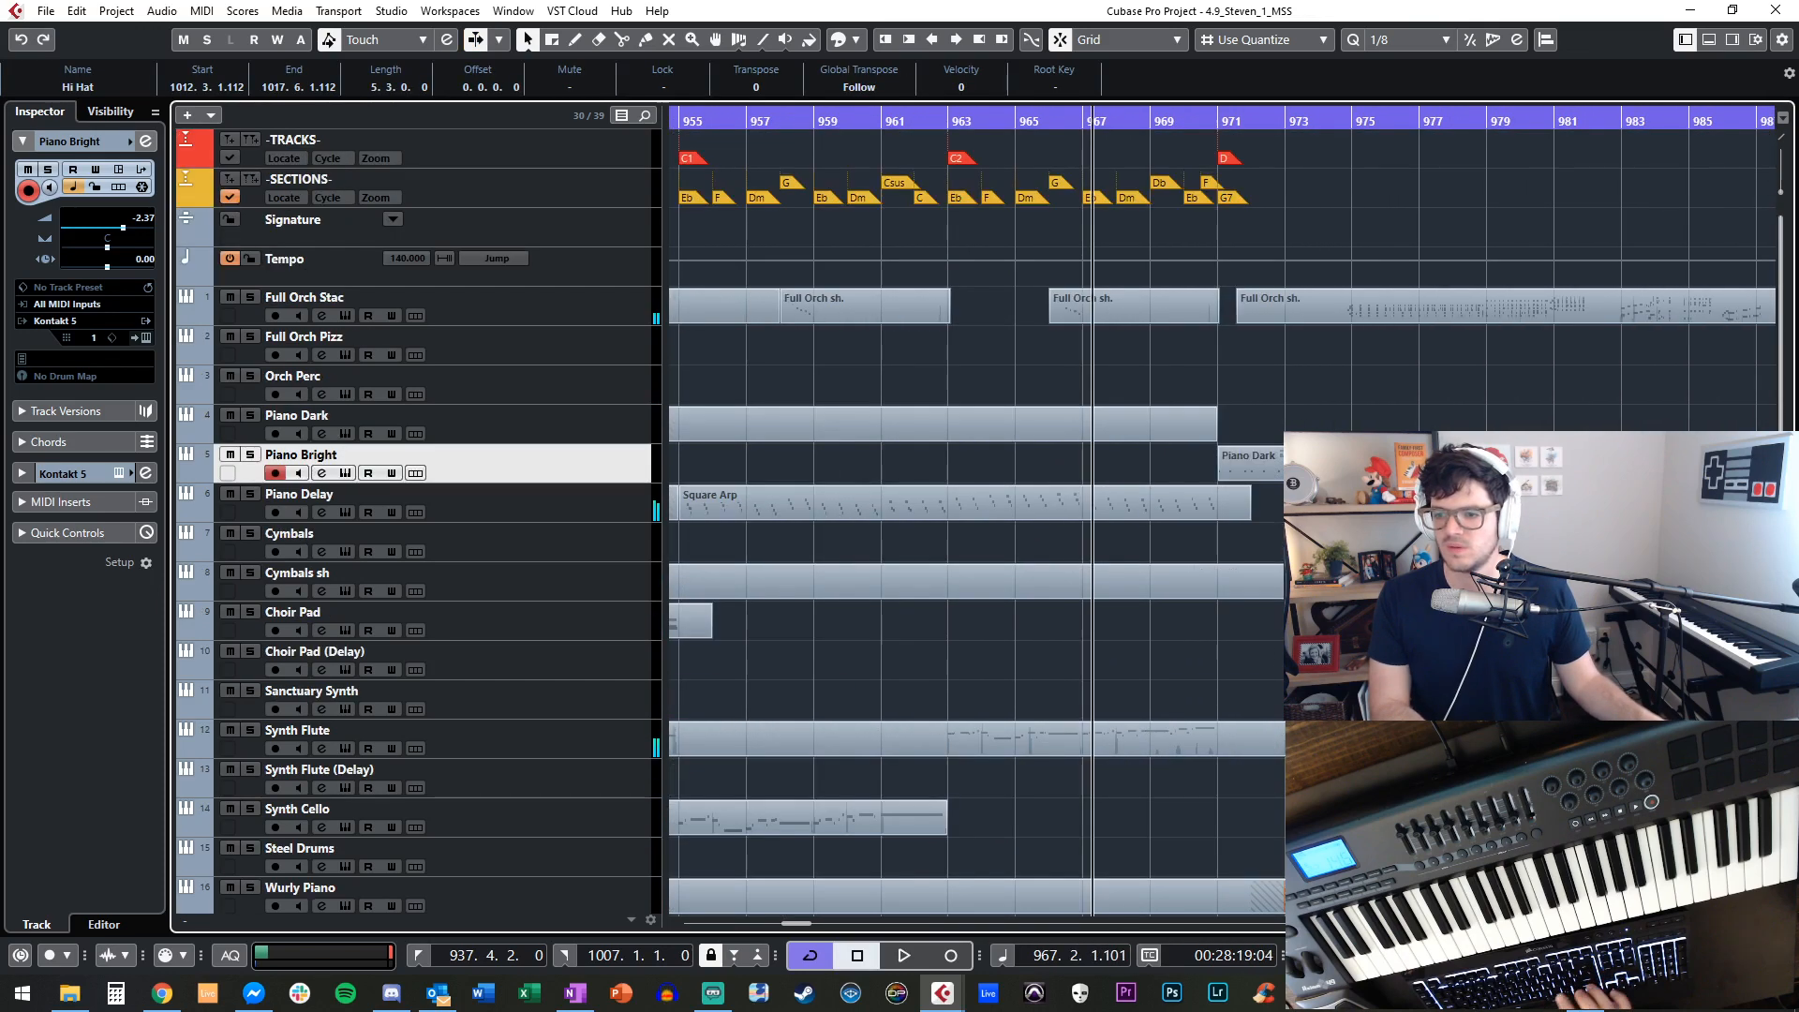
Copy the two eight-bar Hi Hat events of bars 939 to 955 and select the Hi Hat track as the target.
scroll(1255, 806, down, 4)
scroll(1255, 806, left, 3)
scroll(1256, 806, right, 2)
scroll(997, 772, left, 2)
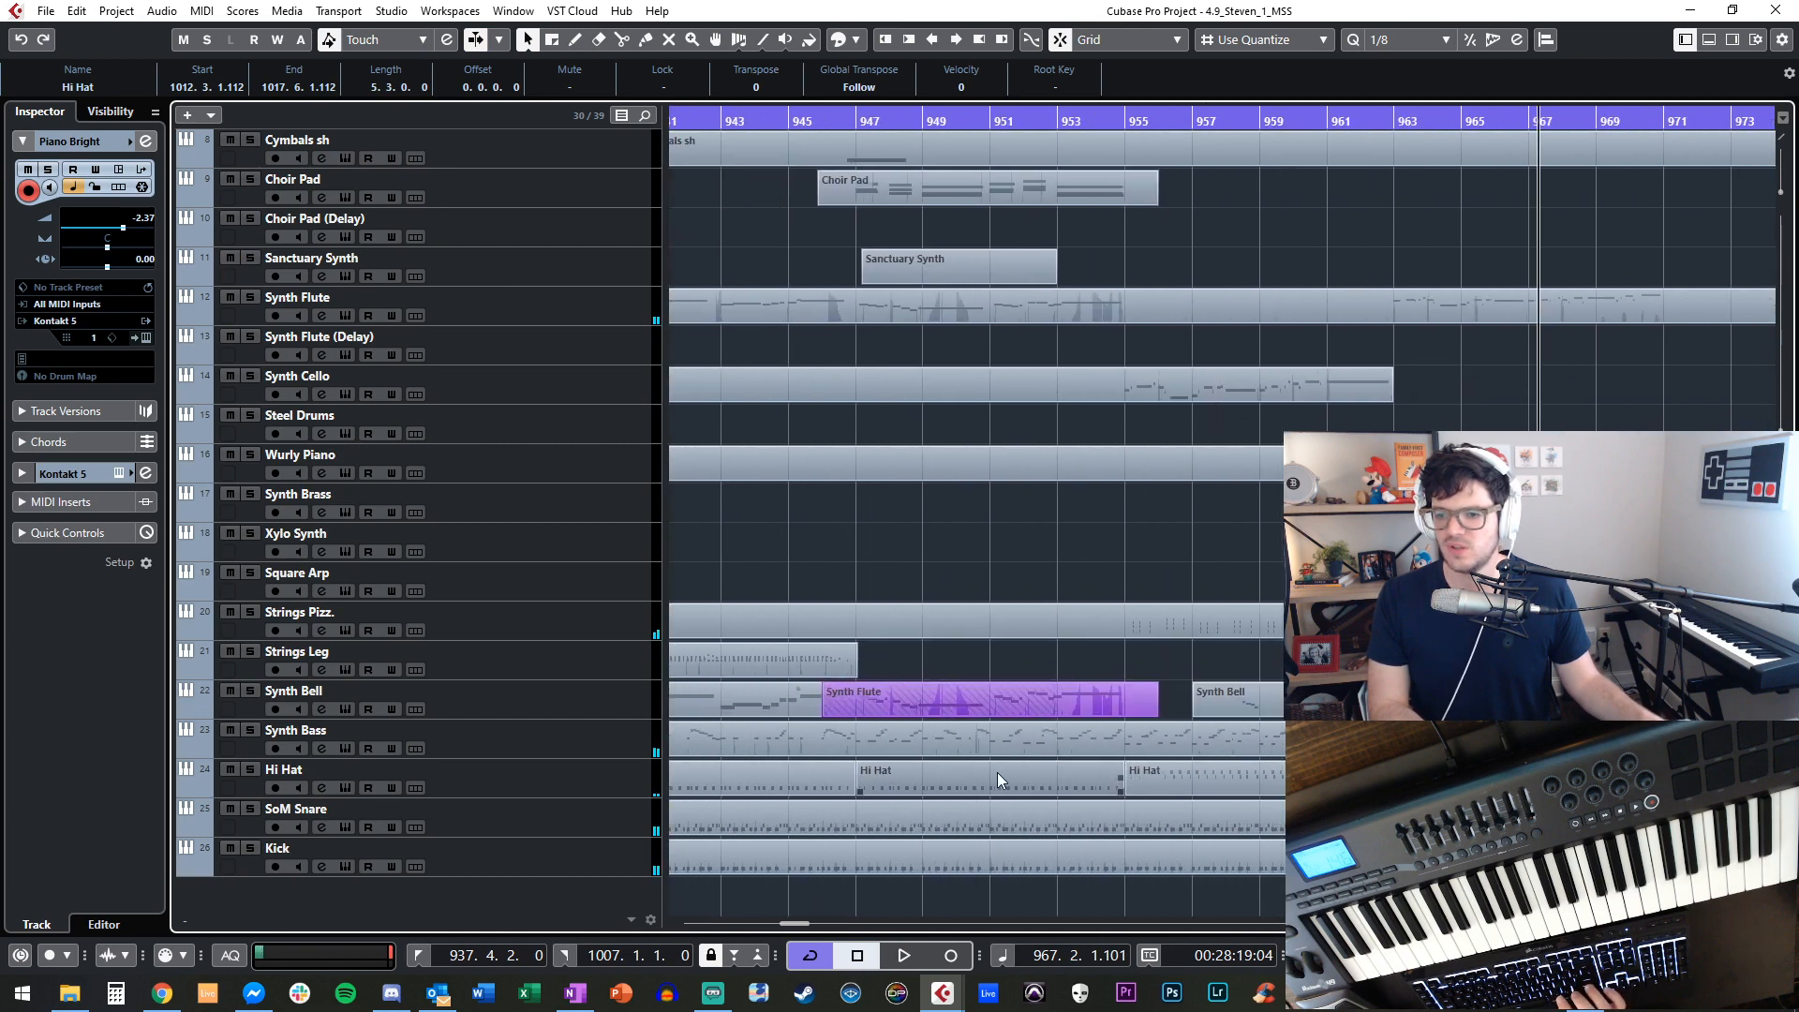
click(829, 774)
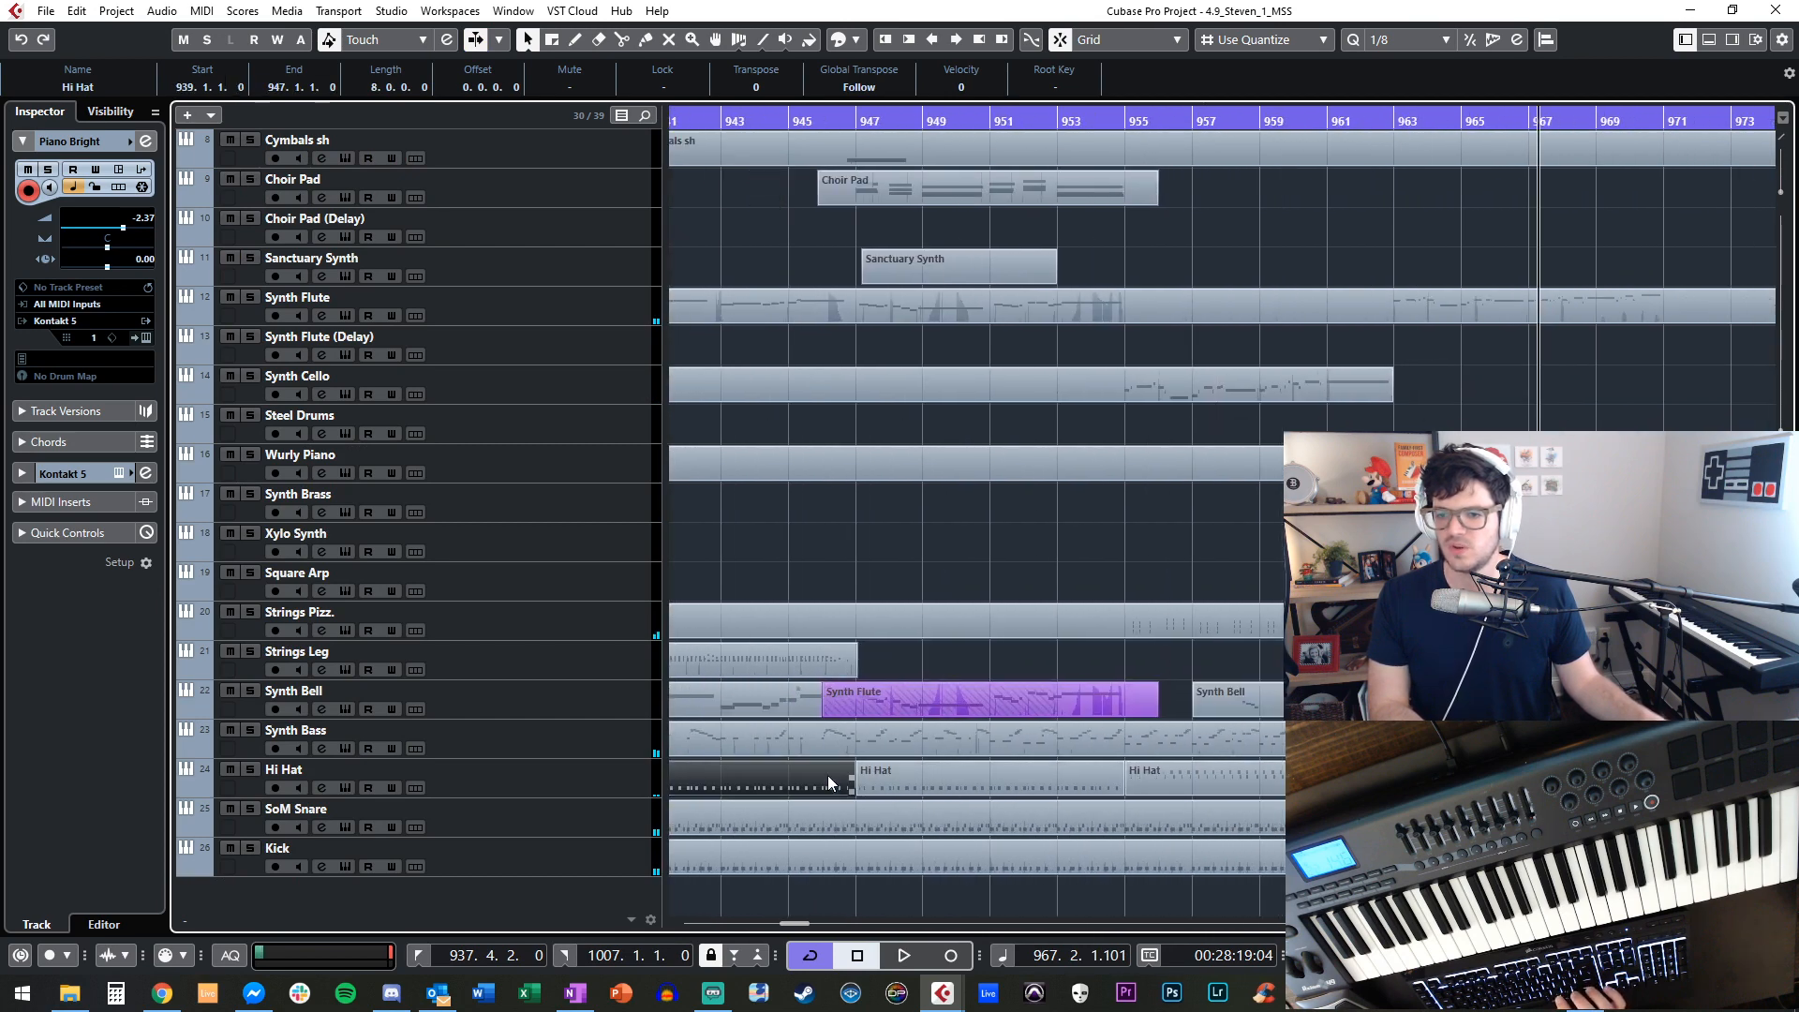
click(582, 775)
Paste the copied Hi Hat events at bar 971, the start of section D.
scroll(974, 525, right, 5)
key(KP_Add)
key(KP_Add)
key(KP_Add)
key(KP_Add)
key(KP_Add)
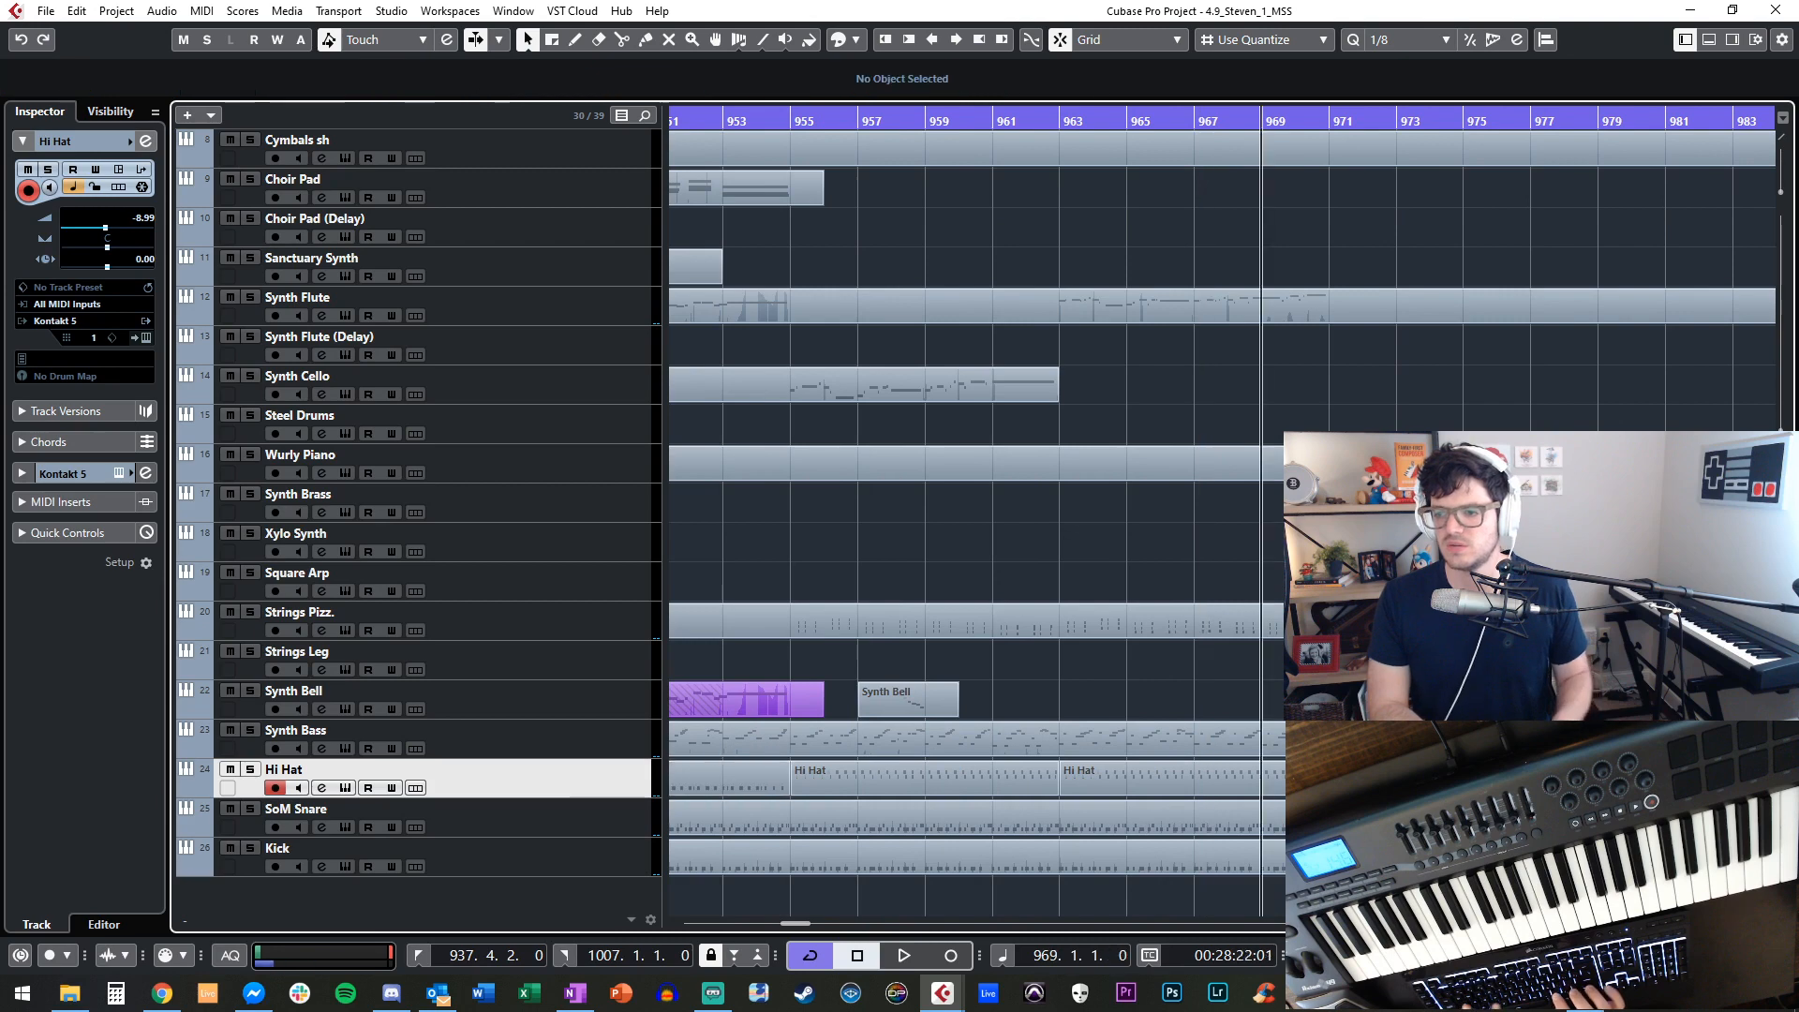
scroll(974, 525, right, 7)
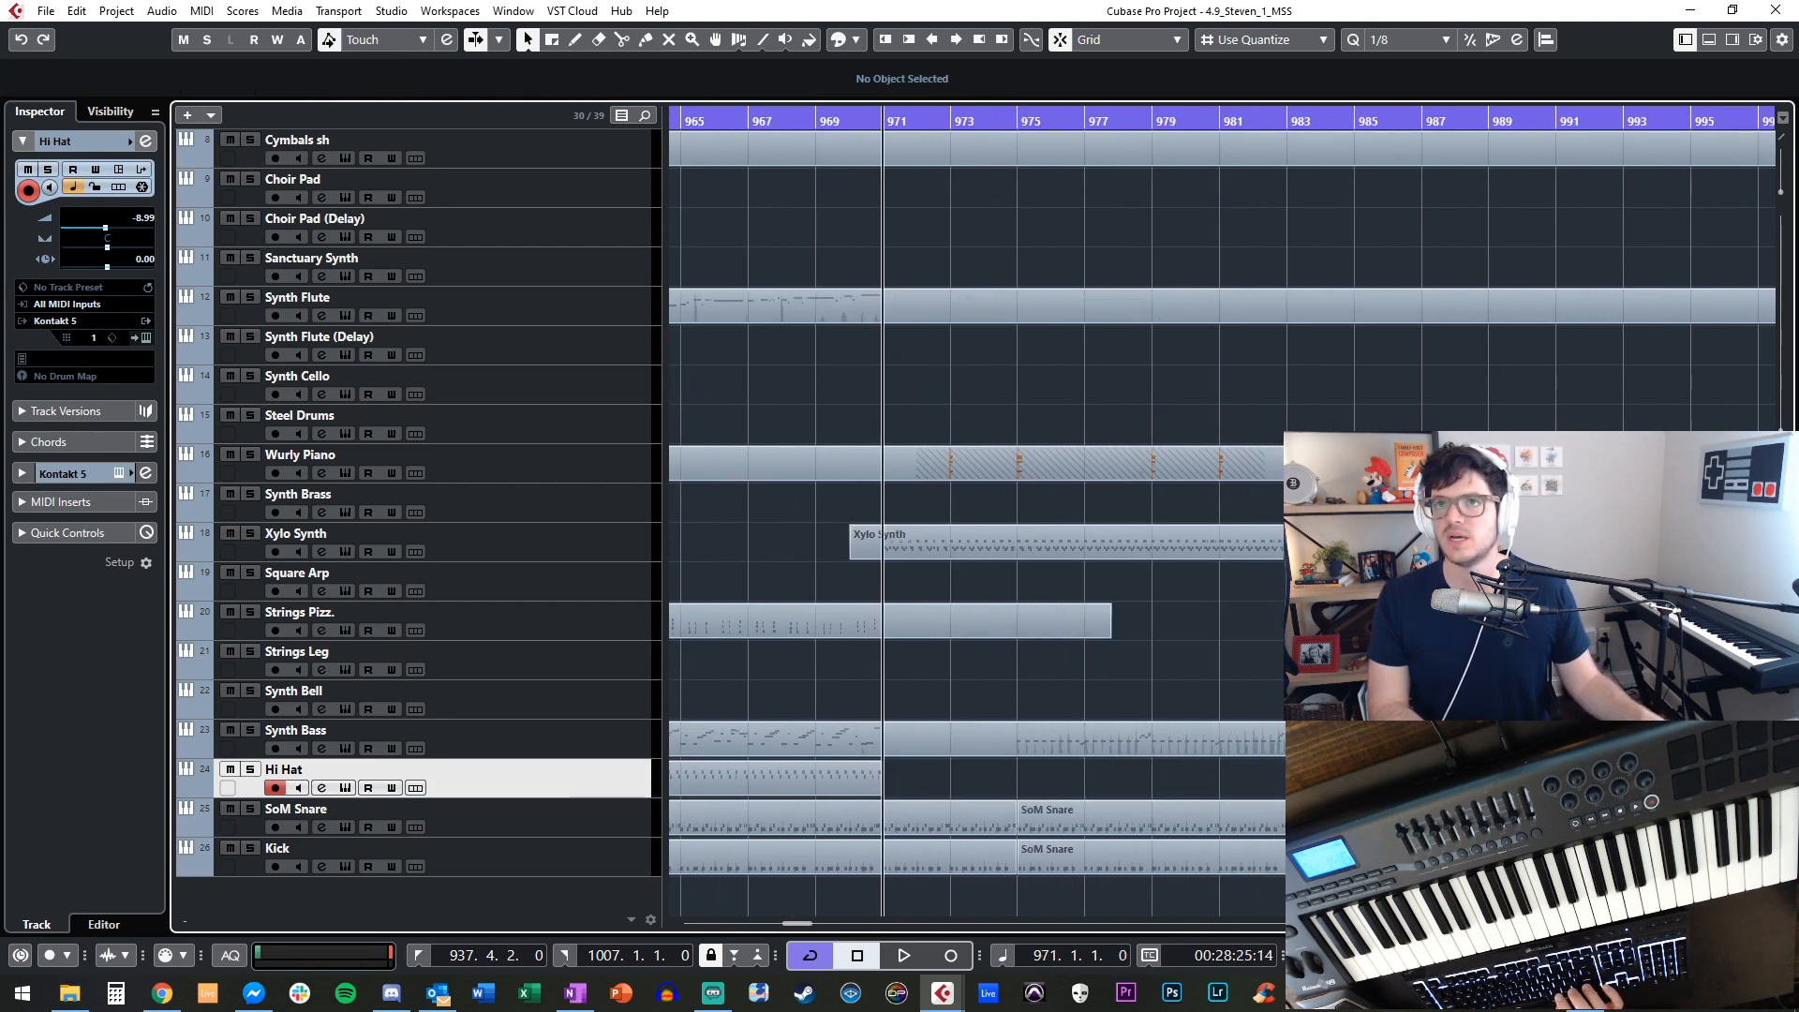
key(ctrl+v)
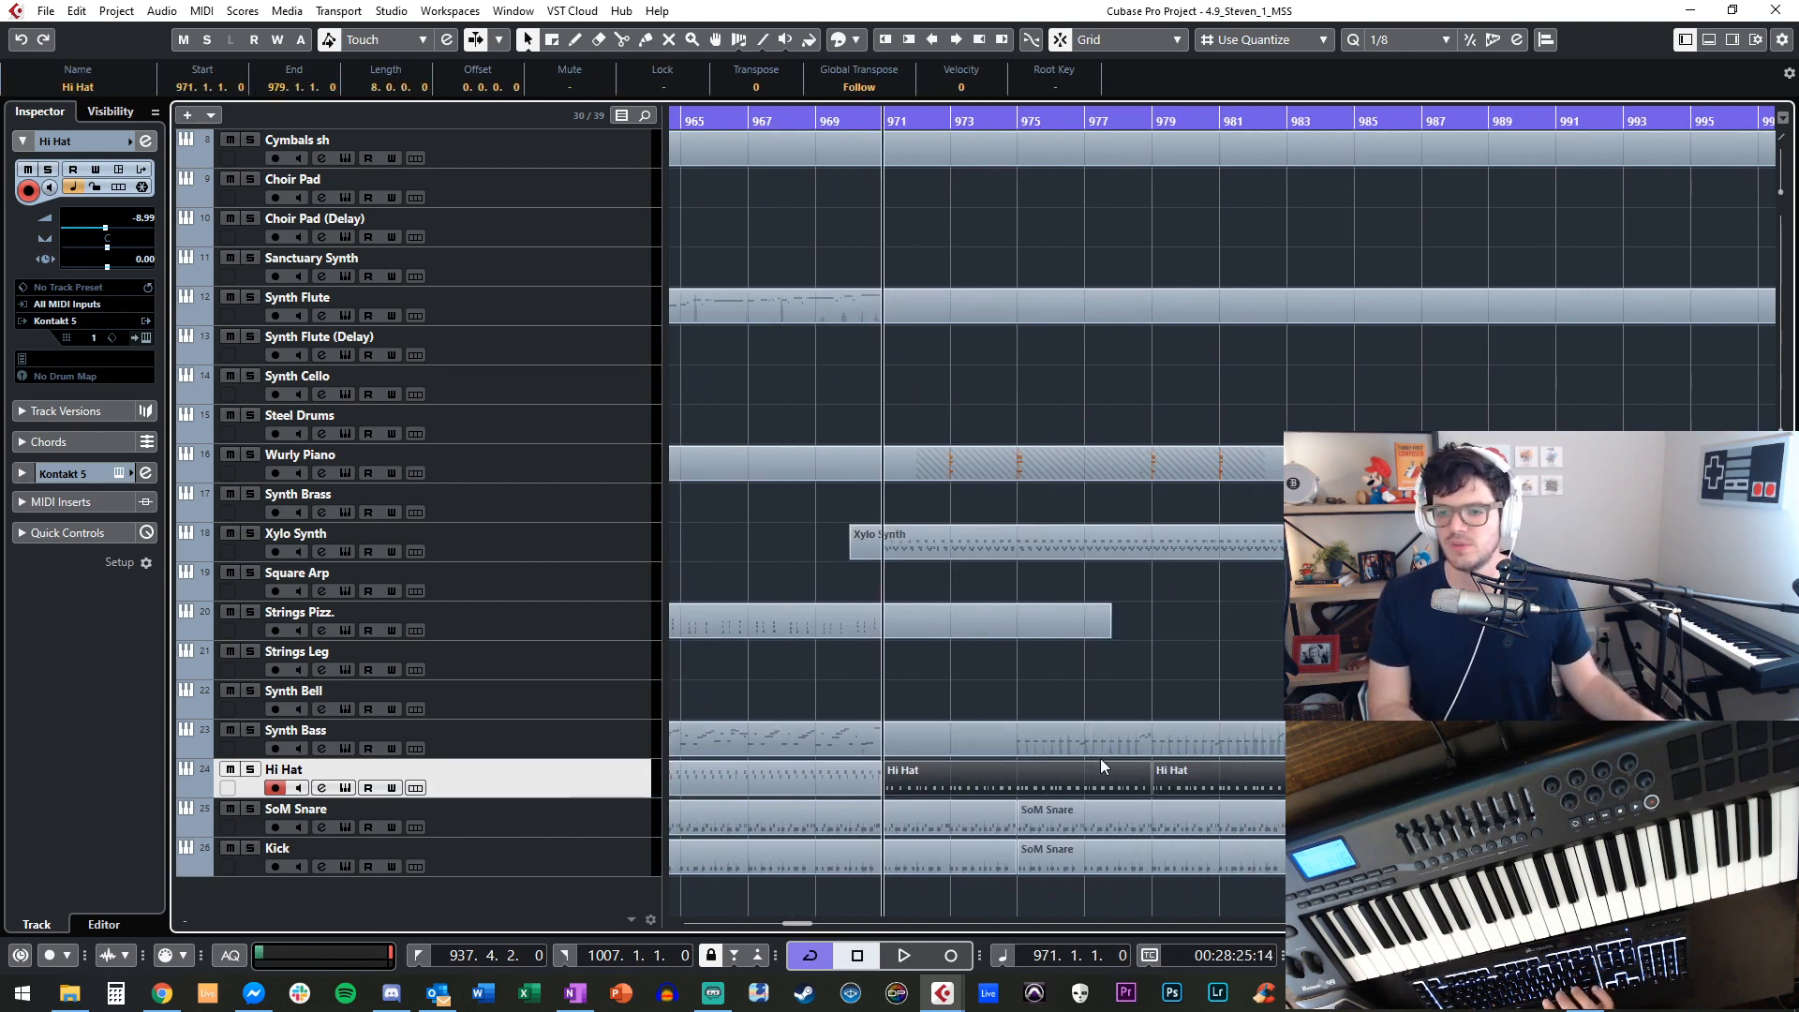
Audition the start of section D from bar 971 with the pasted Hi Hat pattern.
scroll(939, 437, up, 5)
scroll(890, 229, down, 5)
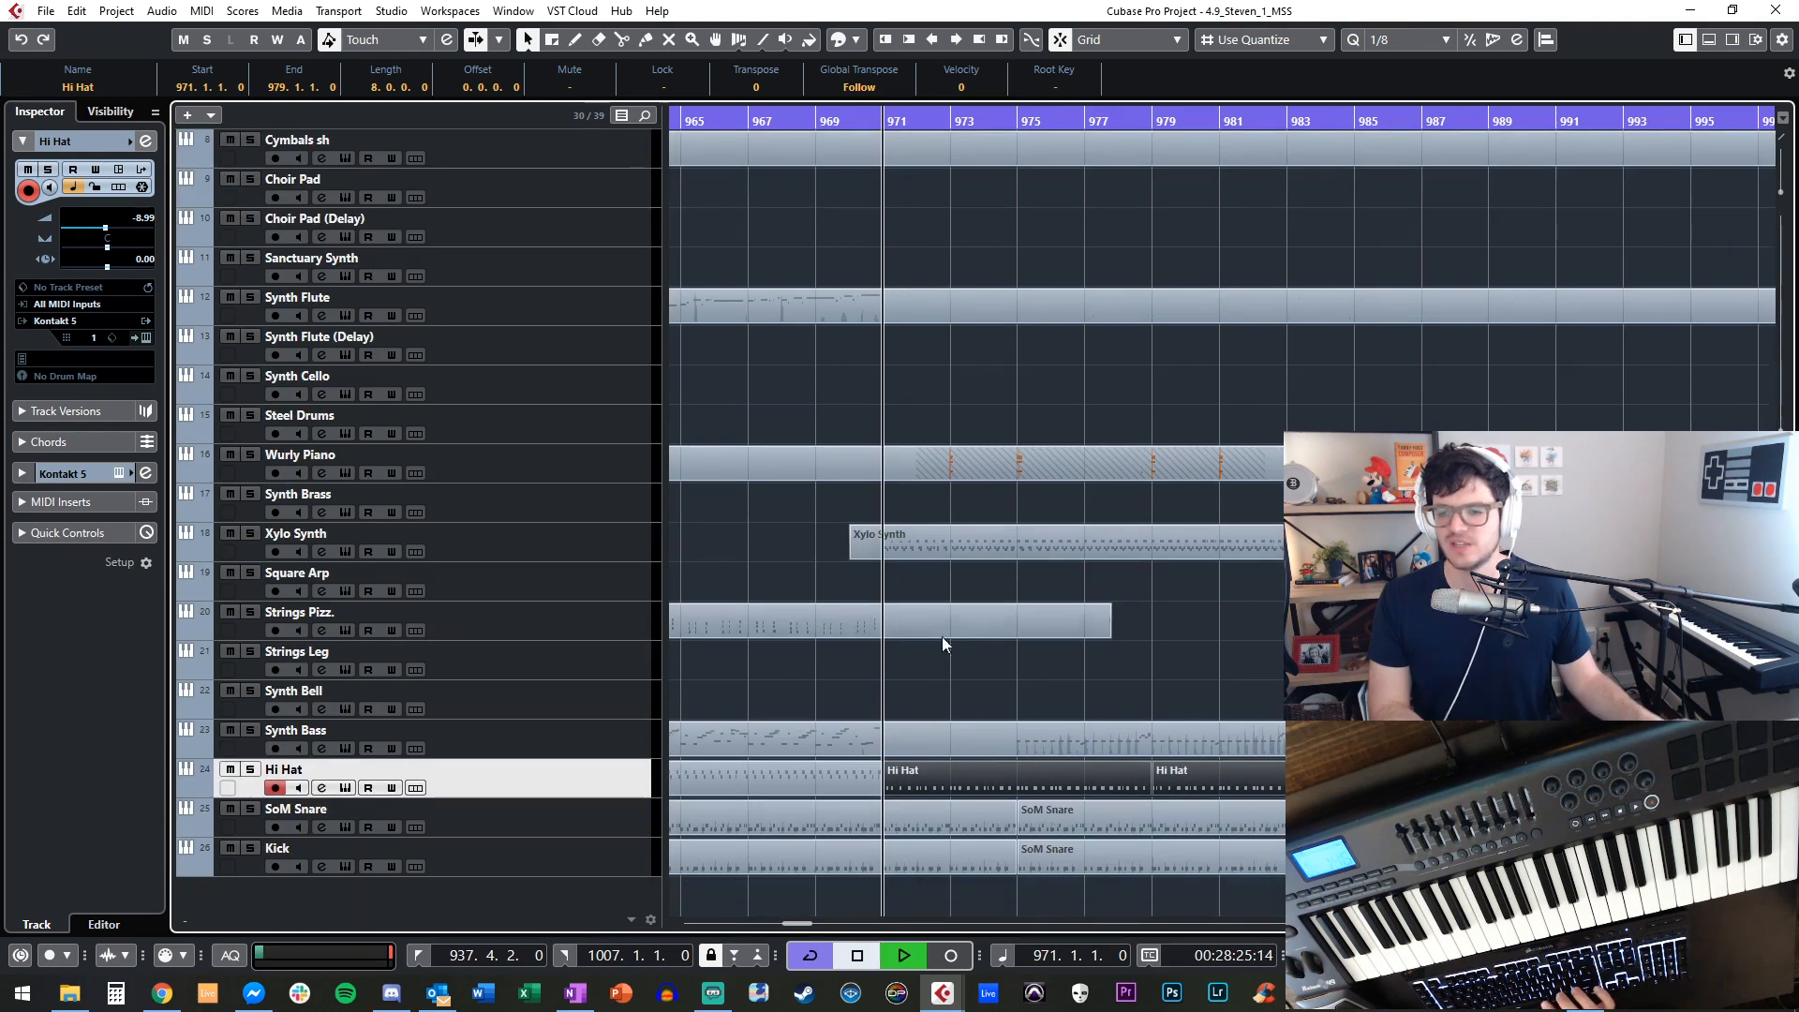
key(space)
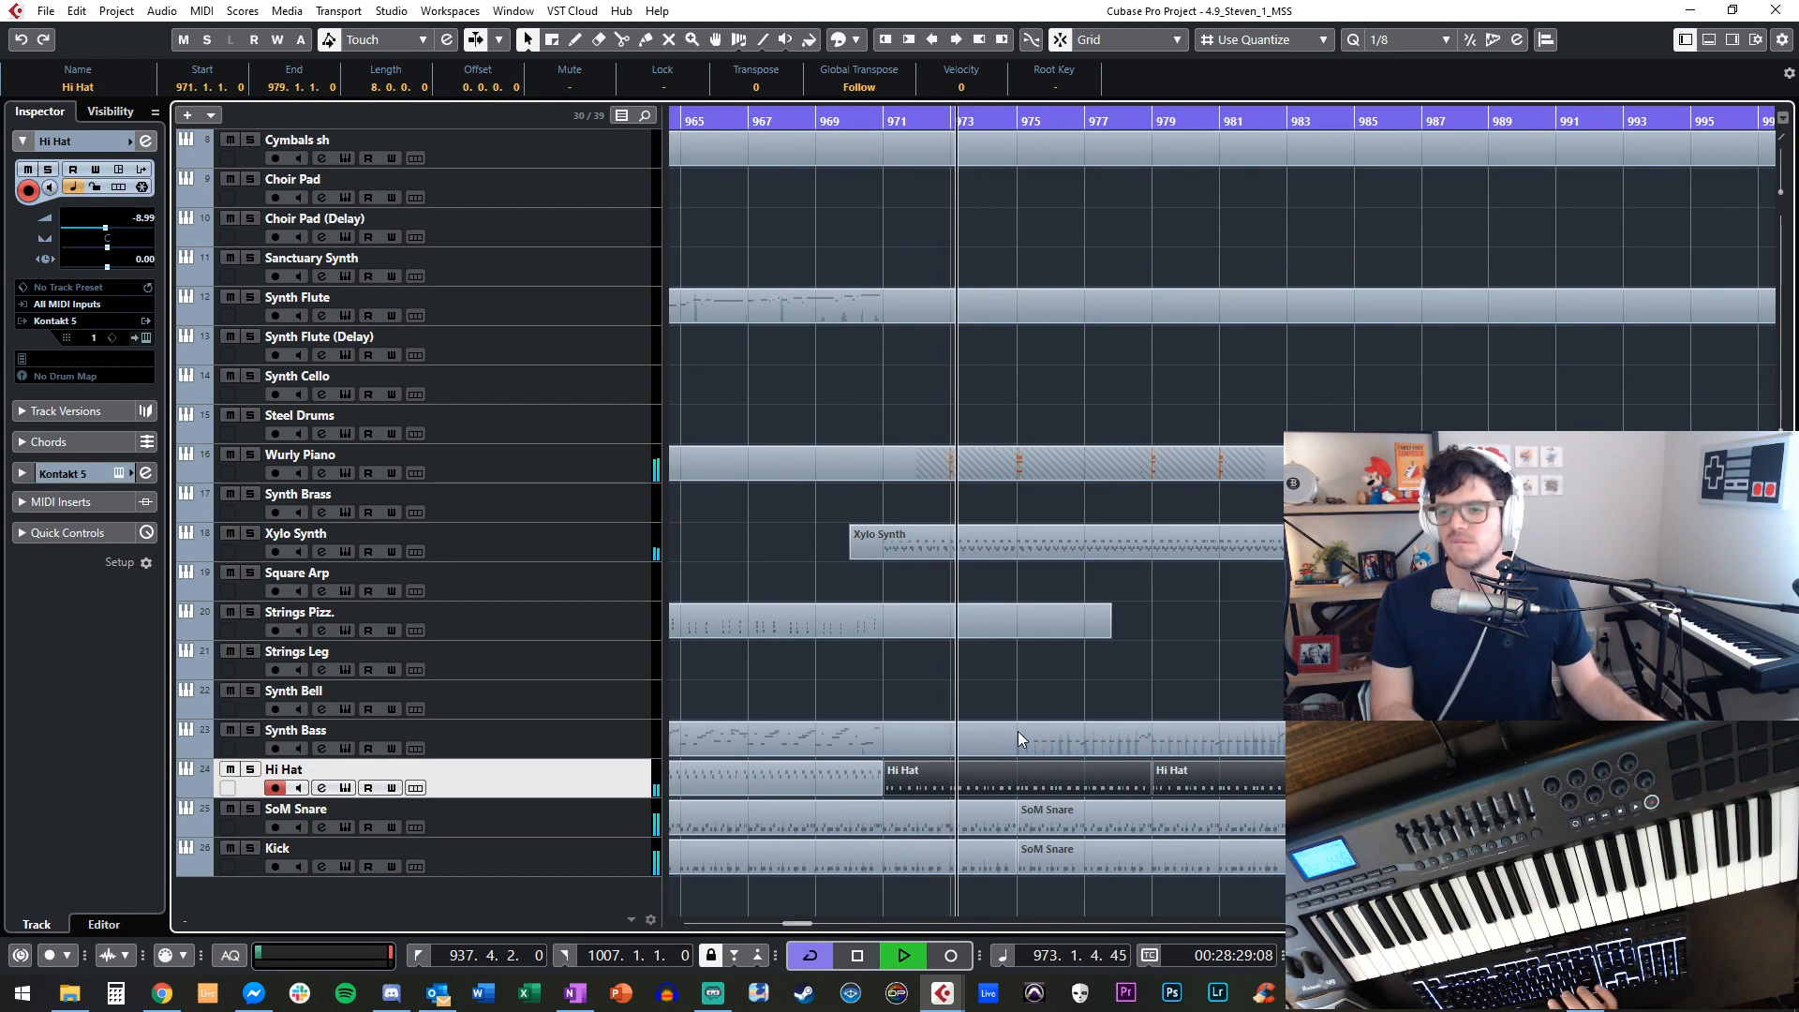
key(space)
Paste the two copied Hi Hat events again at bar 987.
scroll(1017, 731, right, 5)
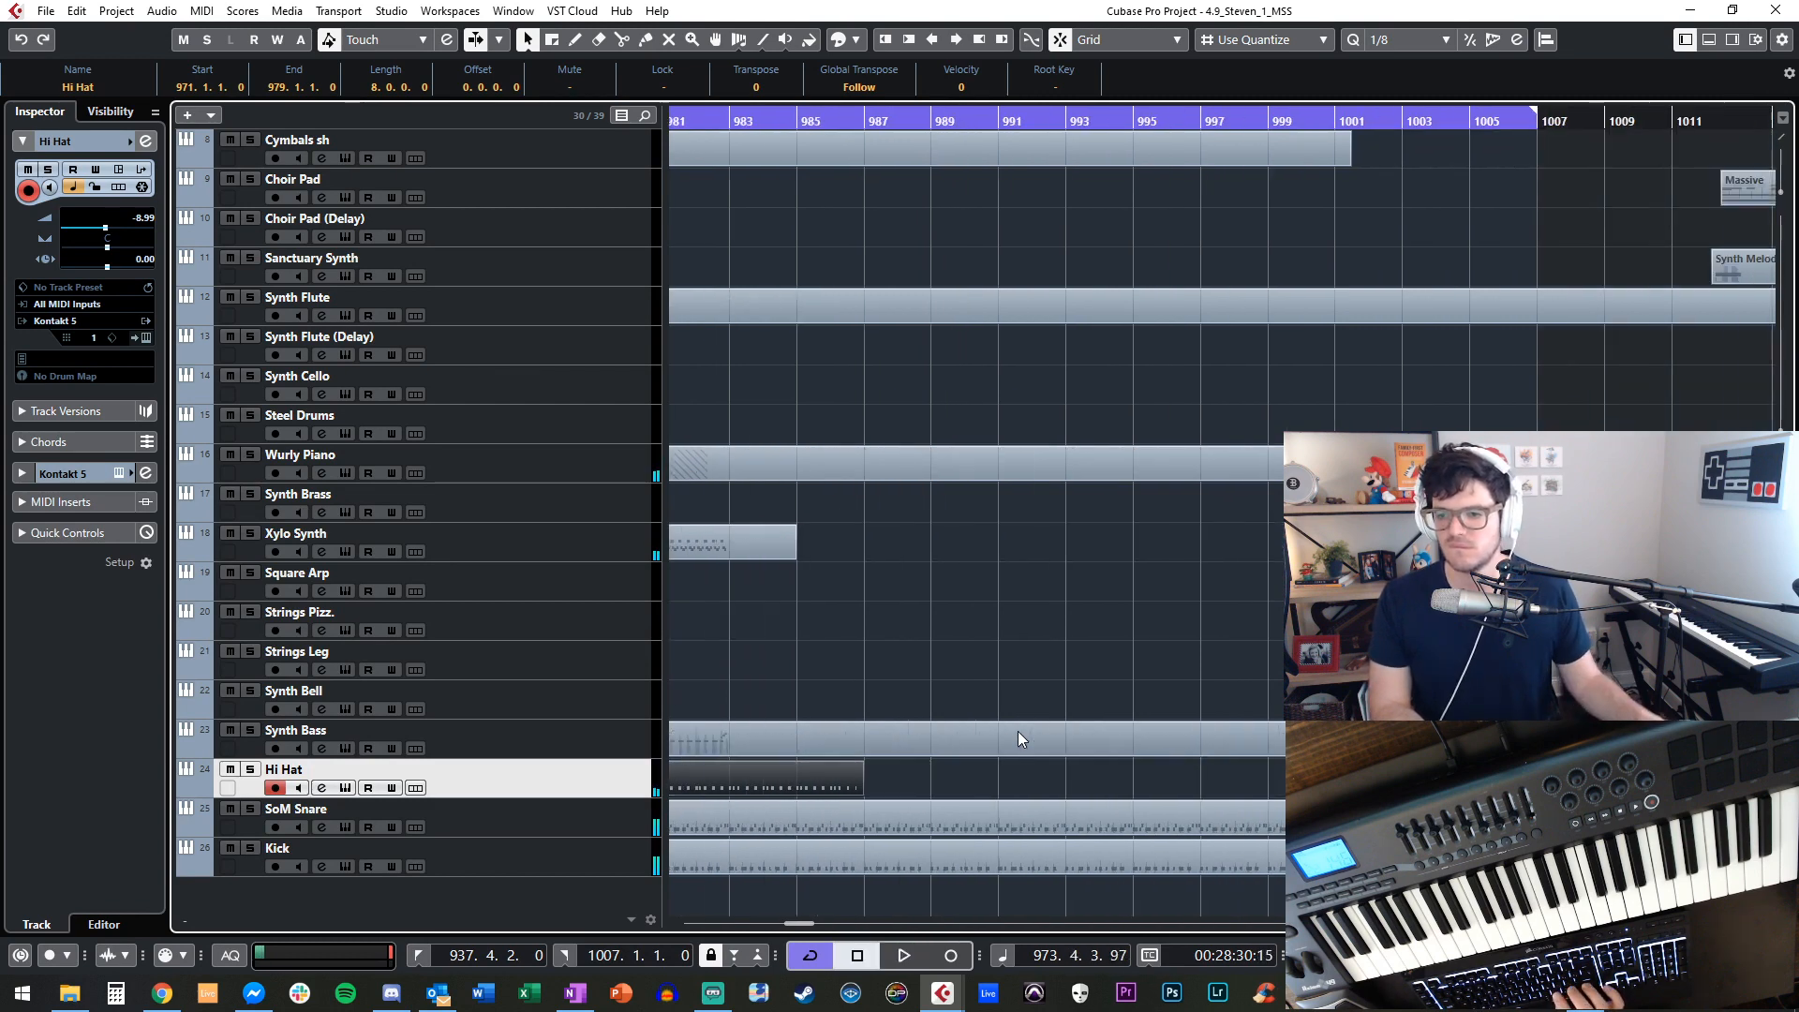
click(891, 125)
key(ctrl+v)
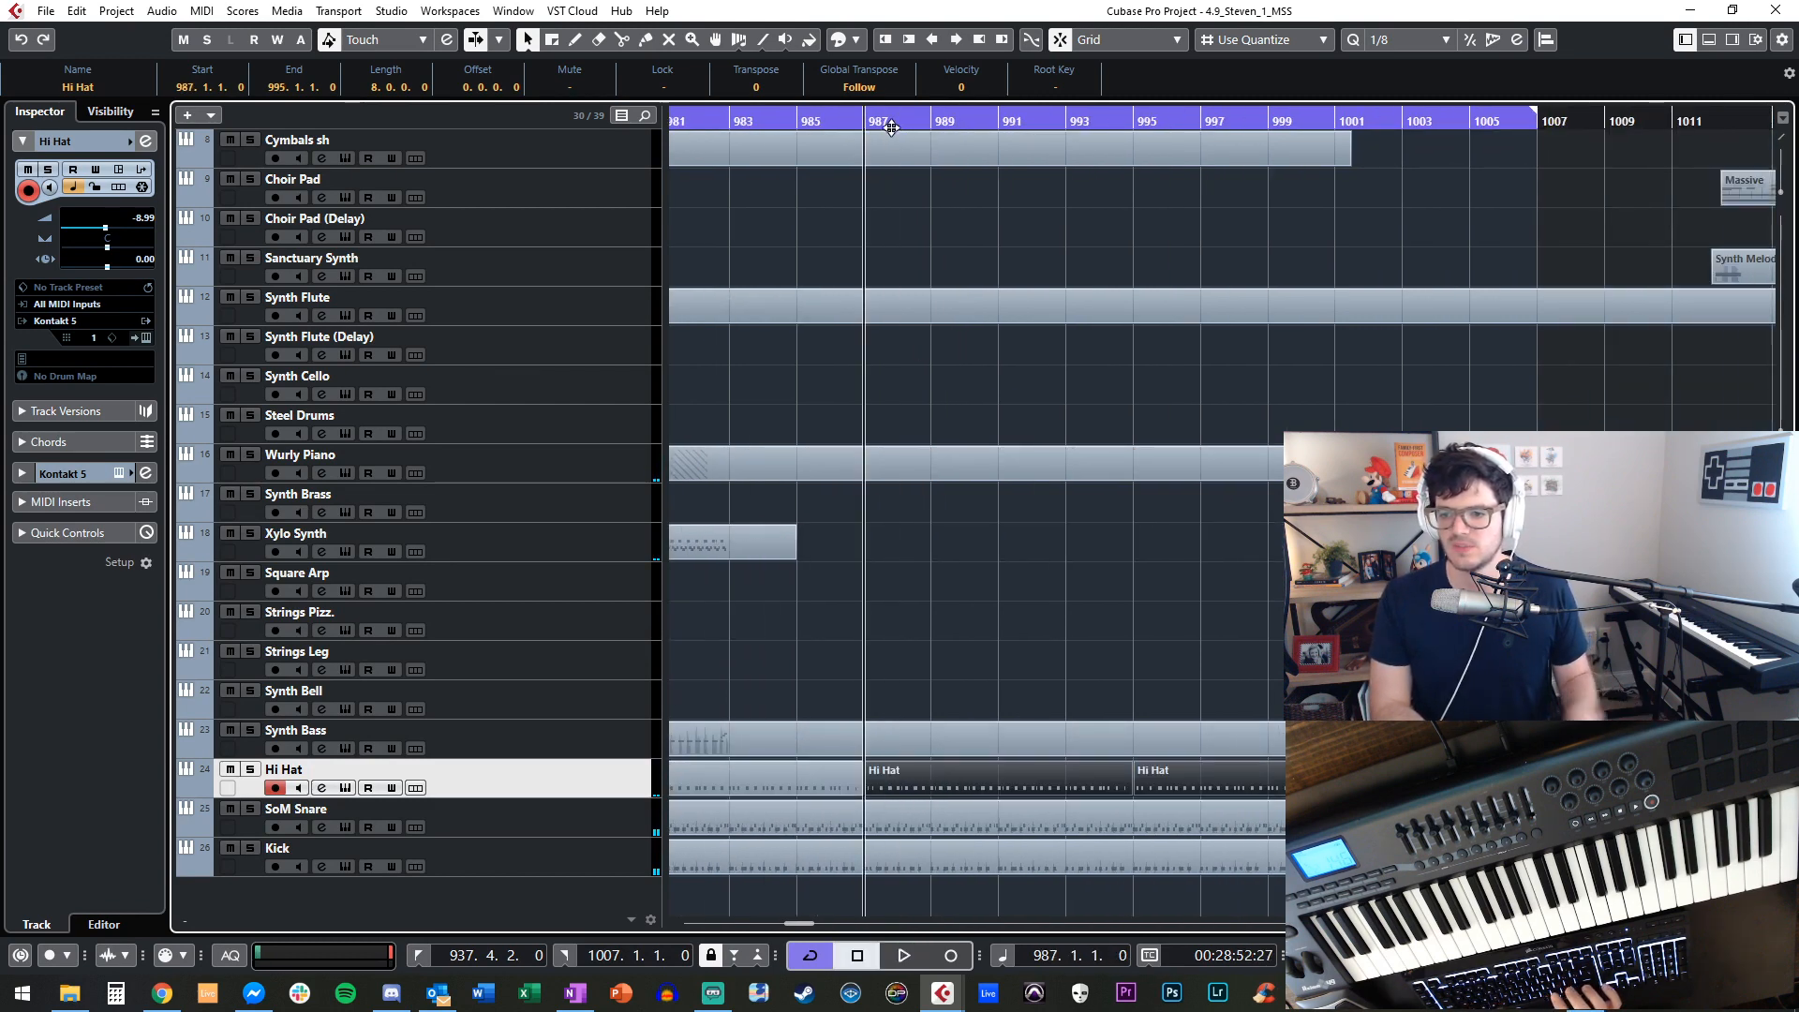
Duplicate the Hi Hat event of bars 995 to 1003 and delete the surplus Hi Hat part that follows.
scroll(1220, 414, up, 5)
scroll(1220, 414, down, 5)
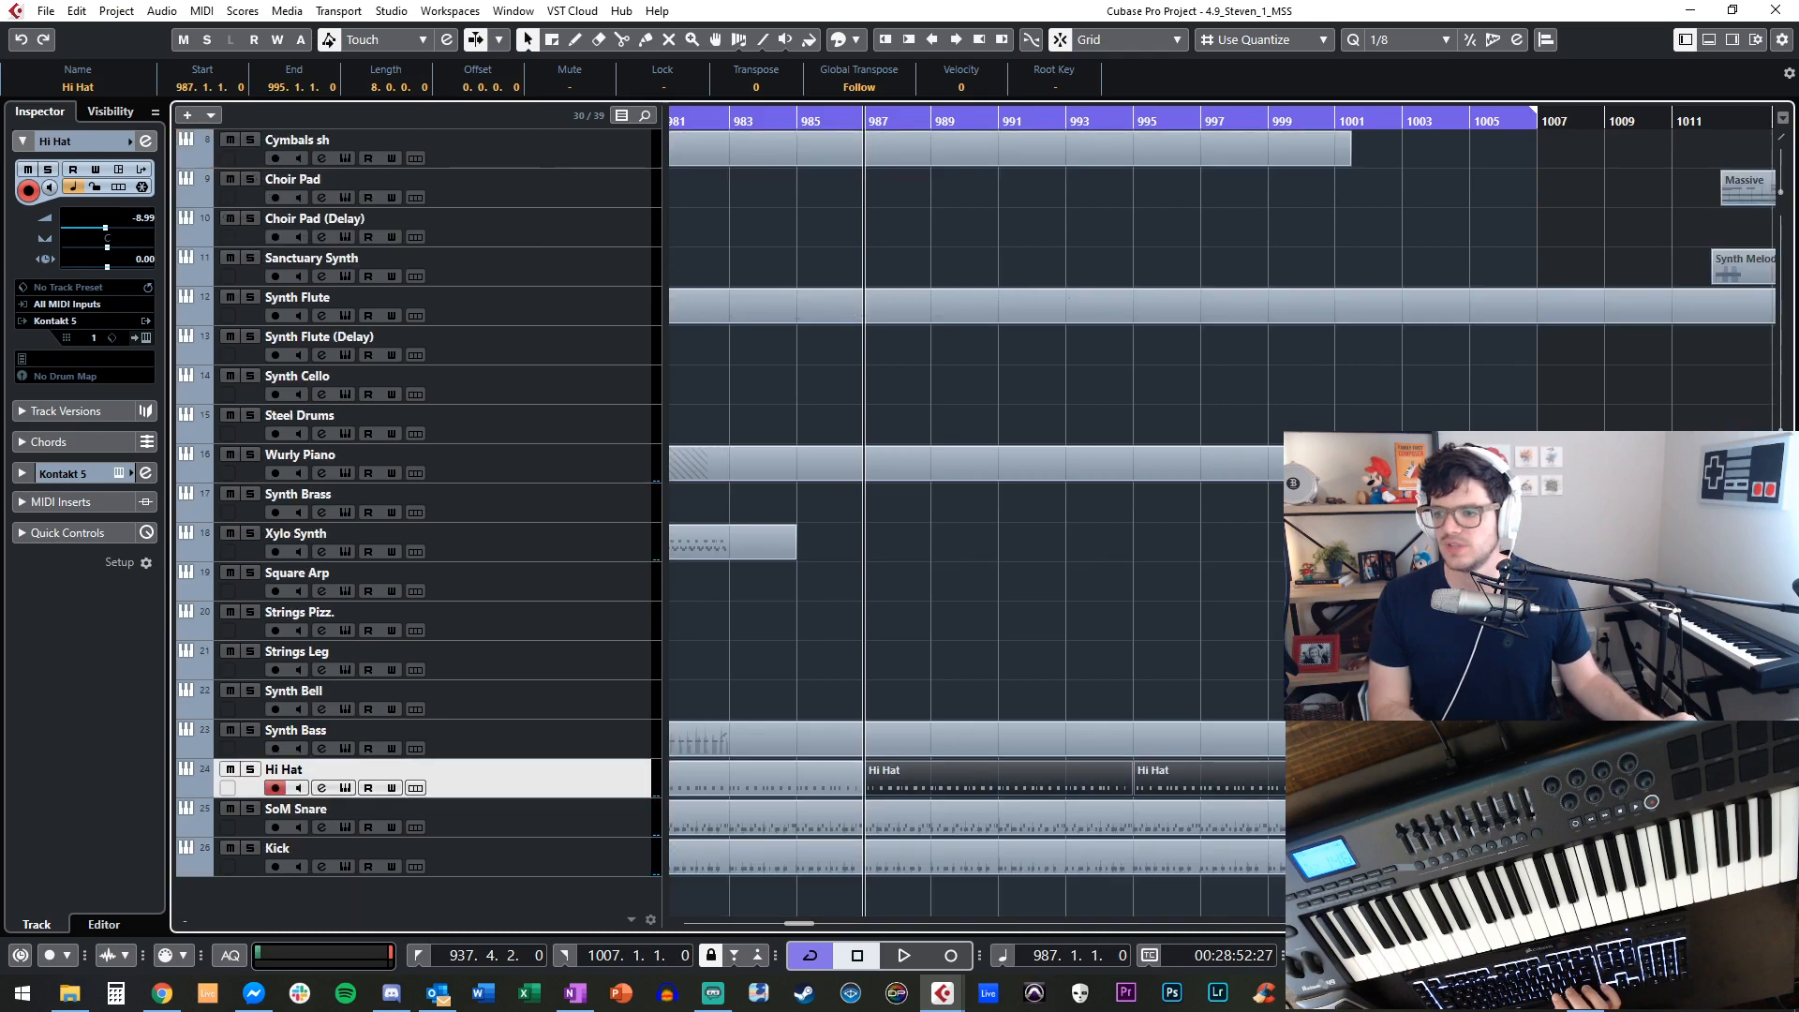
click(1207, 656)
click(1211, 779)
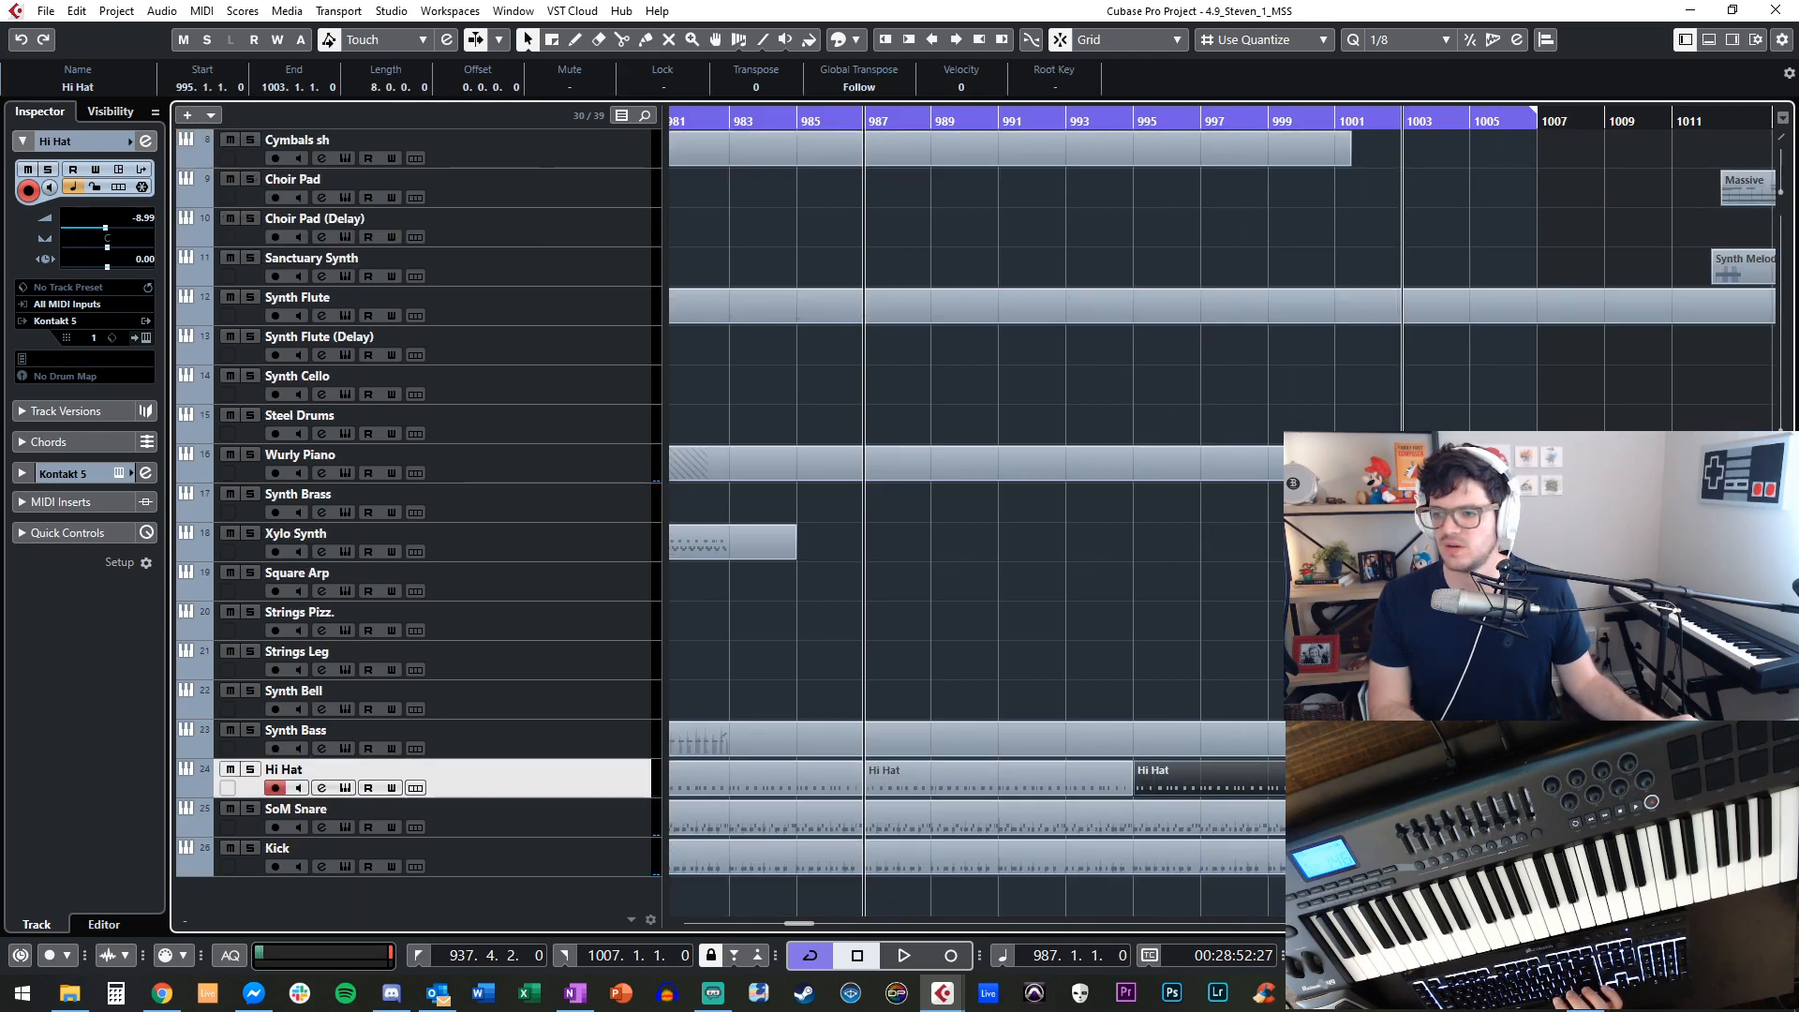
key(ctrl+d)
key(Delete)
Place the playhead at bar 969 and open the SoM Snare event of bars 939 to 975 for note editing.
scroll(1461, 562, up, 5)
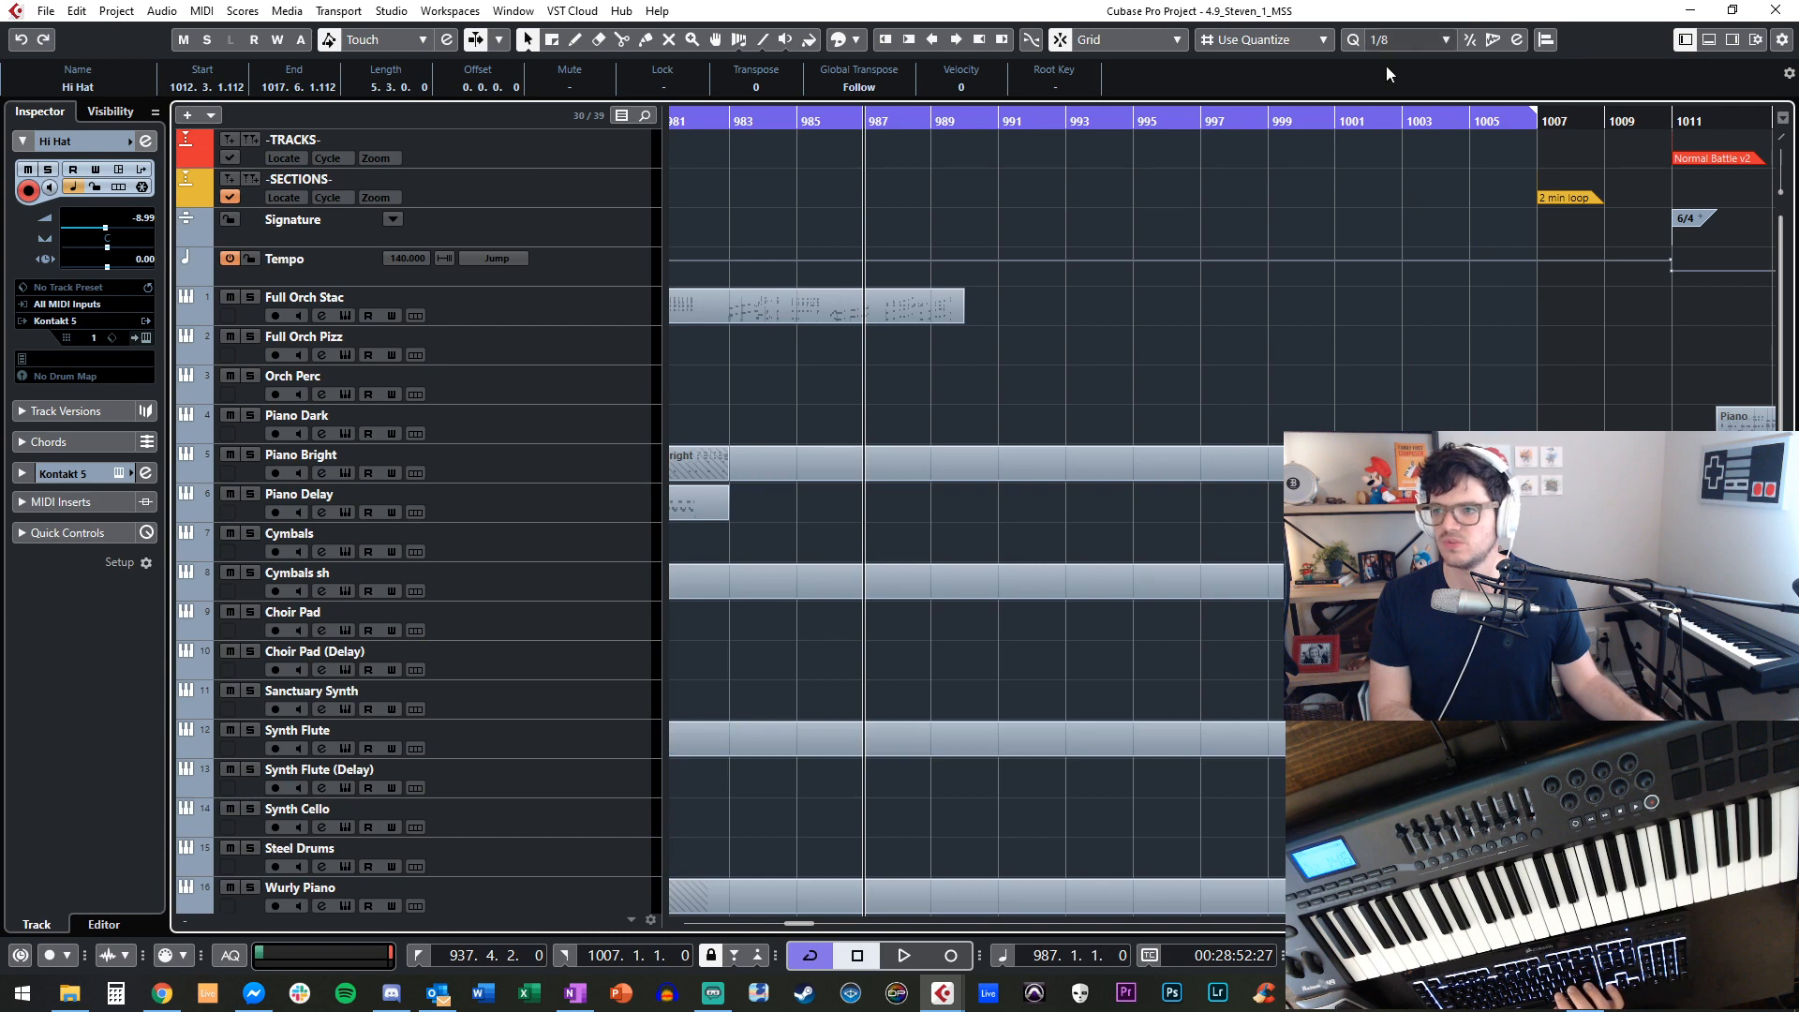
scroll(1312, 693, left, 13)
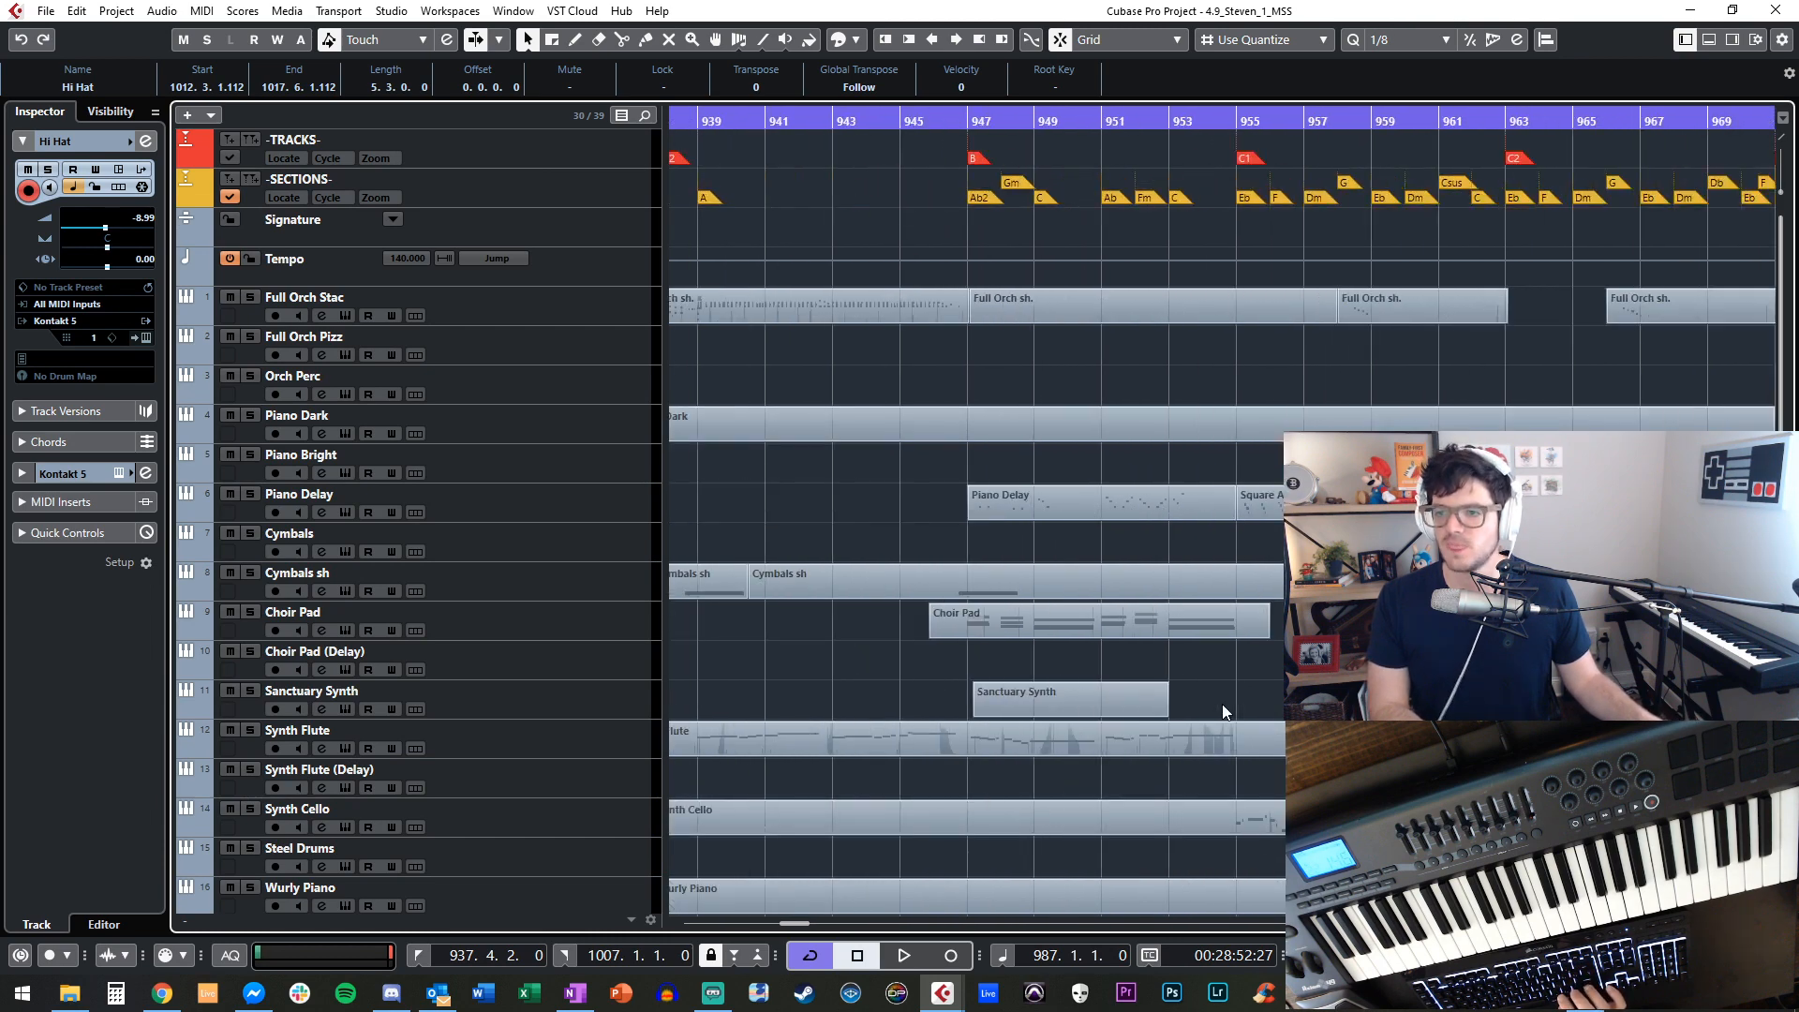
scroll(1224, 710, down, 4)
scroll(1248, 700, right, 6)
scroll(1247, 701, up, 5)
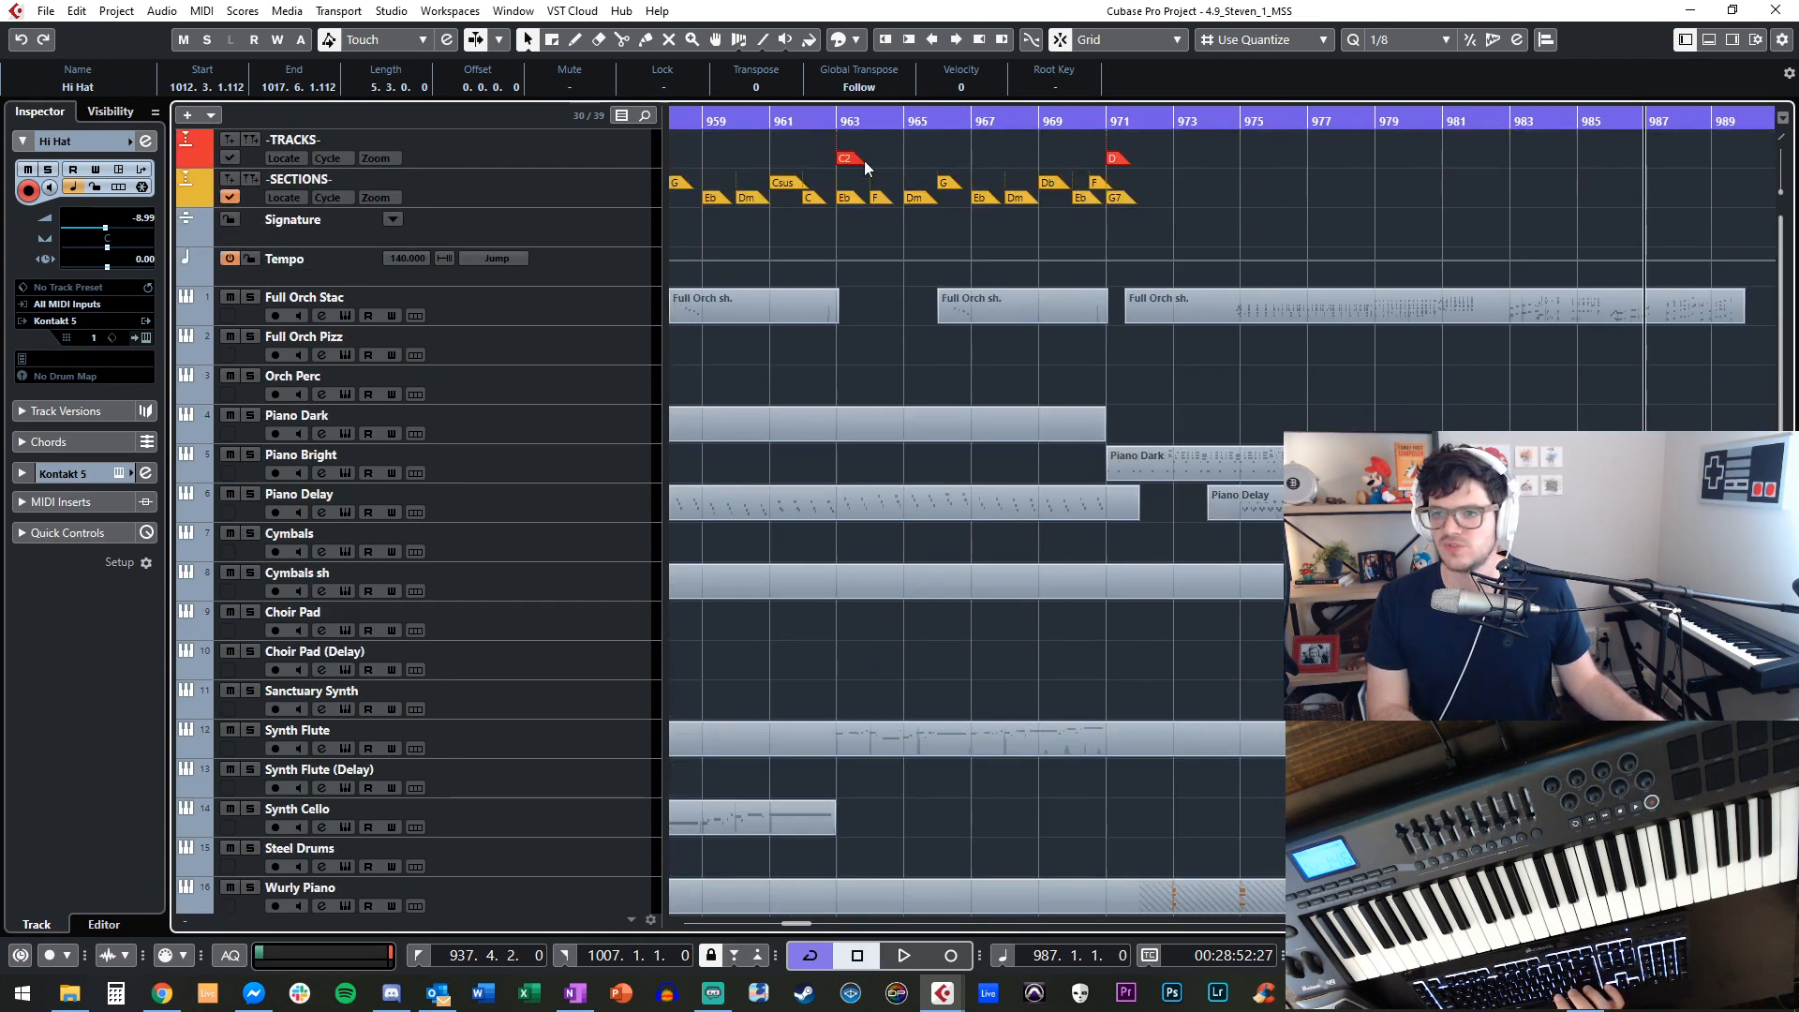
scroll(991, 221, left, 3)
click(1276, 120)
scroll(1167, 688, down, 5)
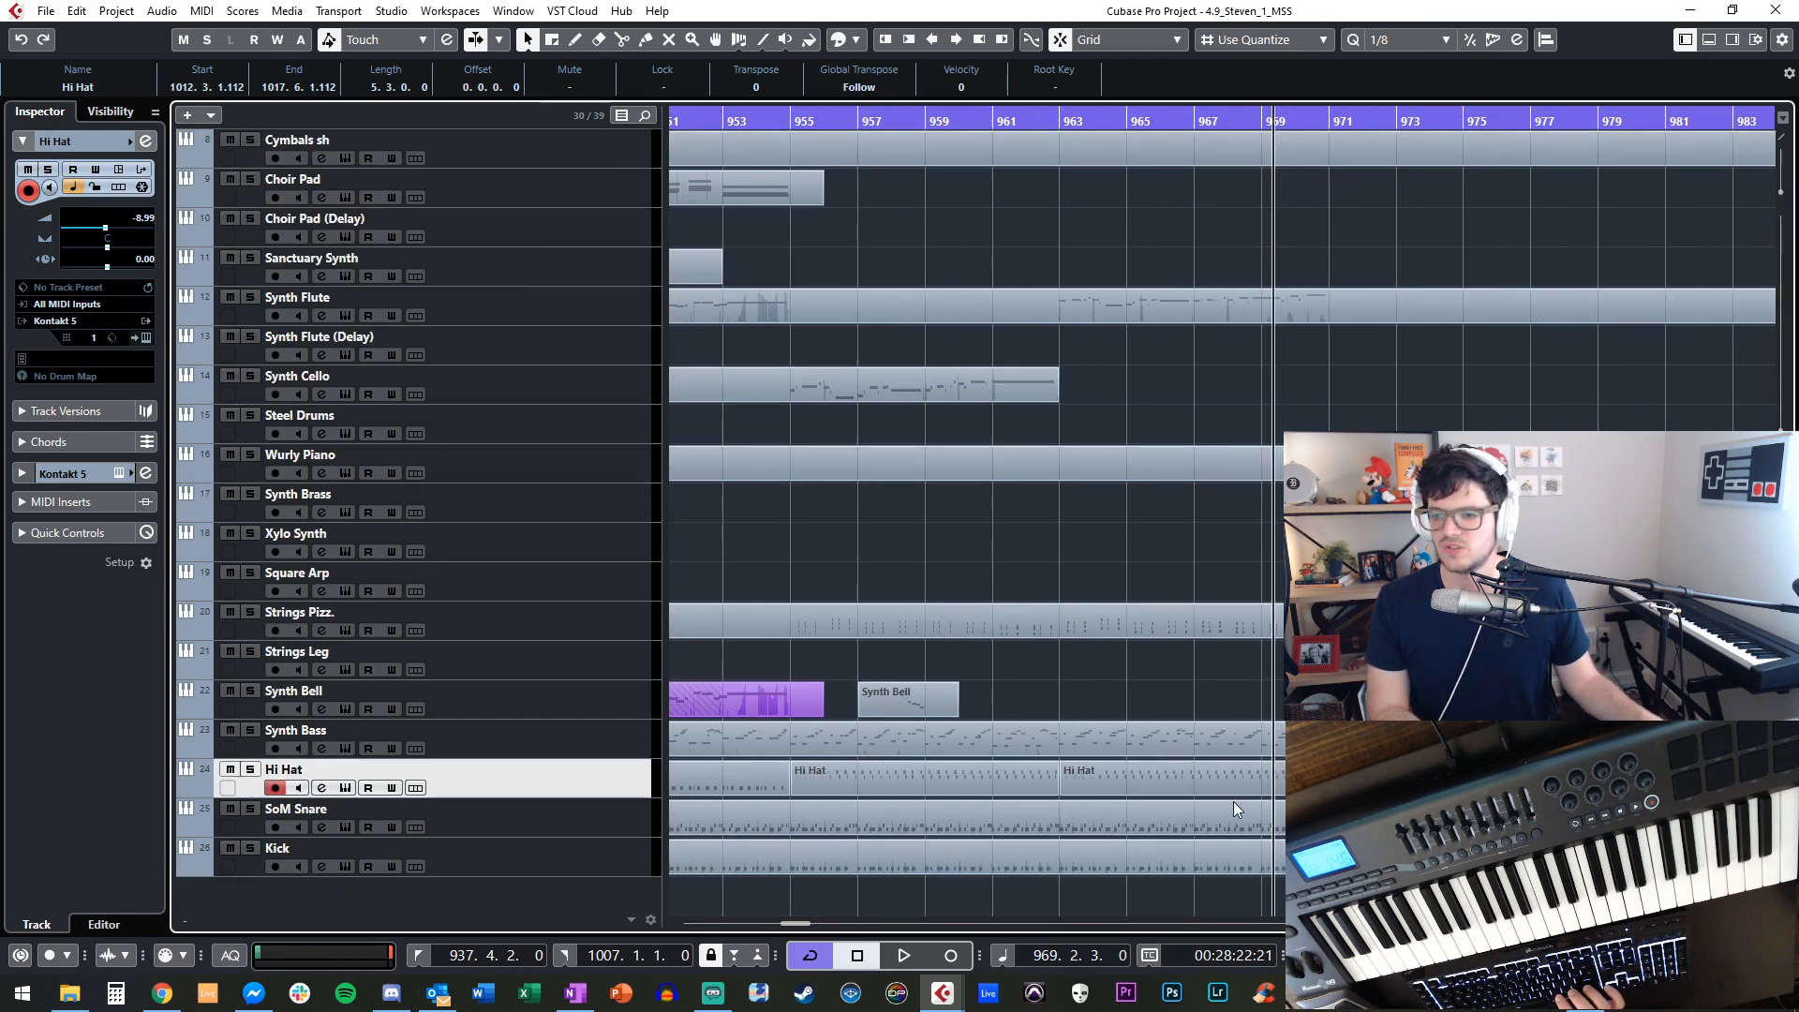
double_click(1257, 823)
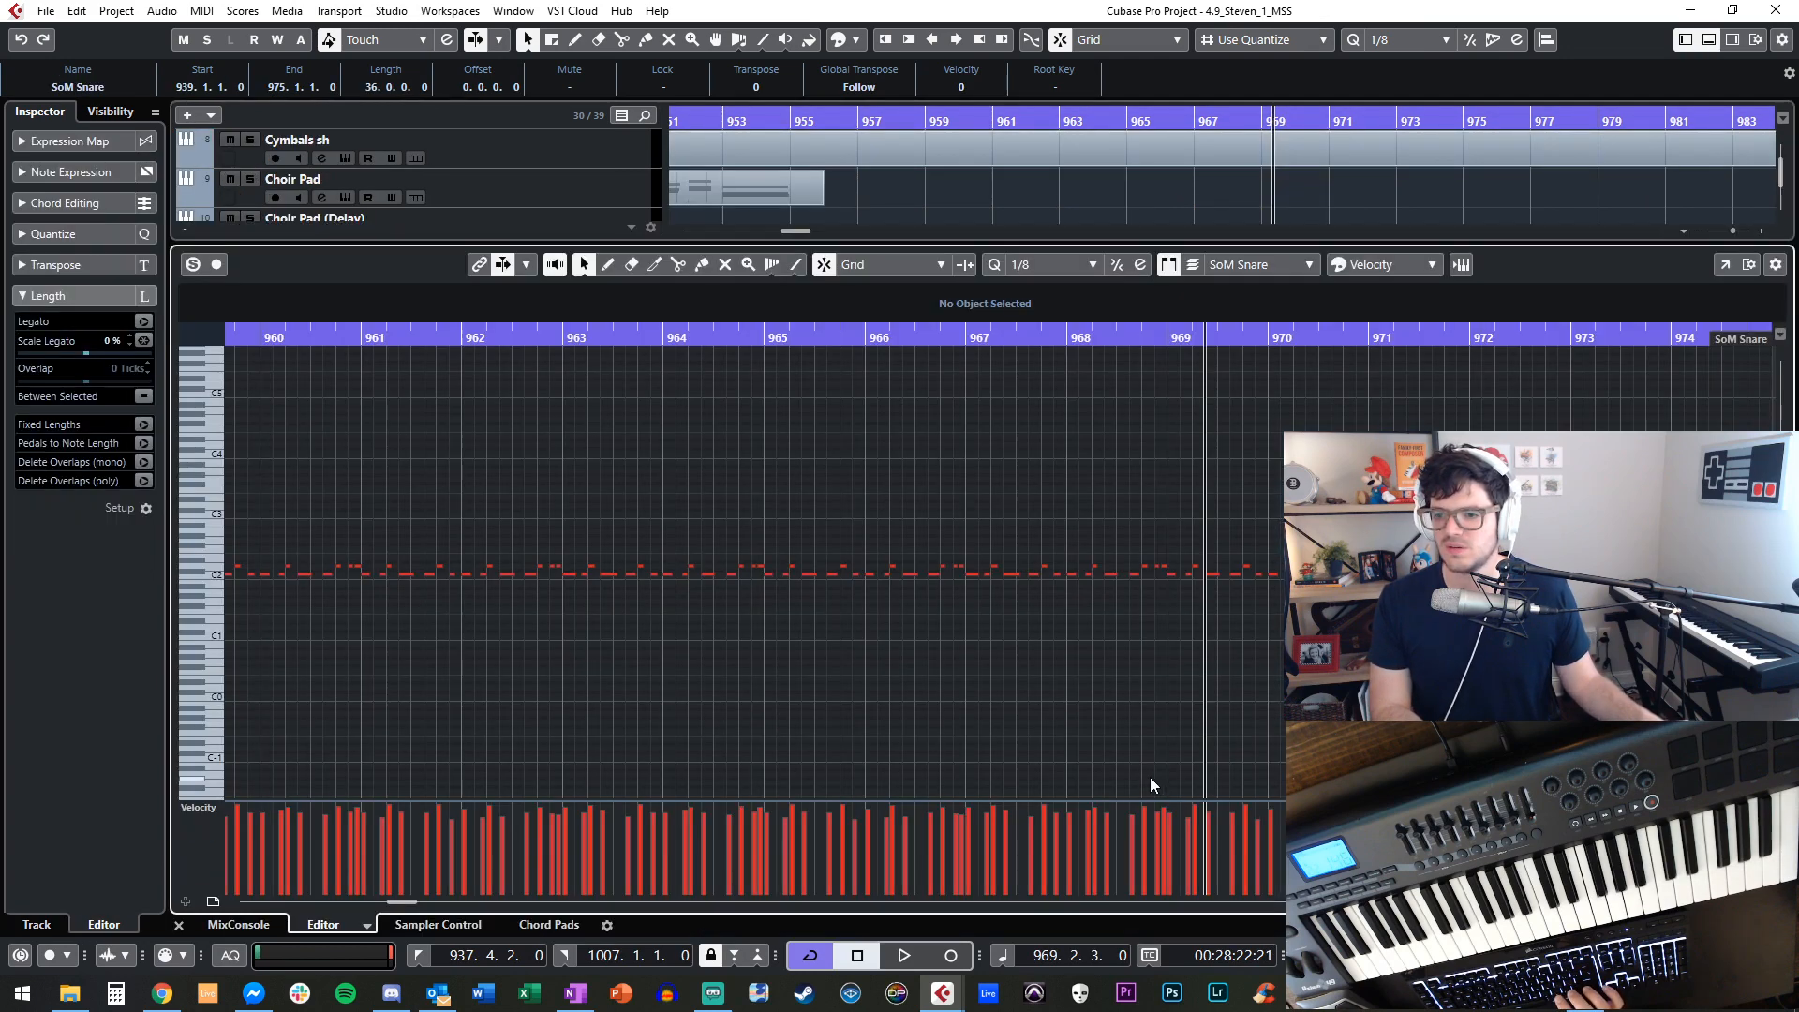
Move the playhead to bar 971 and examine the SoM Snare notes around the transition into section D close up.
scroll(1117, 660, right, 3)
key(KP_Add)
key(KP_Add)
key(KP_Add)
key(KP_Subtract)
scroll(1149, 215, up, 6)
scroll(1148, 215, down, 8)
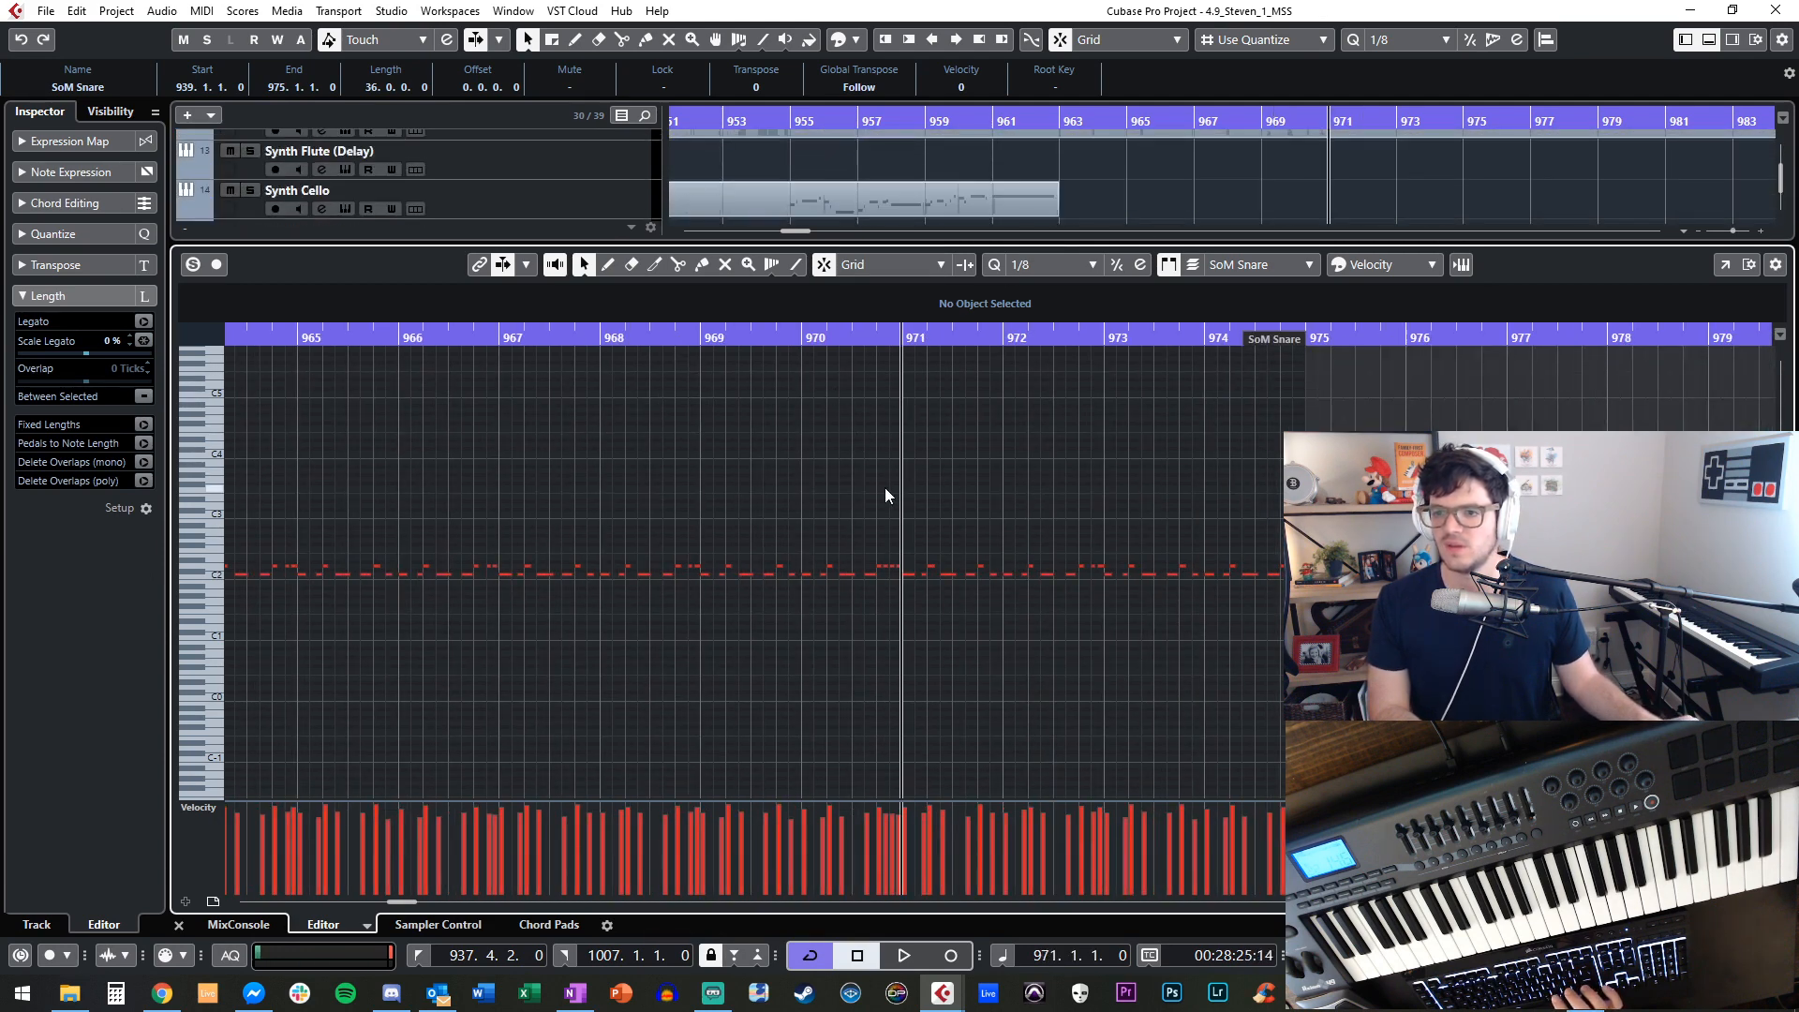
key(h)
key(h)
key(h)
key(h)
key(h)
key(shift+h)
key(shift+h)
key(shift+h)
key(shift+h)
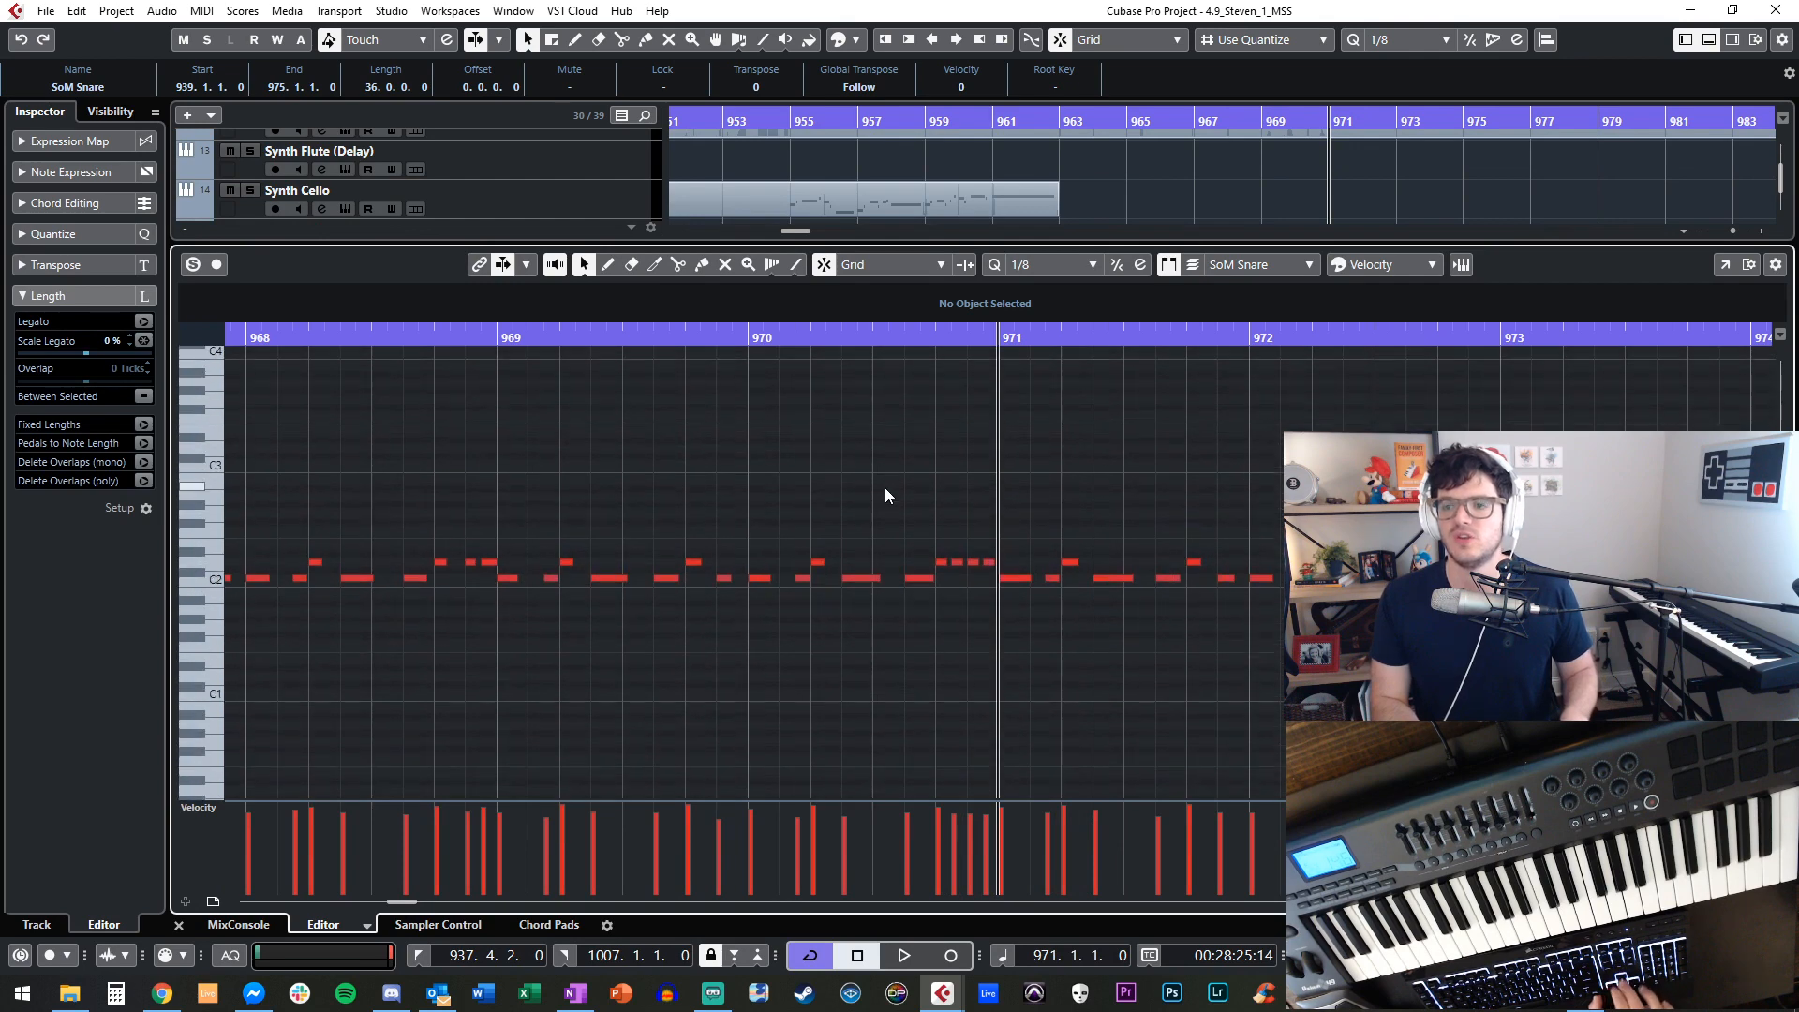
Play back from bar 969 and examine the SoM Snare notes around bars 970 and 971, leaving the note editor at the end.
click(444, 365)
key(h)
key(h)
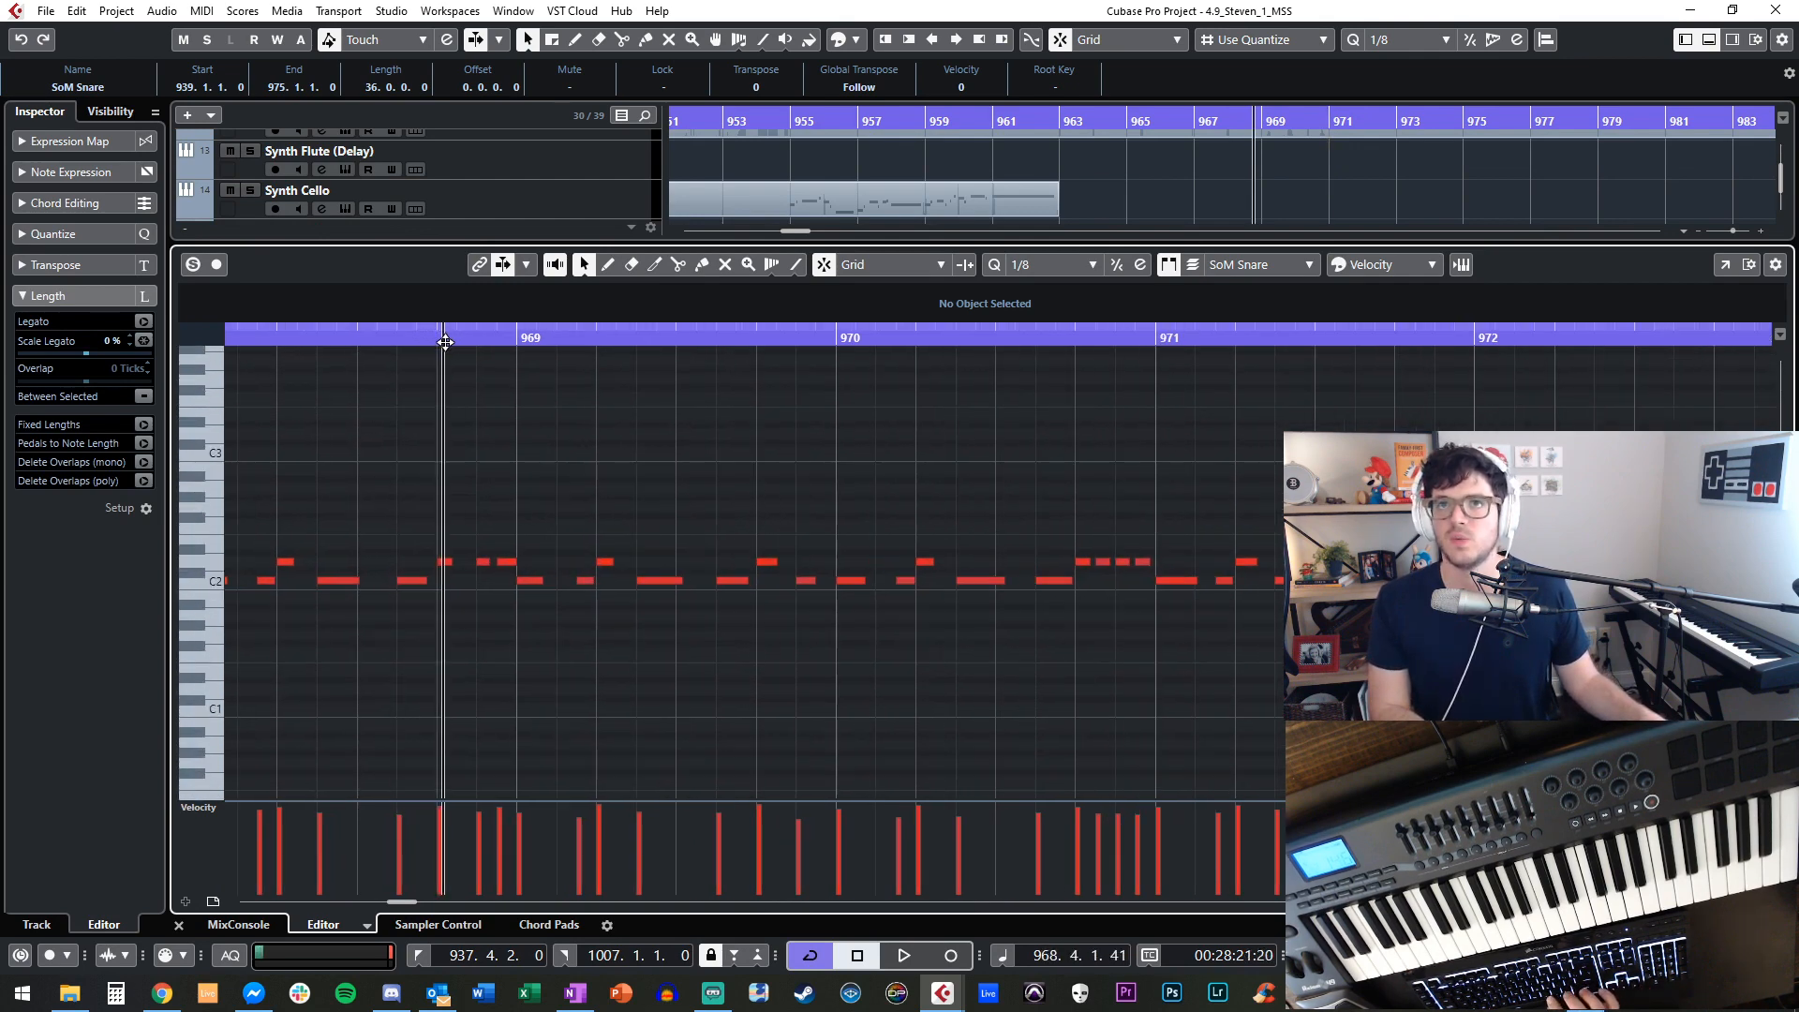
drag(444, 356, 1062, 341)
scroll(626, 411, right, 3)
key(KP_Subtract)
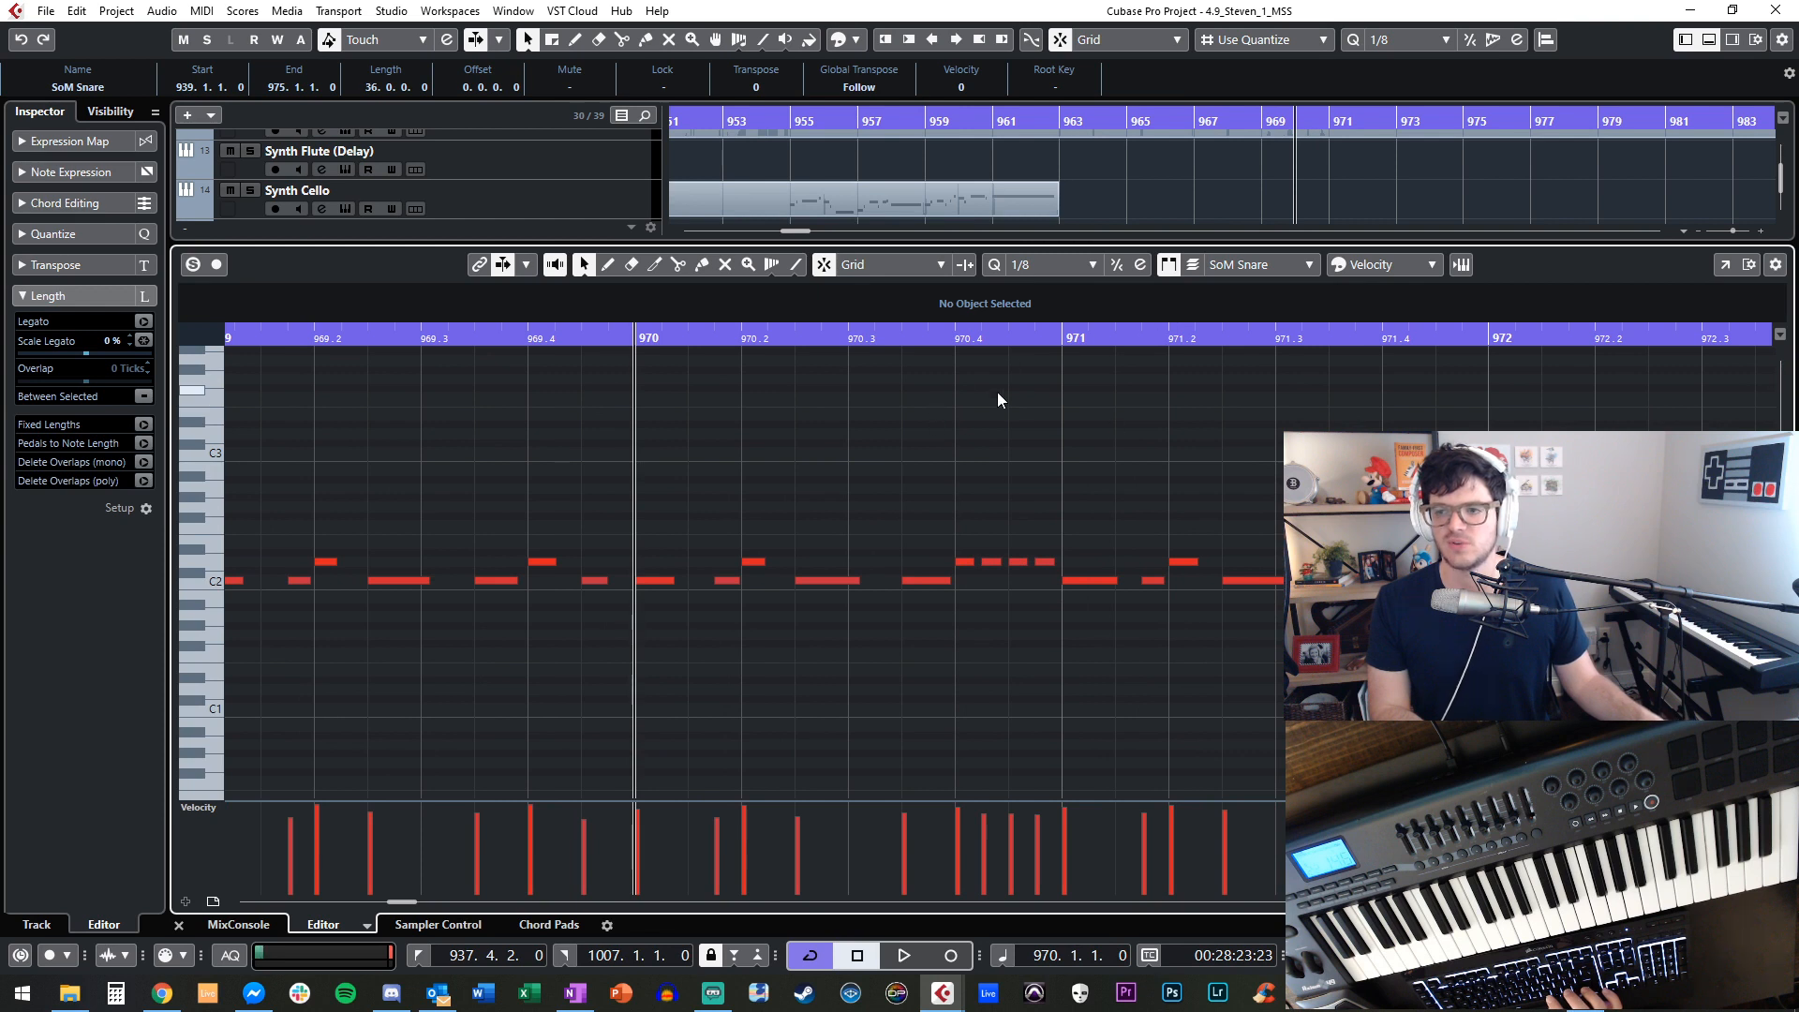
scroll(964, 536, right, 3)
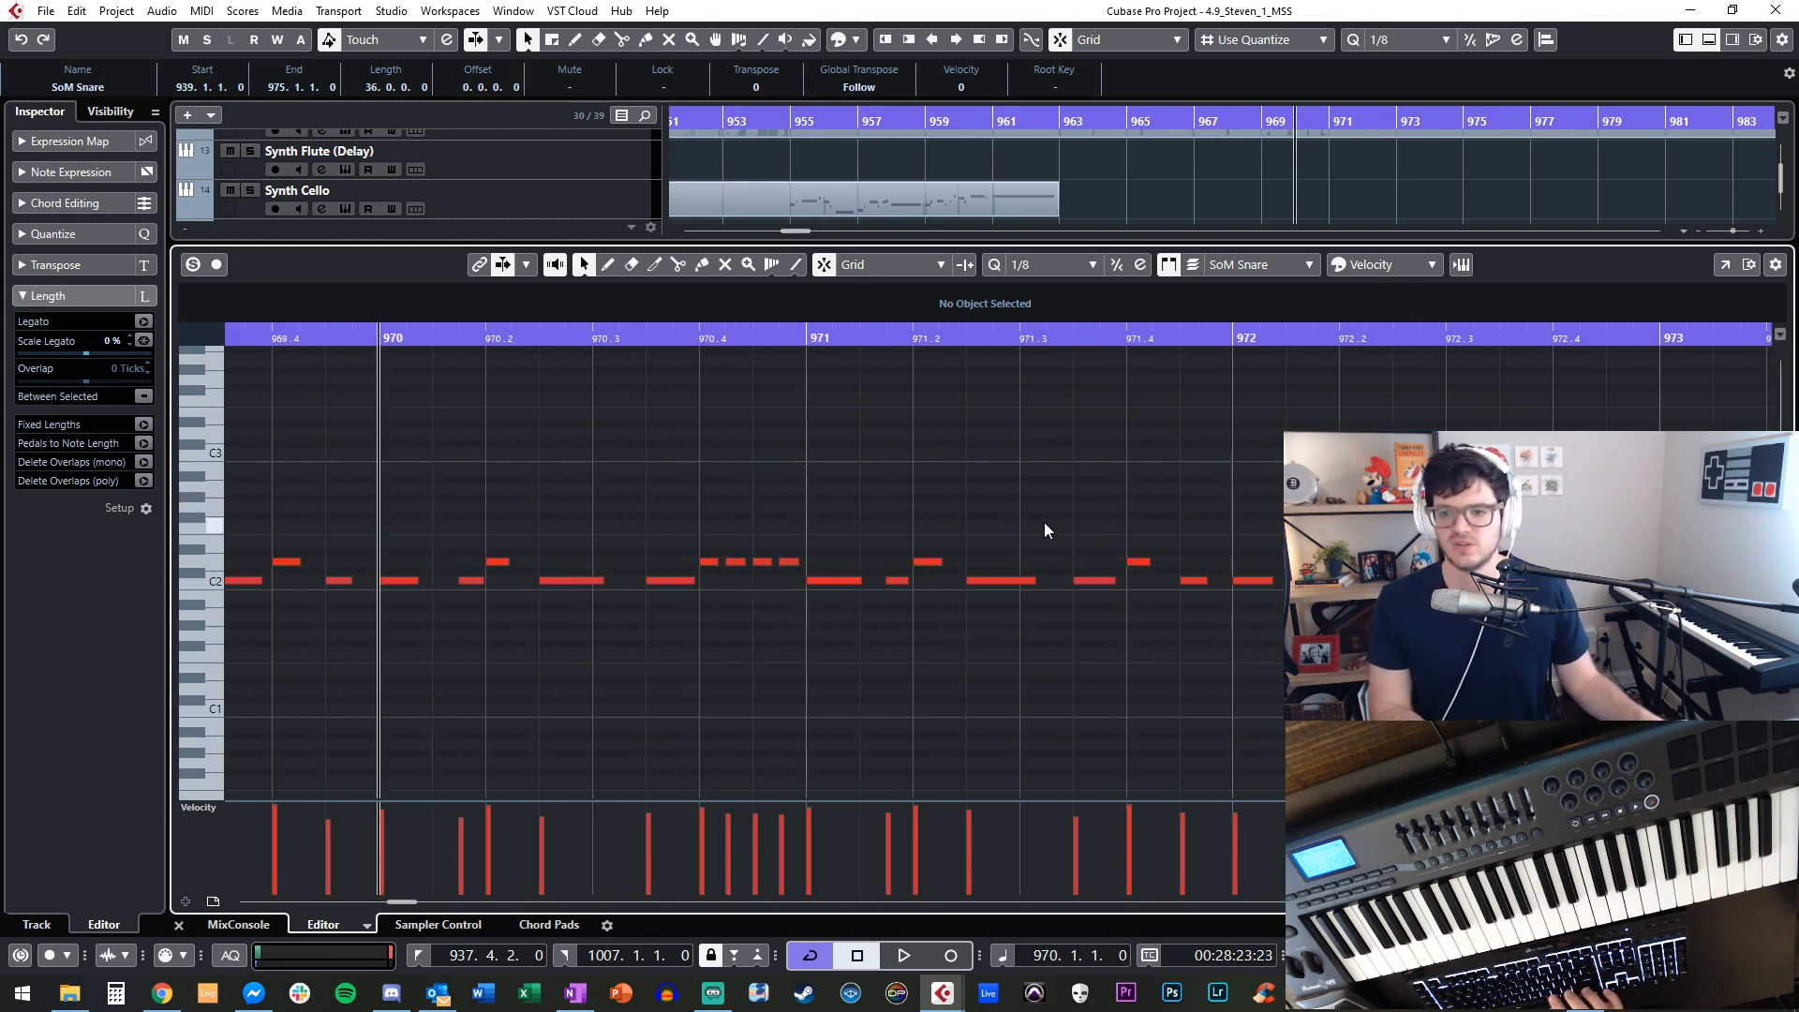
key(KP_Subtract)
scroll(864, 652, right, 1)
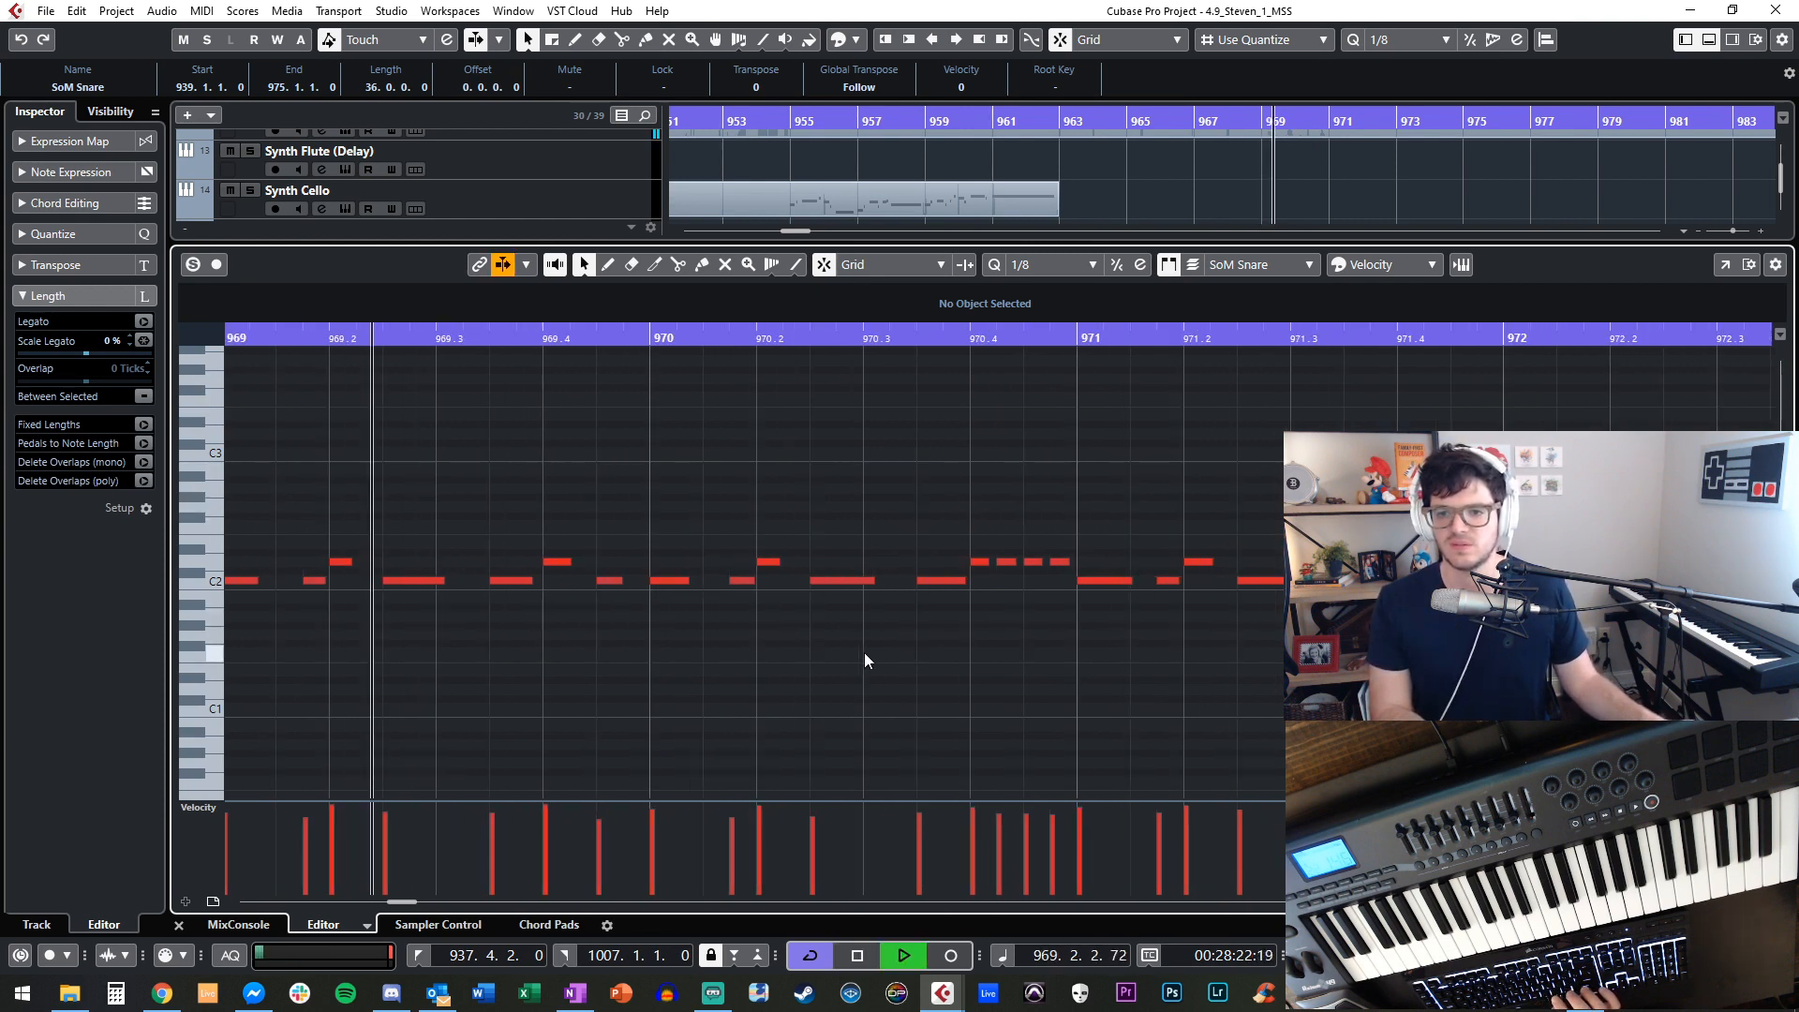
scroll(702, 628, right, 1)
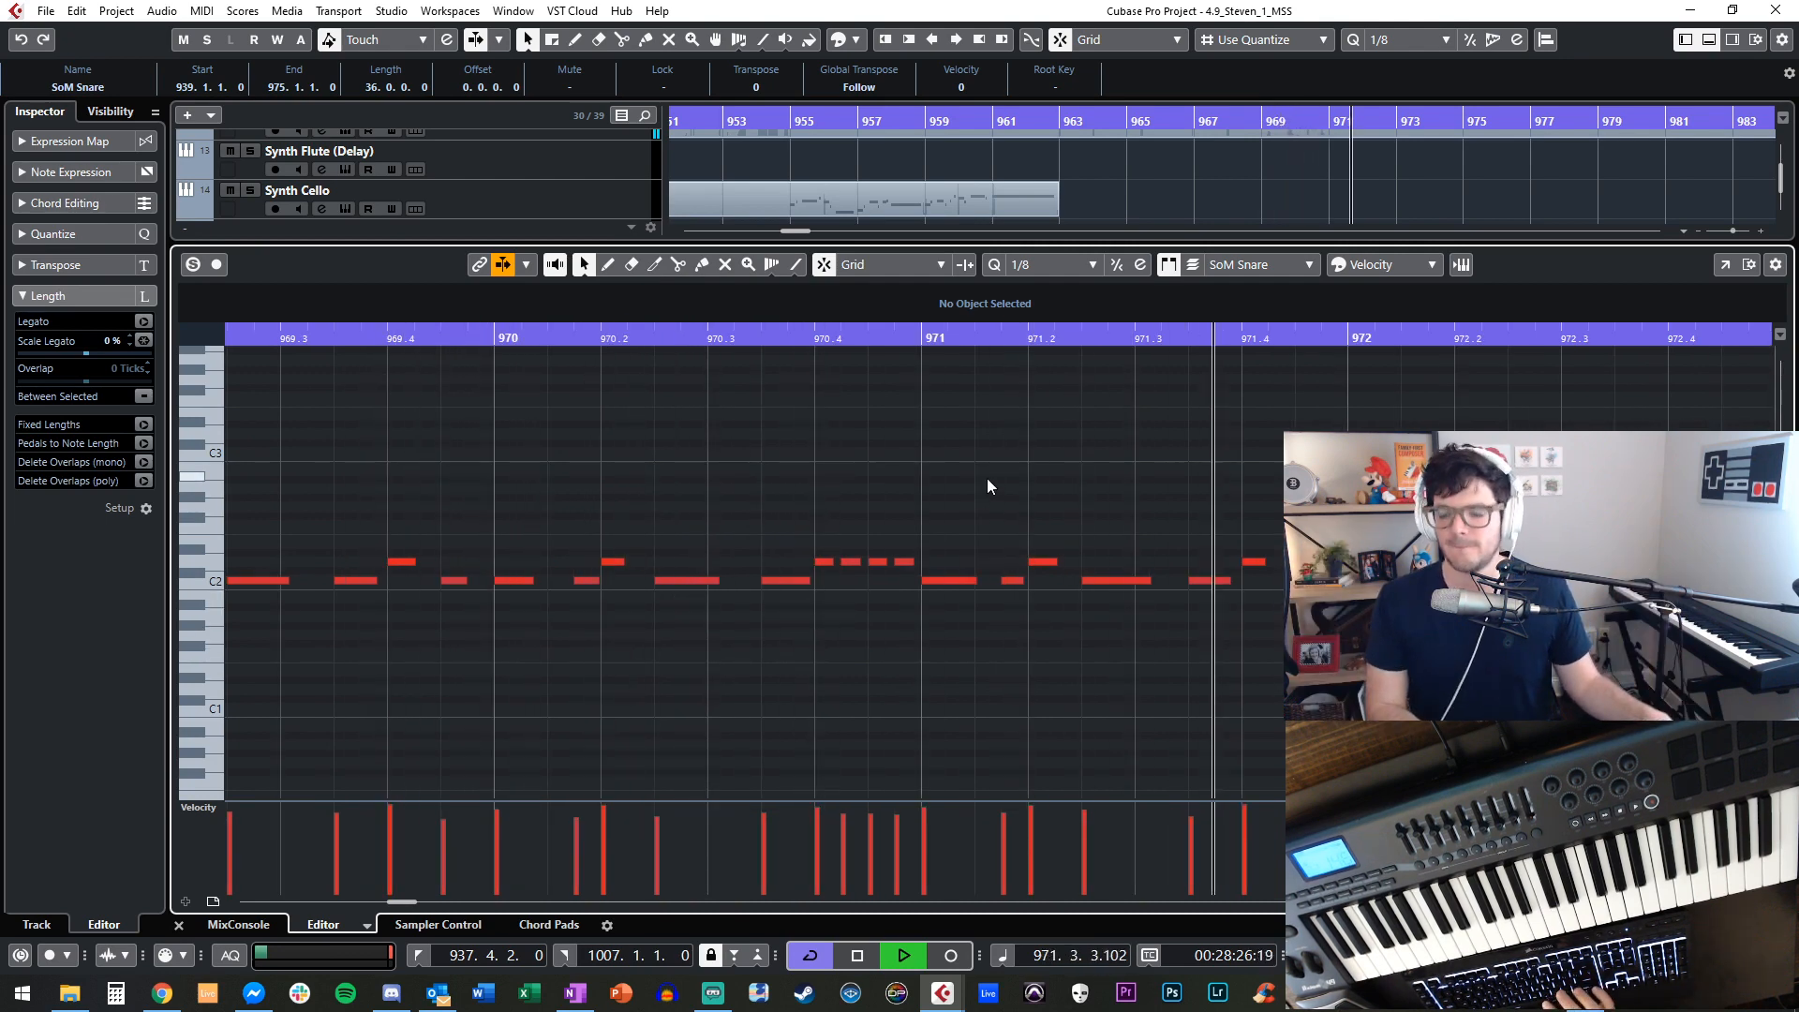
key(space)
key(Return)
click(1092, 711)
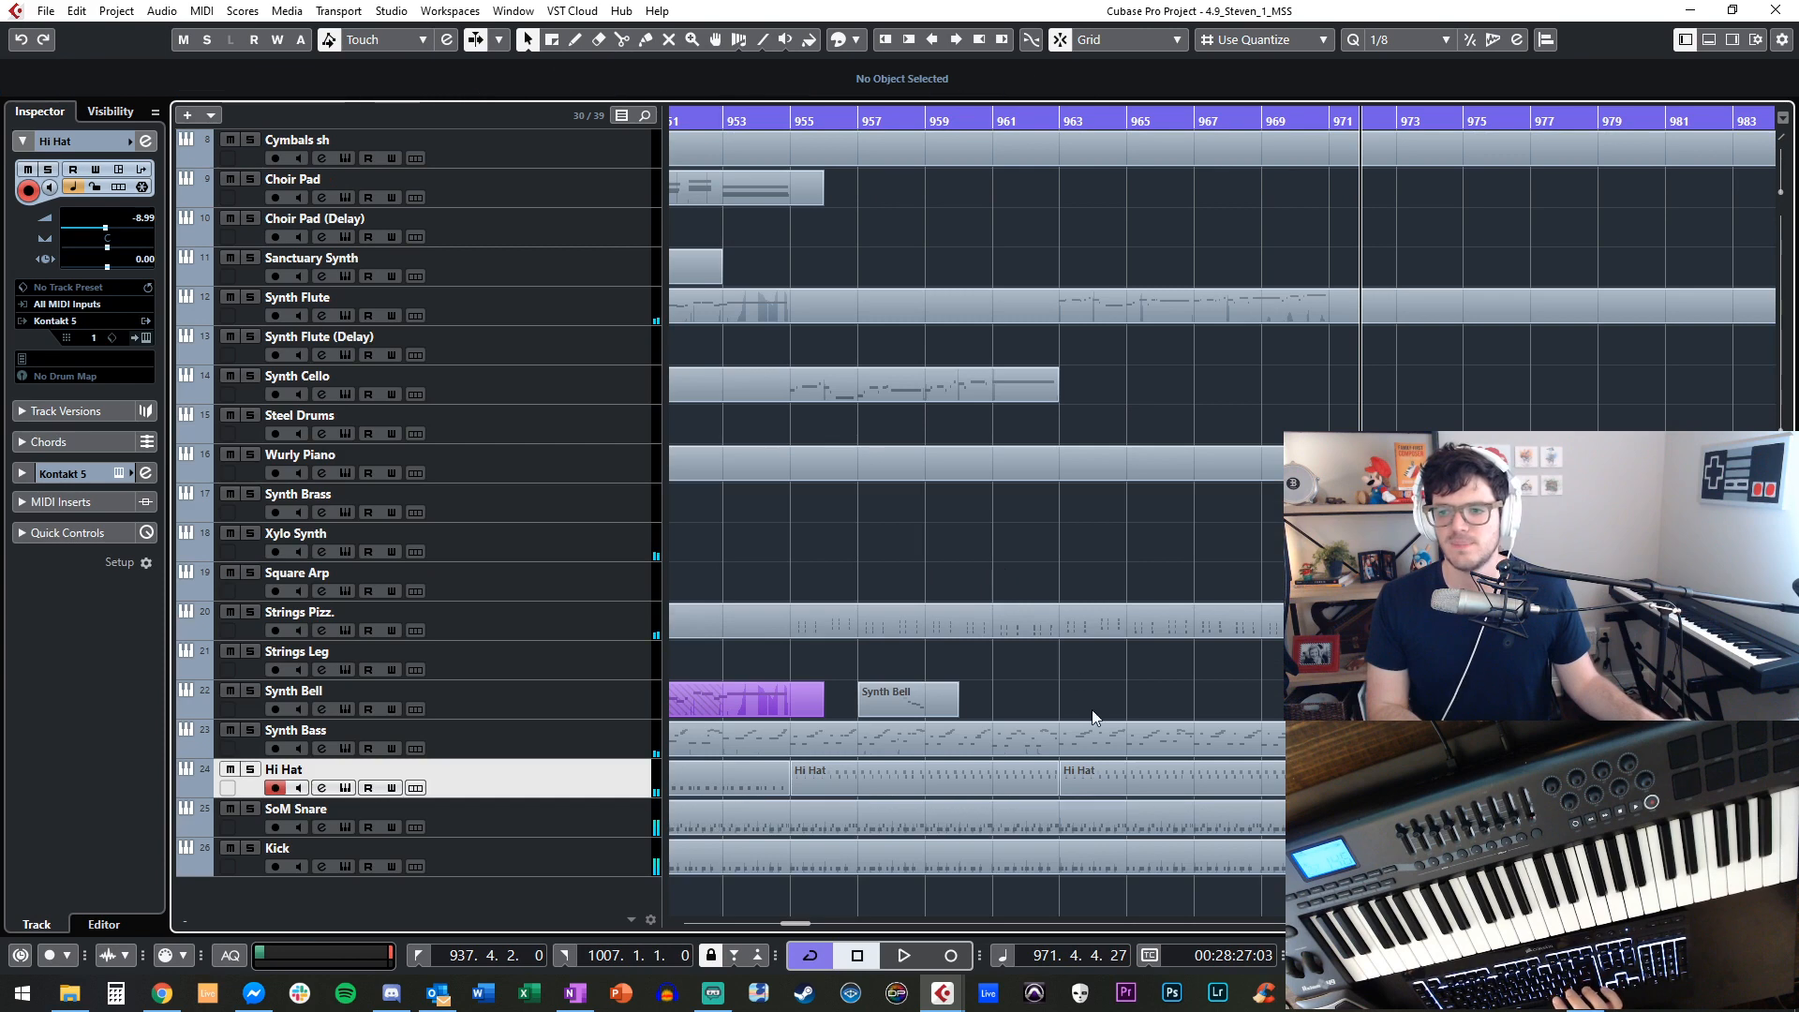
Reopen the SoM Snare event of bars 939 to 975 for note editing and move the playhead to bar 970.
click(1081, 804)
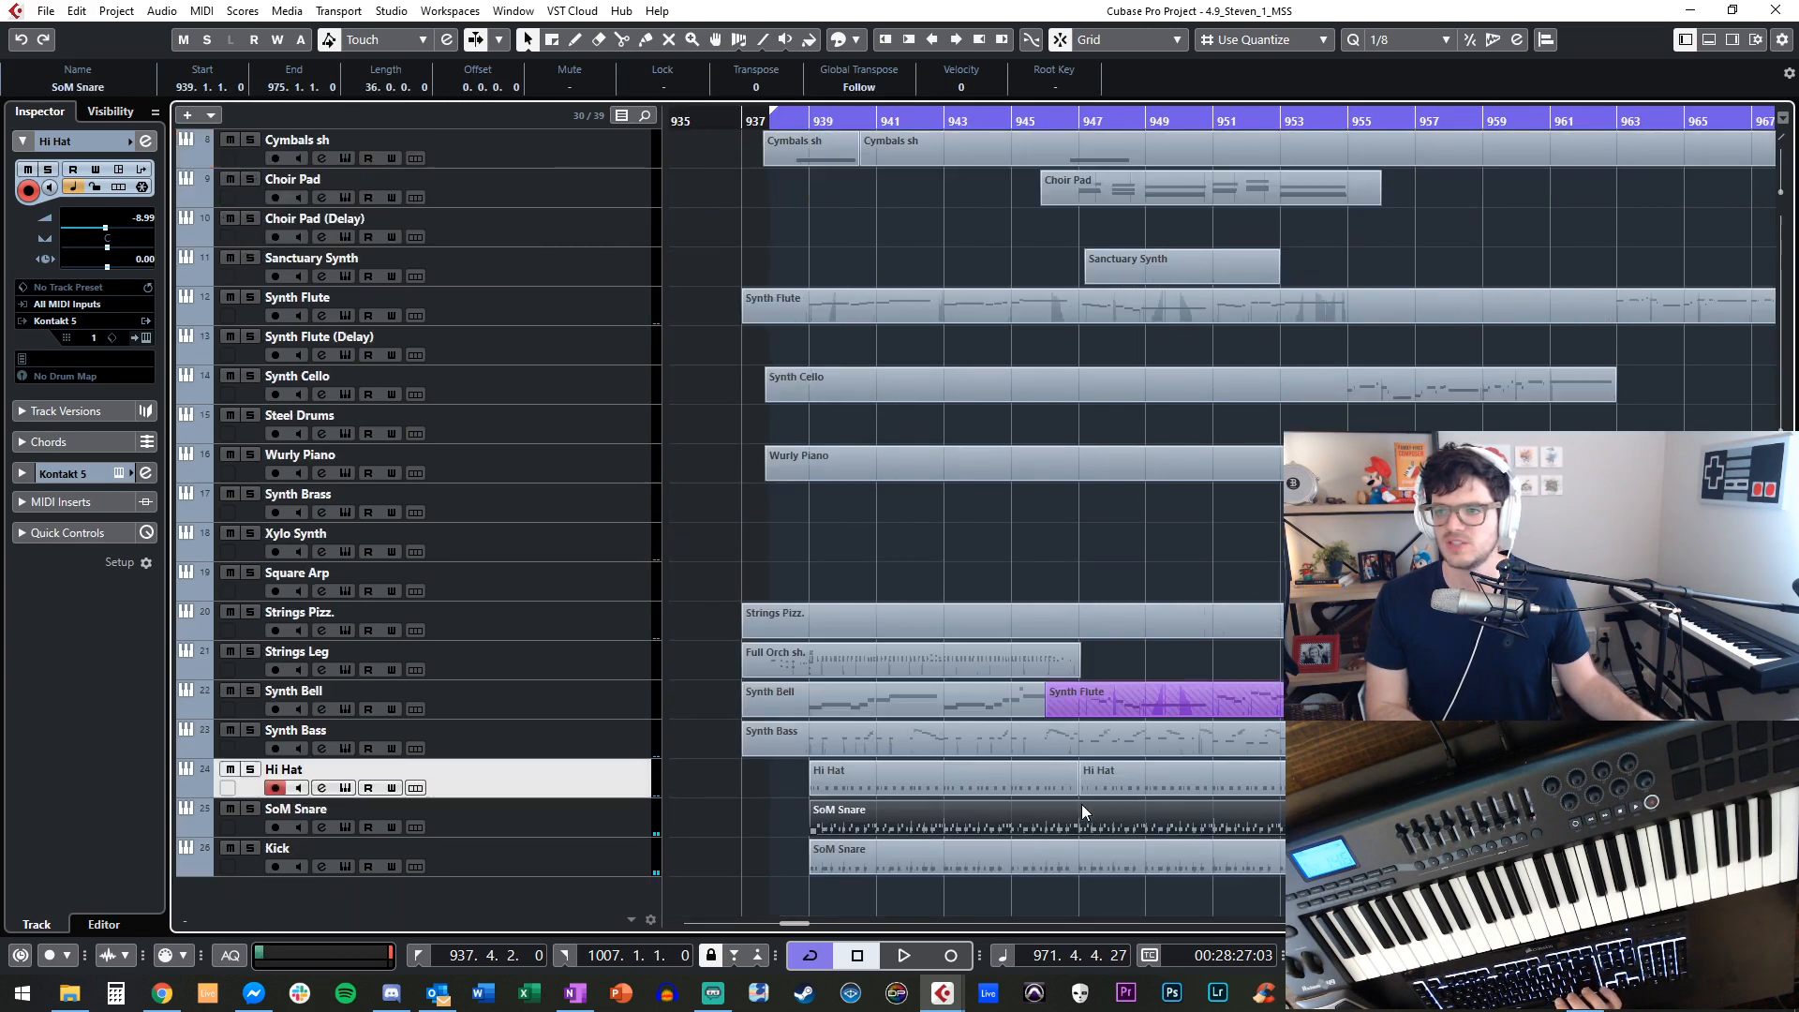
scroll(1143, 802, right, 3)
key(Return)
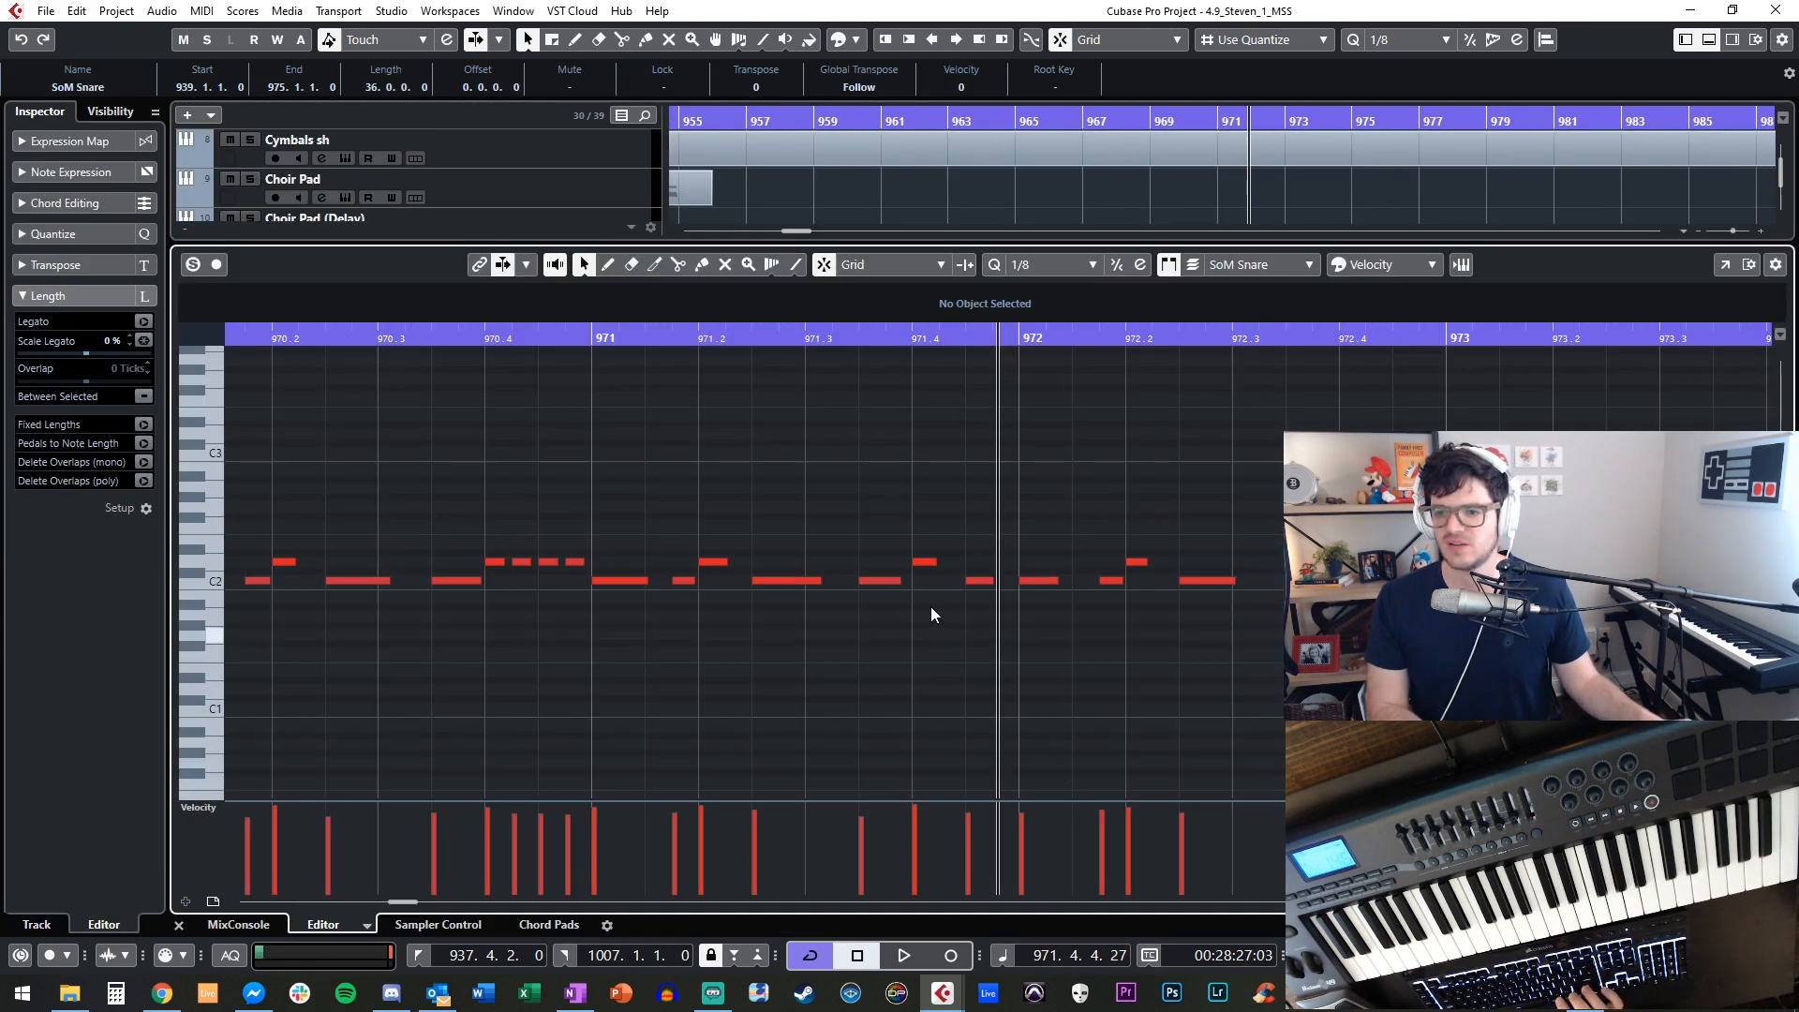
key(KP_Subtract)
key(KP_Subtract)
key(KP_Add)
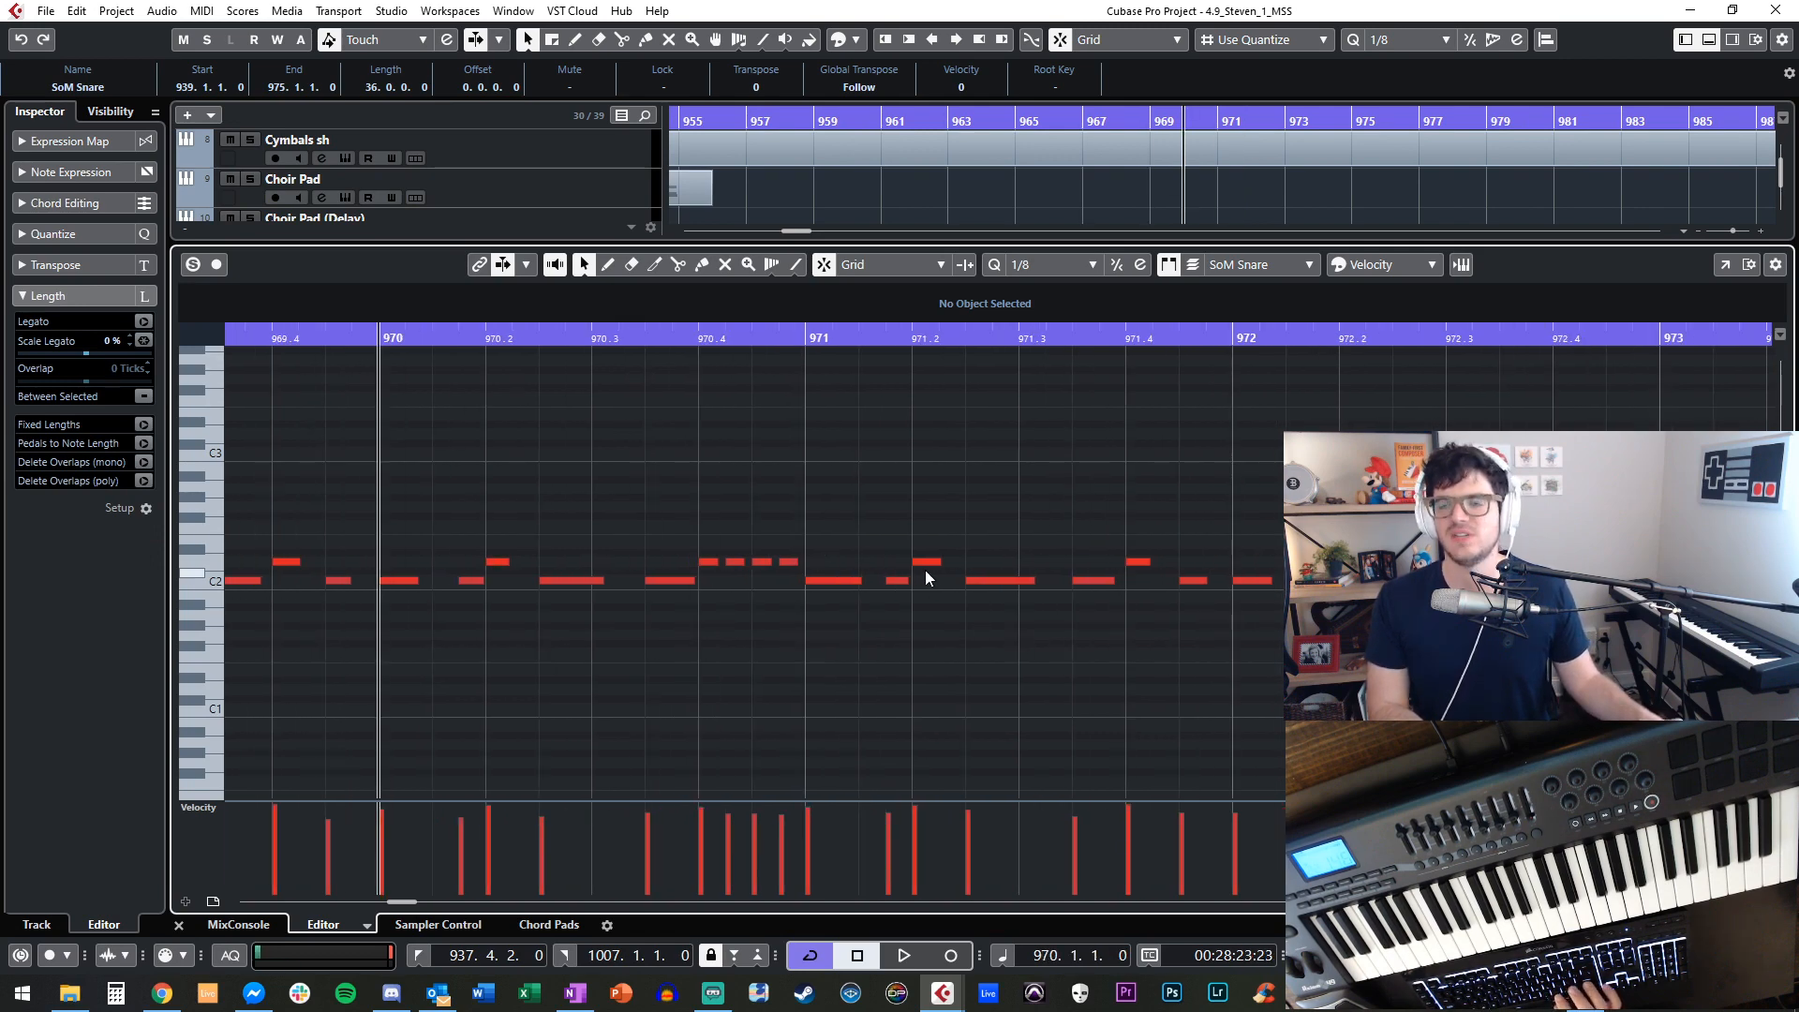
Split the SoM Snare event at bars 970 and 971 to isolate the one-bar fill, and select the SoM Snare track.
key(Return)
click(1391, 44)
click(1396, 105)
key(h)
key(h)
key(h)
key(h)
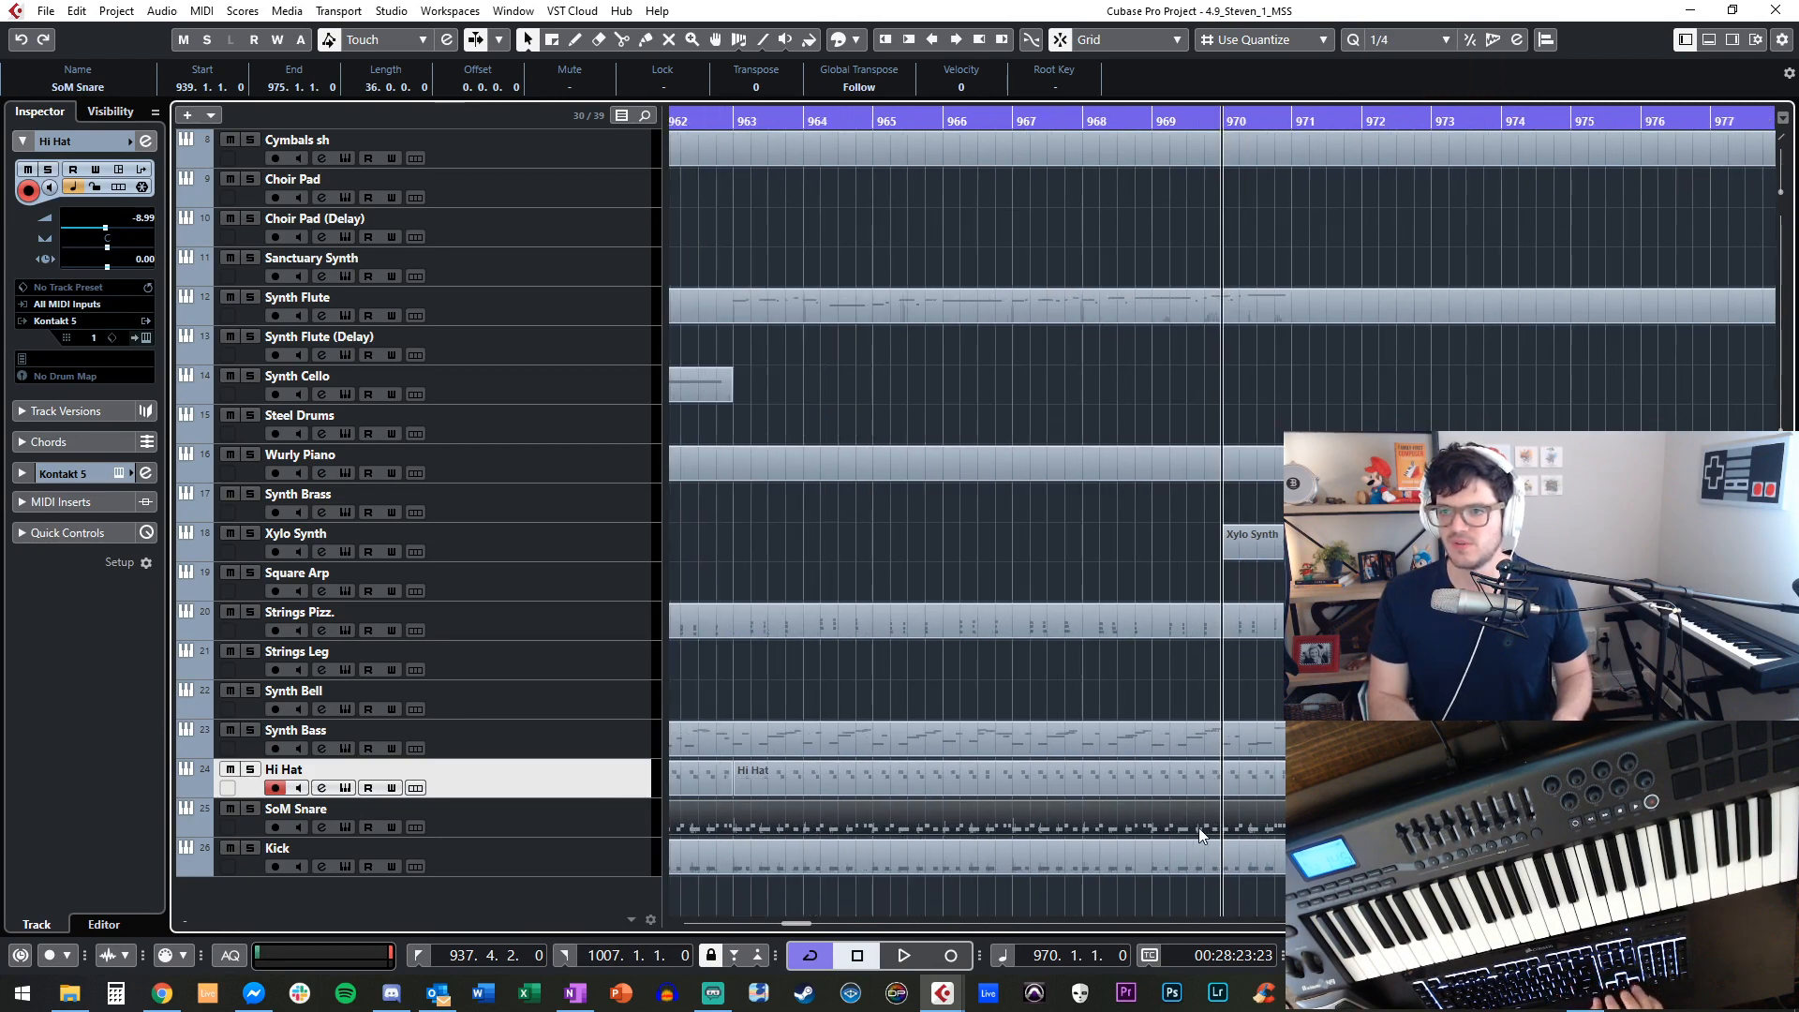
key(space)
key(space)
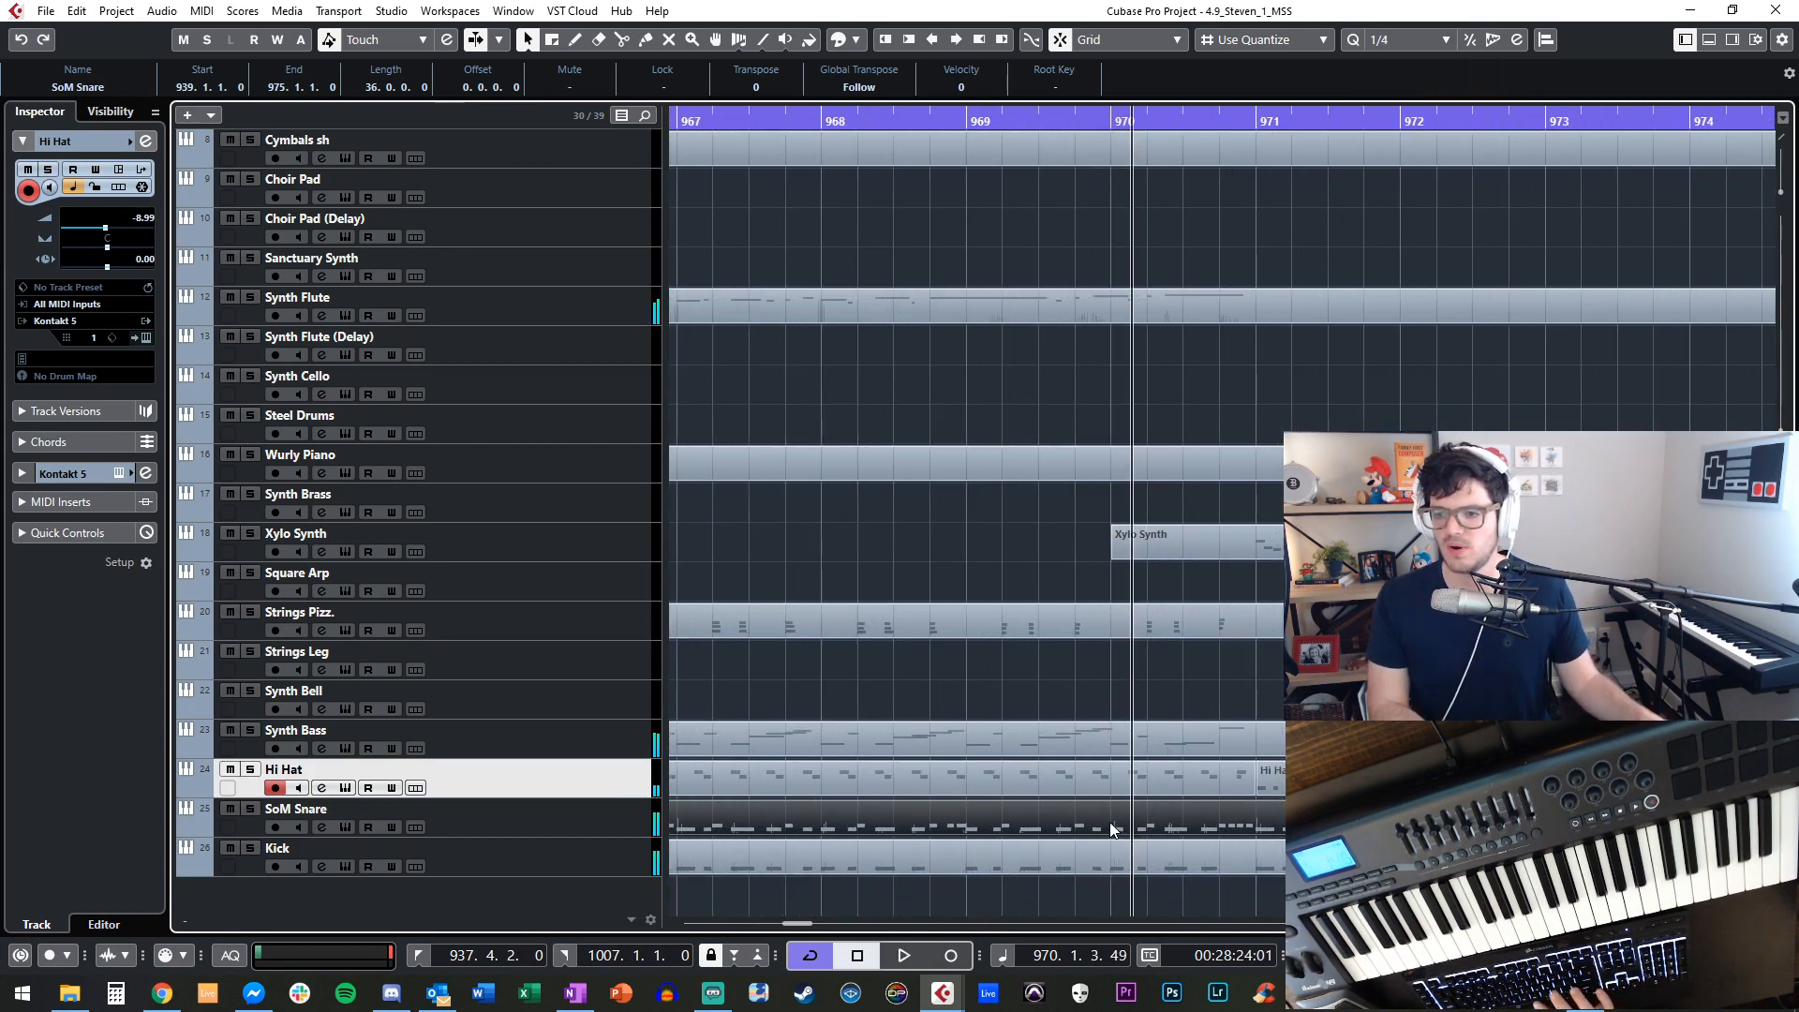
alt+click(1115, 828)
click(1184, 826)
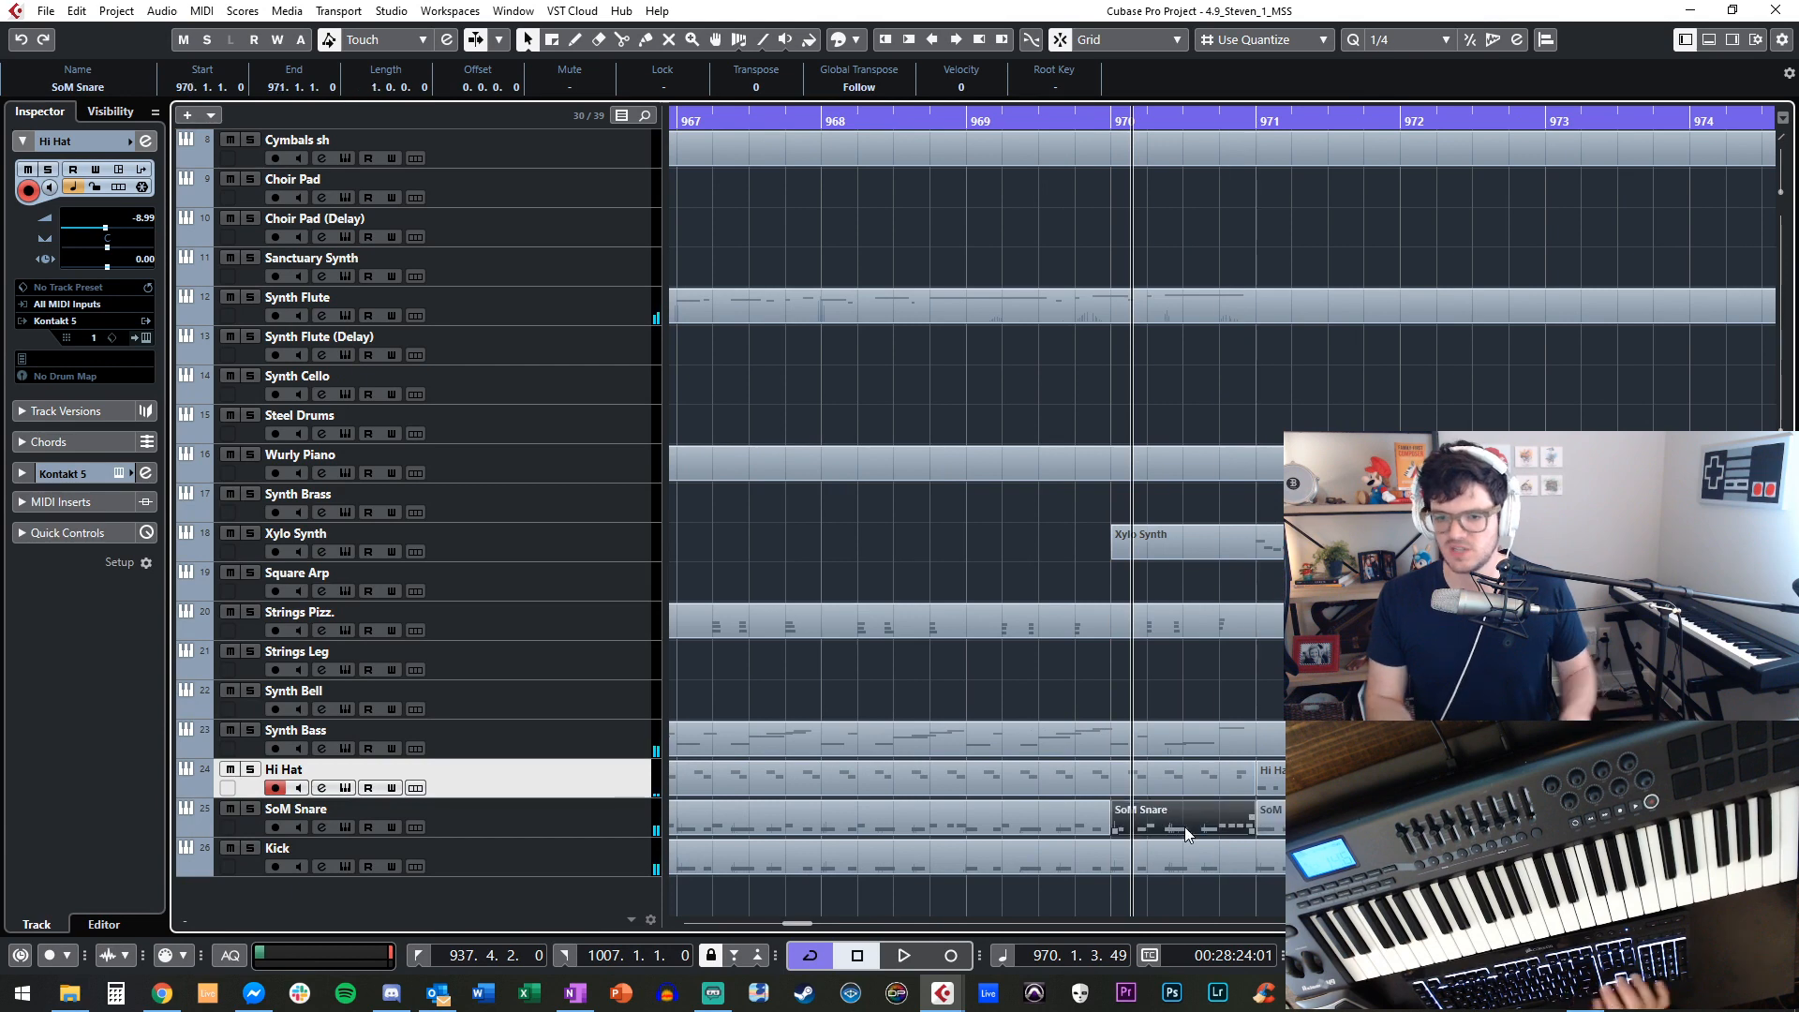
click(526, 802)
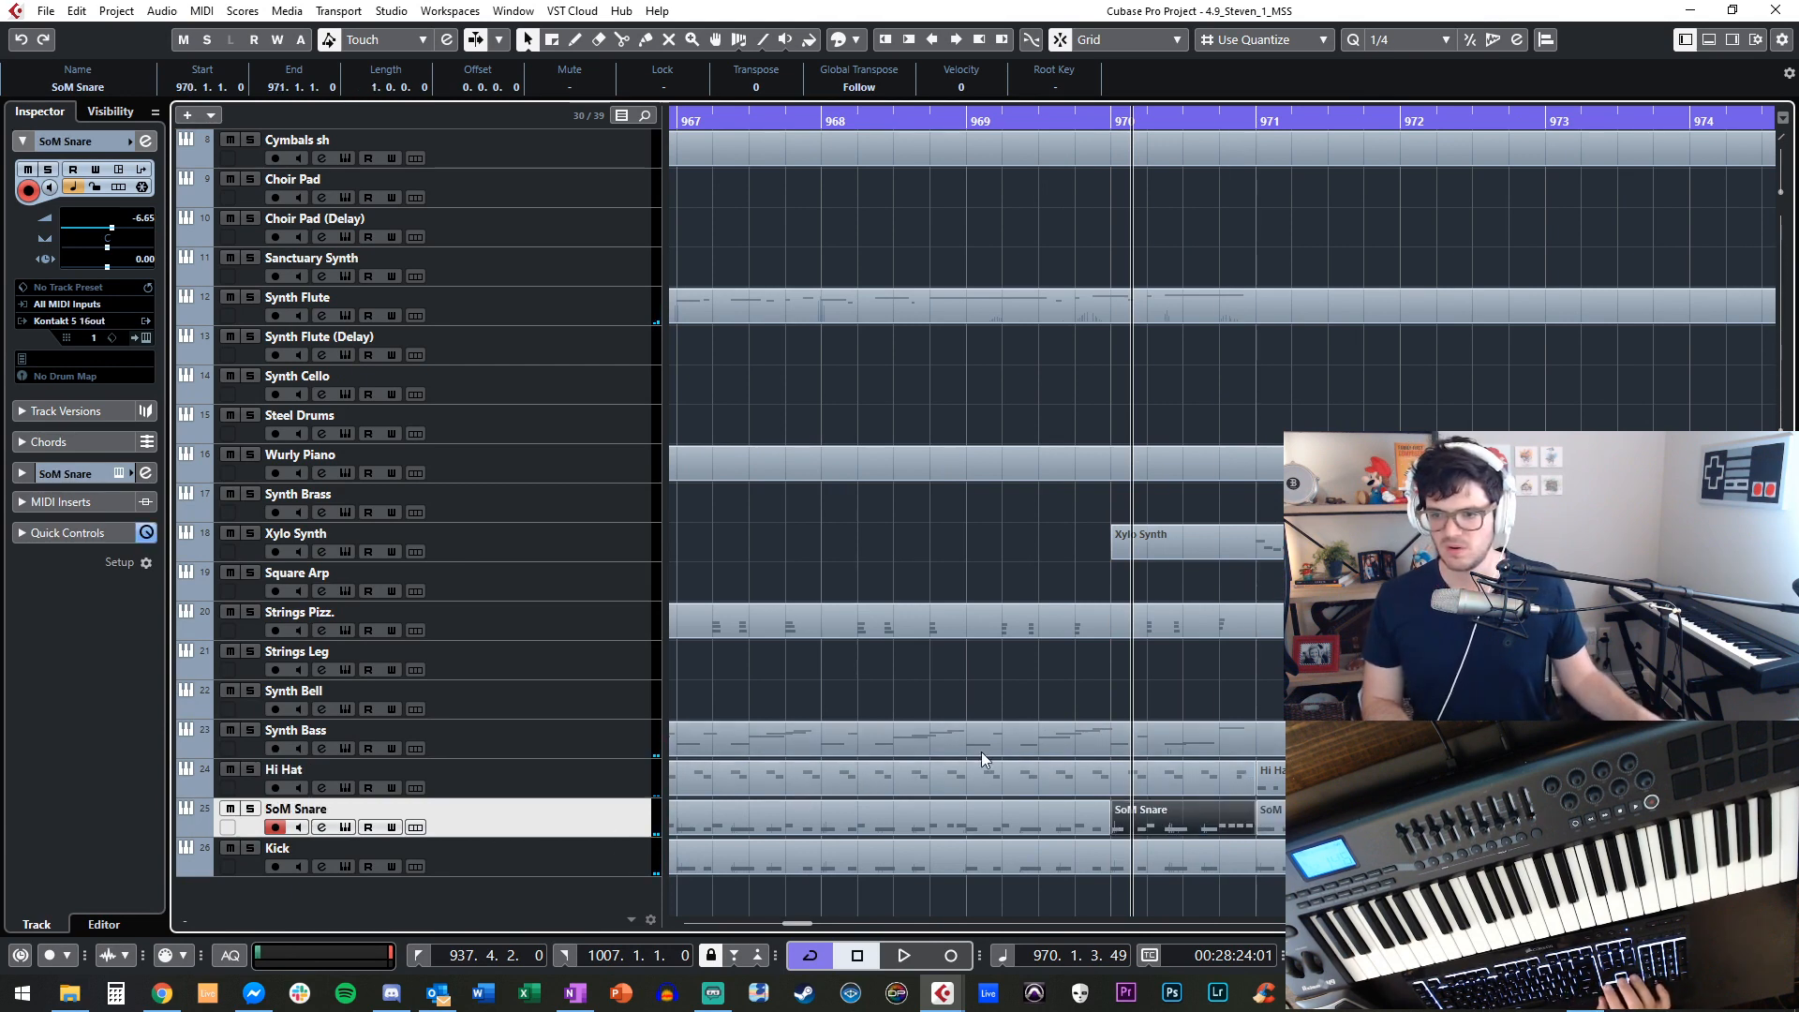
Place the one-bar SoM Snare fill at bar 946, just before section B, as a separate event ending at bar 947.
key(shift+g)
key(g)
key(g)
key(g)
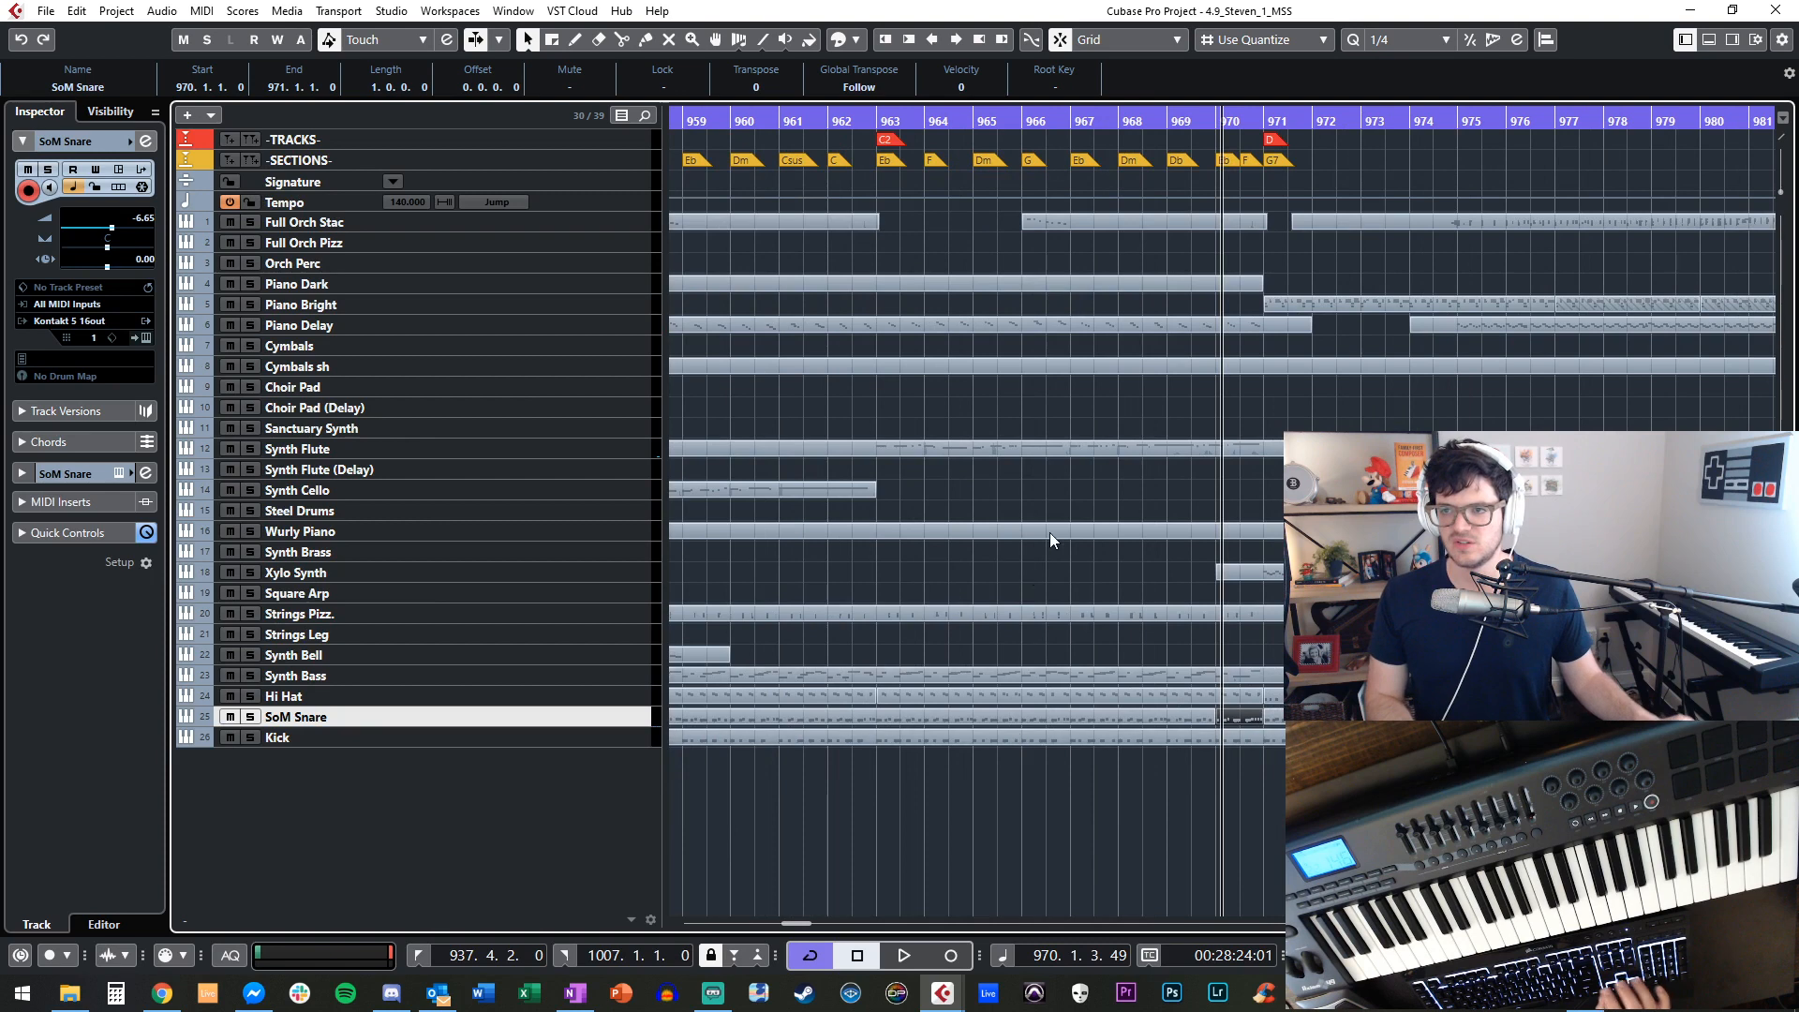
key(KP_Subtract)
key(KP_Subtract)
key(KP_Add)
key(KP_Subtract)
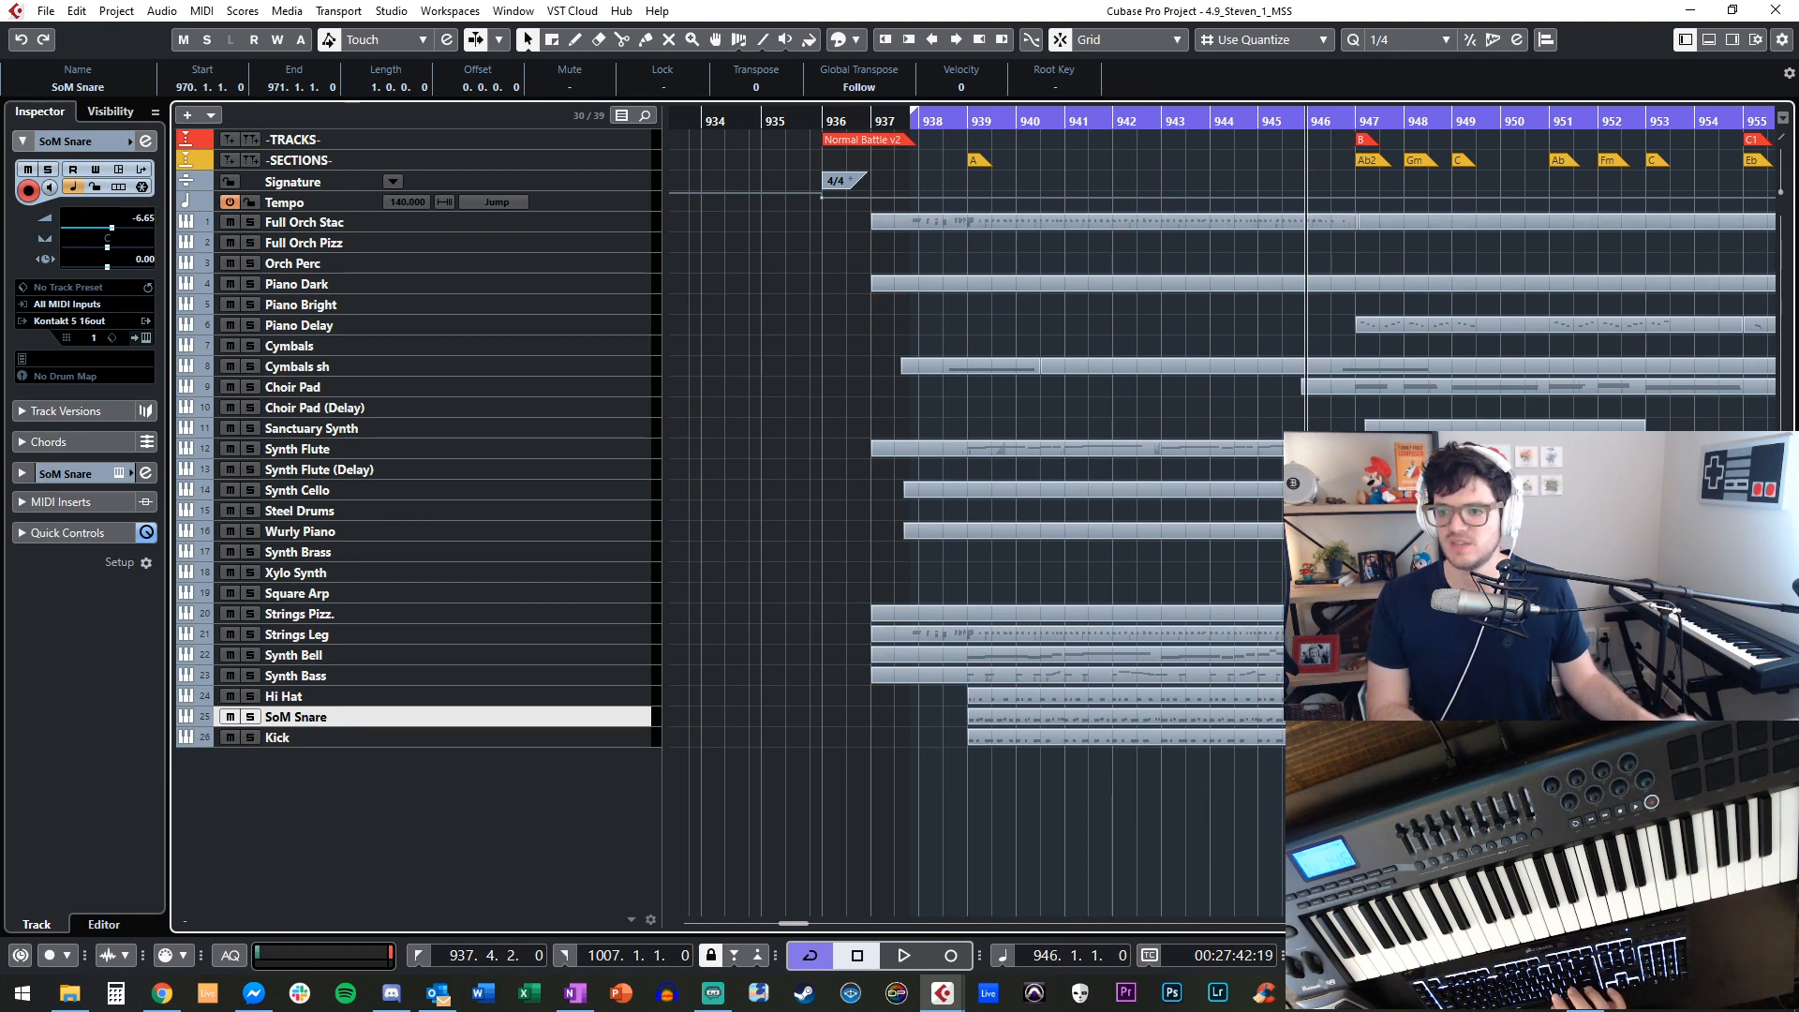
key(h)
key(h)
key(shift+h)
key(shift+h)
alt+click(1221, 789)
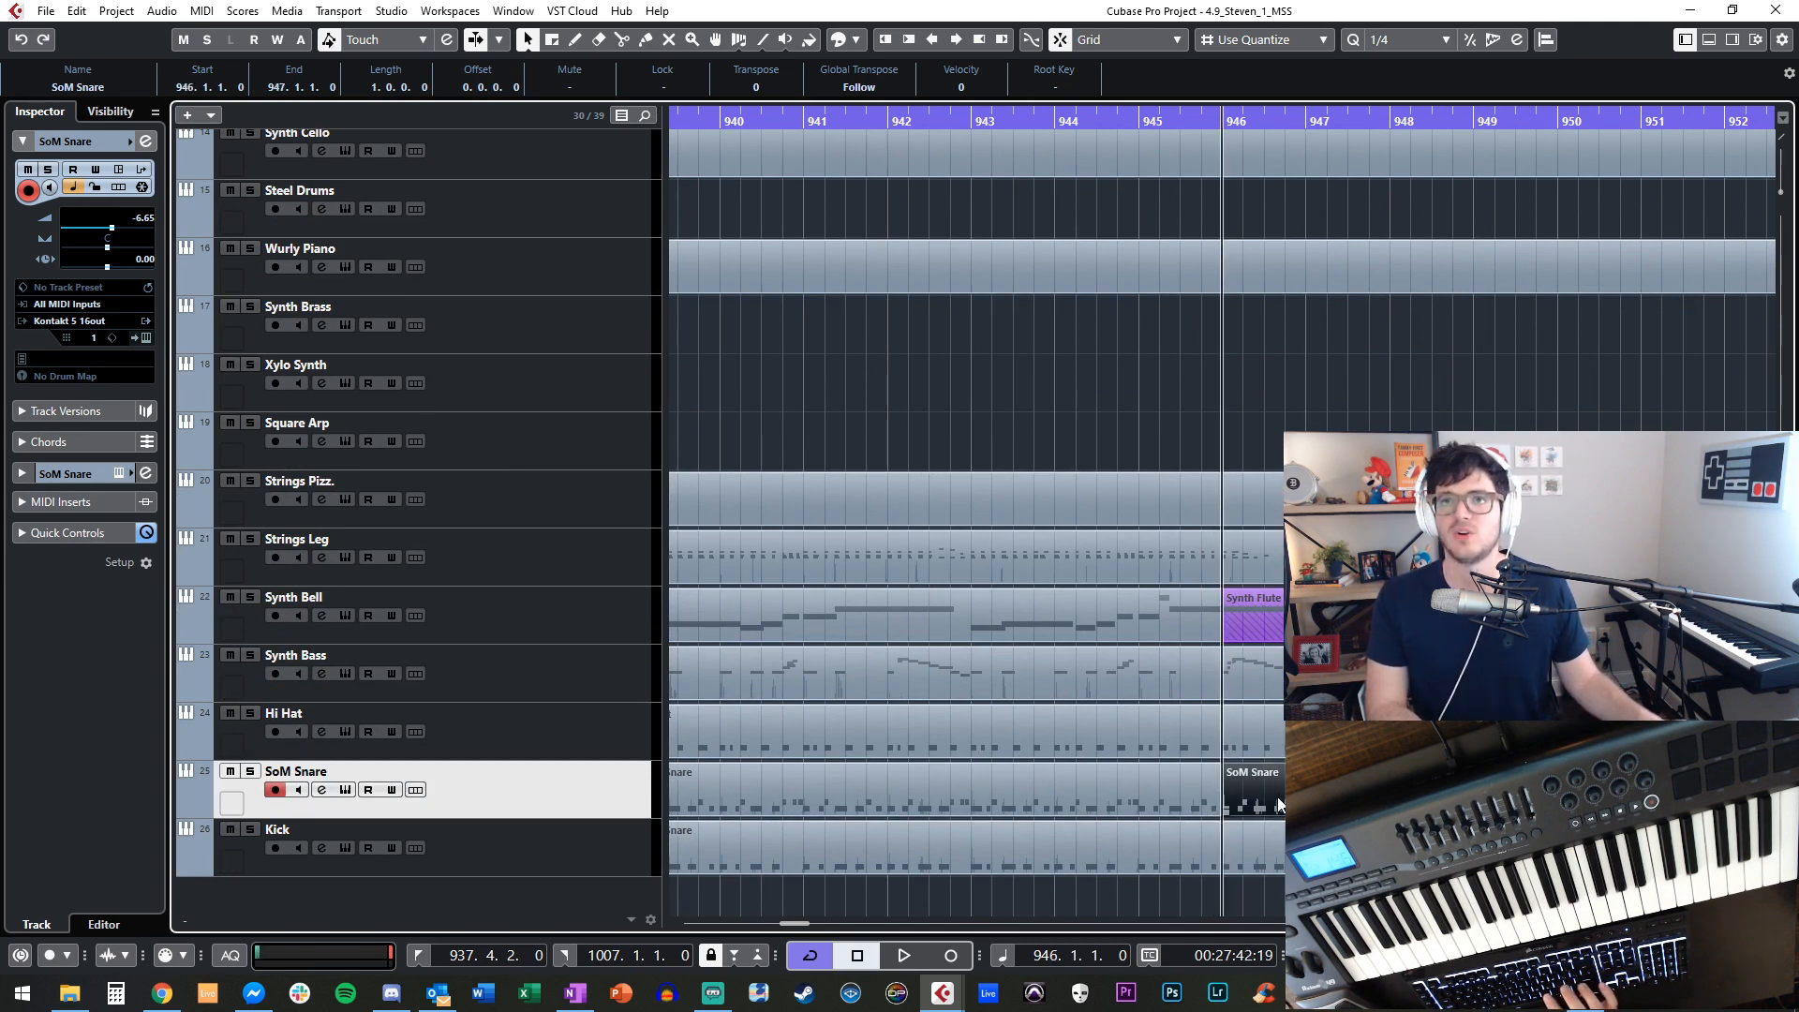
Play back from bar 945 to check the snare fill leading into section B.
scroll(1278, 799, right, 1)
key(KP_Add)
key(KP_Subtract)
key(KP_Subtract)
scroll(1158, 644, up, 10)
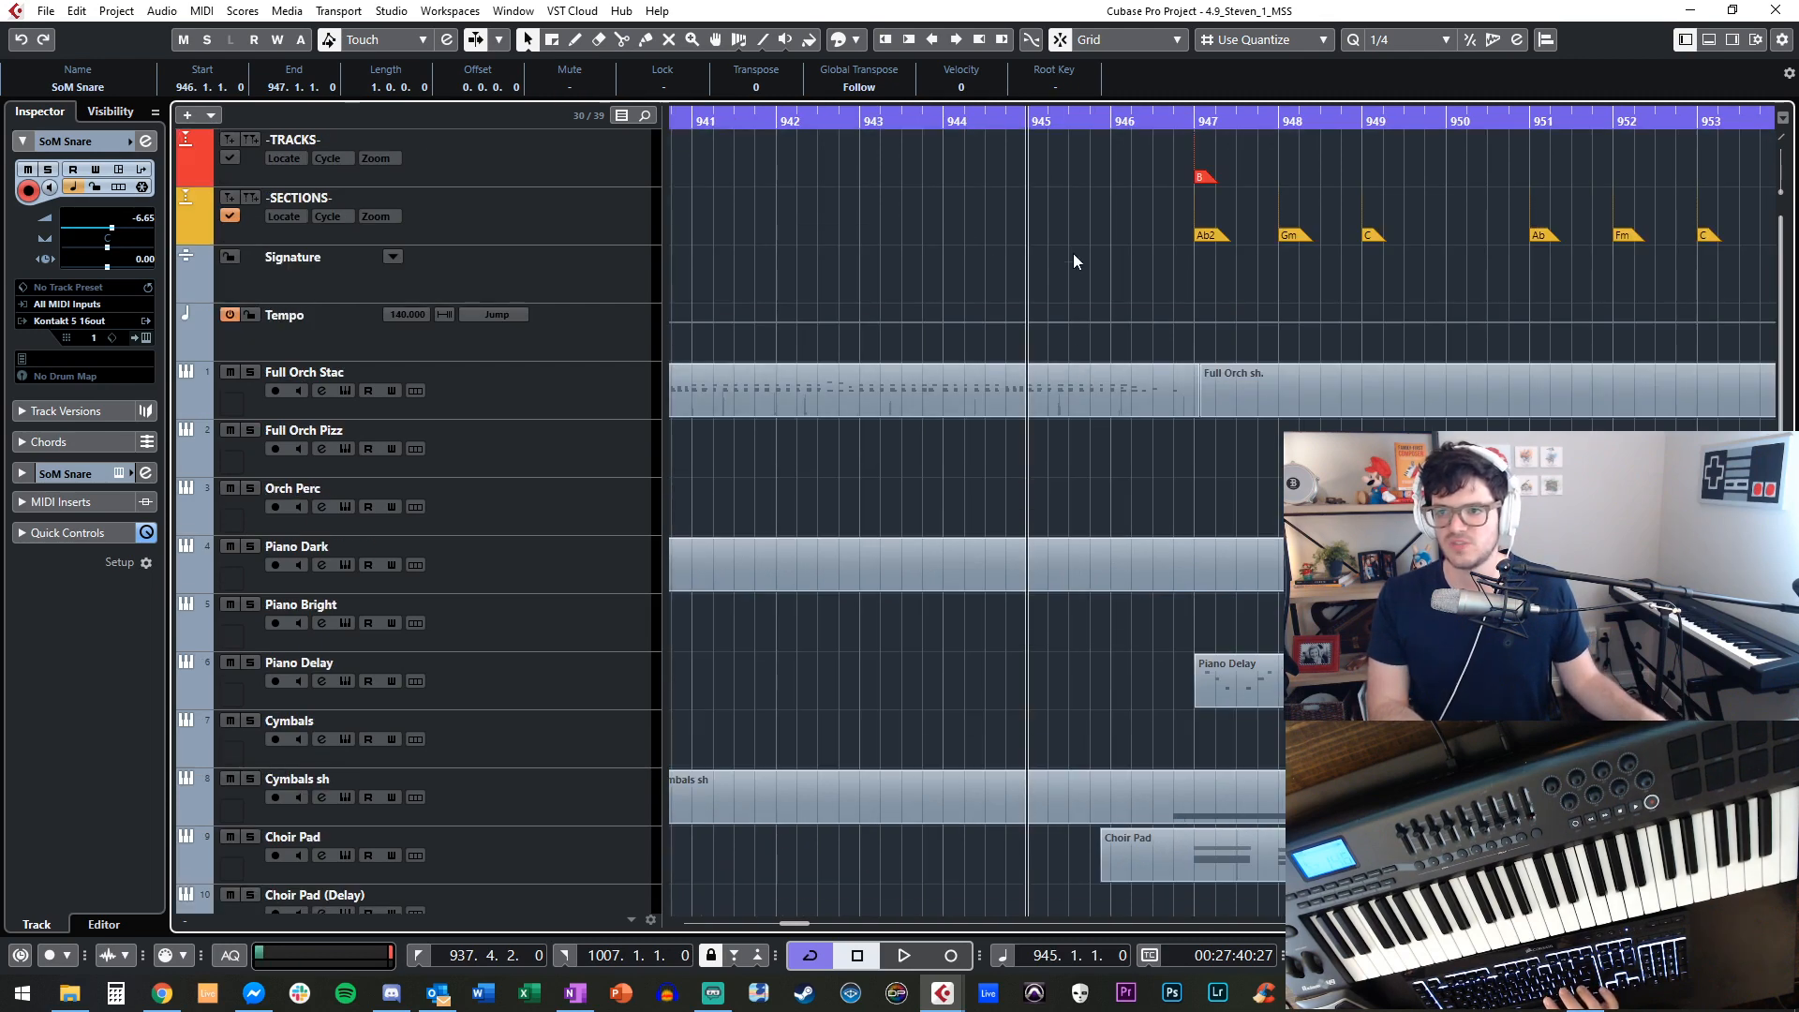
key(space)
scroll(1131, 581, down, 10)
scroll(1115, 674, right, 2)
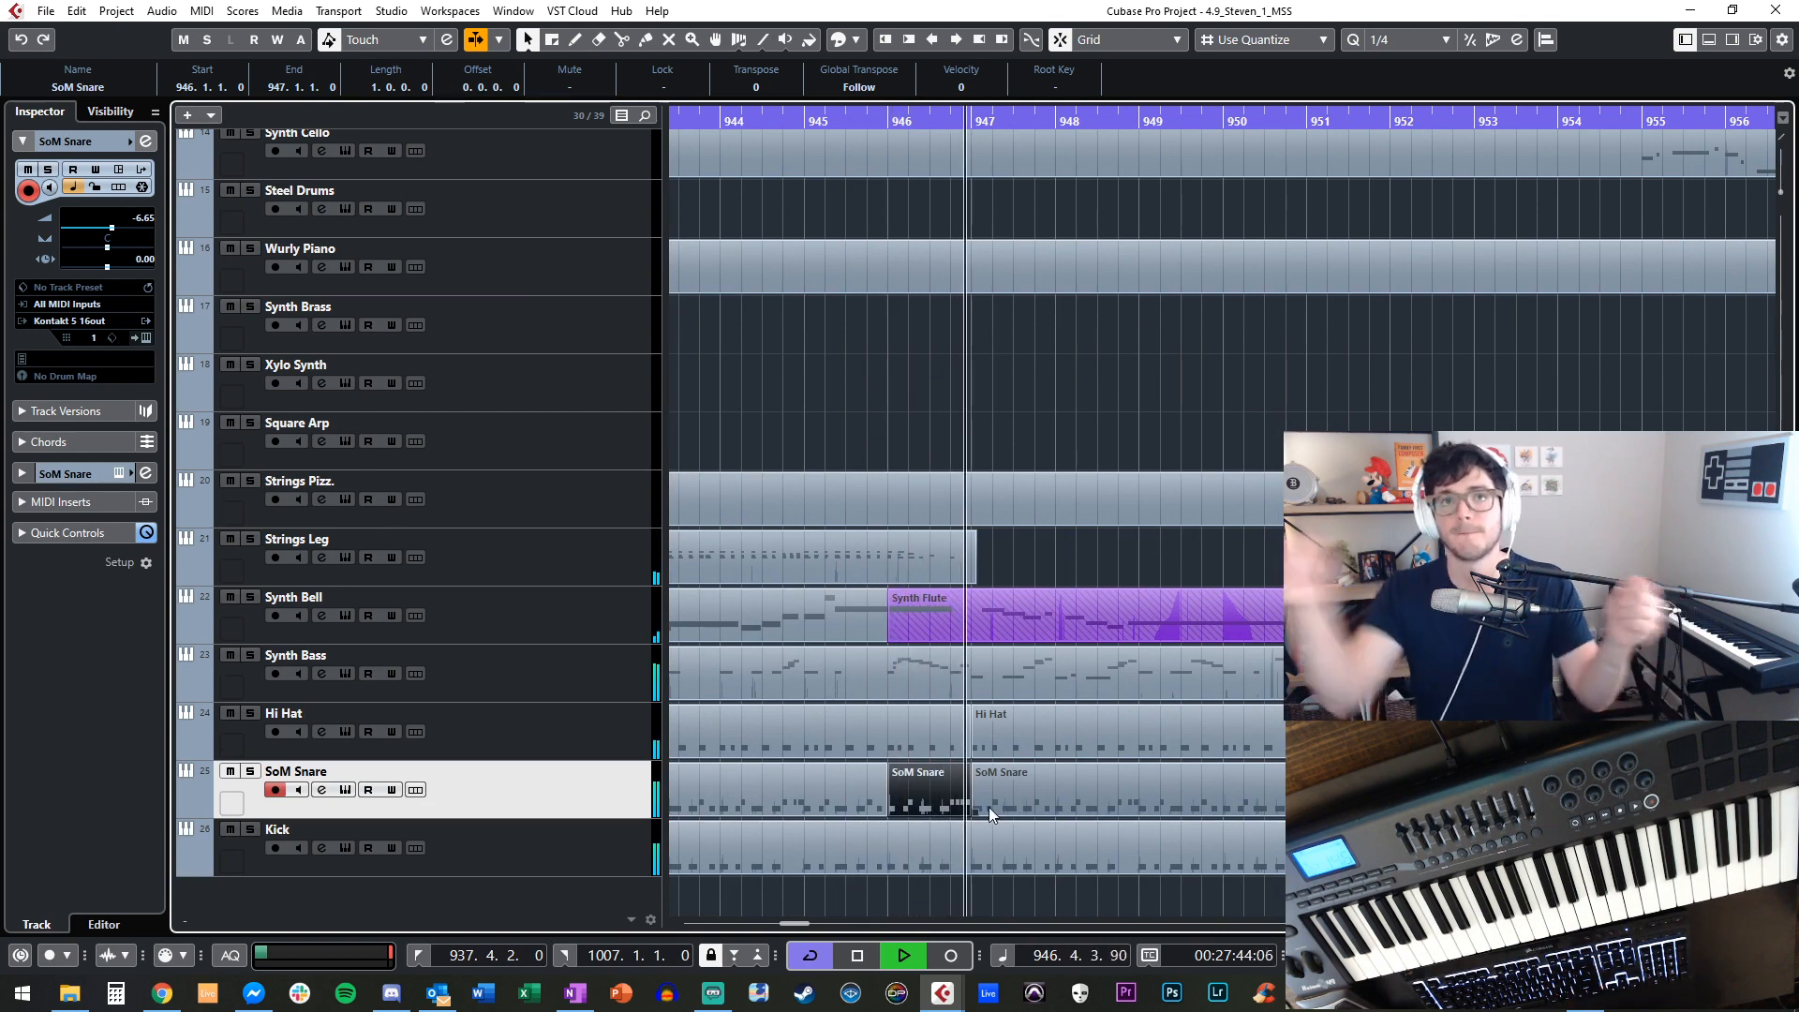
key(space)
Place the one-bar SoM Snare fill at bar 954, just before section C1.
scroll(1003, 806, up, 10)
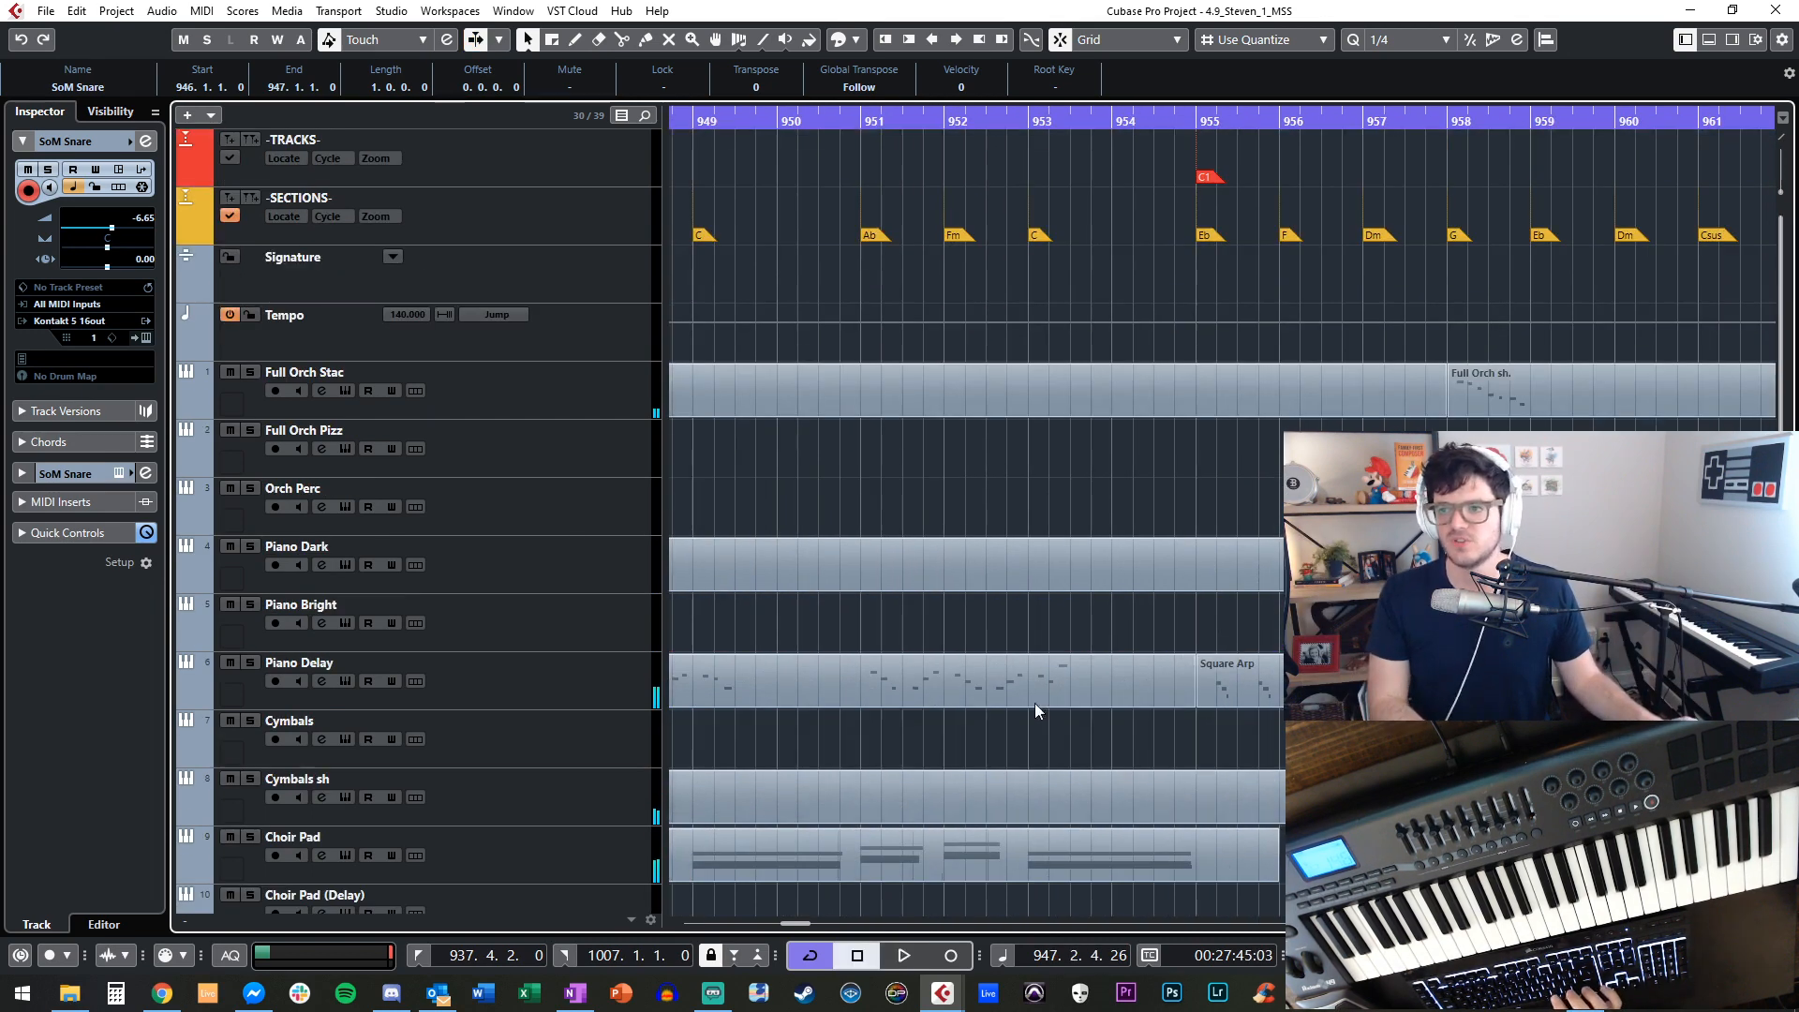
drag(1152, 121, 1112, 122)
scroll(1116, 504, down, 10)
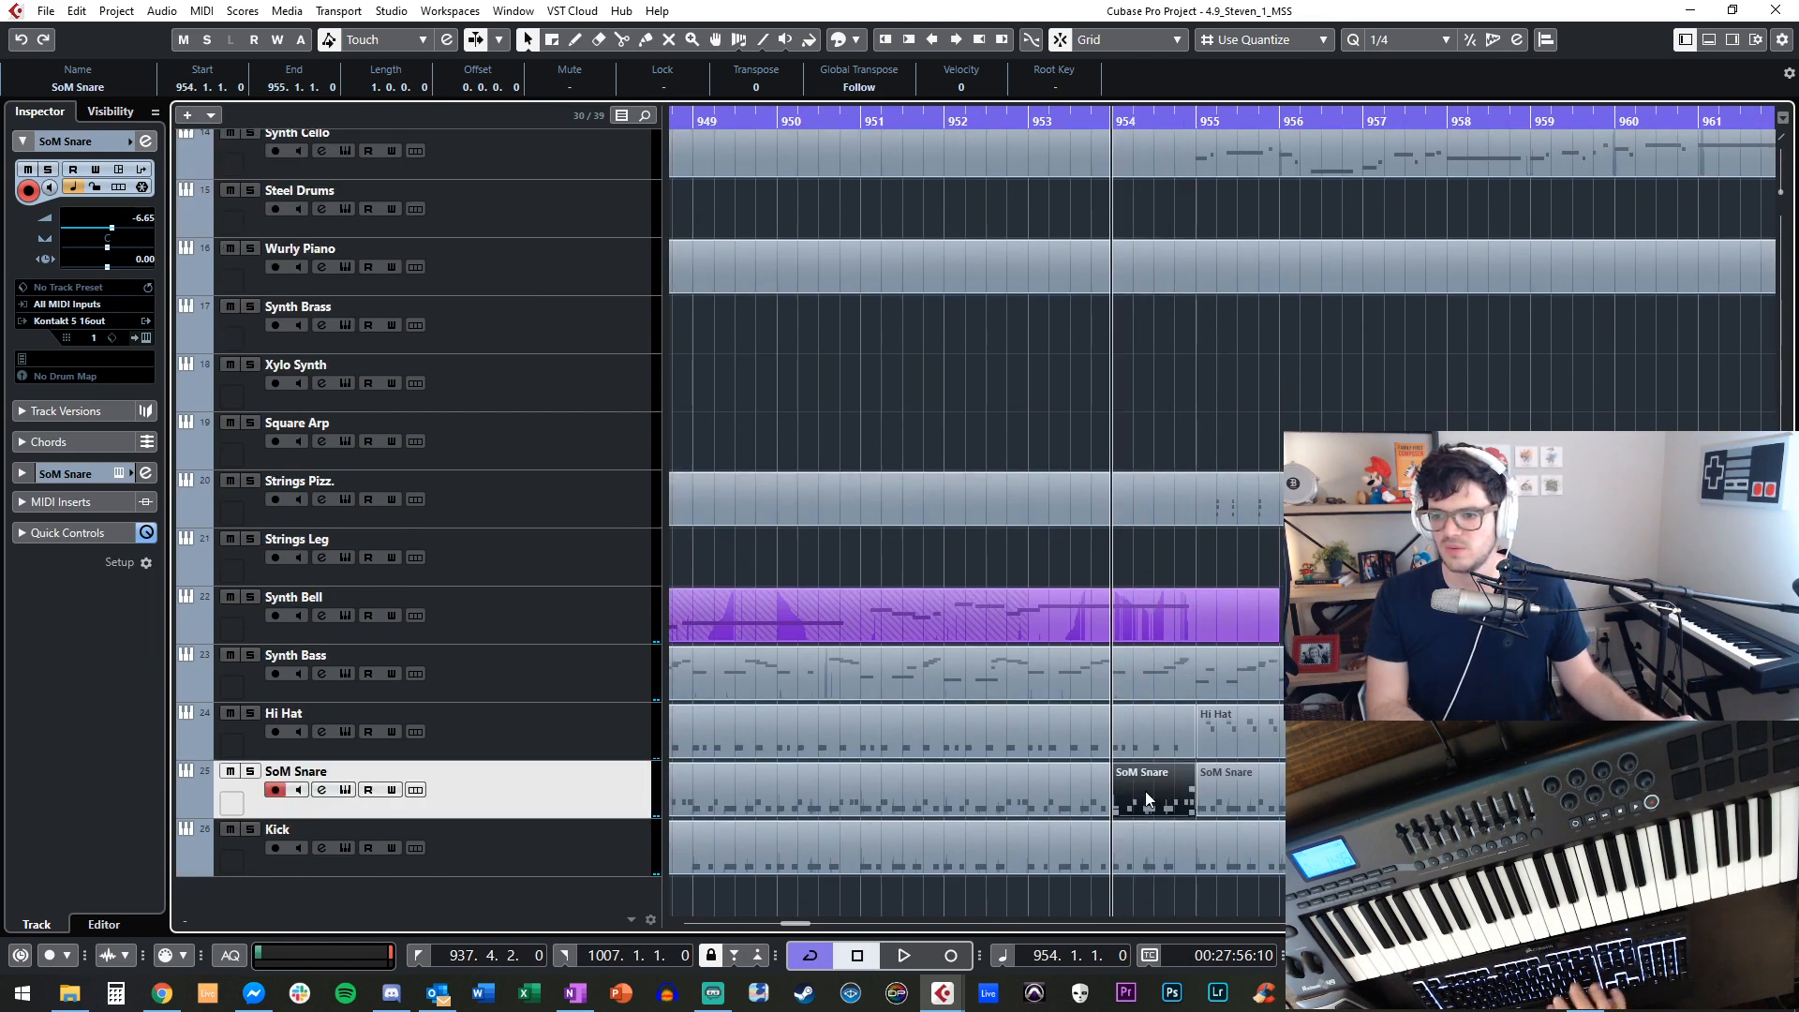
Play back from bar 954 to check the snare fill leading into section C1.
key(space)
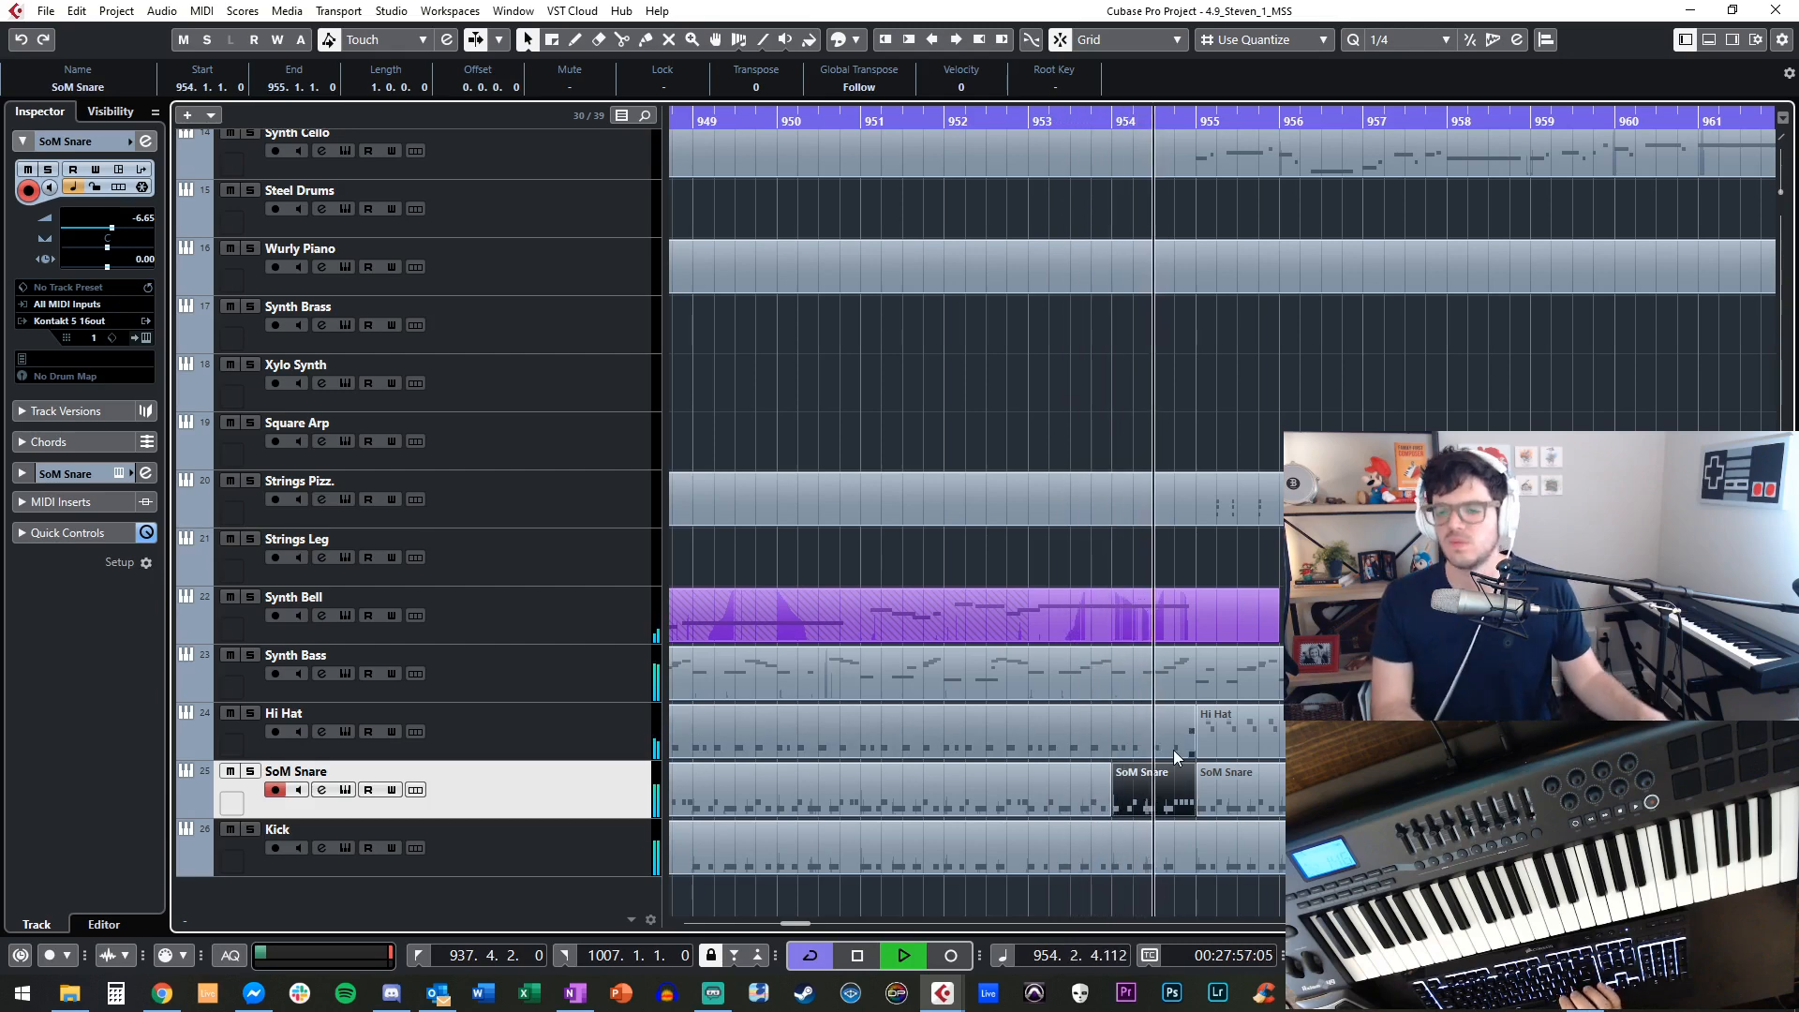
scroll(1169, 756, right, 3)
scroll(1169, 756, up, 8)
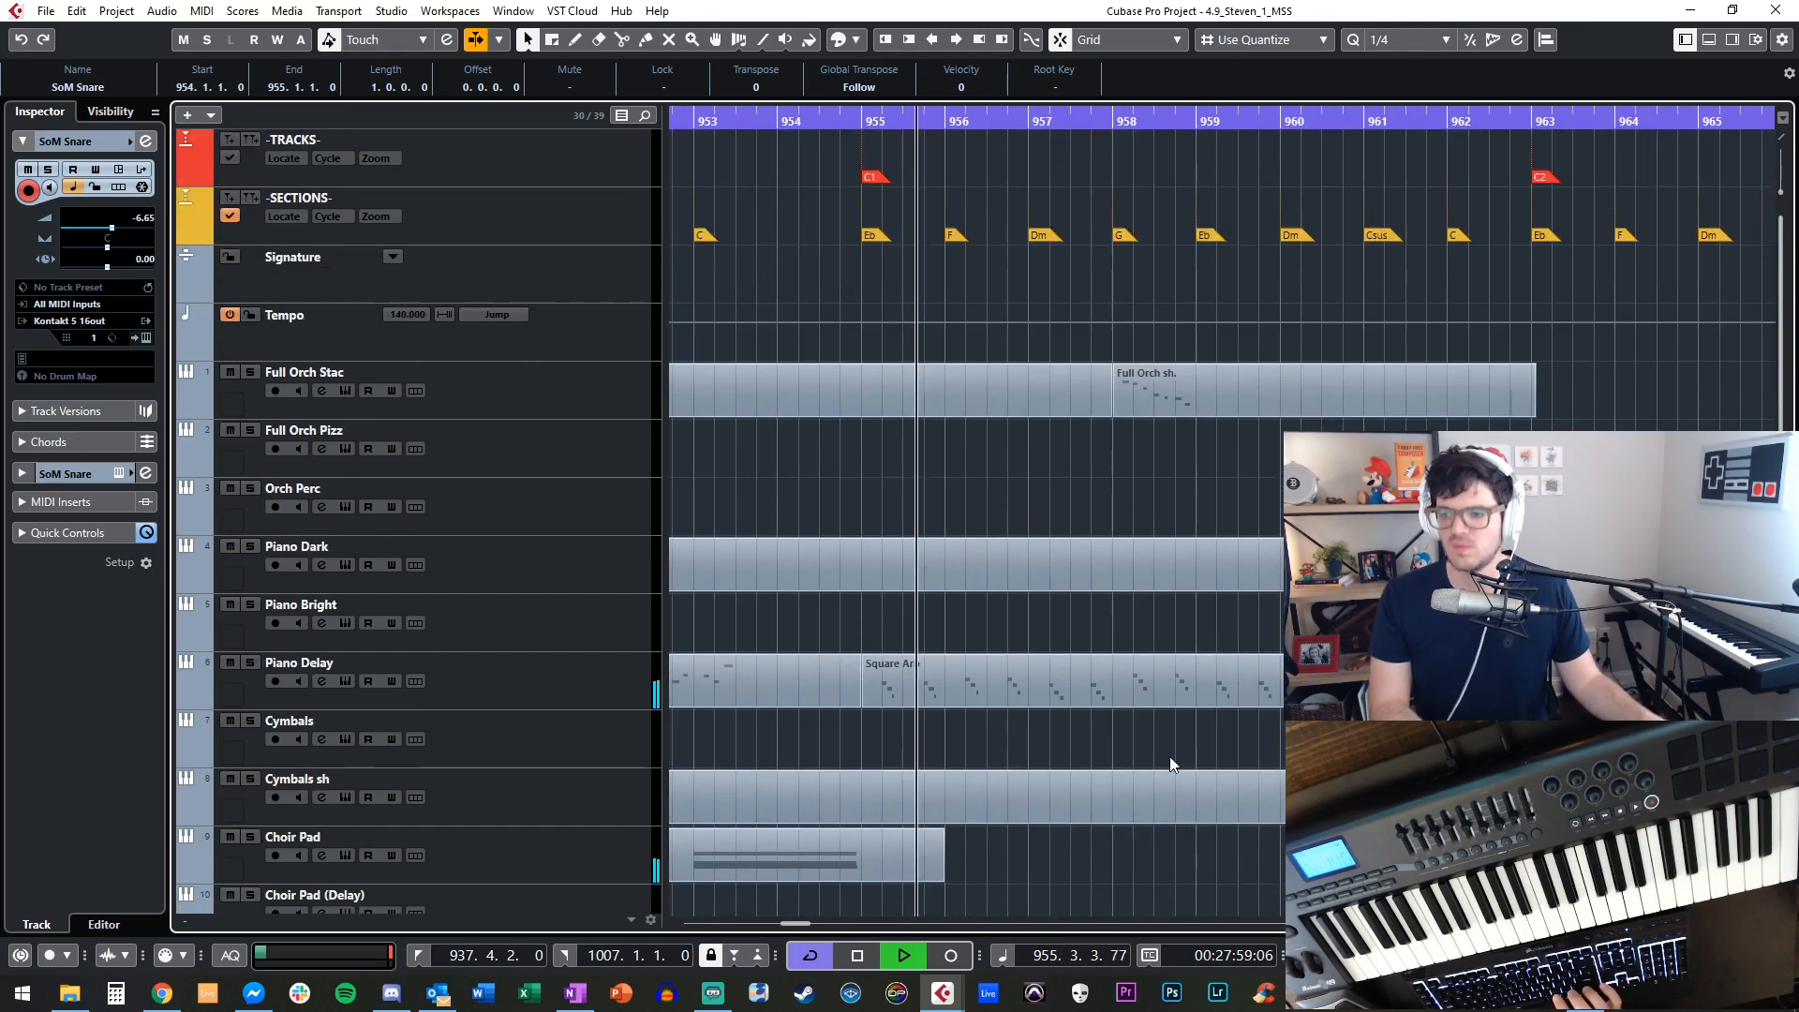
key(space)
Play the transition into section C2 and place the one-bar SoM Snare fill at bar 962.
key(KP_Add)
key(KP_Add)
key(KP_Add)
key(KP_Add)
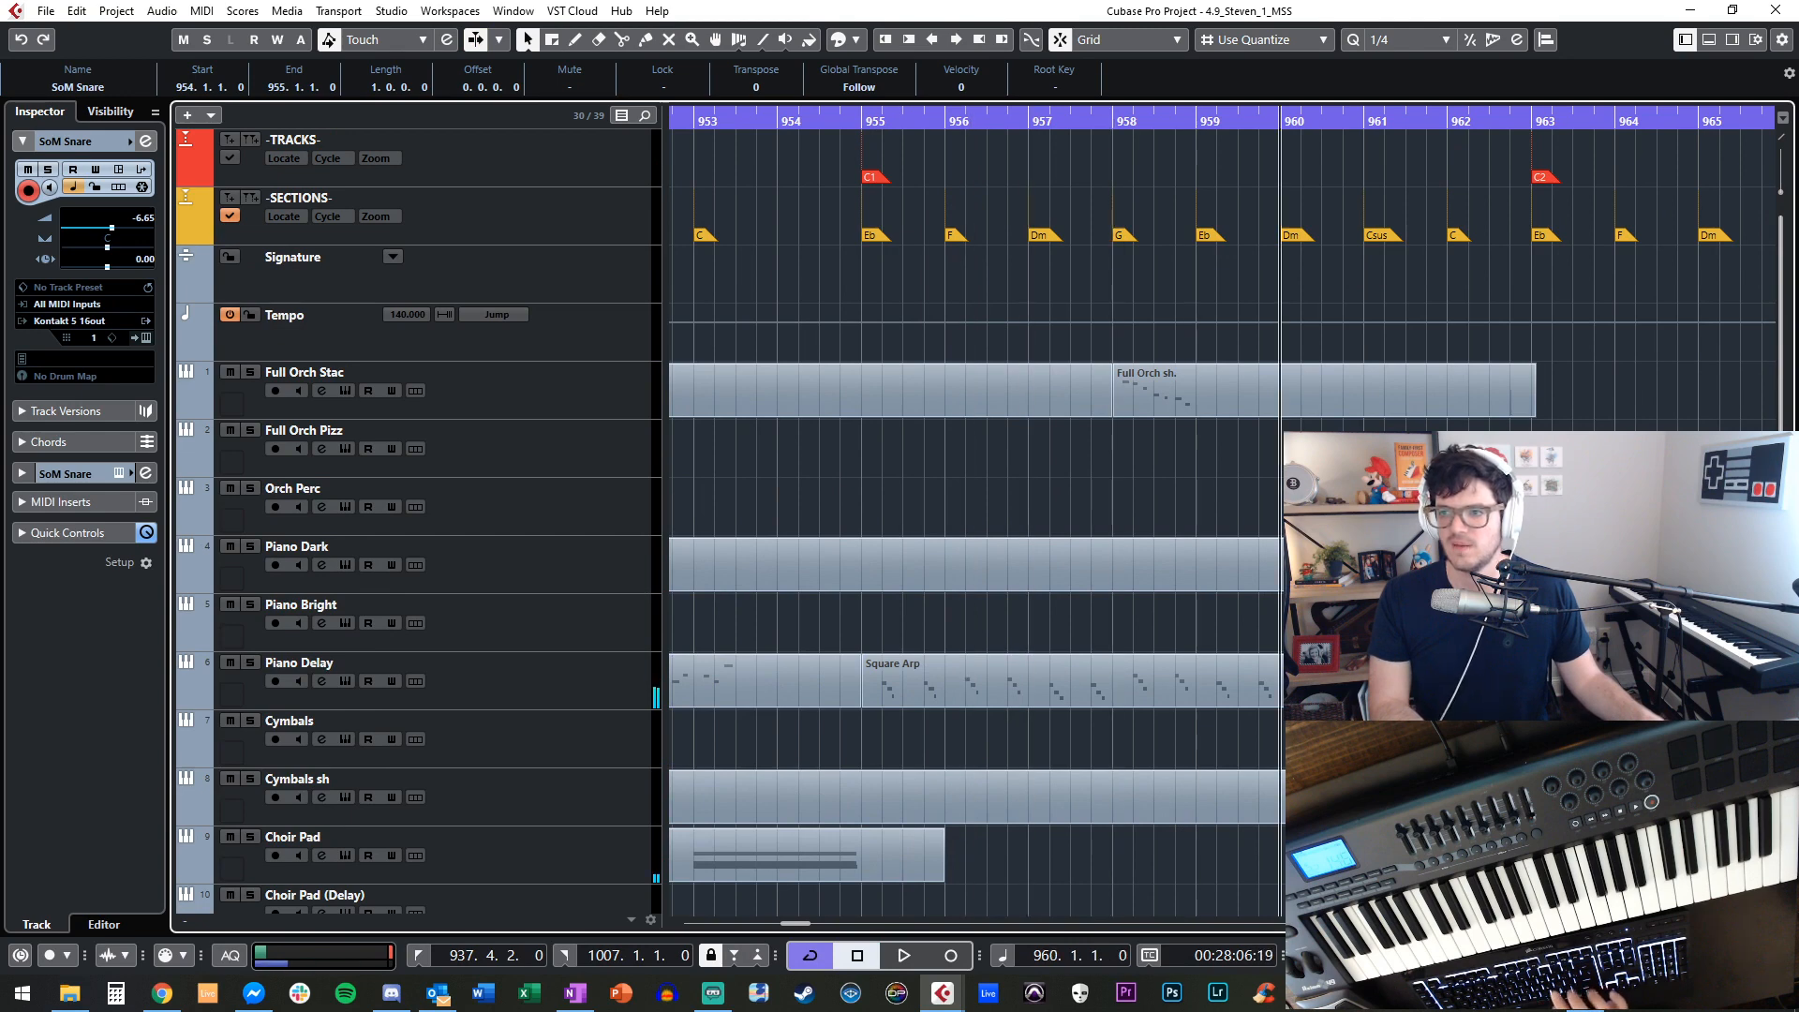
key(space)
scroll(1200, 740, down, 10)
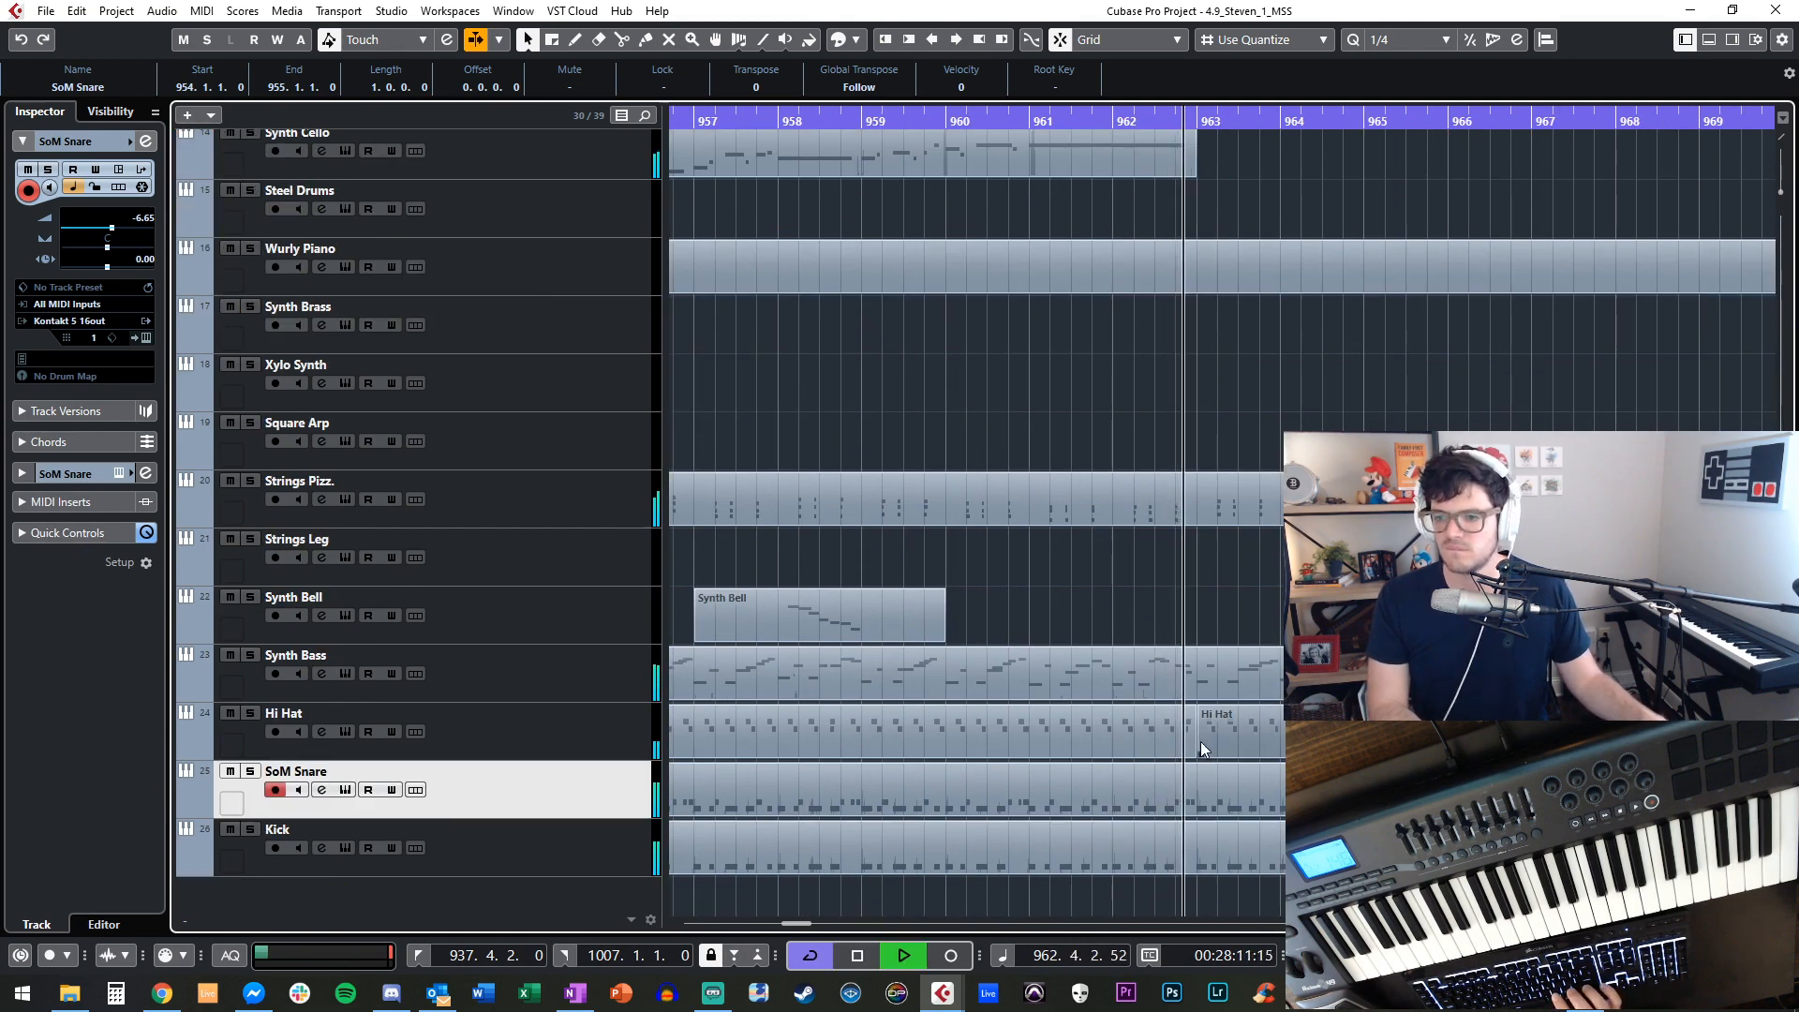
key(space)
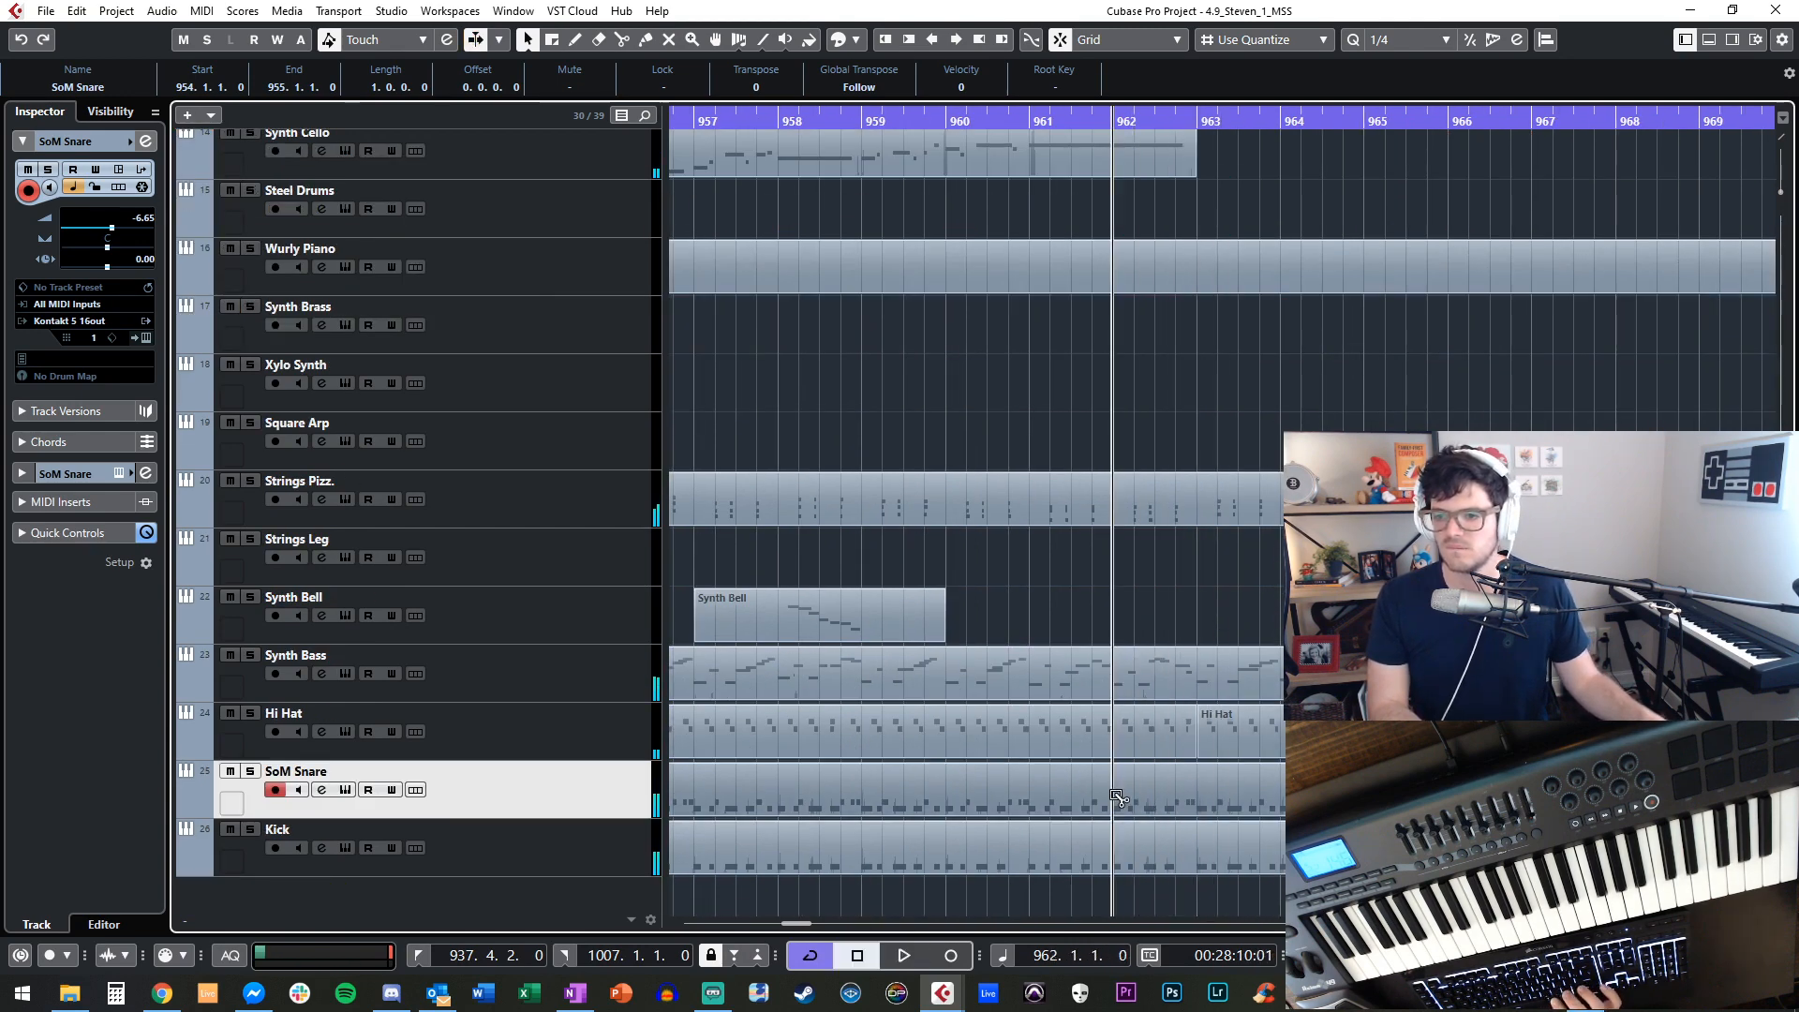
click(1134, 799)
click(1150, 798)
scroll(1154, 757, up, 10)
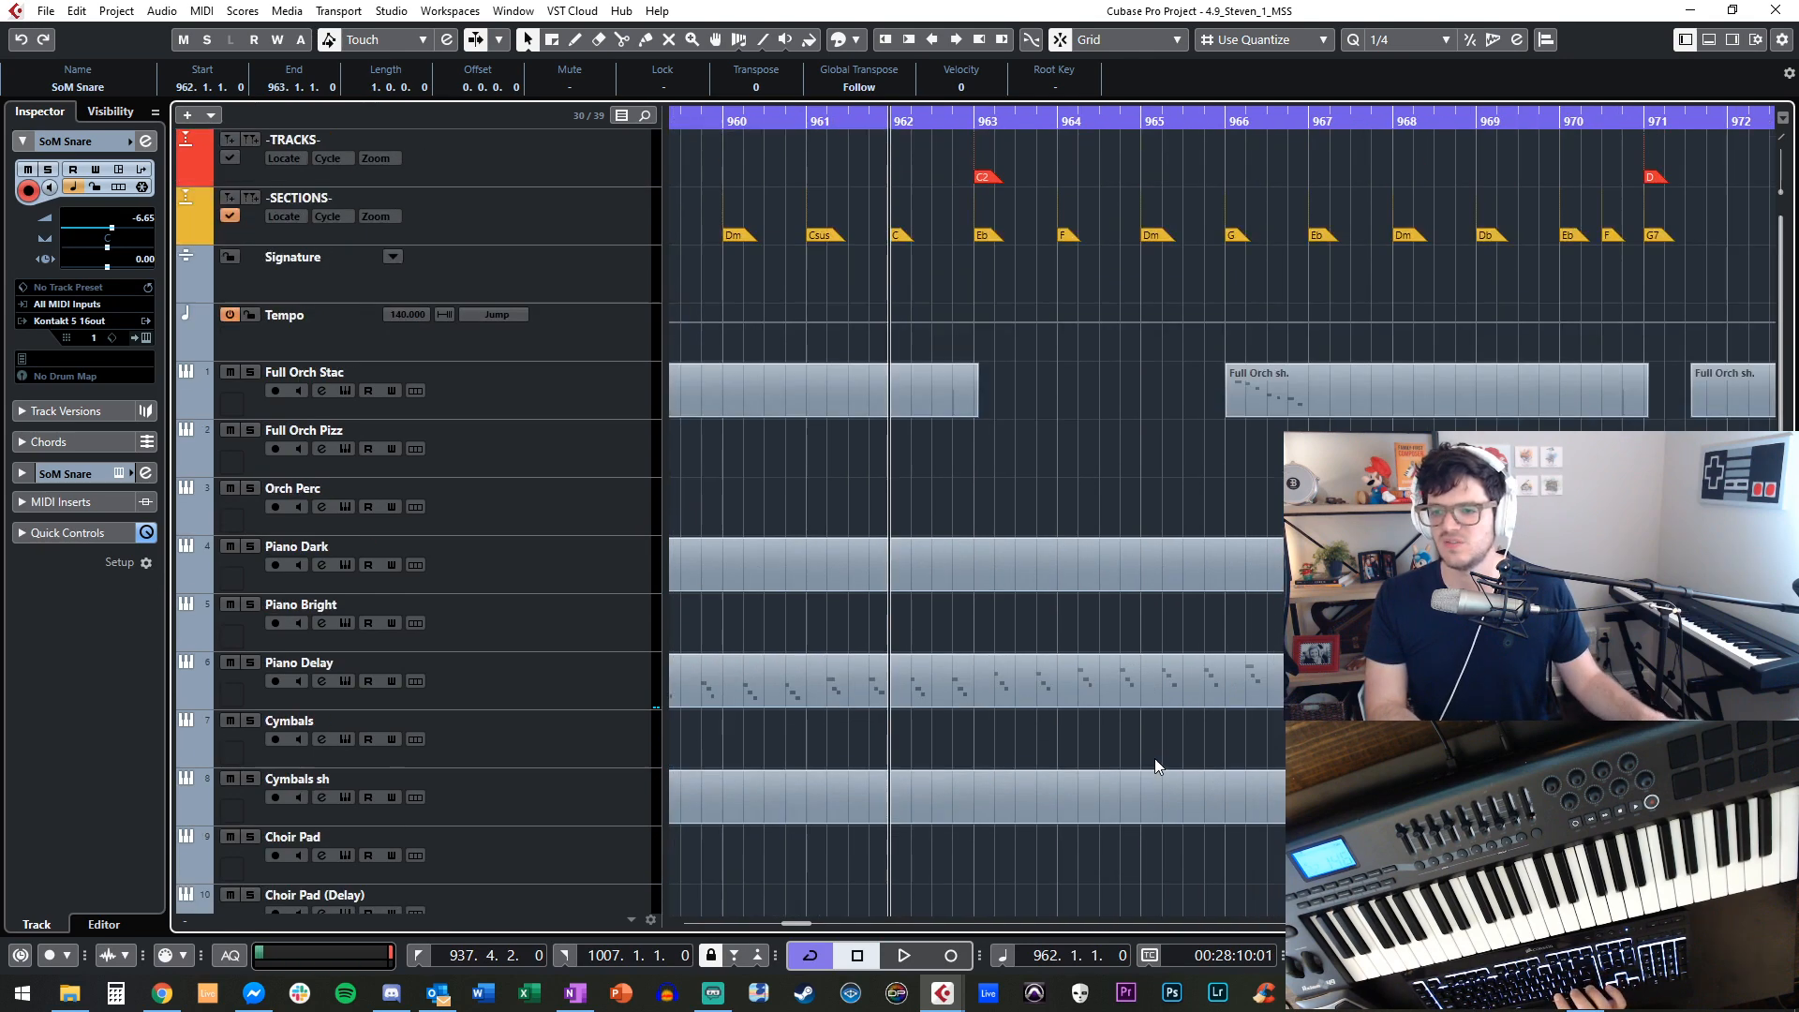
Move the playhead to bar 971, the start of section D, and delete the SoM Snare events from there onward.
scroll(1222, 435, right, 4)
drag(1290, 116, 1306, 346)
scroll(1306, 346, down, 10)
key(l)
scroll(1104, 753, right, 4)
key(g)
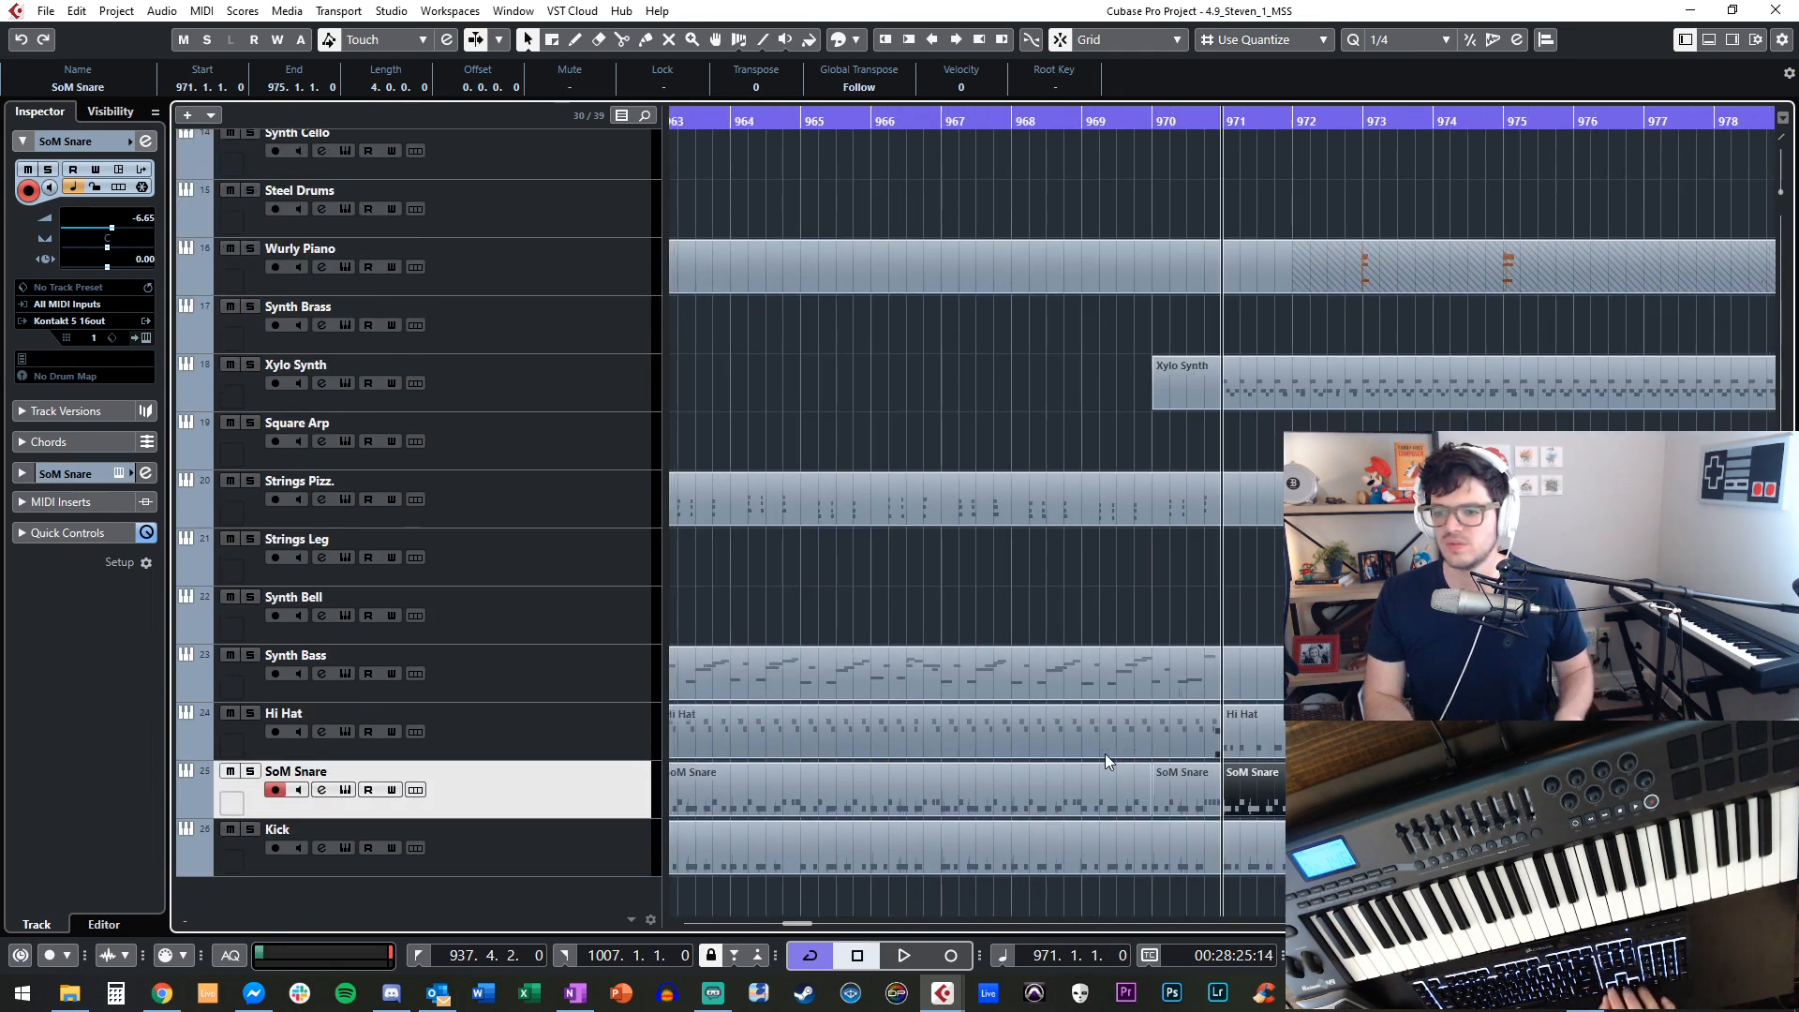
key(g)
key(g)
key(g)
key(g)
key(g)
key(g)
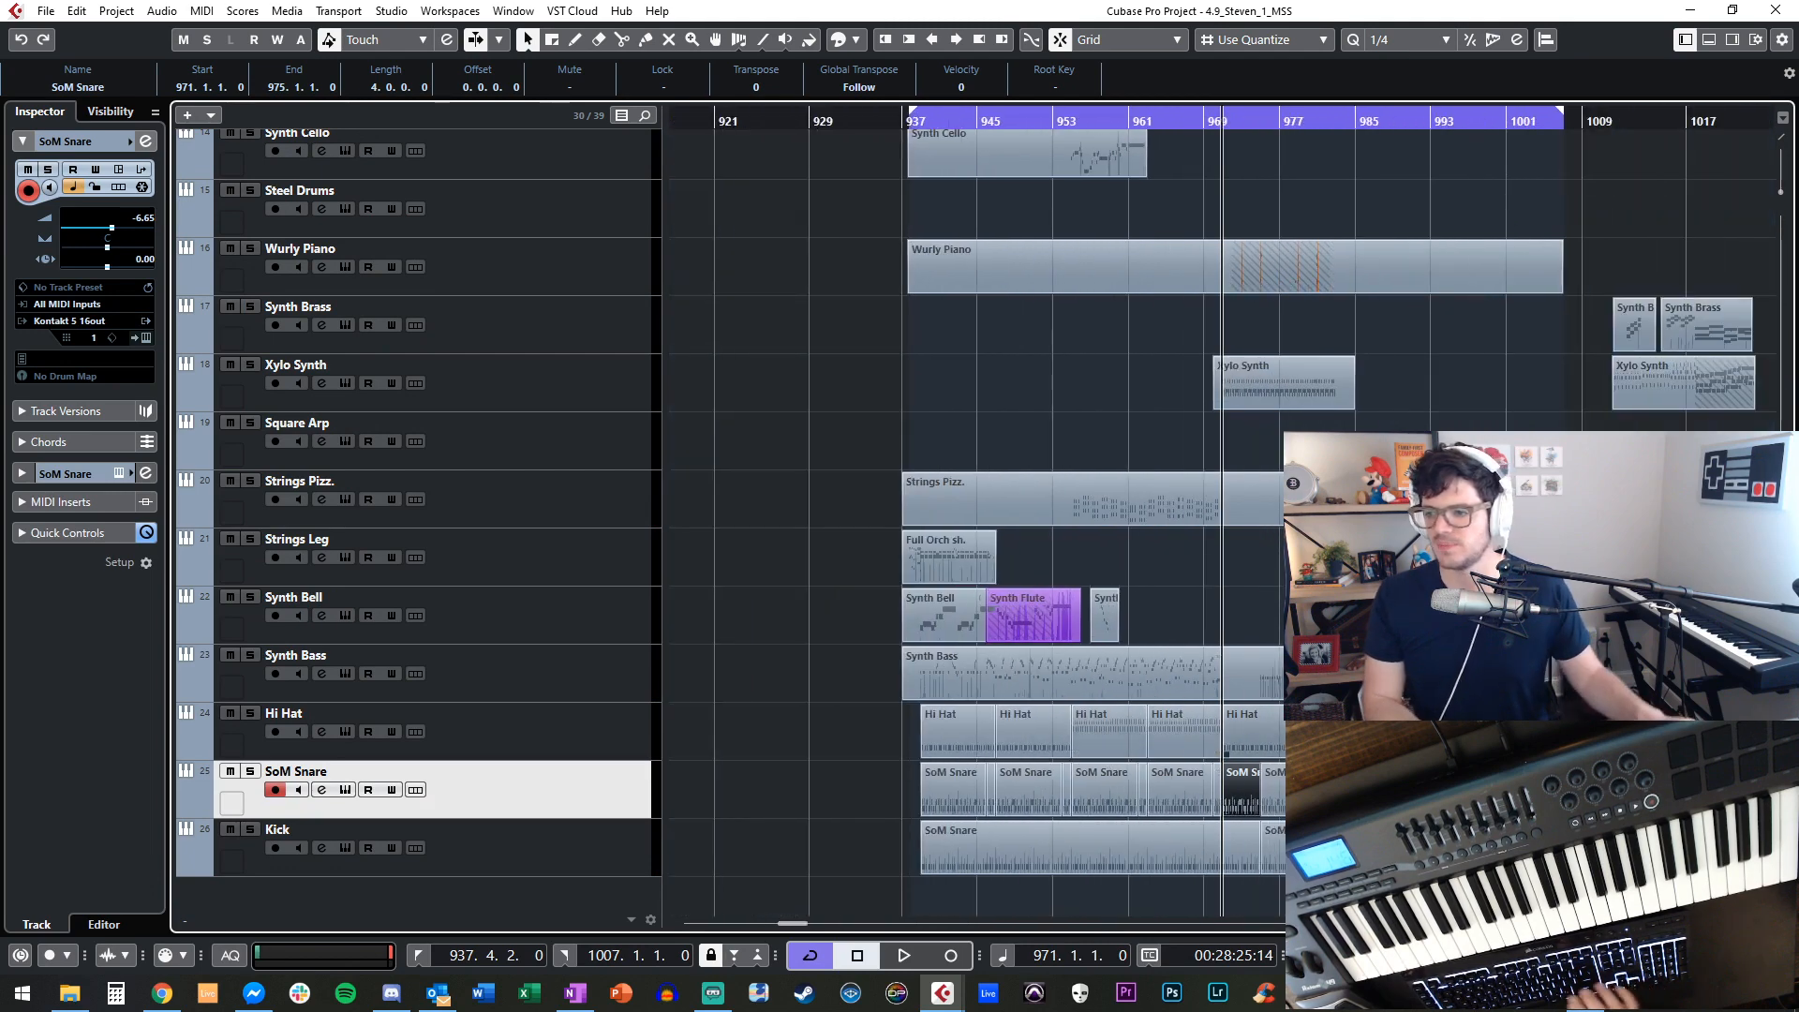
click(1340, 735)
key(Delete)
Copy all SoM Snare events of bars 939 to 971 and paste them at bar 971.
drag(1242, 794, 1270, 797)
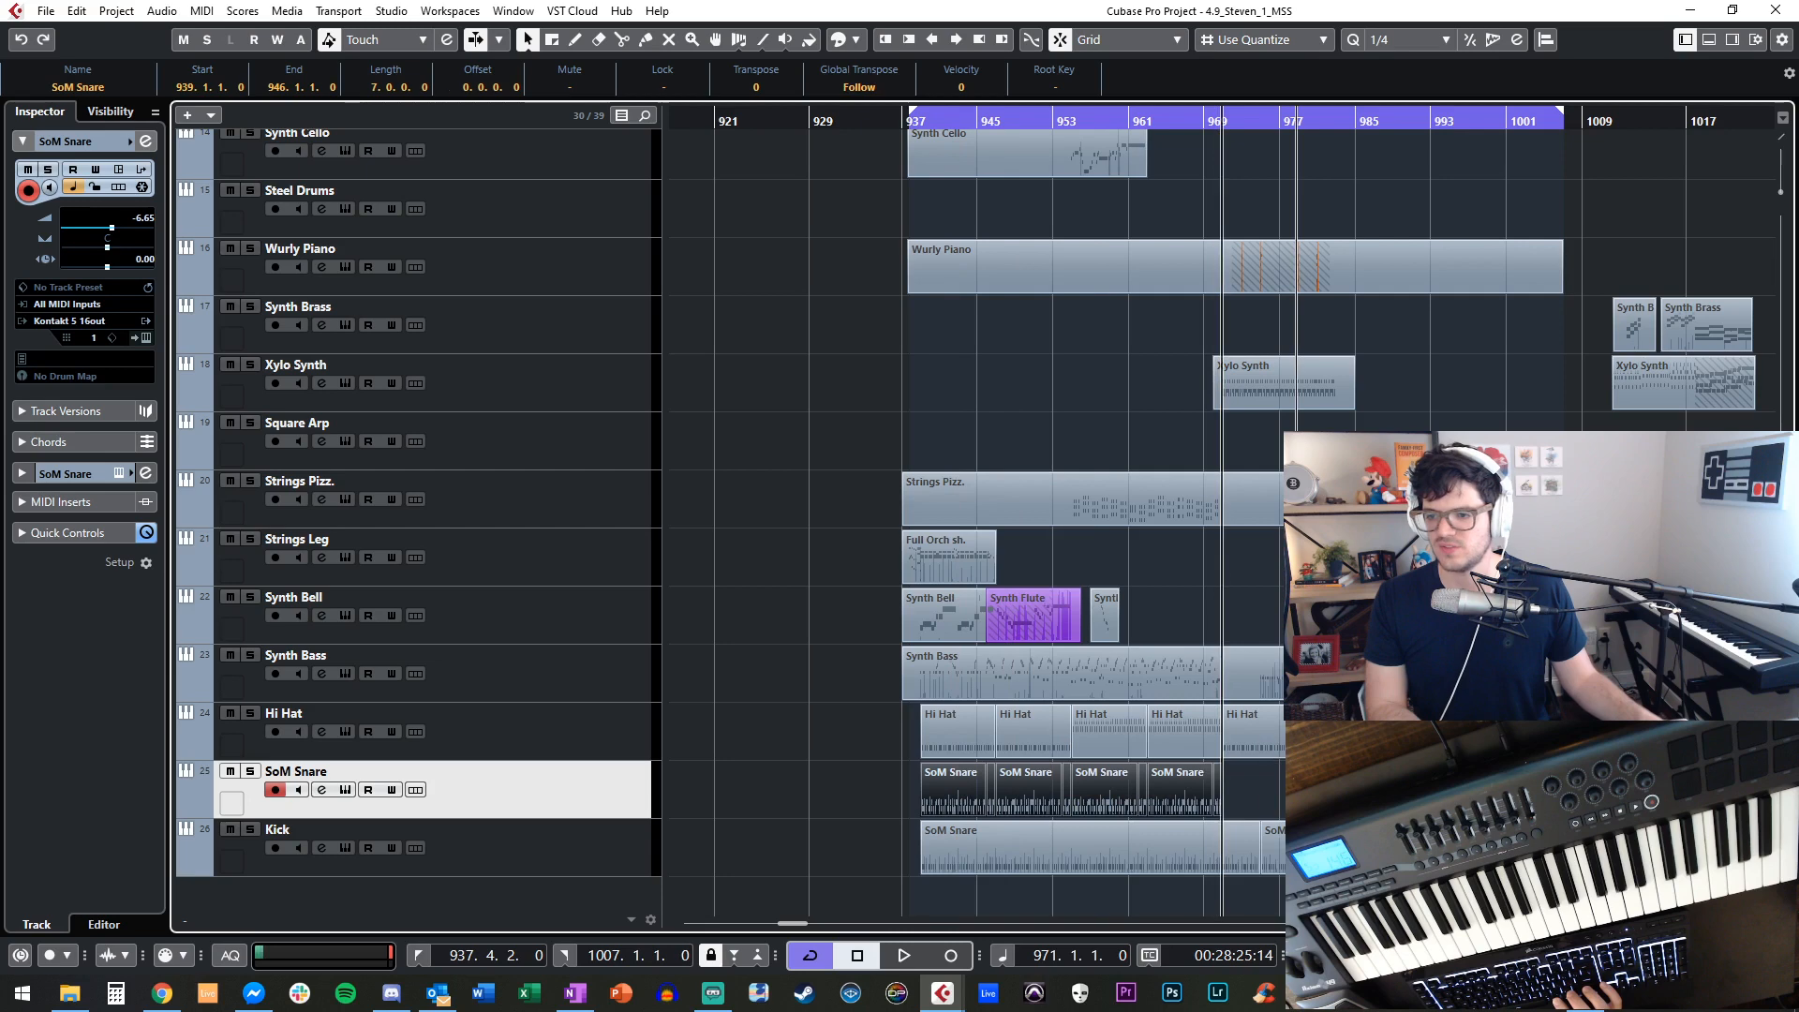
drag(1257, 778, 1257, 777)
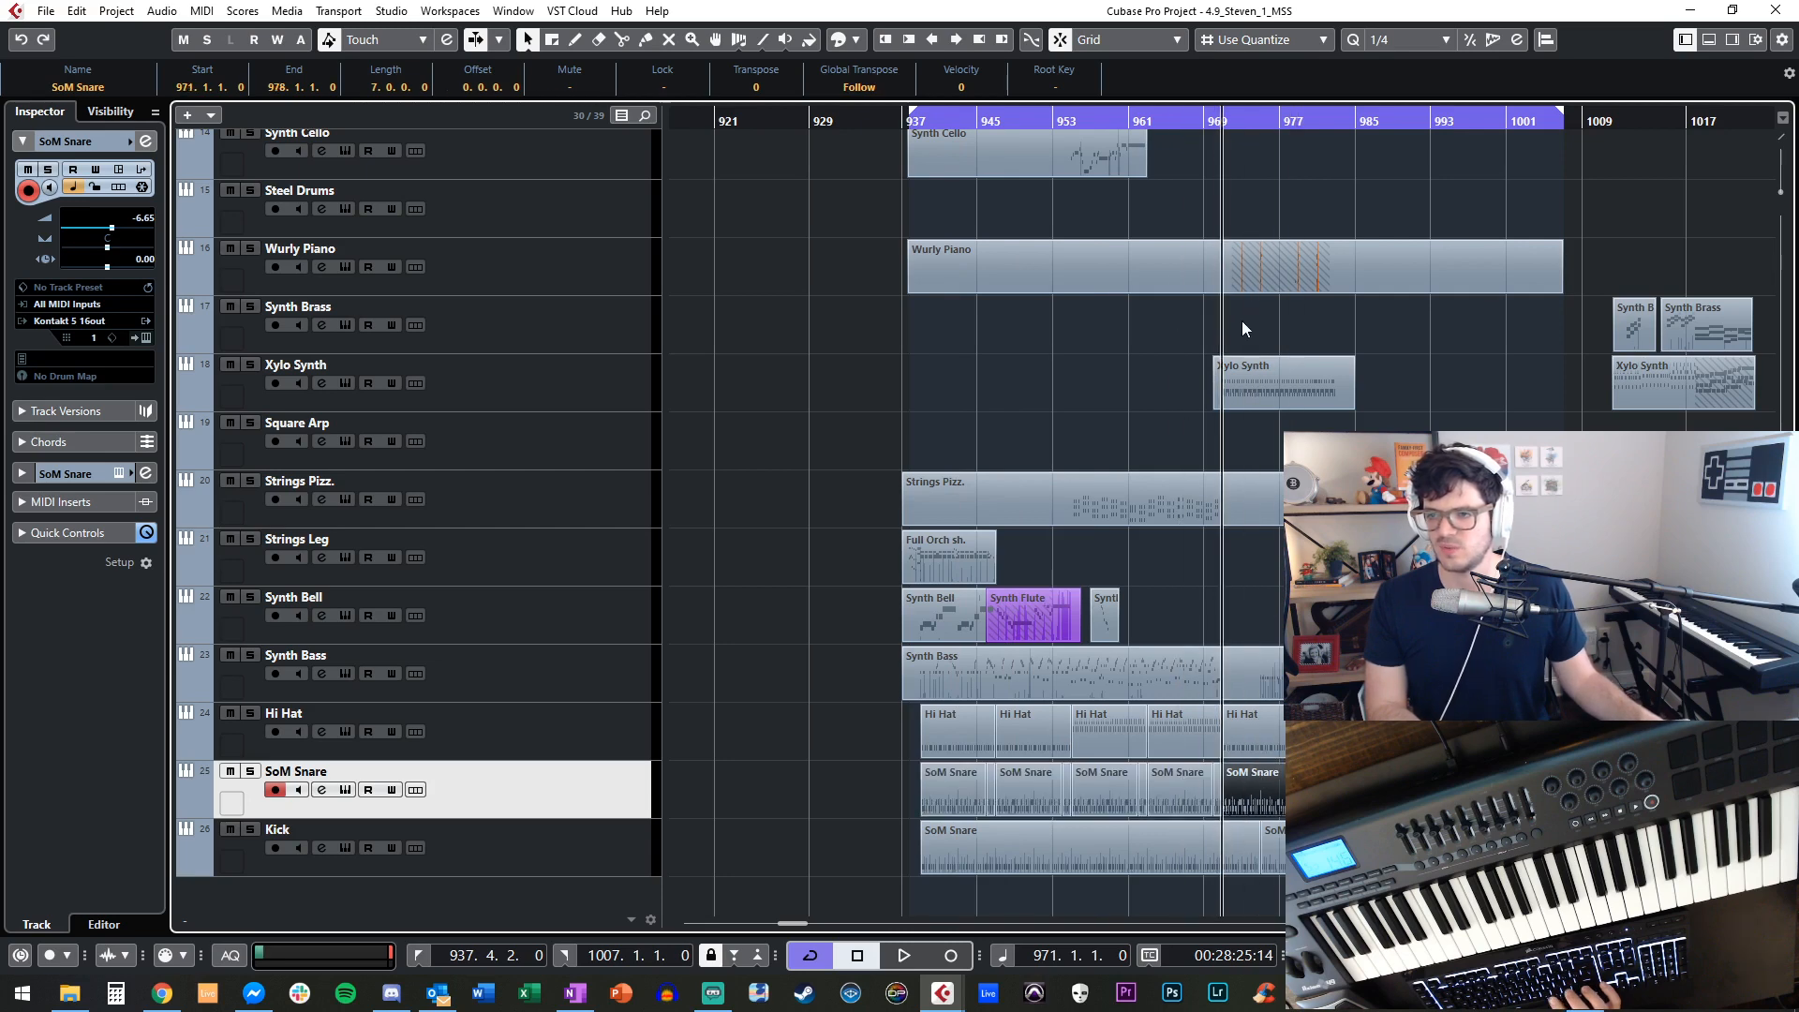
Play back the transition into section D to check the pasted snare pattern, and move the playhead to bar 979.
key(space)
key(h)
key(h)
key(h)
key(h)
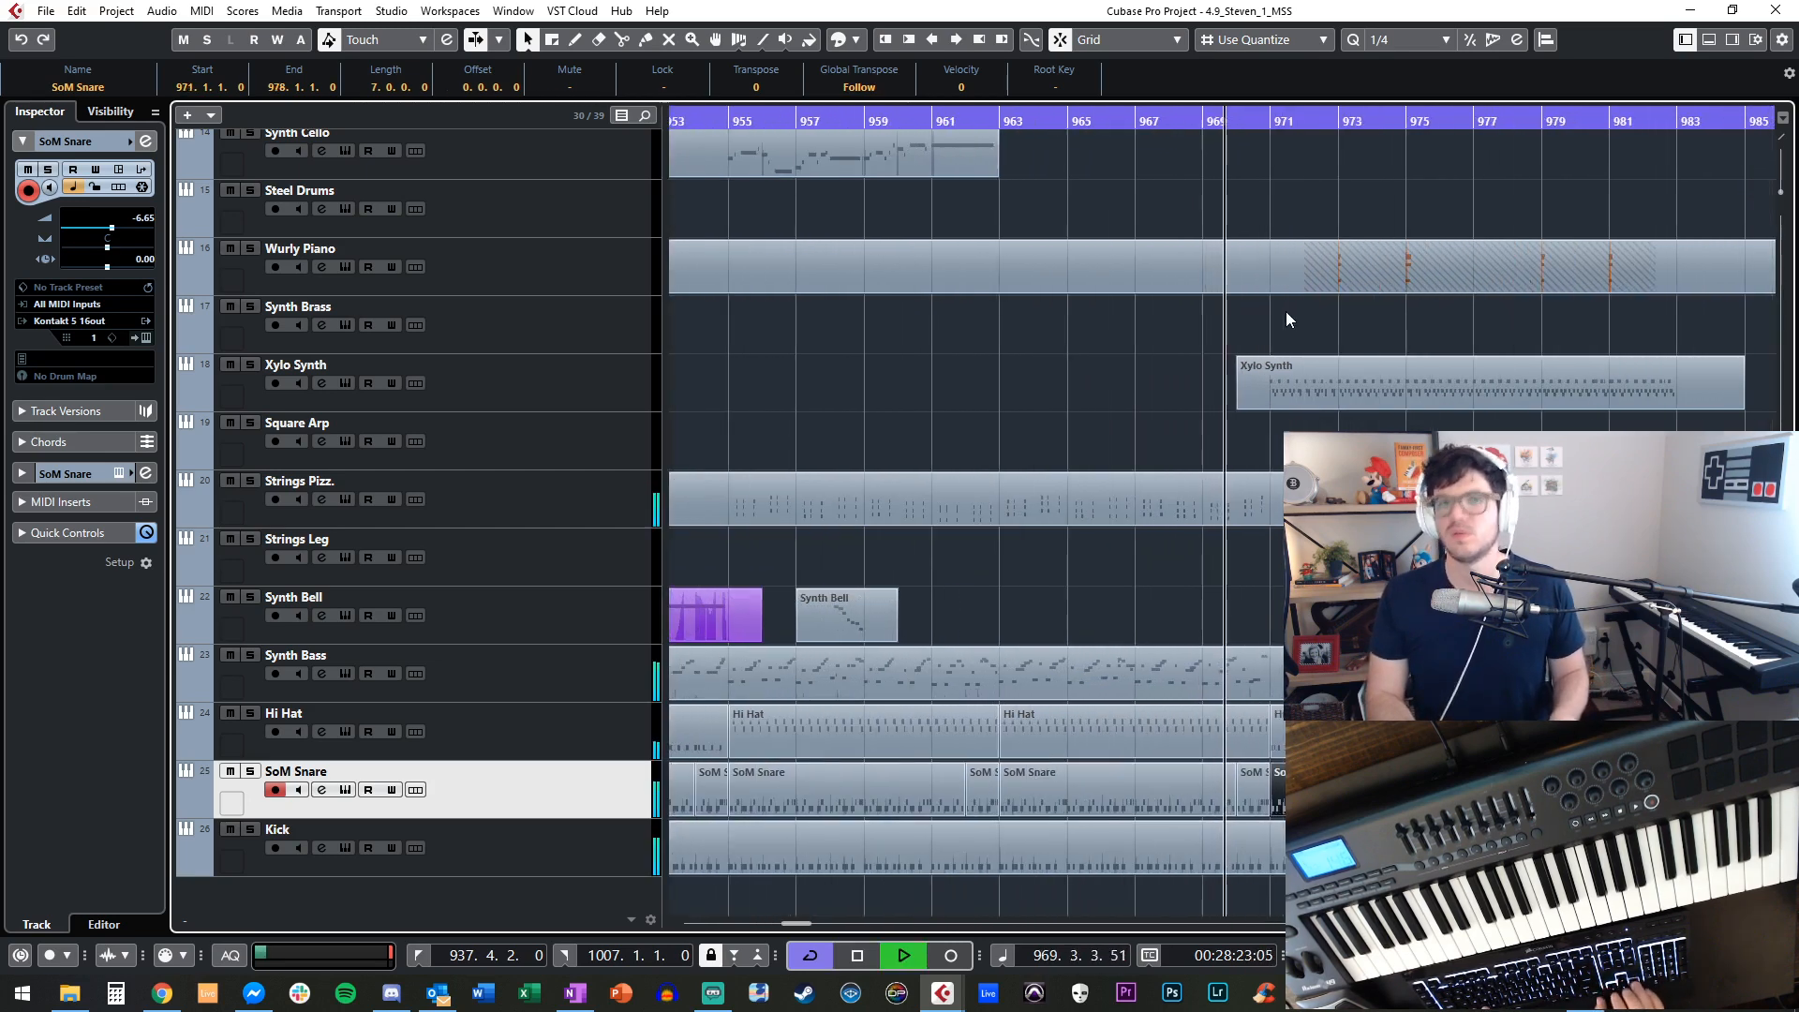
key(f)
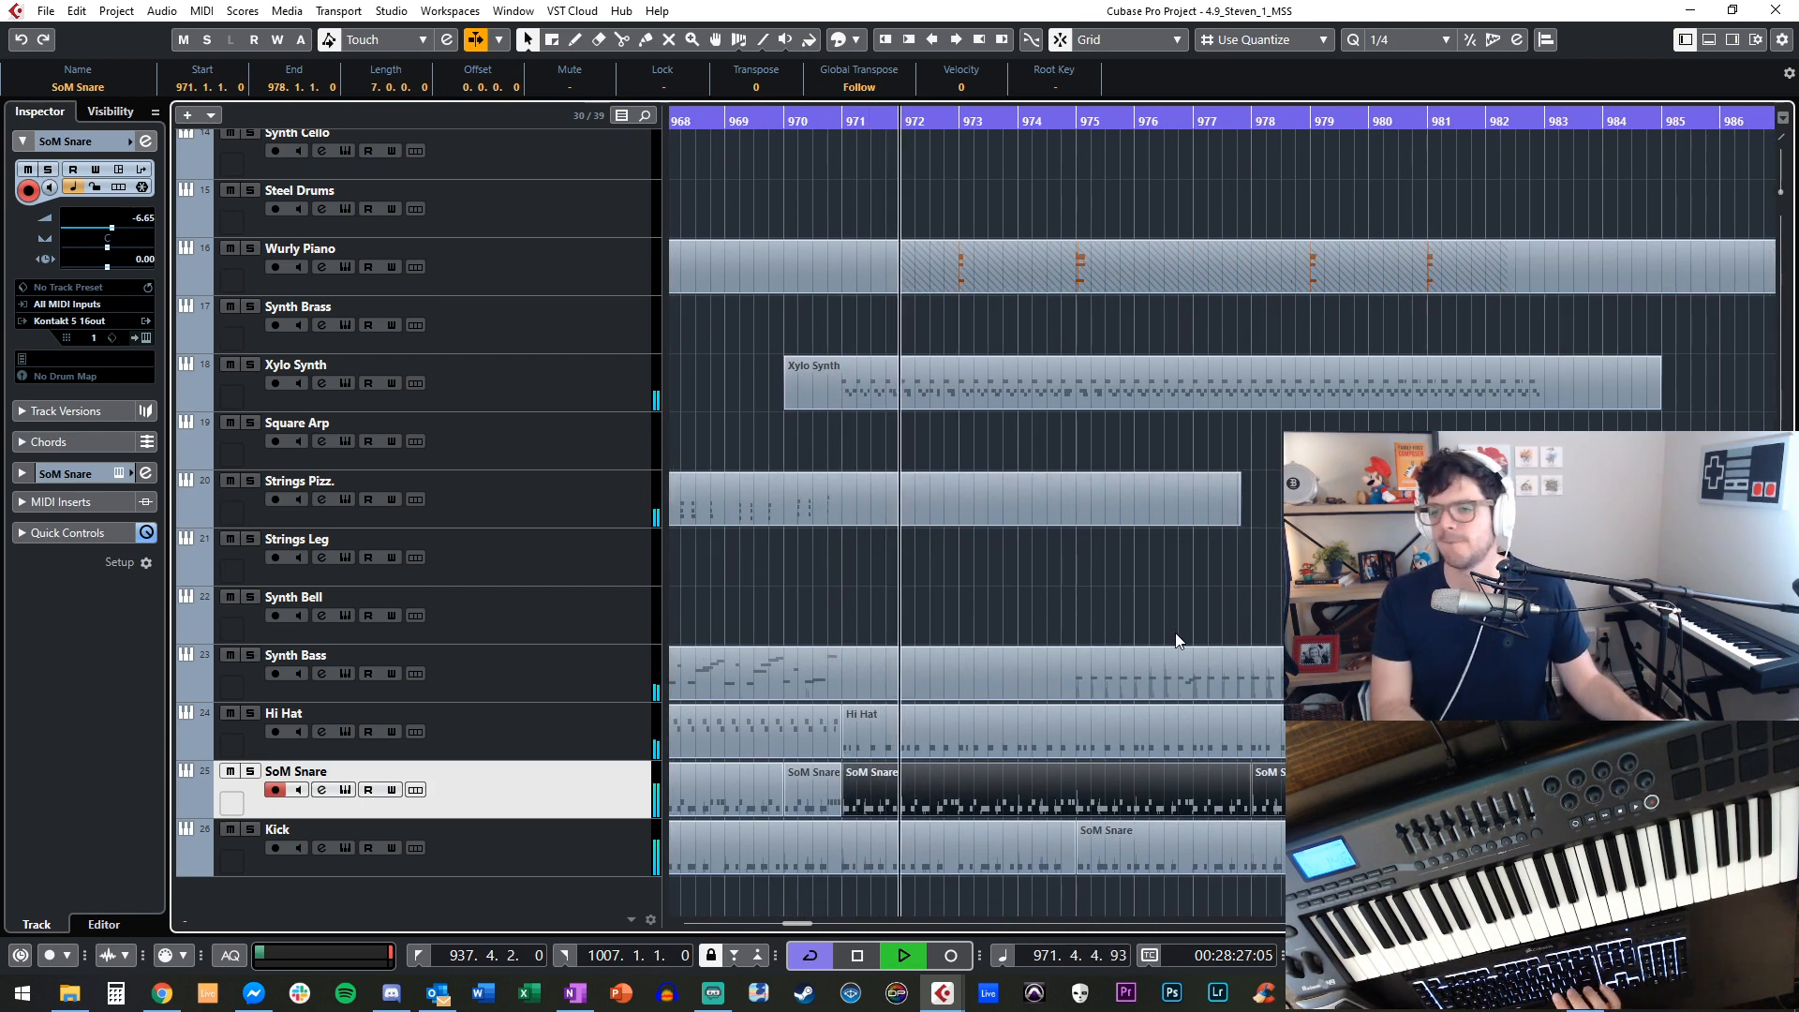
scroll(1158, 590, up, 15)
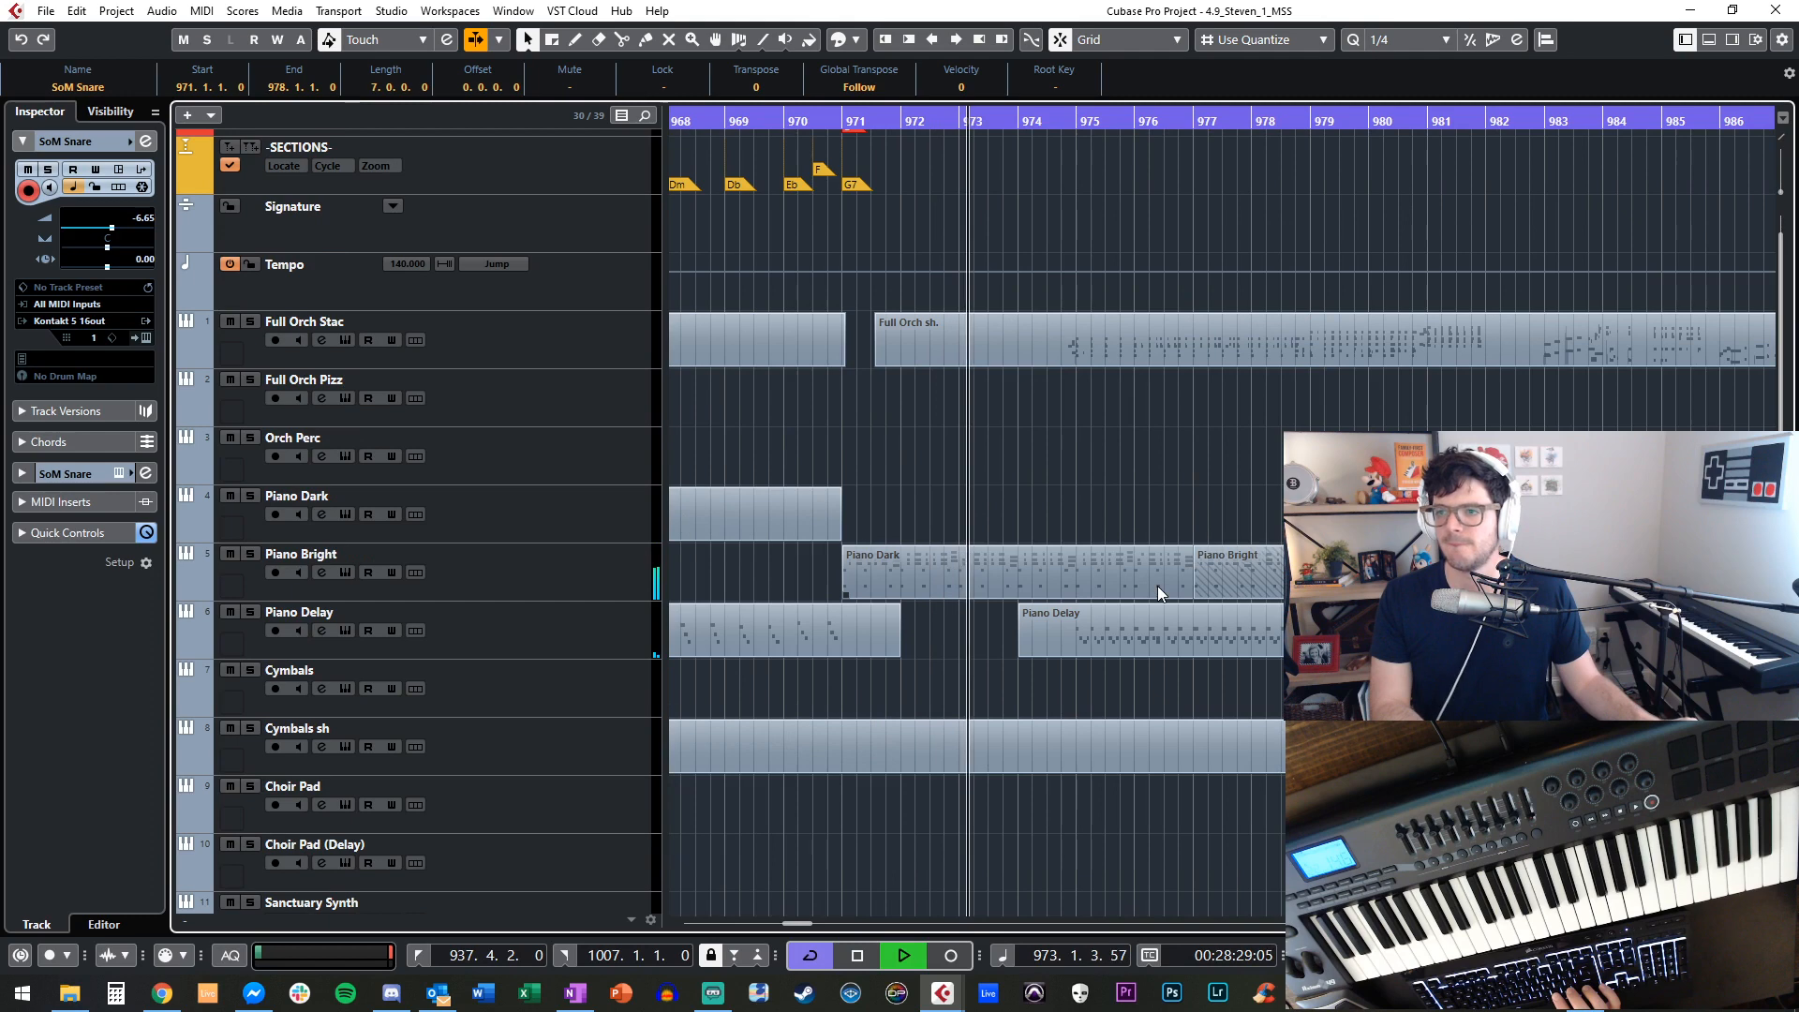
scroll(1158, 590, up, 1)
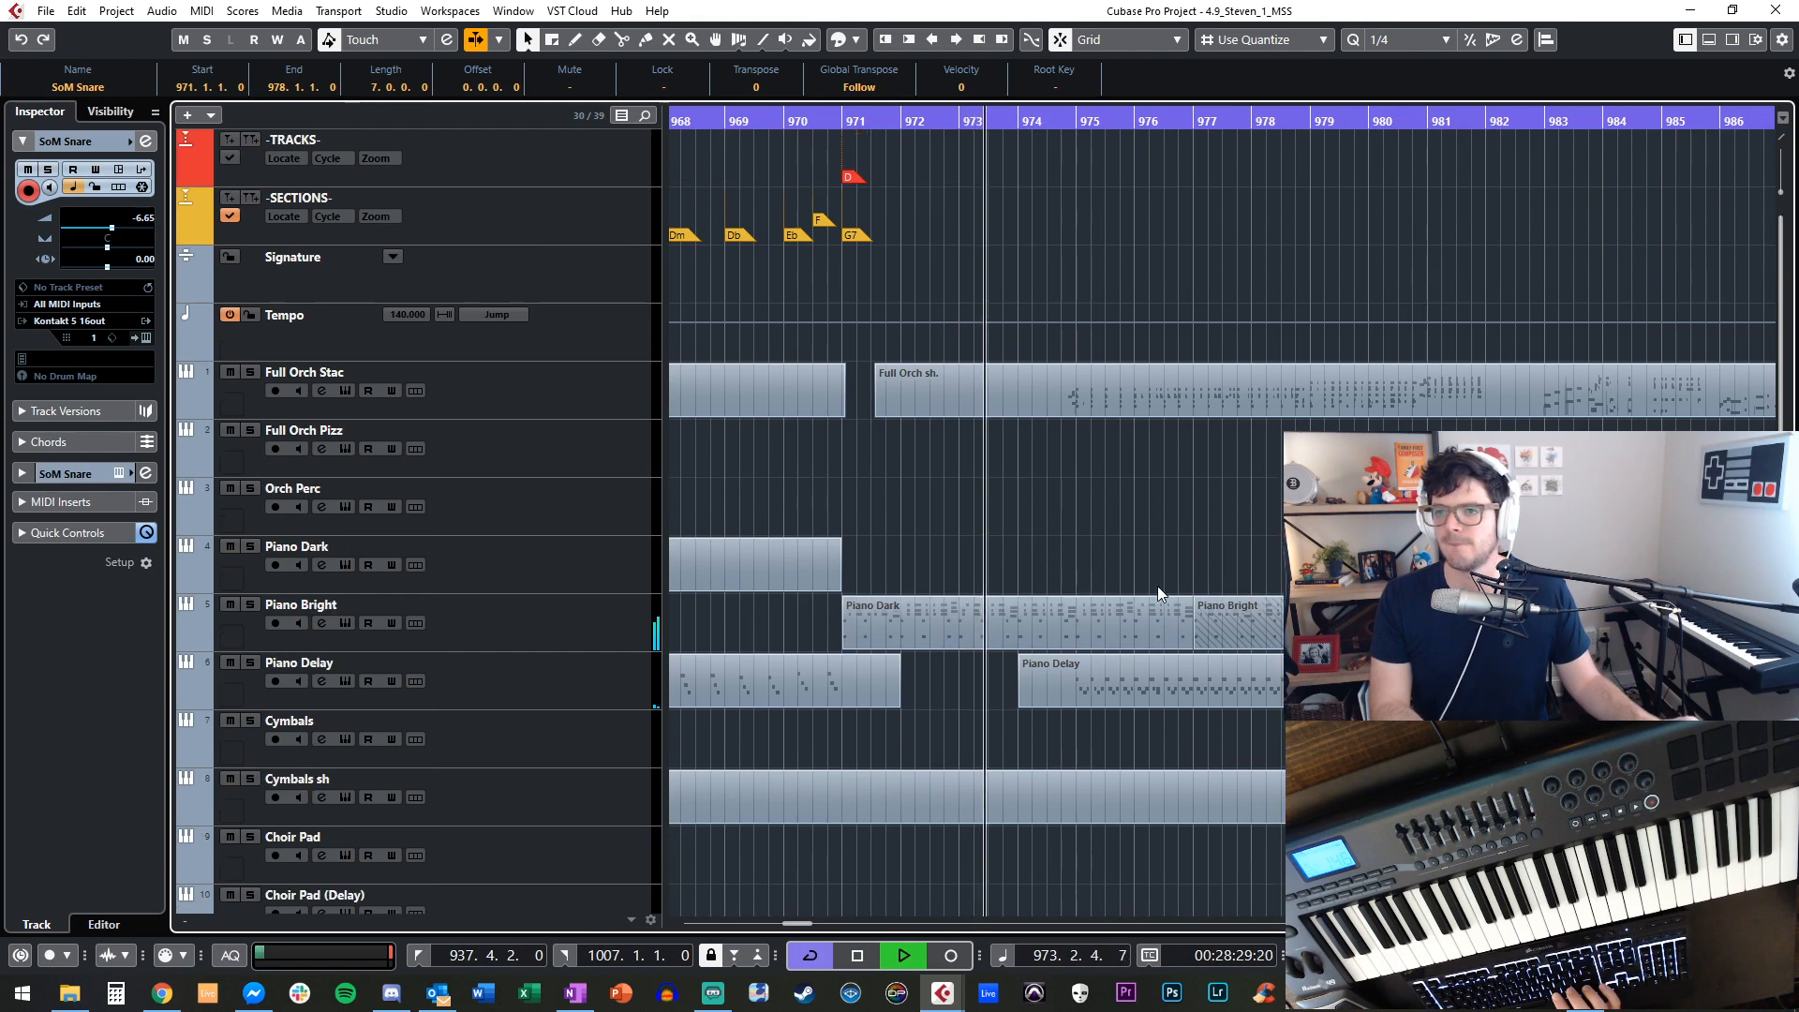
key(space)
click(1281, 120)
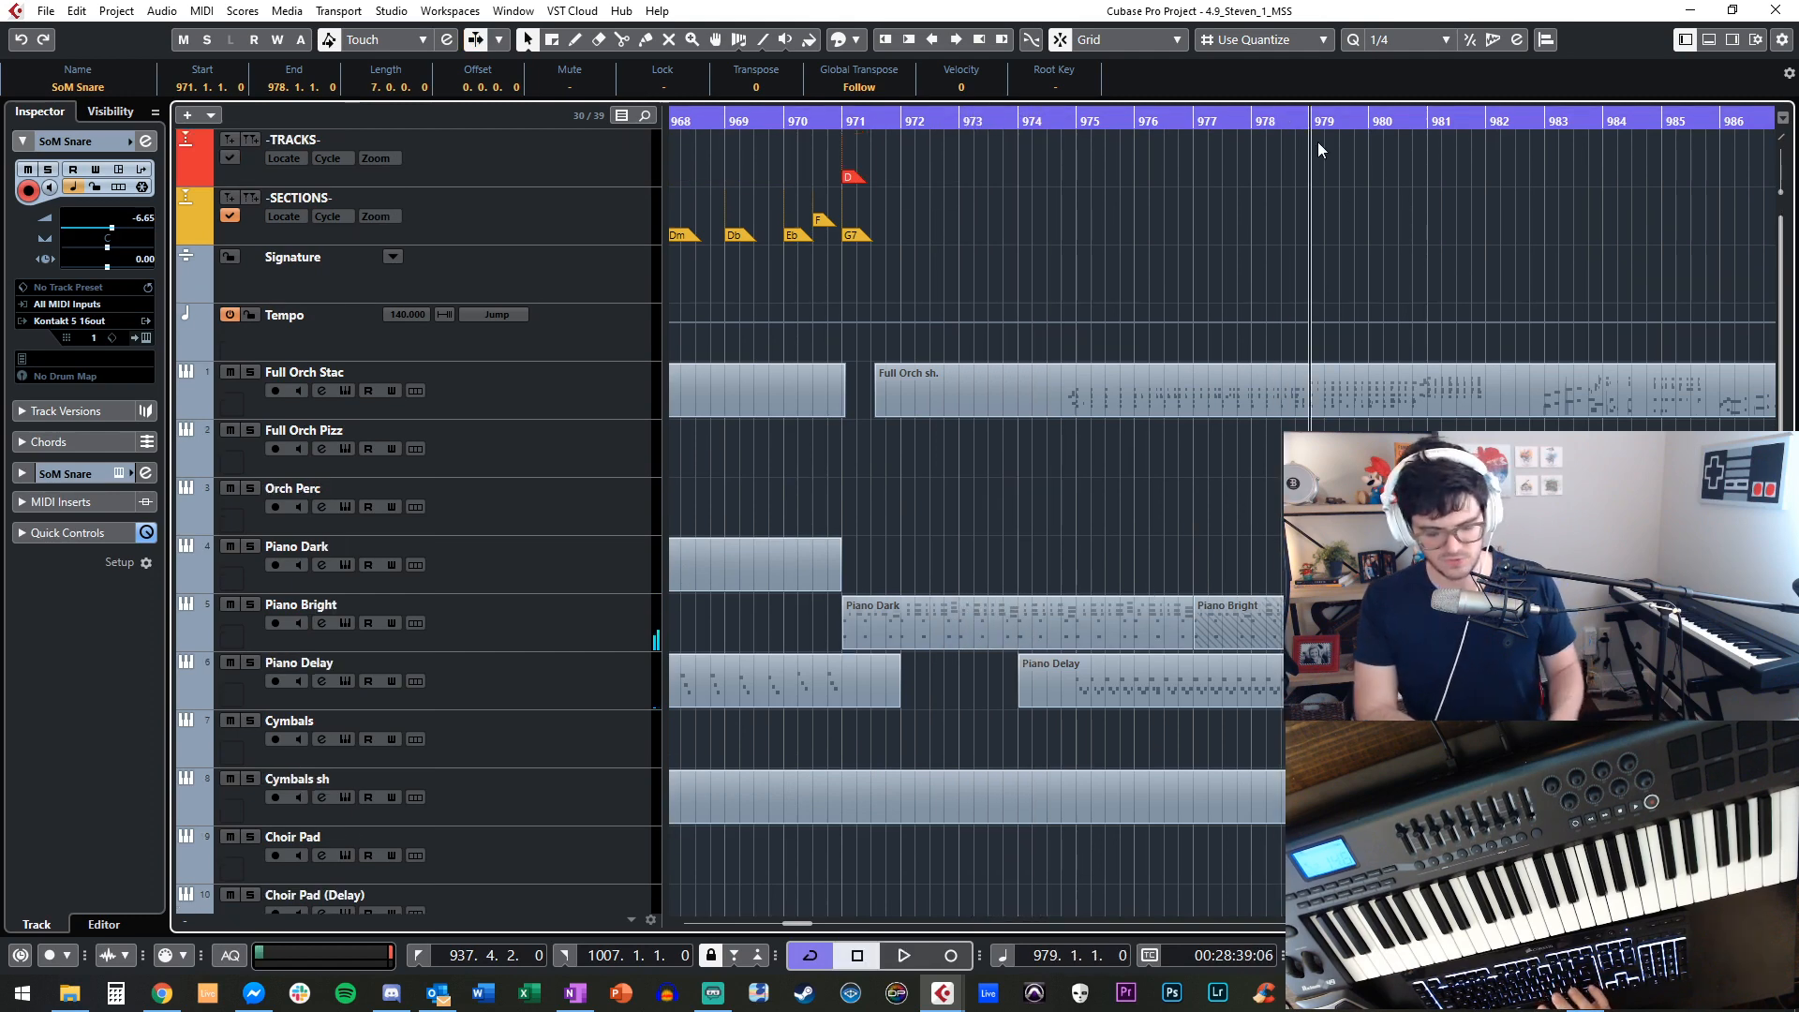
Add a marker named D2 at bar 979 and move it onto the -TRACKS- marker track.
key(Insert)
text(D2)
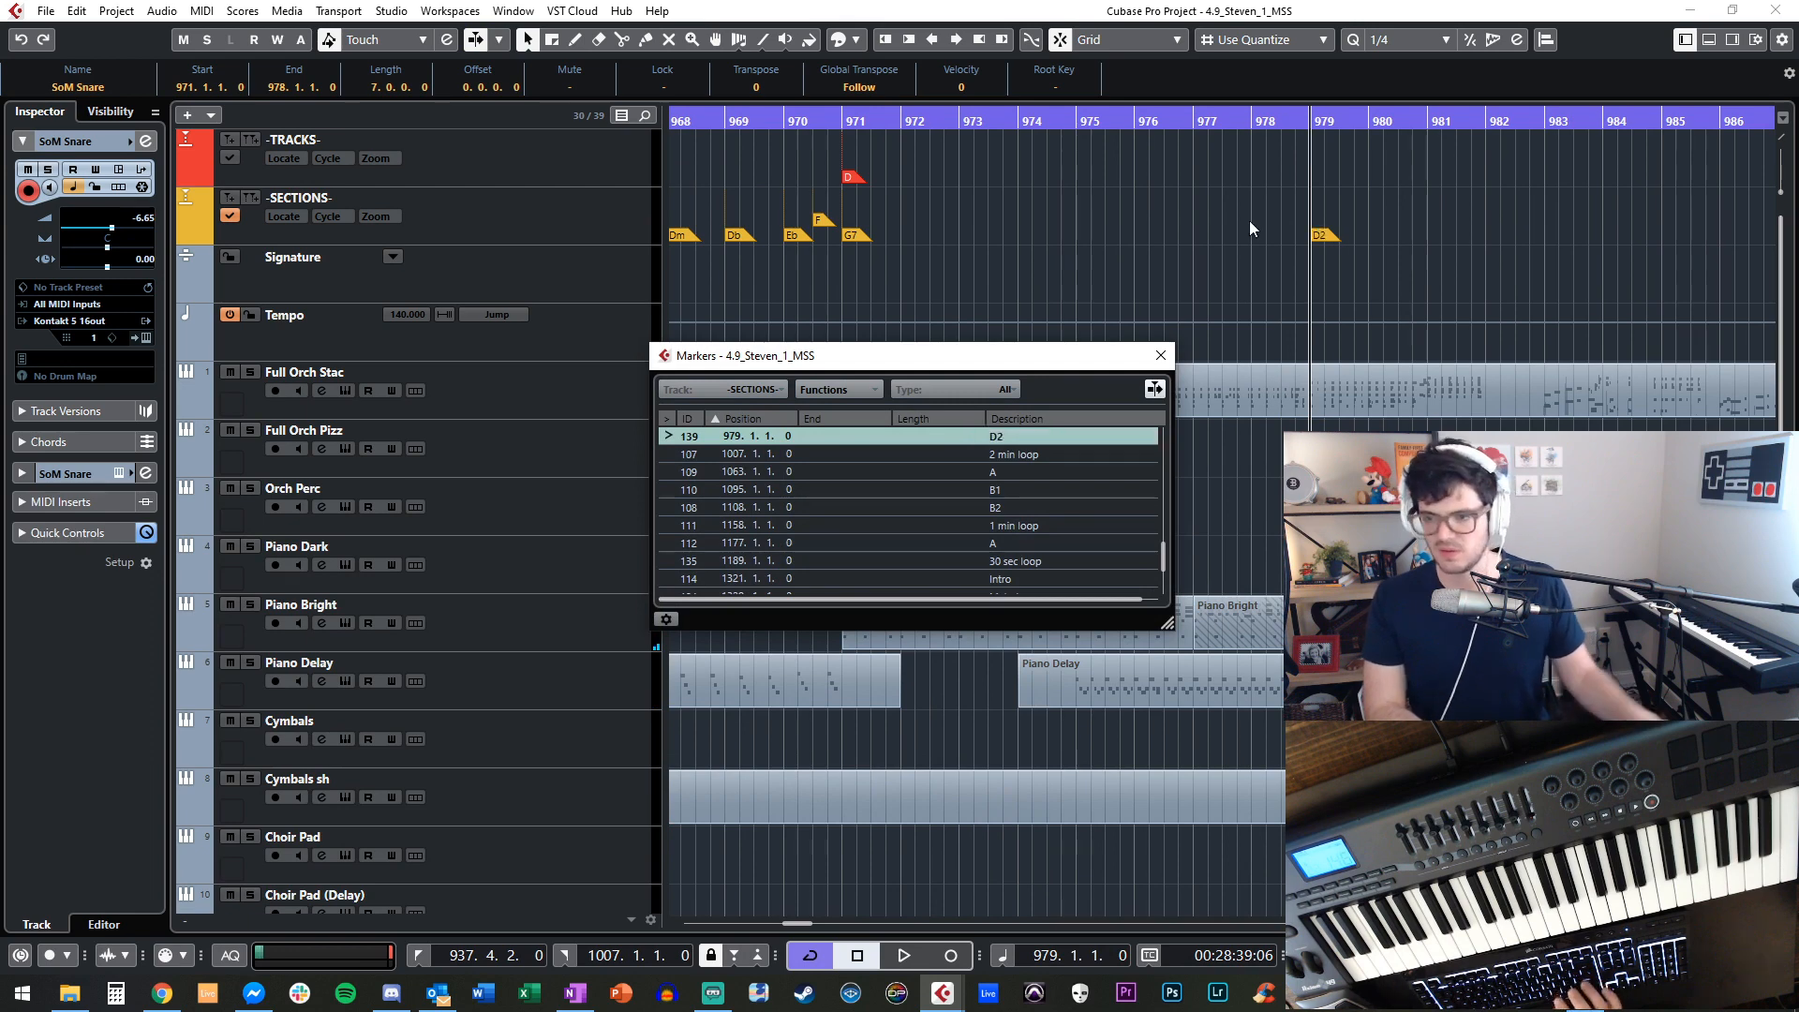
click(1159, 355)
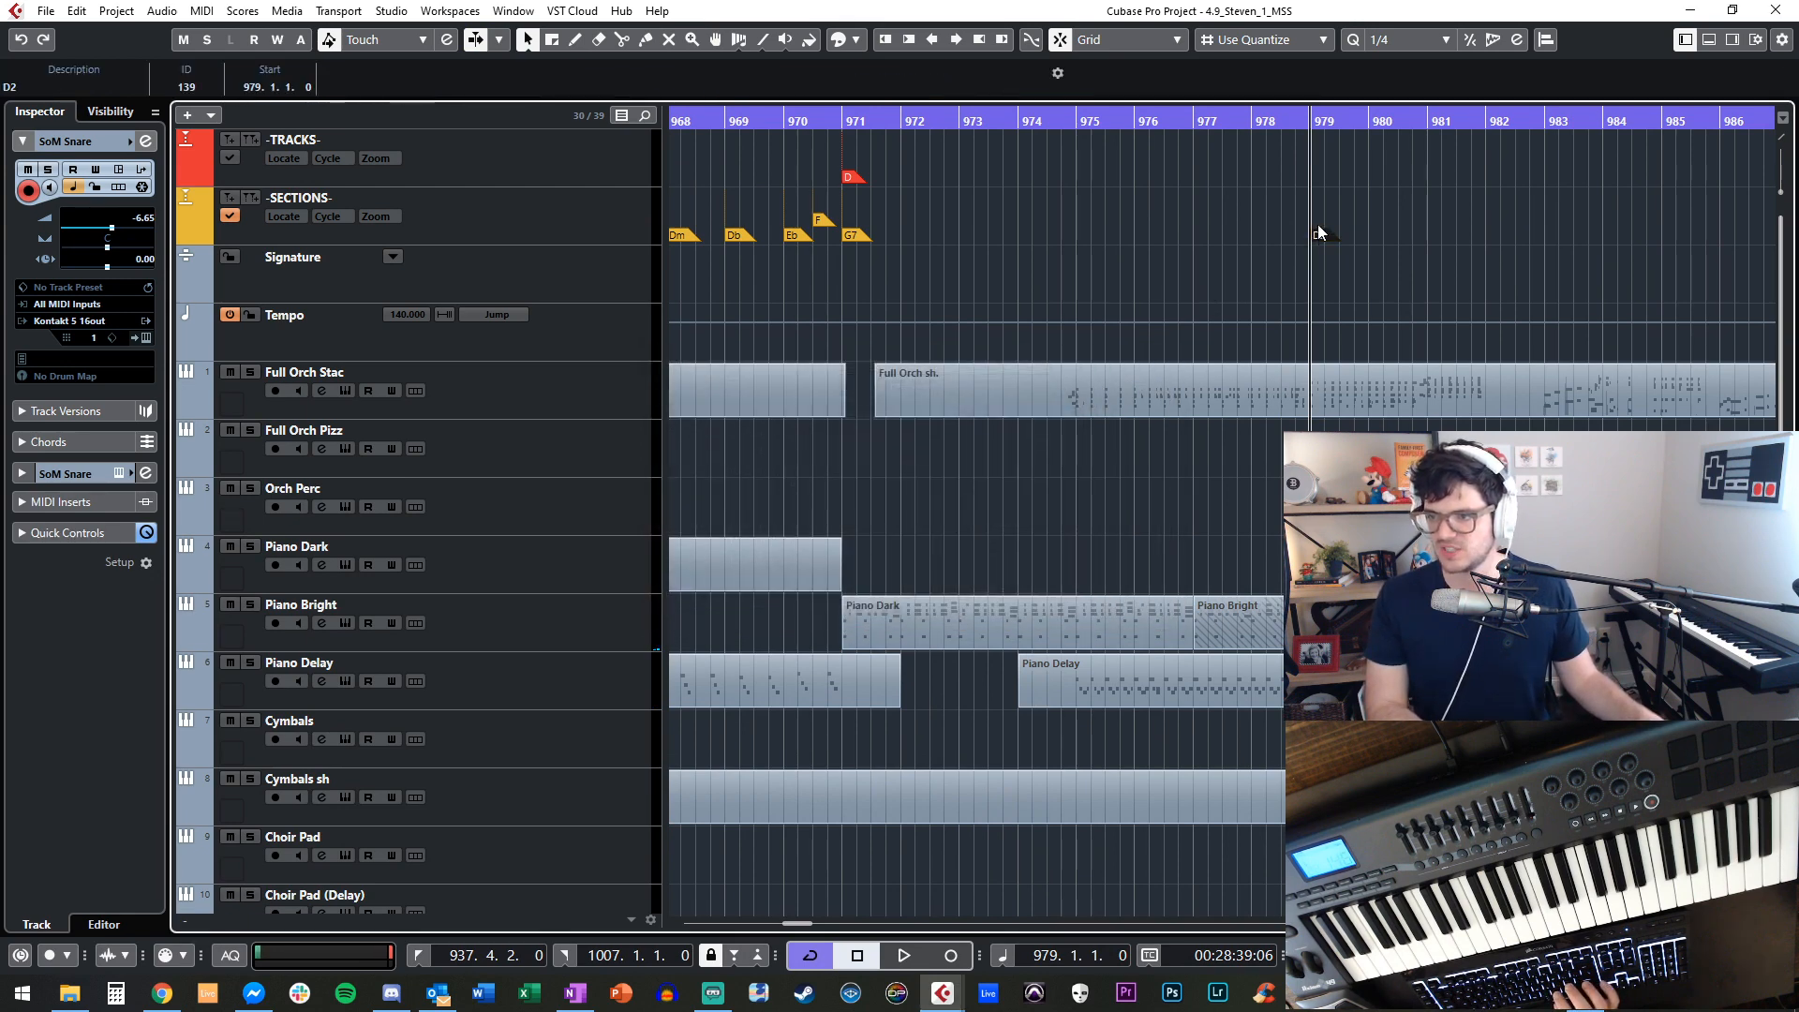
Play back section D2, park the playhead at bar 987 and mute the SoM Snare track.
scroll(1308, 253, right, 3)
scroll(1308, 253, down, 10)
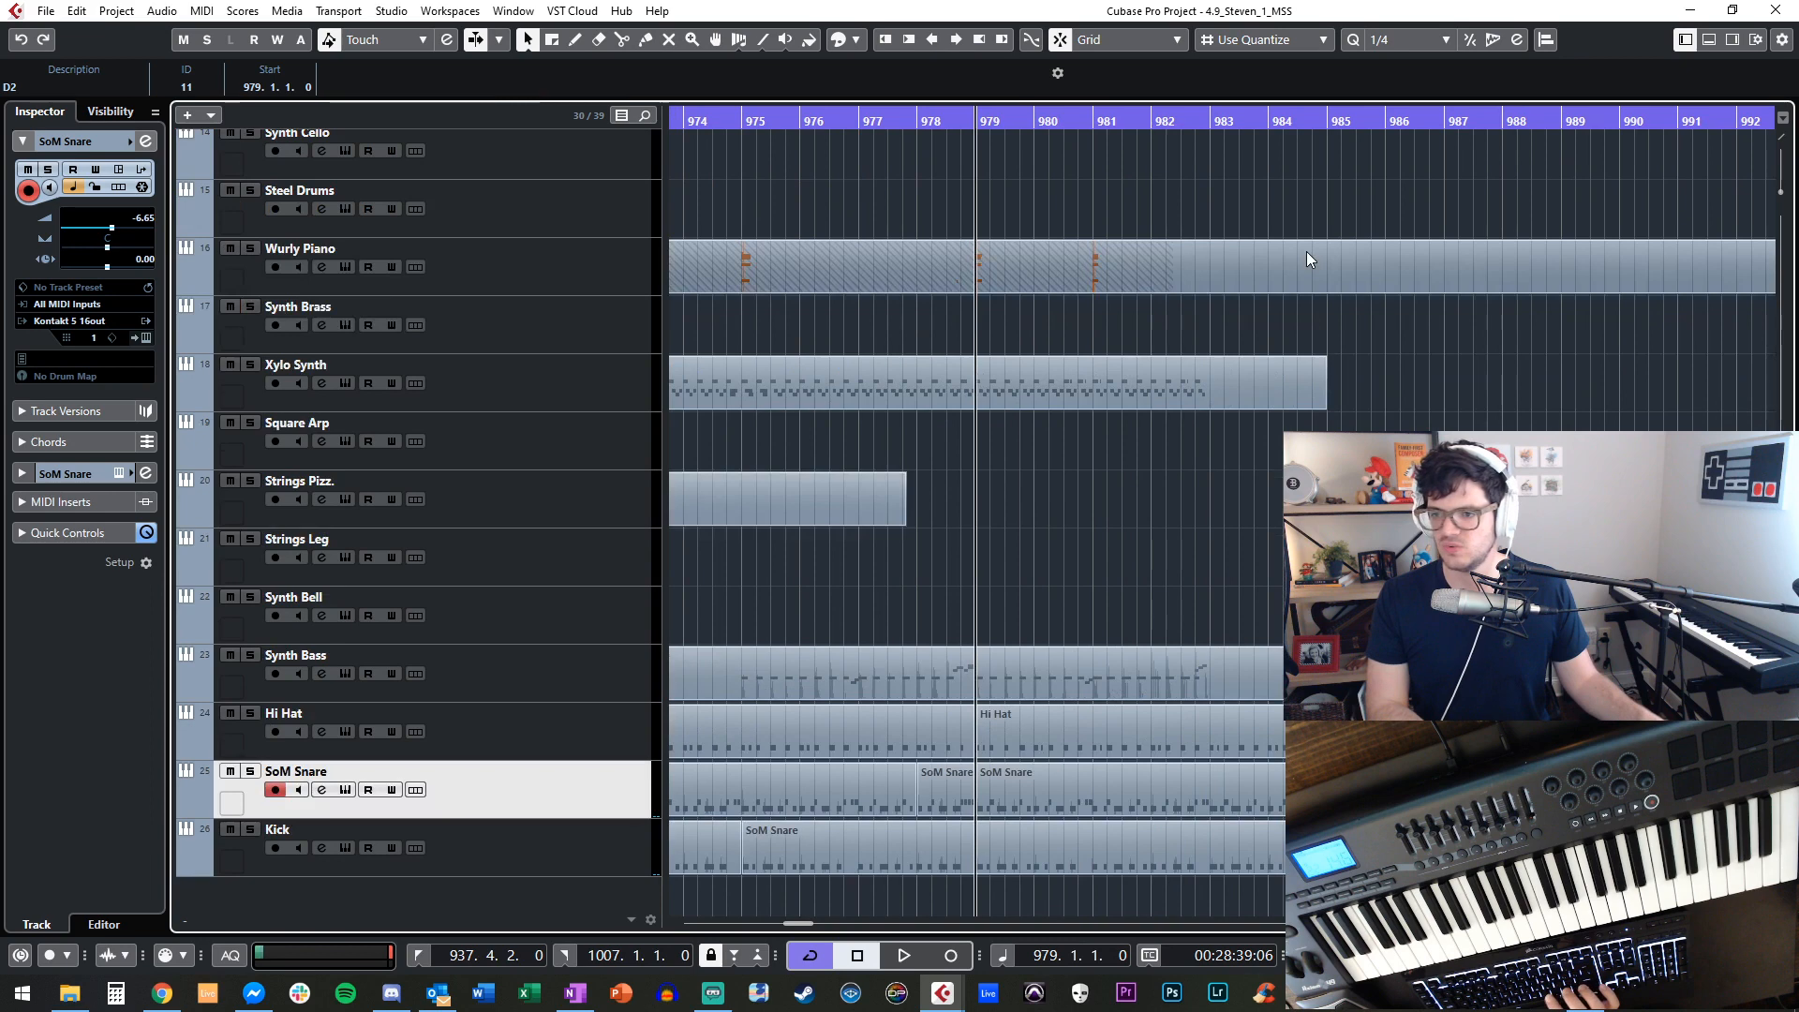
key(space)
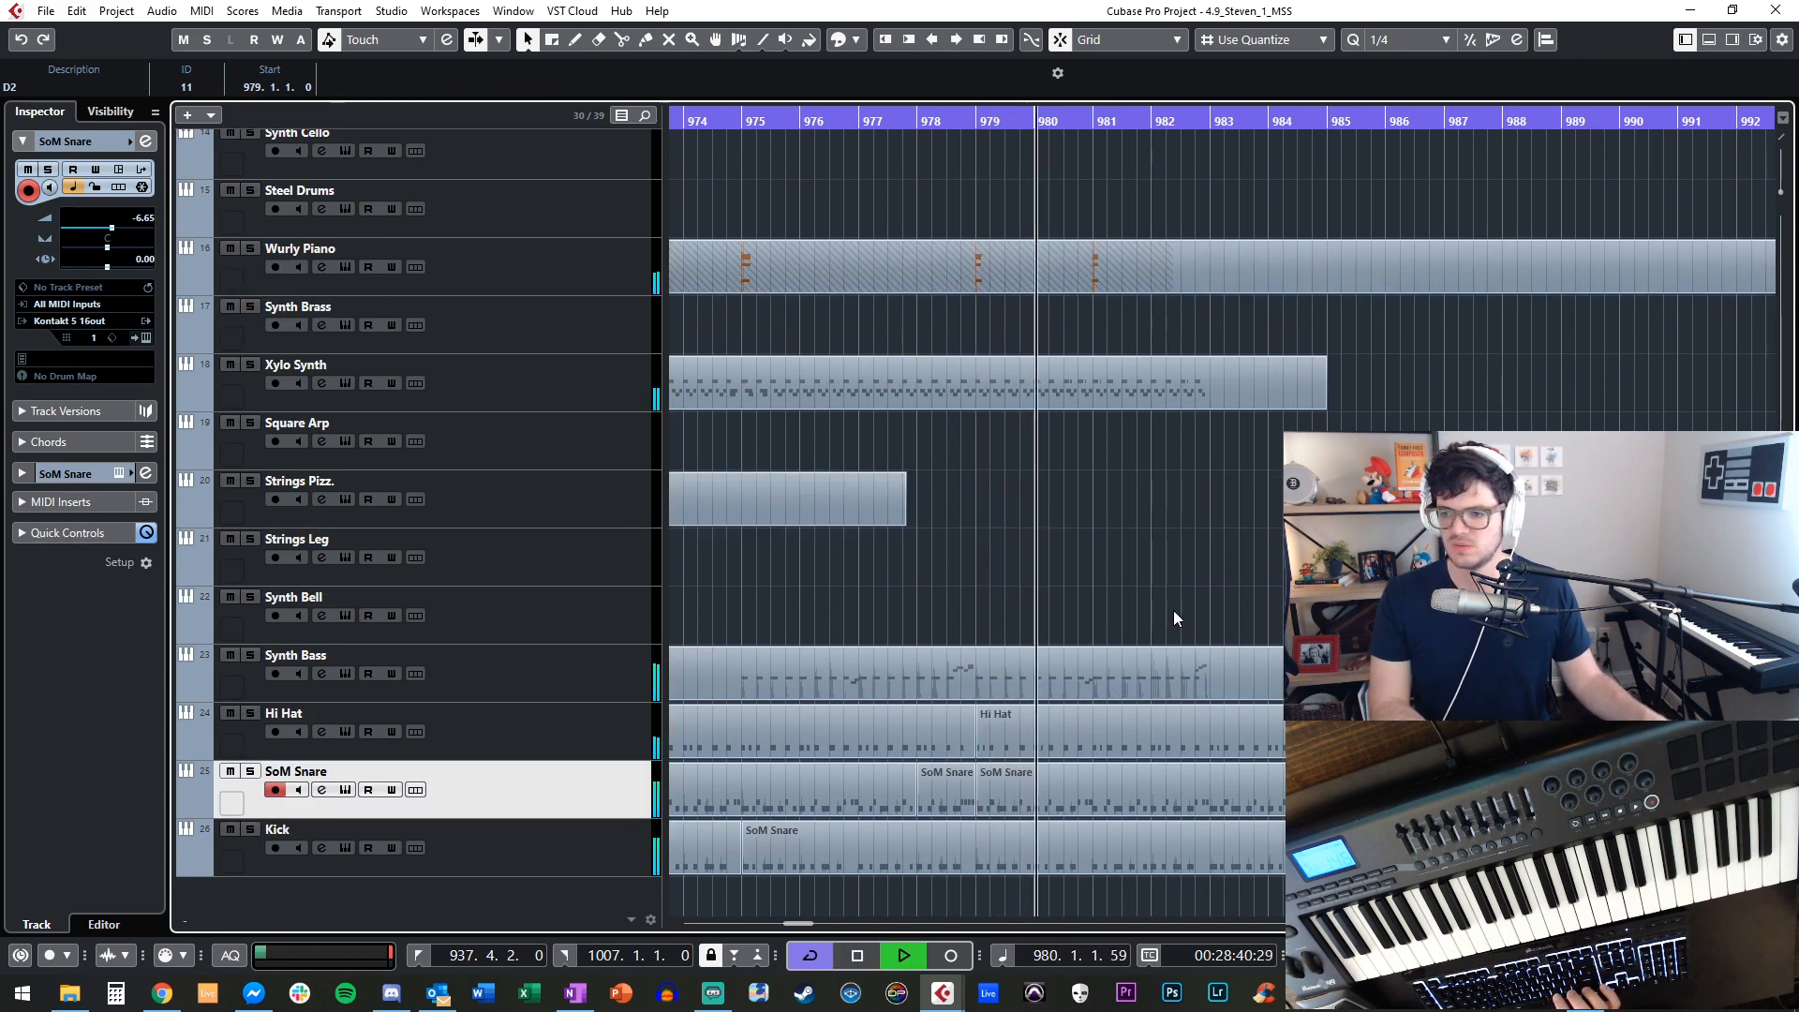
scroll(1177, 610, right, 2)
key(KP_Add)
key(KP_Add)
key(KP_Add)
key(KP_Add)
key(KP_Add)
key(KP_Add)
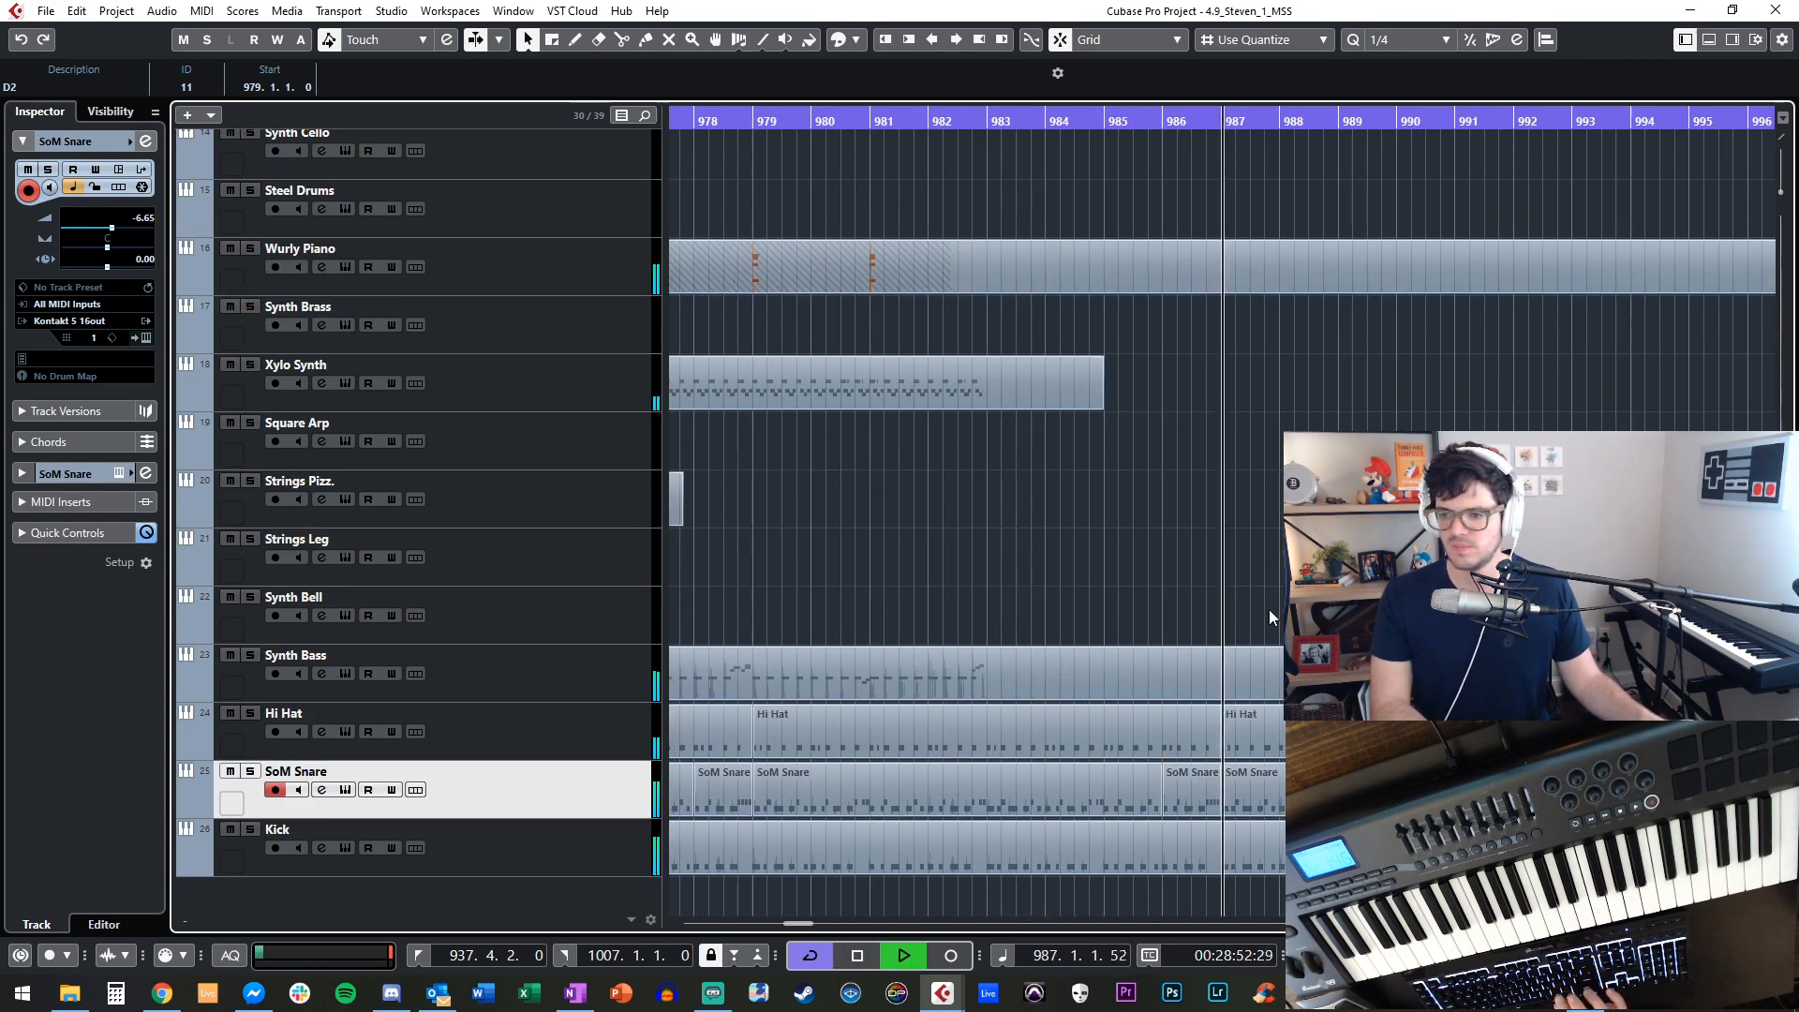
key(f)
scroll(1268, 609, up, 10)
key(space)
key(m)
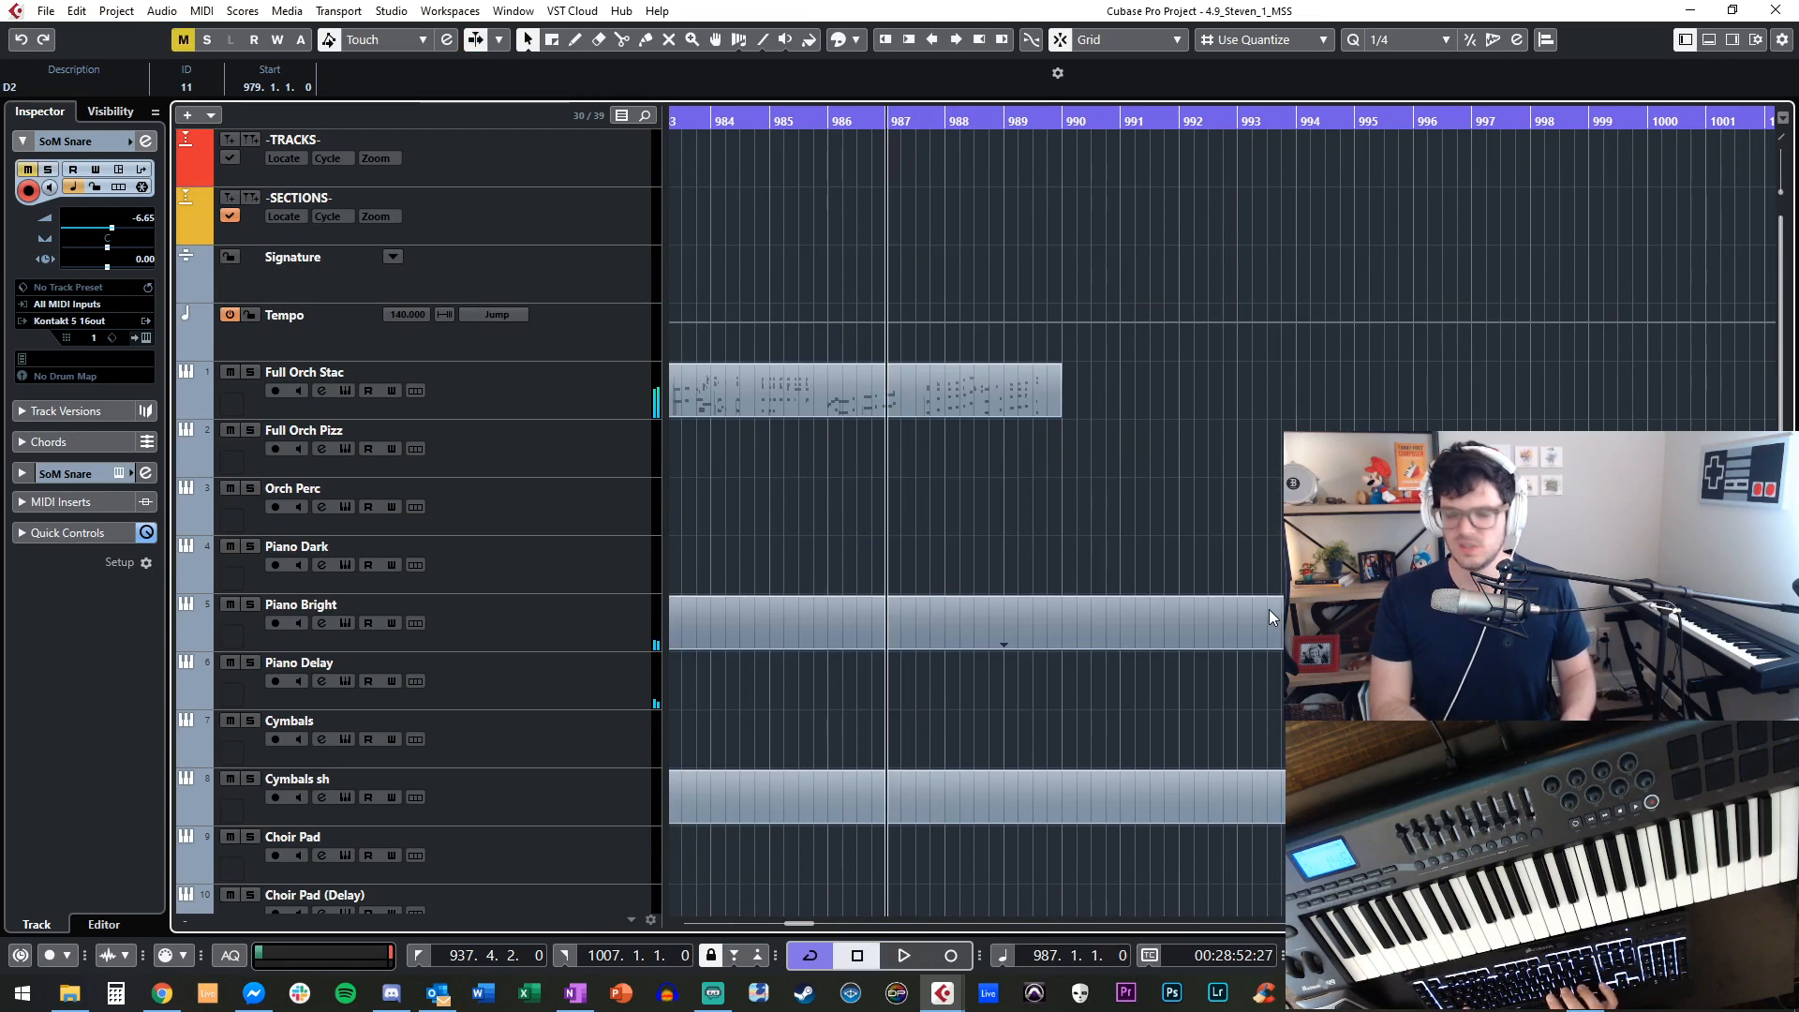
Add a marker named E at bar 987 and move it onto the -TRACKS- marker track.
key(Insert)
text(E)
key(Return)
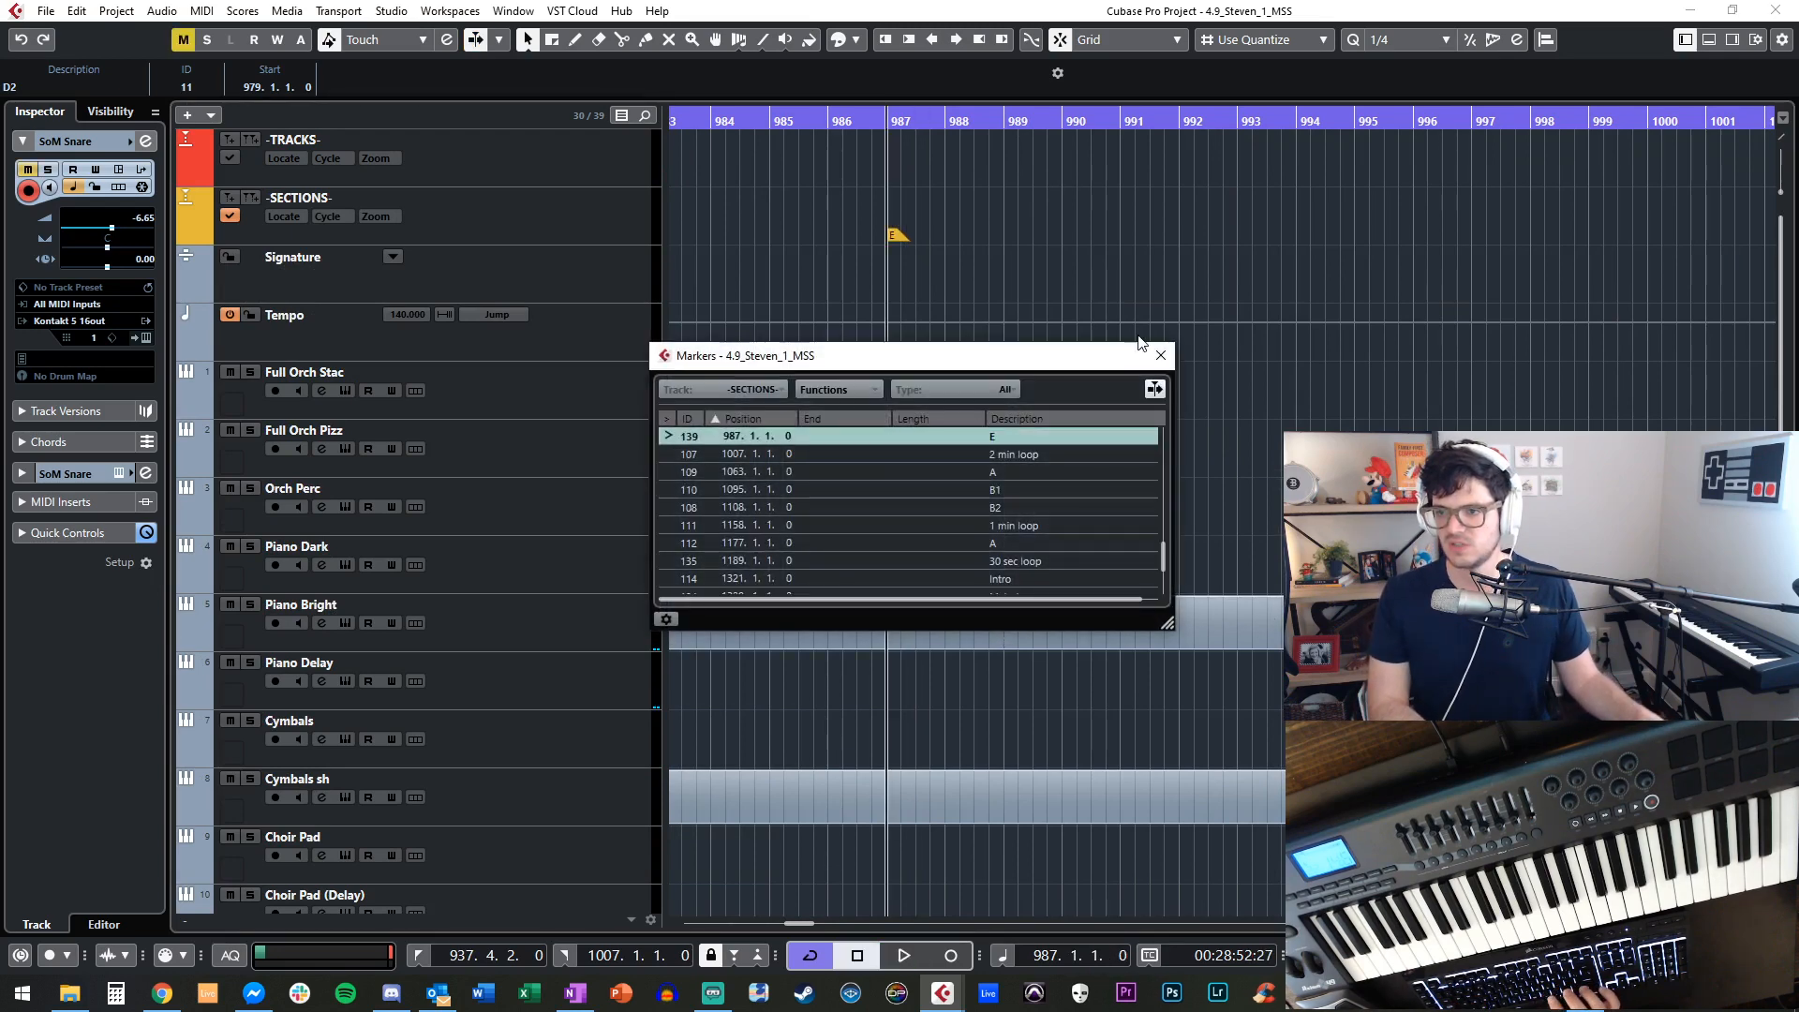
click(1160, 355)
drag(896, 238, 896, 178)
Play back the transition into section E from bar 986 and unmute the SoM Snare track.
key(KP_Subtract)
key(KP_Add)
key(KP_Subtract)
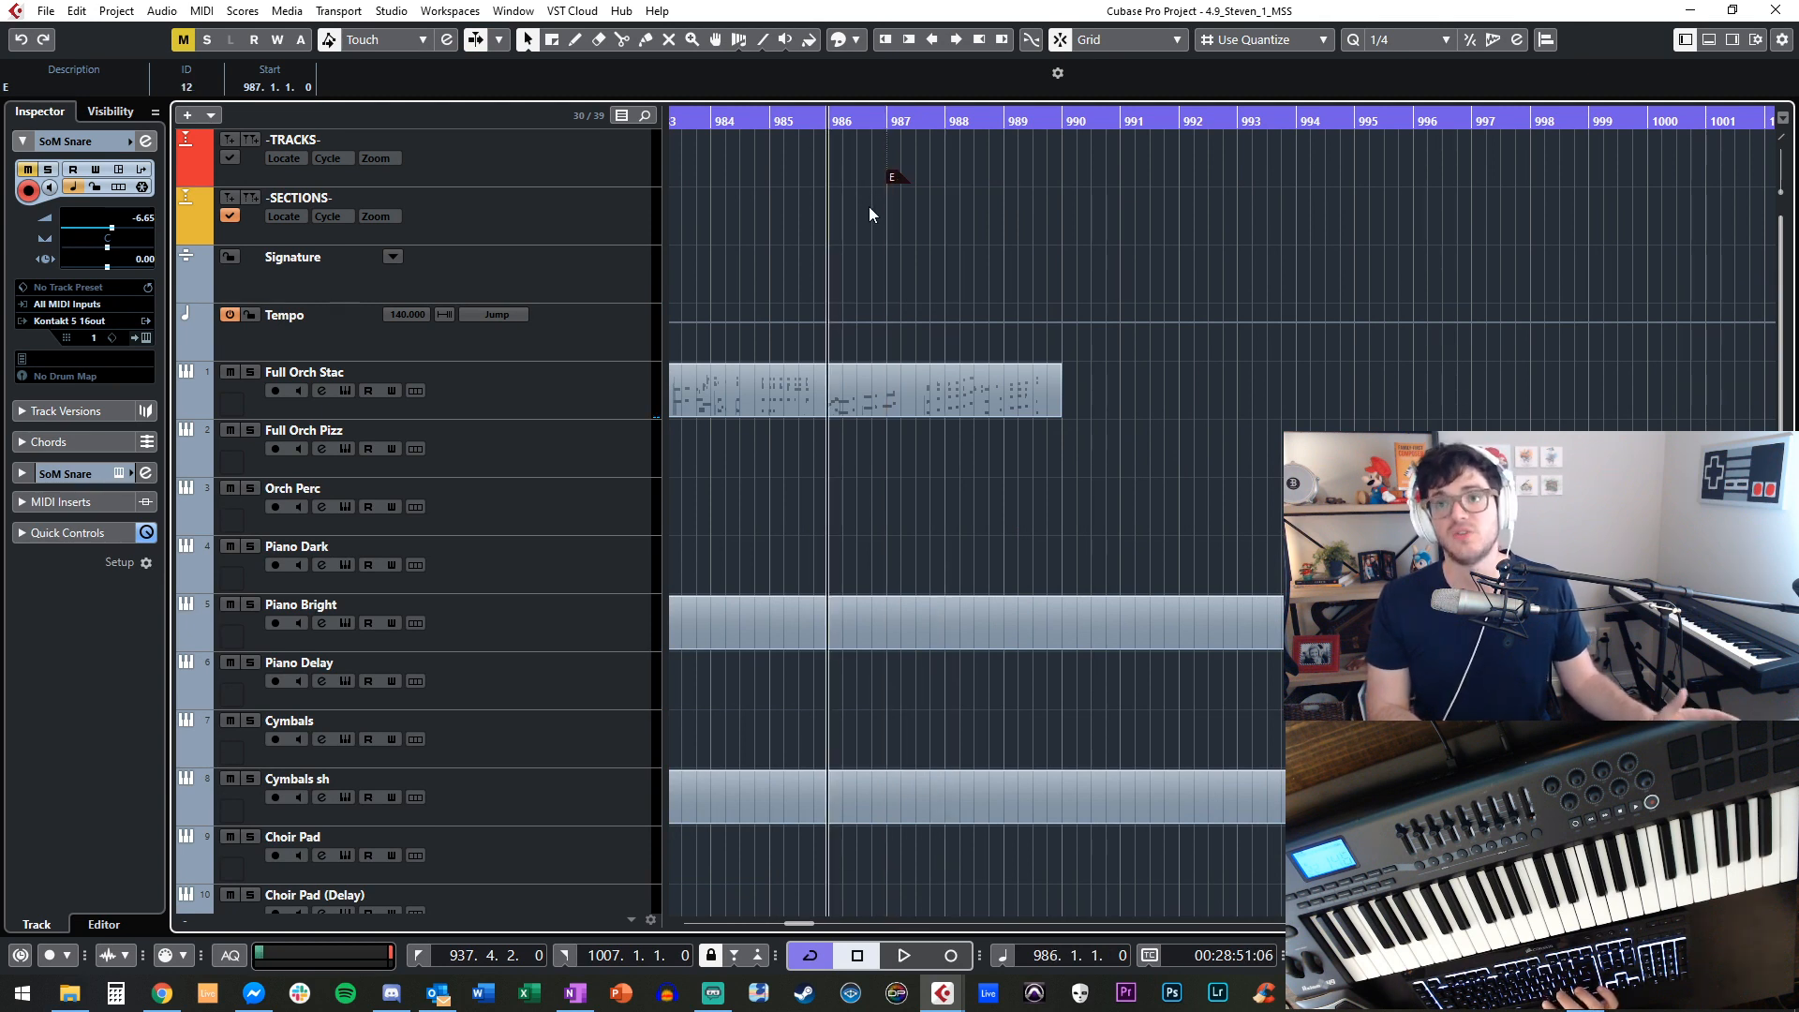
key(KP_Add)
key(KP_Subtract)
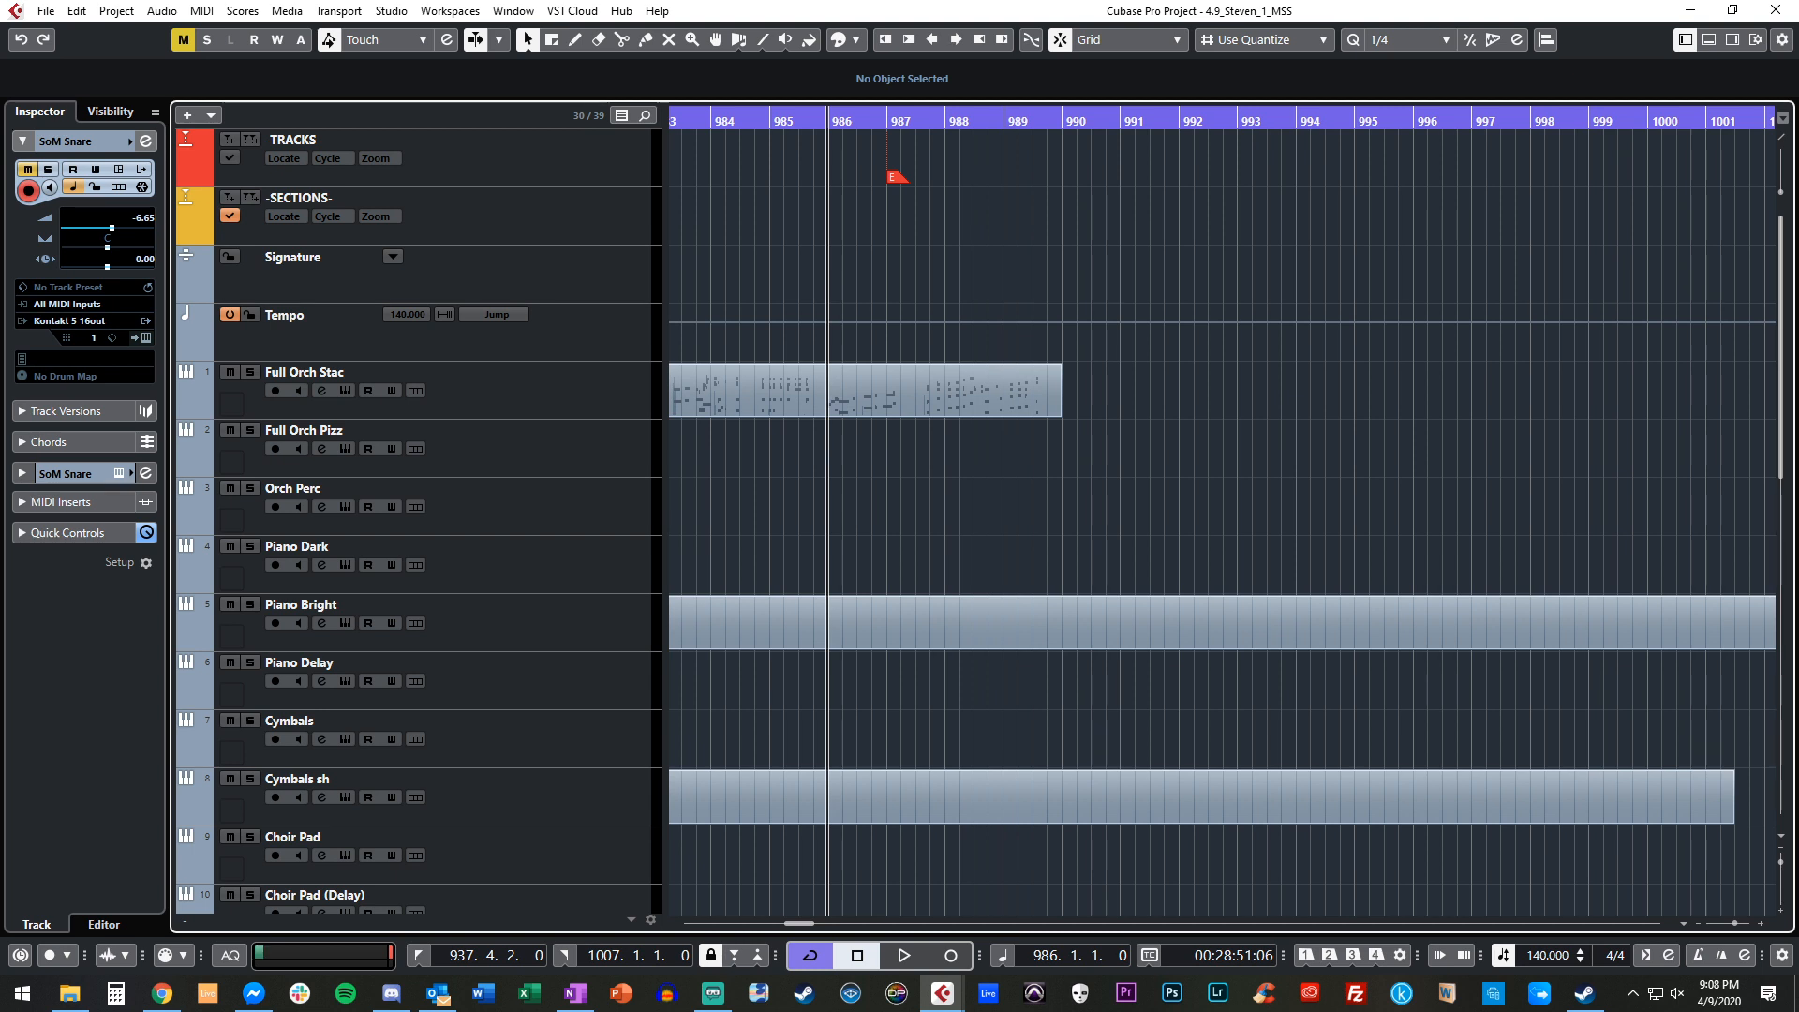
click(887, 438)
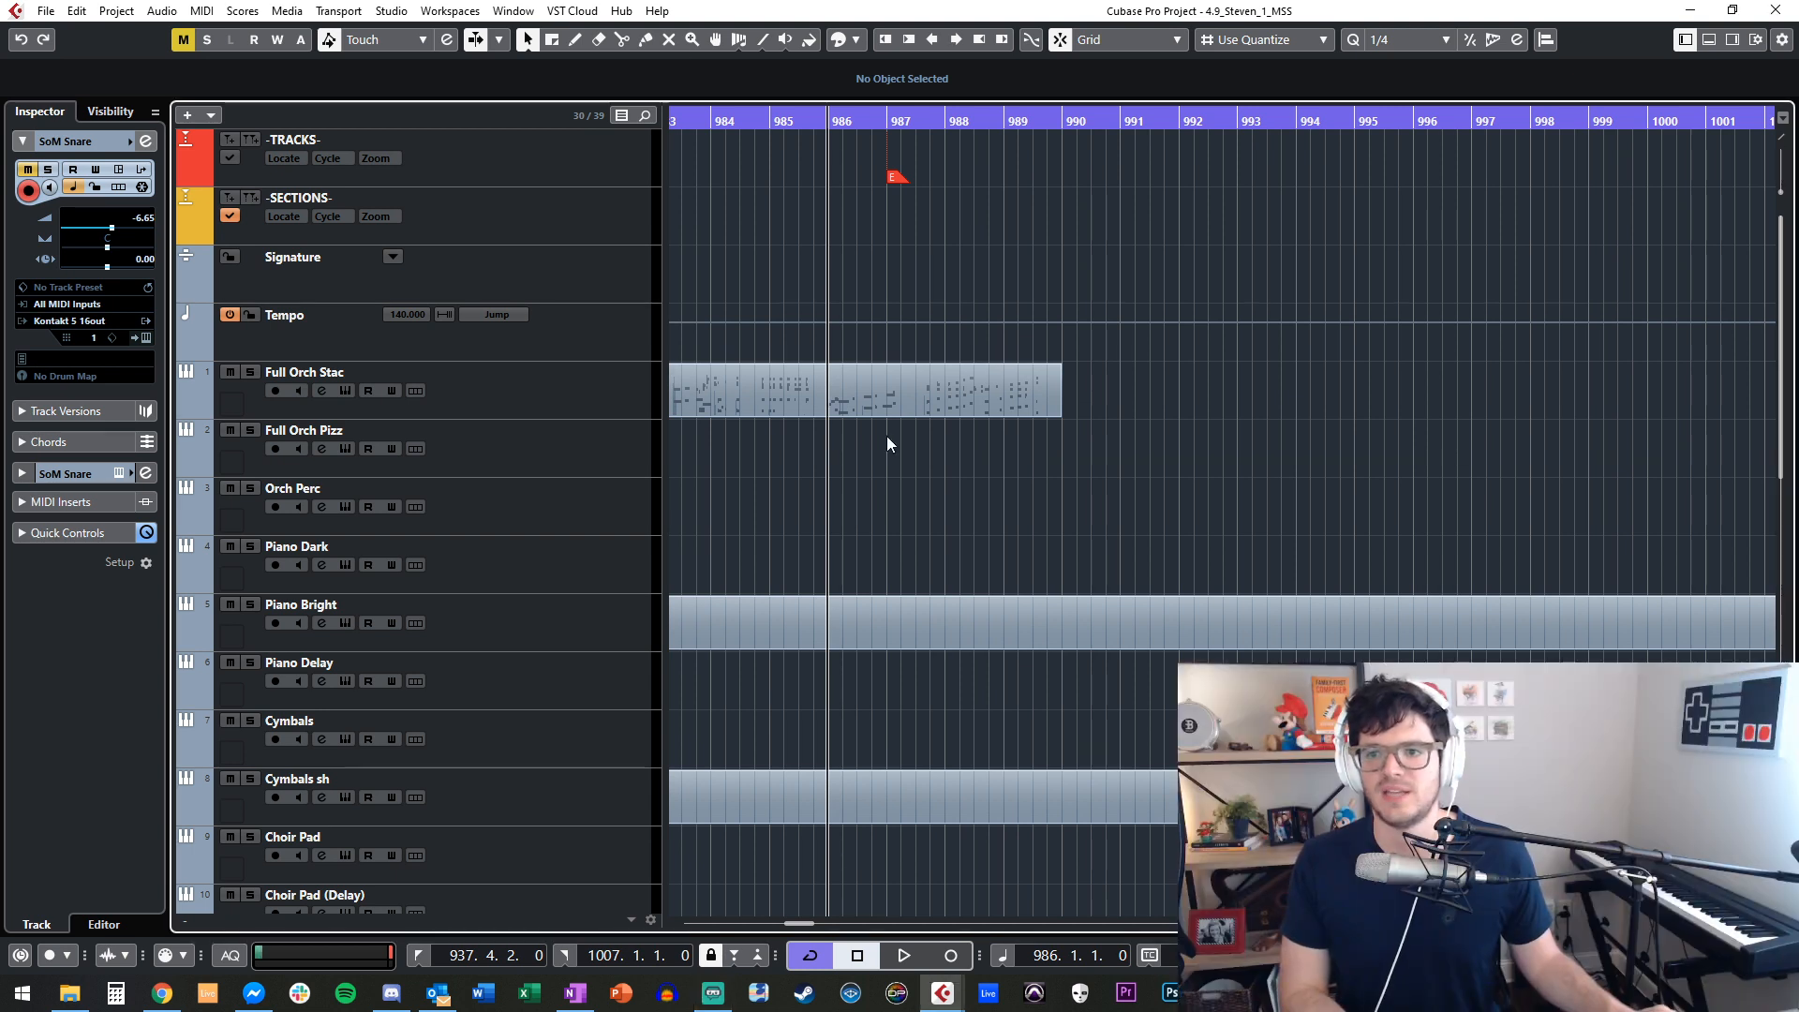
key(space)
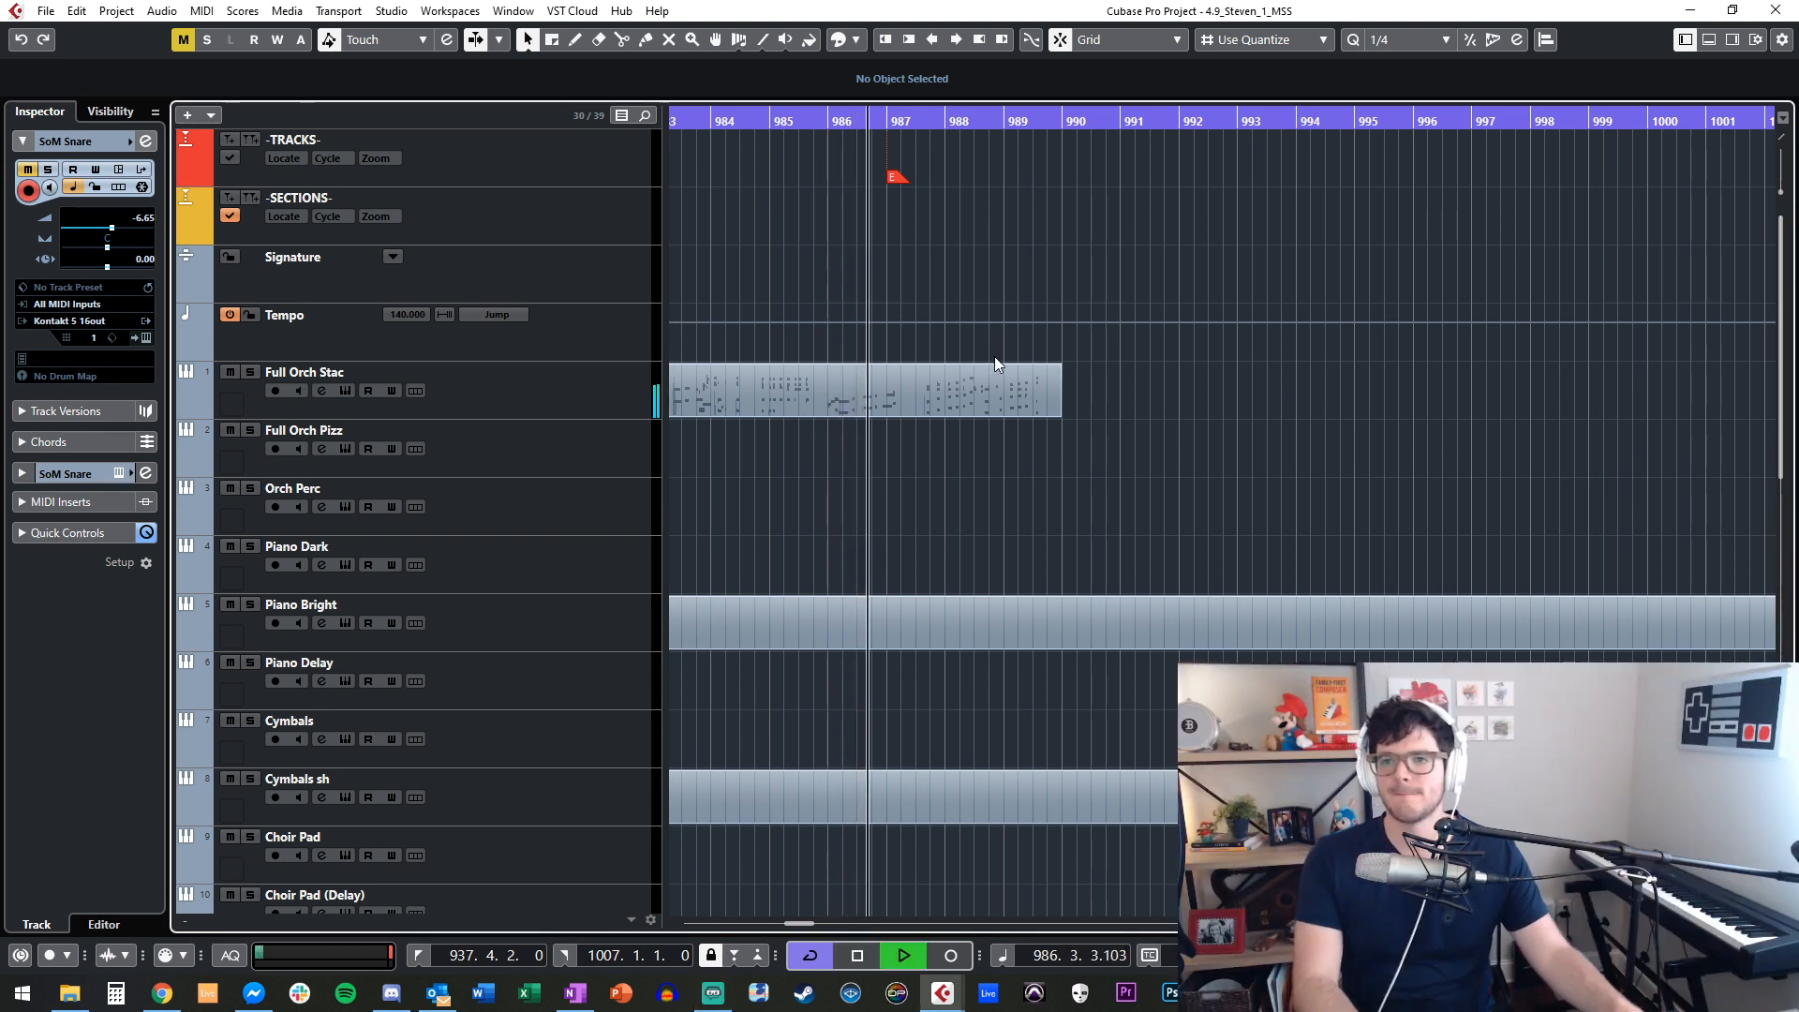
scroll(993, 356, down, 10)
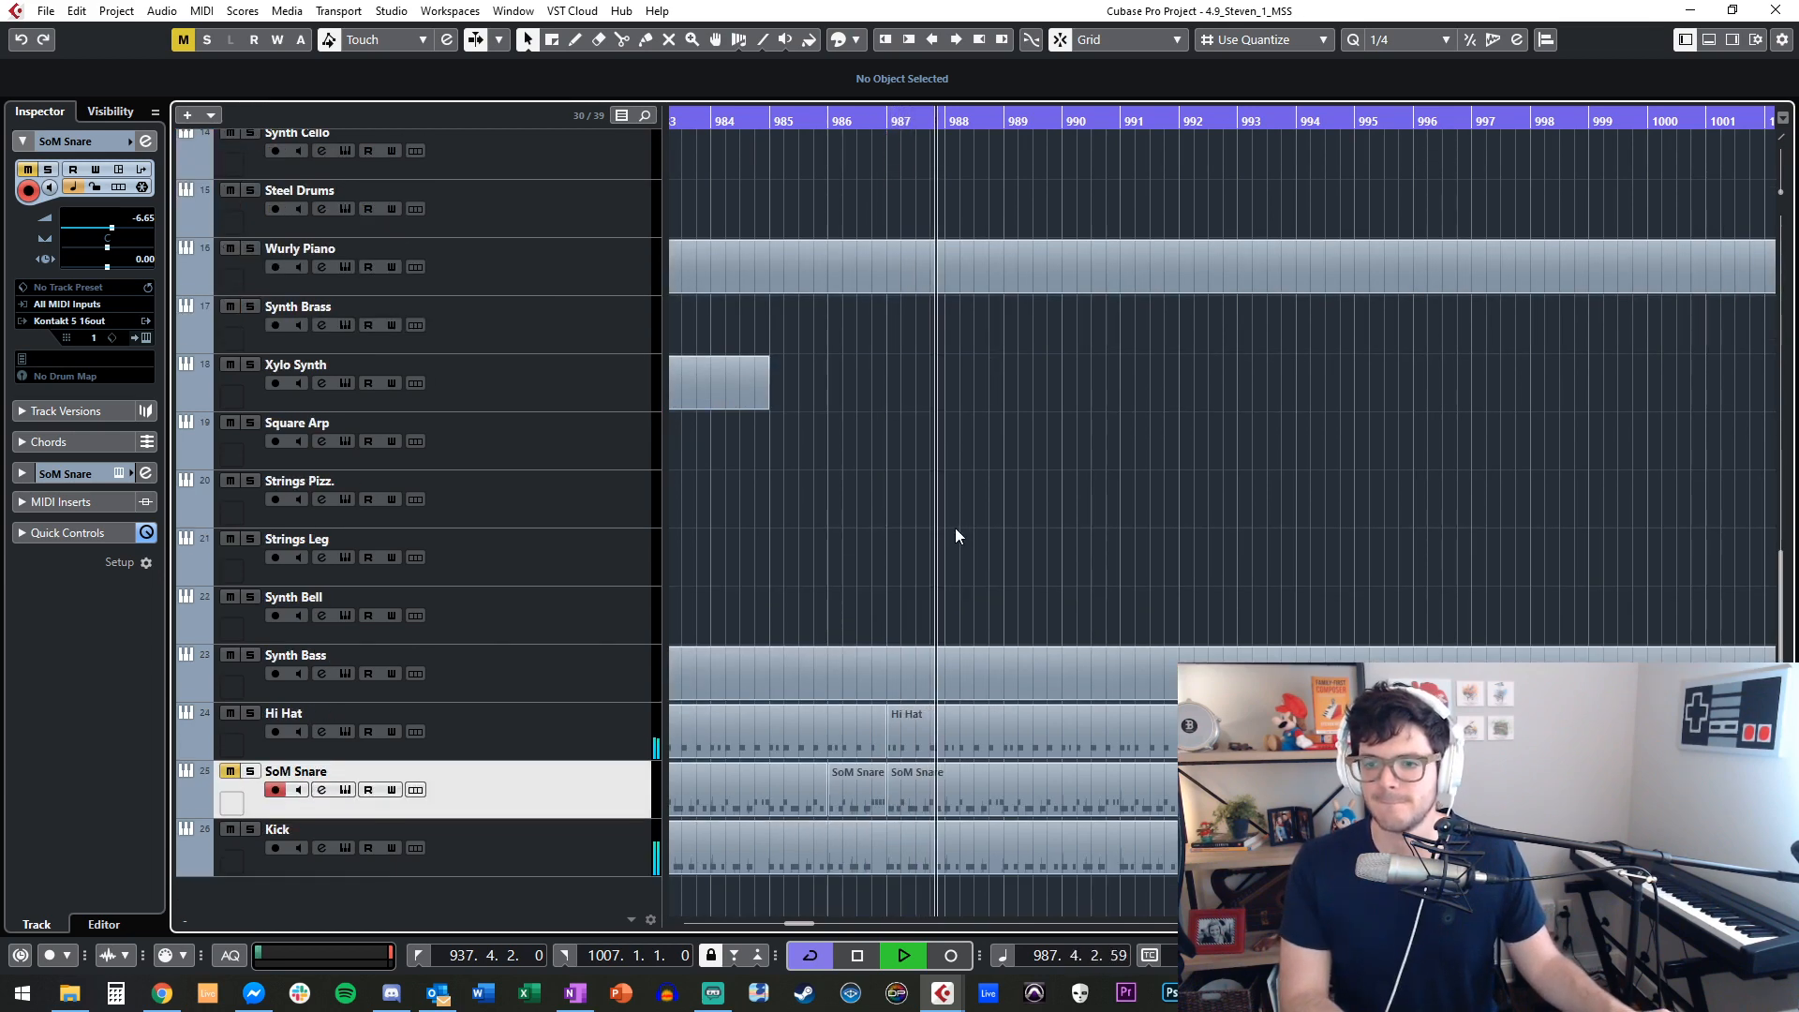
key(m)
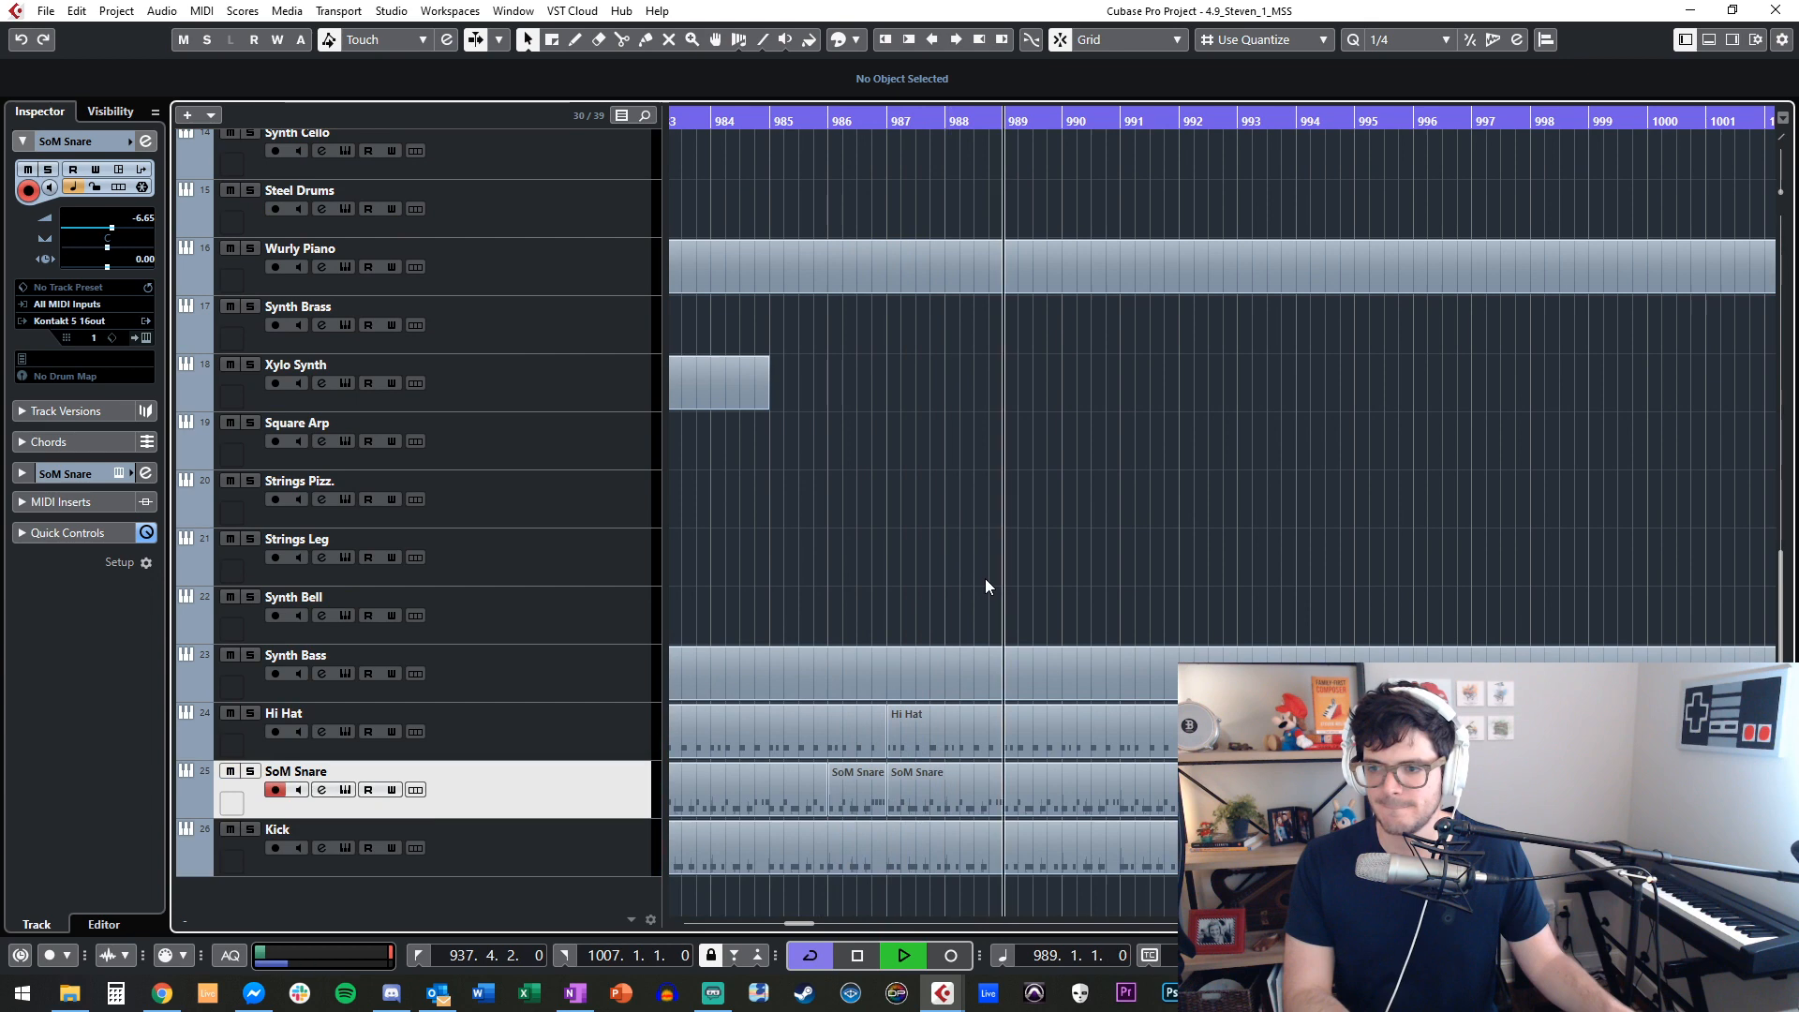
Stop at bar 995, add a marker named E2 there and move it onto the -TRACKS- marker track.
scroll(1202, 590, up, 10)
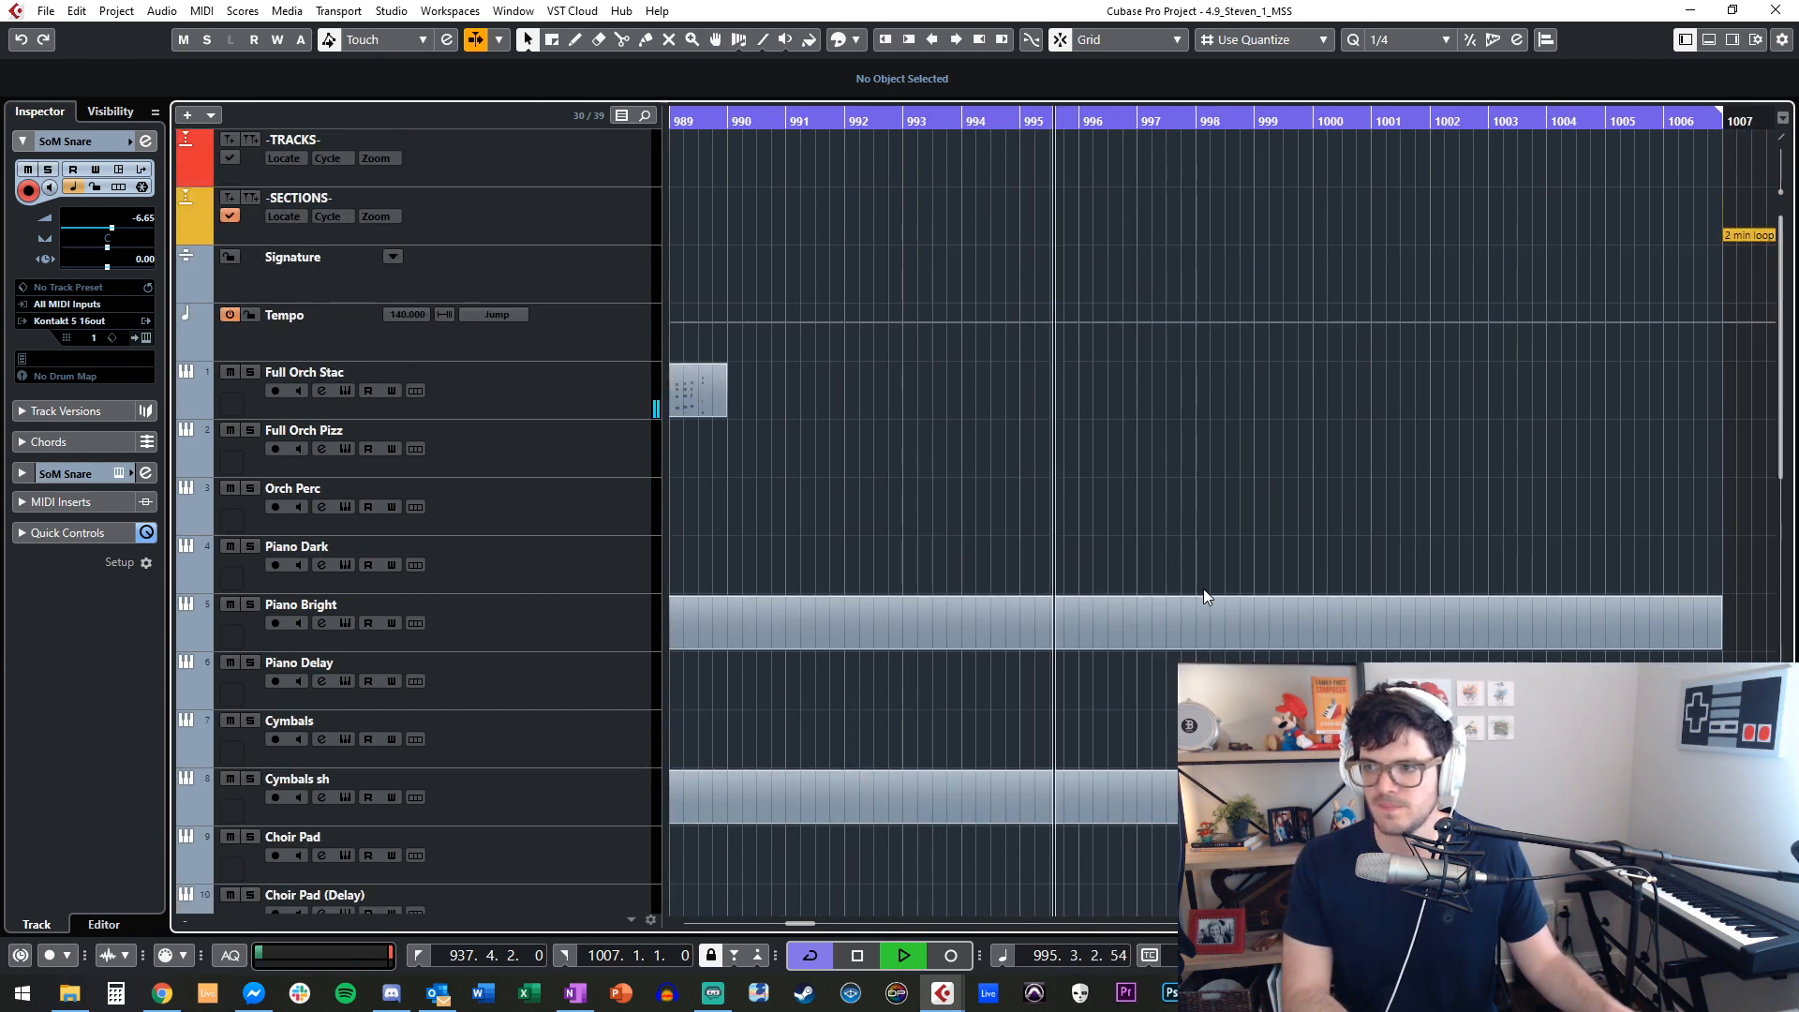
key(ctrl+KP_Subtract)
key(Insert)
text(E2)
key(Return)
click(1160, 356)
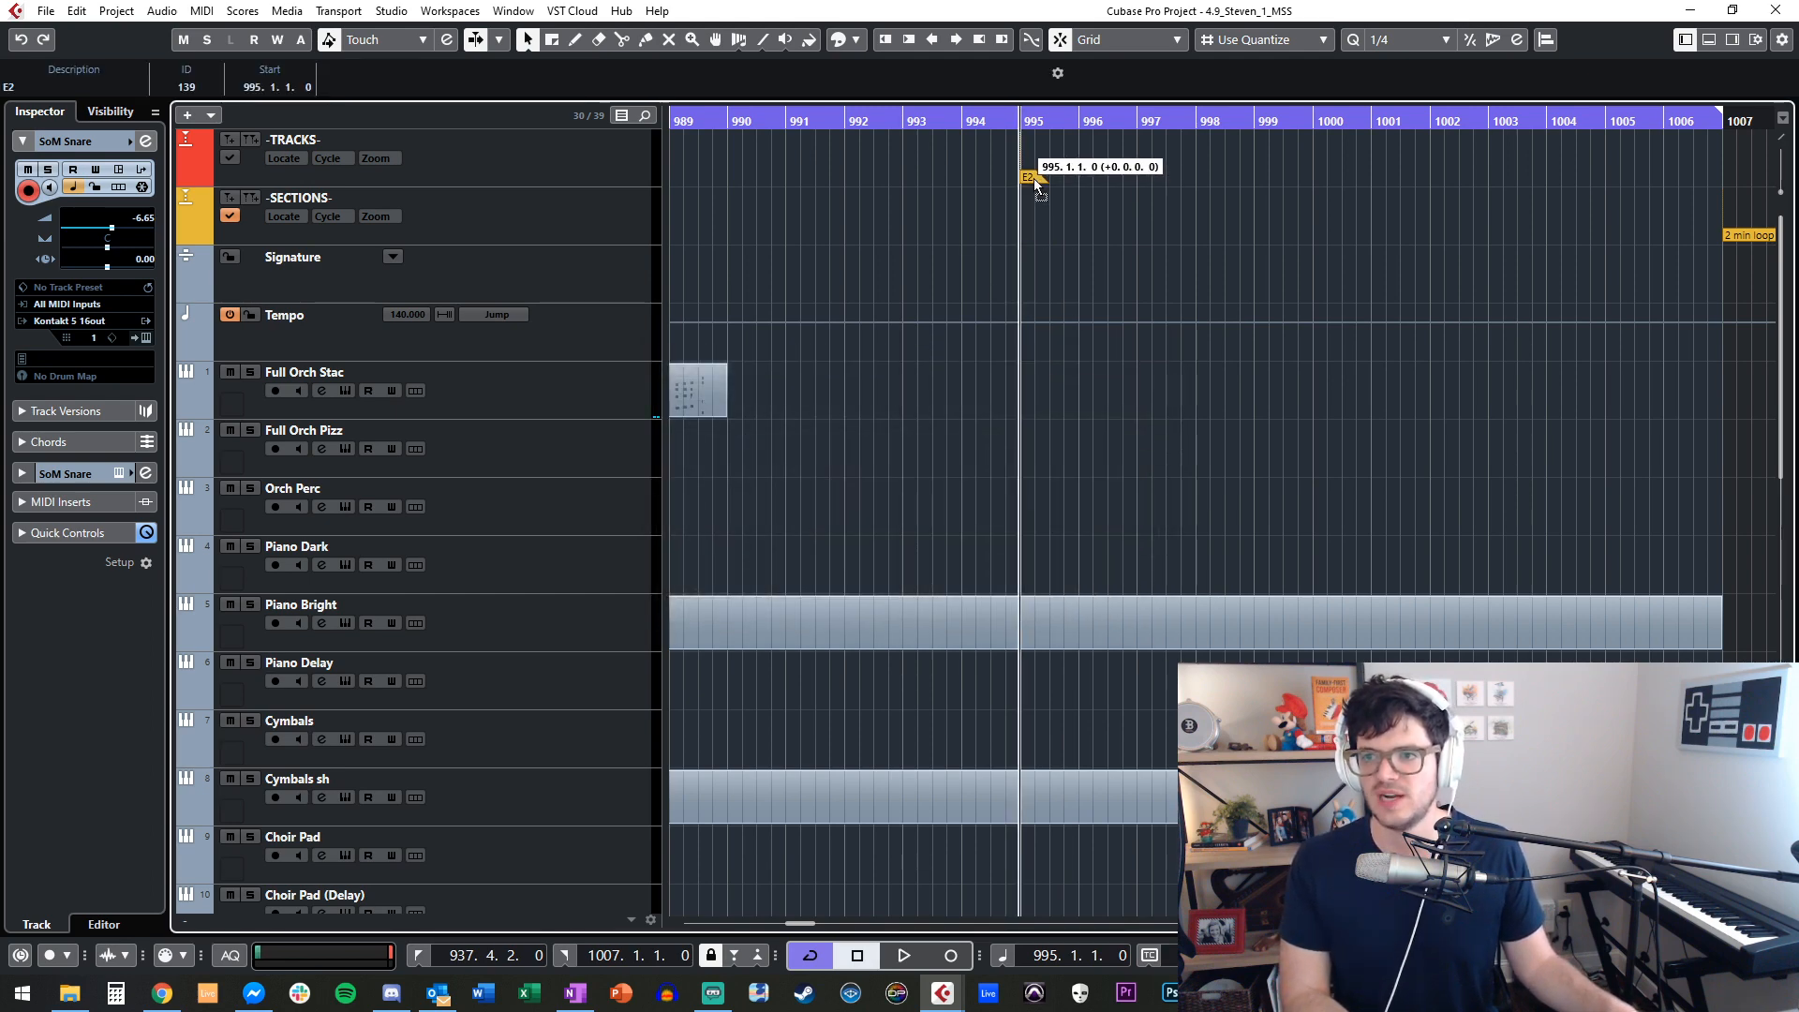
Step the playhead to bar 1001 and examine the SoM Snare events leading up to the 2 min loop marker.
scroll(1055, 346, down, 10)
key(ctrl+KP_Add)
key(ctrl+KP_Add)
key(ctrl+KP_Add)
key(ctrl+KP_Add)
key(ctrl+KP_Add)
key(ctrl+KP_Add)
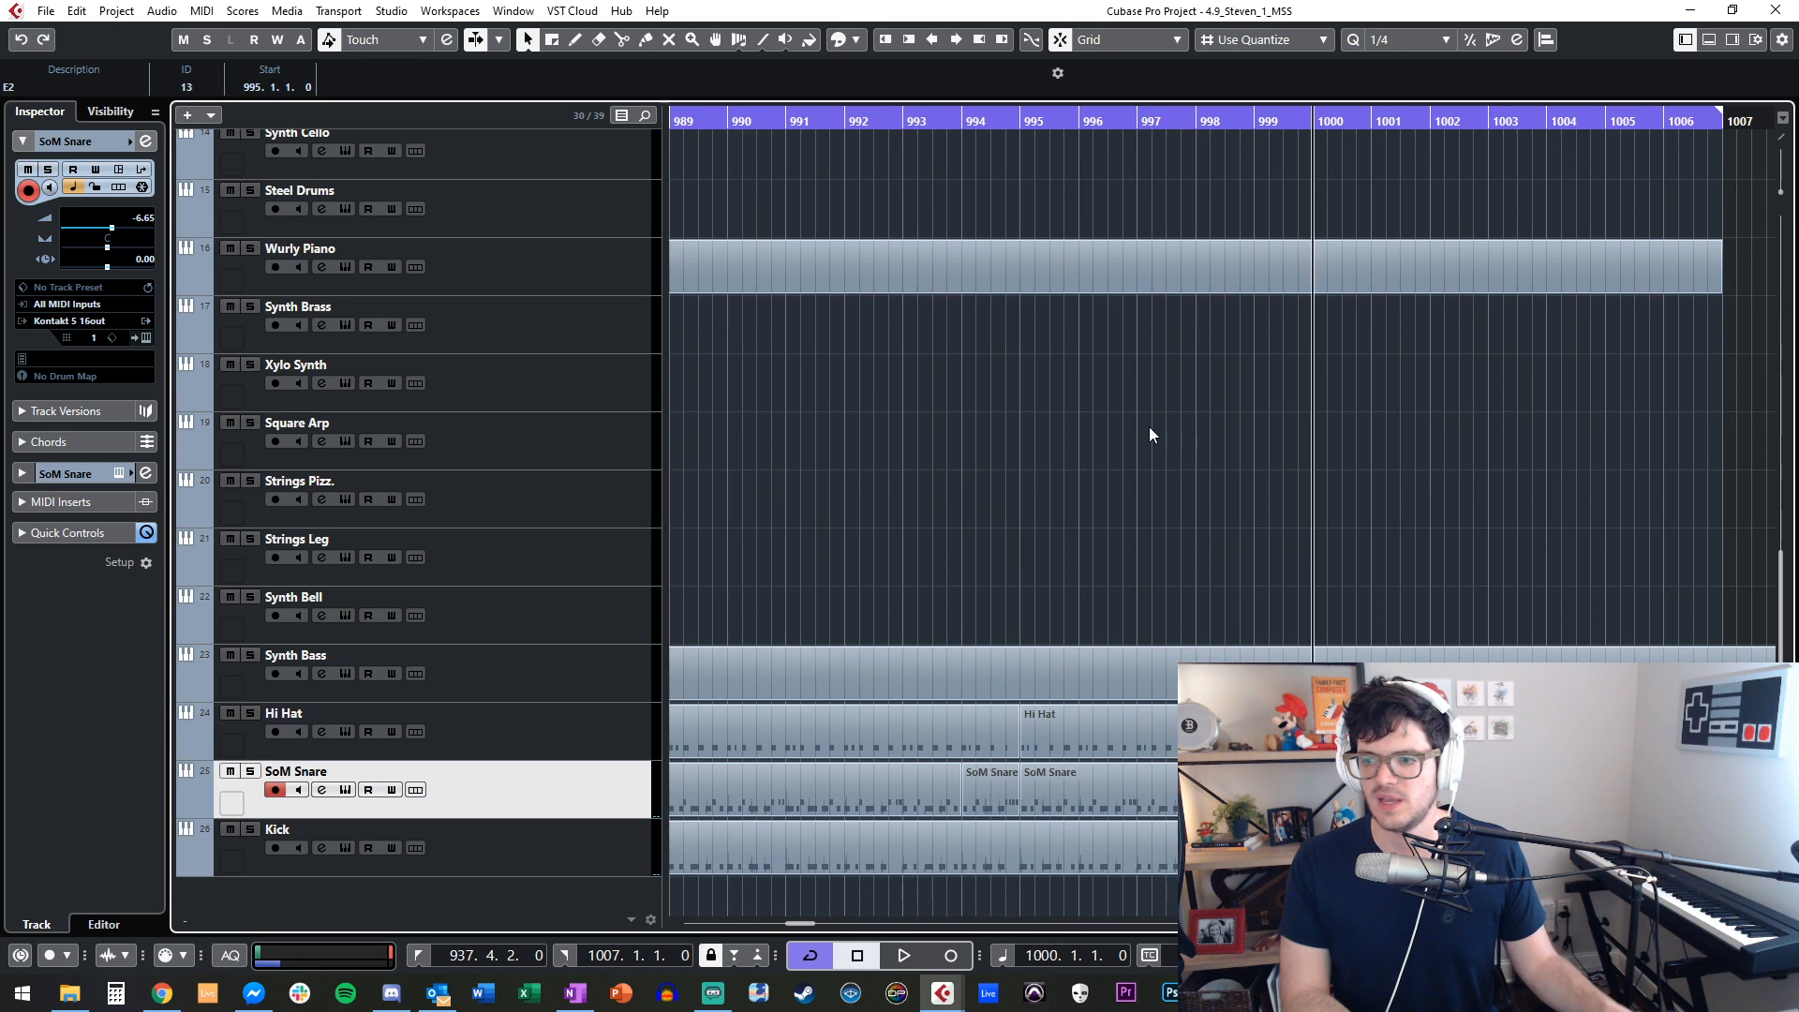
scroll(1149, 425, right, 2)
scroll(1149, 425, up, 10)
scroll(1149, 425, down, 10)
click(1117, 482)
drag(863, 785, 863, 785)
click(1545, 795)
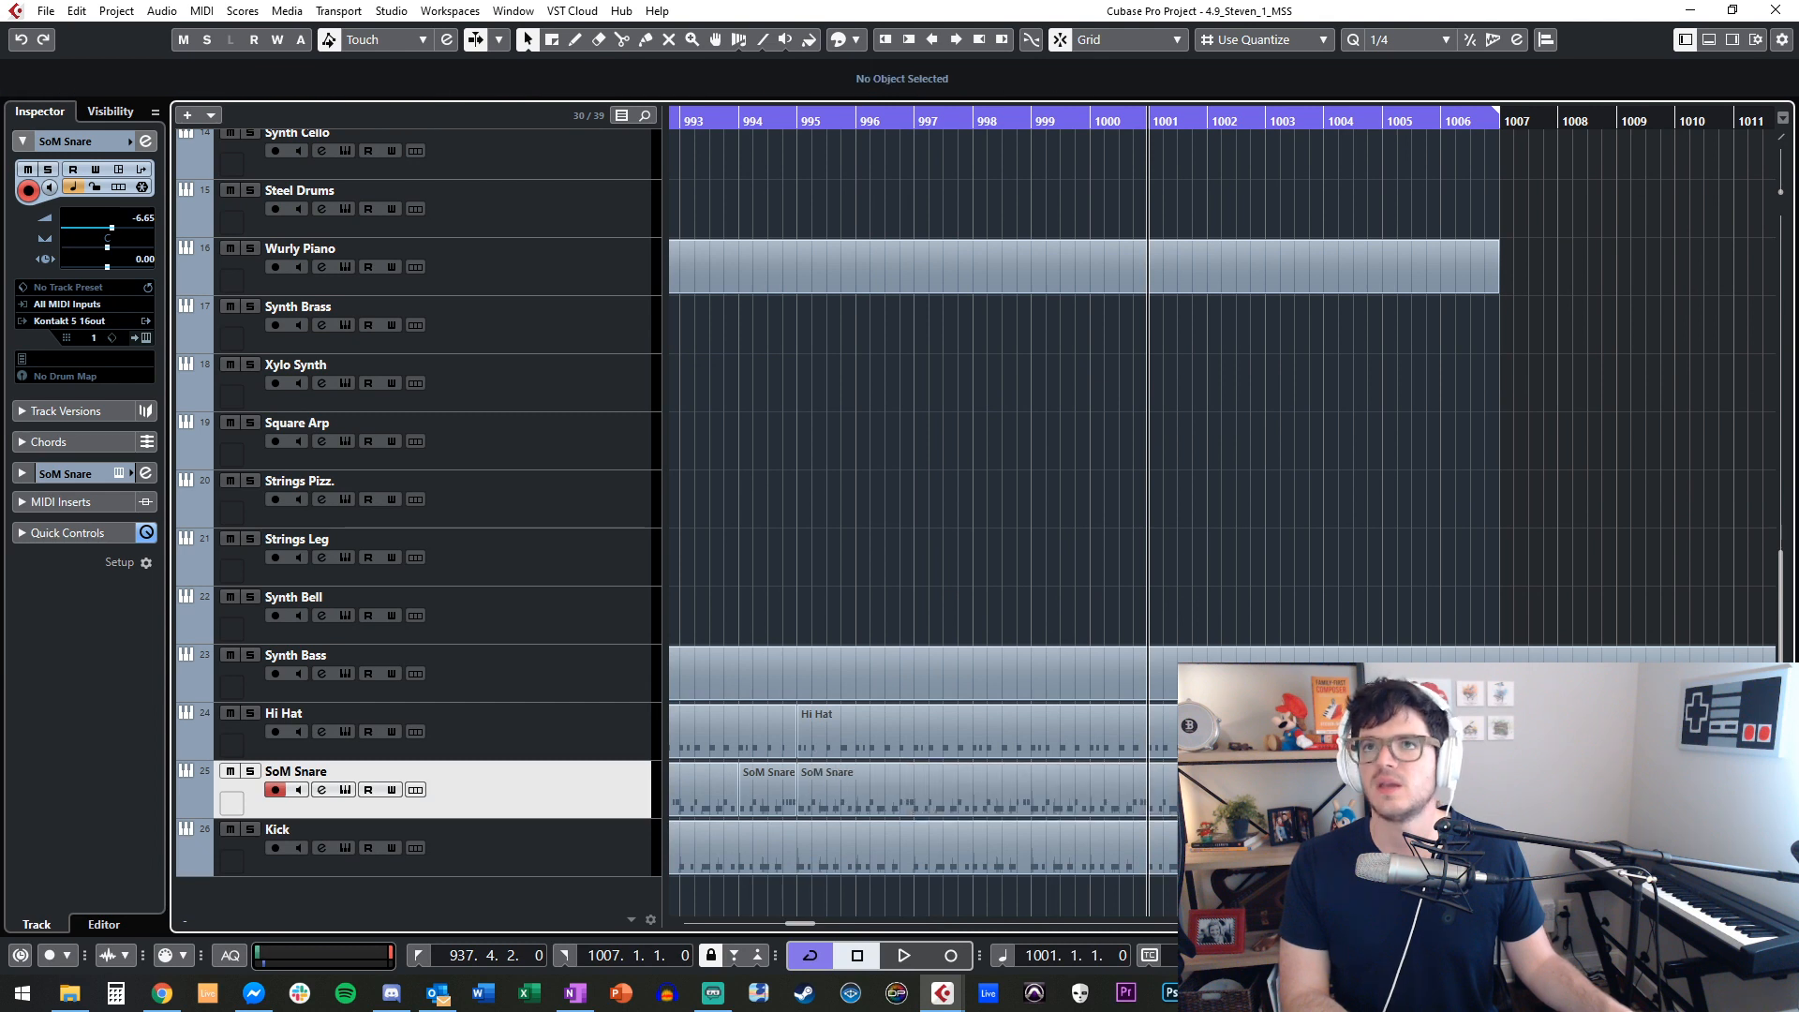
Try moving the one-bar SoM Snare fill from bar 1002 to bar 1006, and undo the move.
scroll(1116, 804, right, 2)
drag(997, 793, 1250, 793)
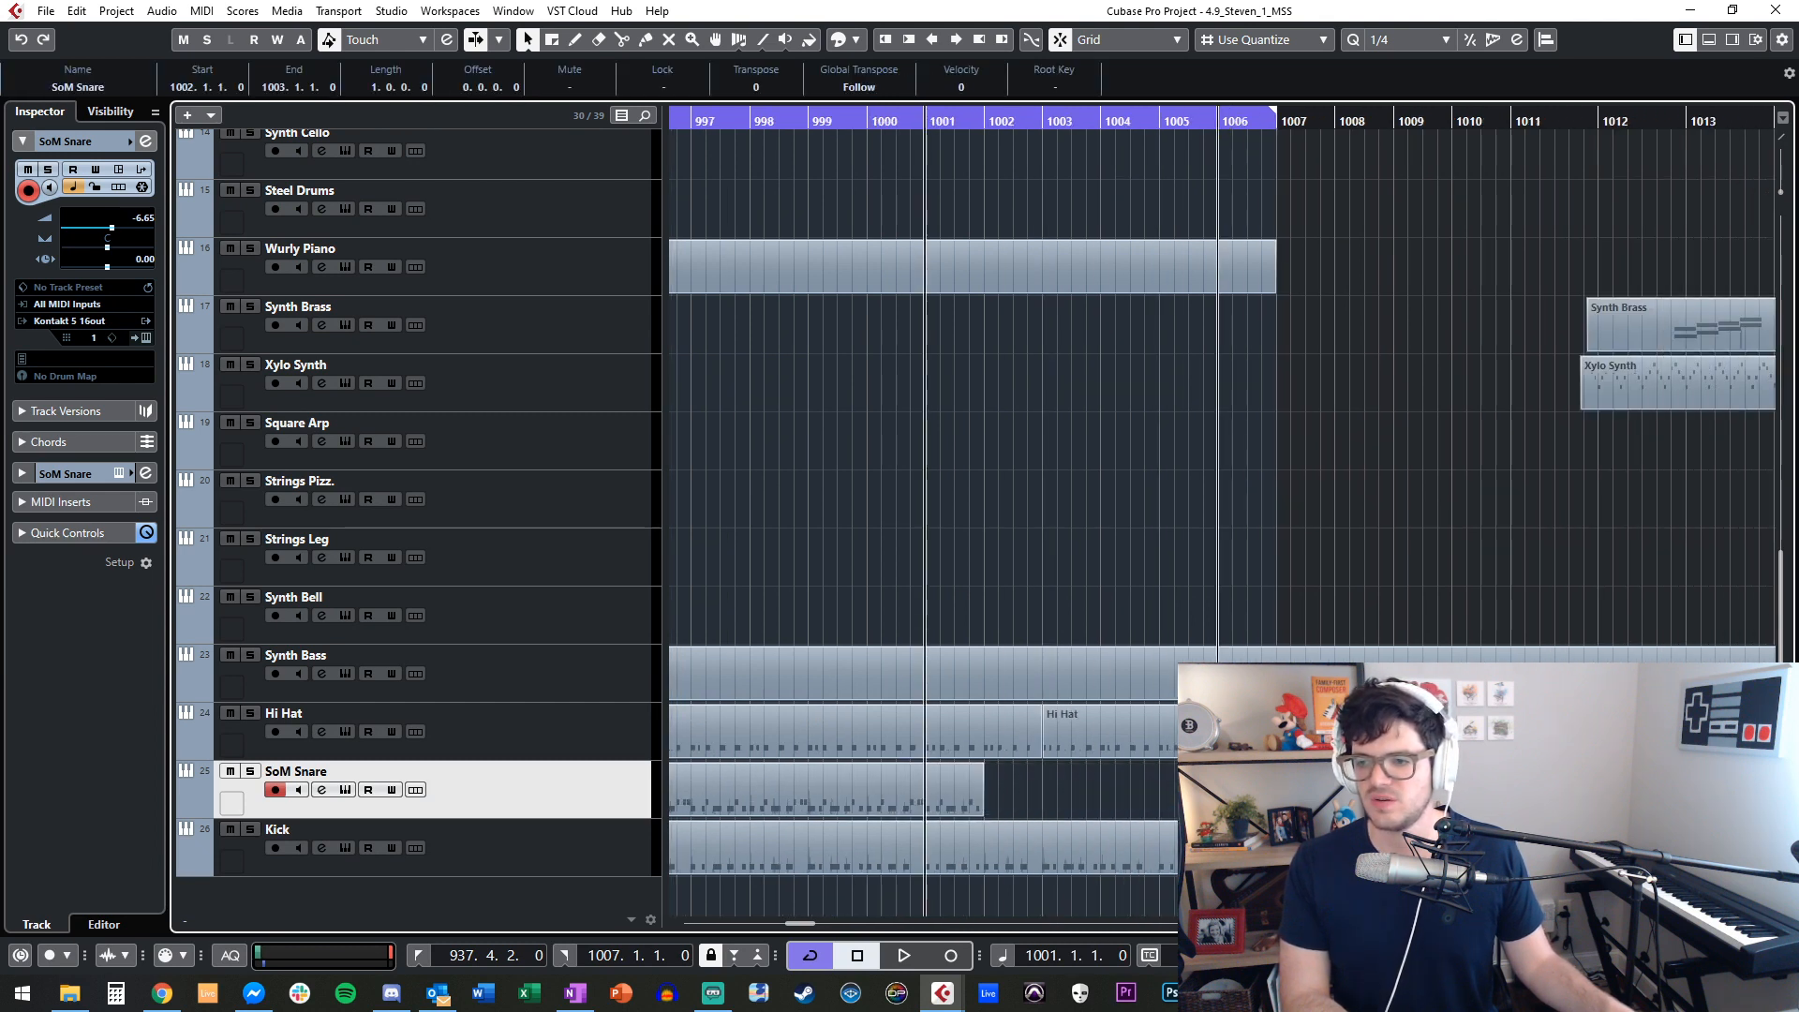
scroll(886, 819, left, 1)
key(KP_Subtract)
key(KP_Subtract)
key(KP_Subtract)
key(KP_Subtract)
key(KP_Subtract)
key(KP_Subtract)
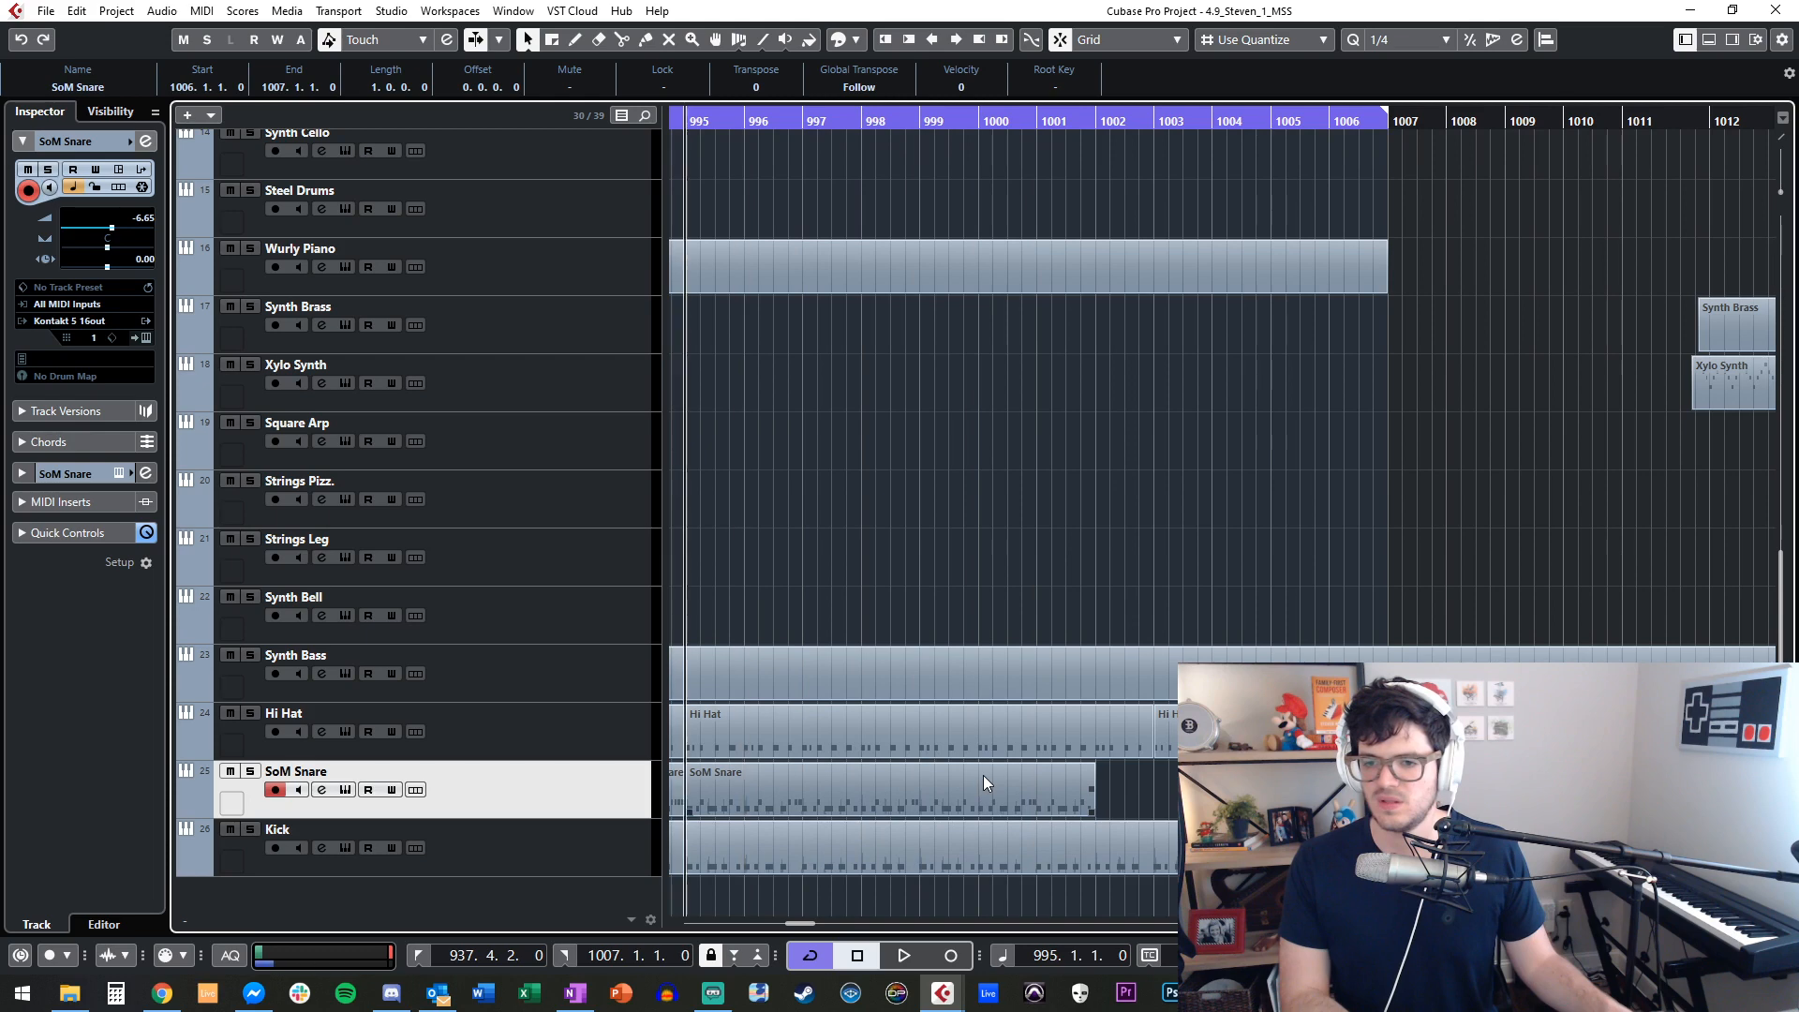
key(ctrl+z)
click(1172, 788)
scroll(1175, 788, left, 3)
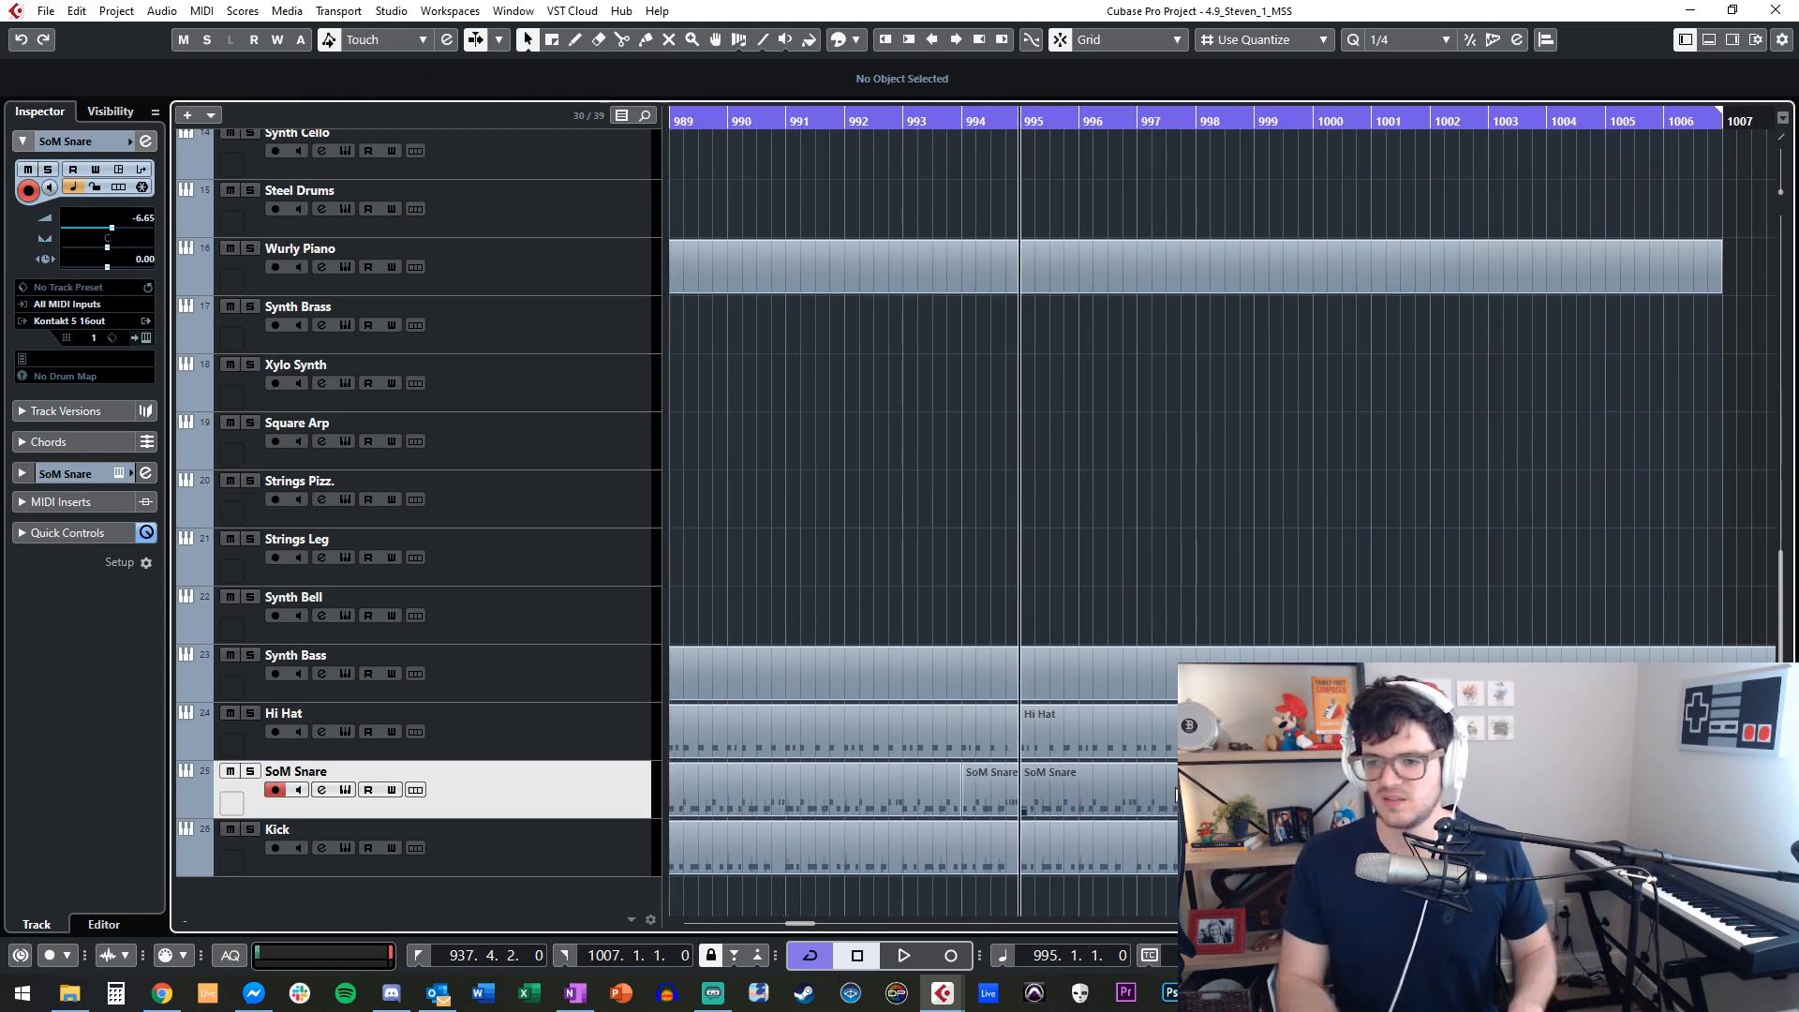
Select the SoM Snare events from bar 955 onward and set the playhead to bar 971, the start of section D.
key(g)
key(g)
key(g)
key(g)
key(g)
scroll(1175, 792, left, 1)
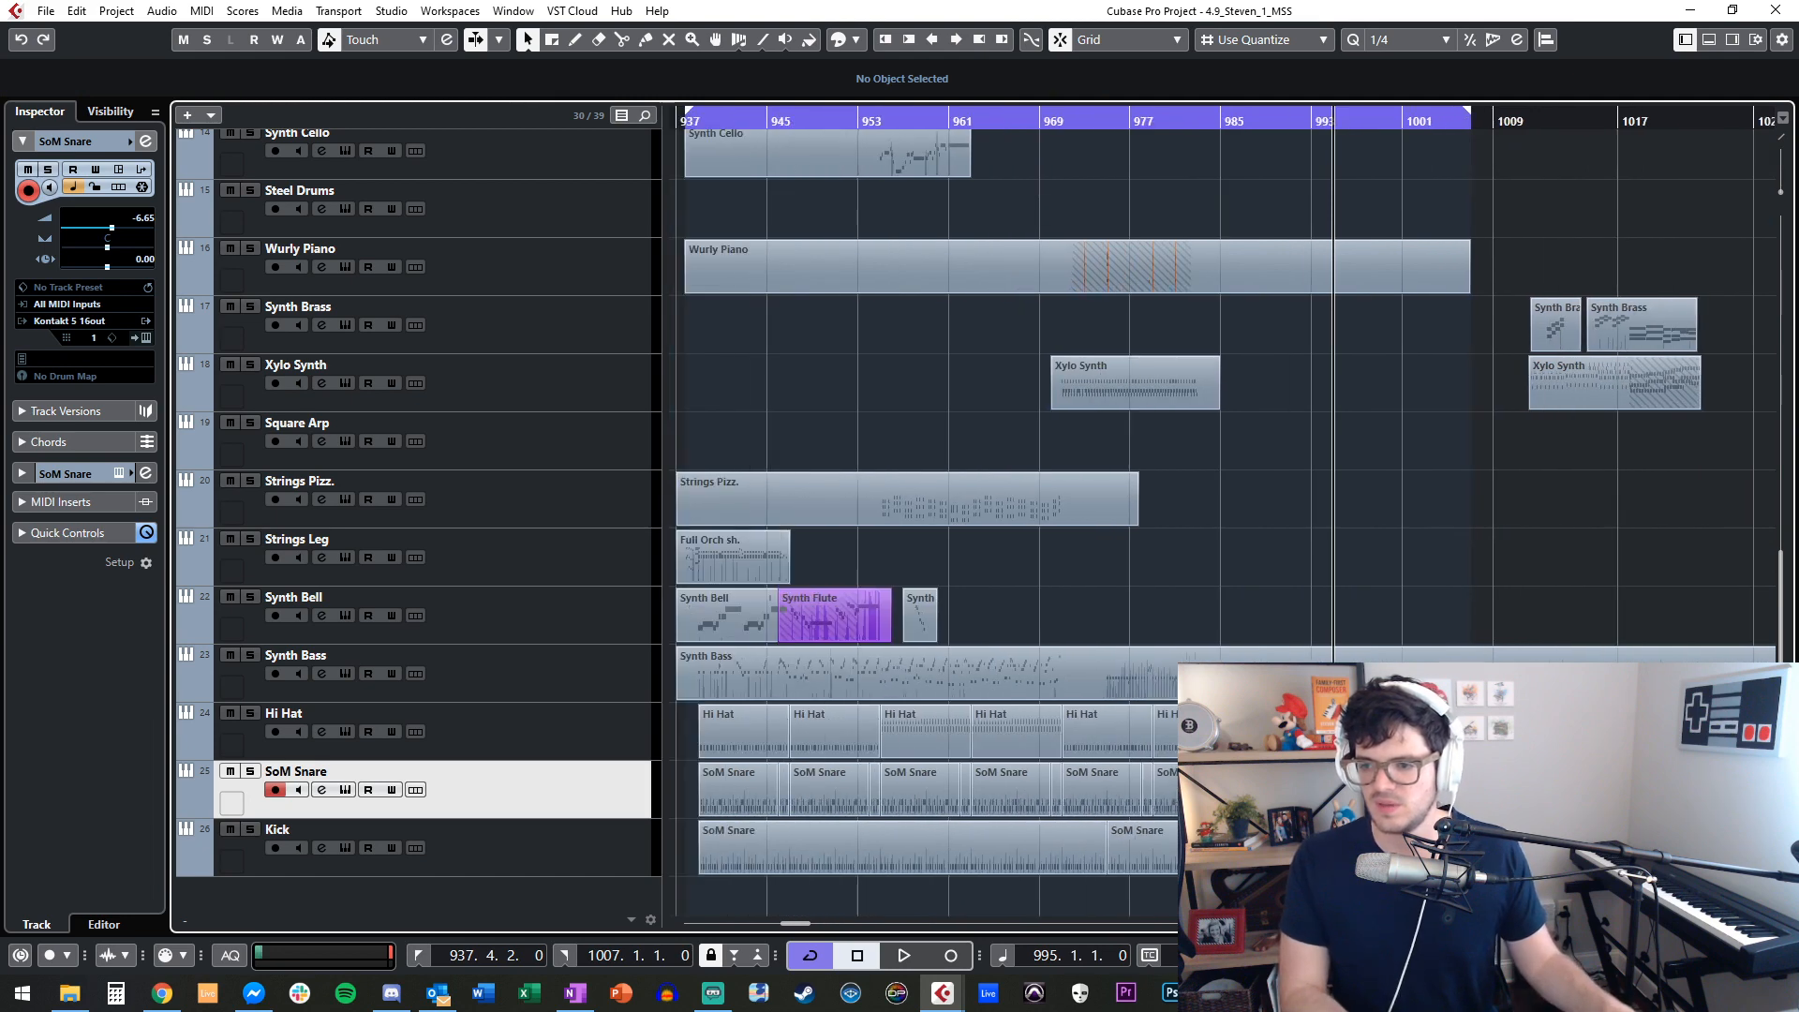
click(932, 786)
scroll(932, 785, up, 10)
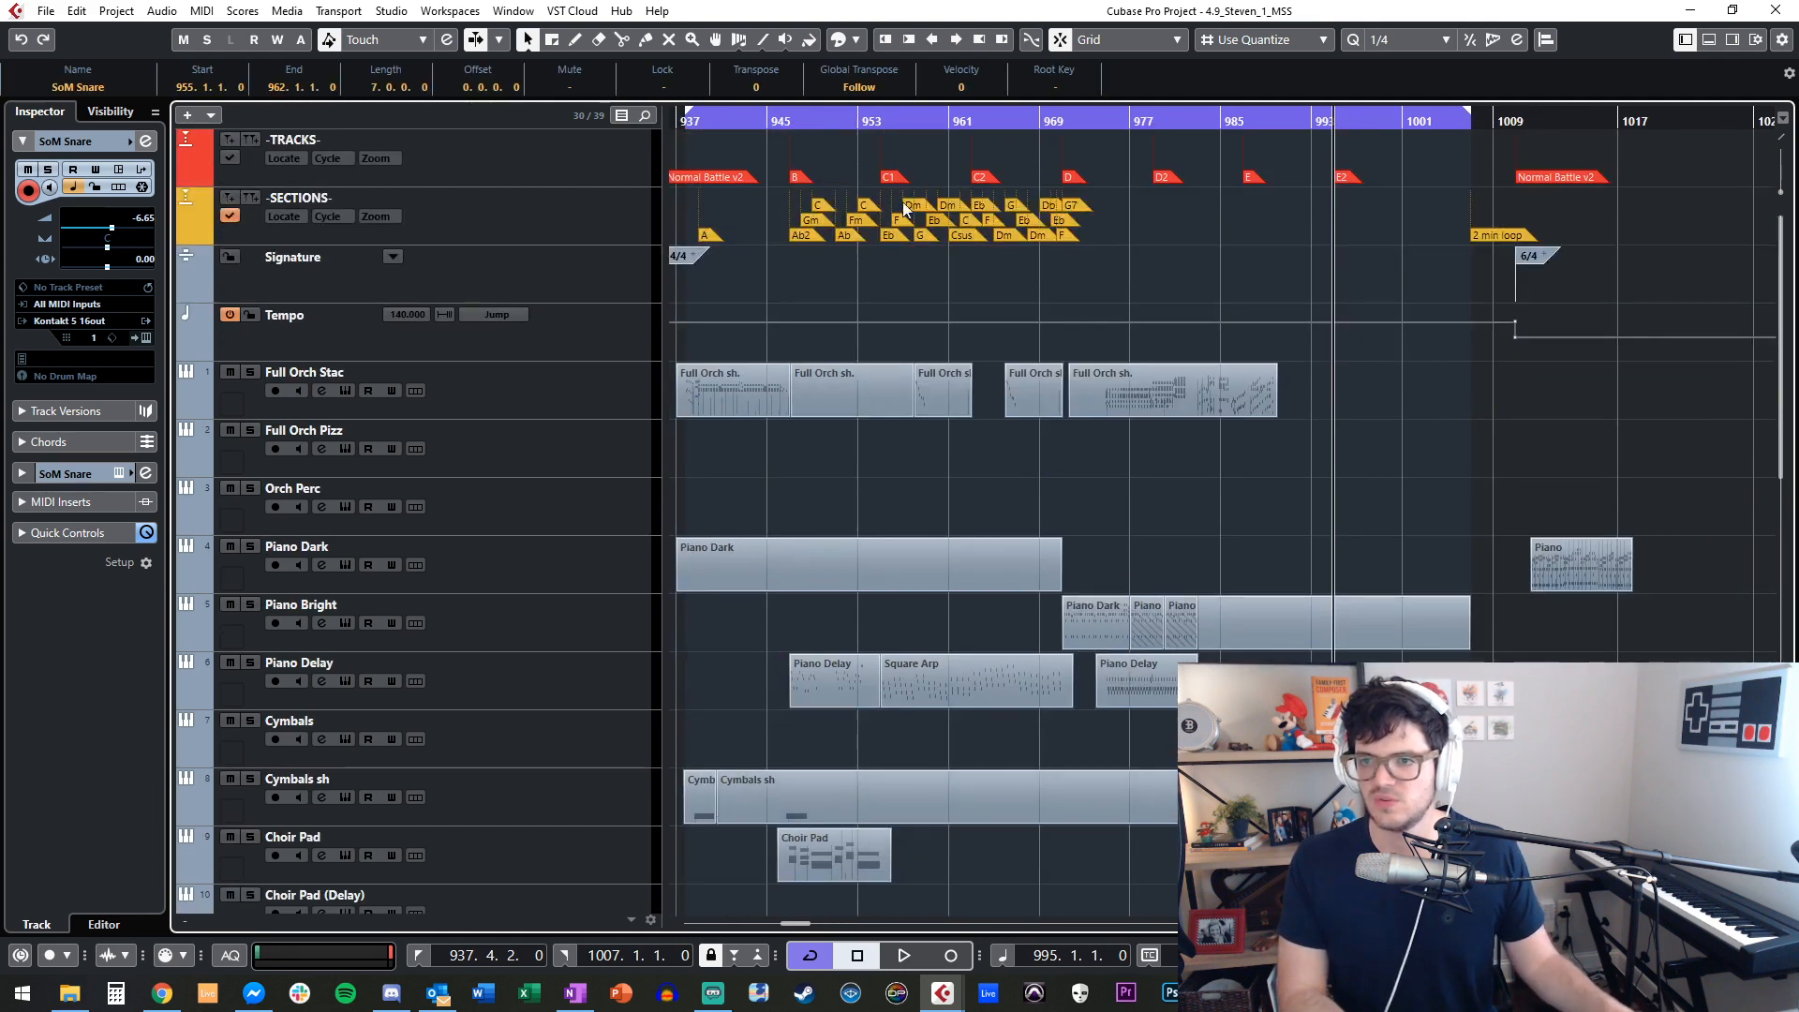
click(1066, 121)
click(1071, 122)
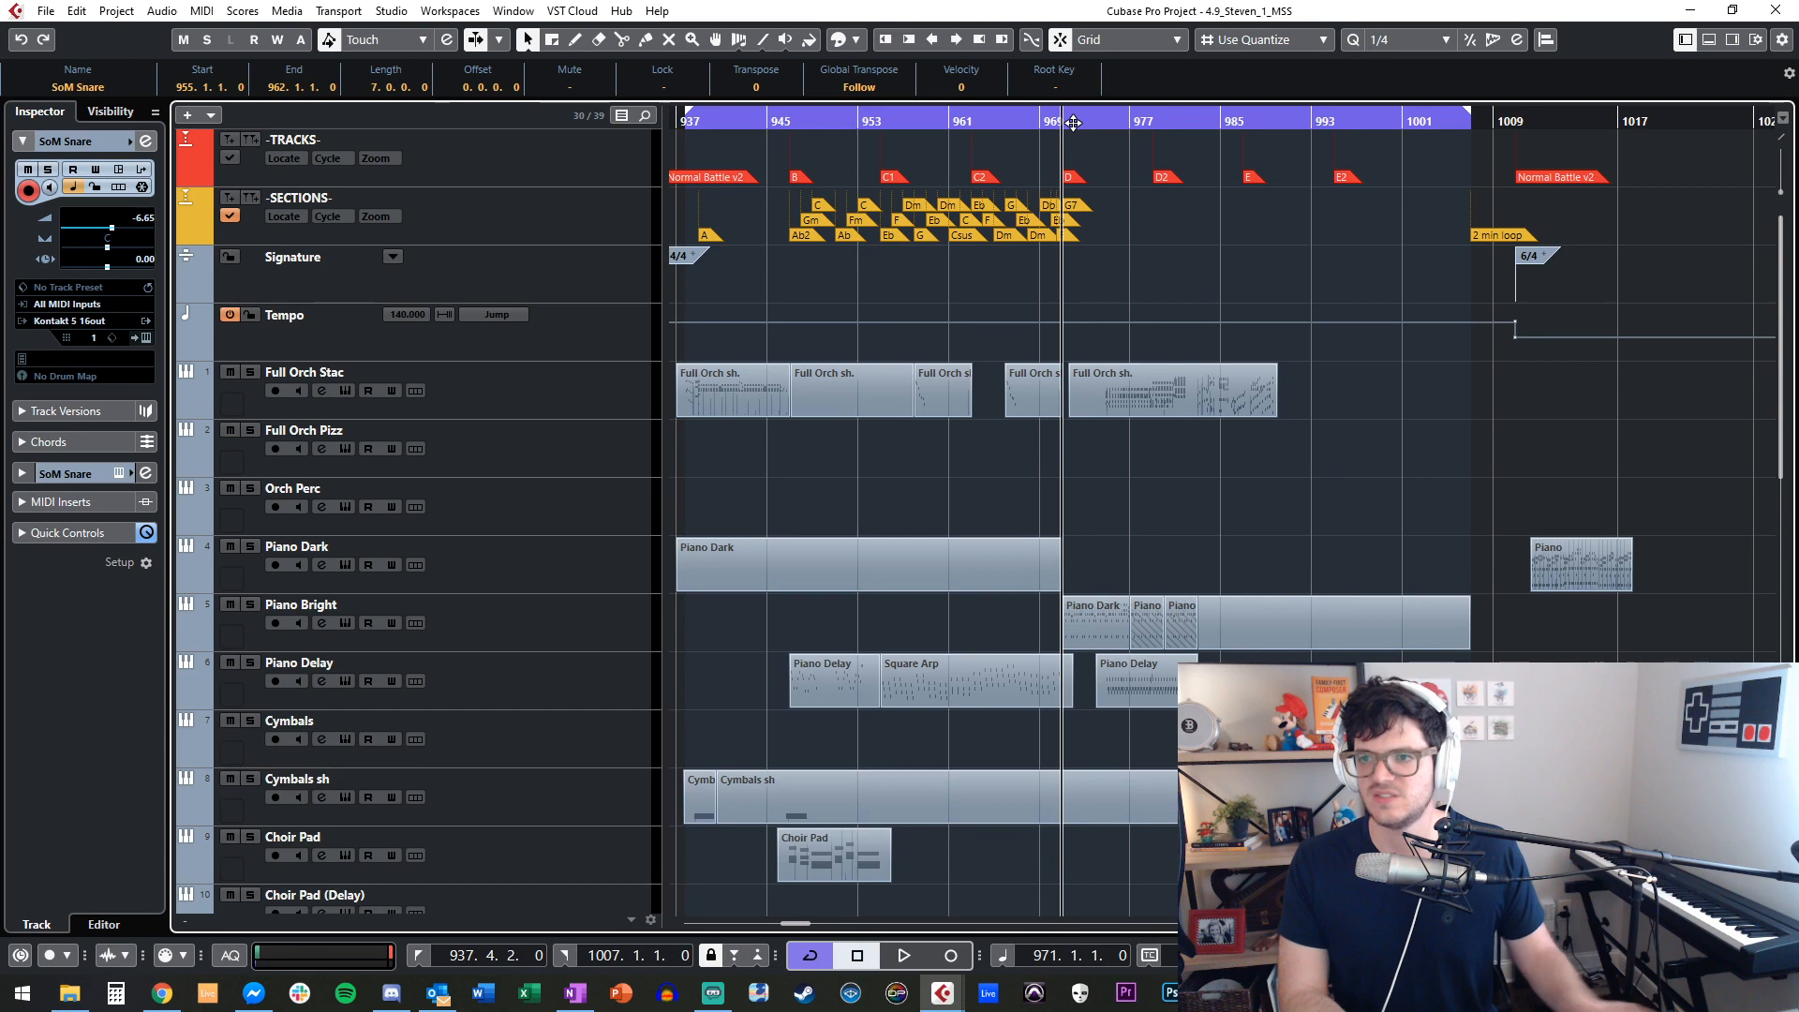
scroll(1106, 604, down, 10)
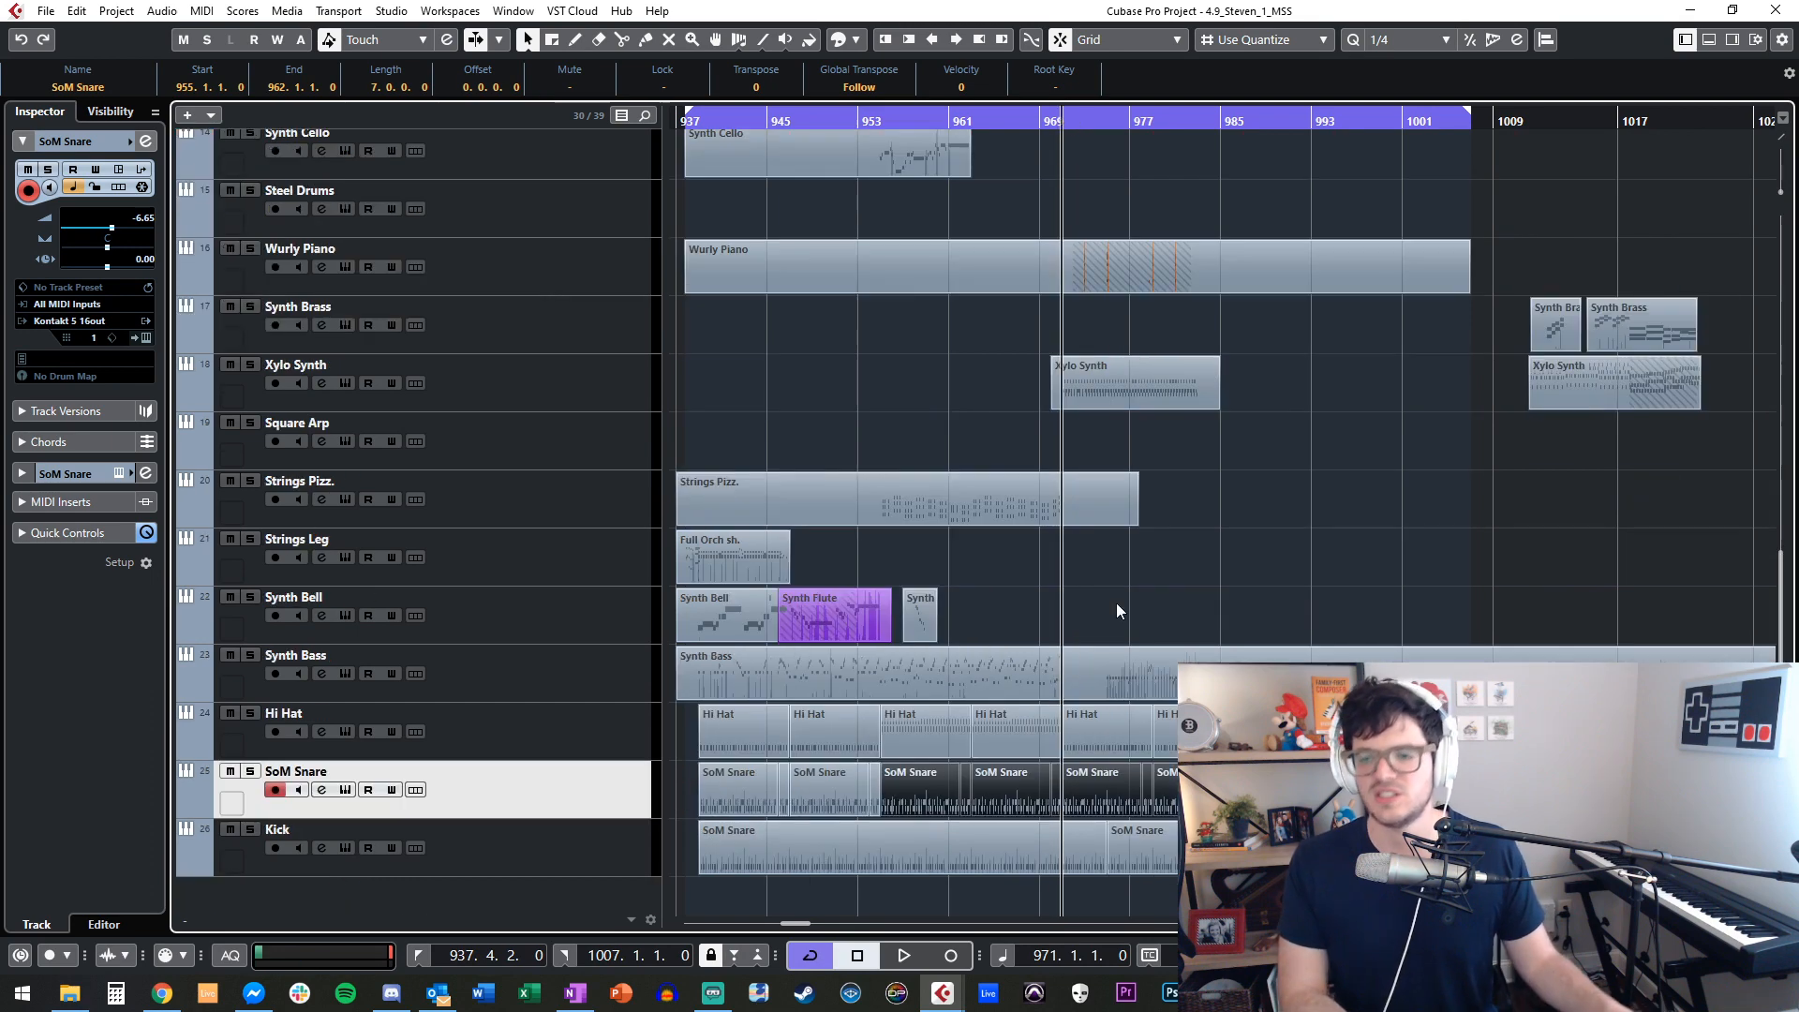
scroll(1160, 693, left, 20)
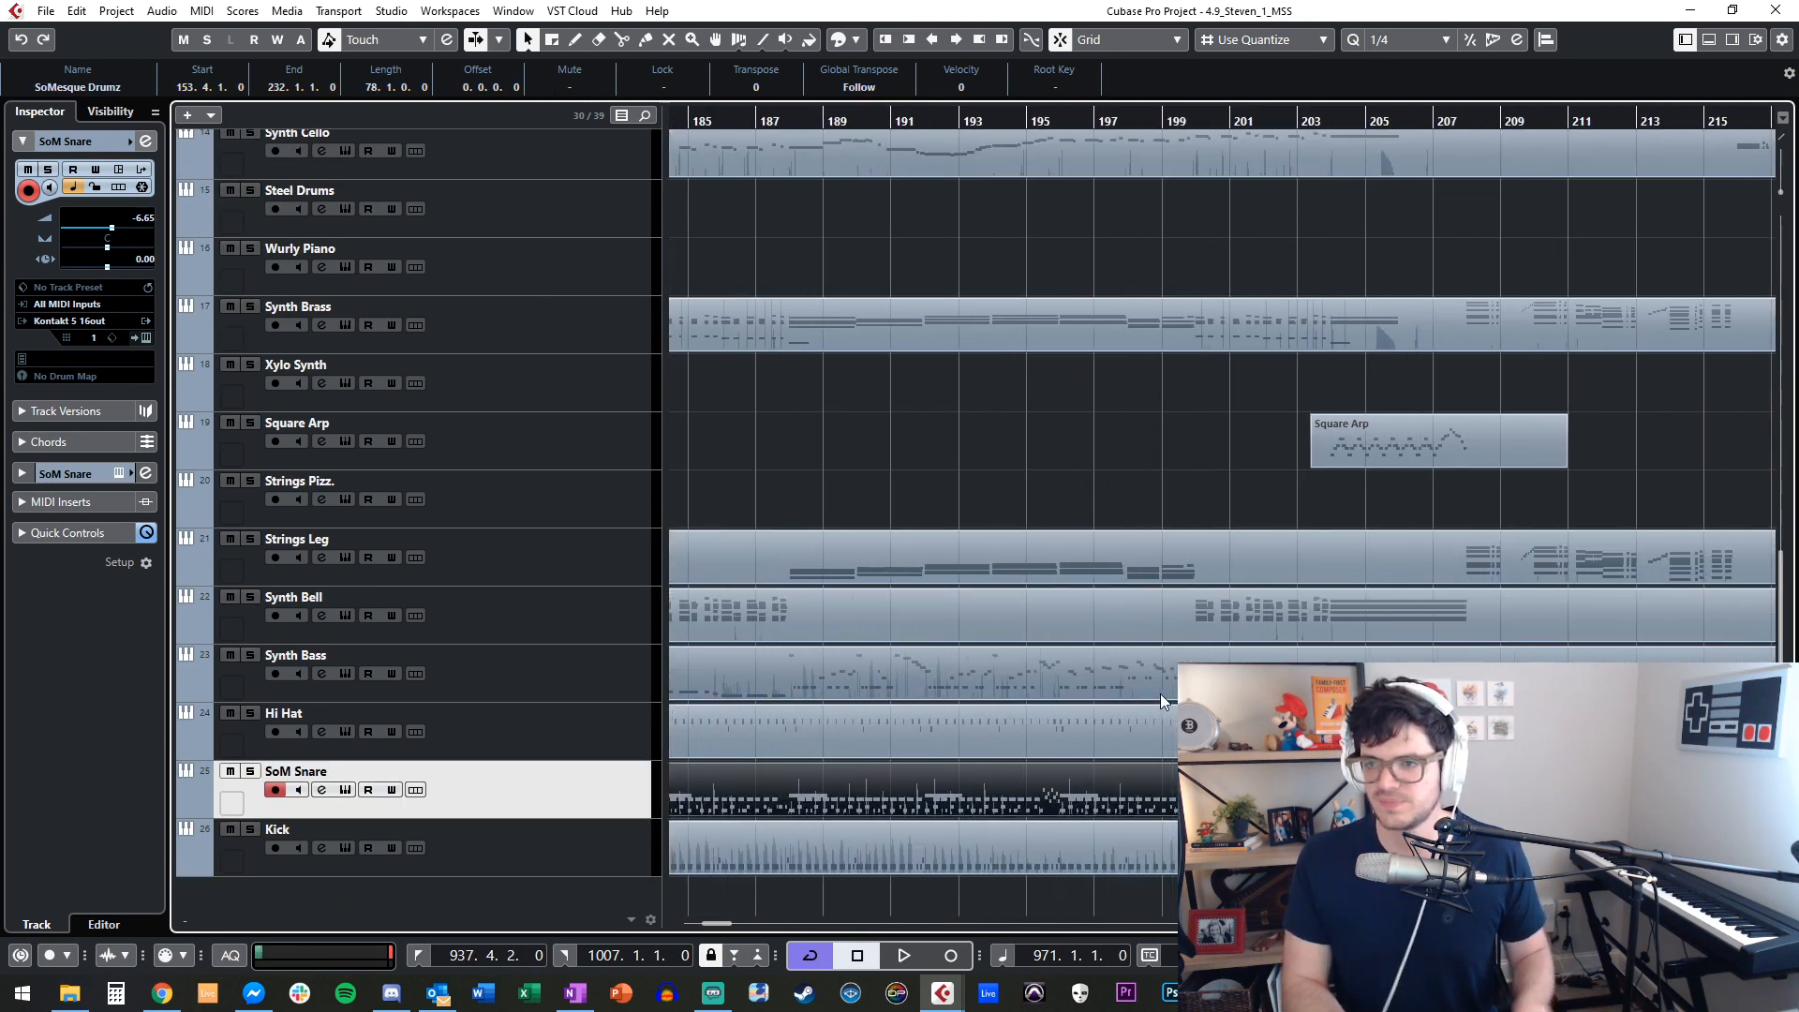
scroll(1020, 580, right, 5)
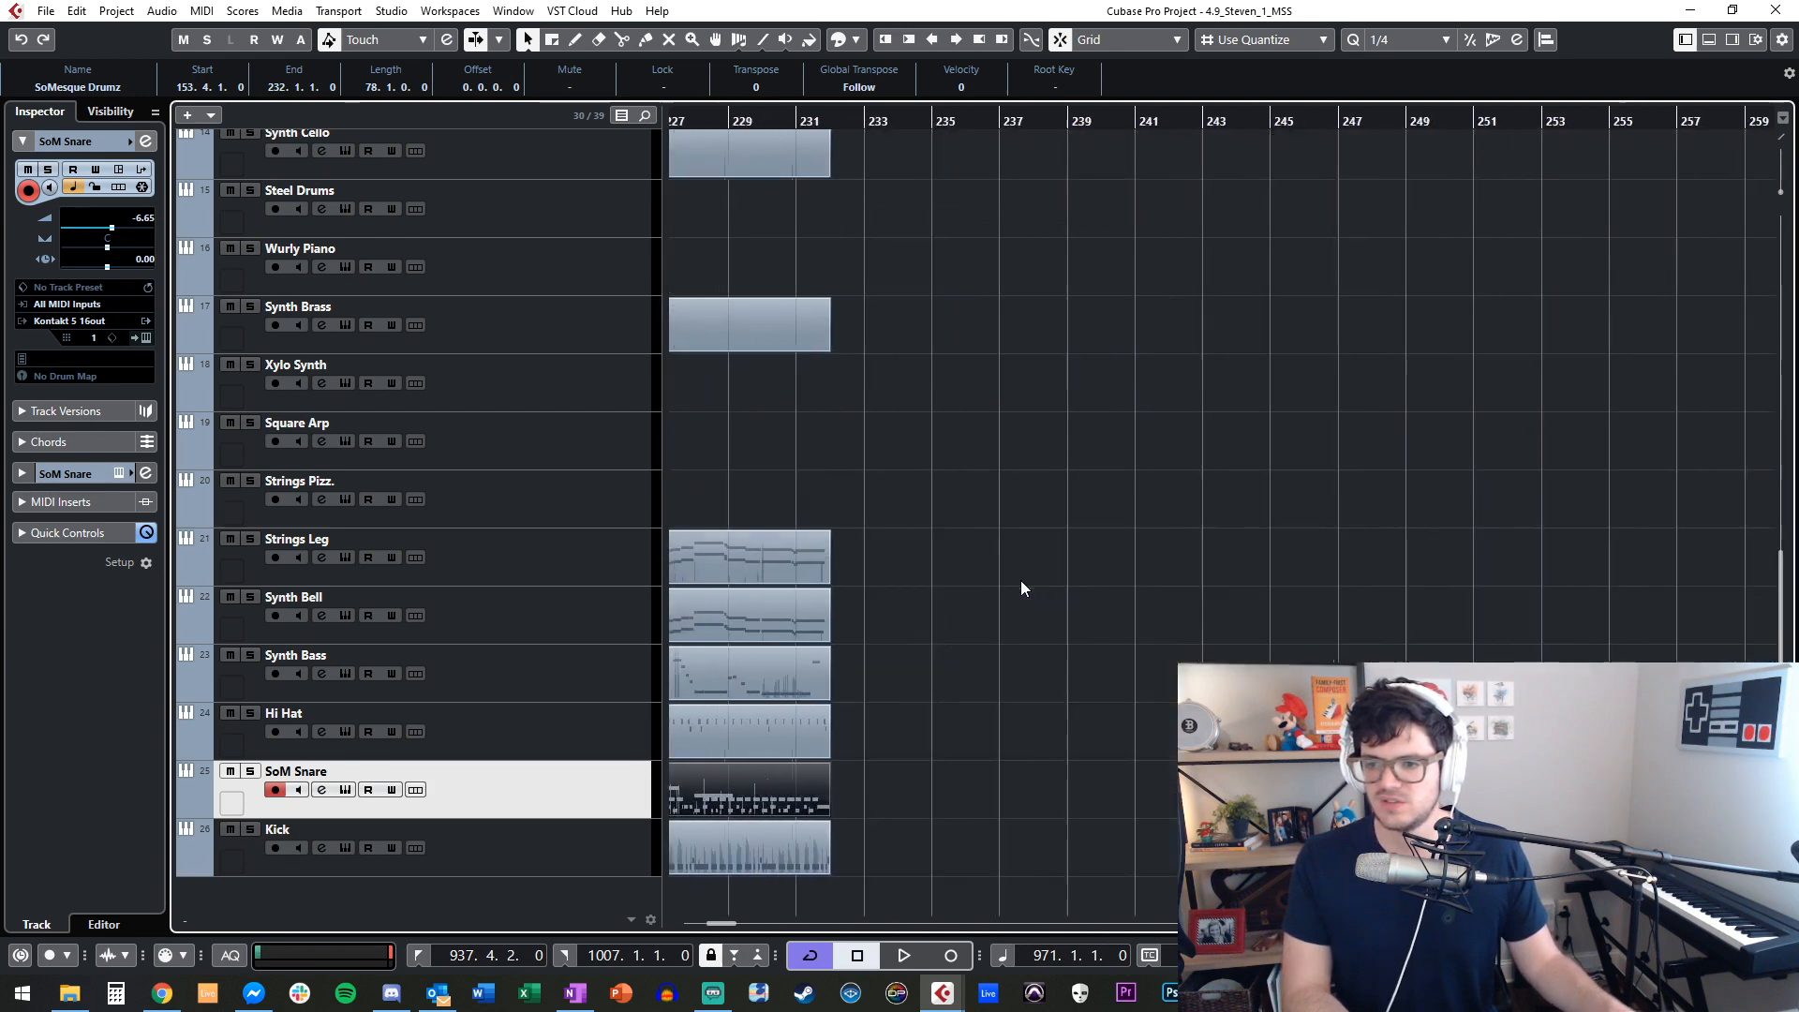
scroll(1020, 581, up, 15)
key(KP_Subtract)
key(KP_Add)
key(KP_1)
scroll(962, 229, right, 3)
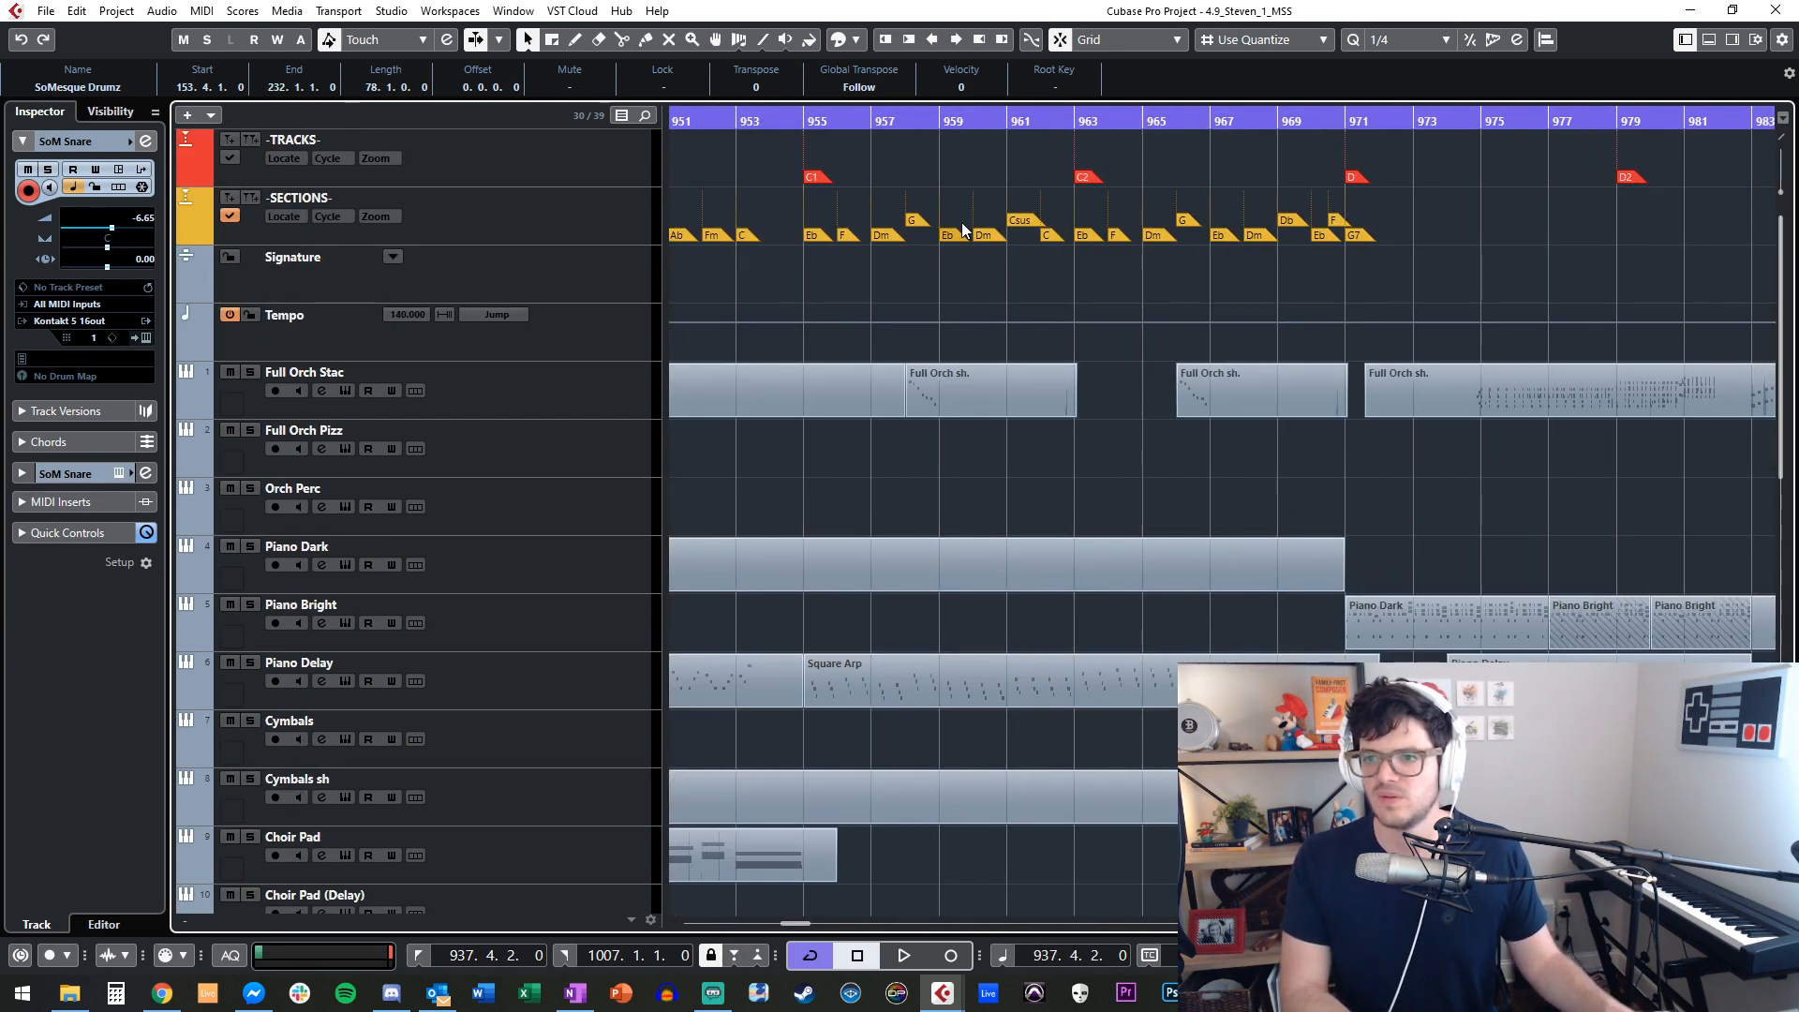
Place the playhead at bar 971, the start of section D.
scroll(1179, 157, right, 3)
click(992, 121)
key(KP_Subtract)
key(KP_Subtract)
key(KP_Subtract)
key(KP_Subtract)
key(KP_Add)
scroll(931, 473, down, 10)
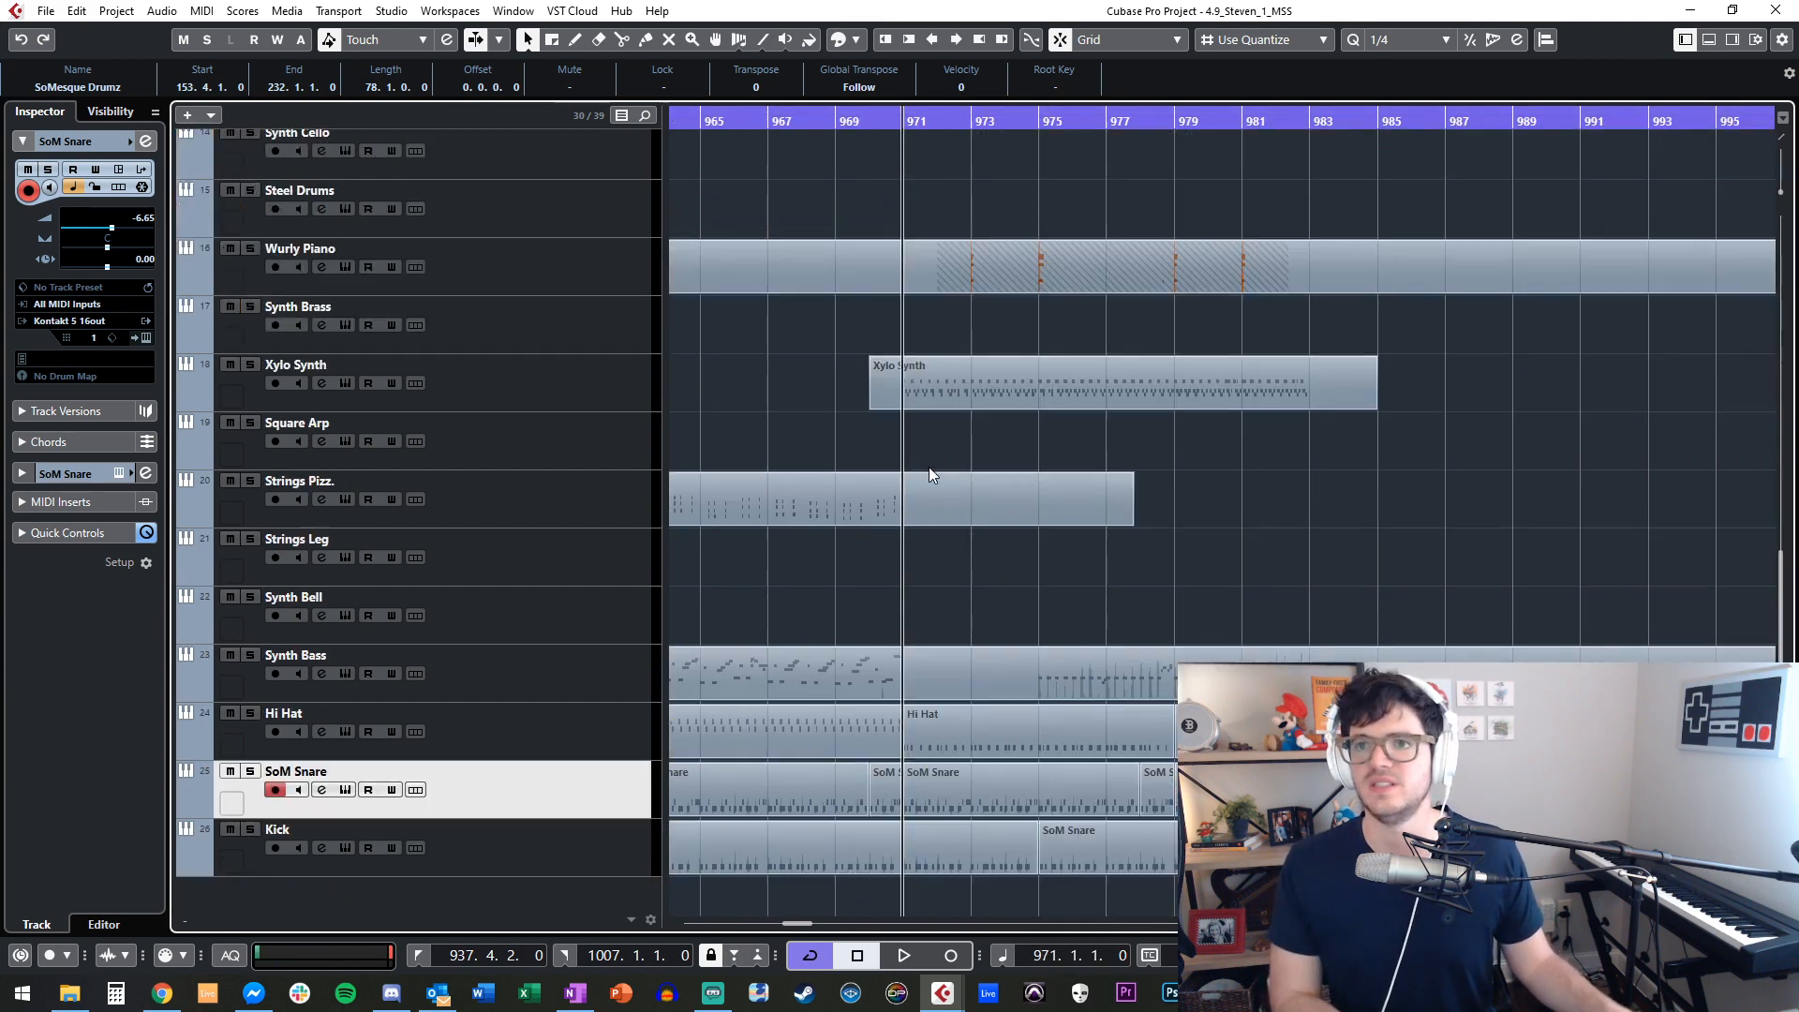
Select all SoM Snare events from bar 971 onward, move them four bars later to start at bar 975, and deselect them.
click(920, 804)
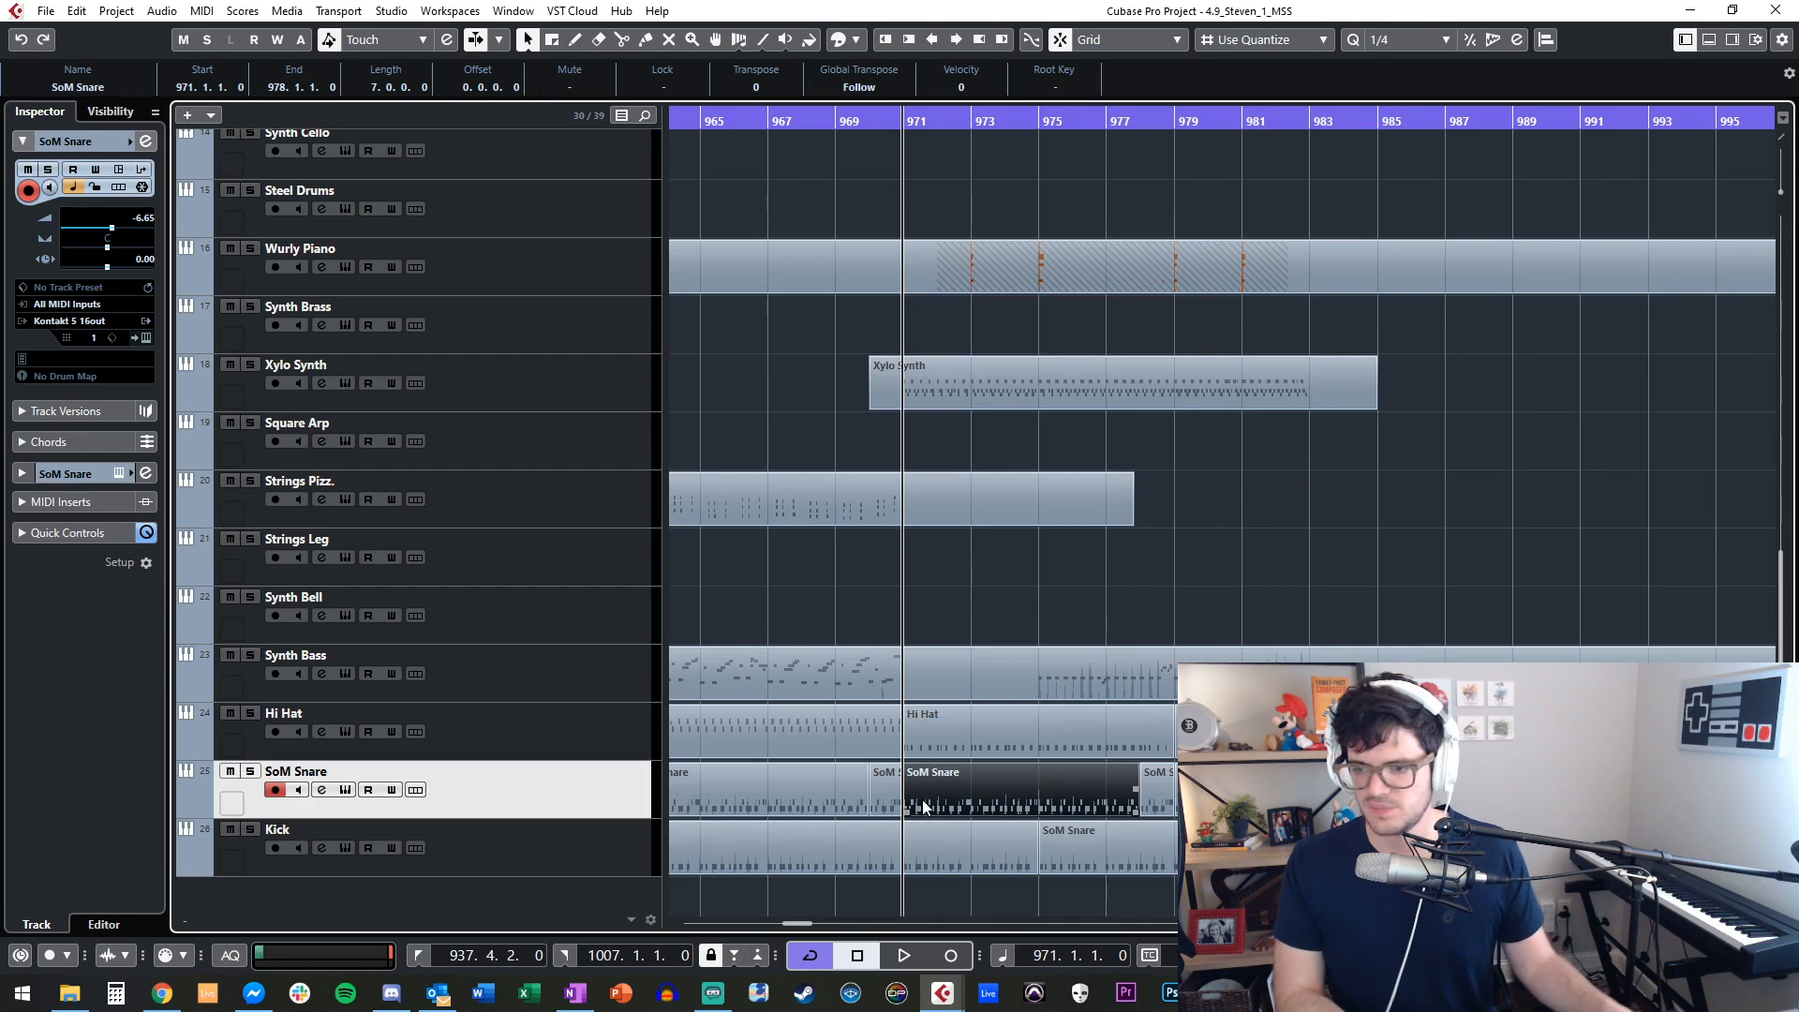
scroll(1218, 511, right, 4)
click(753, 802)
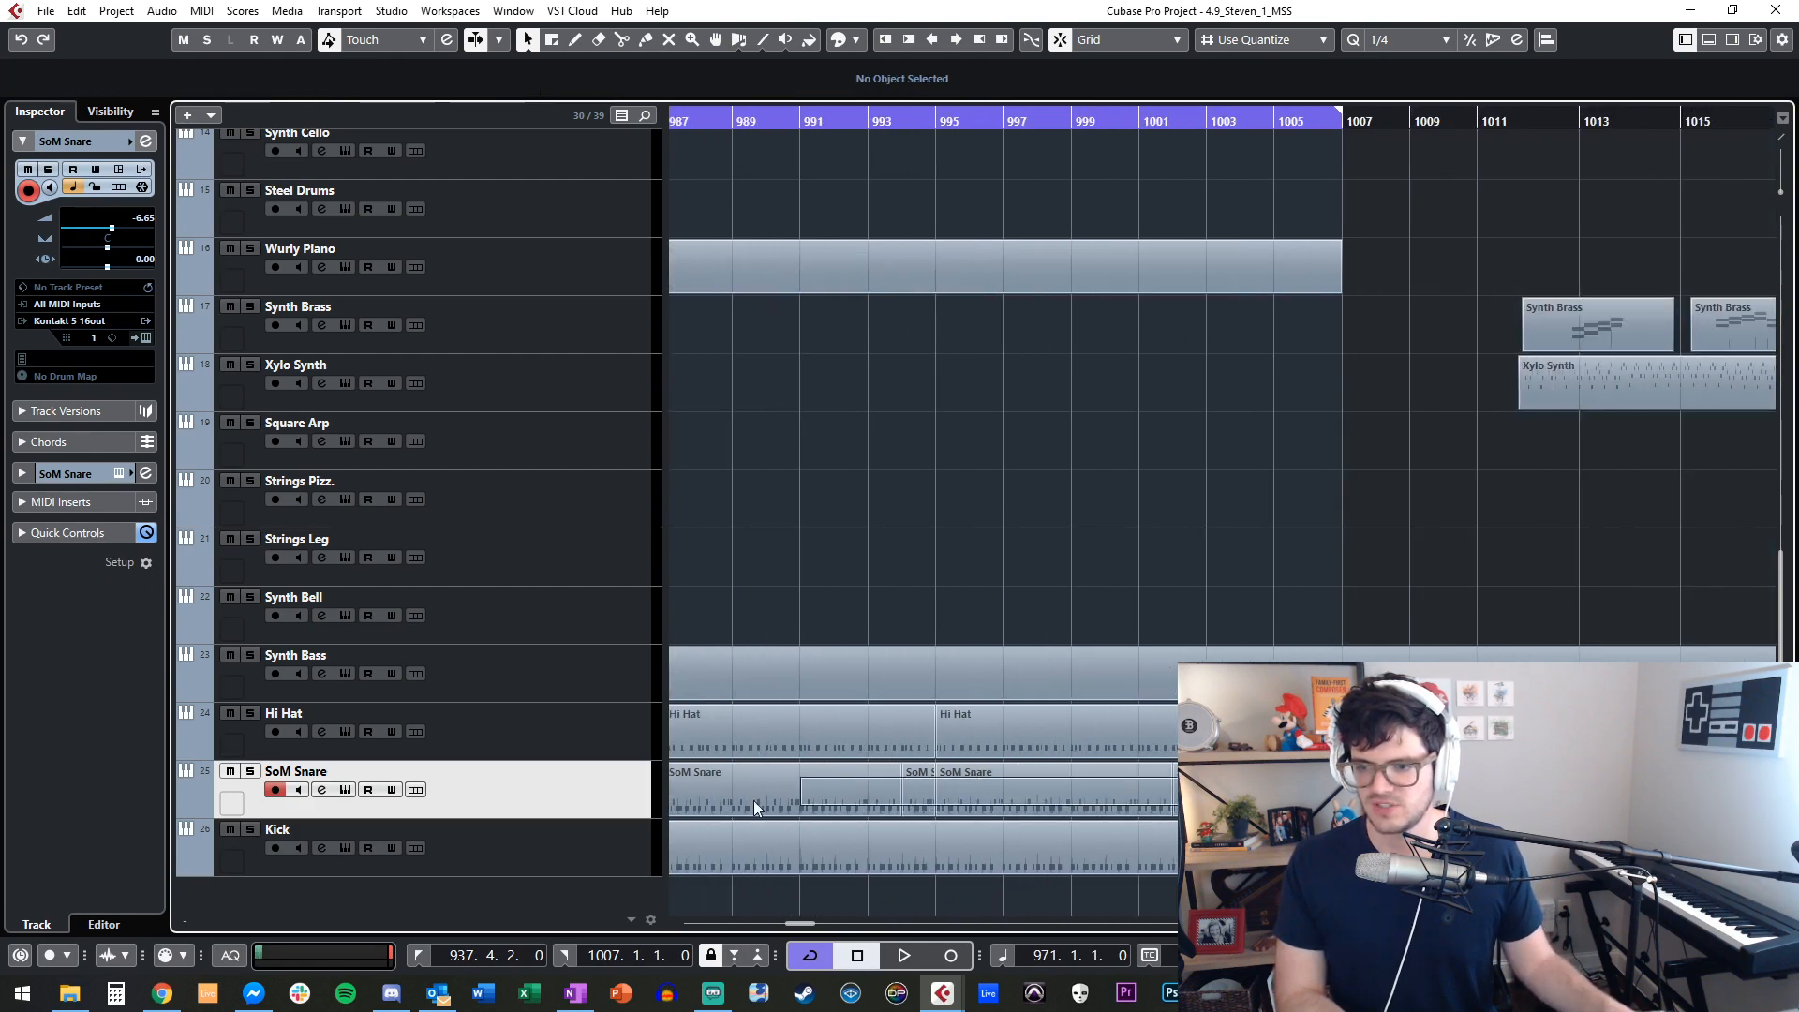
scroll(760, 782, left, 8)
shift+double_click(1686, 791)
scroll(1686, 792, right, 6)
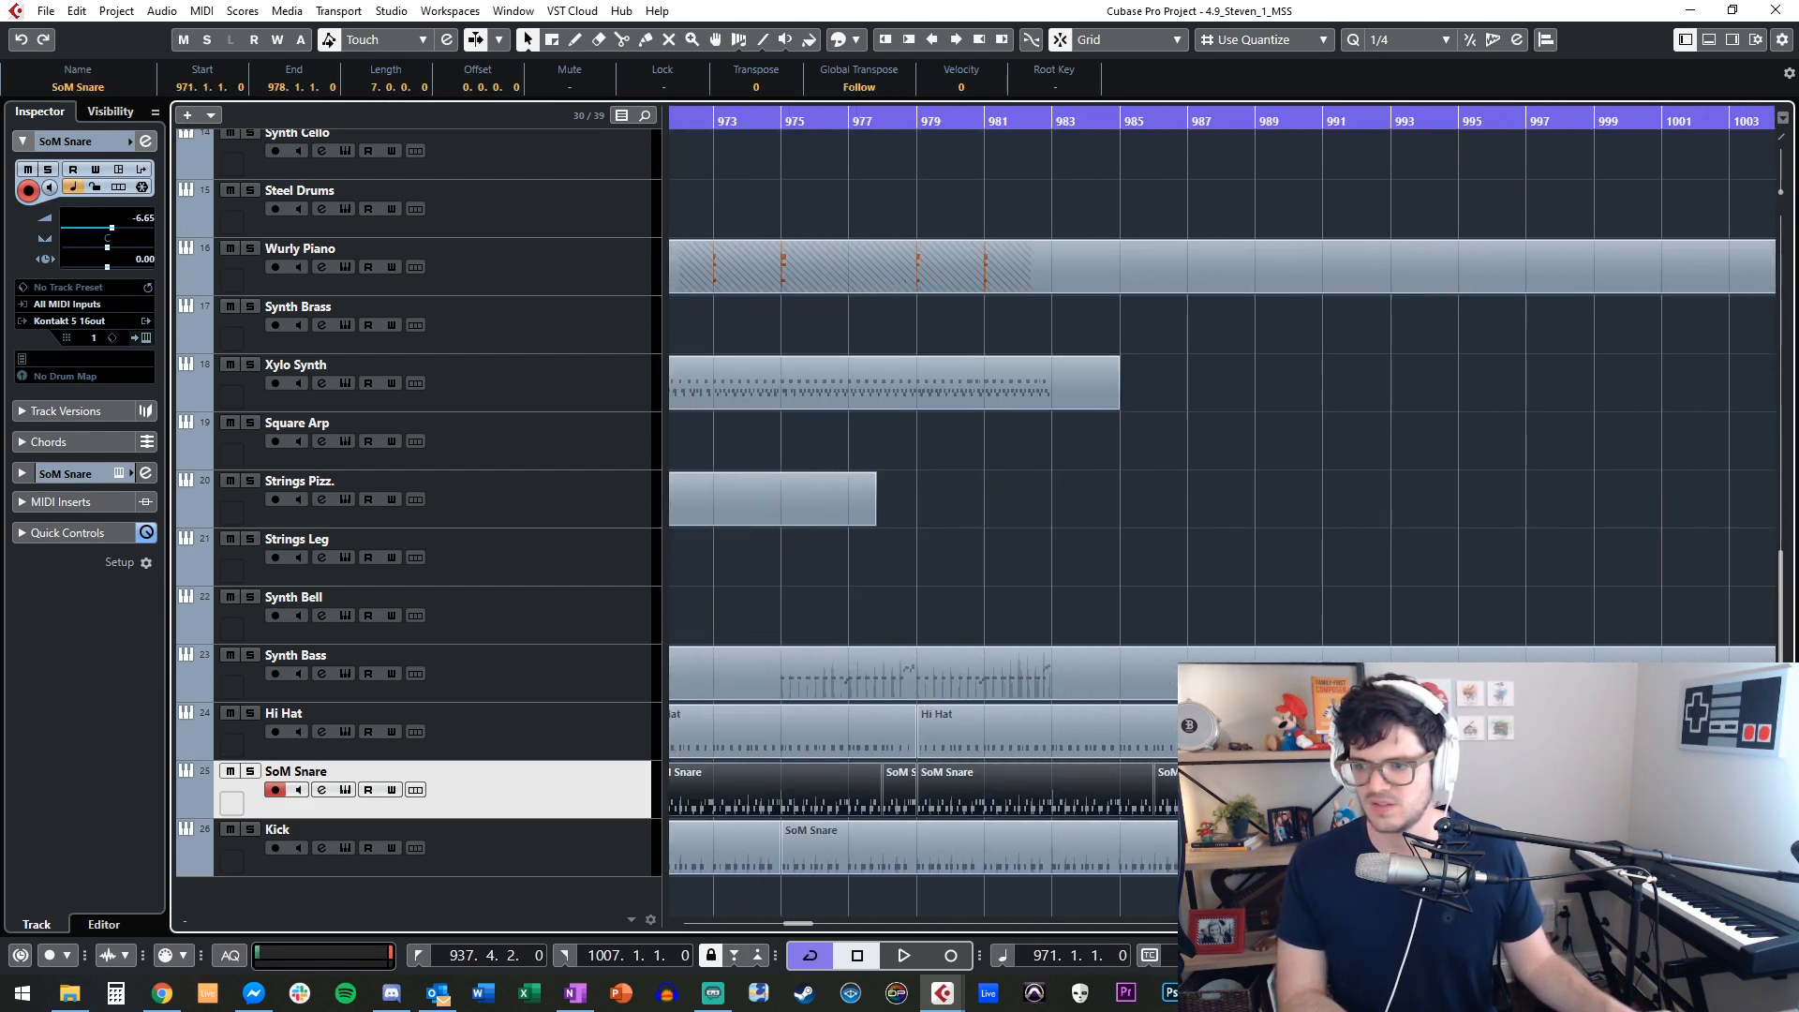
scroll(1222, 510, right, 2)
scroll(925, 738, right, 5)
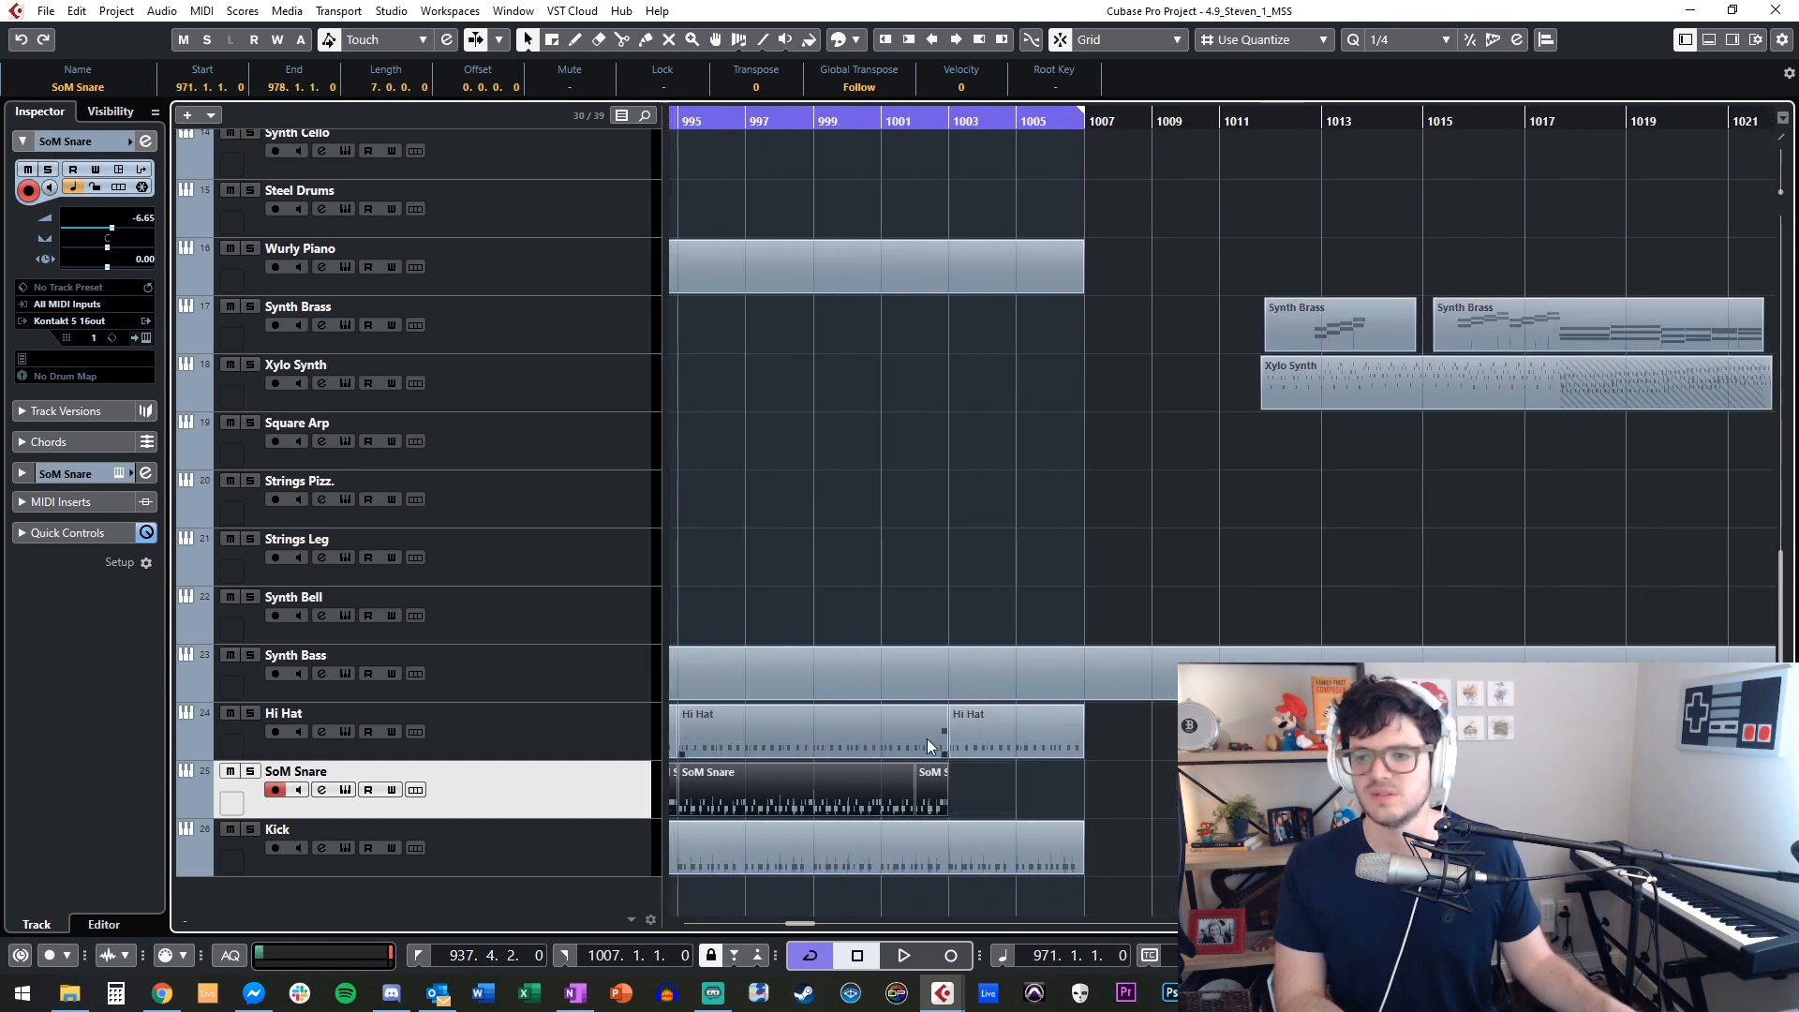
drag(929, 789, 1064, 794)
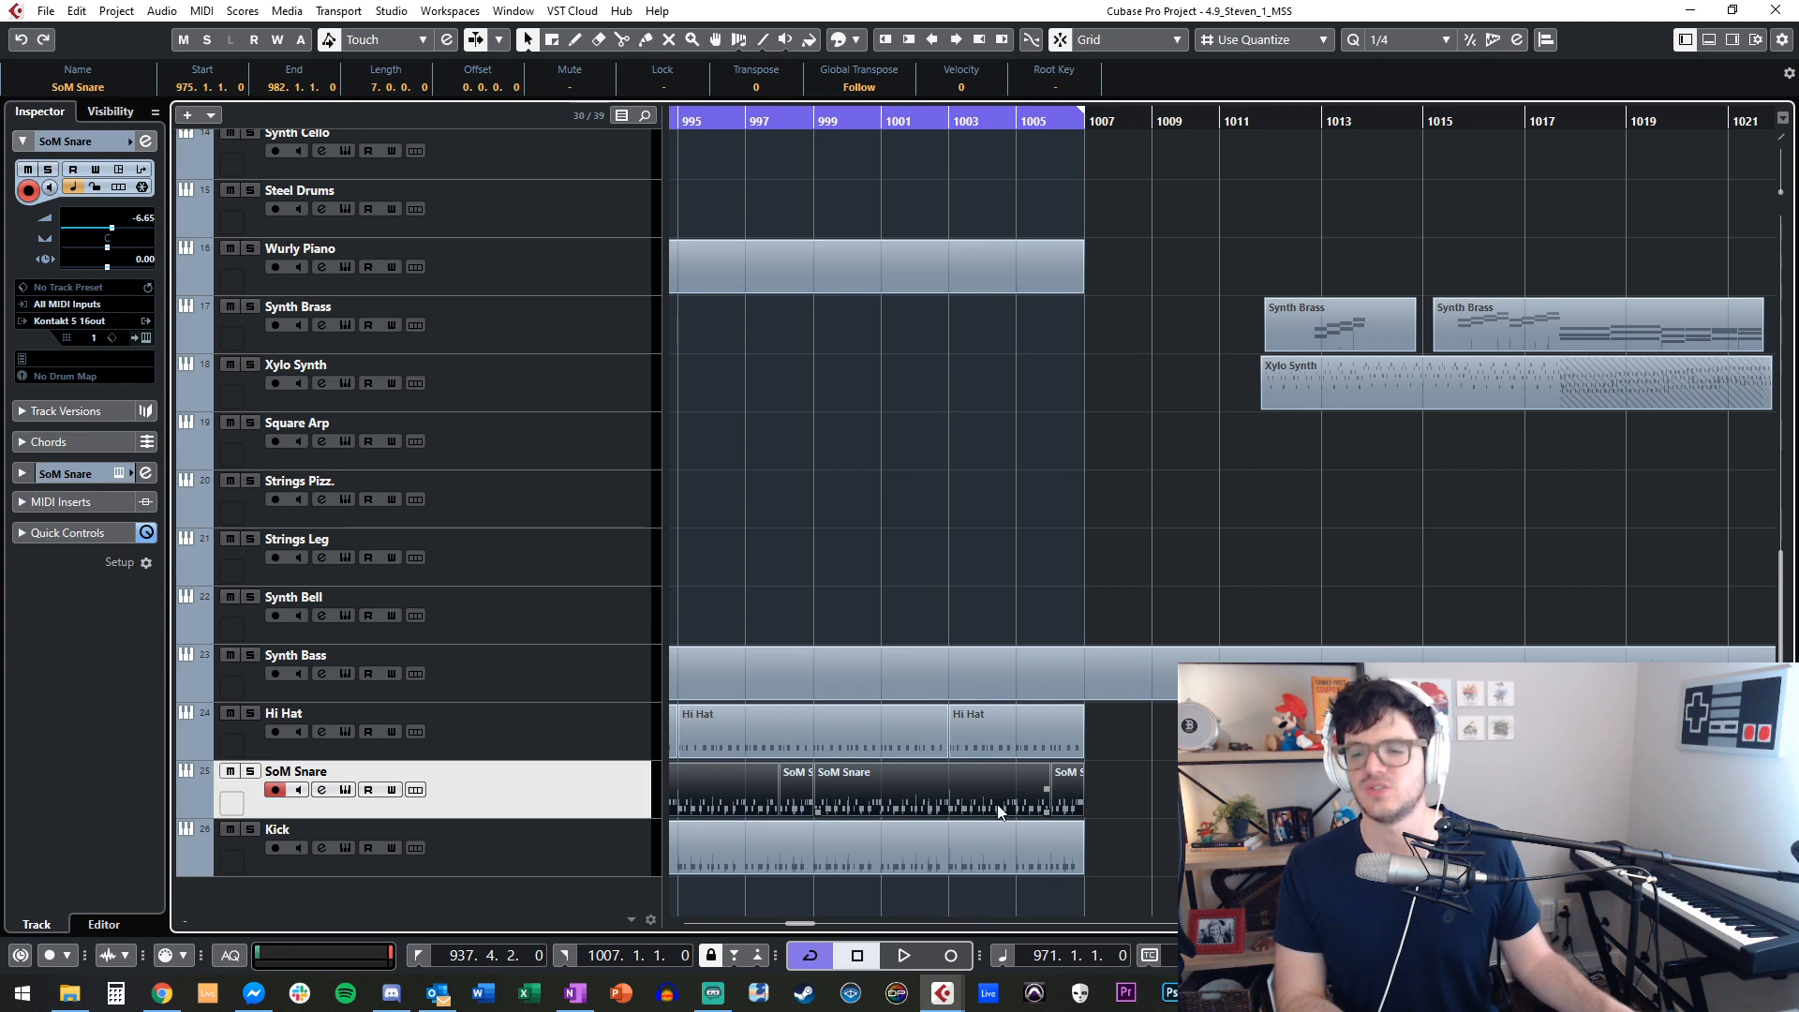
scroll(997, 804, left, 15)
scroll(968, 806, left, 2)
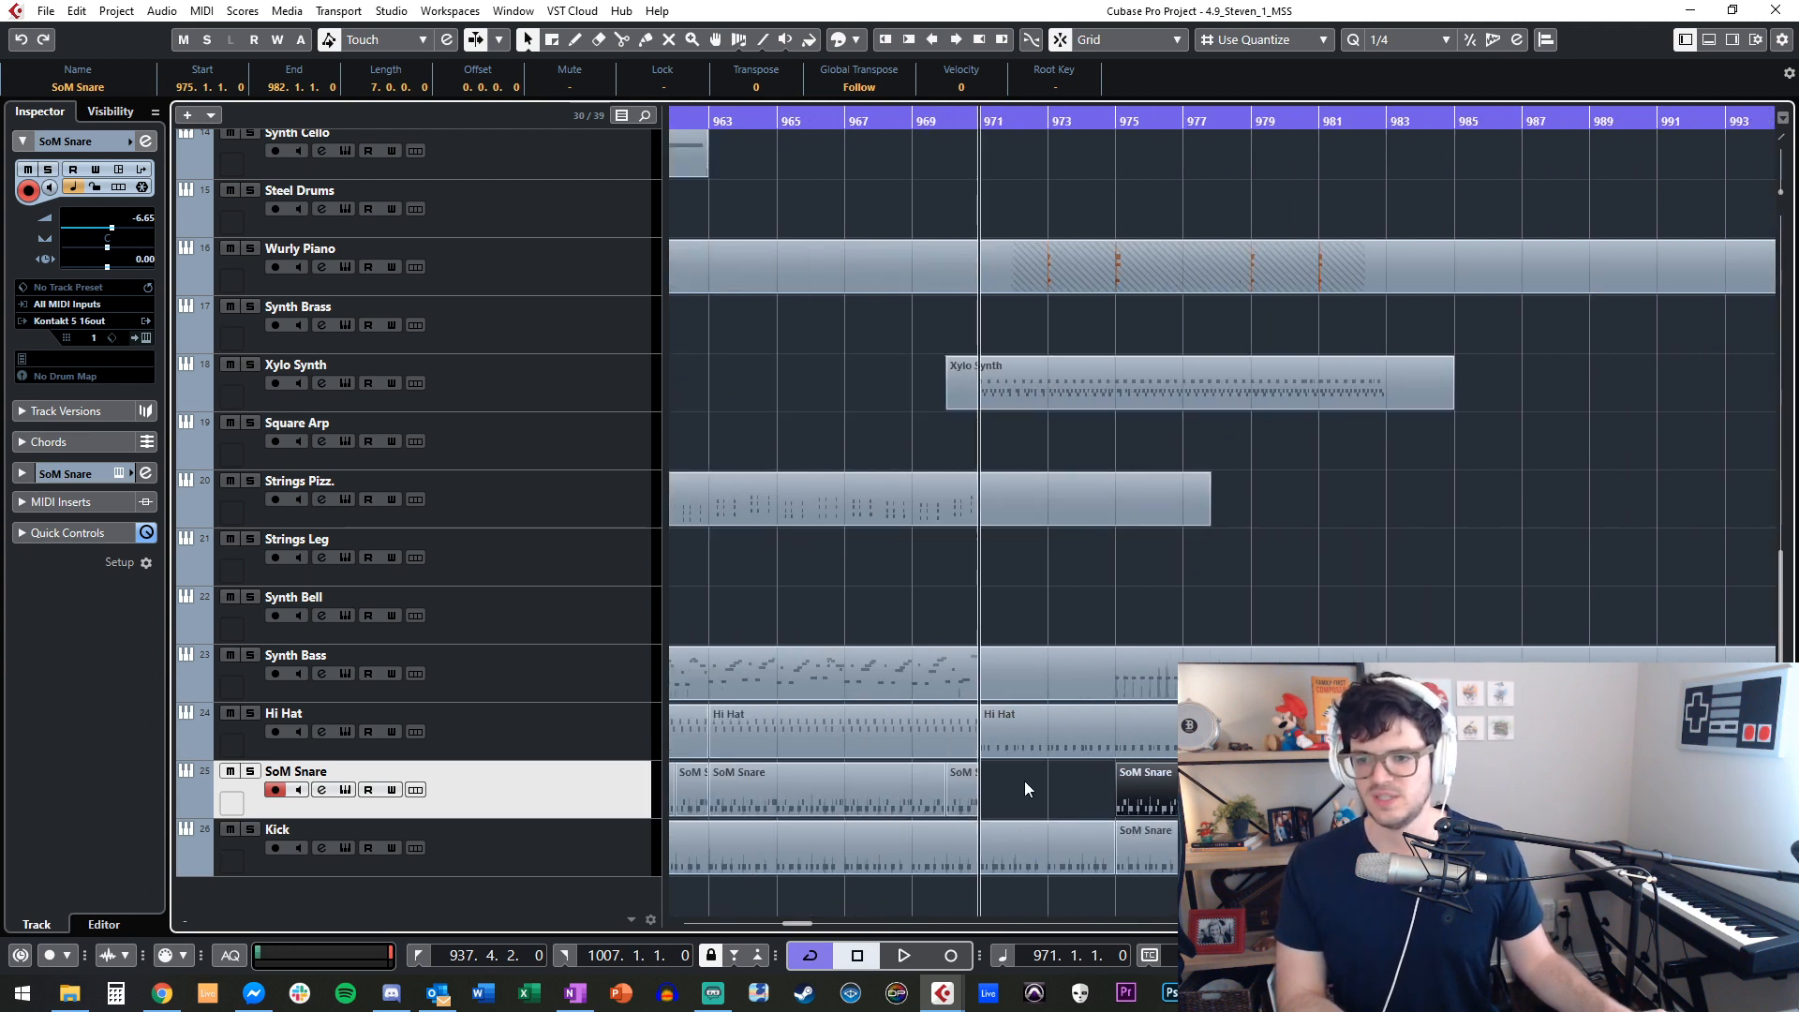
click(1050, 783)
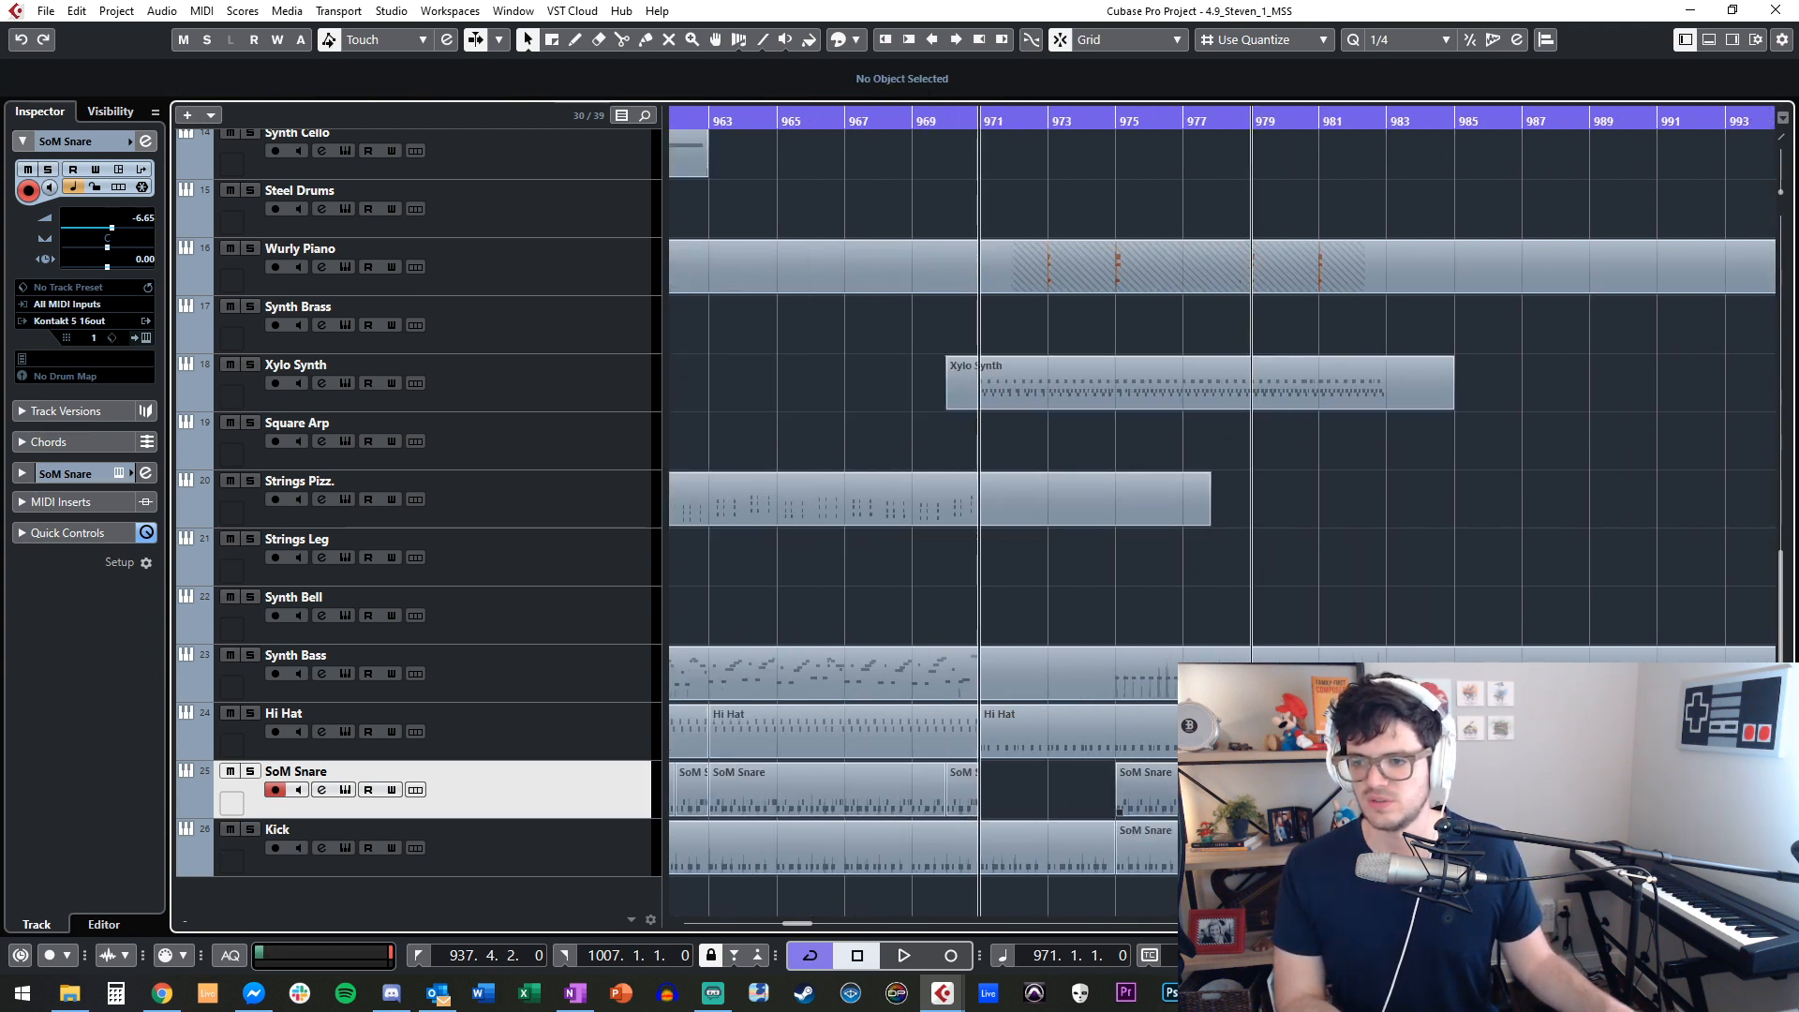
Copy the four-bar SoM Snare event from bar 975 to bar 971 to fill the gap at section D.
drag(1218, 794, 1081, 794)
scroll(1115, 734, up, 5)
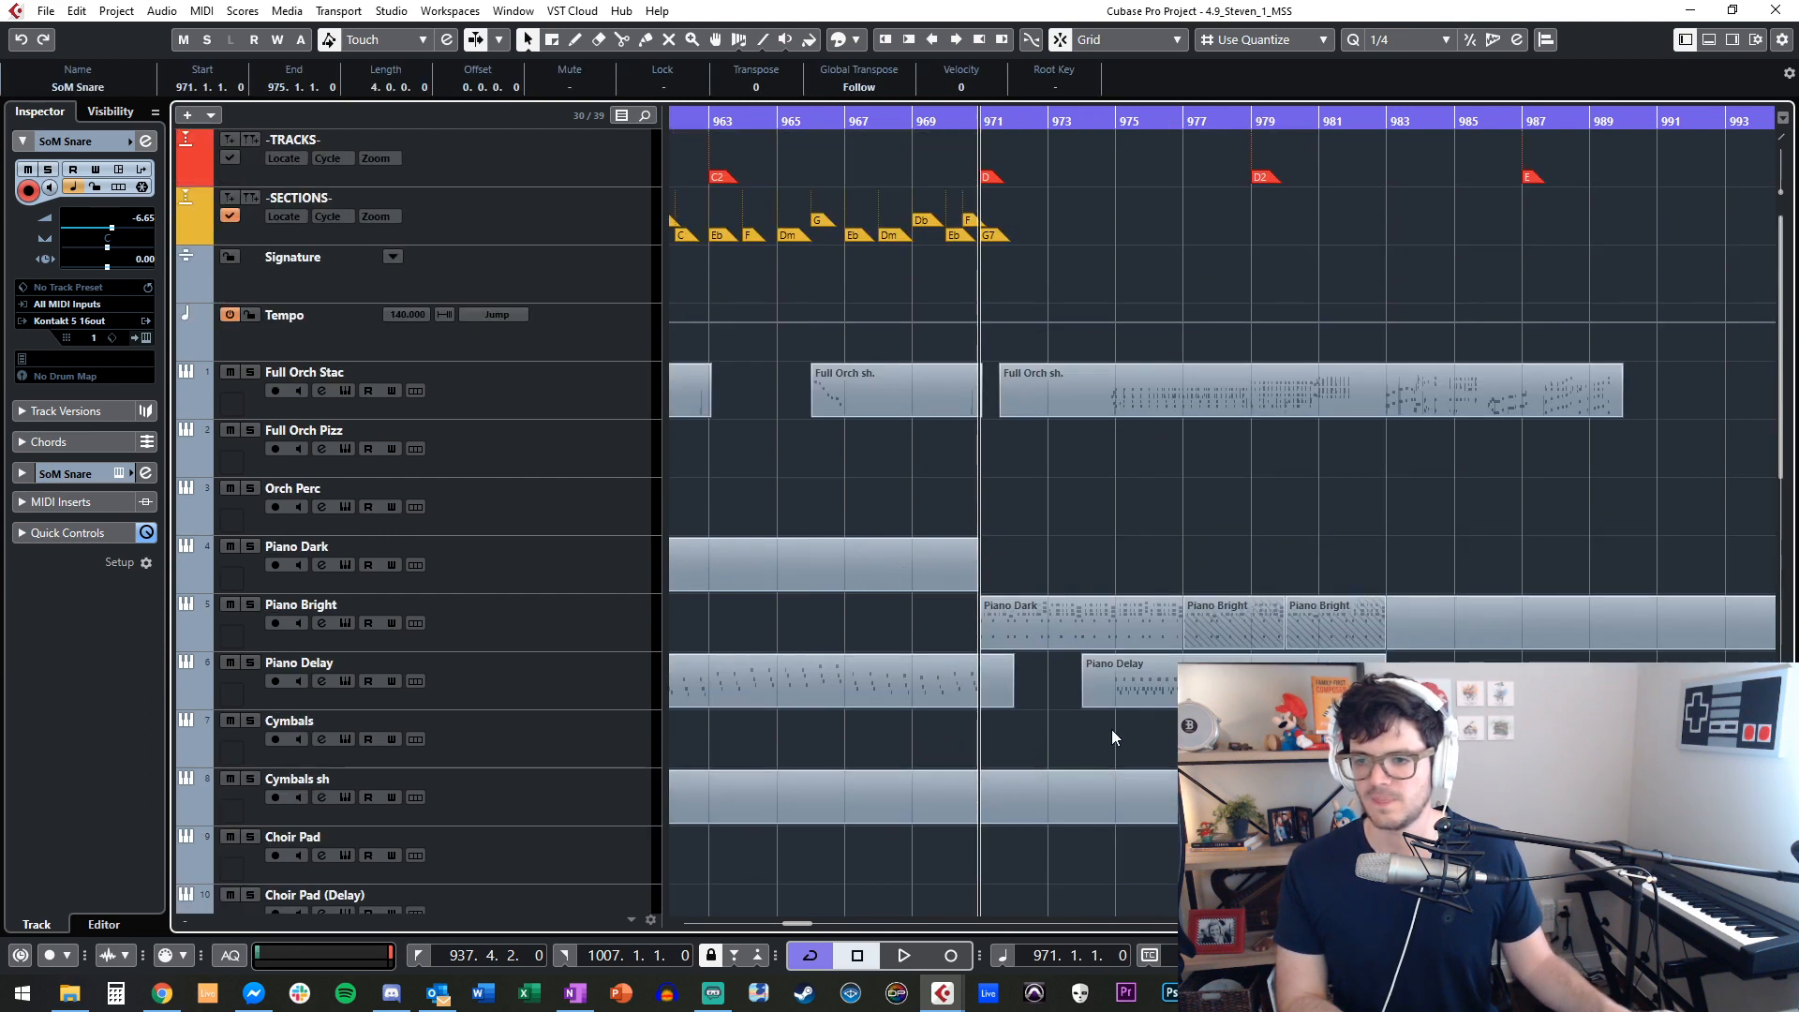
scroll(1216, 315, down, 5)
scroll(1218, 506, right, 3)
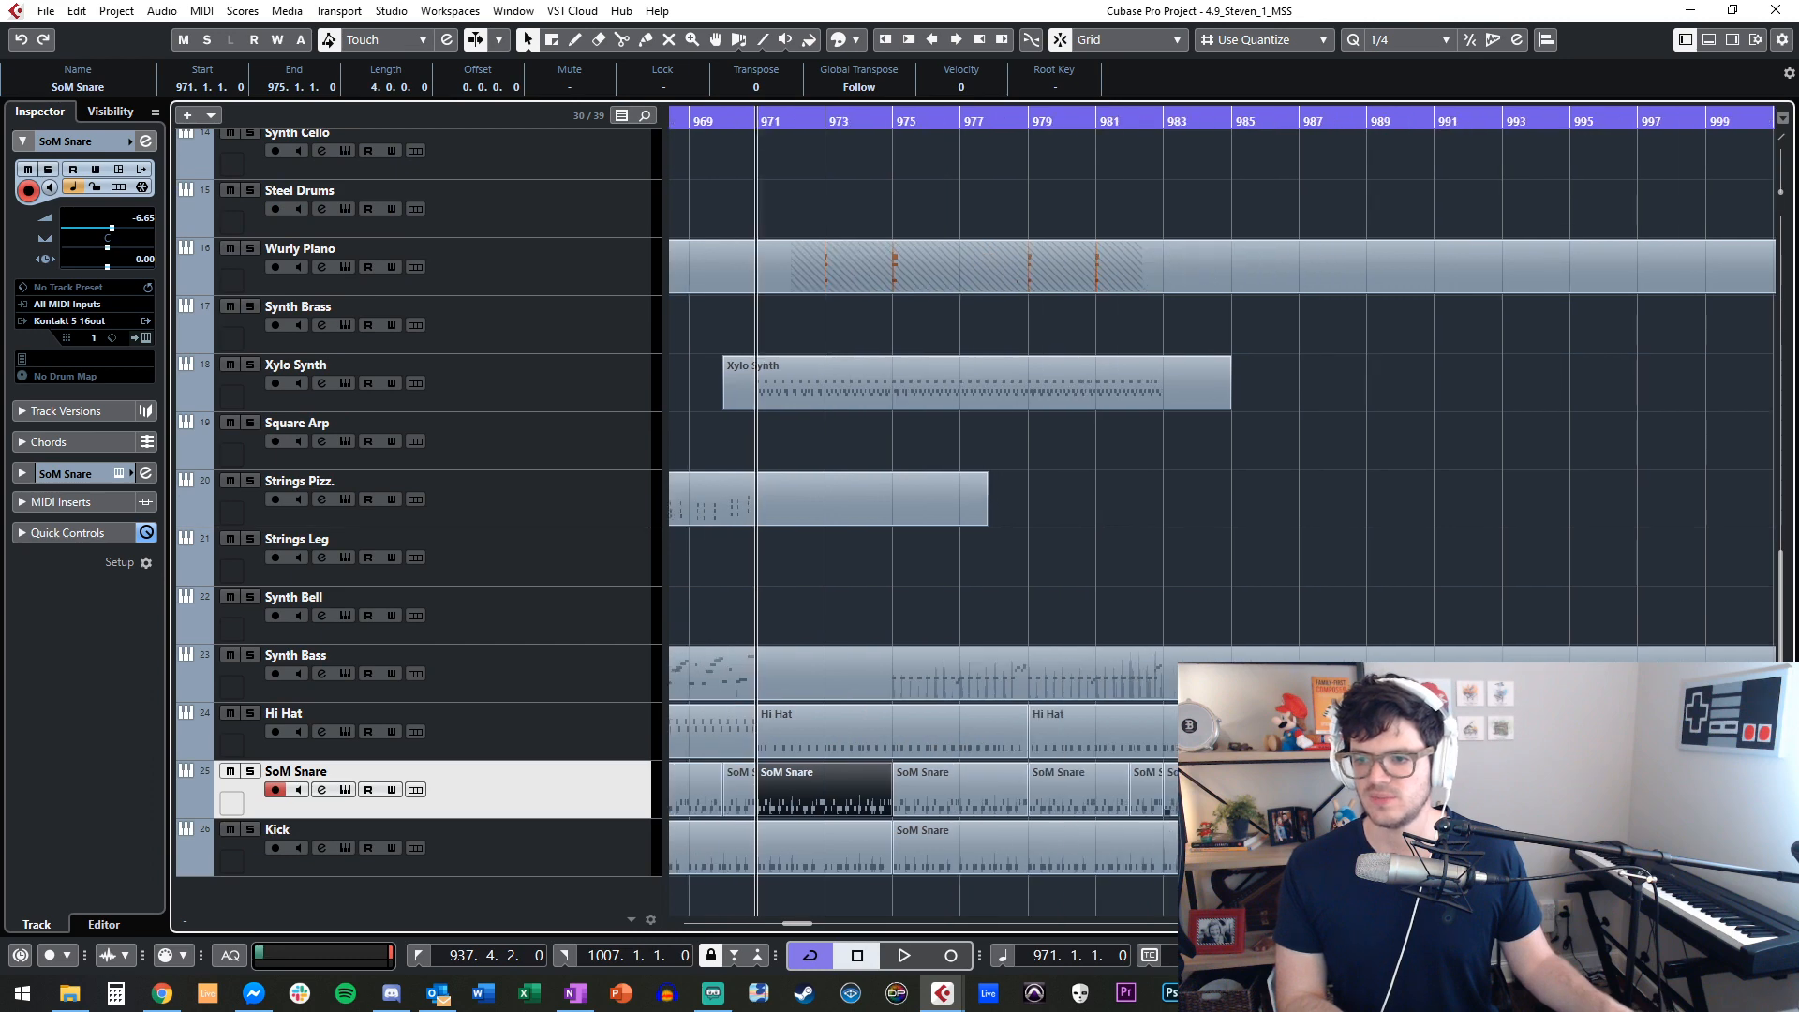
Set the playhead to bar 983 after the snare fill, move the D2, E and E2 markers four bars later starting there, and deselect them.
click(1161, 795)
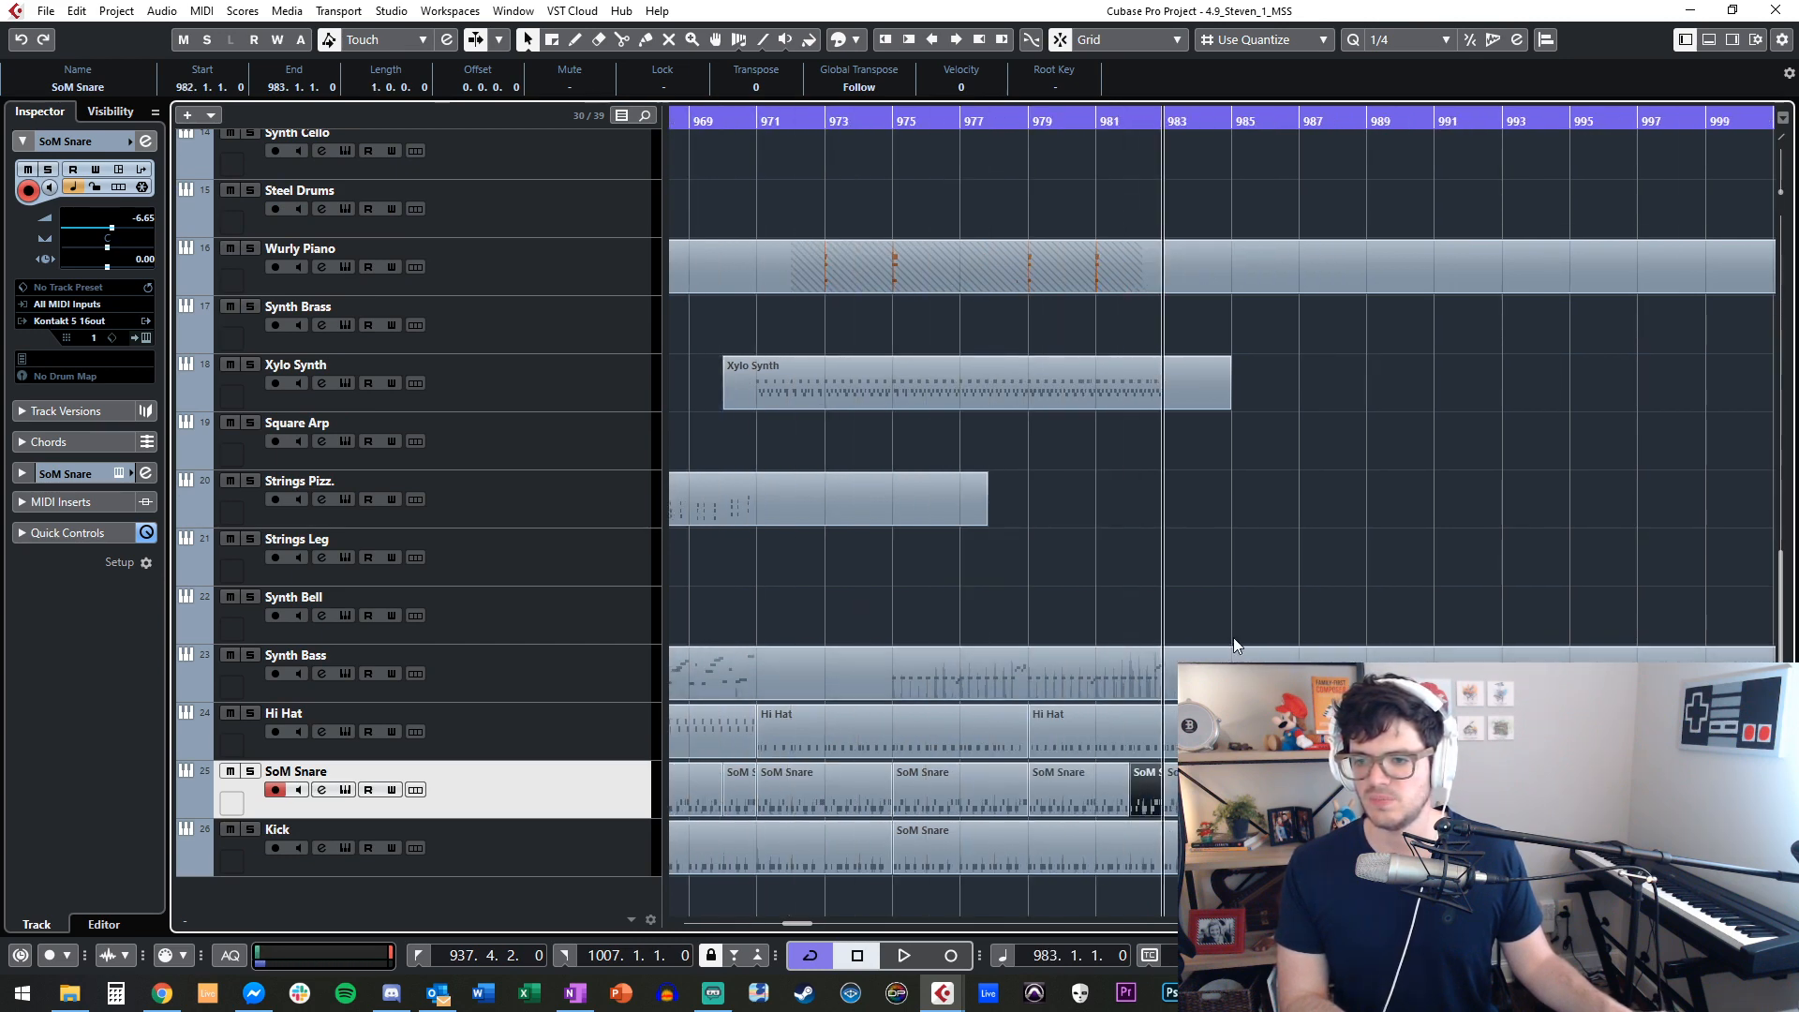
scroll(1232, 637, up, 10)
scroll(1044, 297, right, 3)
scroll(1283, 169, left, 1)
mouse_move(1454, 200)
mouse_down()
mouse_move(1343, 230)
mouse_move(811, 178)
mouse_move(954, 187)
mouse_up()
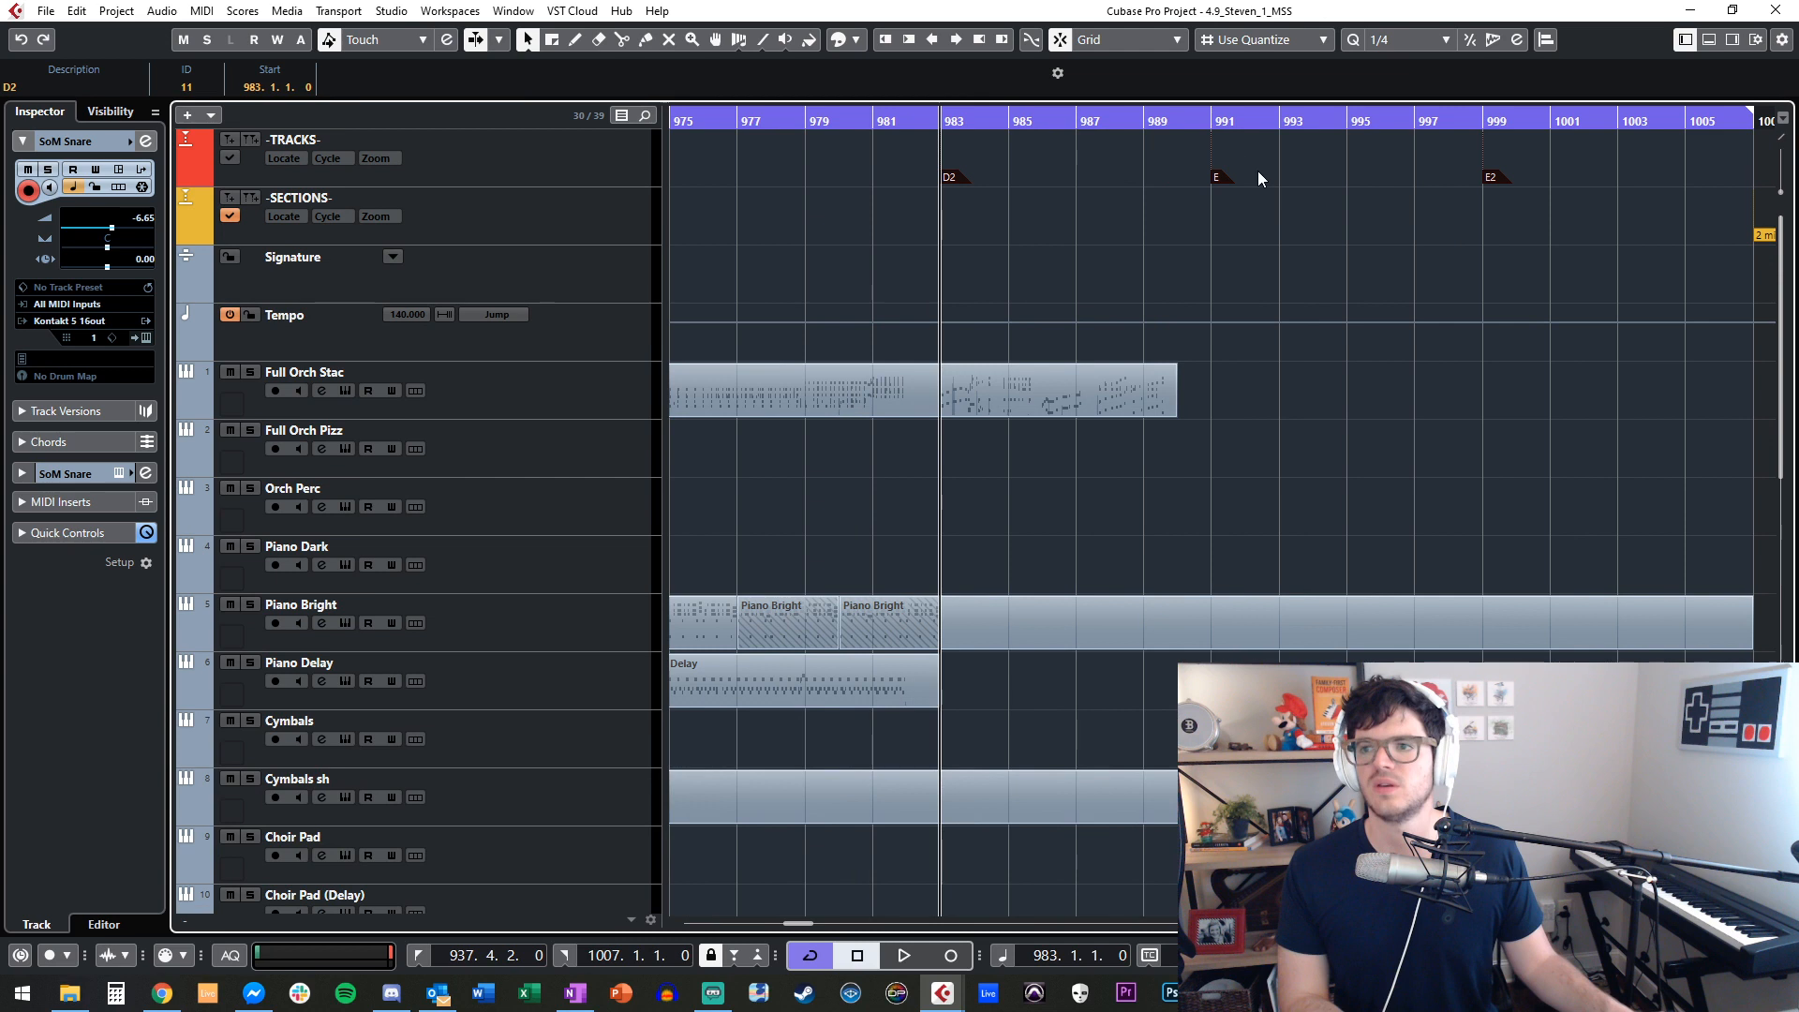
scroll(1548, 228, right, 3)
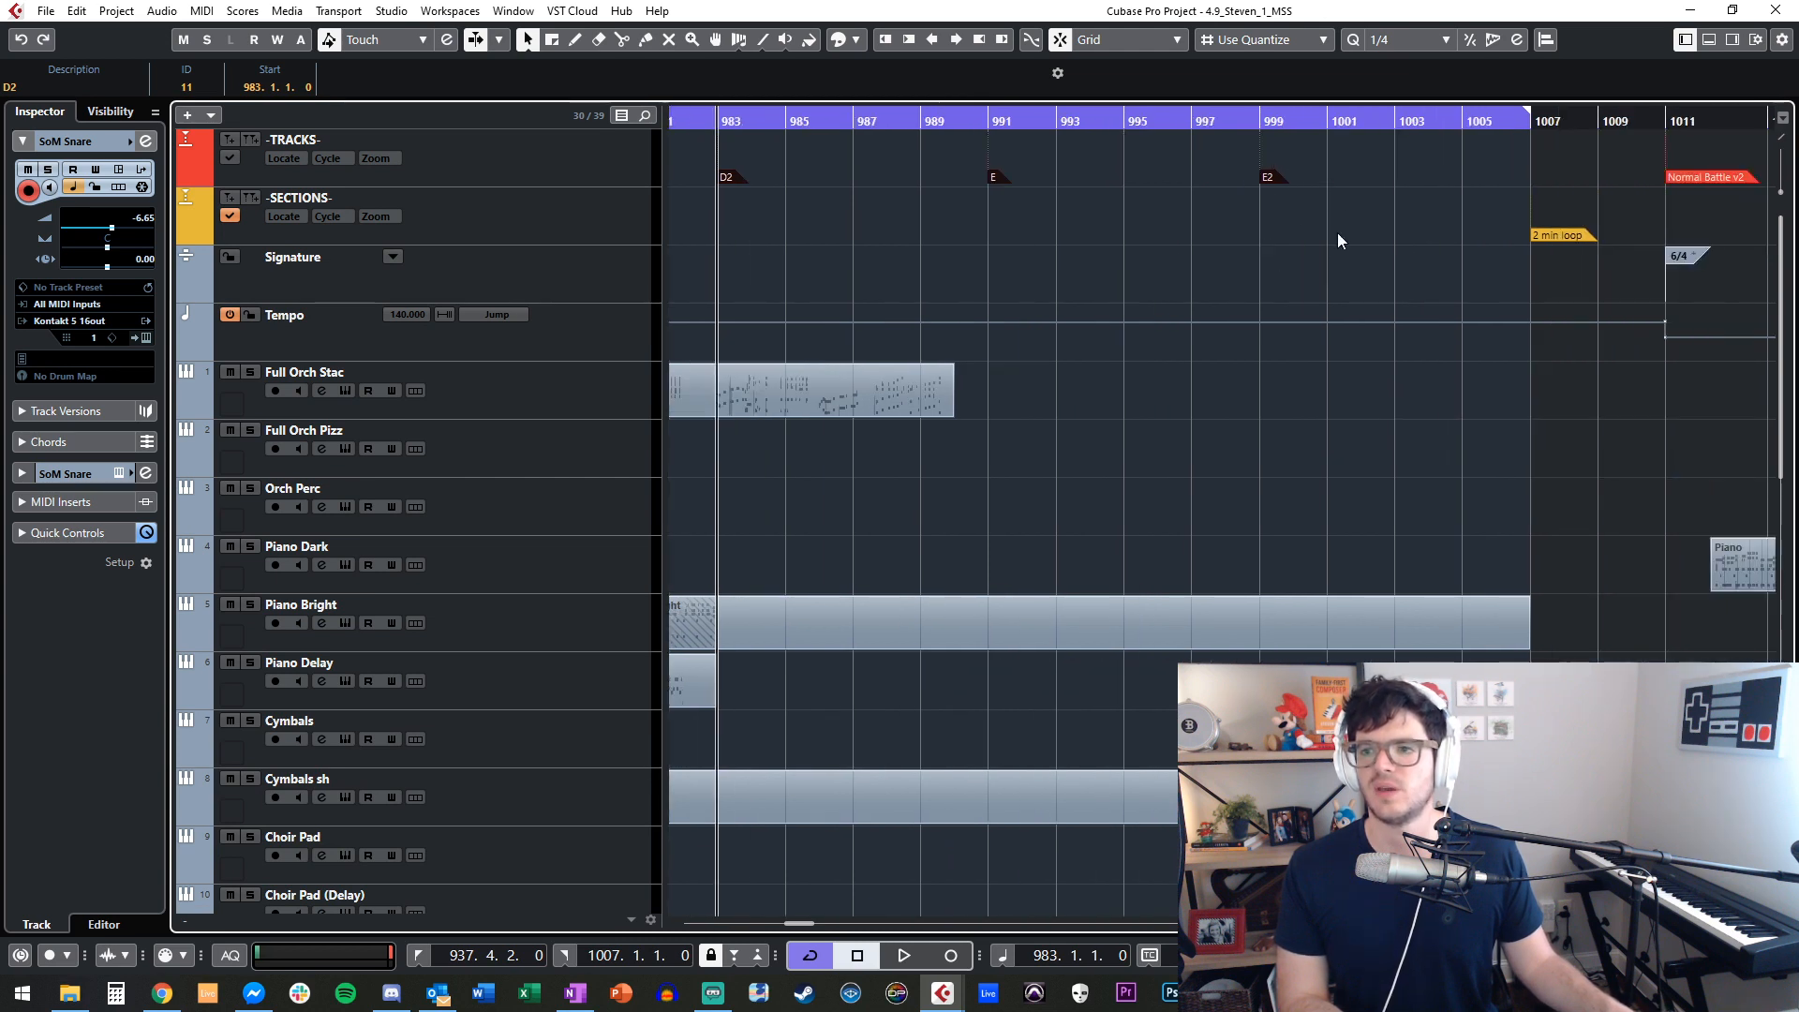
click(1407, 185)
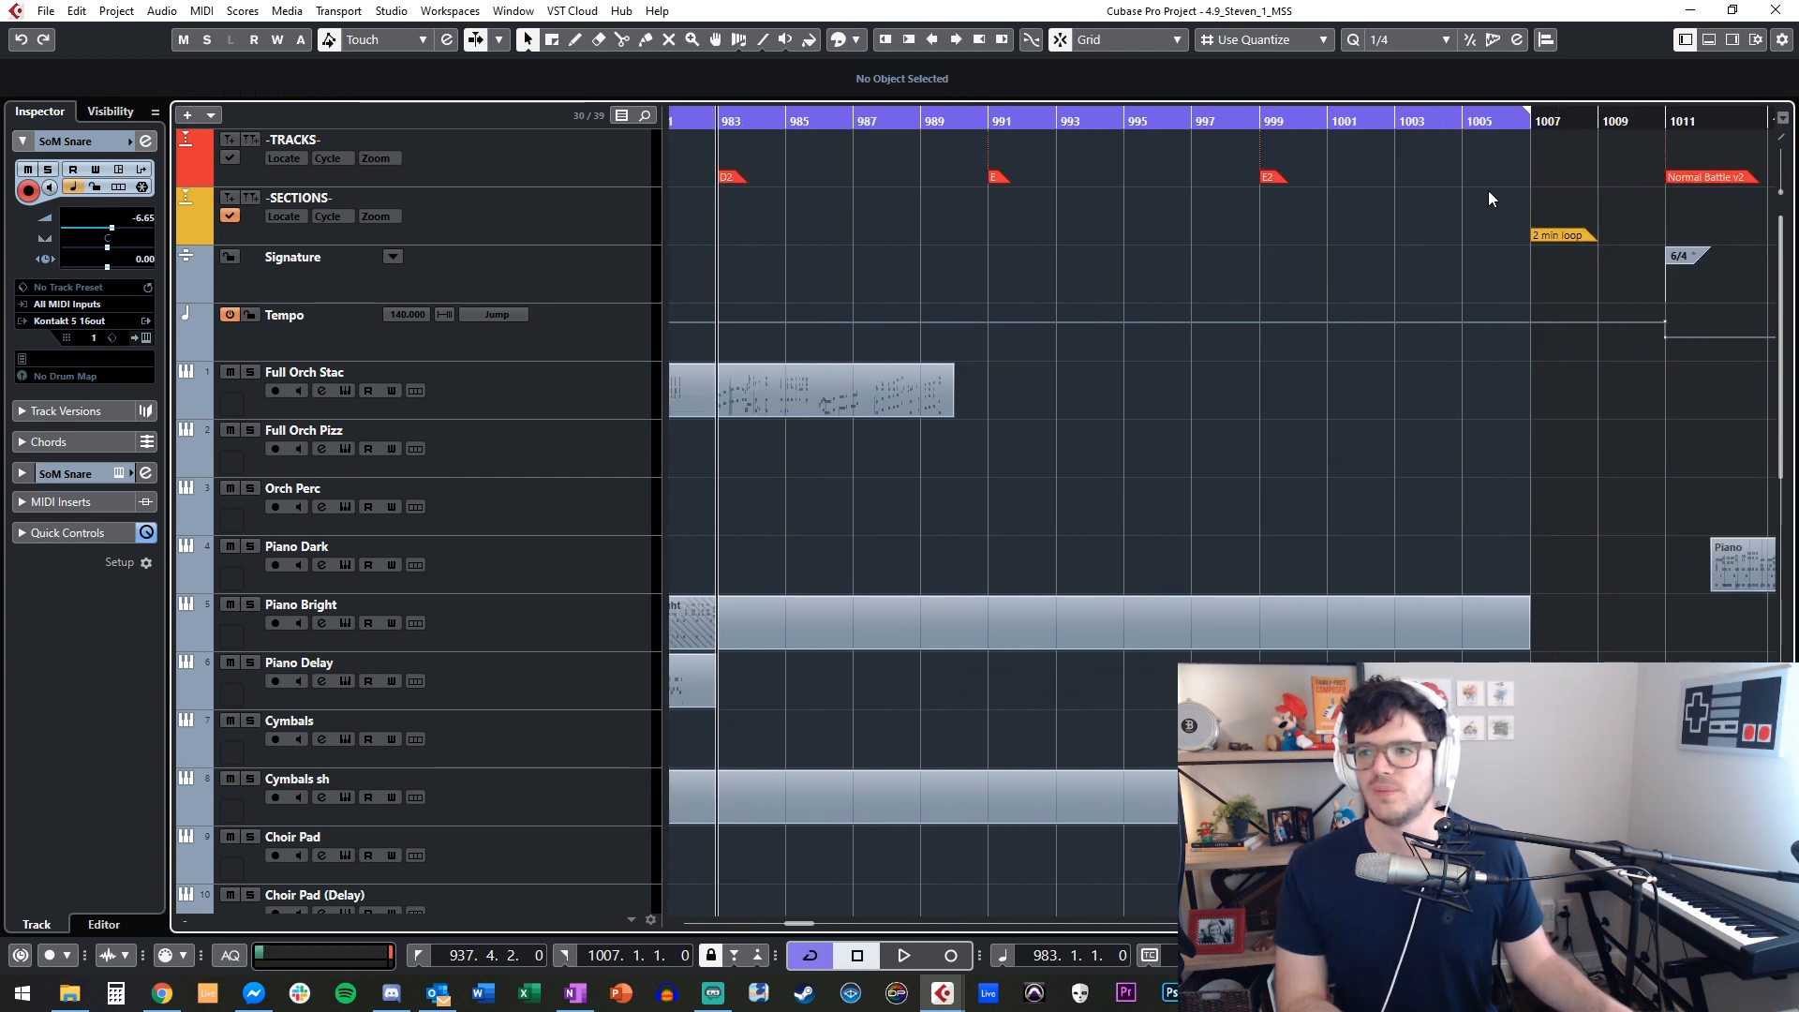
Play the arrangement from bar 970 to check the transition into section D.
scroll(1388, 279, left, 10)
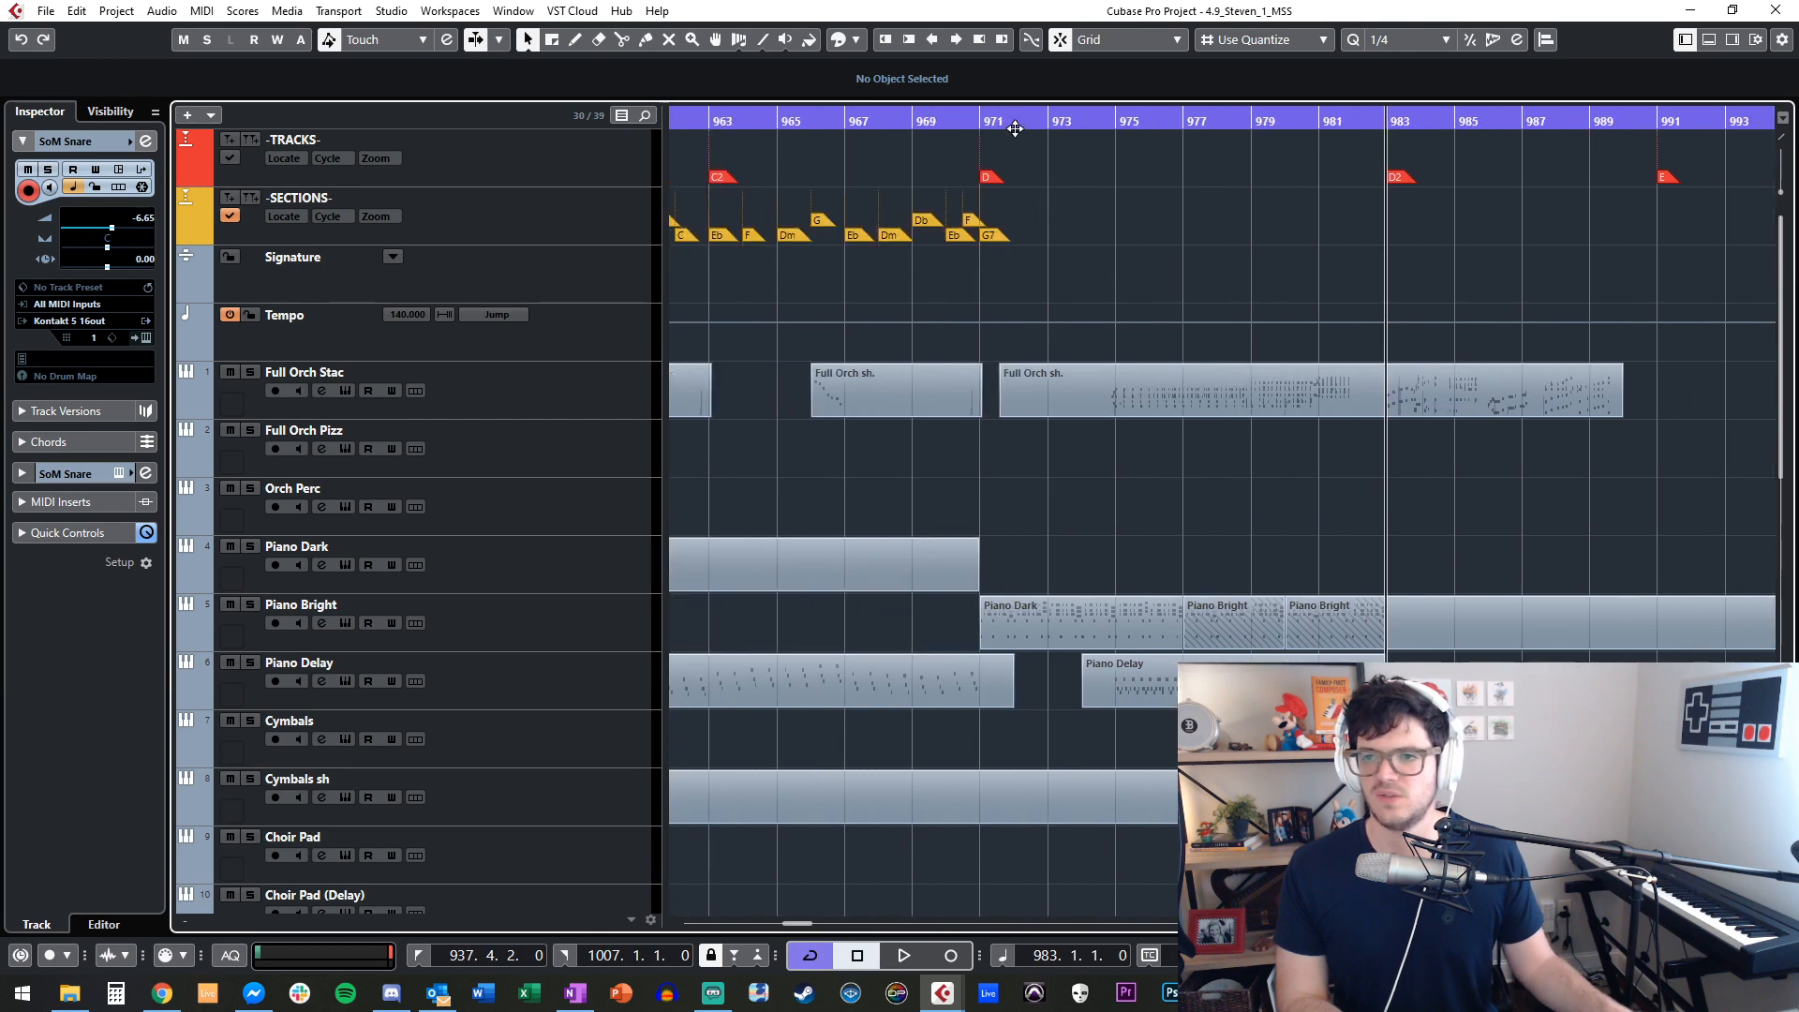
click(1009, 122)
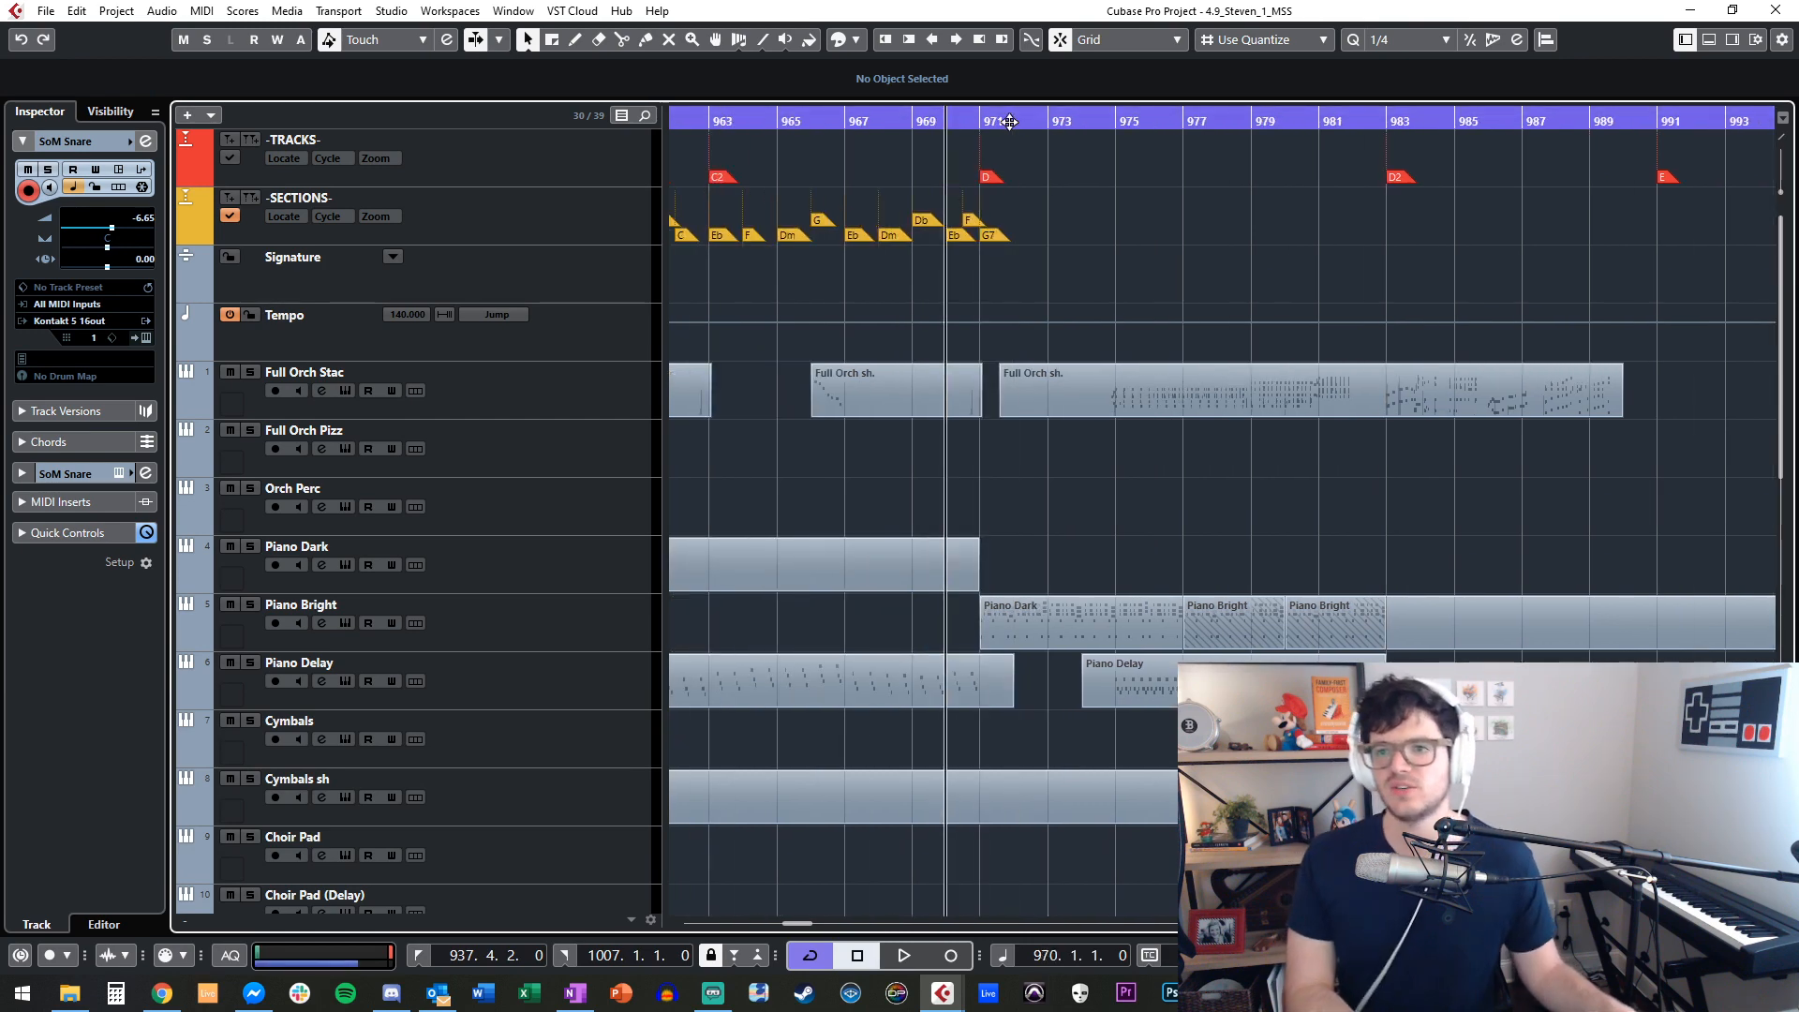
key(space)
scroll(1075, 289, down, 5)
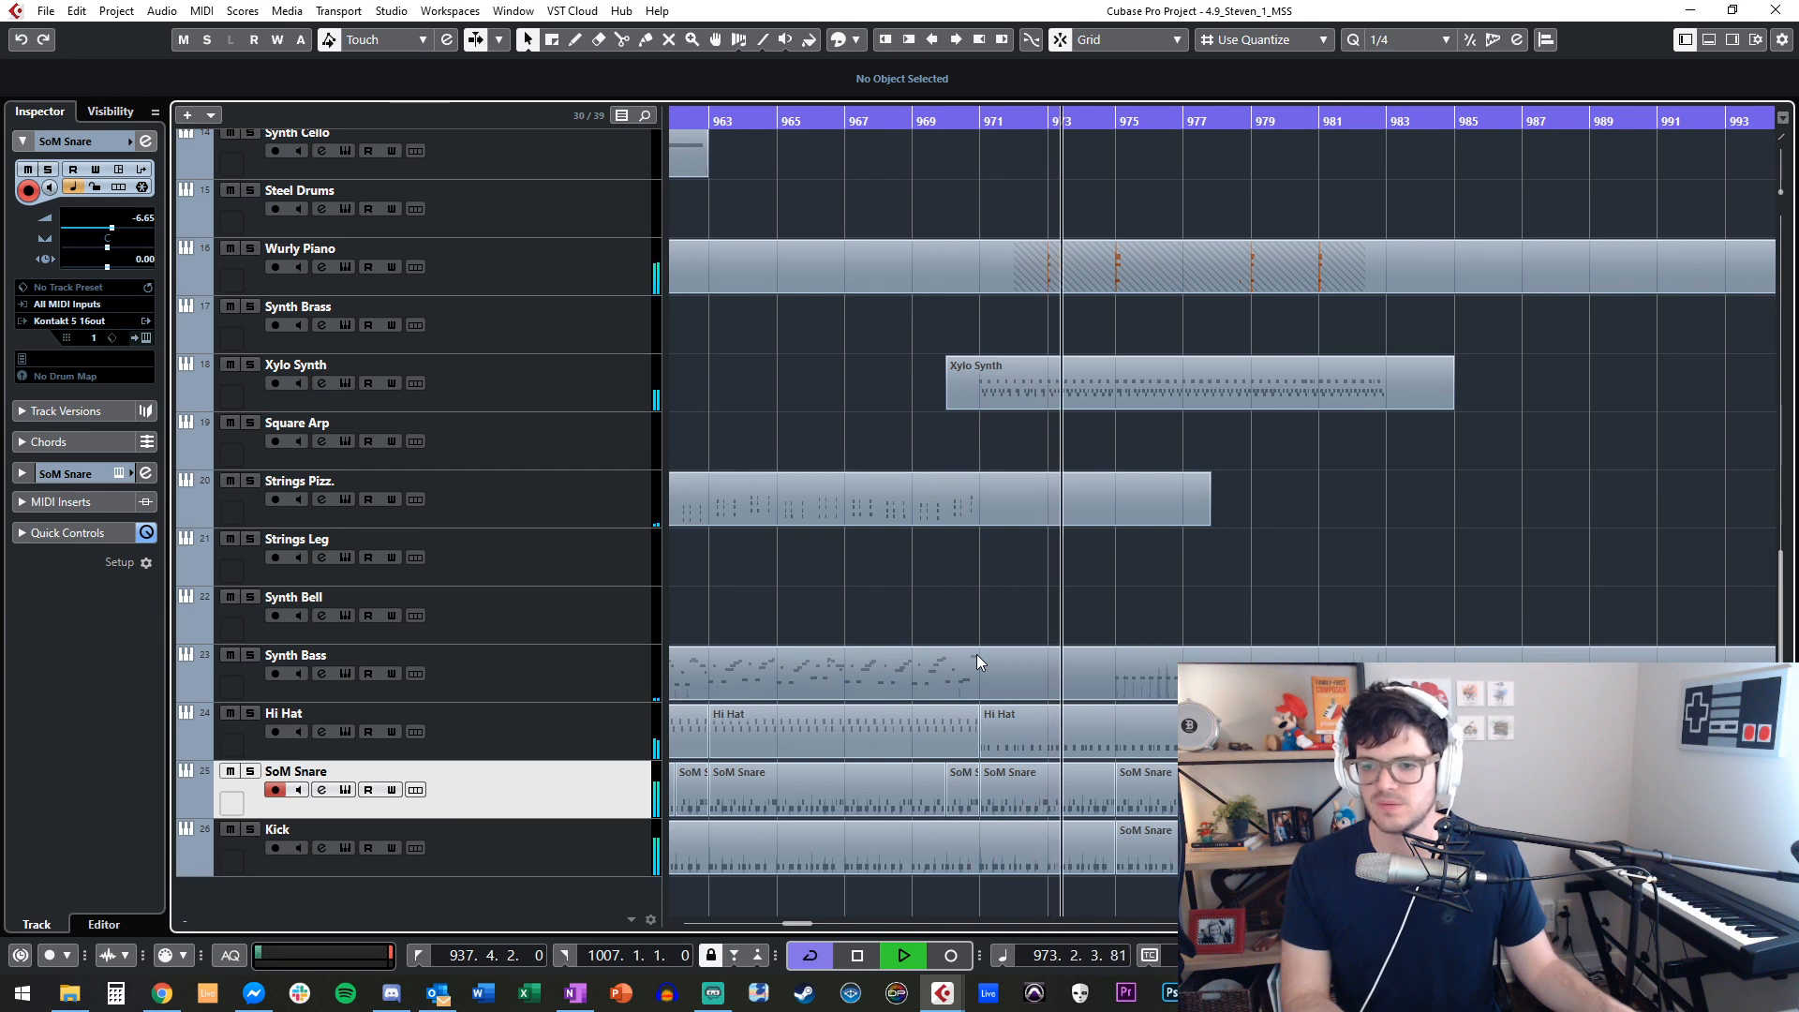
scroll(977, 632, up, 15)
scroll(978, 609, down, 8)
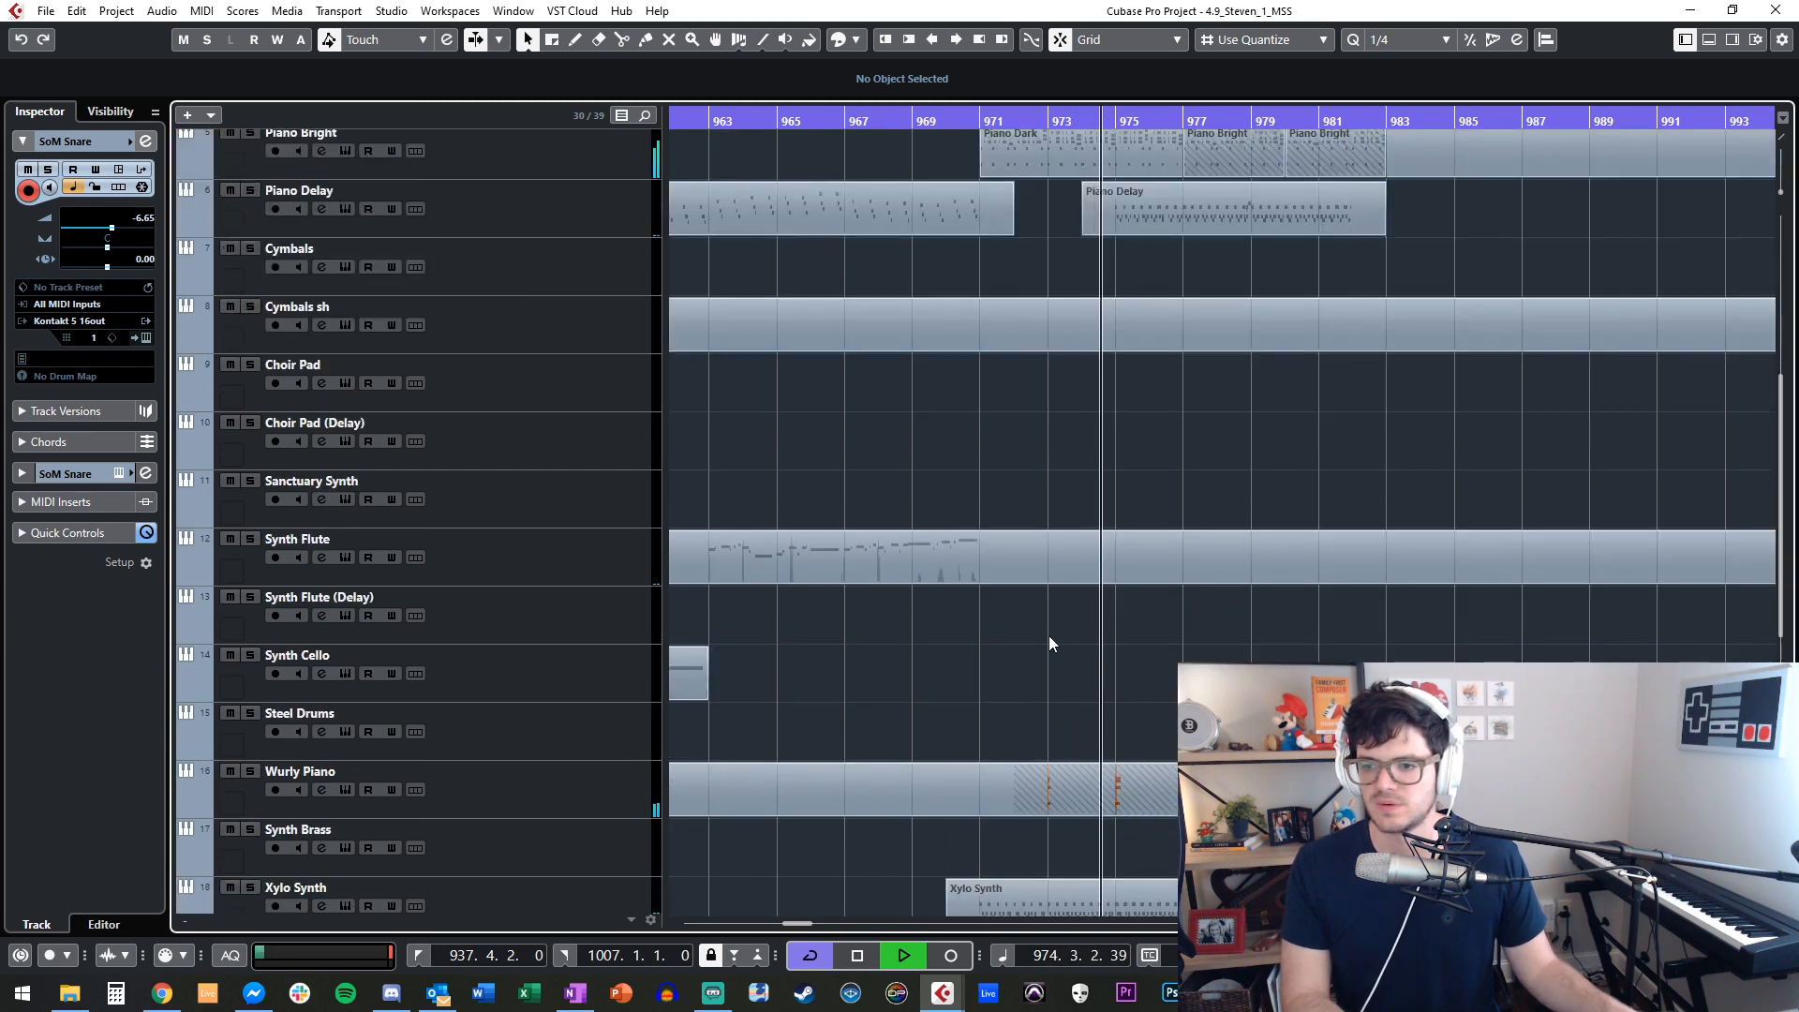
key(space)
Split the Wurly Piano event just after bar 971 and delete the Wurly Piano material that follows the cut.
alt+click(998, 790)
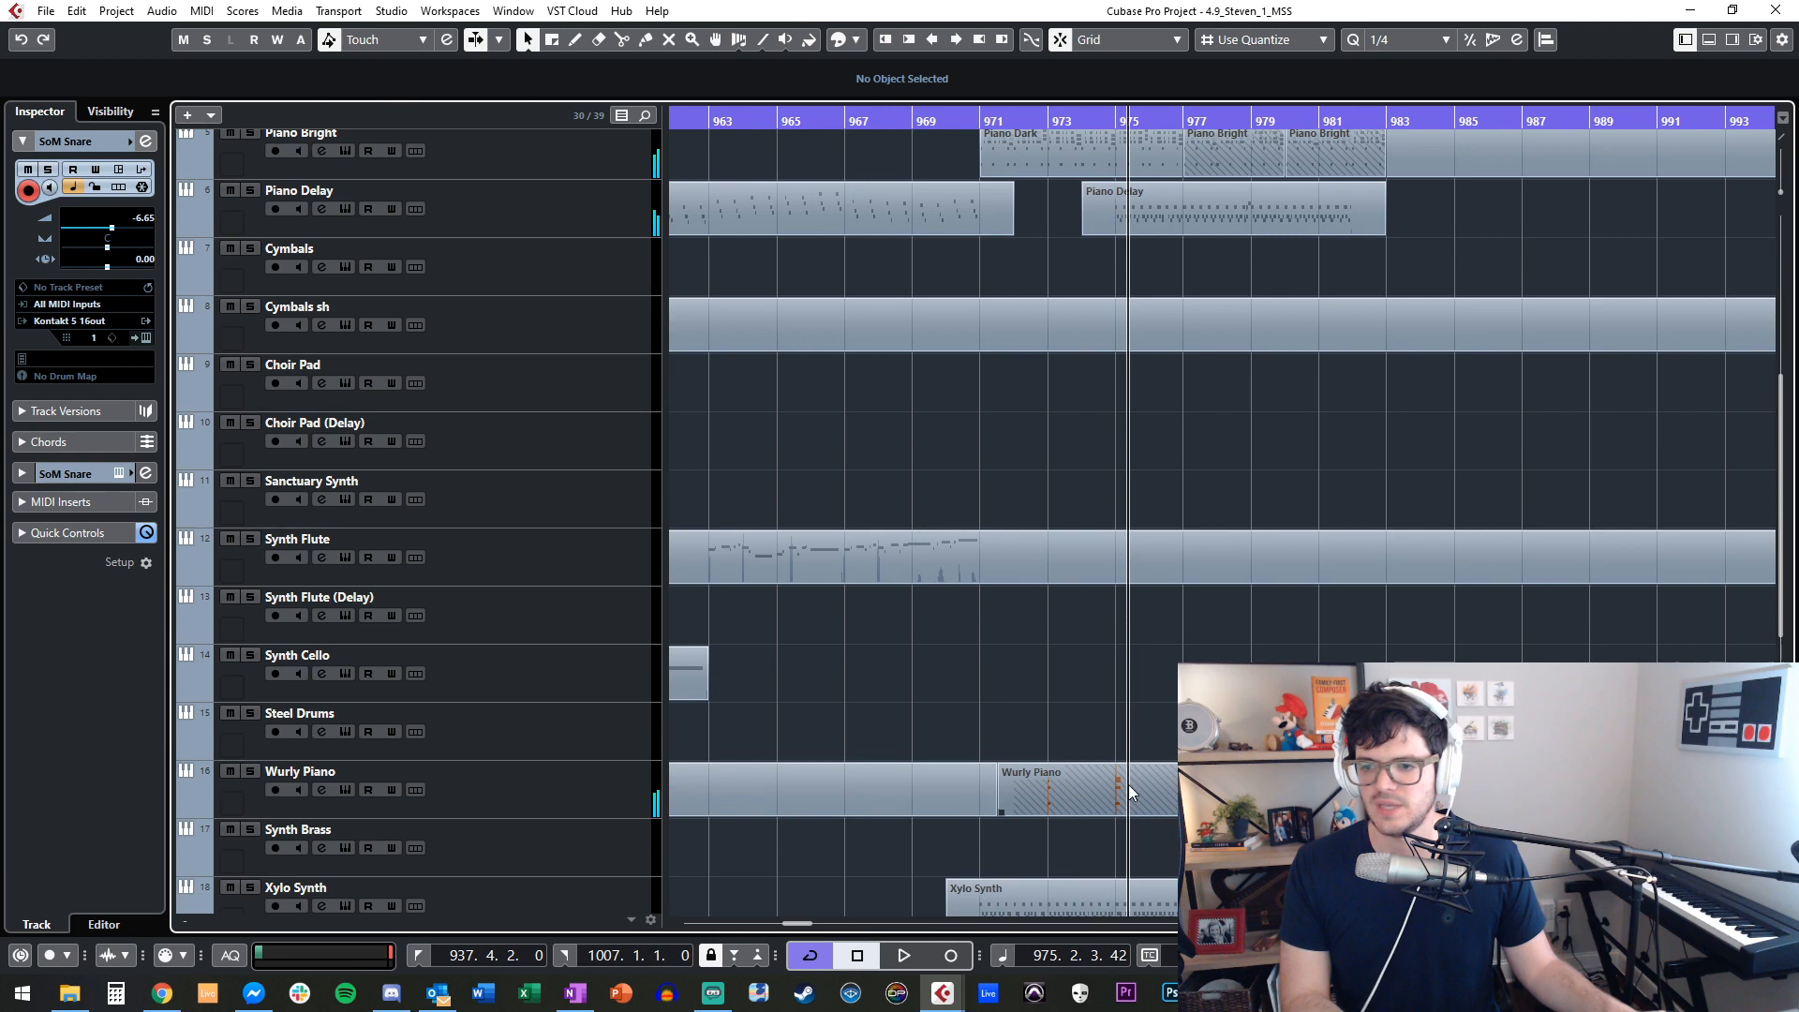
click(1125, 793)
scroll(1089, 765, right, 3)
key(Delete)
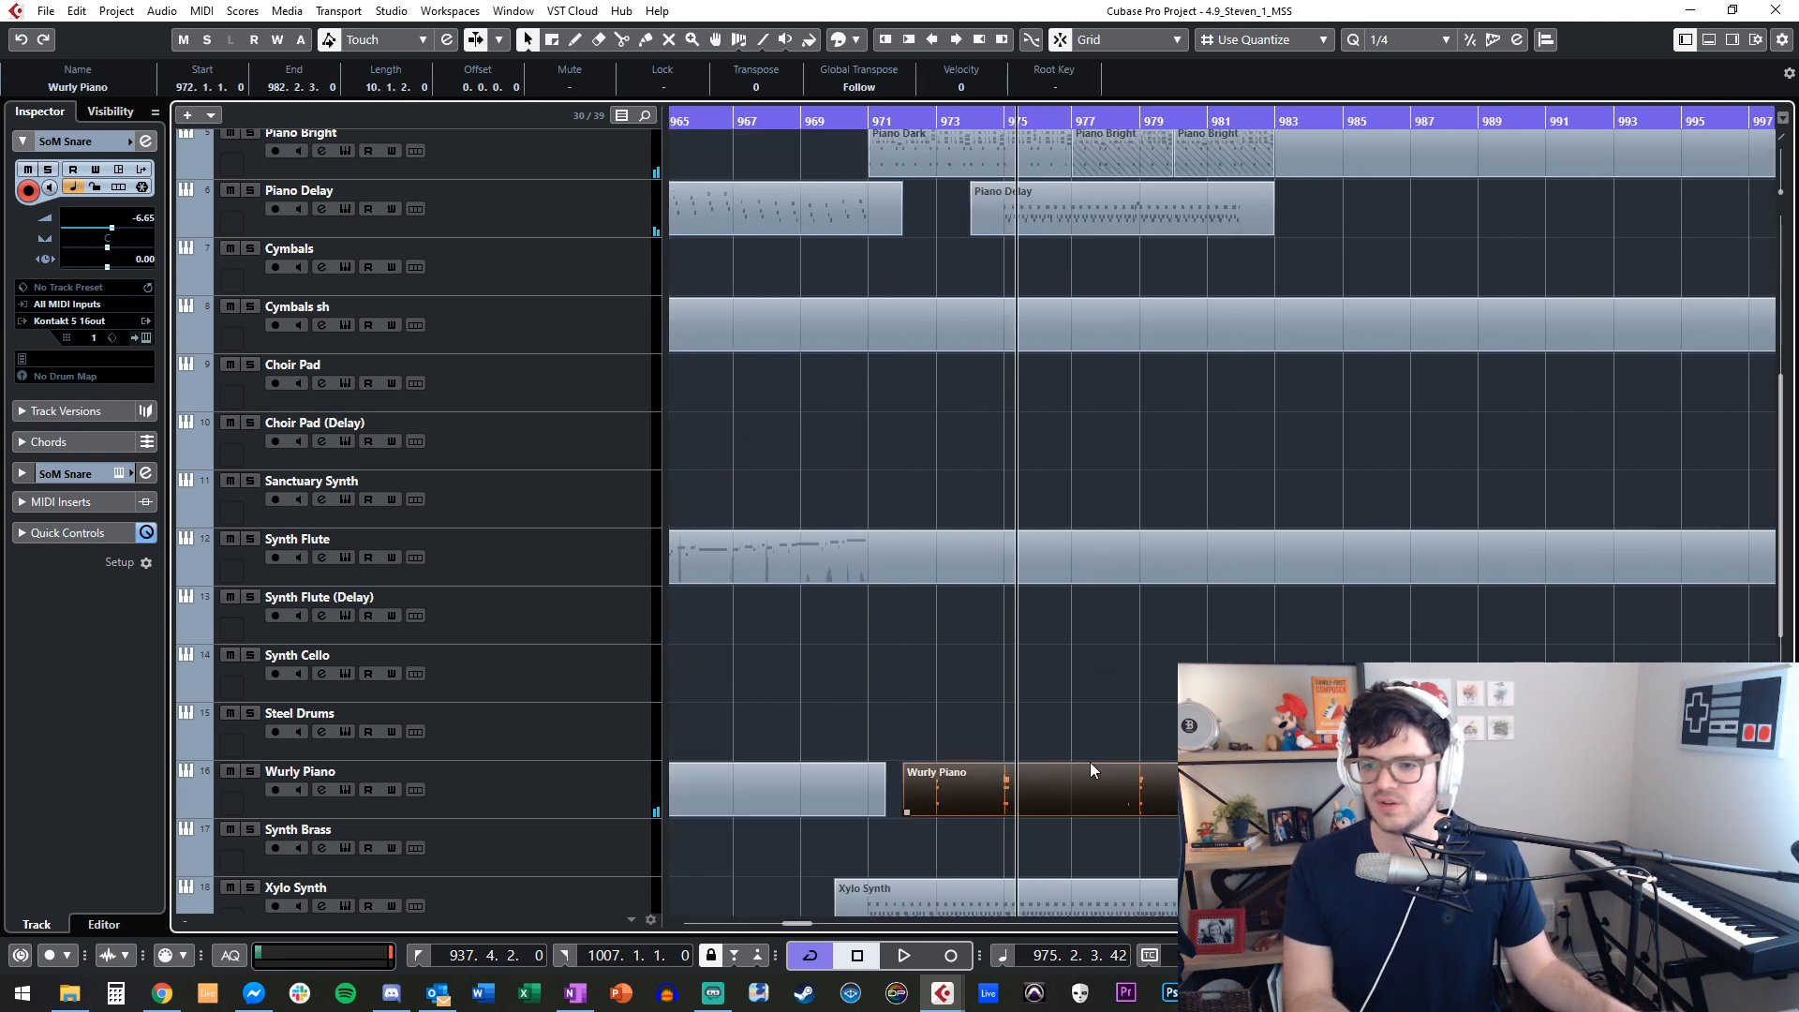
key(Delete)
click(581, 773)
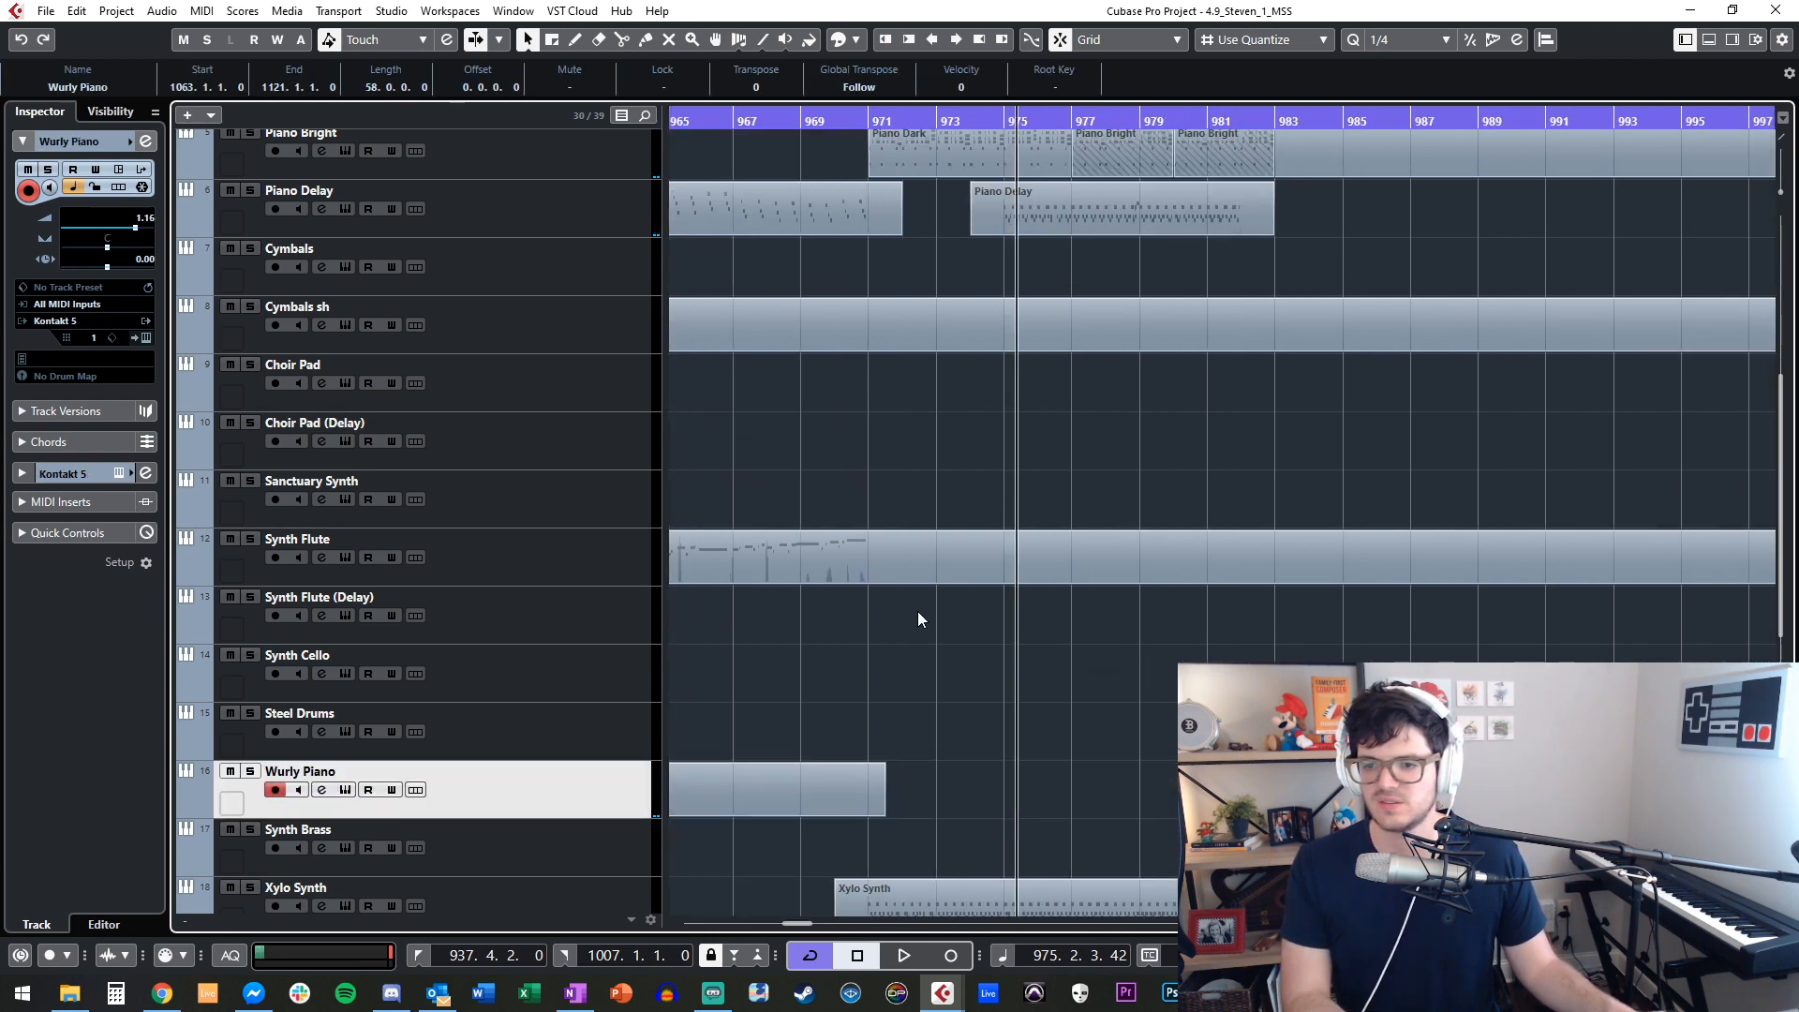
Select the D marker at bar 971 and step the playhead through the following bars to gauge the section's intro.
scroll(918, 613, up, 5)
key(KP_Subtract)
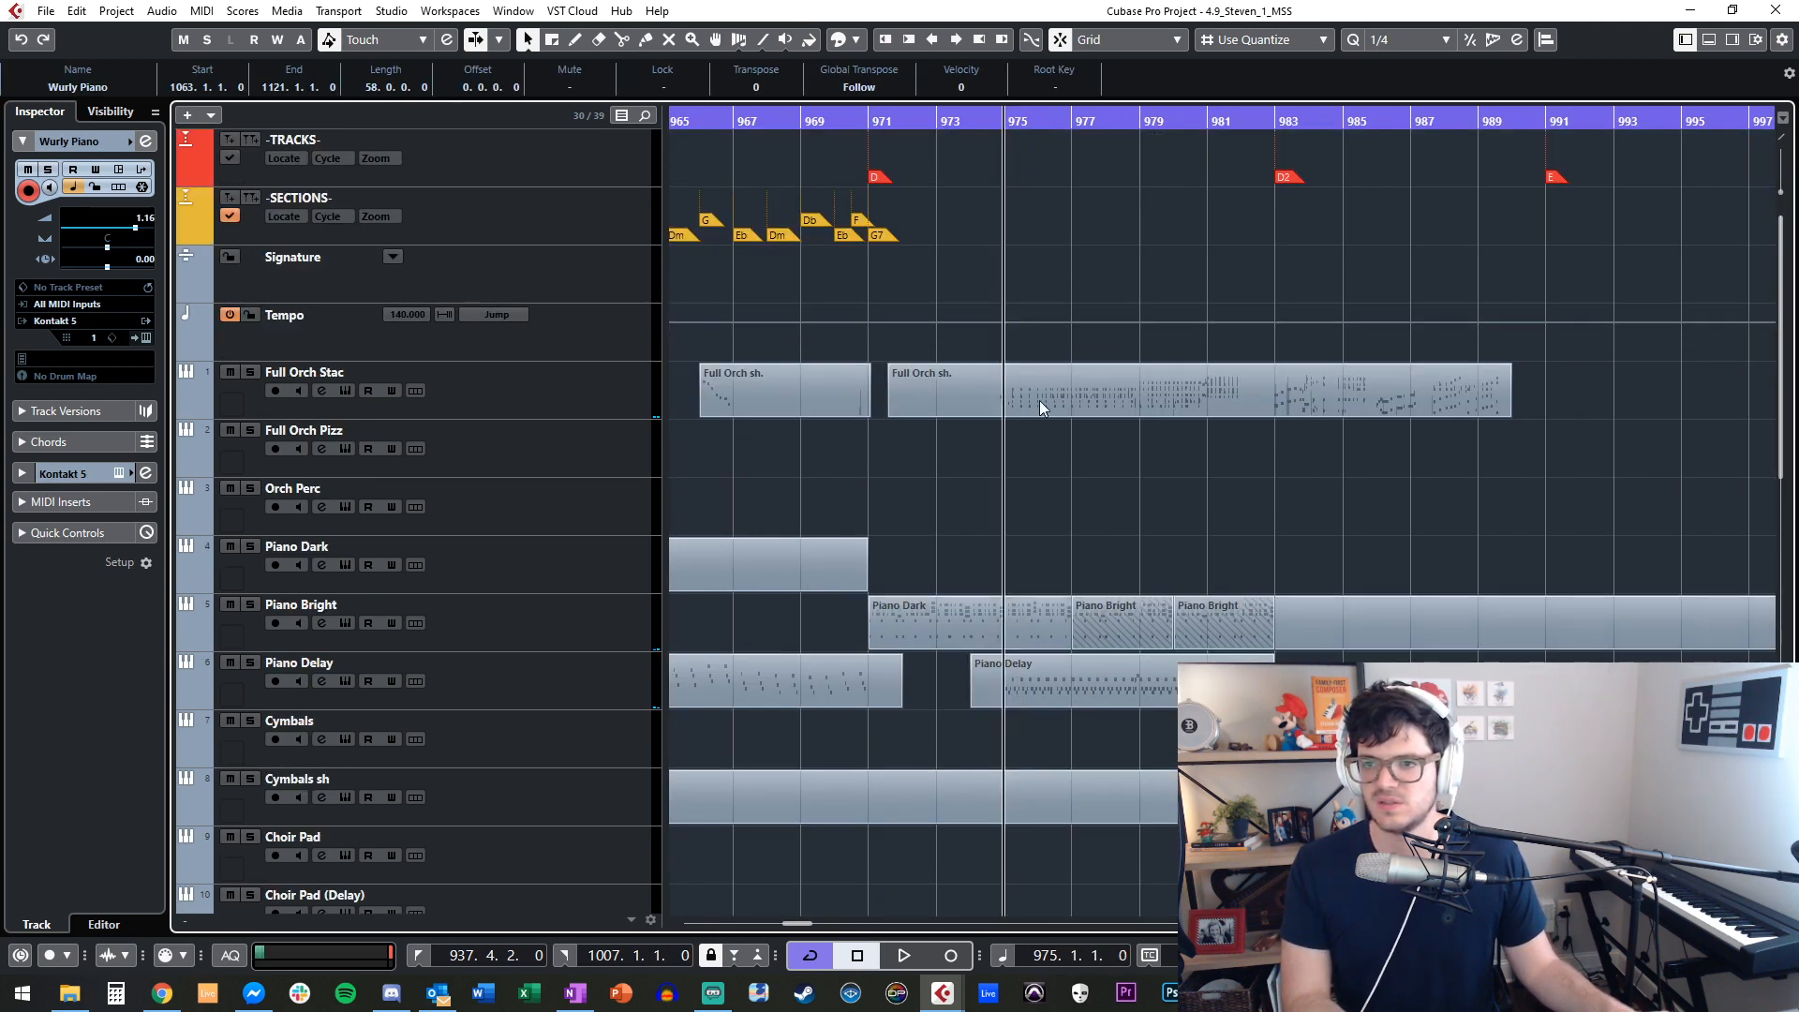
click(880, 182)
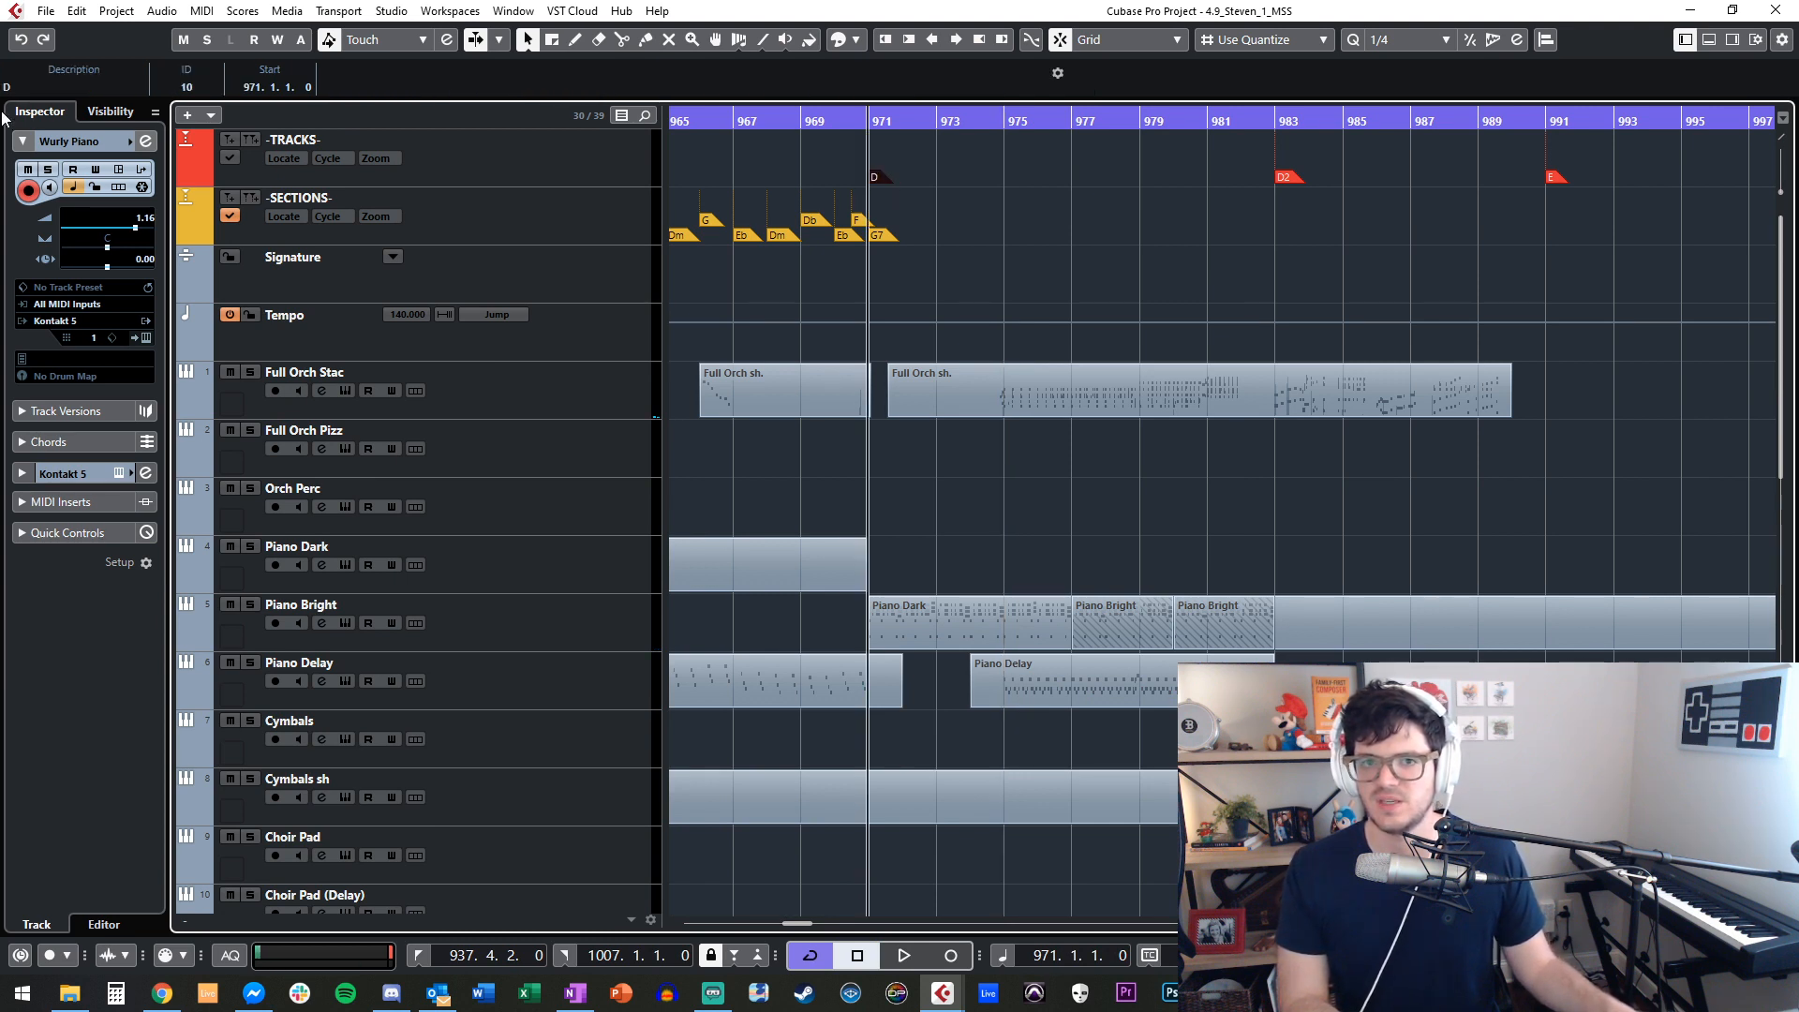
key(KP_Add)
key(KP_Add)
key(KP_Add)
key(KP_Add)
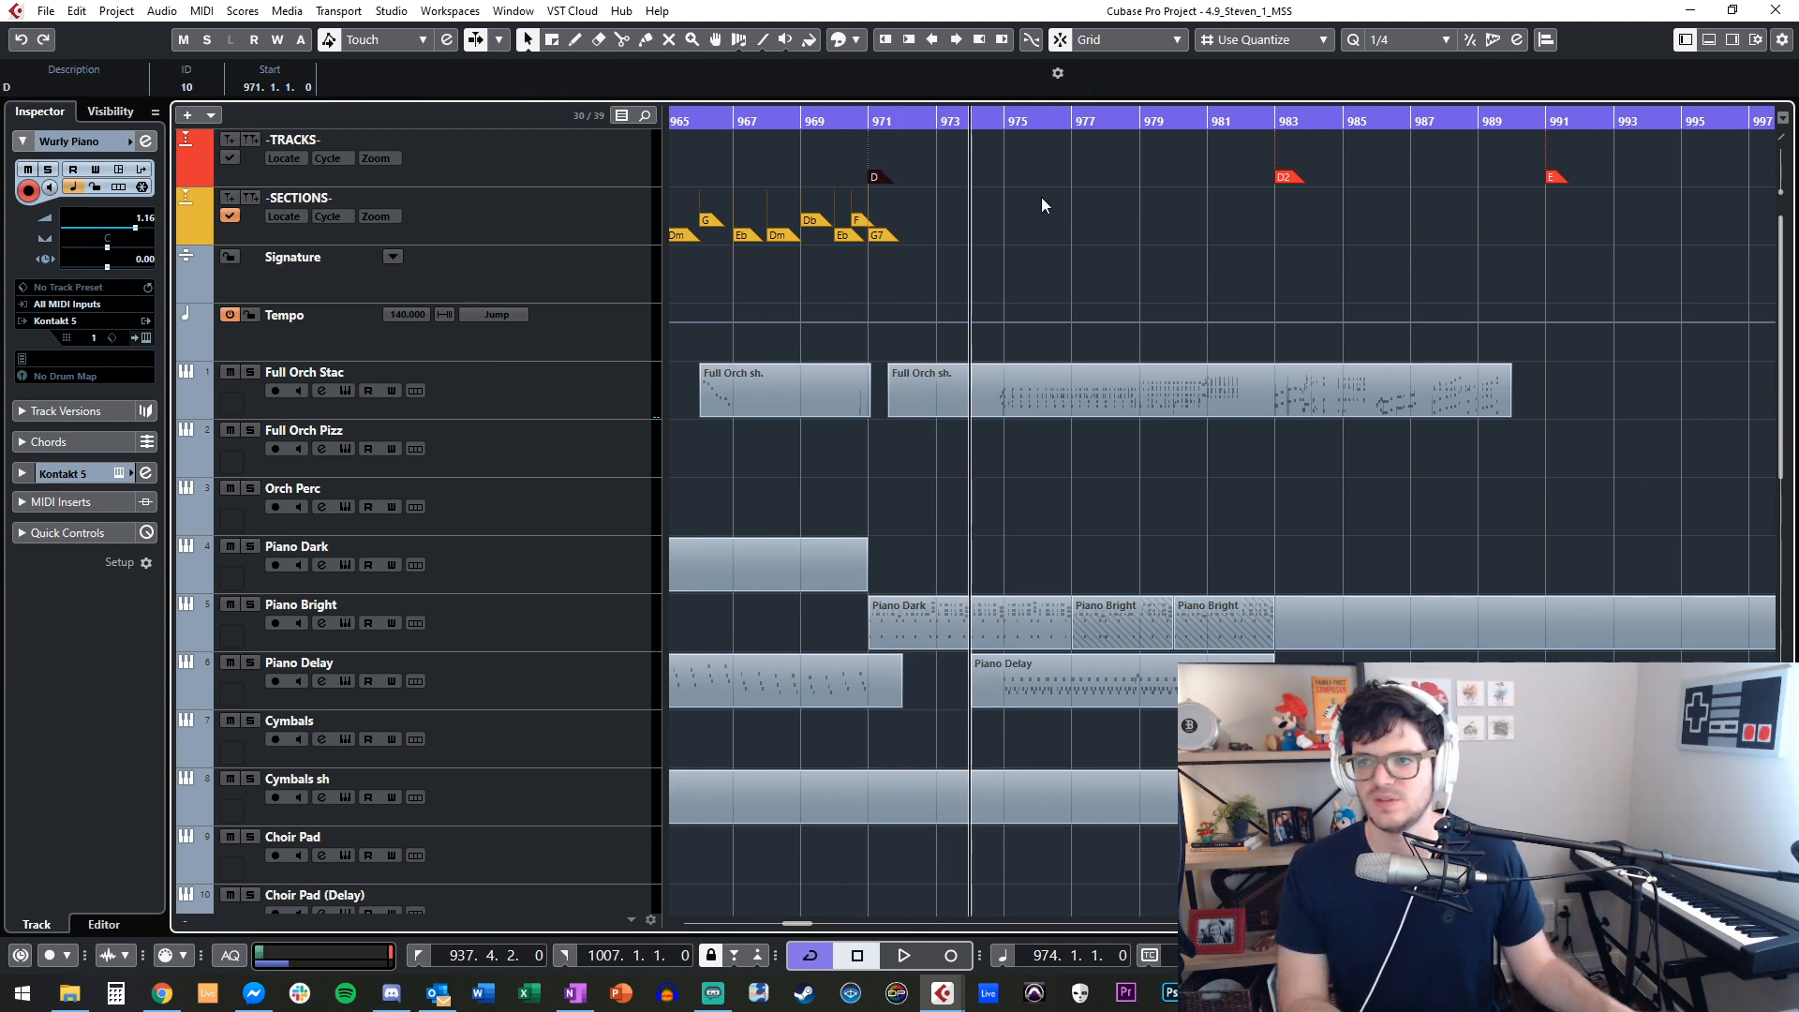
key(KP_Subtract)
key(KP_Subtract)
key(KP_Subtract)
key(KP_Subtract)
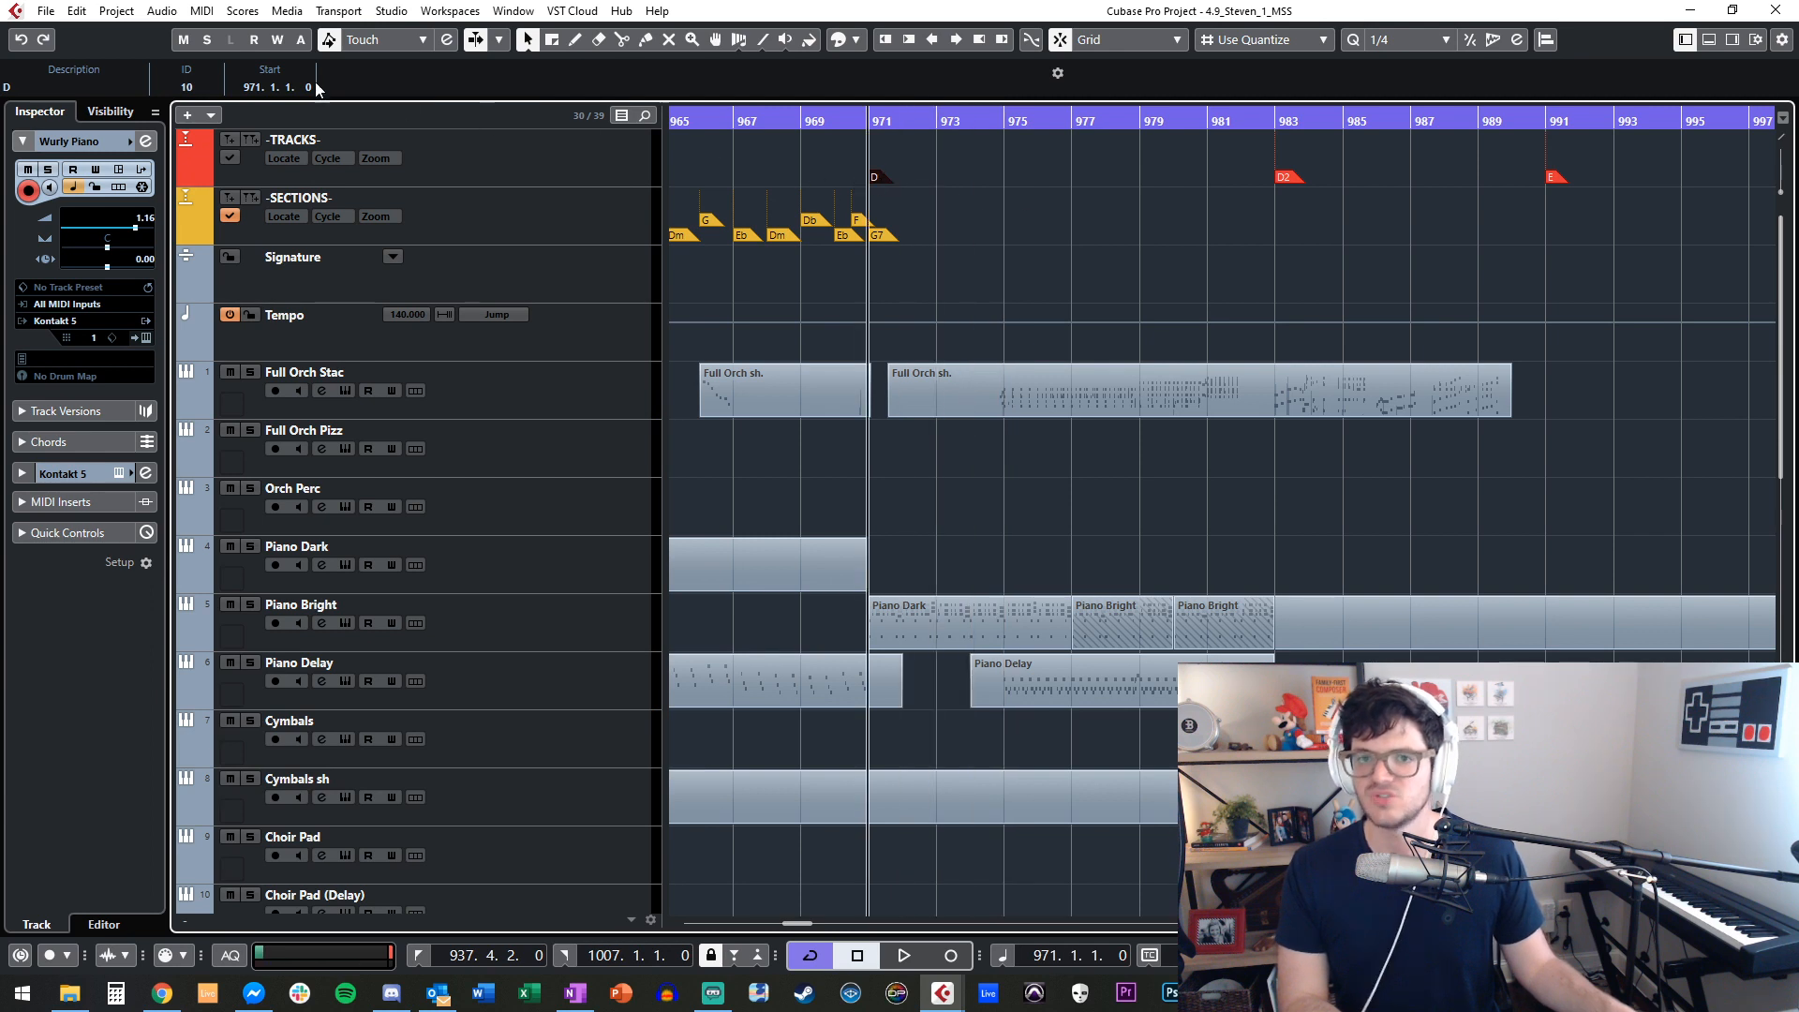
Rename the section marker at bar 971 as D - Intro.
click(140, 93)
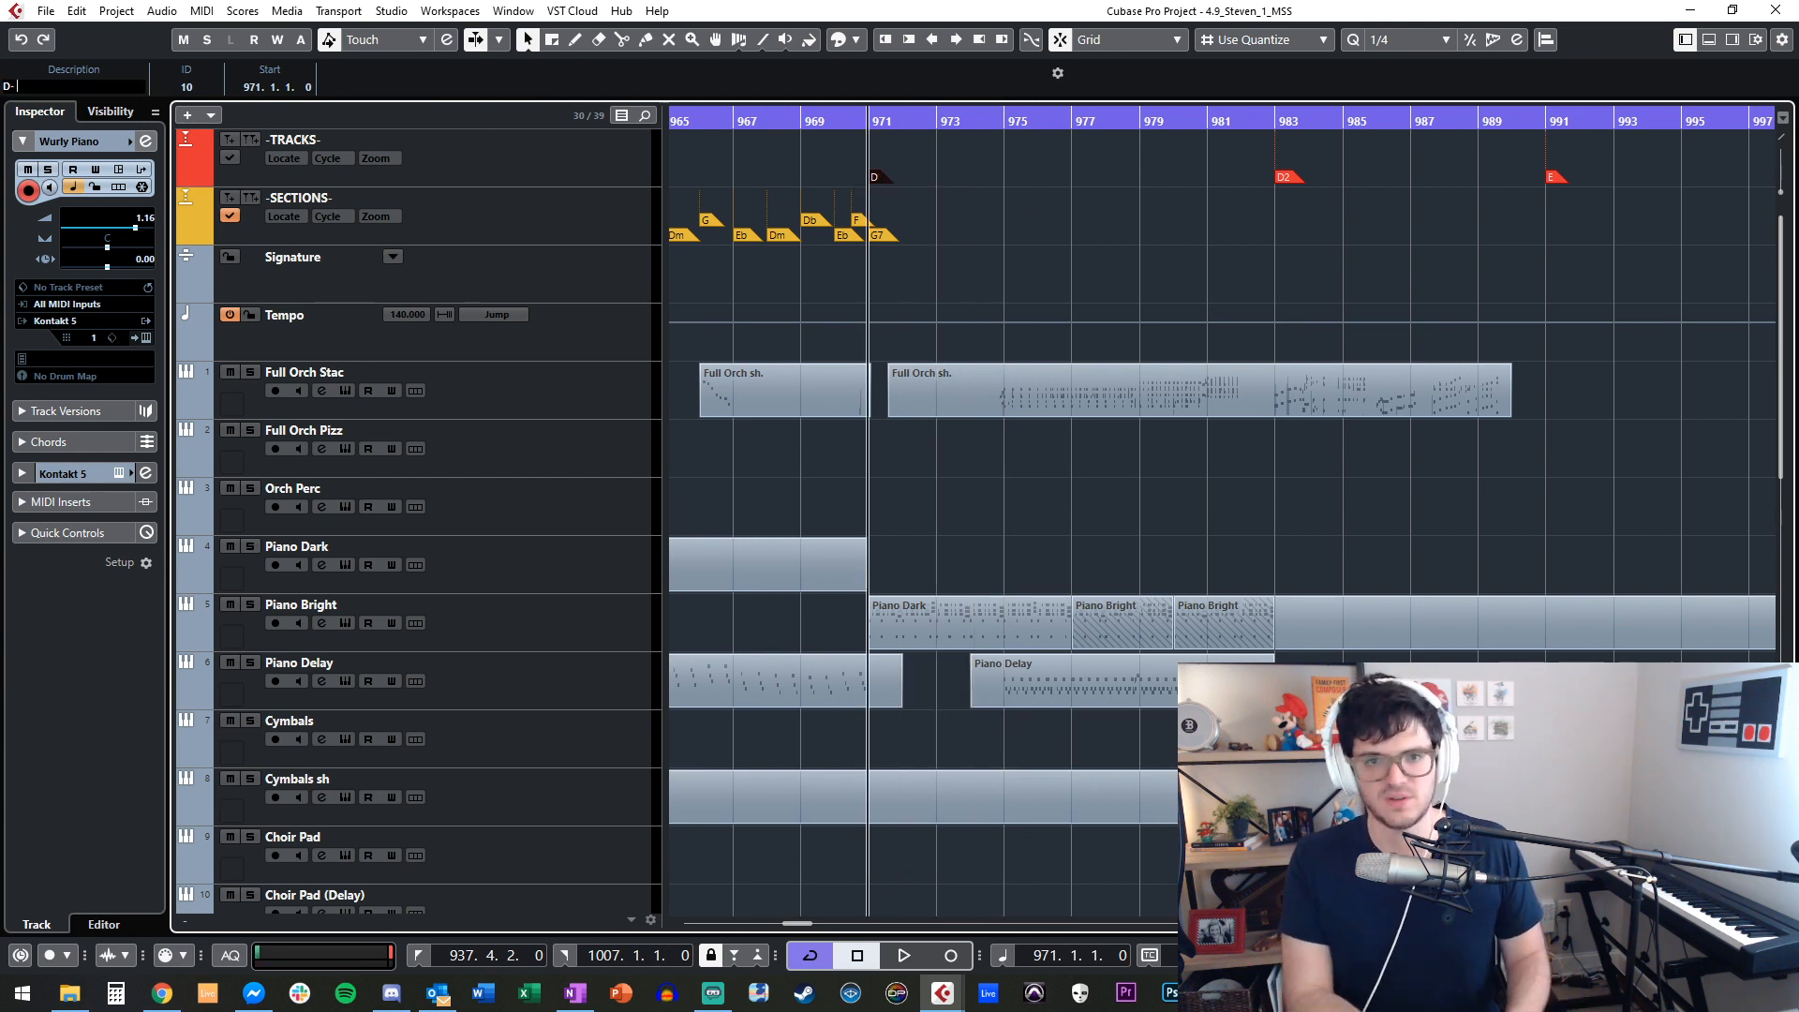
text(- Int)
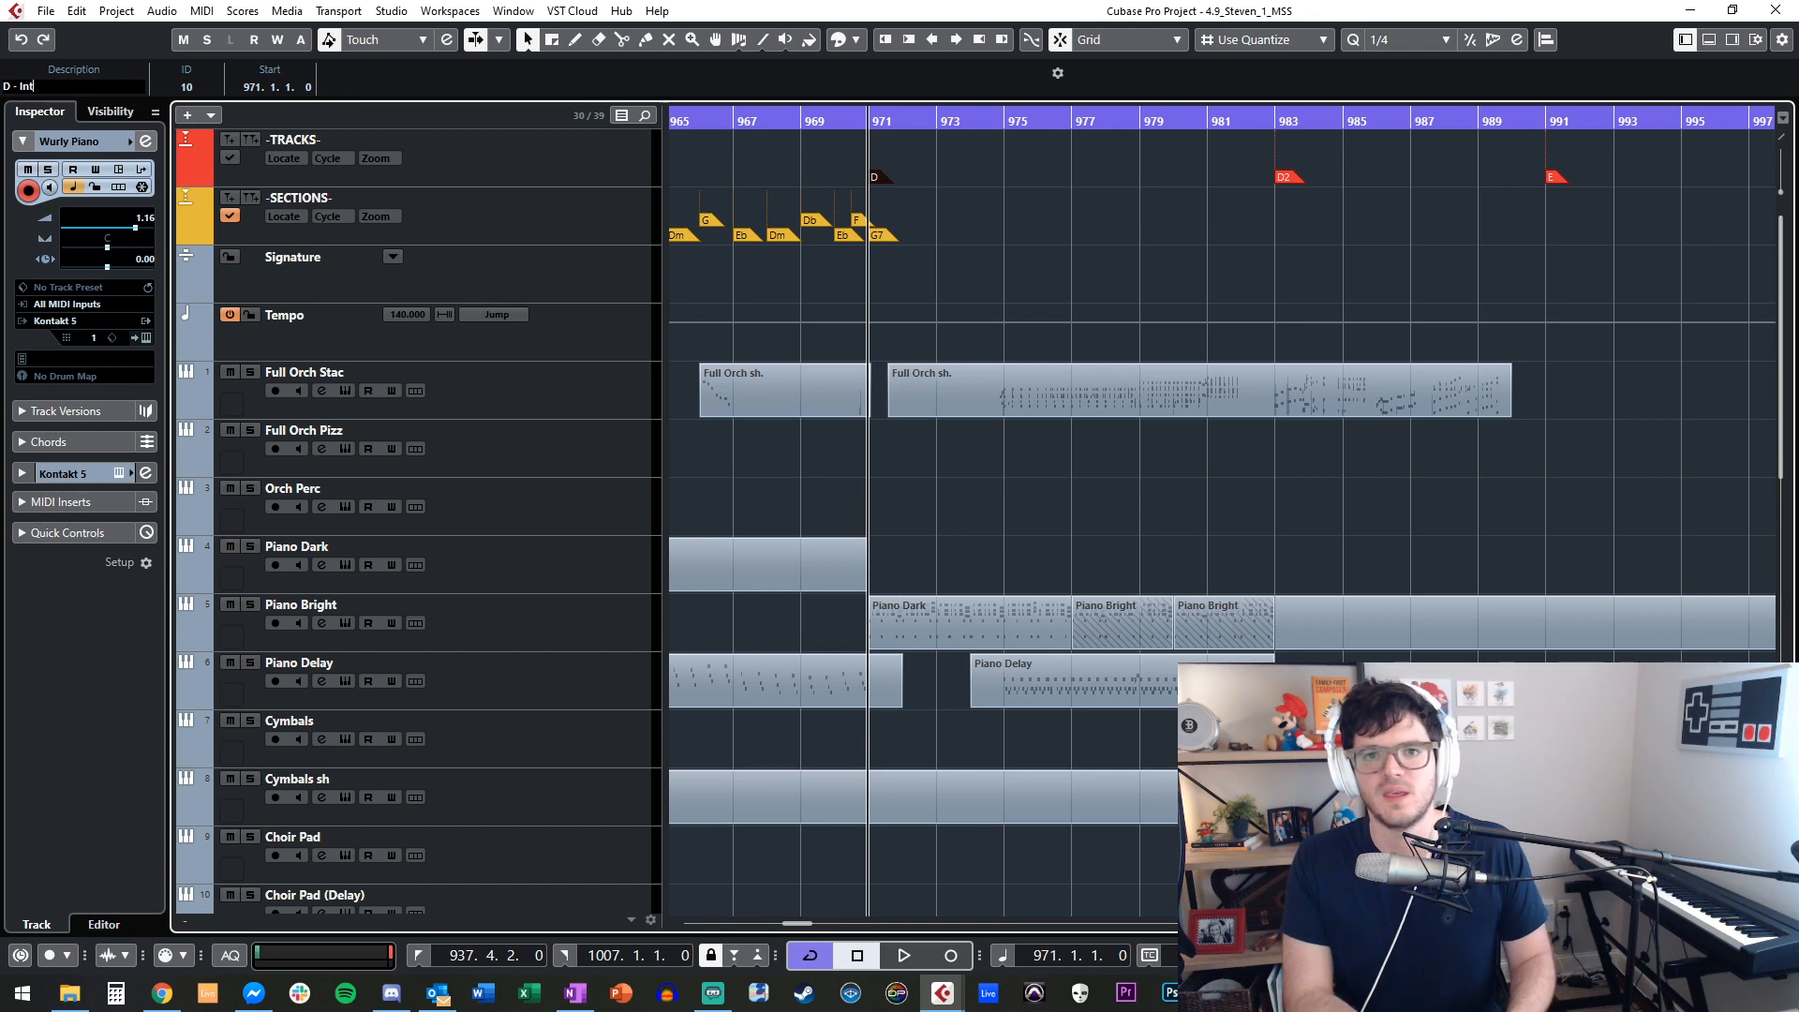
text(ro)
key(Return)
Add a marker named D1 at bar 974 and move it onto the -TRACKS- marker track.
key(KP_Add)
key(KP_Add)
key(KP_Add)
key(Insert)
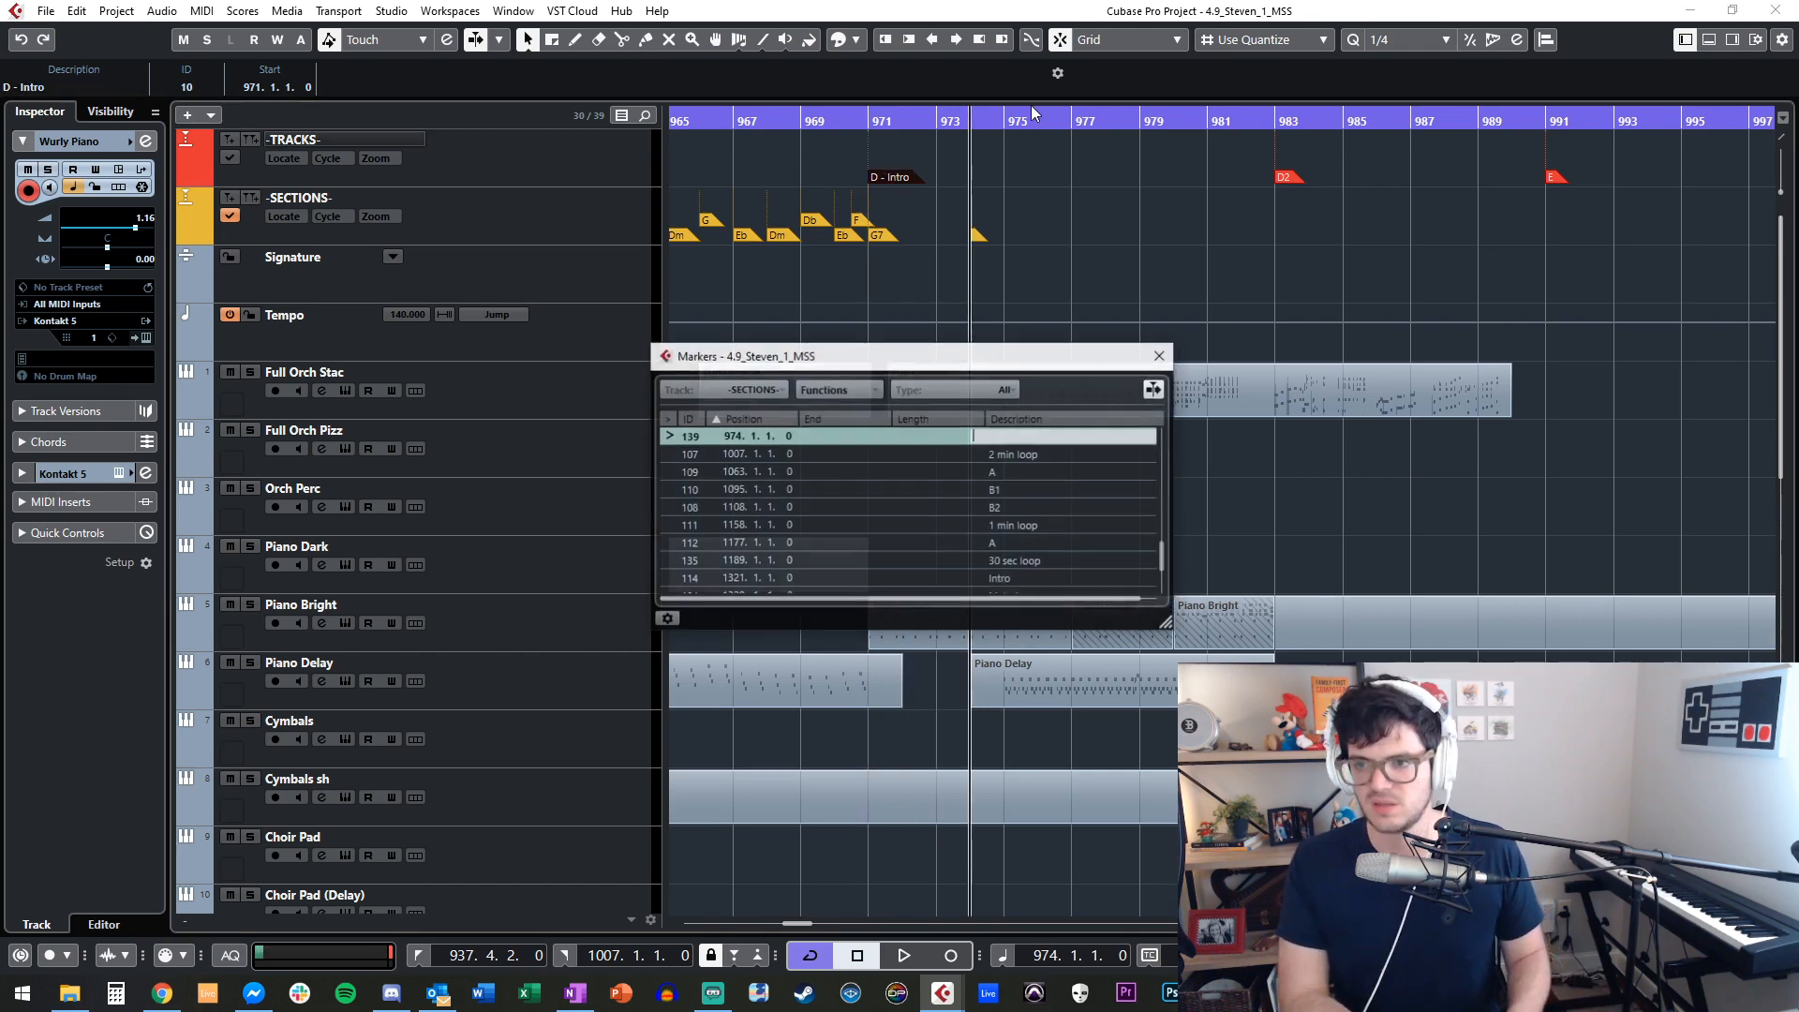
text(D1)
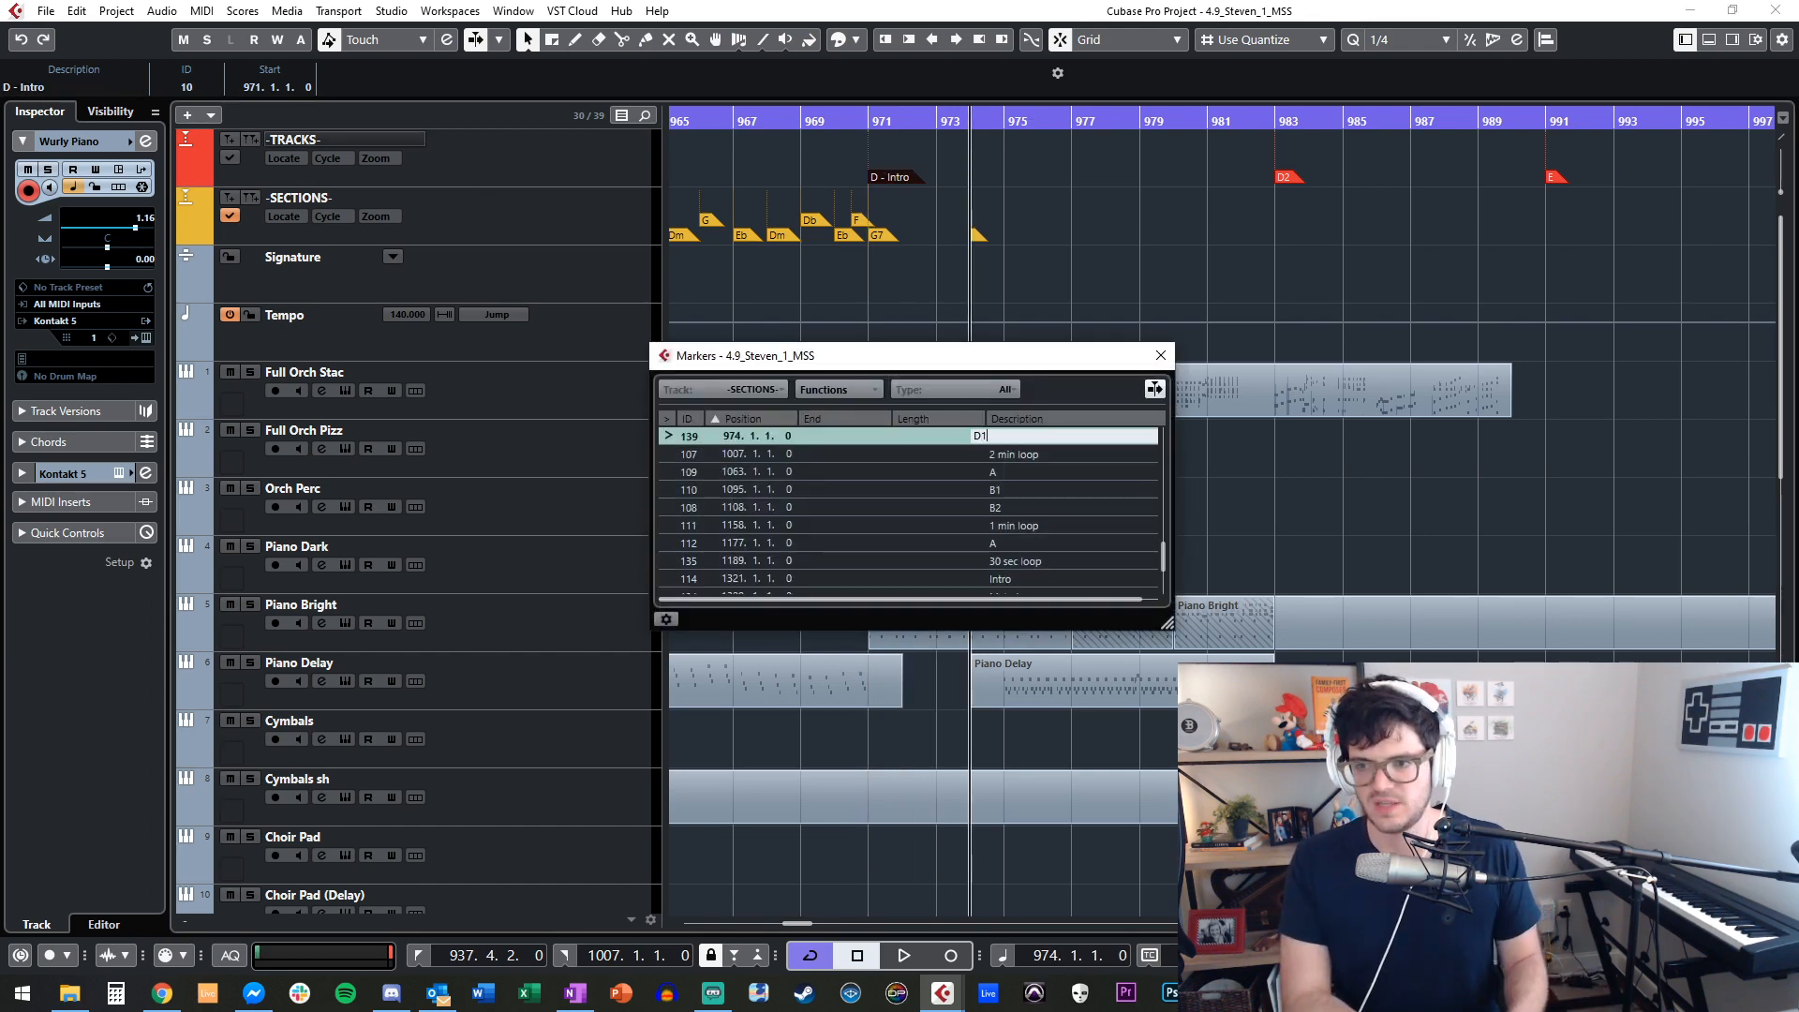
key(Return)
click(1160, 355)
drag(986, 234, 982, 182)
Play section D from bar 971 and move the D1 marker to bar 975.
key(h)
key(h)
key(h)
key(h)
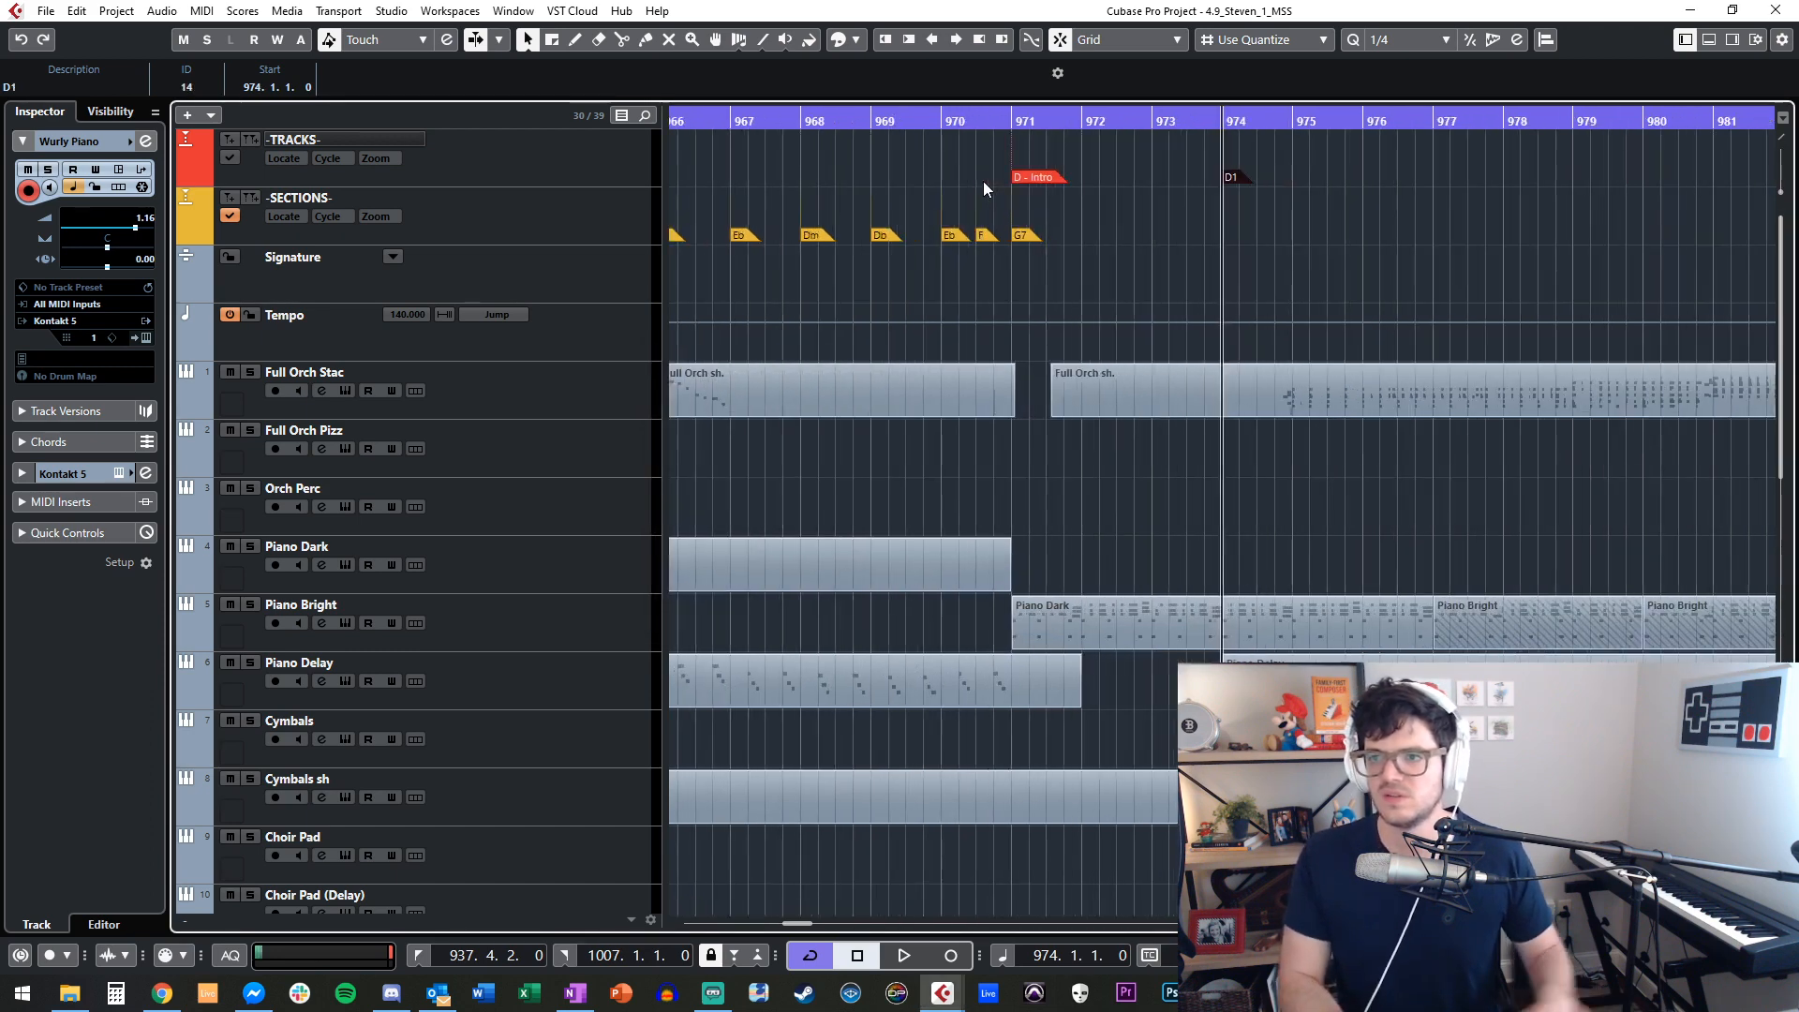
scroll(987, 195, right, 2)
scroll(907, 169, left, 2)
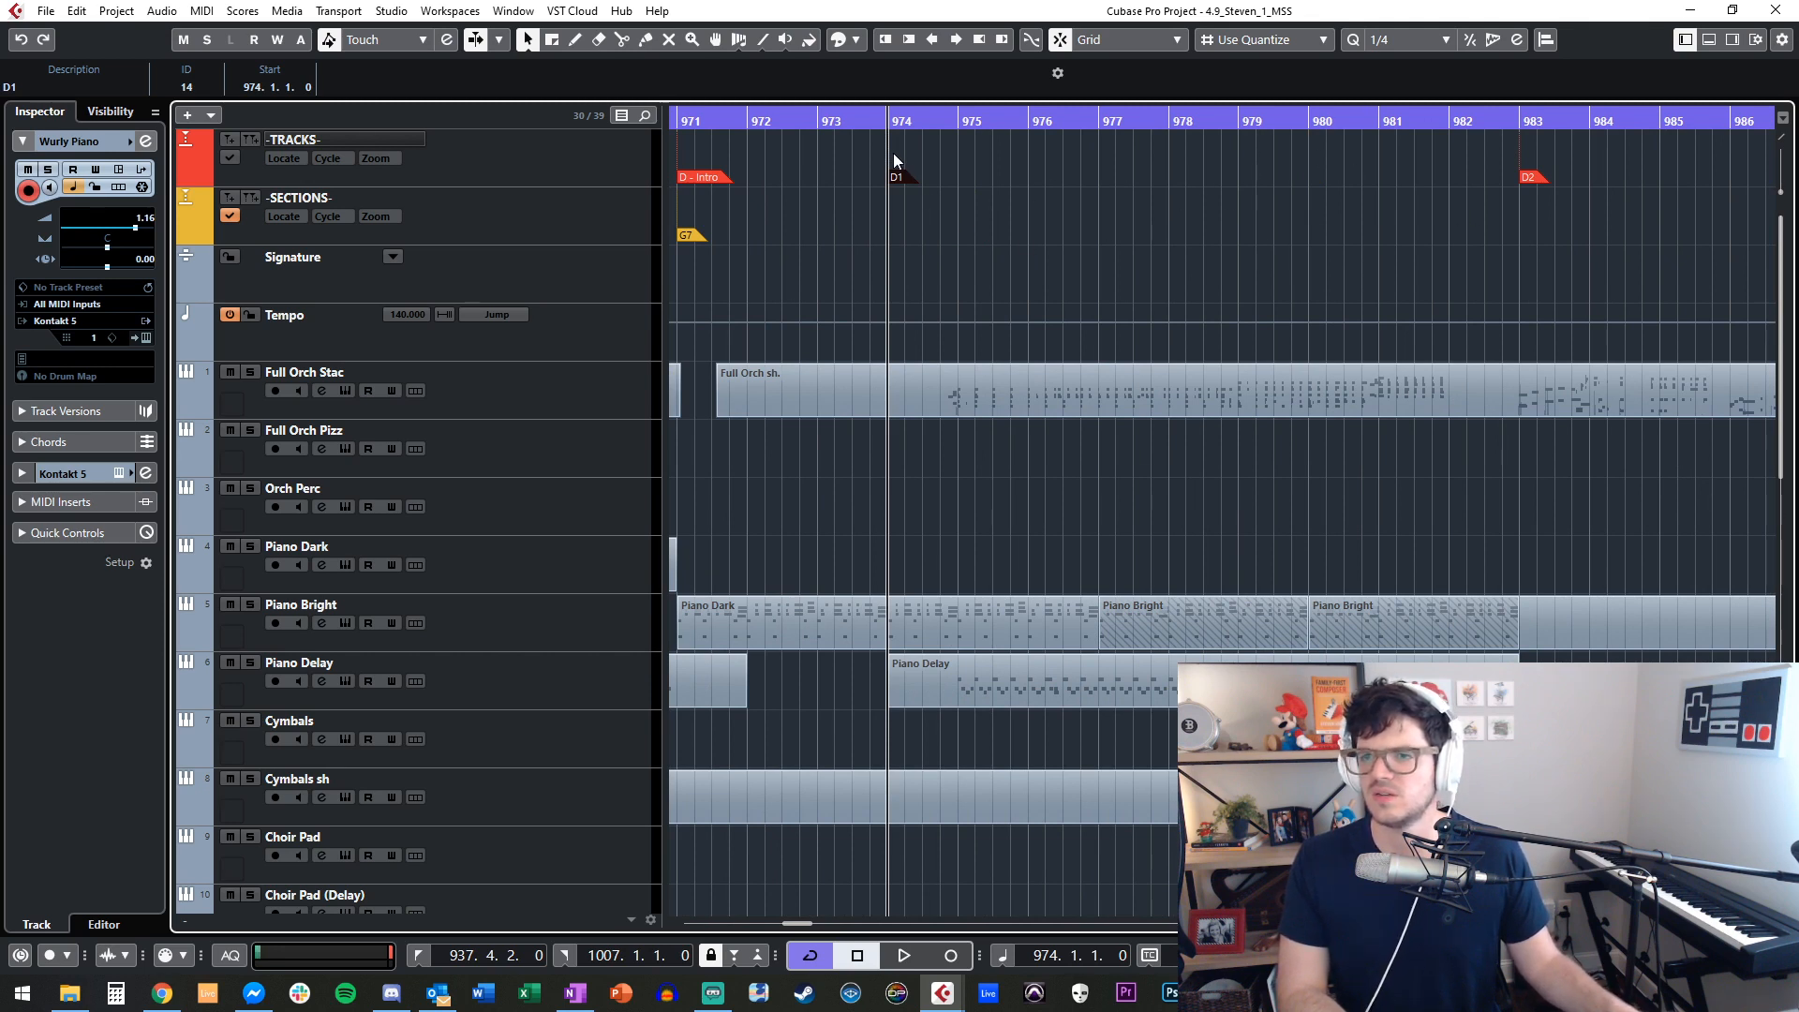
key(KP_Subtract)
key(KP_Subtract)
key(KP_Subtract)
key(space)
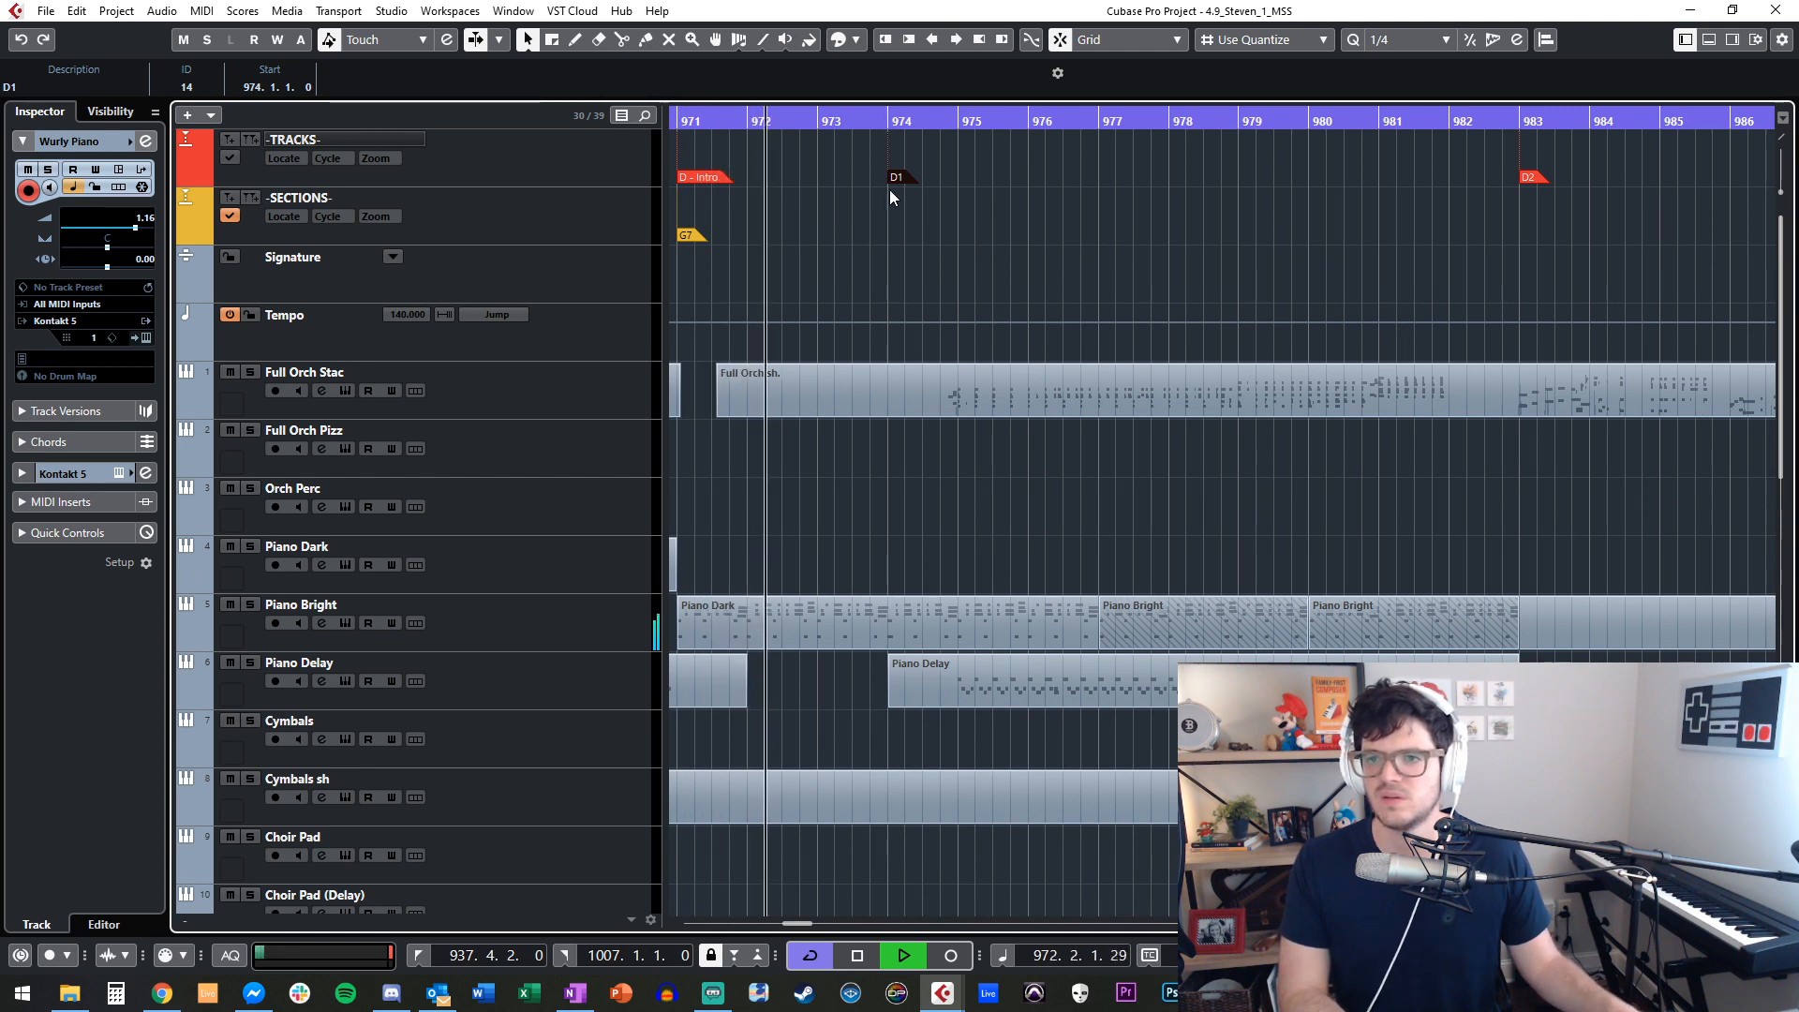
drag(896, 180, 975, 178)
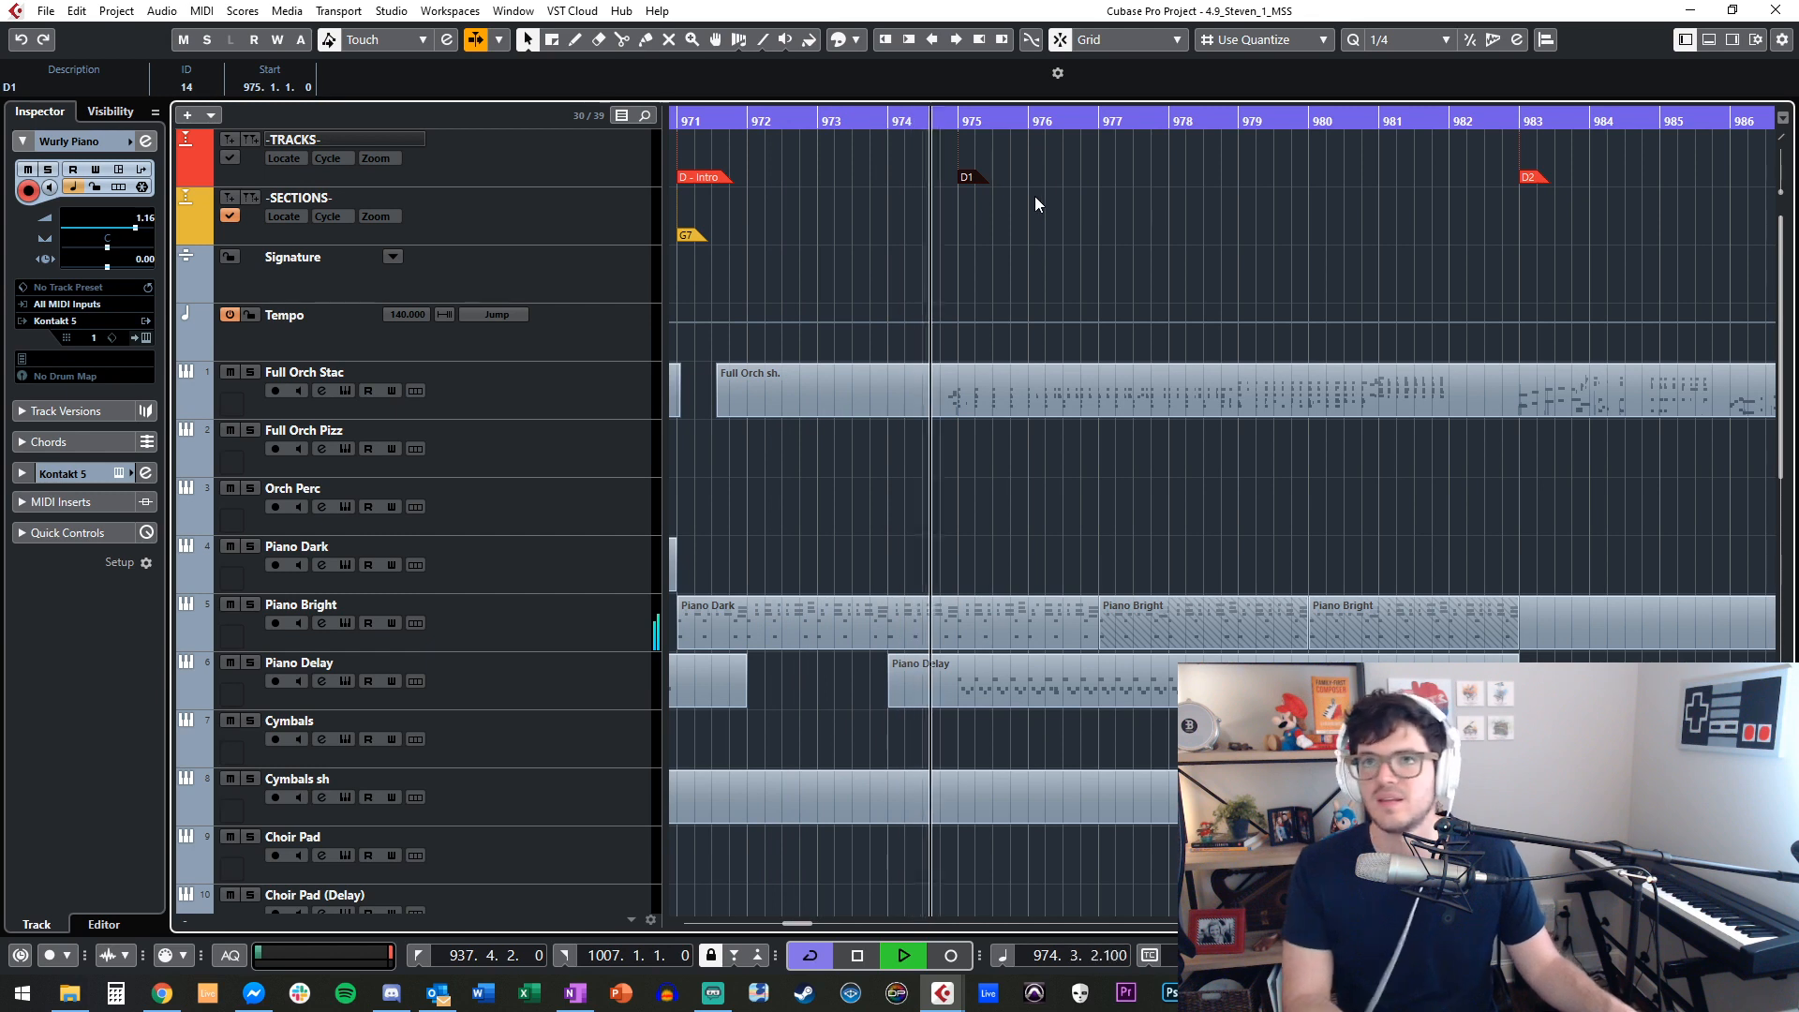
key(space)
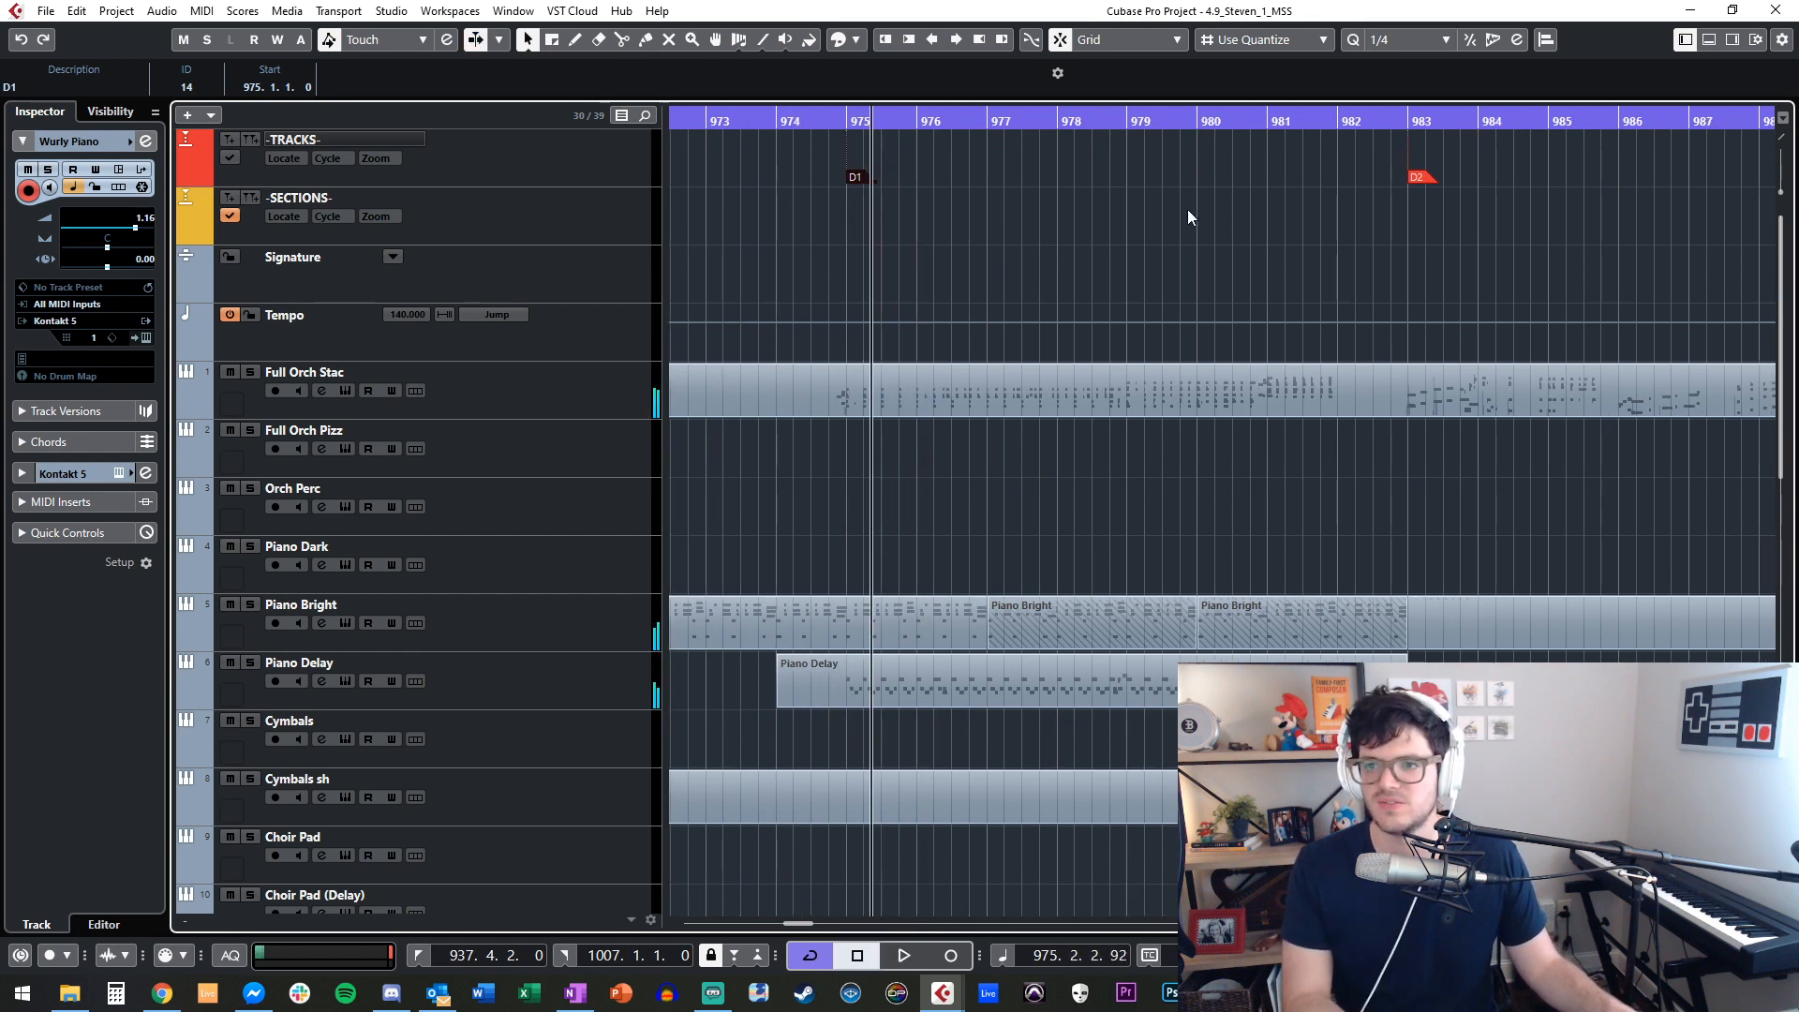
Look over the section markers beyond D2 and return the playhead to bar 971, the D - Intro marker.
scroll(1071, 211, right, 10)
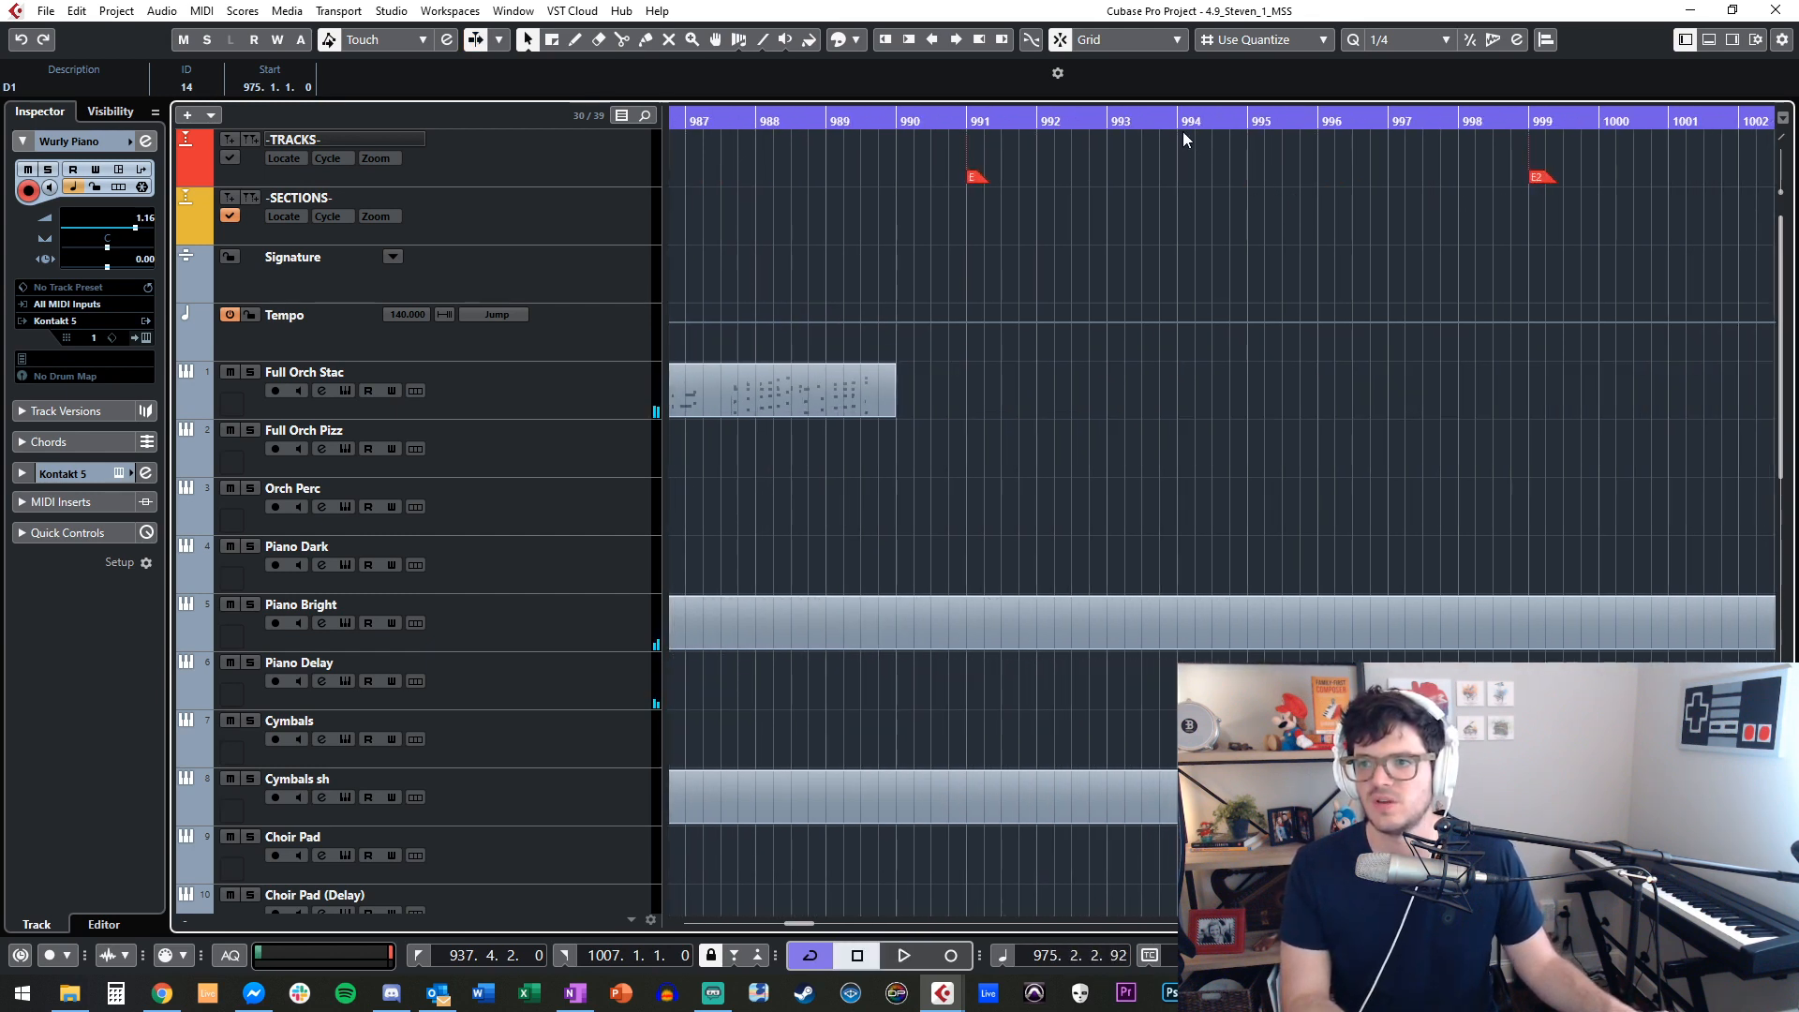
scroll(1263, 207, right, 4)
scroll(1100, 138, left, 20)
click(1467, 250)
key(KP_Add)
key(KP_Subtract)
key(KP_Subtract)
key(KP_Subtract)
key(KP_Subtract)
key(KP_Subtract)
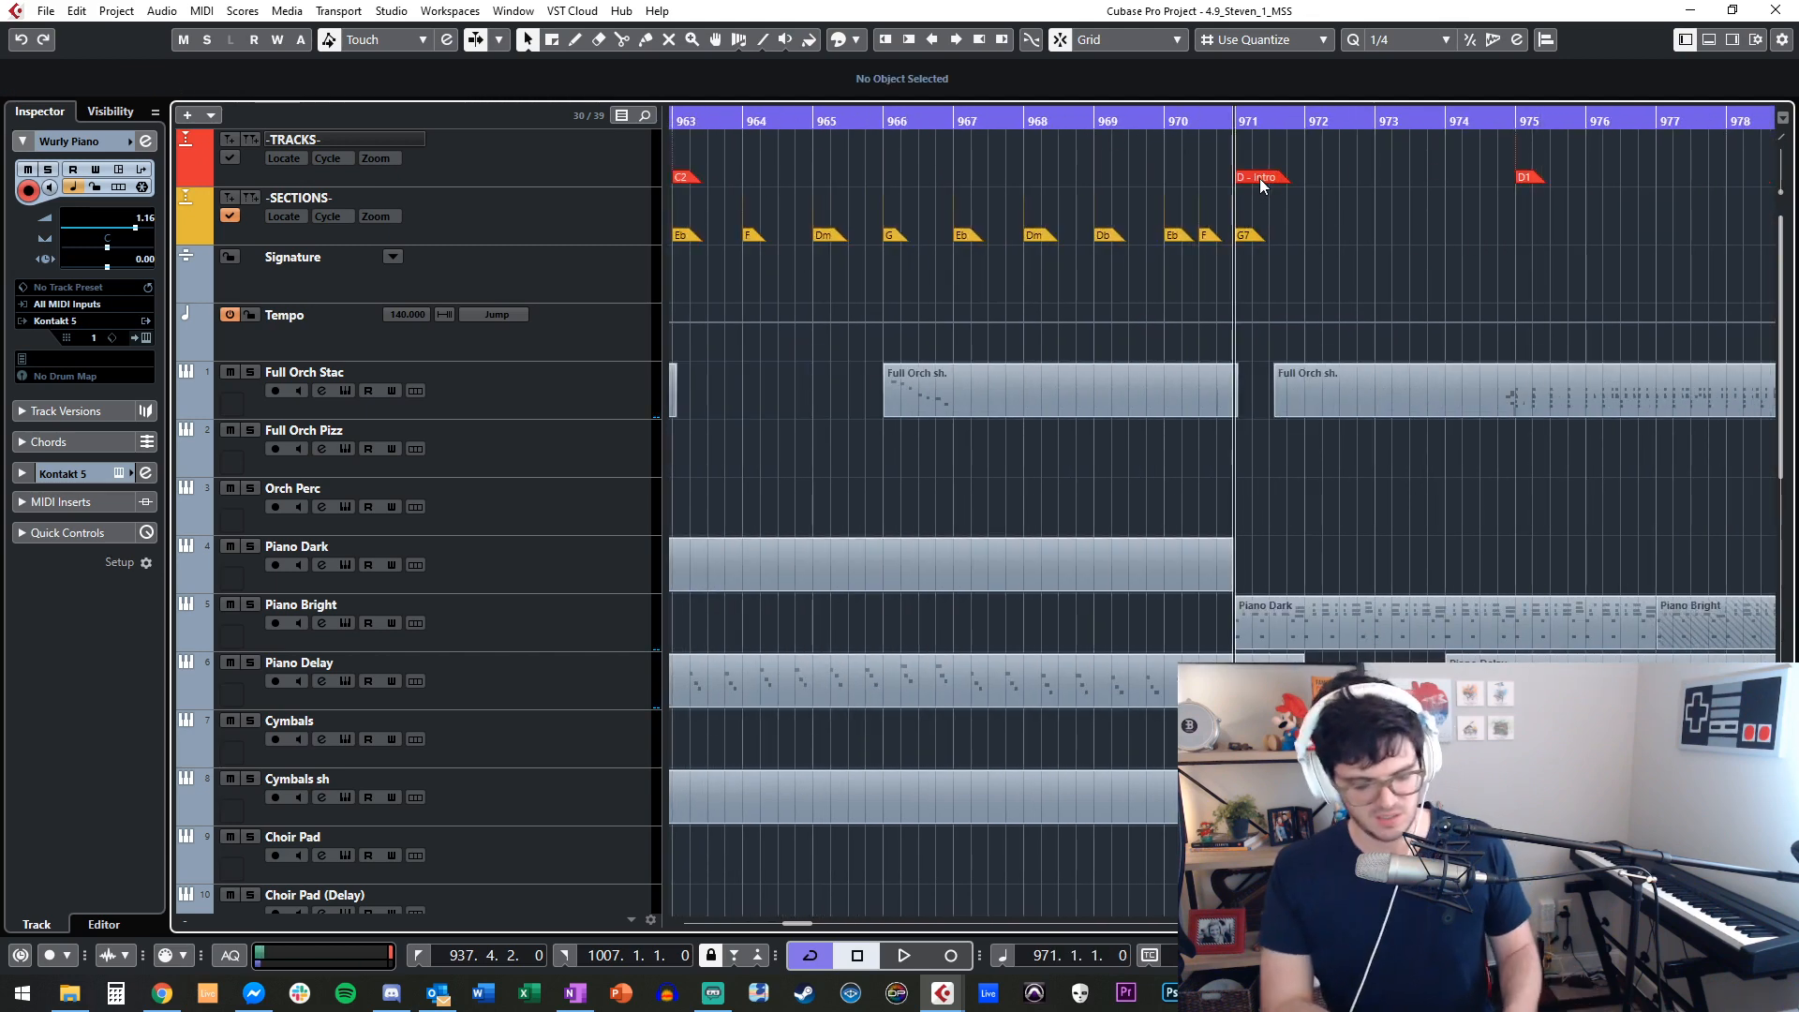
Mute the Full Orch Stac event that begins in bar 971 and switch back to the selection tool.
key(h)
scroll(1364, 463, right, 4)
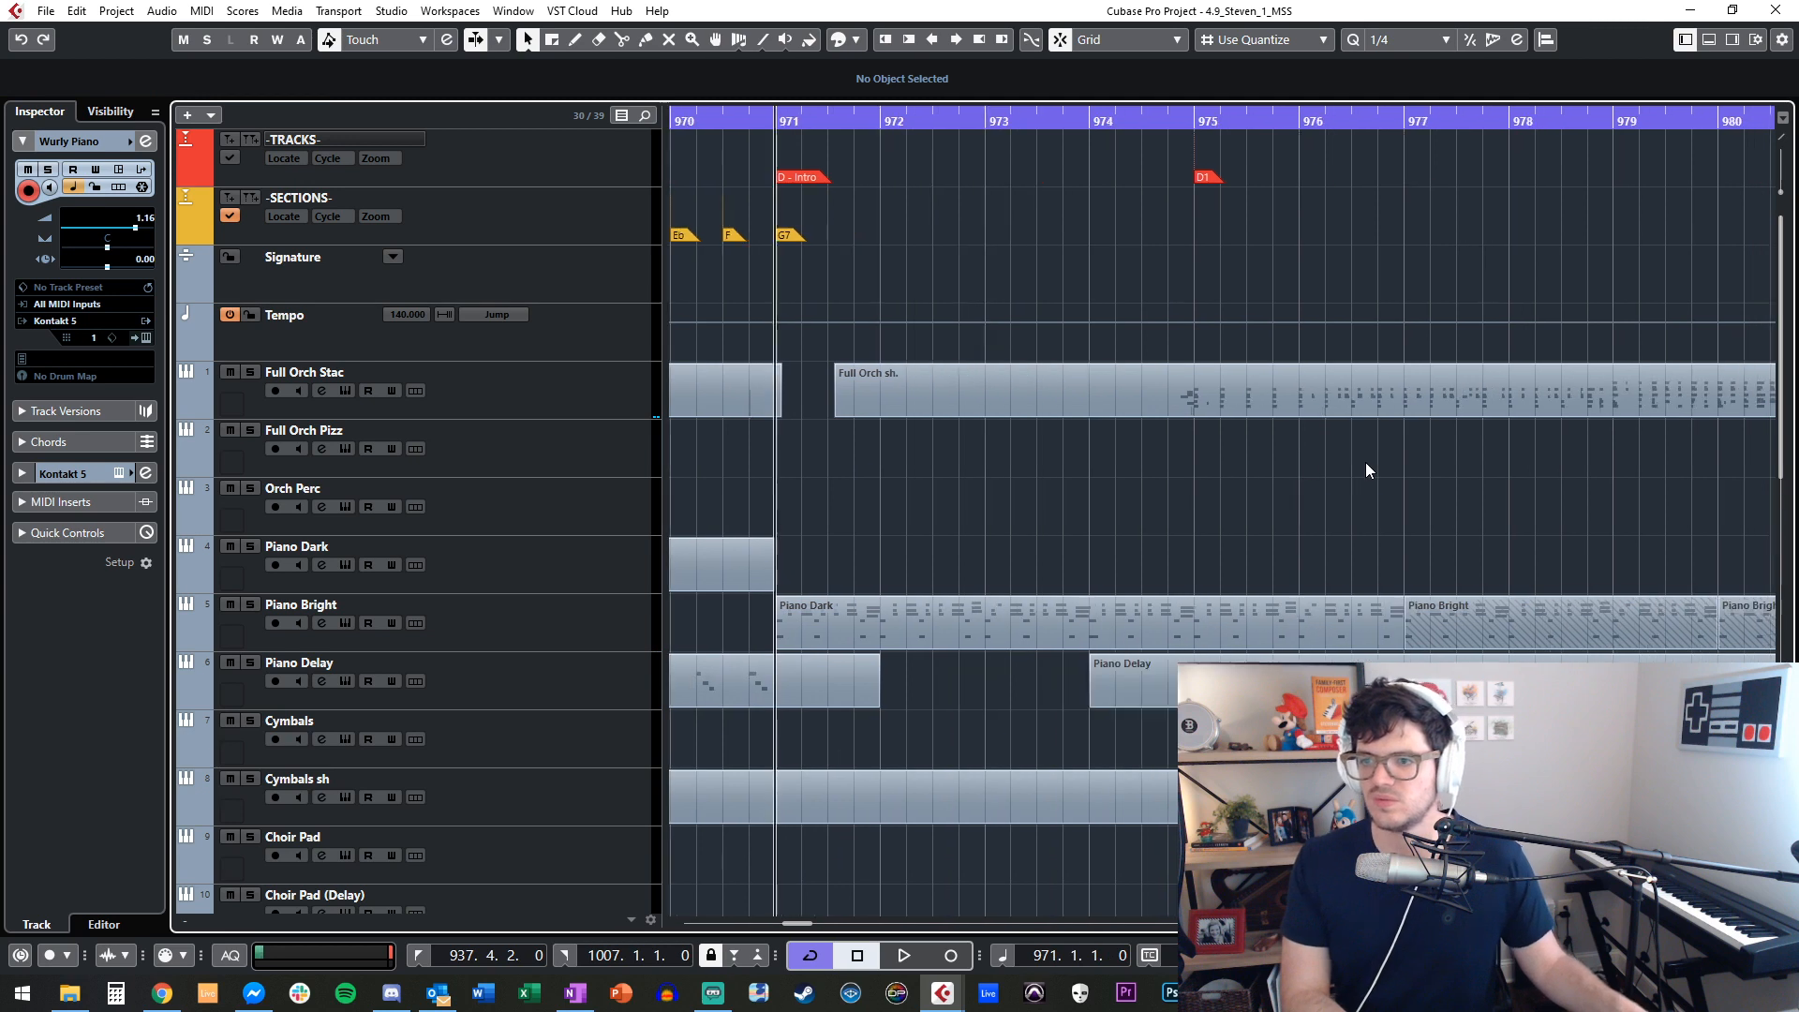
scroll(1364, 463, left, 1)
click(1189, 401)
right_click(1189, 401)
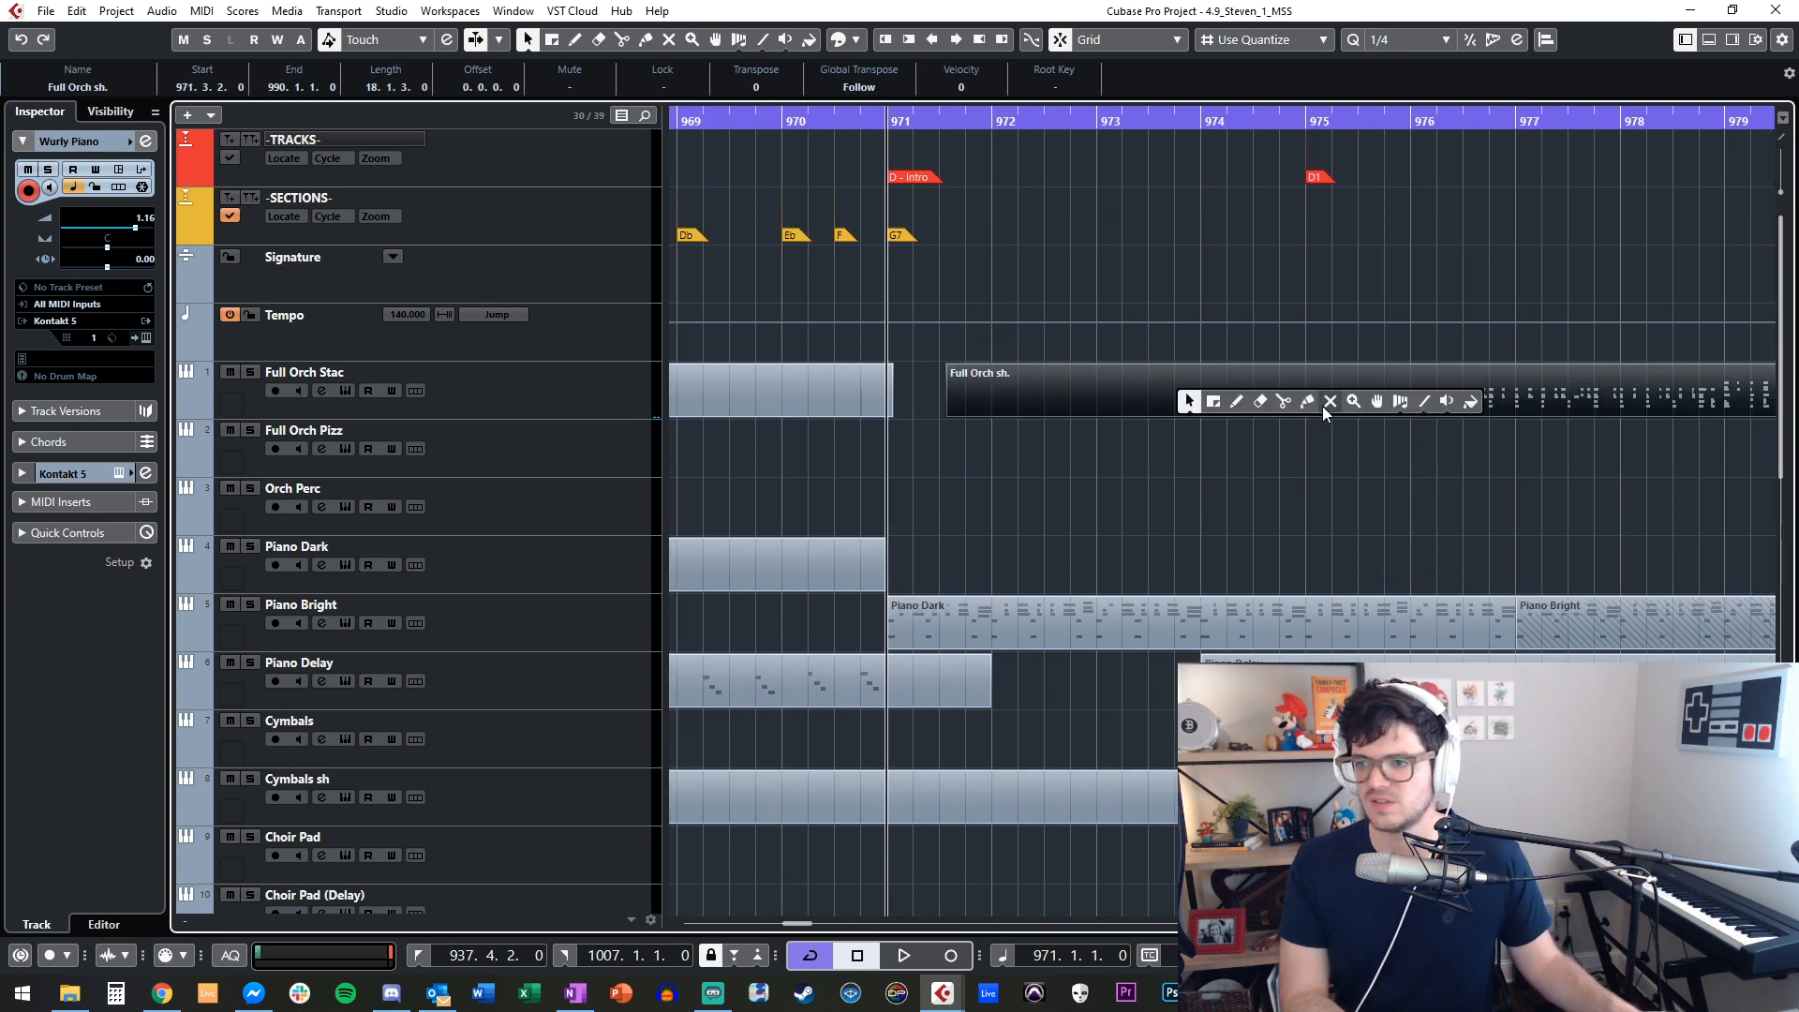
click(1322, 403)
click(1177, 392)
right_click(1176, 391)
click(1240, 392)
click(1151, 474)
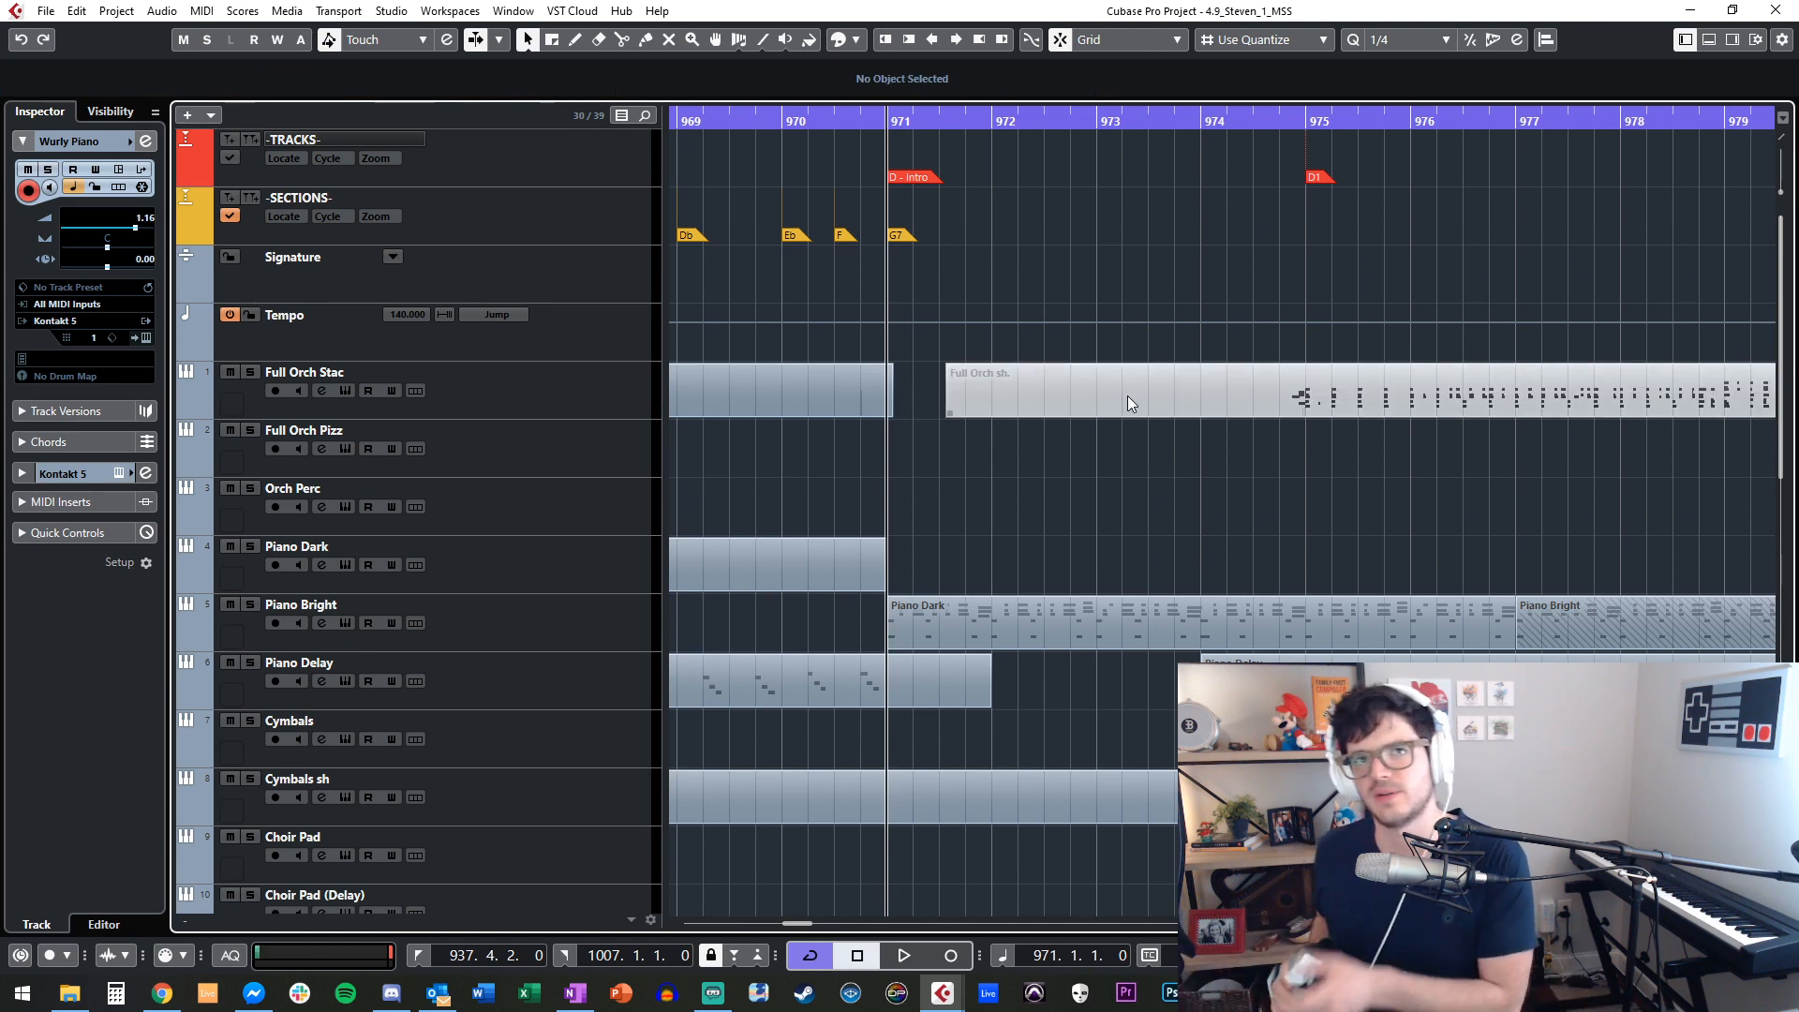
Play from bar 970 into the D - Intro section, stopping in bar 971.
key(KP_Add)
key(KP_Subtract)
key(KP_Subtract)
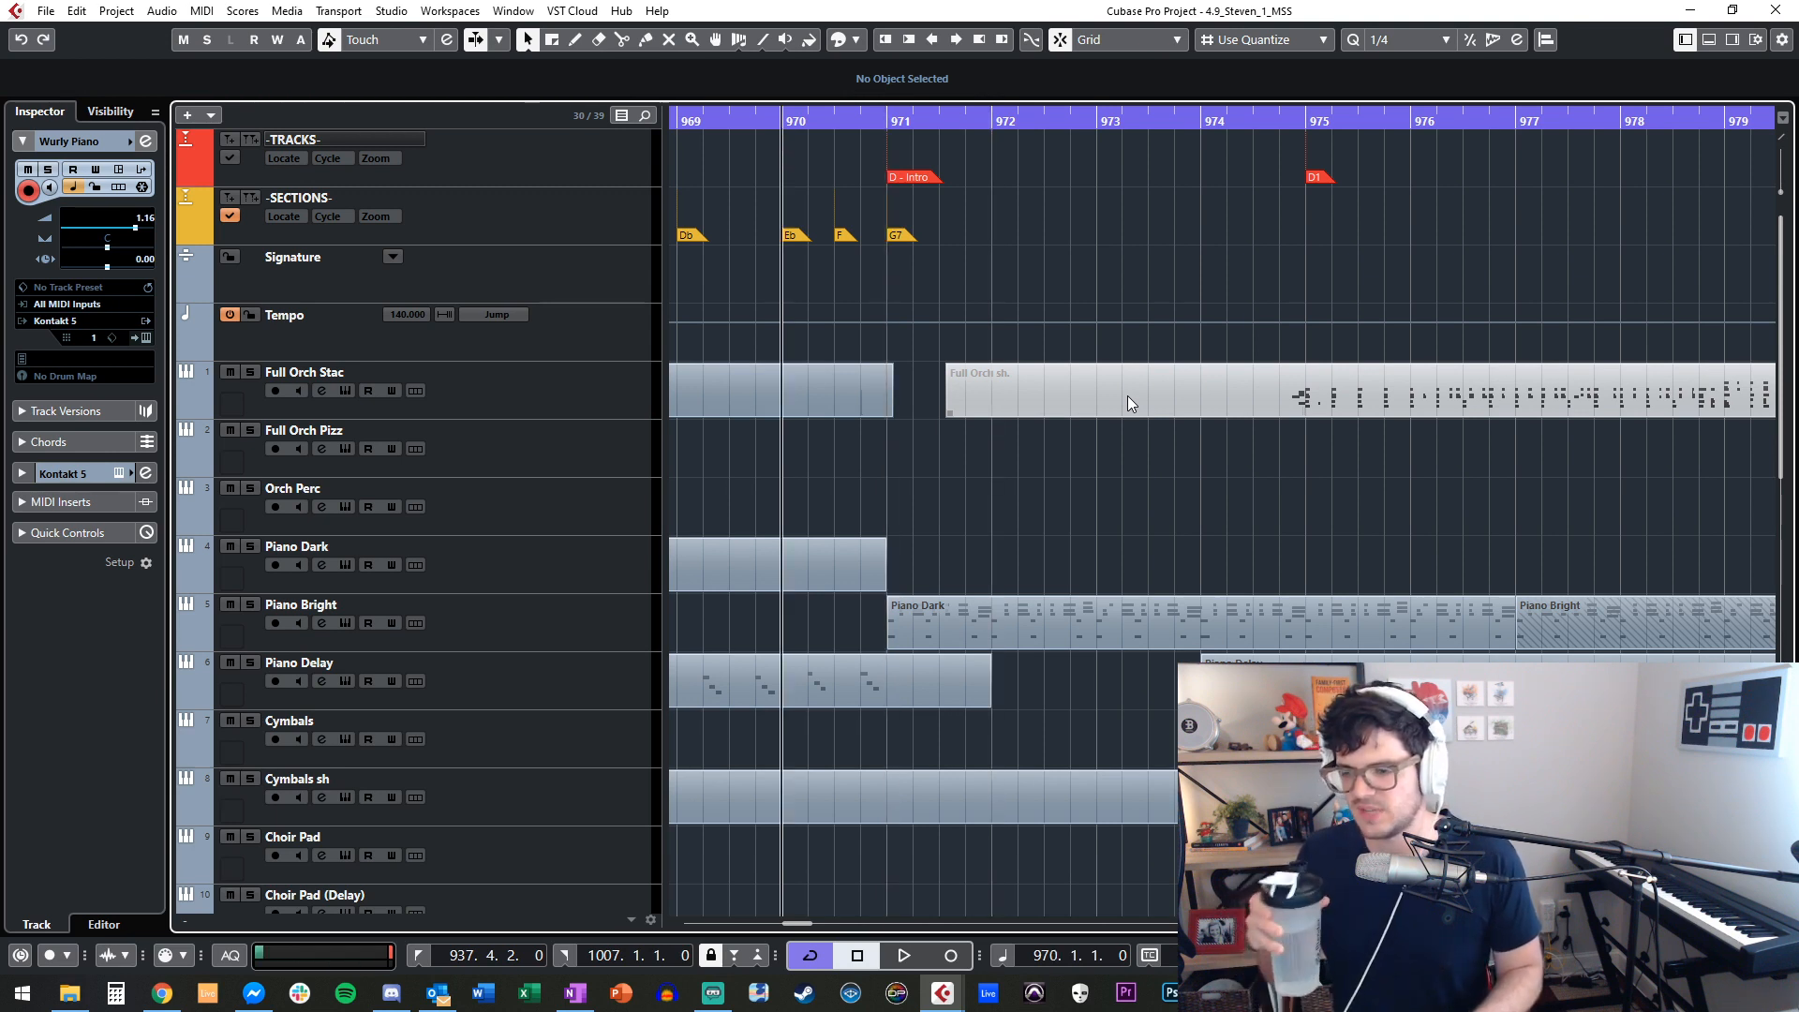
key(KP_Add)
key(KP_Subtract)
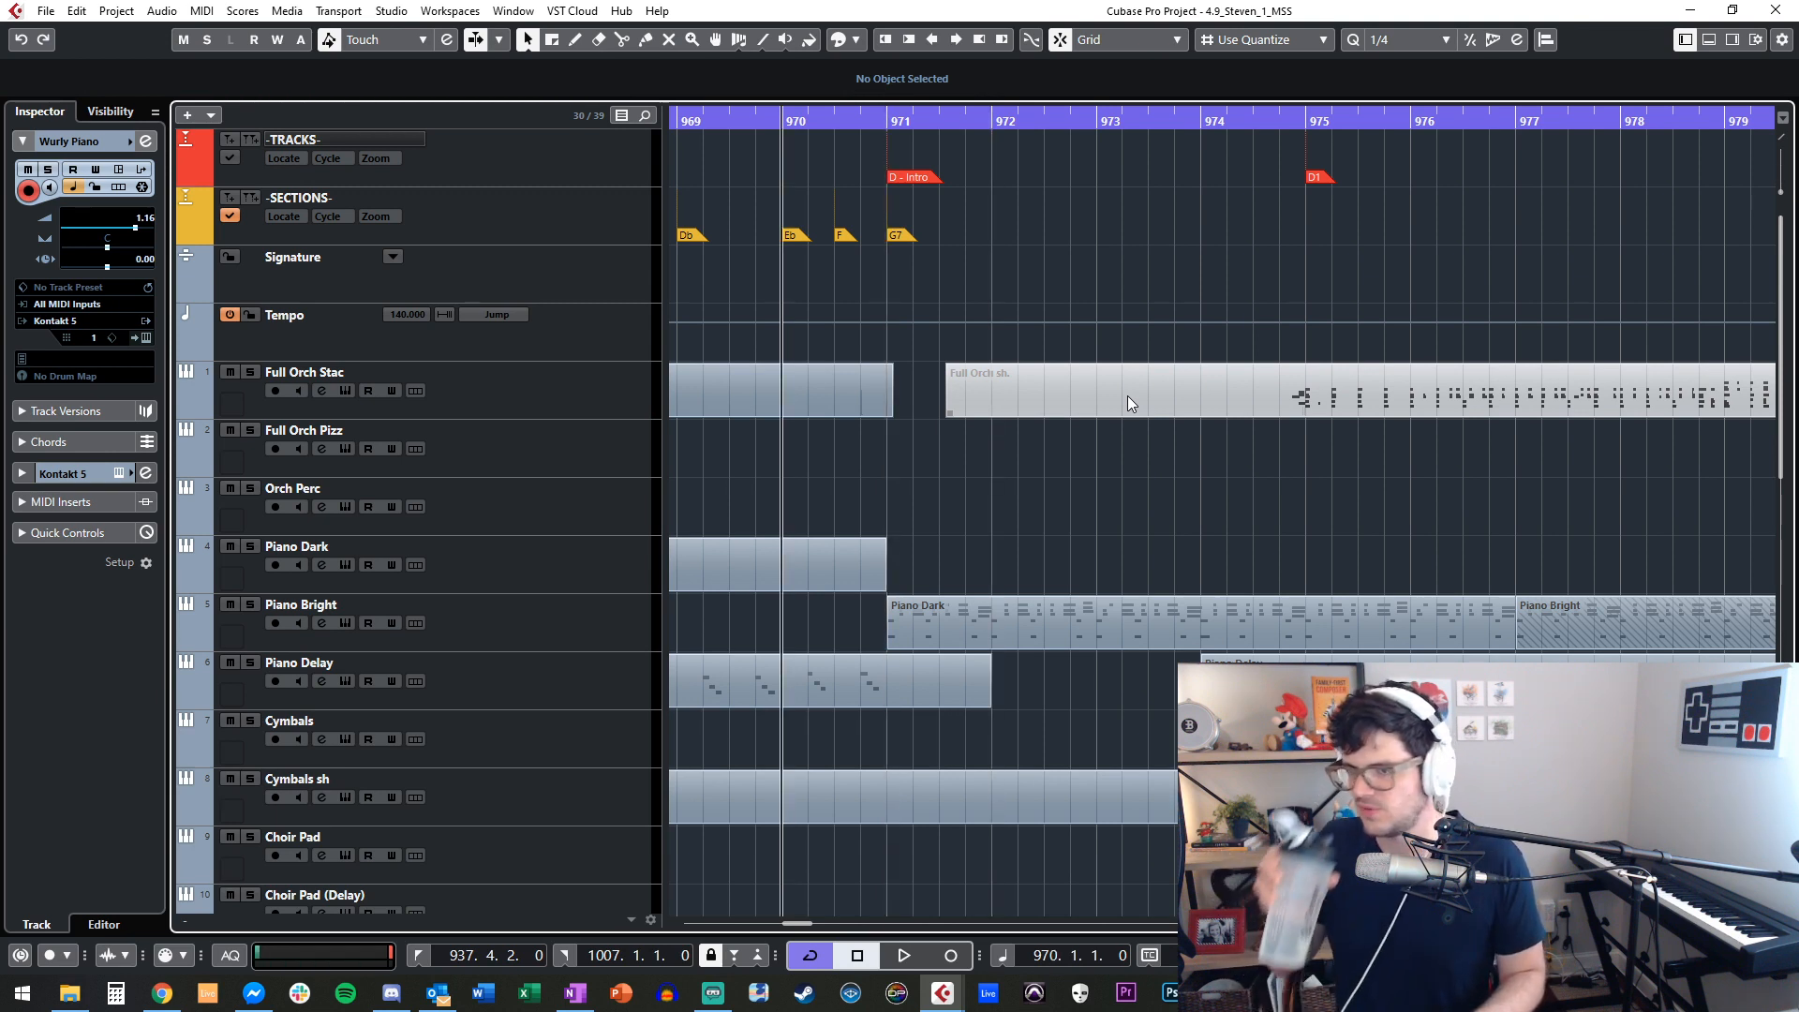
key(space)
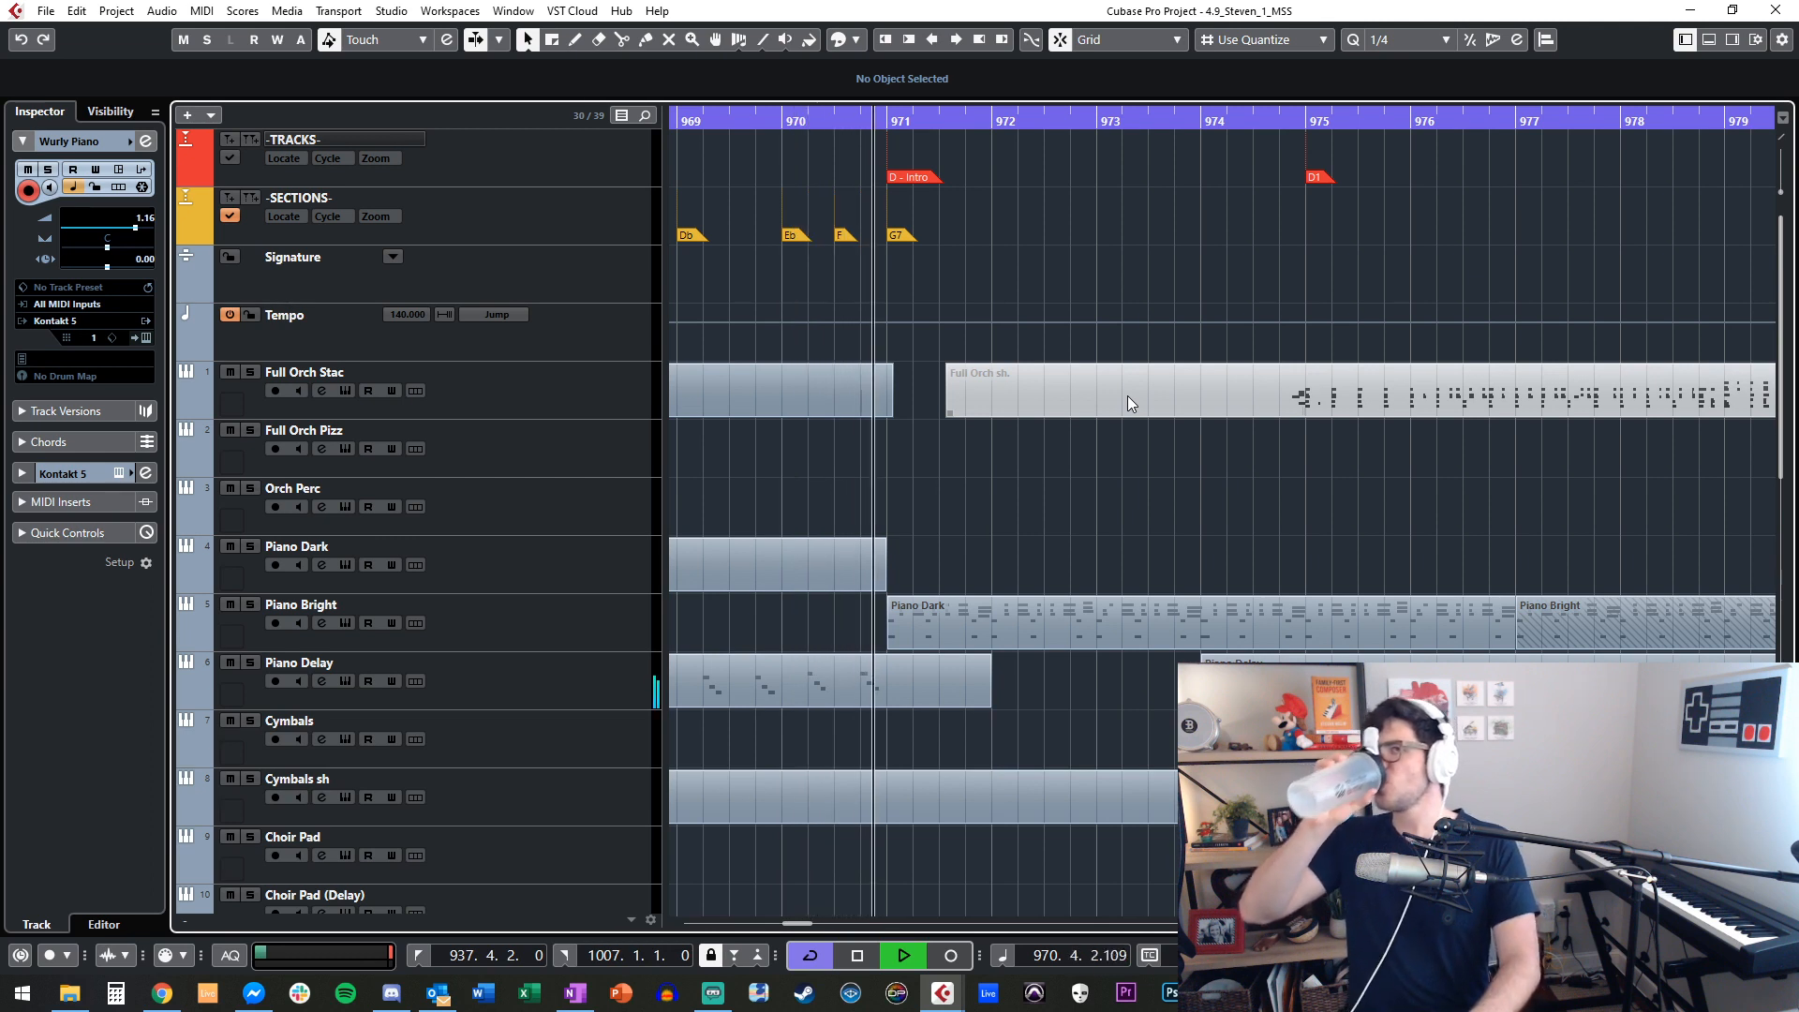
key(space)
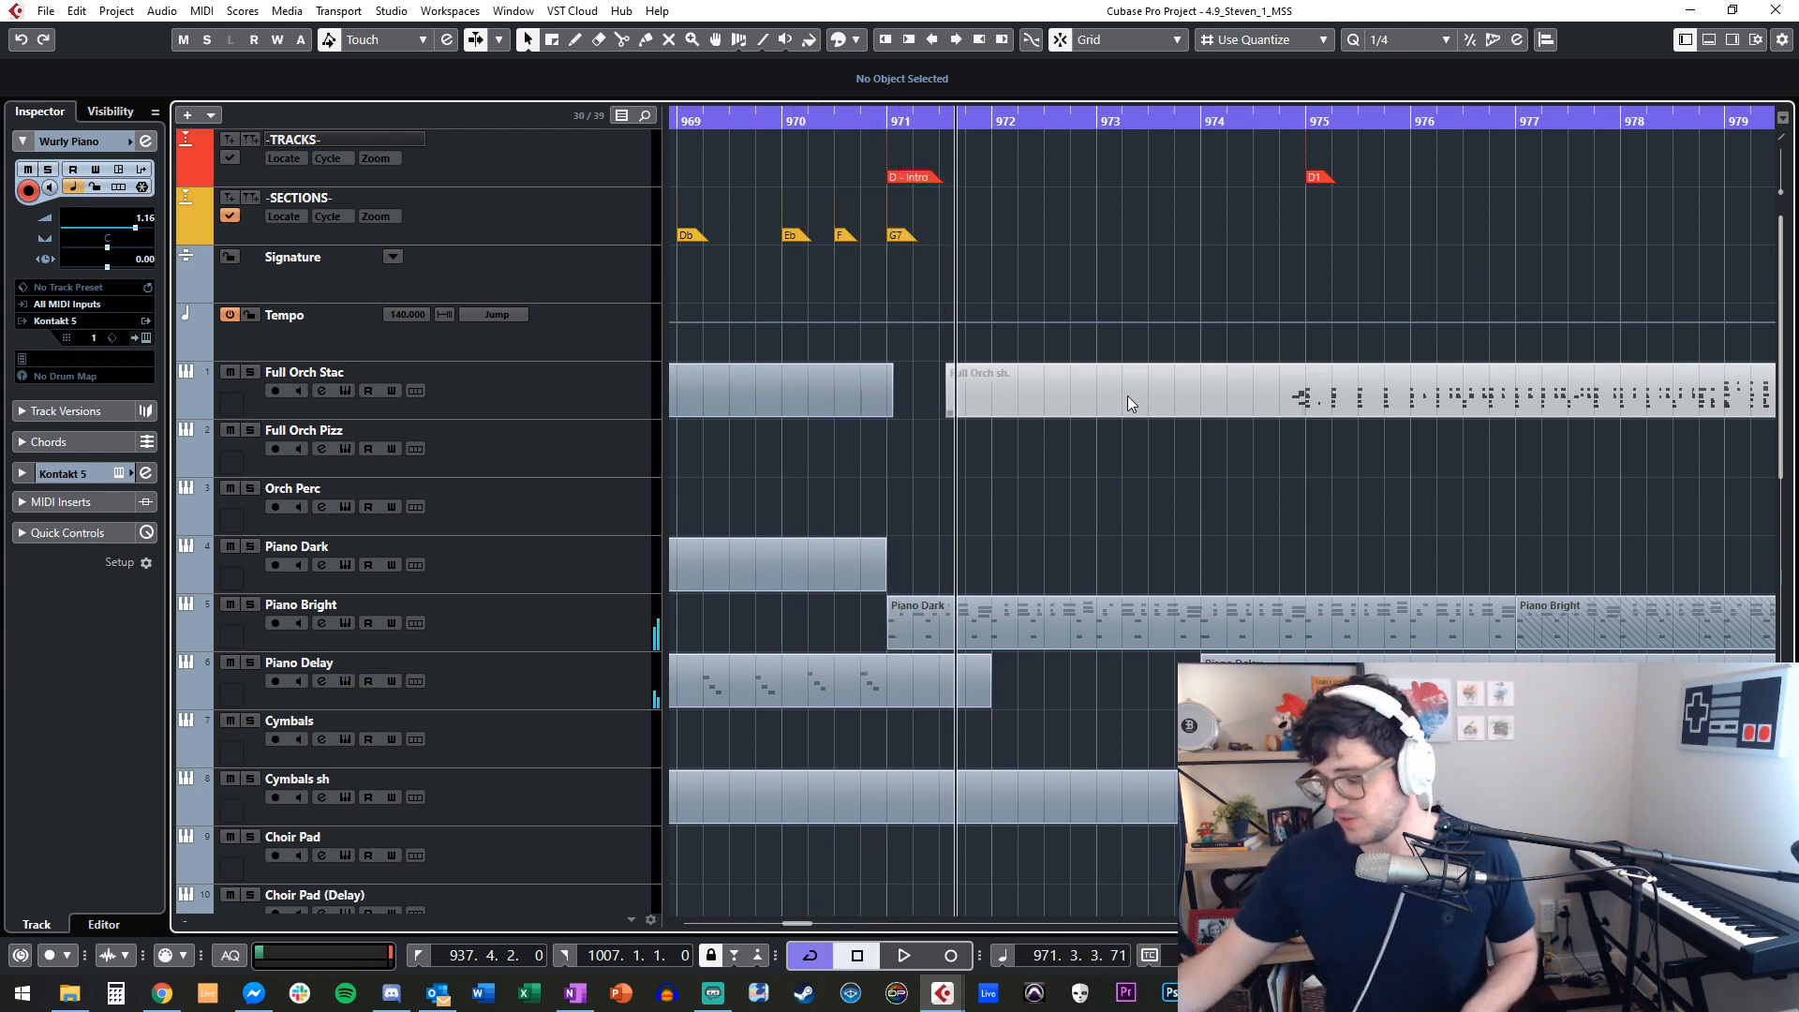
Play from bar 970 through the D - Intro into section D1 while checking which tracks have parts there.
key(KP_Add)
key(KP_Subtract)
key(KP_Add)
key(KP_Add)
key(KP_Subtract)
key(KP_Subtract)
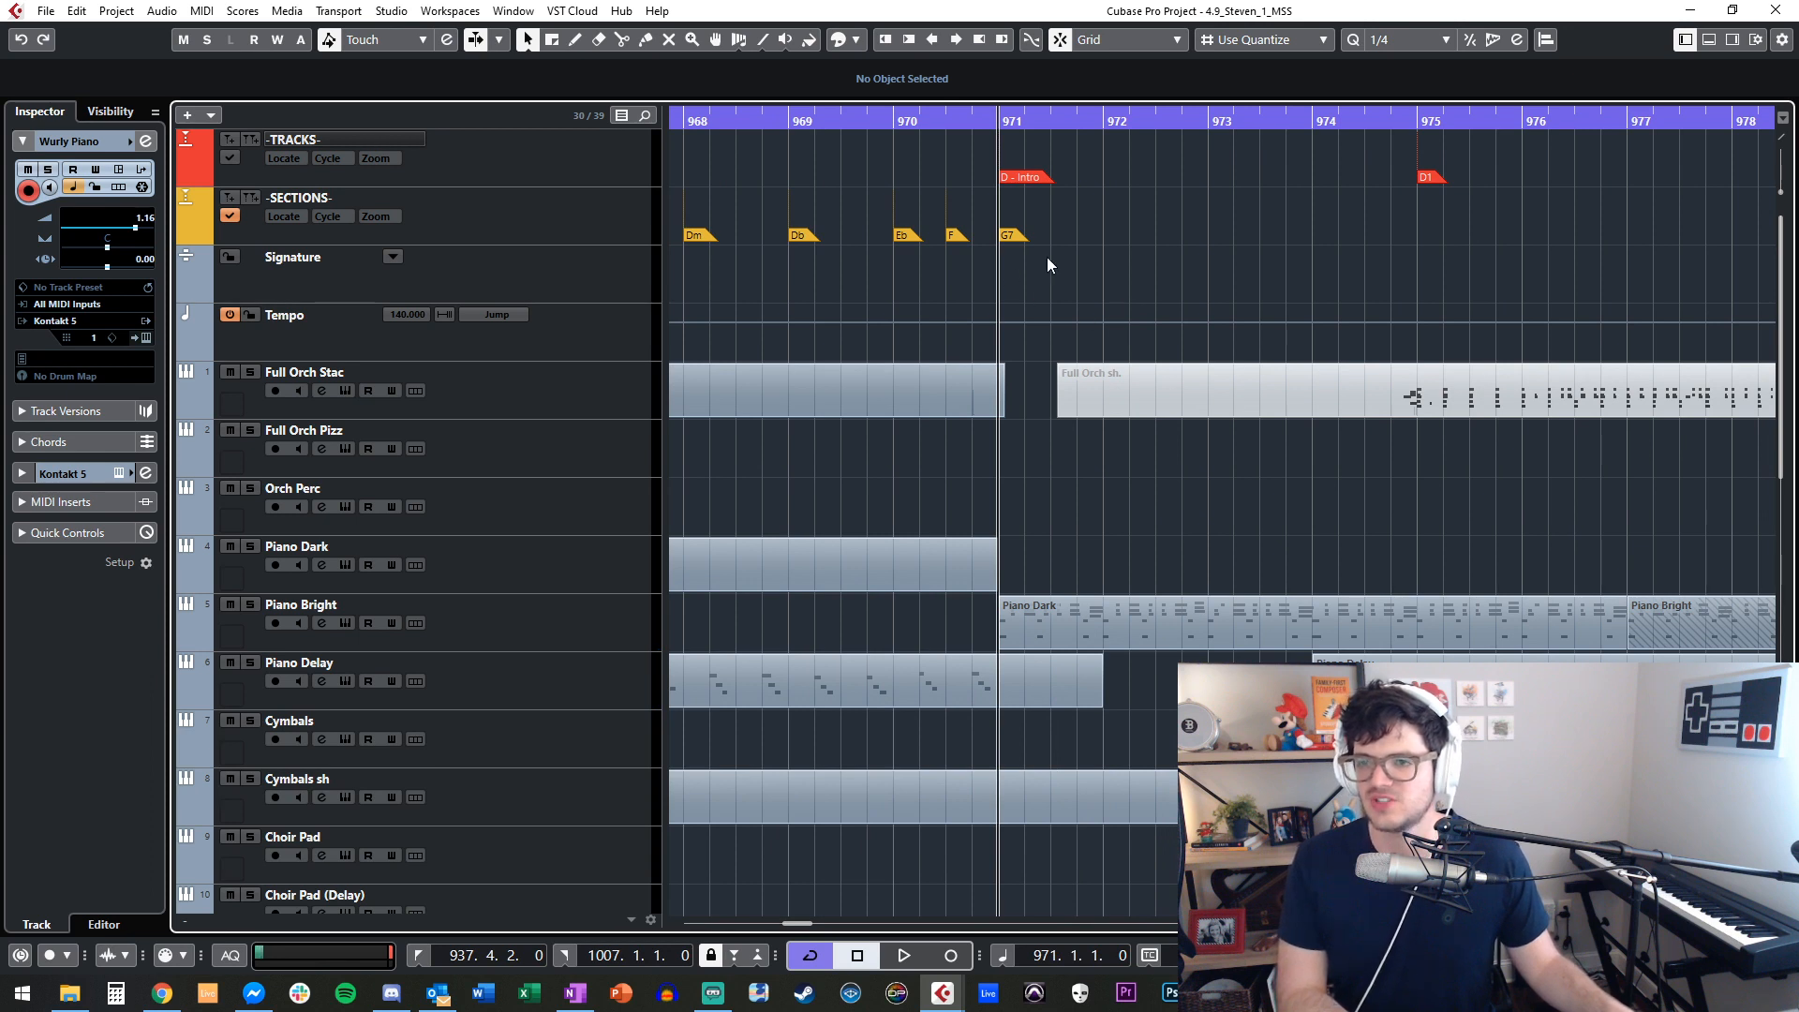
key(KP_Add)
key(KP_Subtract)
key(KP_Subtract)
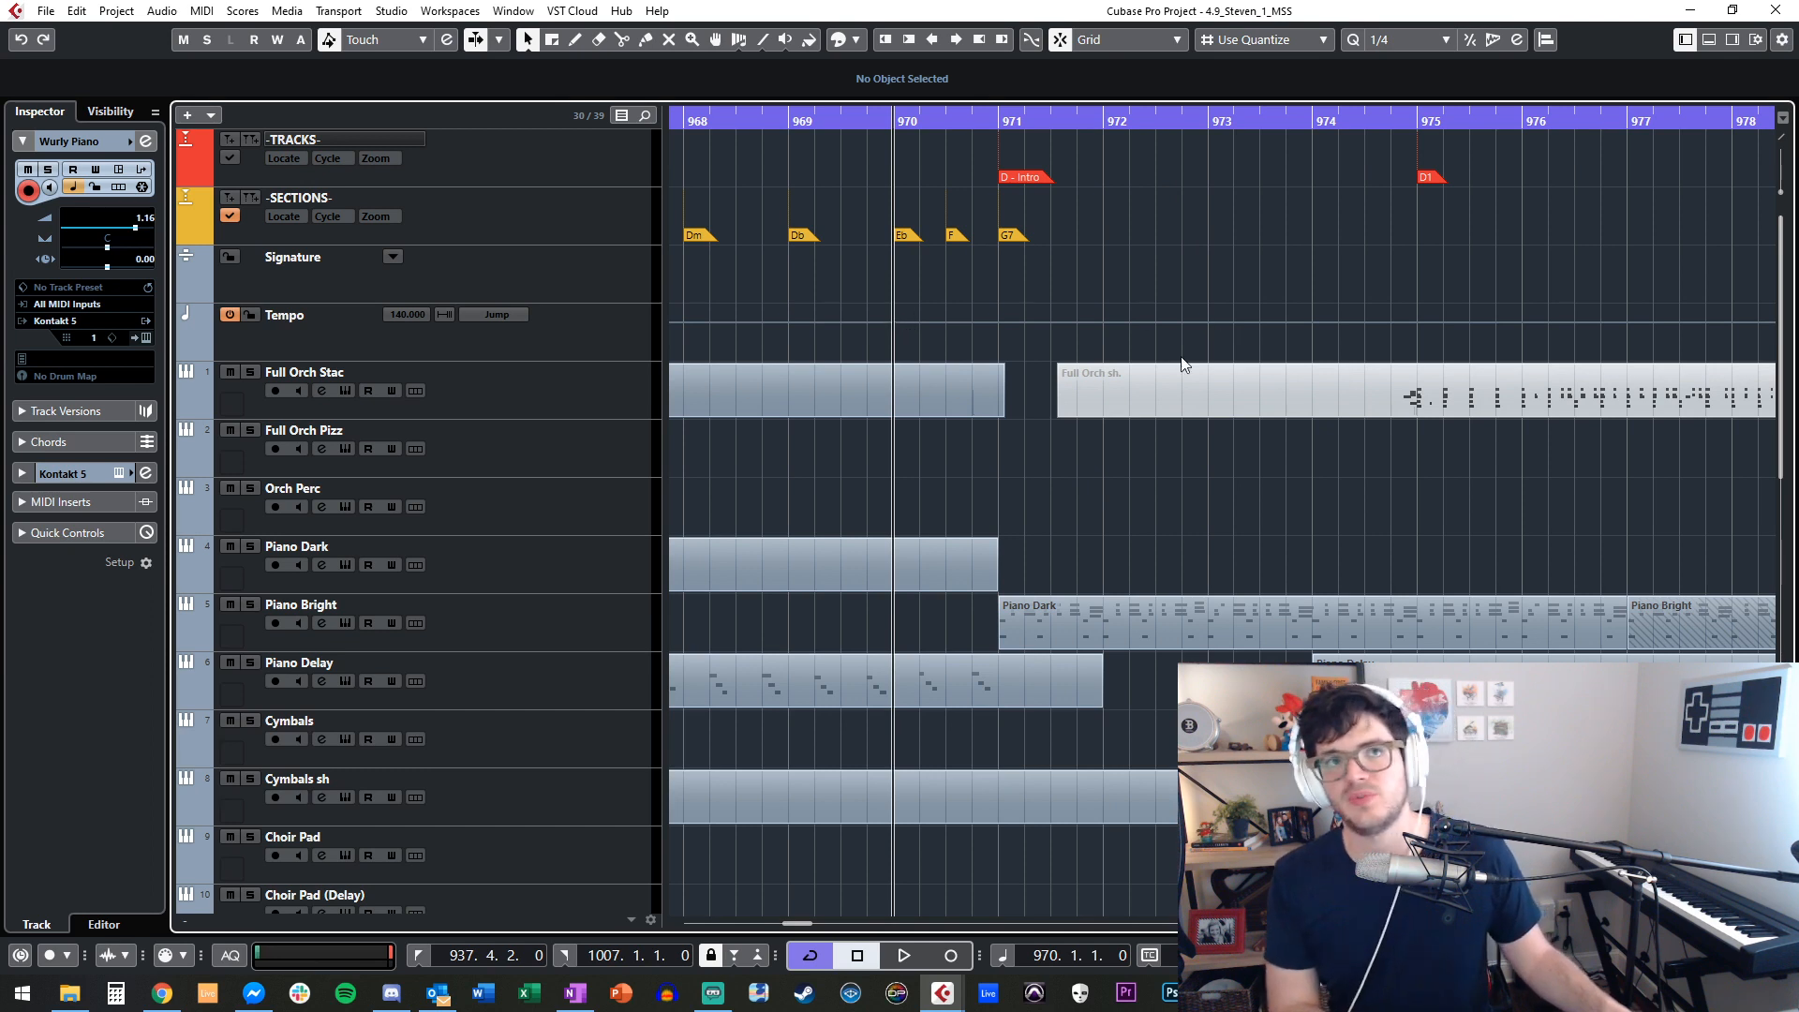
key(space)
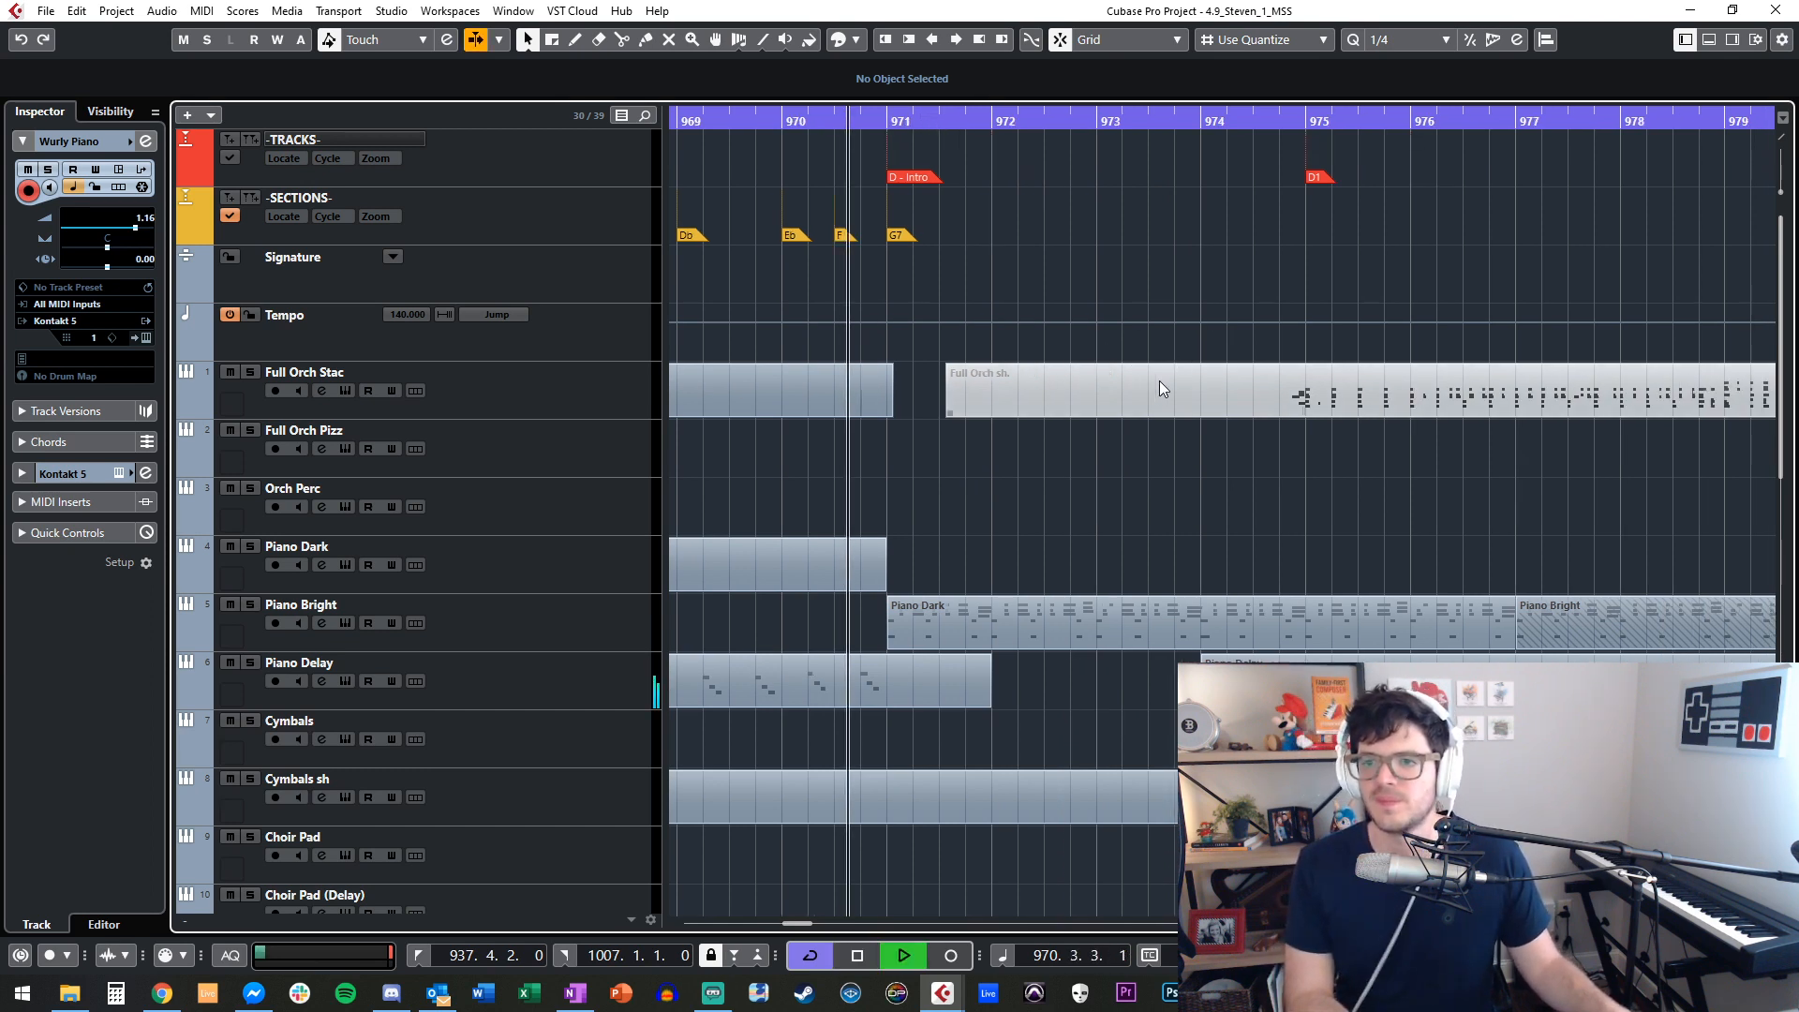
scroll(1133, 440, down, 8)
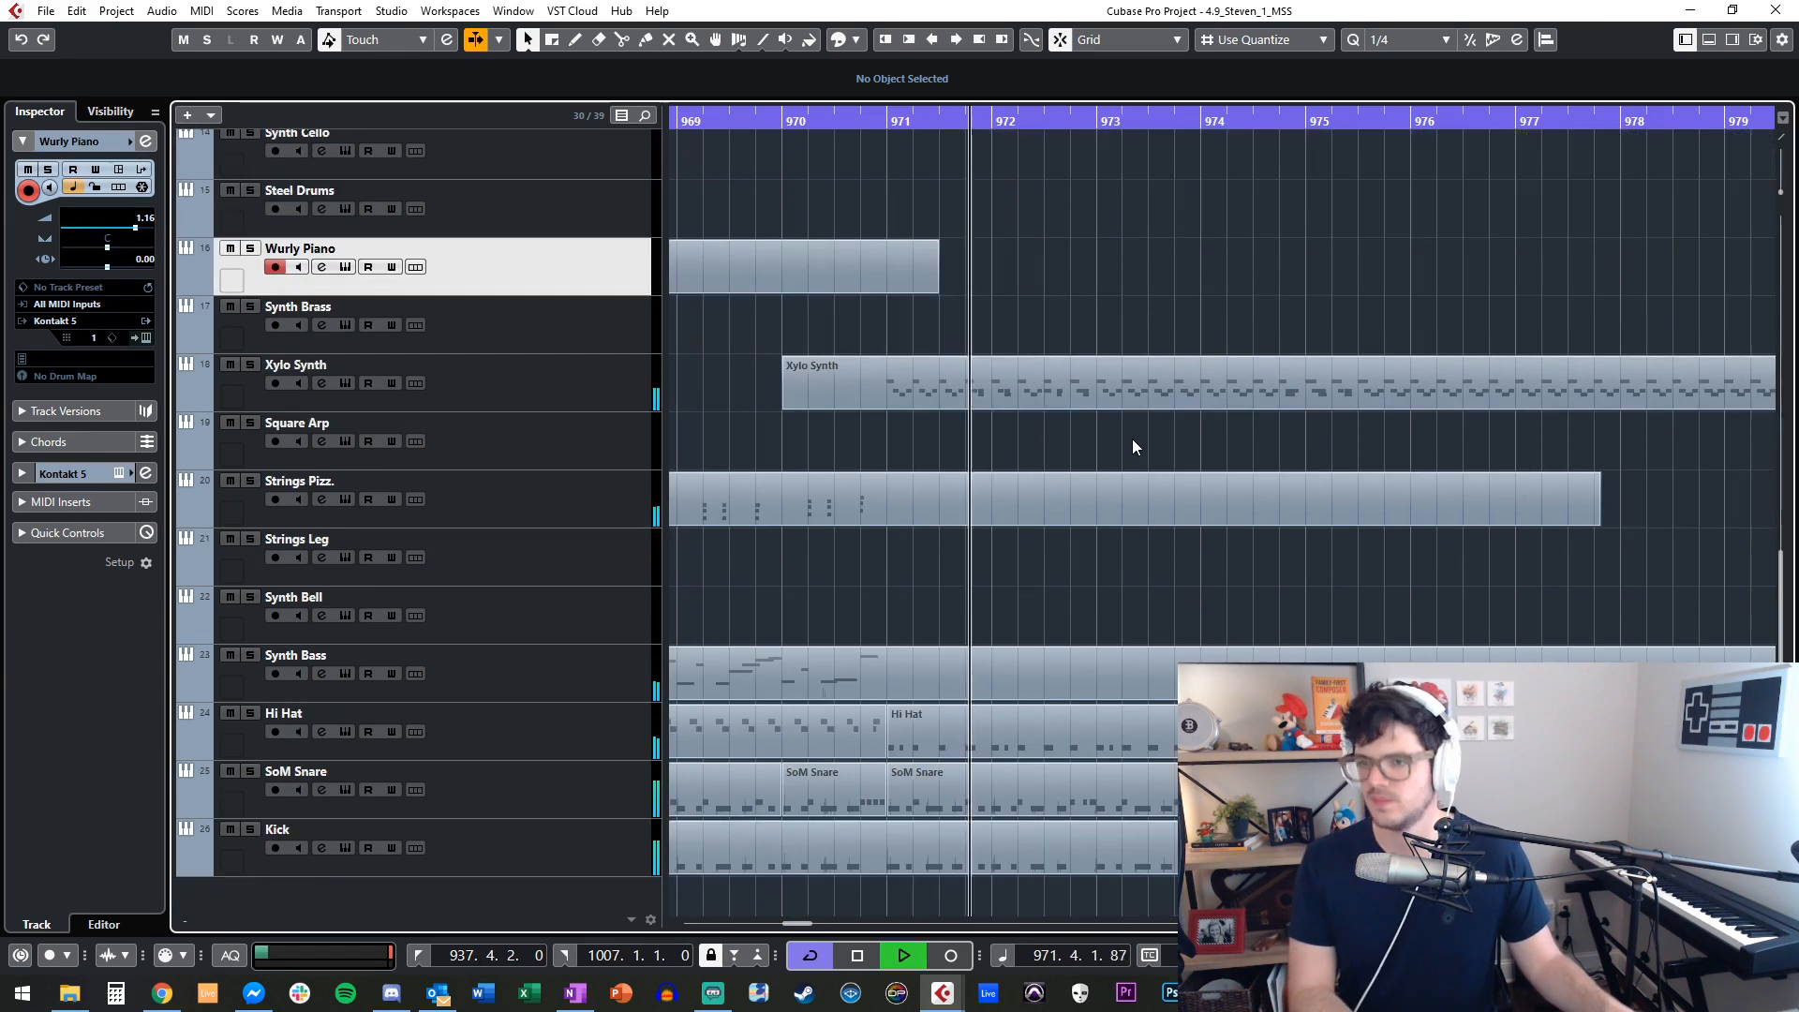
scroll(1132, 446, up, 8)
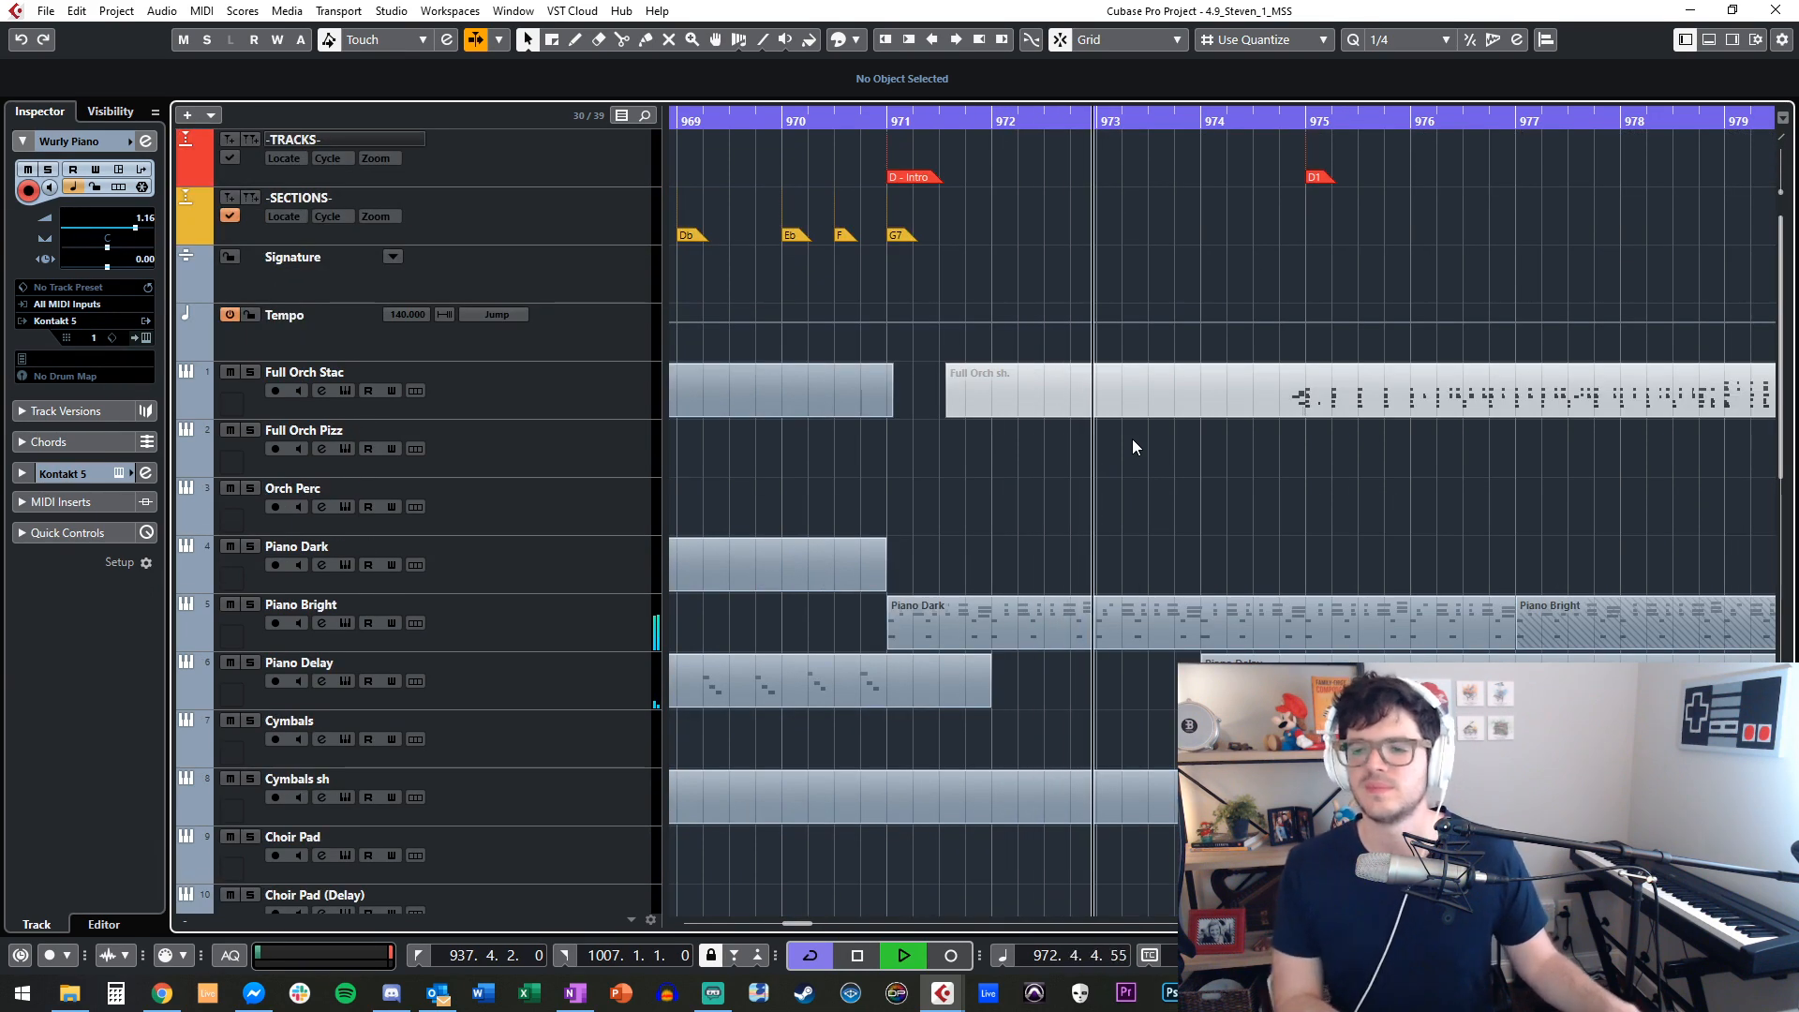
scroll(1104, 591, down, 8)
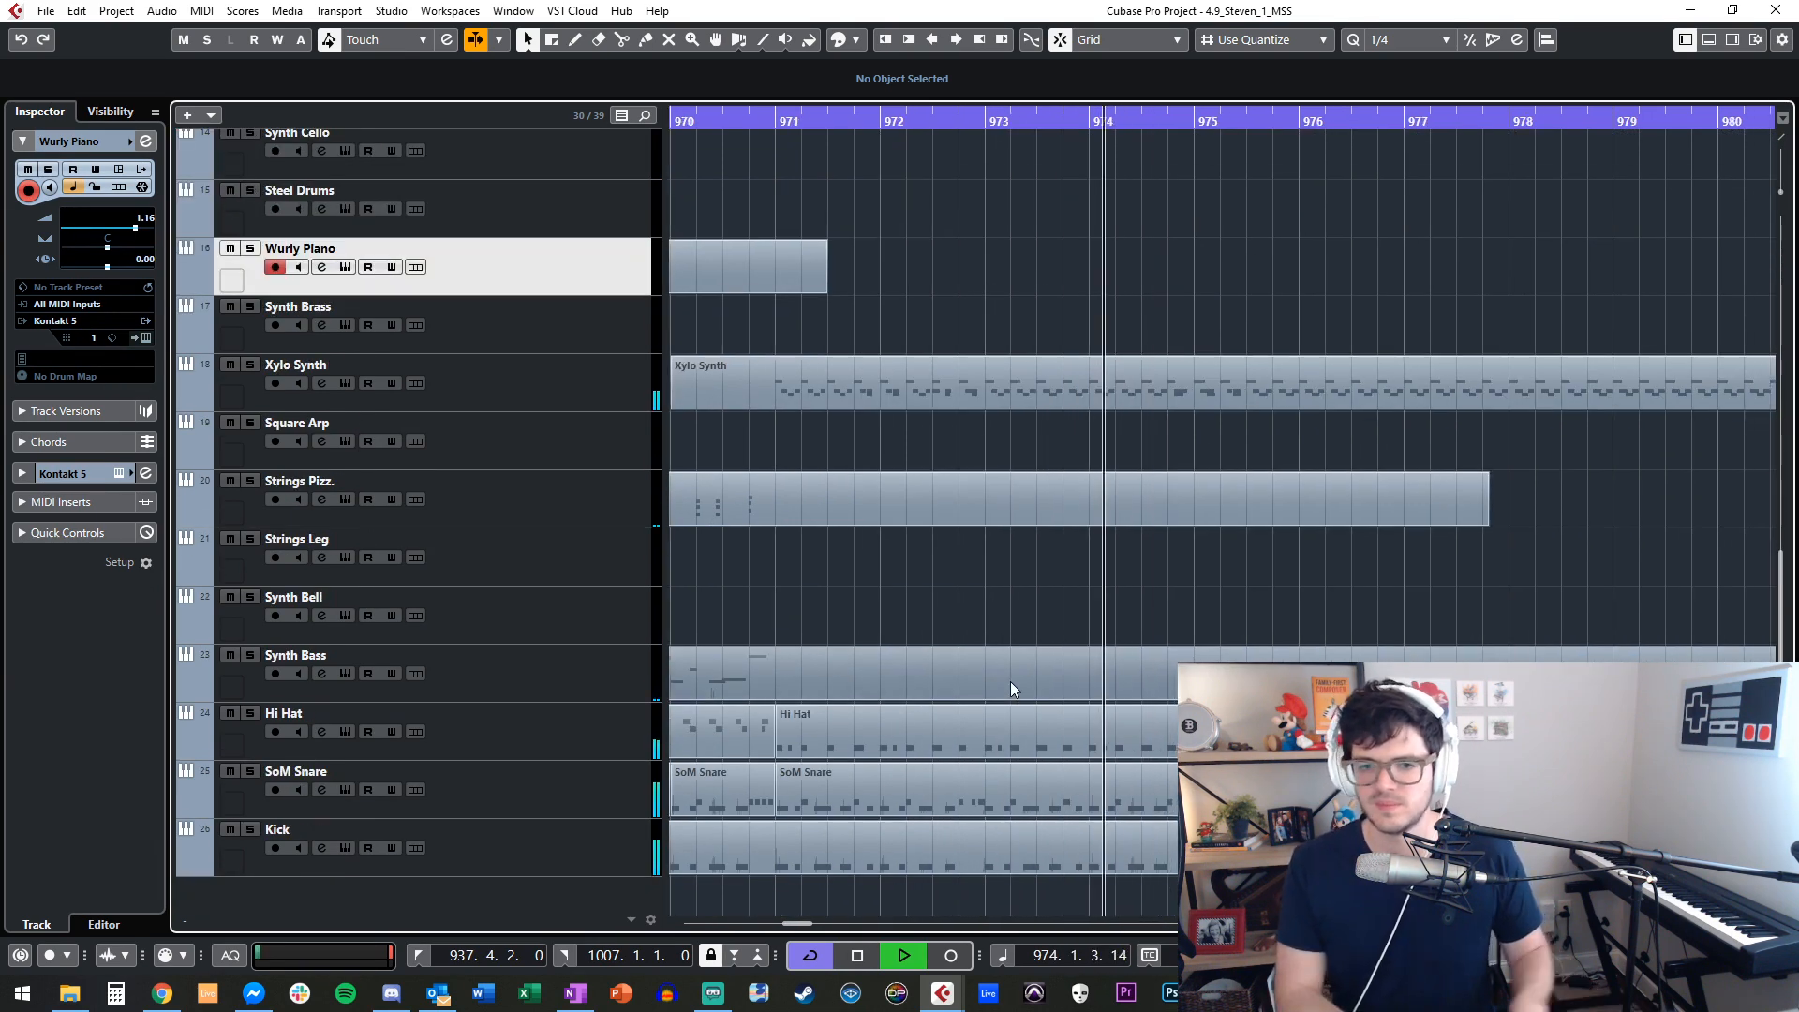
key(g)
key(g)
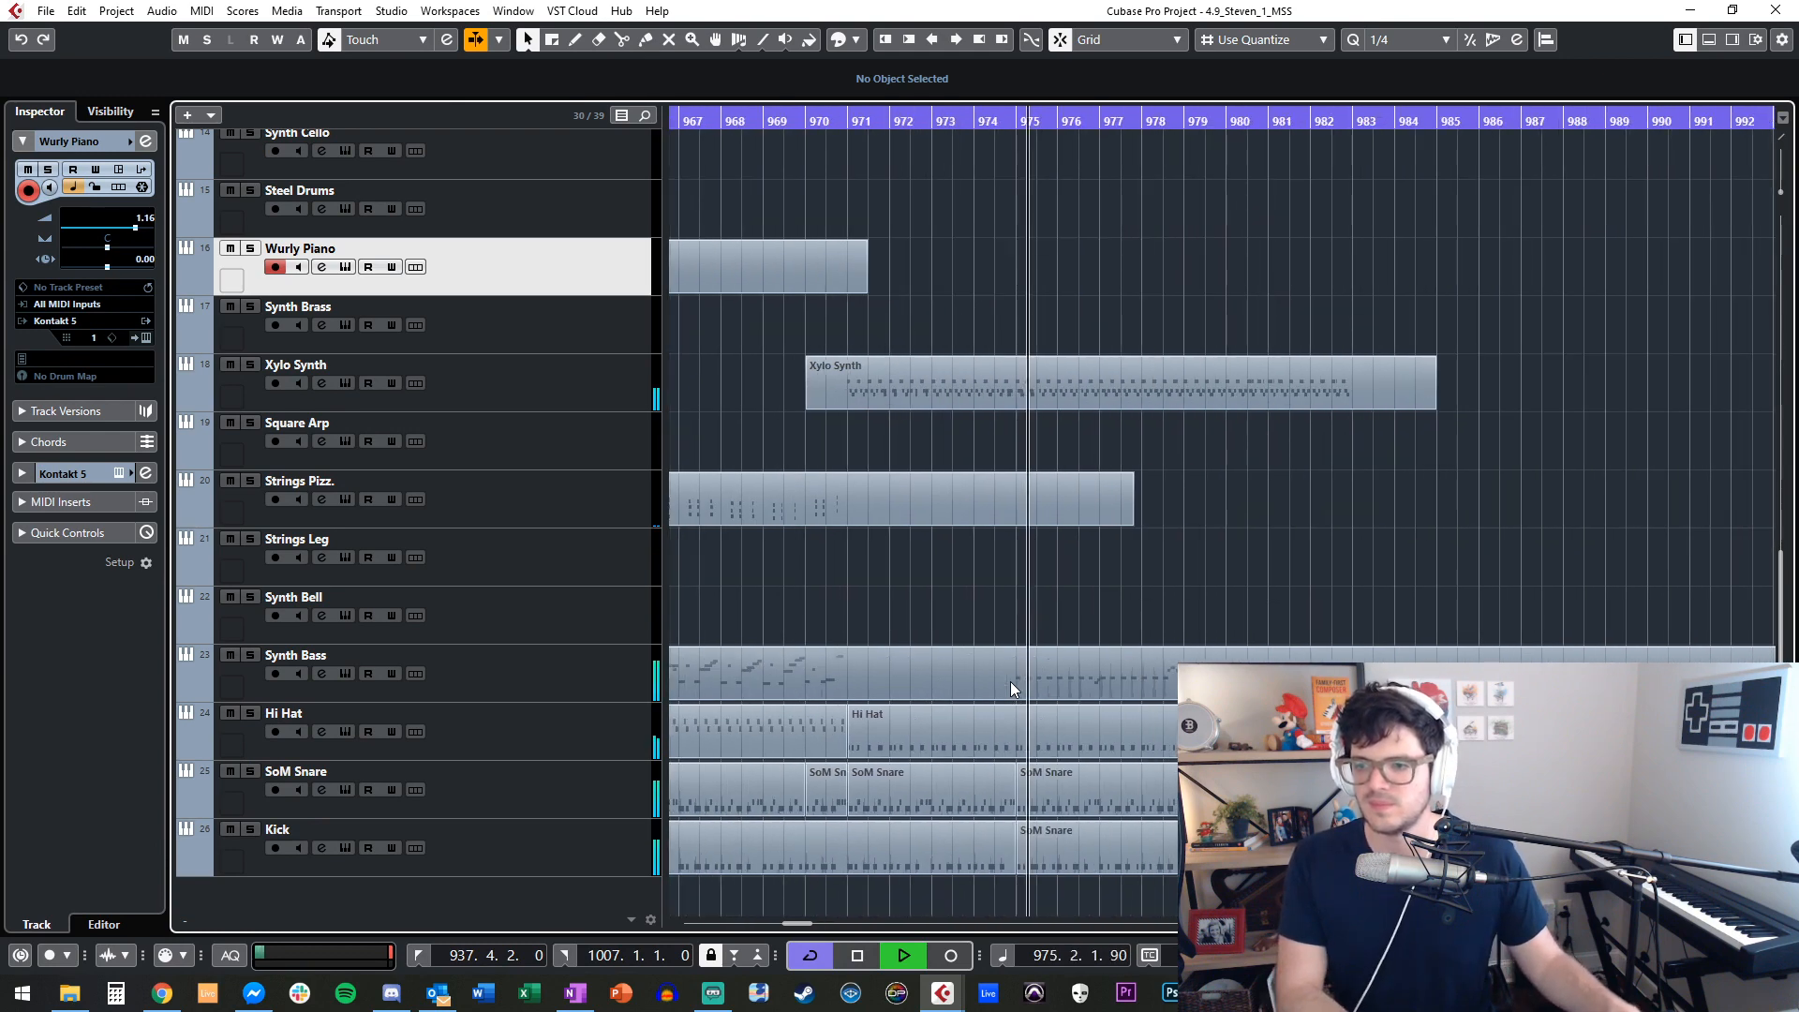
Glue the Piano Bright events from bar 971 and the Piano Delay events from bar 974, then return to the selection tool.
scroll(1033, 665, up, 8)
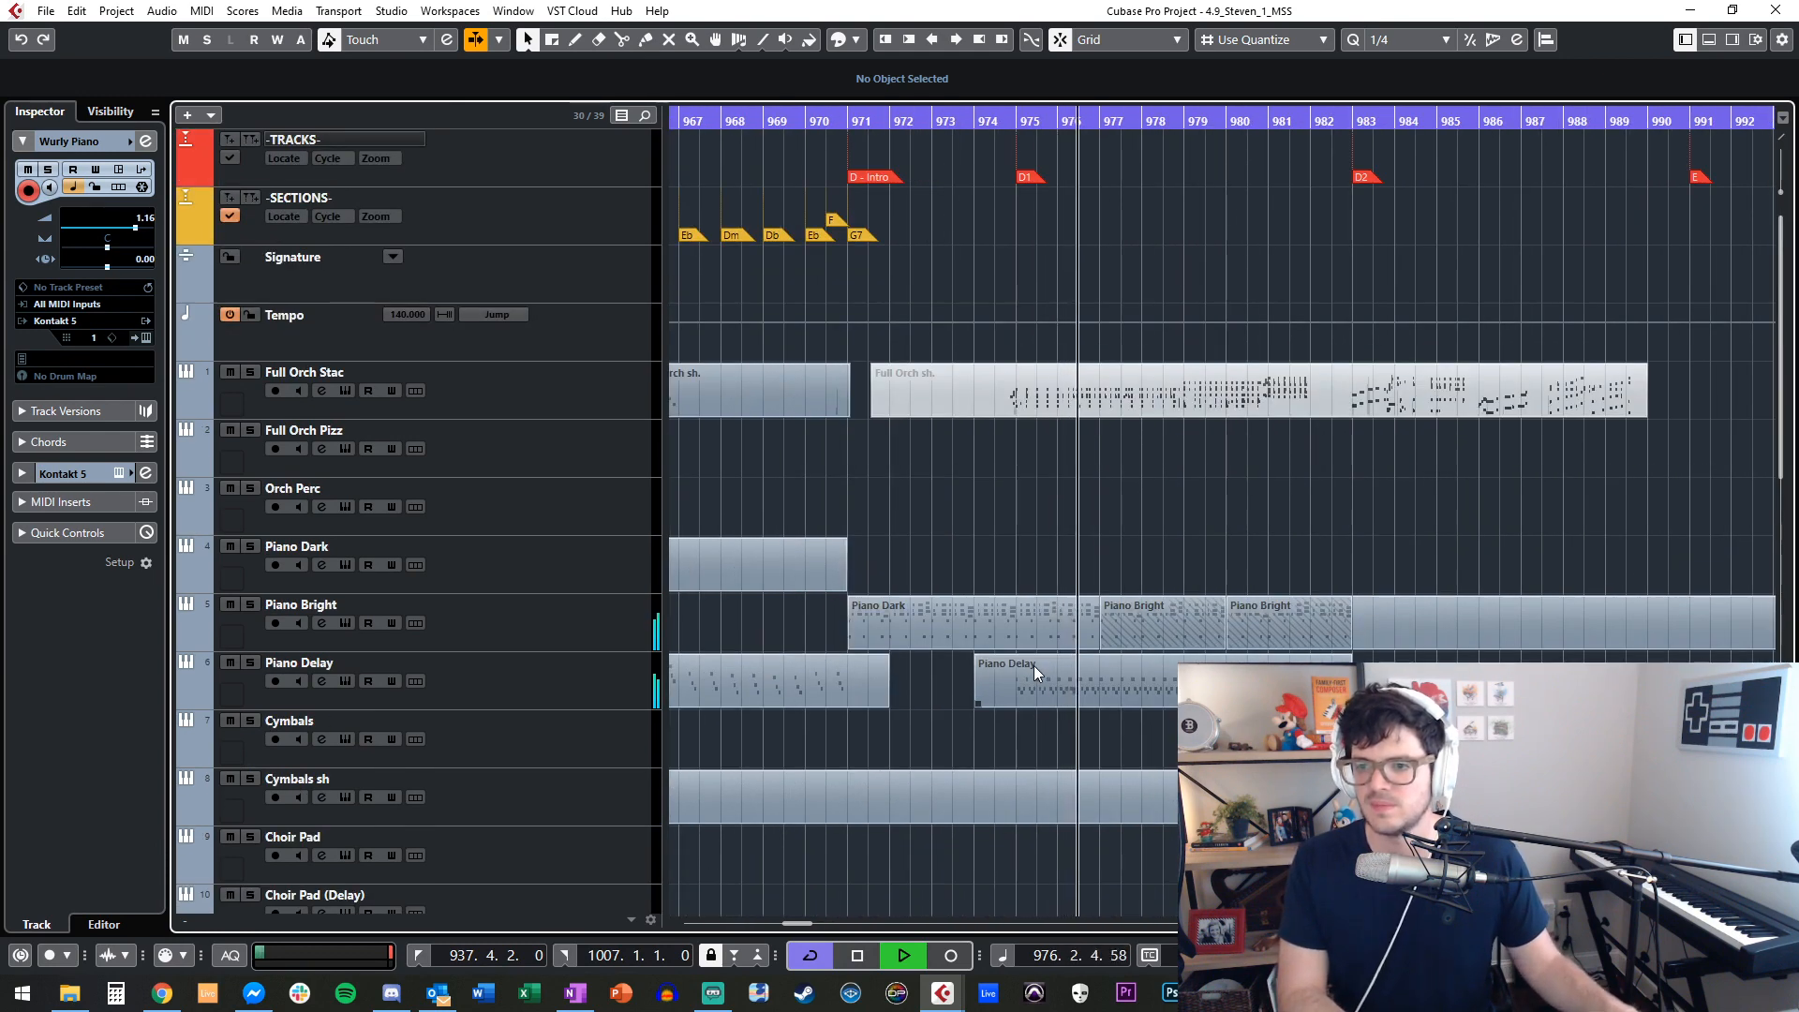
right_click(1025, 639)
click(1140, 645)
click(1023, 624)
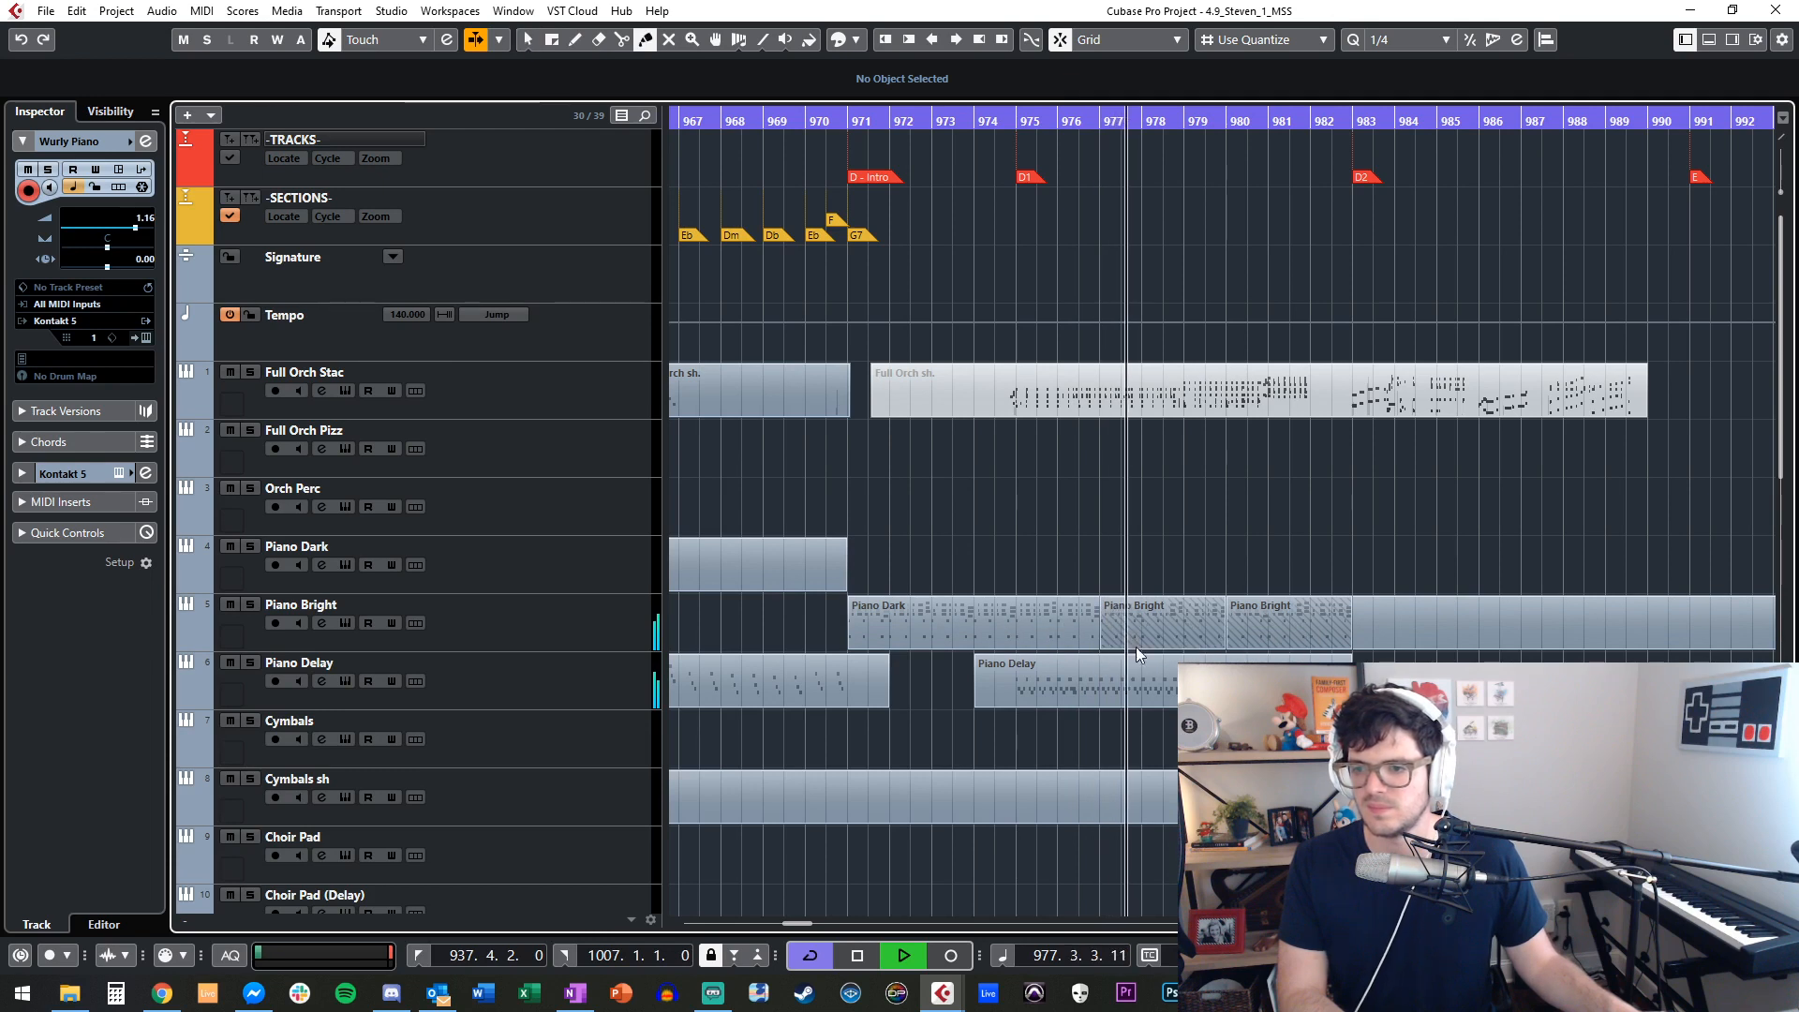
click(1042, 683)
right_click(1042, 684)
click(1037, 694)
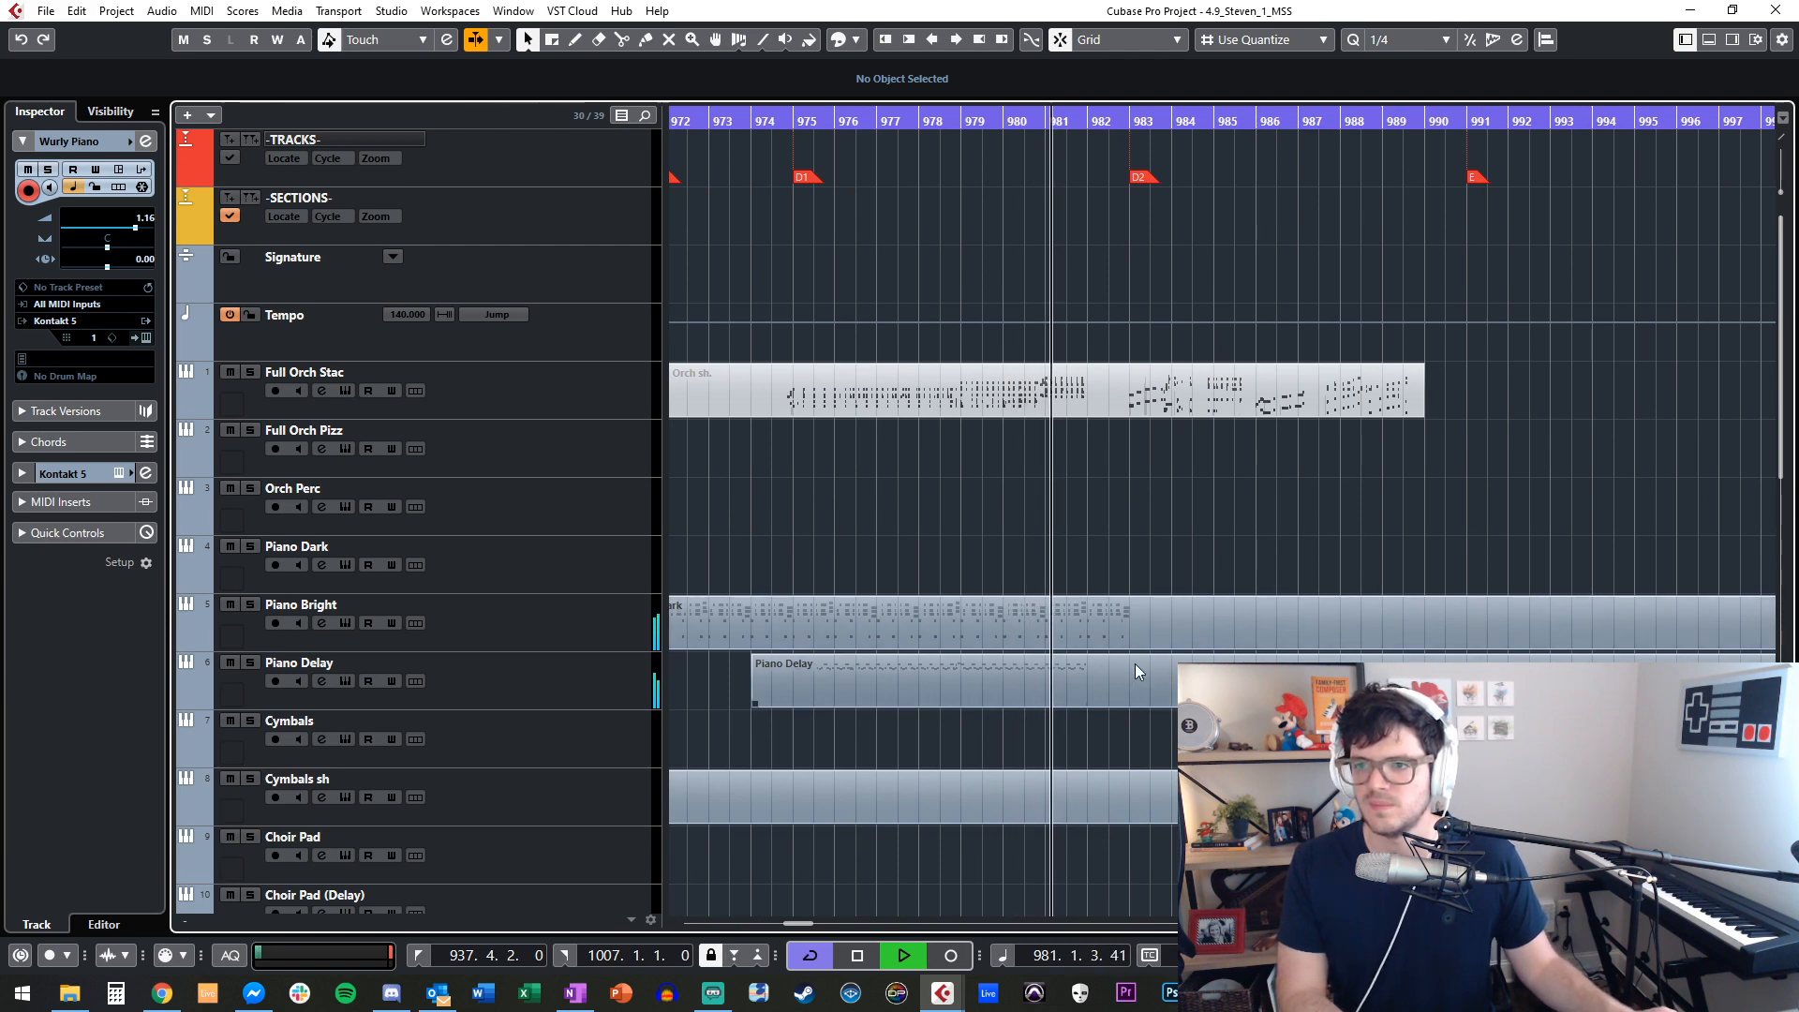
Listen up to the D2 marker, stop playback and place the playhead on bar 983.
scroll(1188, 547, down, 10)
scroll(1188, 548, up, 10)
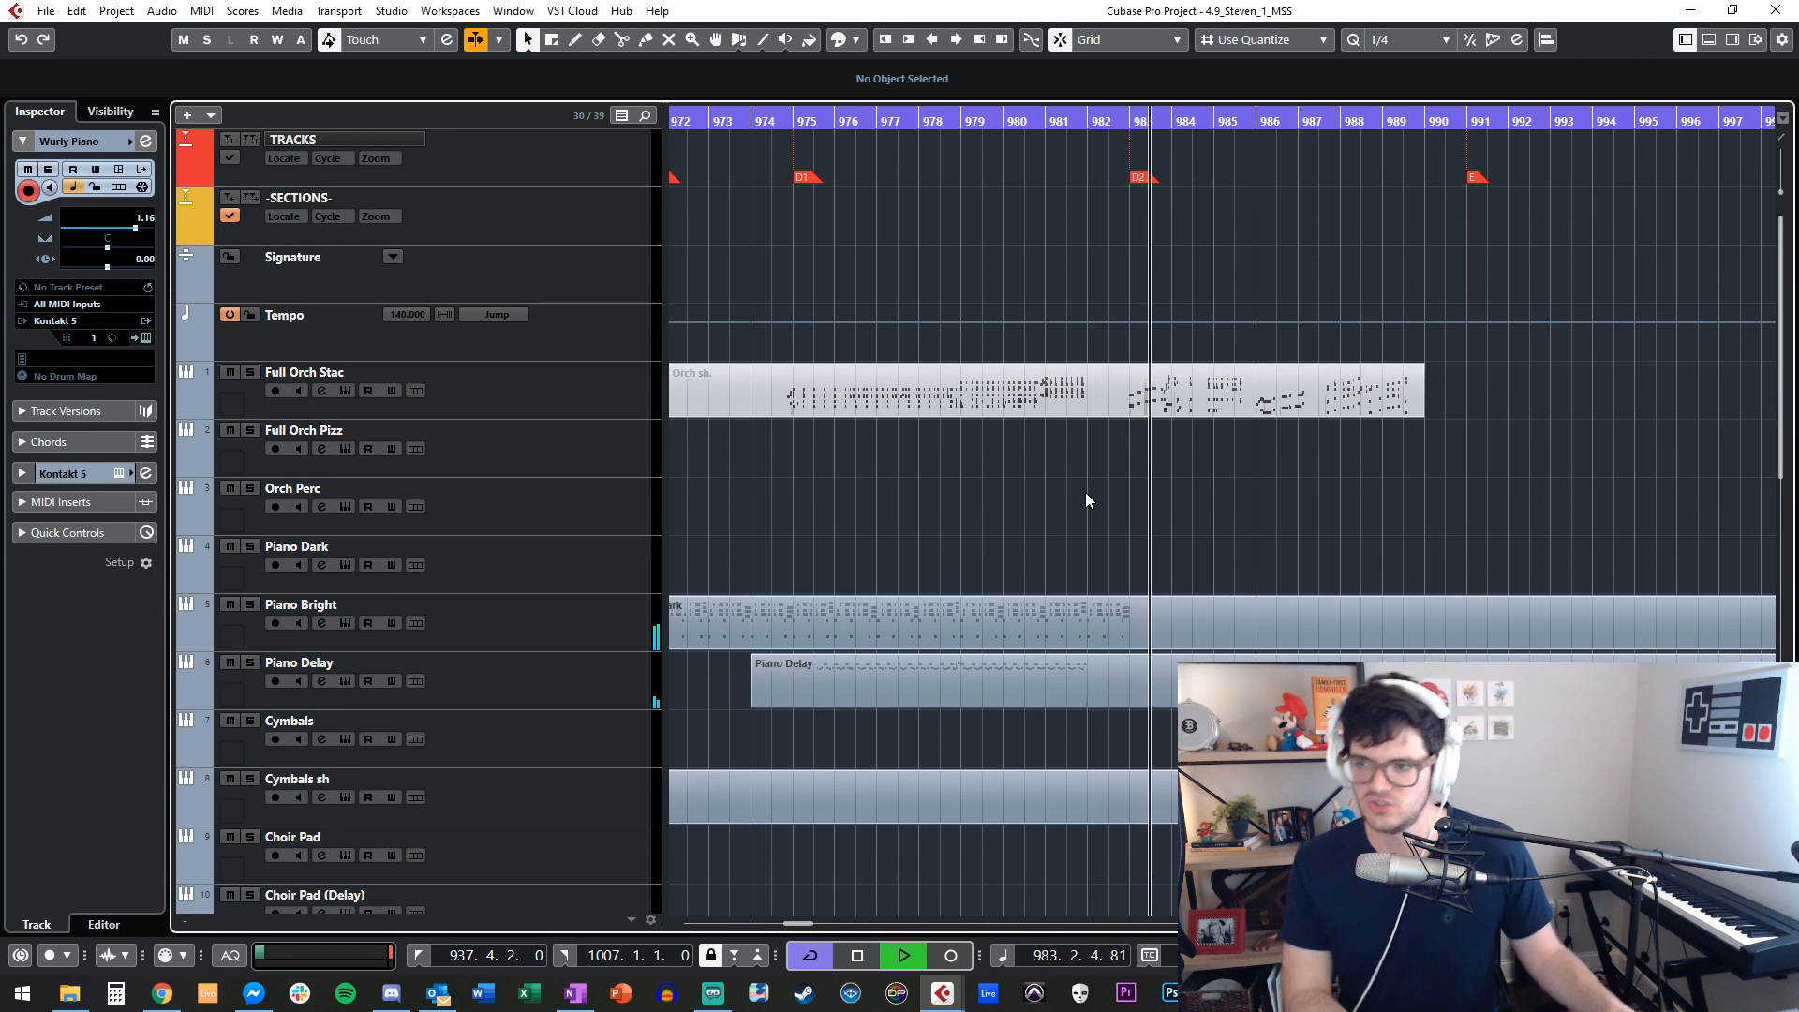
key(space)
scroll(1017, 462, left, 3)
scroll(1017, 463, right, 4)
scroll(1017, 463, left, 3)
scroll(1018, 462, right, 4)
scroll(1018, 463, right, 1)
scroll(1017, 463, left, 2)
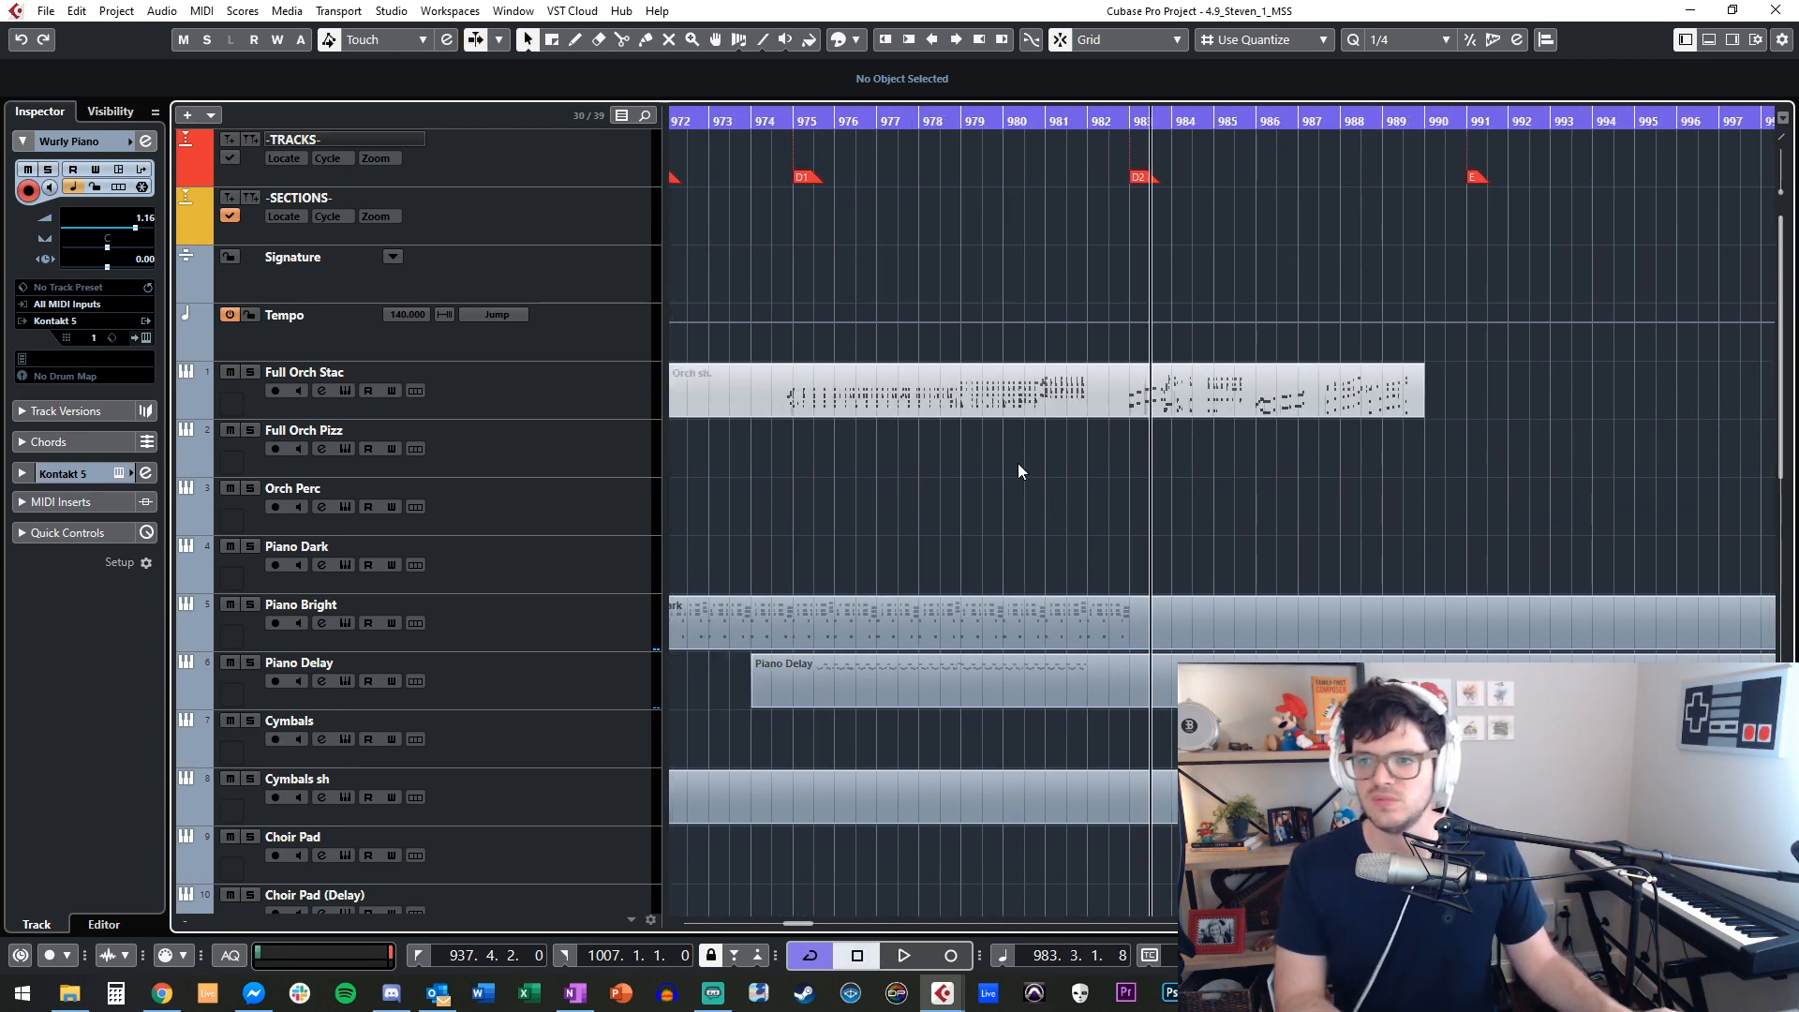
key(shift+b)
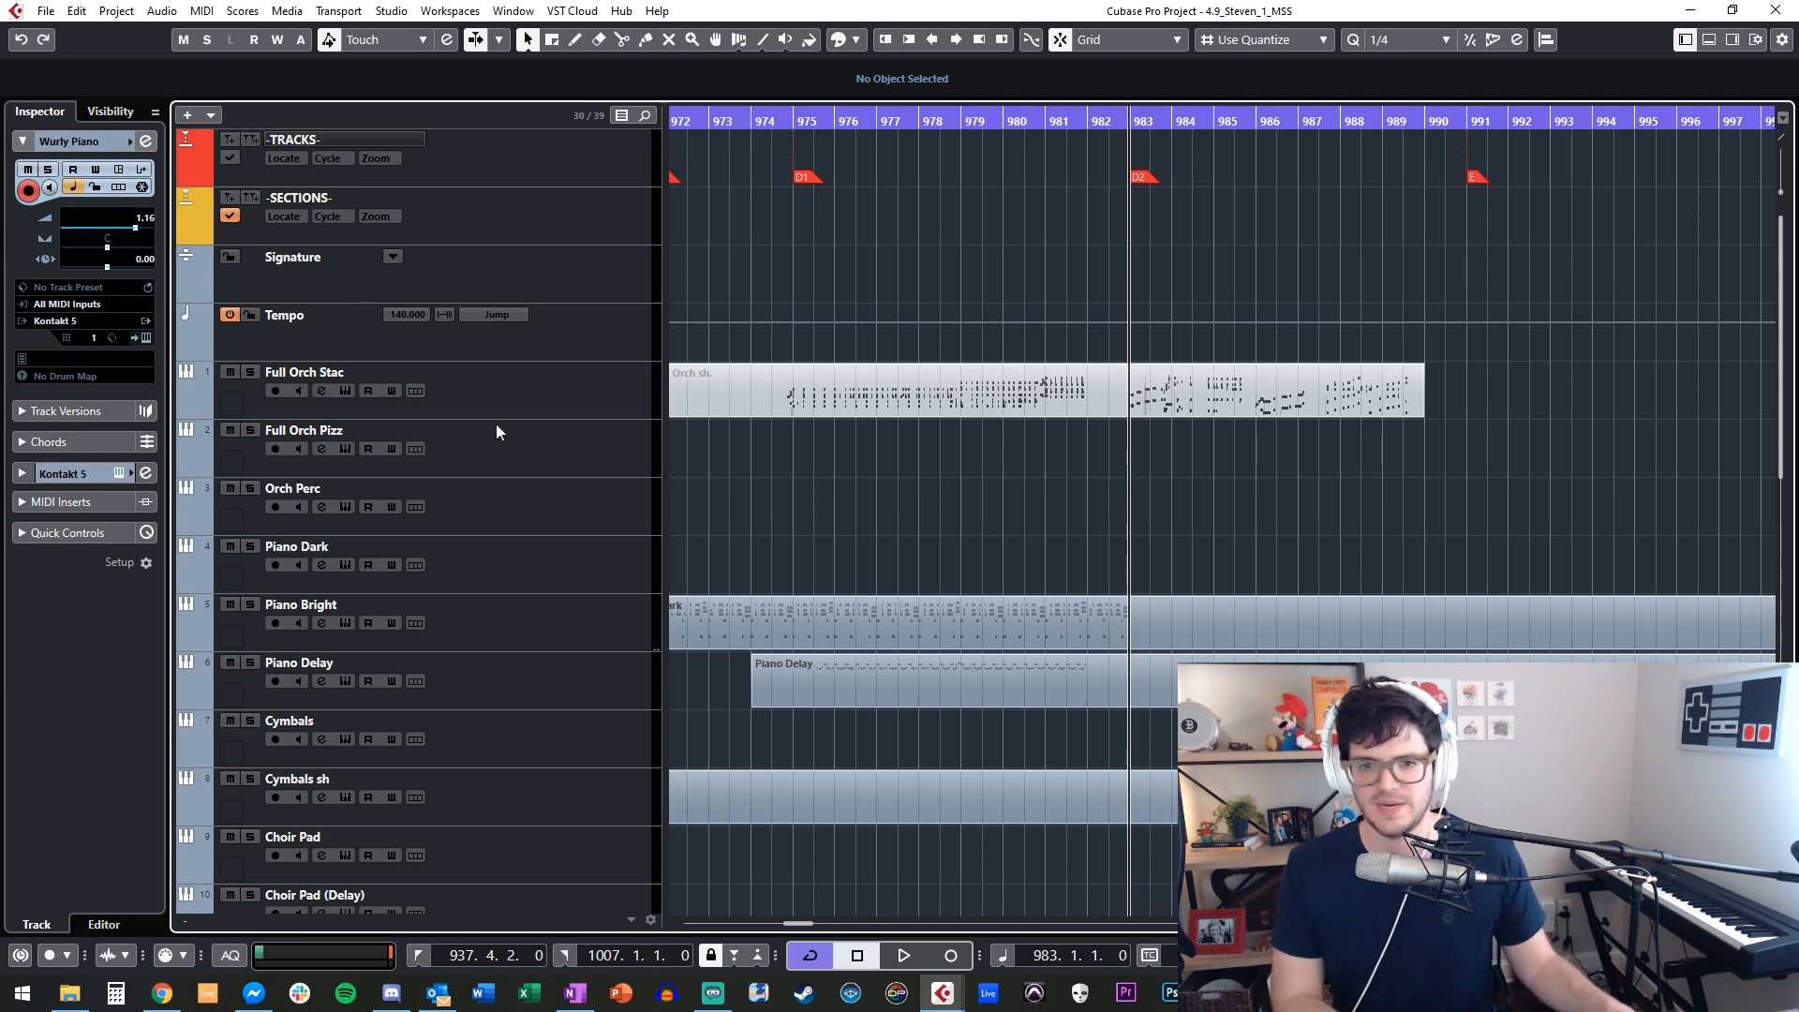
Select the Strings Pizz. track and play from bar 981 into section D2, stopping in bar 983.
click(531, 431)
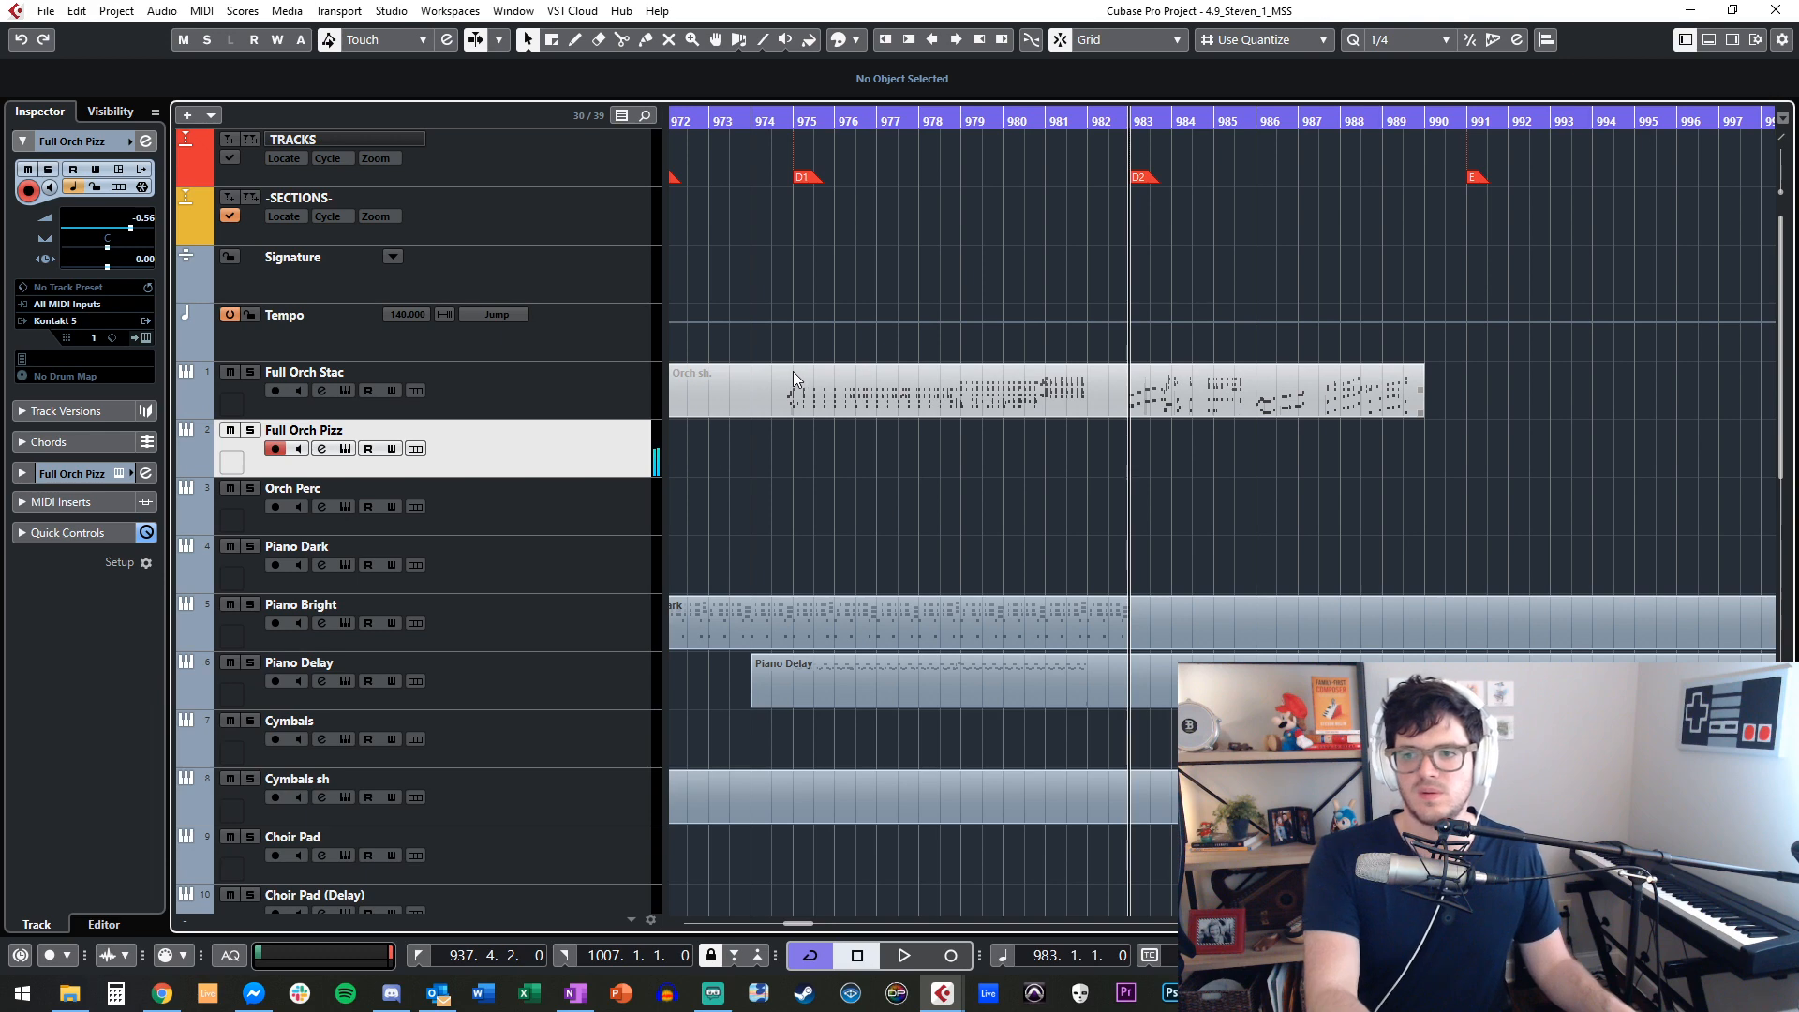
click(1006, 412)
scroll(903, 405, down, 5)
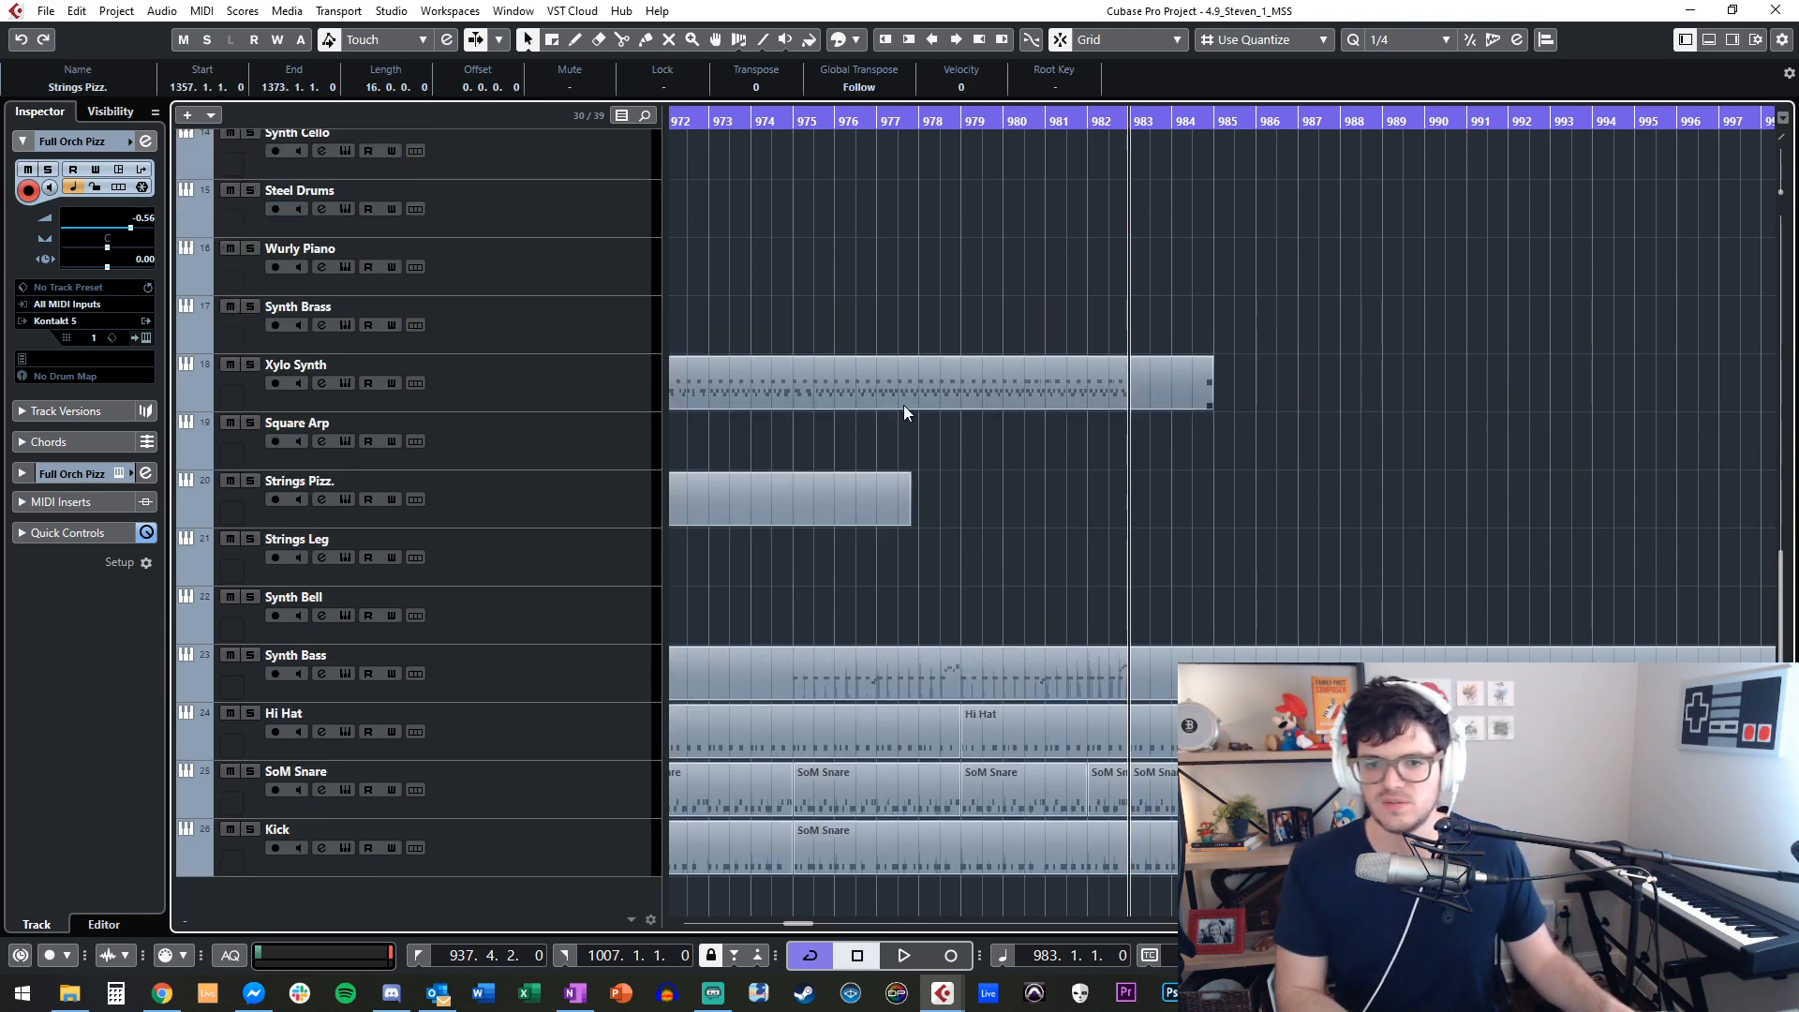
click(474, 483)
key(KP_Subtract)
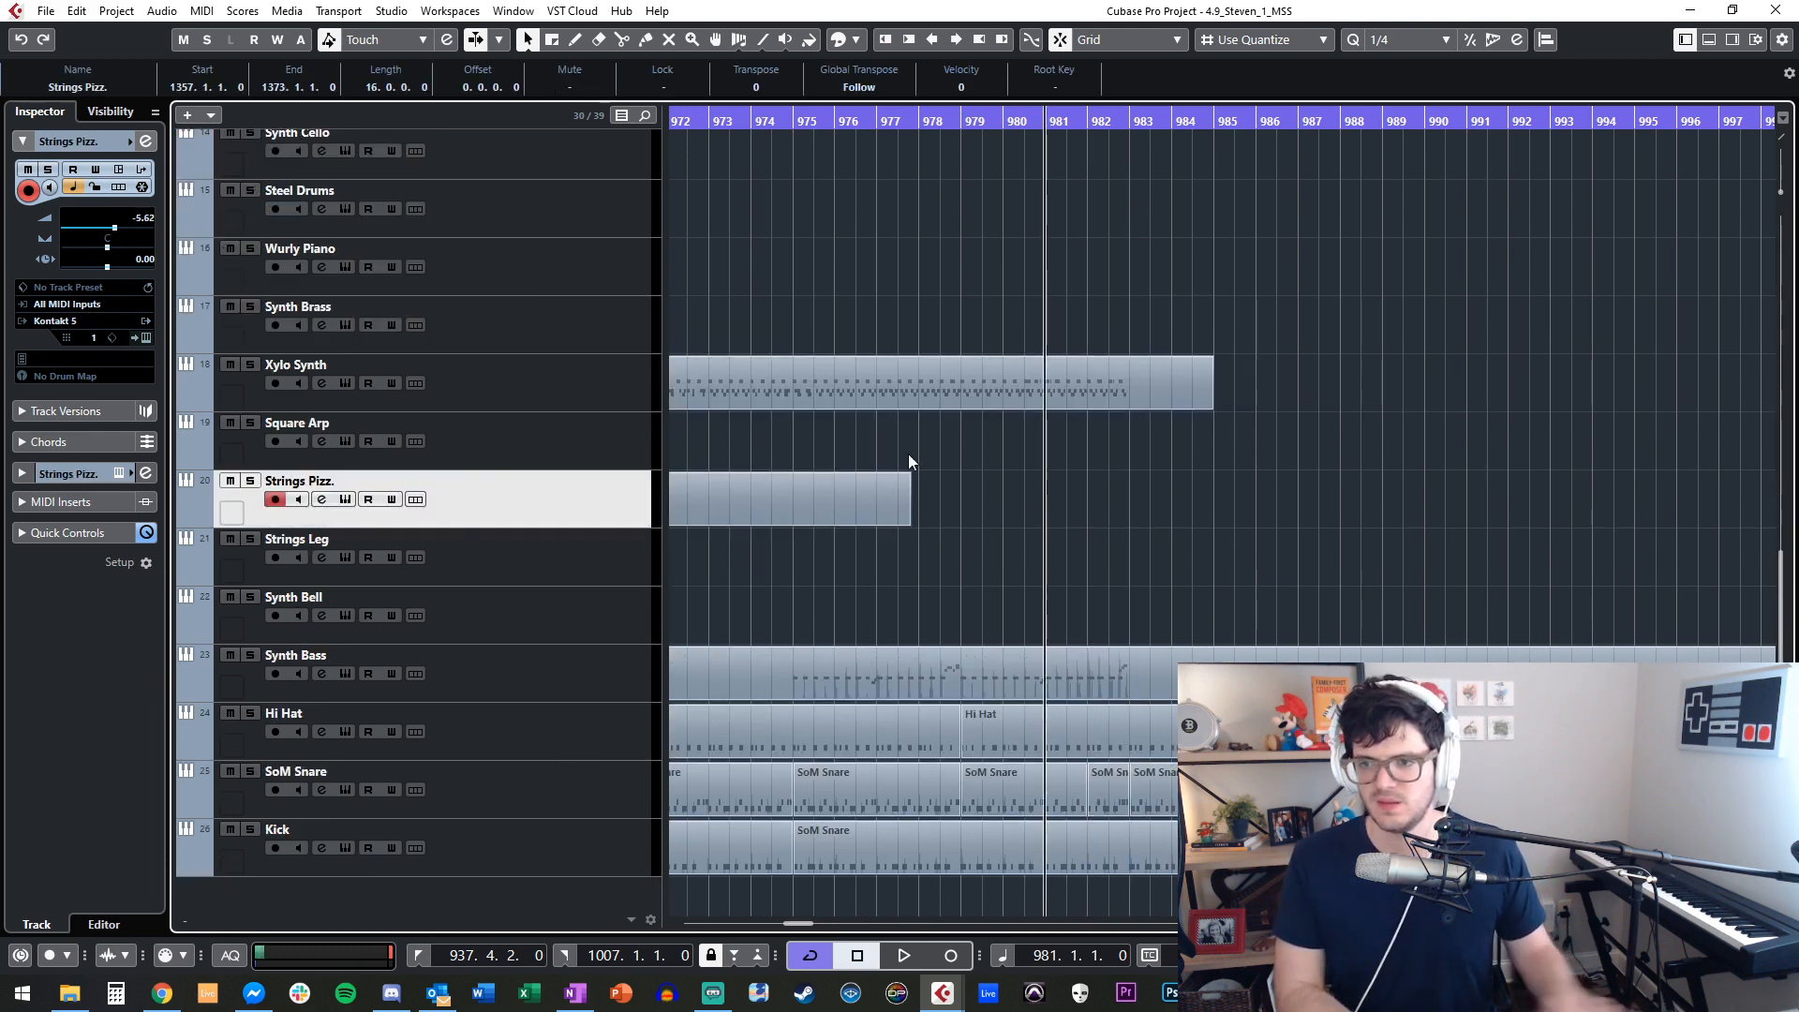
key(space)
key(h)
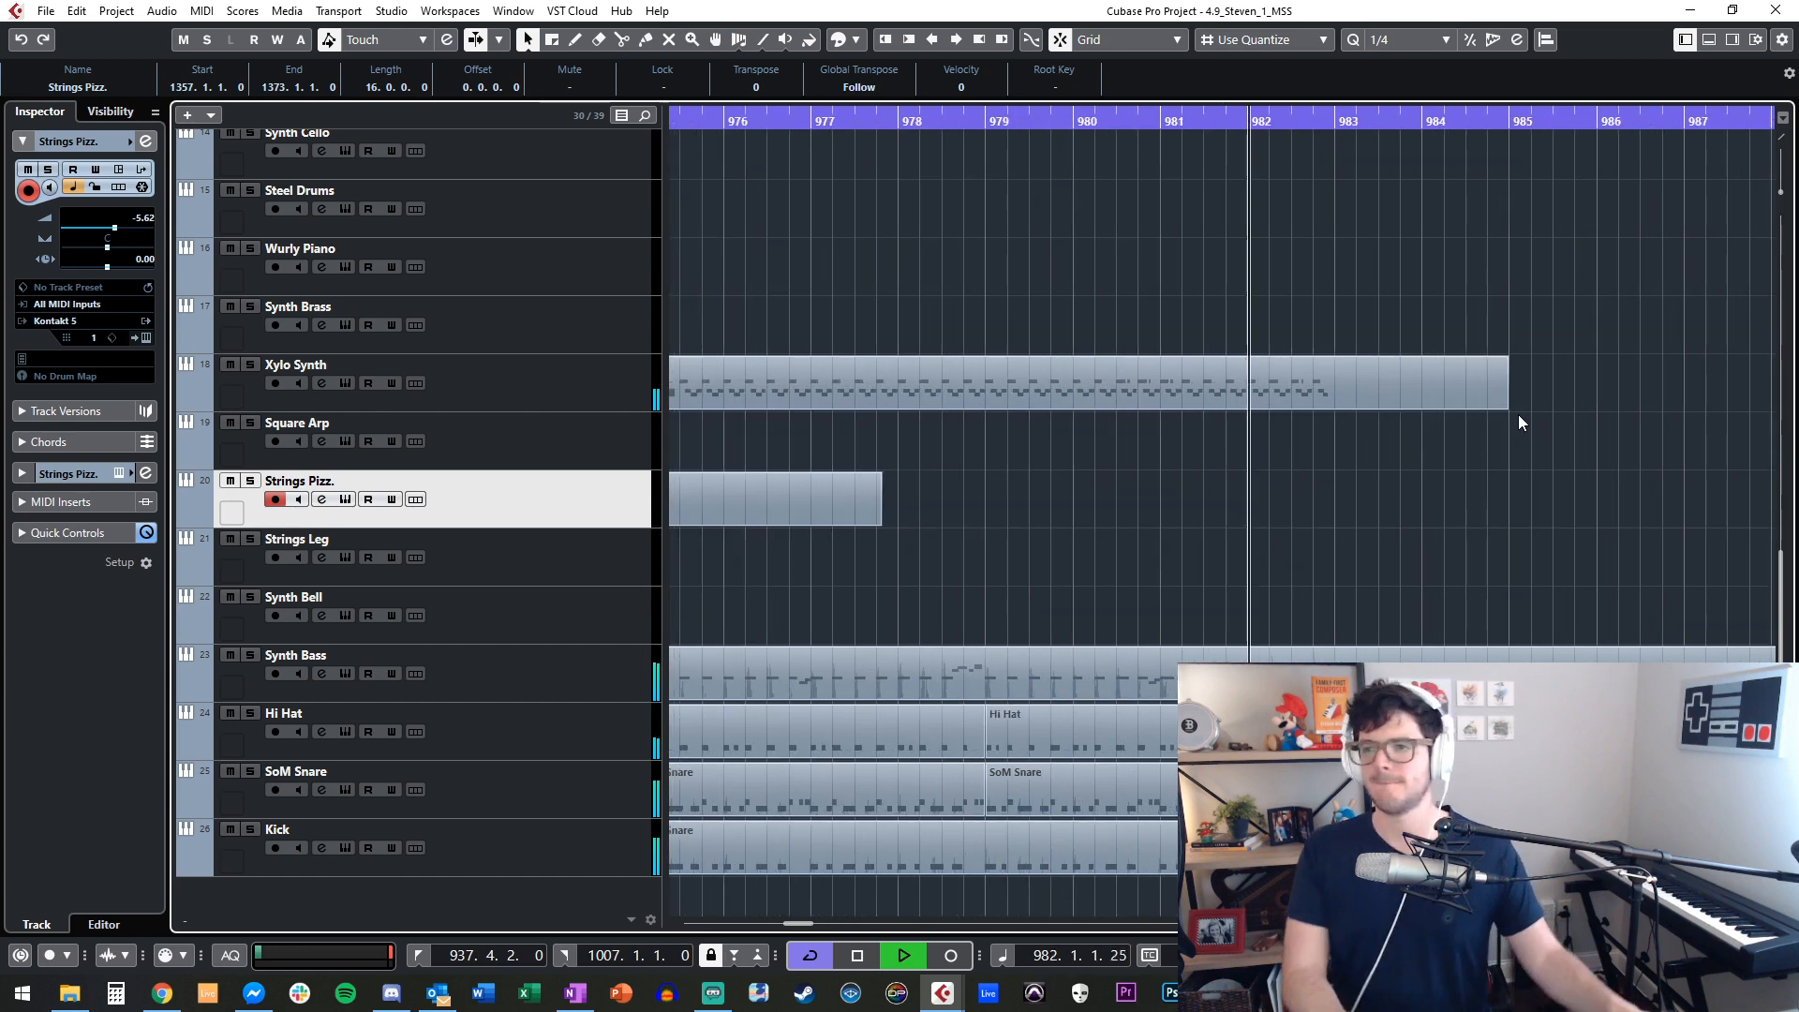
key(space)
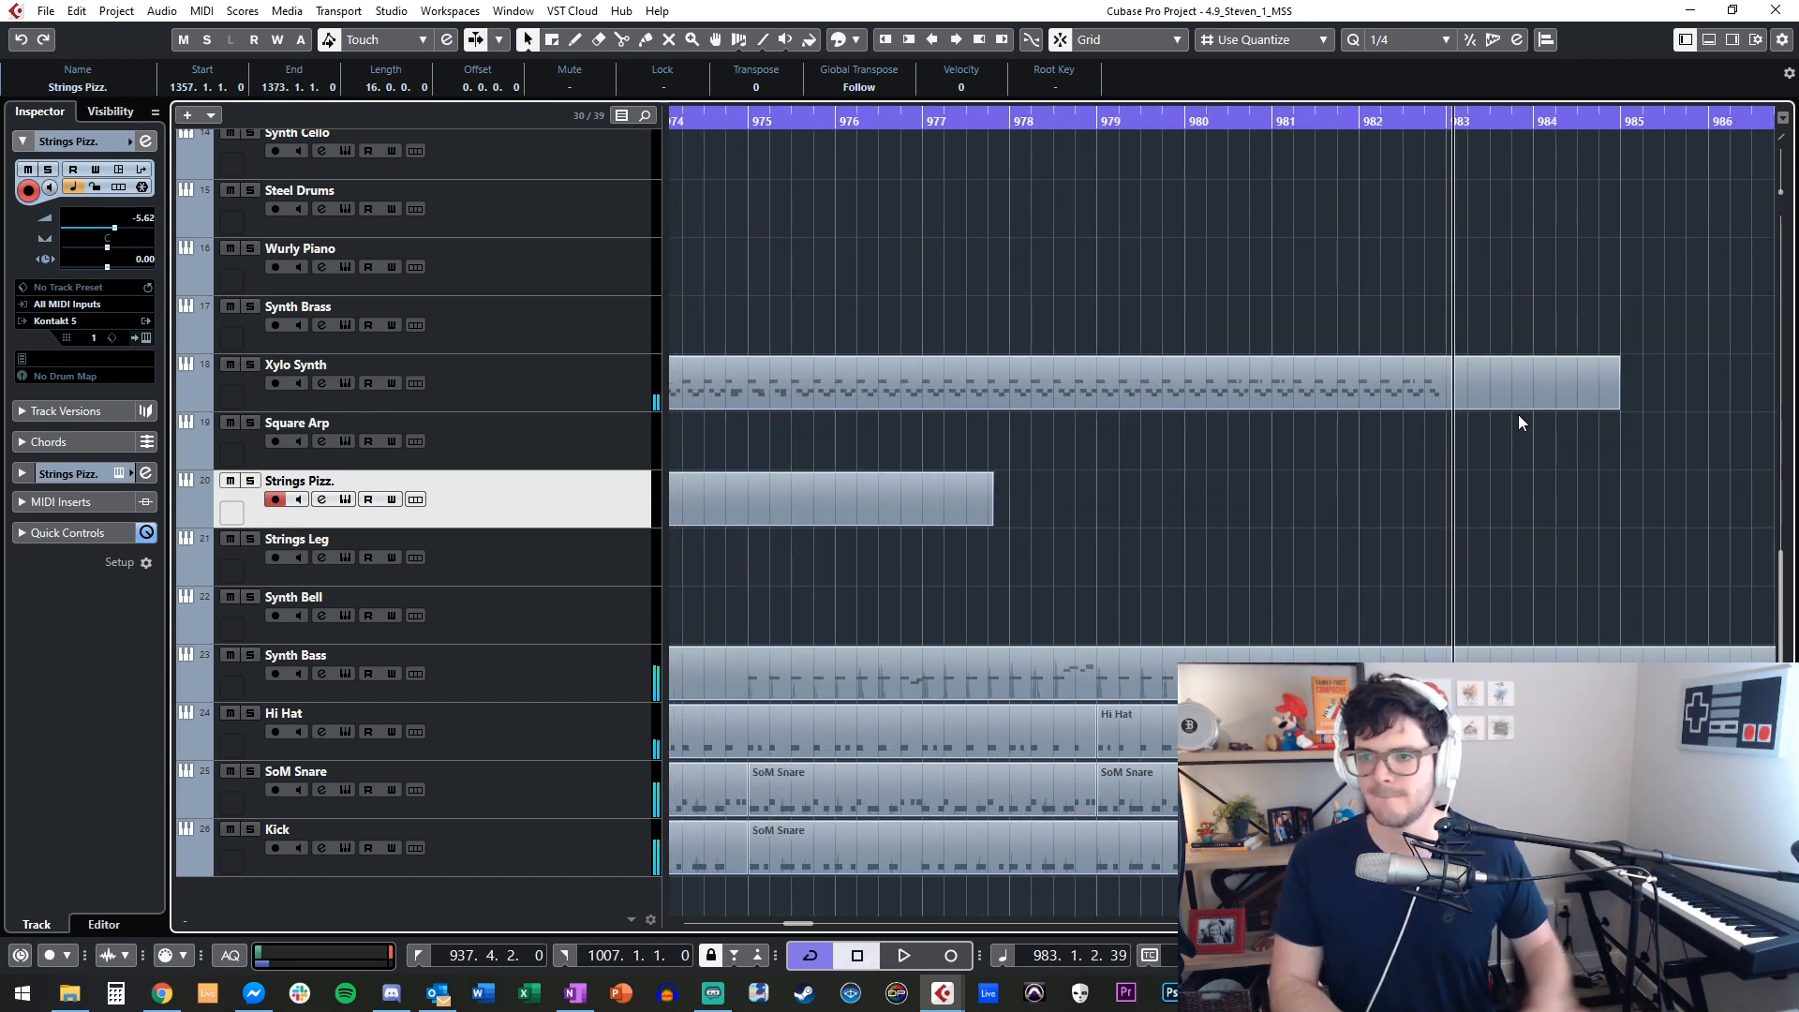
Split the Xylo Synth event at bars 971 and 983 and delete the pieces outside that range.
key(g)
key(g)
key(g)
scroll(1521, 424, left, 2)
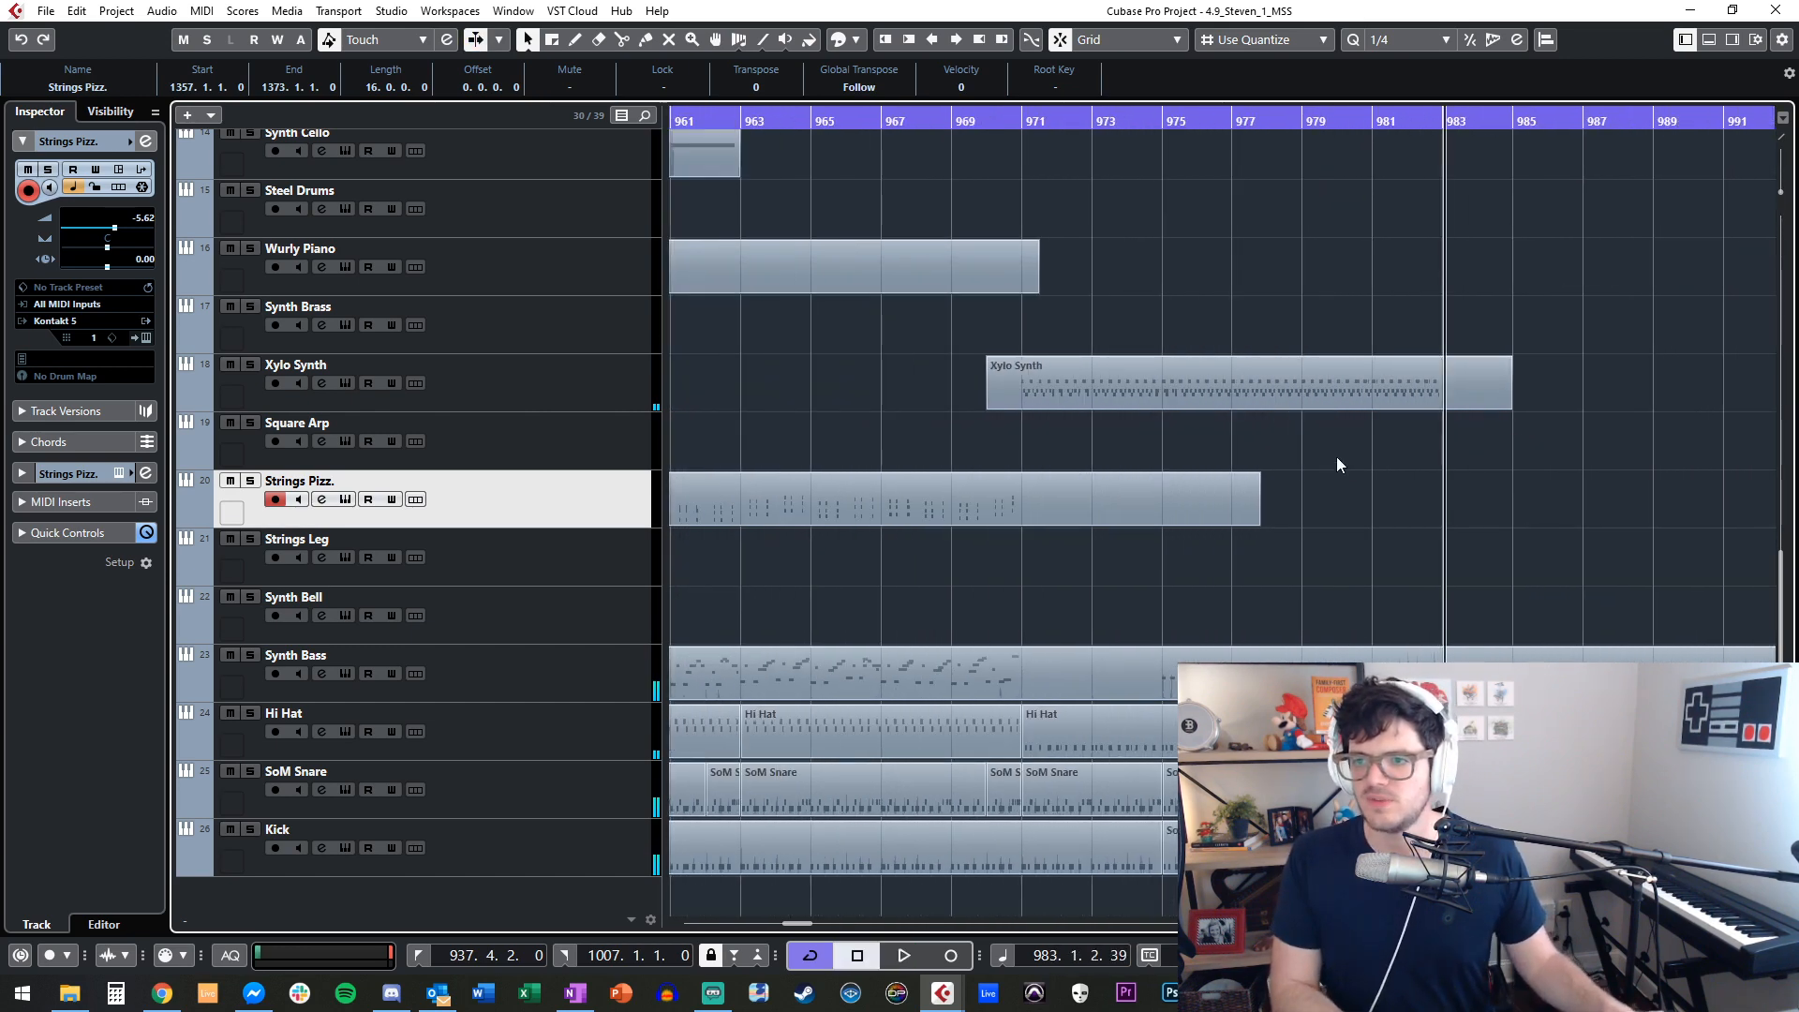
alt+click(1021, 383)
alt+click(1444, 382)
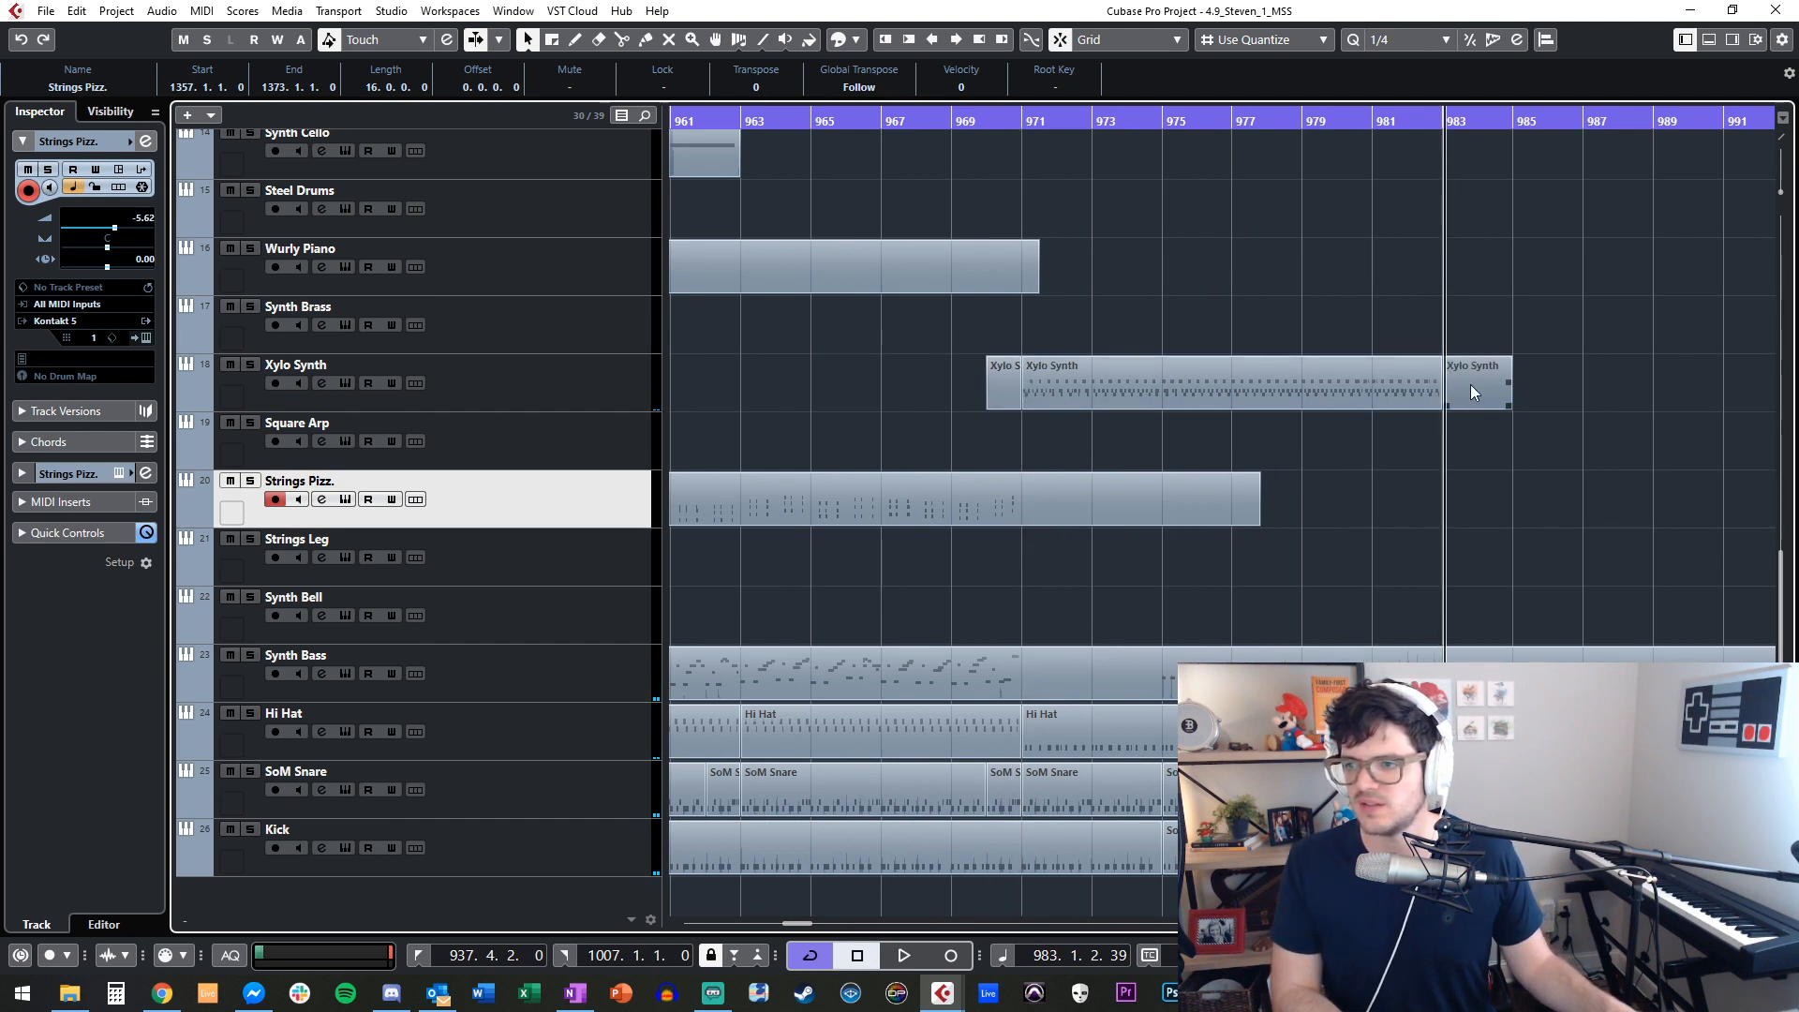
click(1467, 385)
key(Delete)
click(1006, 379)
key(Delete)
Copy the trimmed Xylo Synth event to bar 983 and play the transition into D2.
click(1049, 390)
scroll(1048, 390, right, 2)
drag(1049, 390, 1435, 386)
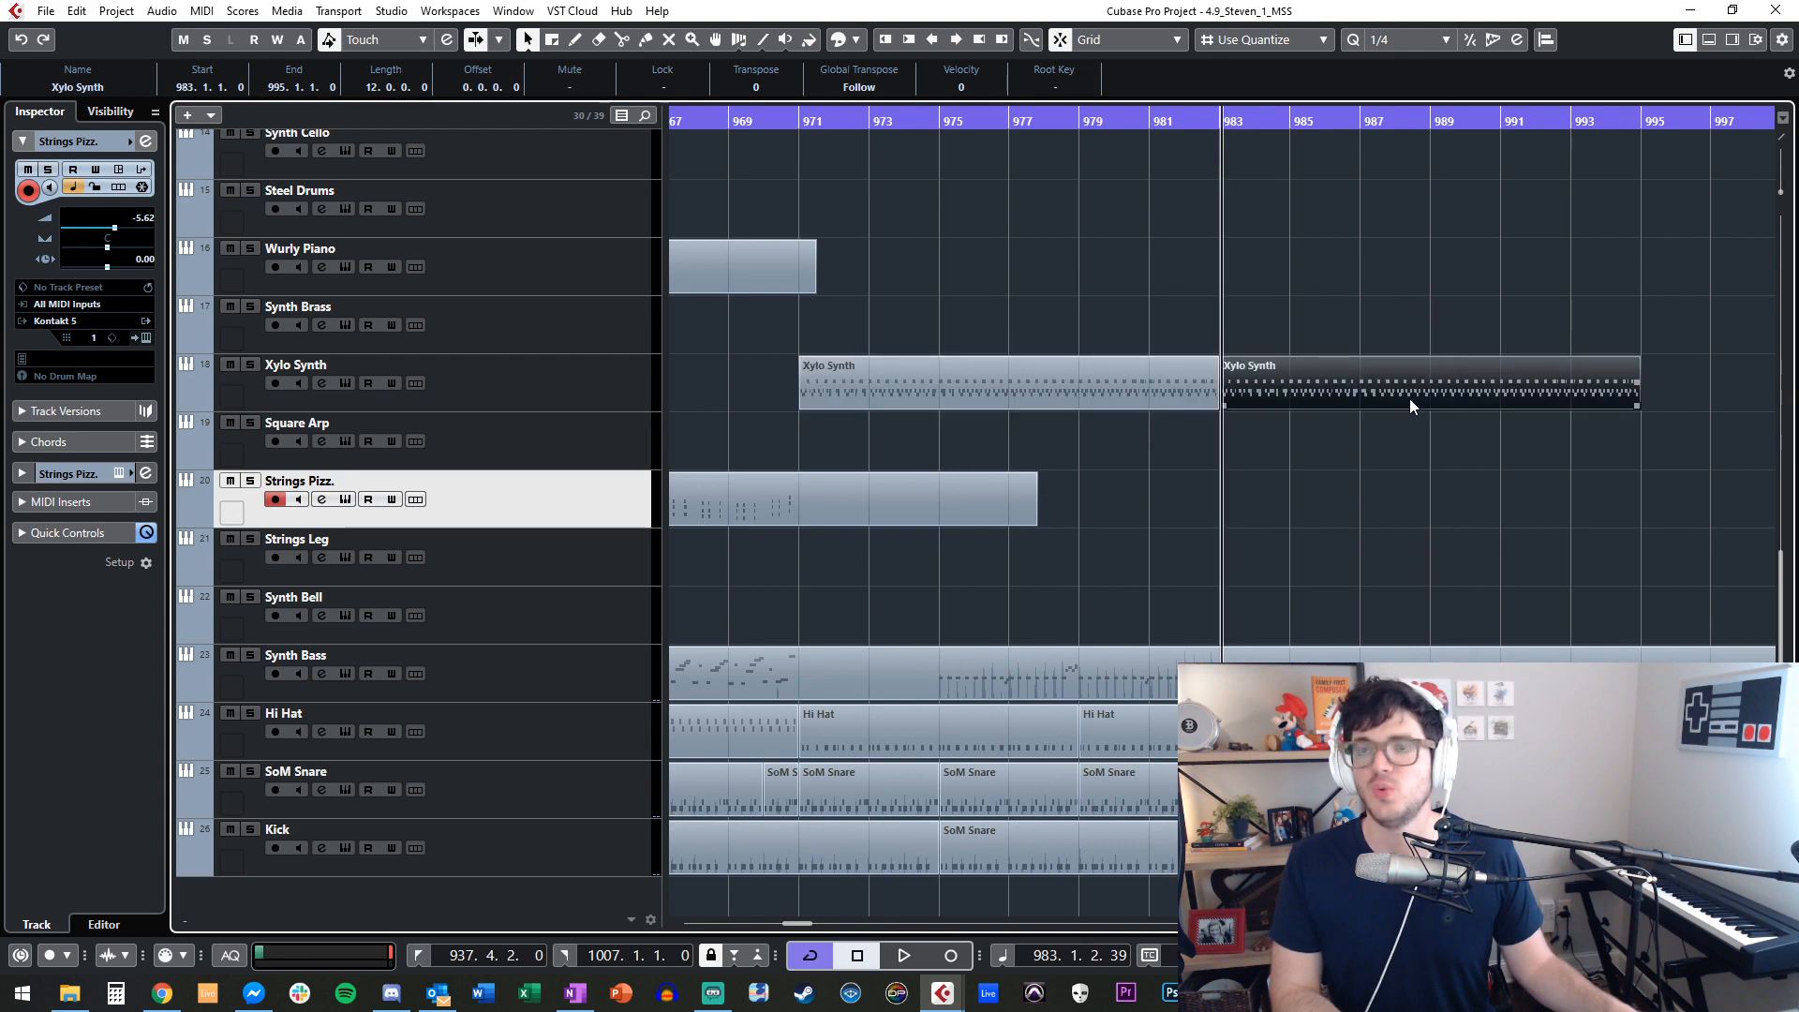
click(1258, 446)
key(KP_Subtract)
key(space)
scroll(1205, 420, right, 2)
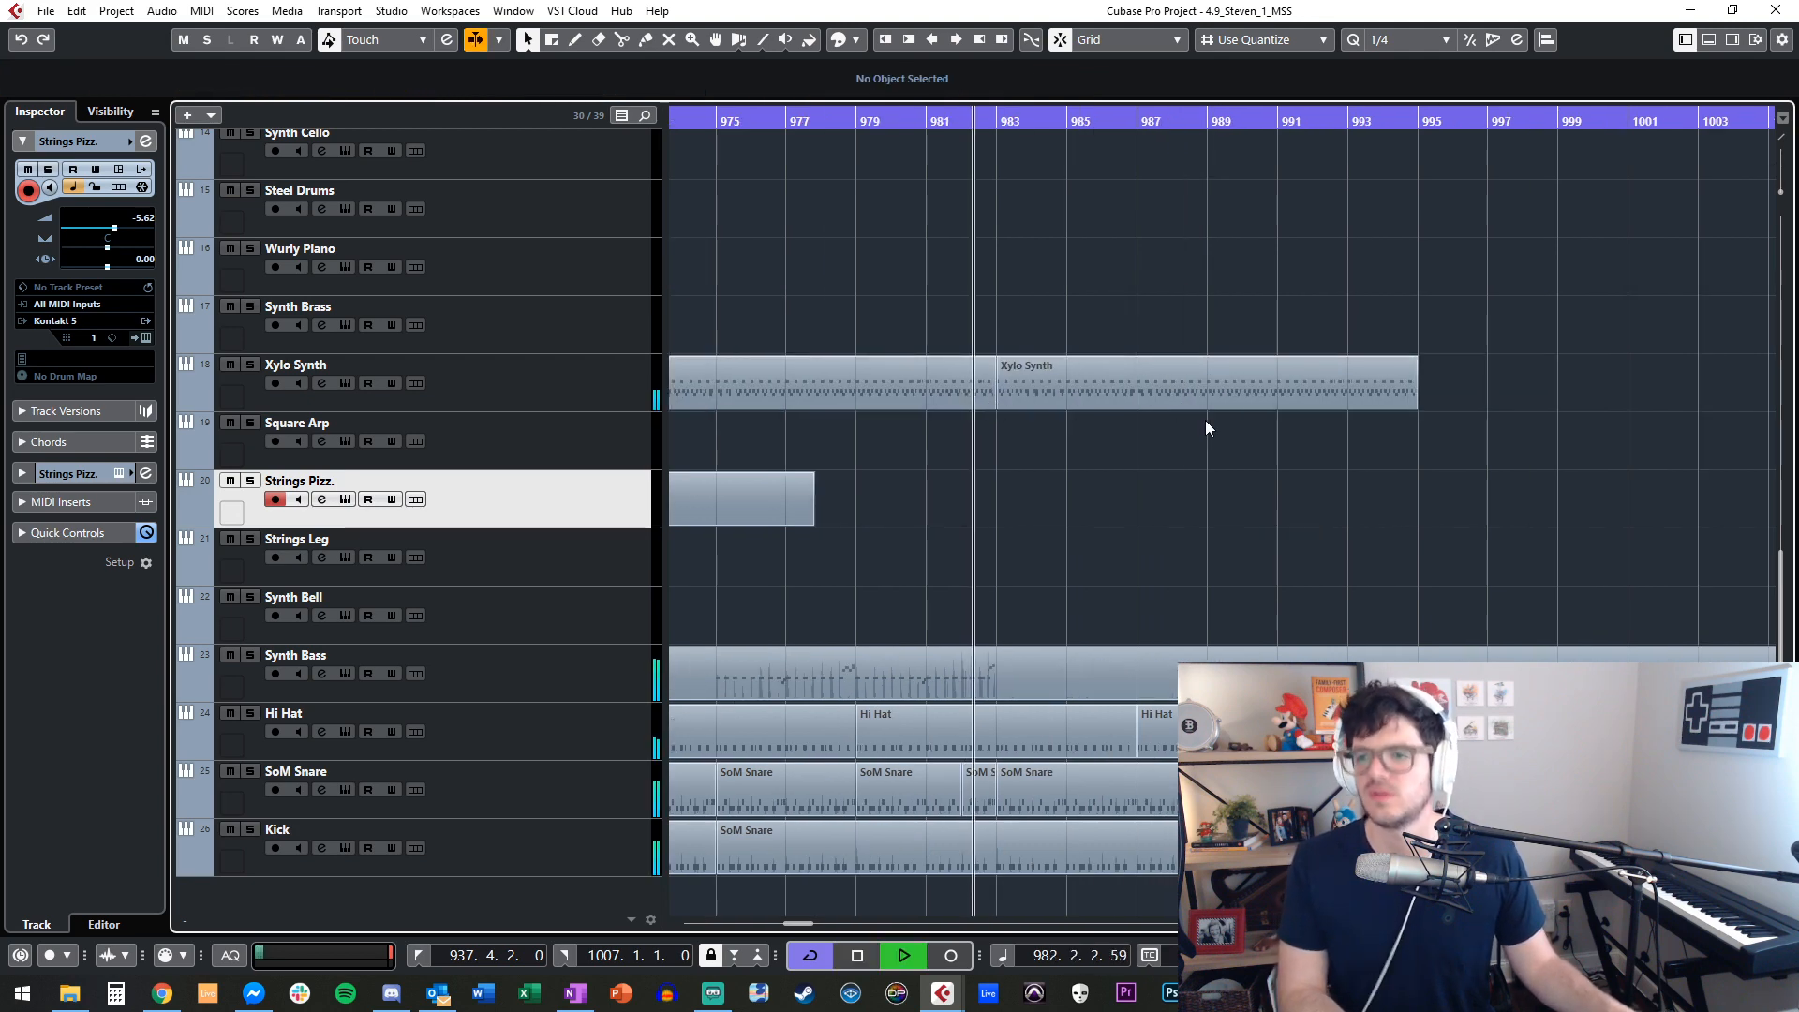
scroll(1205, 419, up, 7)
scroll(1205, 429, down, 7)
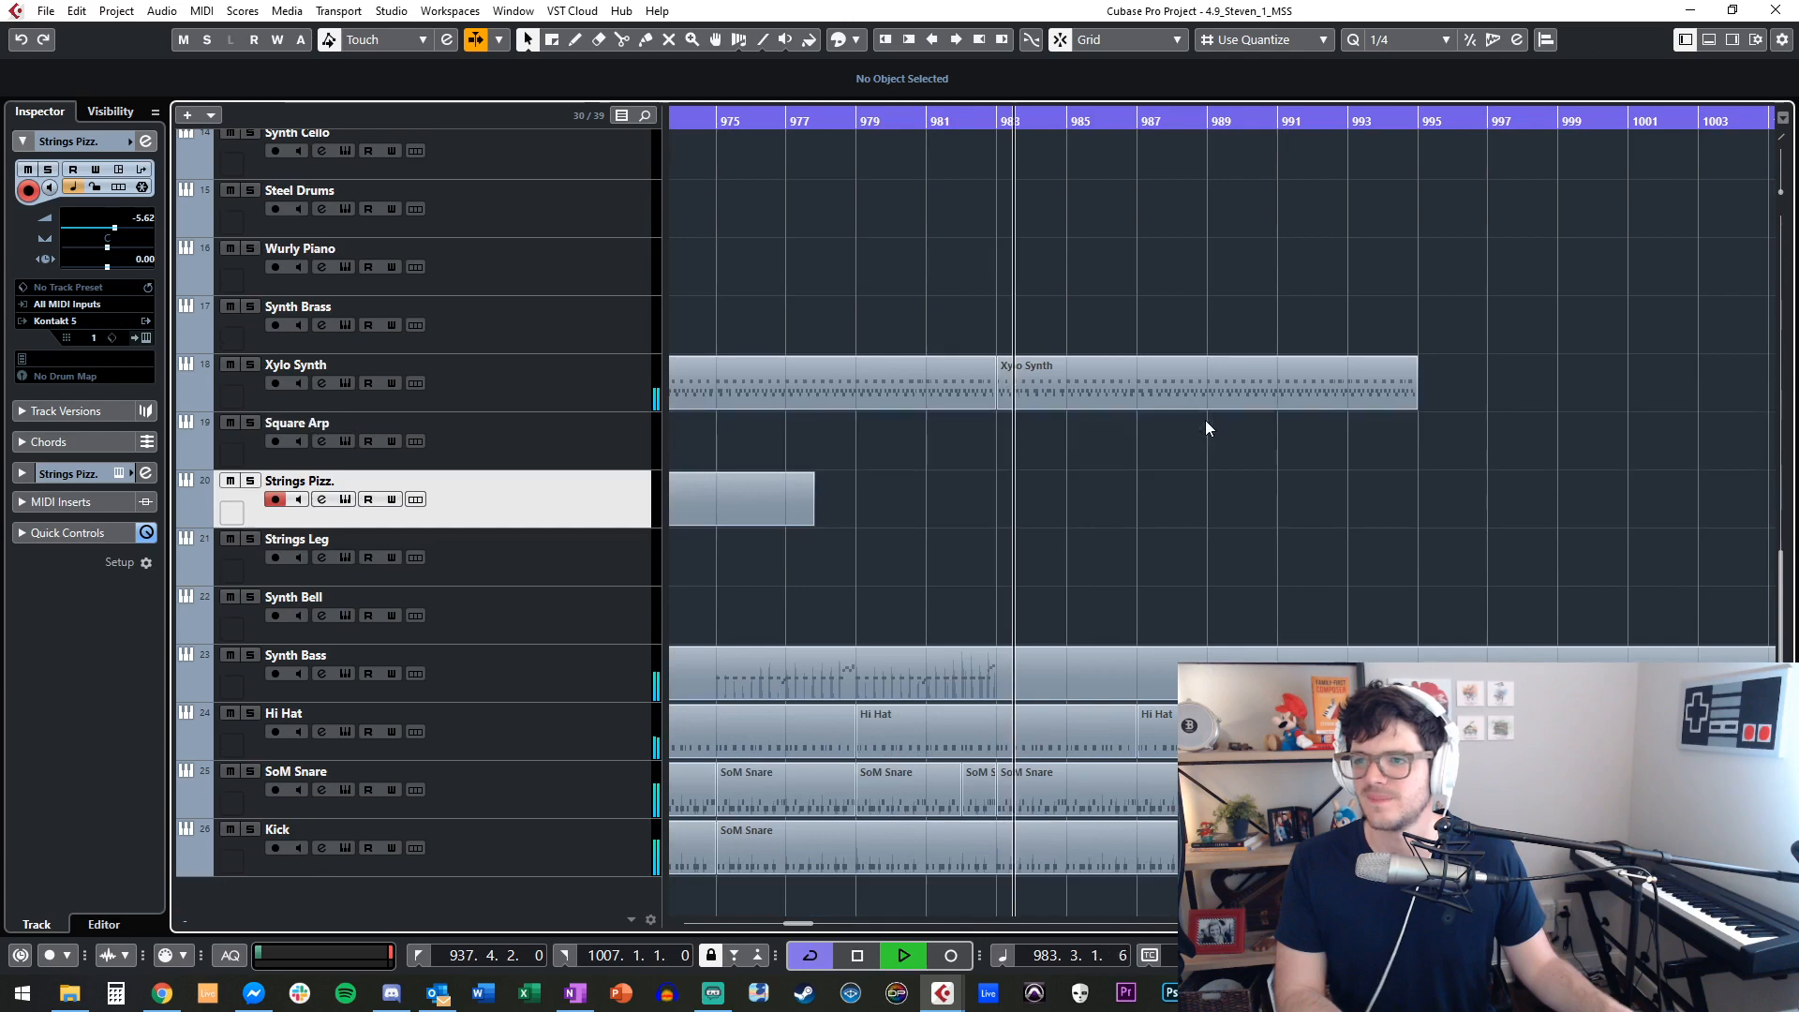
Cut the copied Xylo Synth event at bar 991, remove the copy entirely and stop playback.
click(1338, 393)
key(Delete)
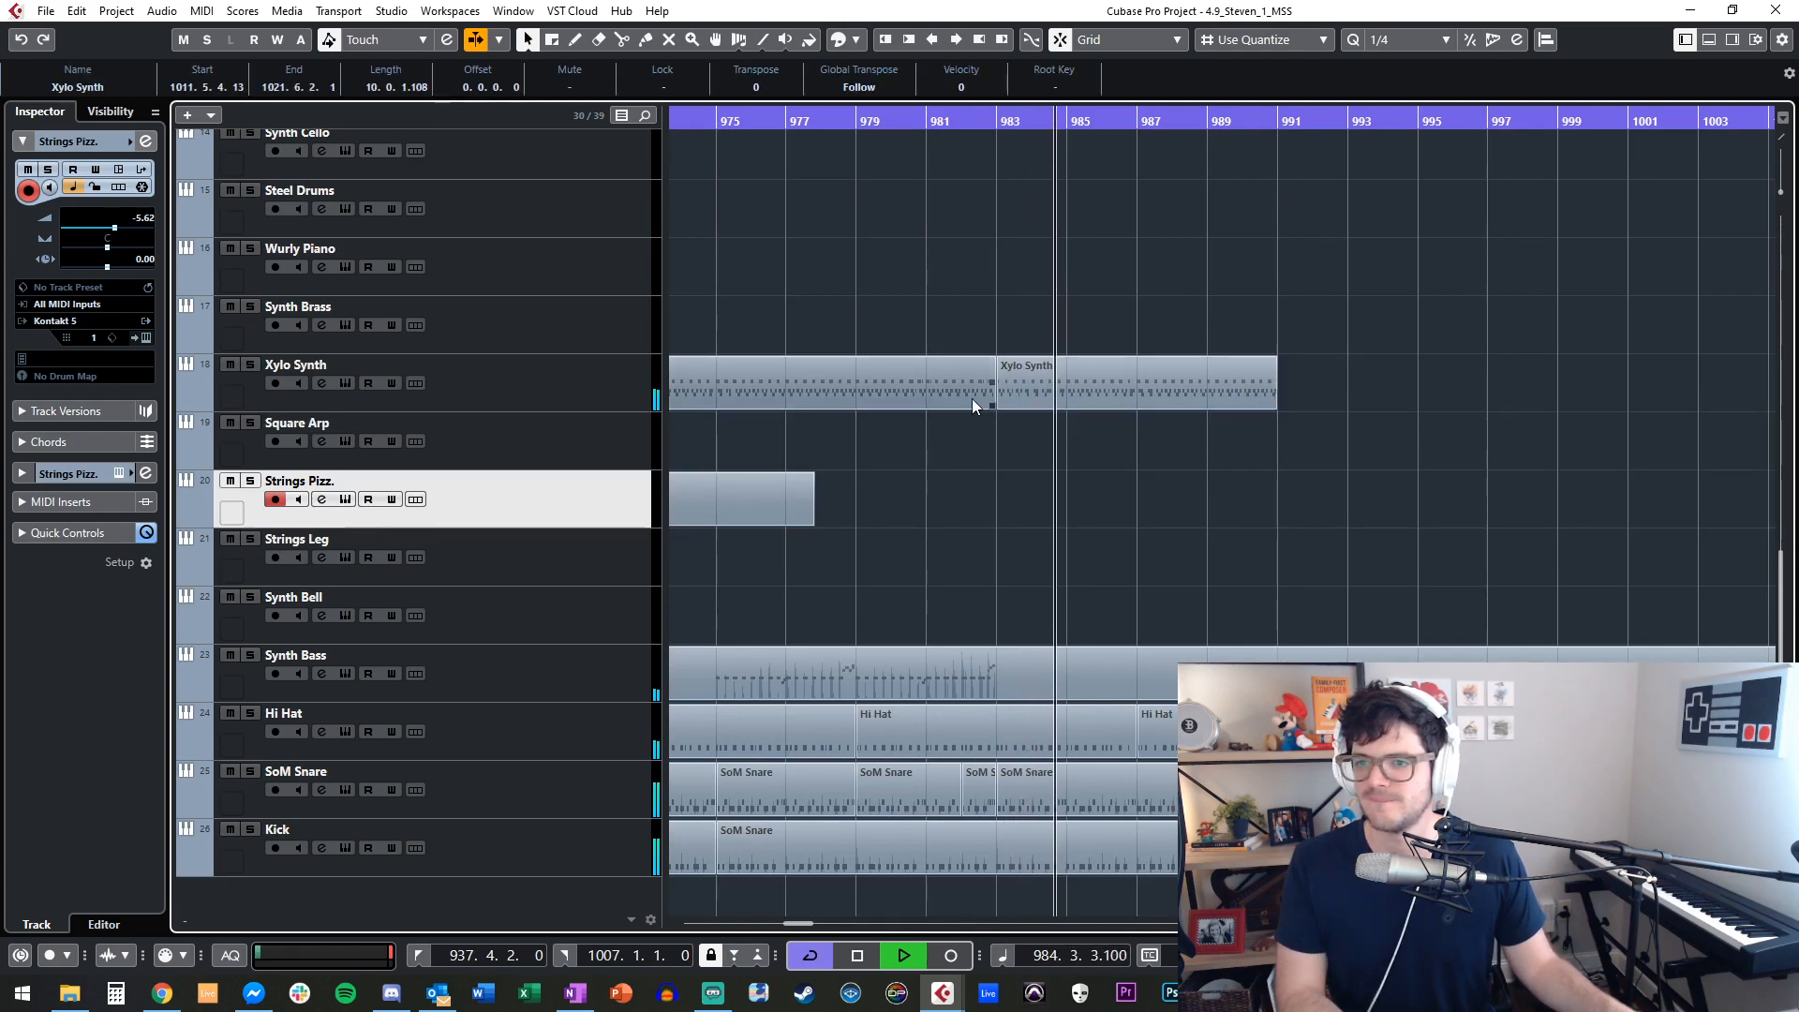
scroll(1154, 411, left, 1)
key(space)
Open the Xylo Synth event starting at bar 971 for note editing and set the quantize grid to 1/16.
double_click(908, 386)
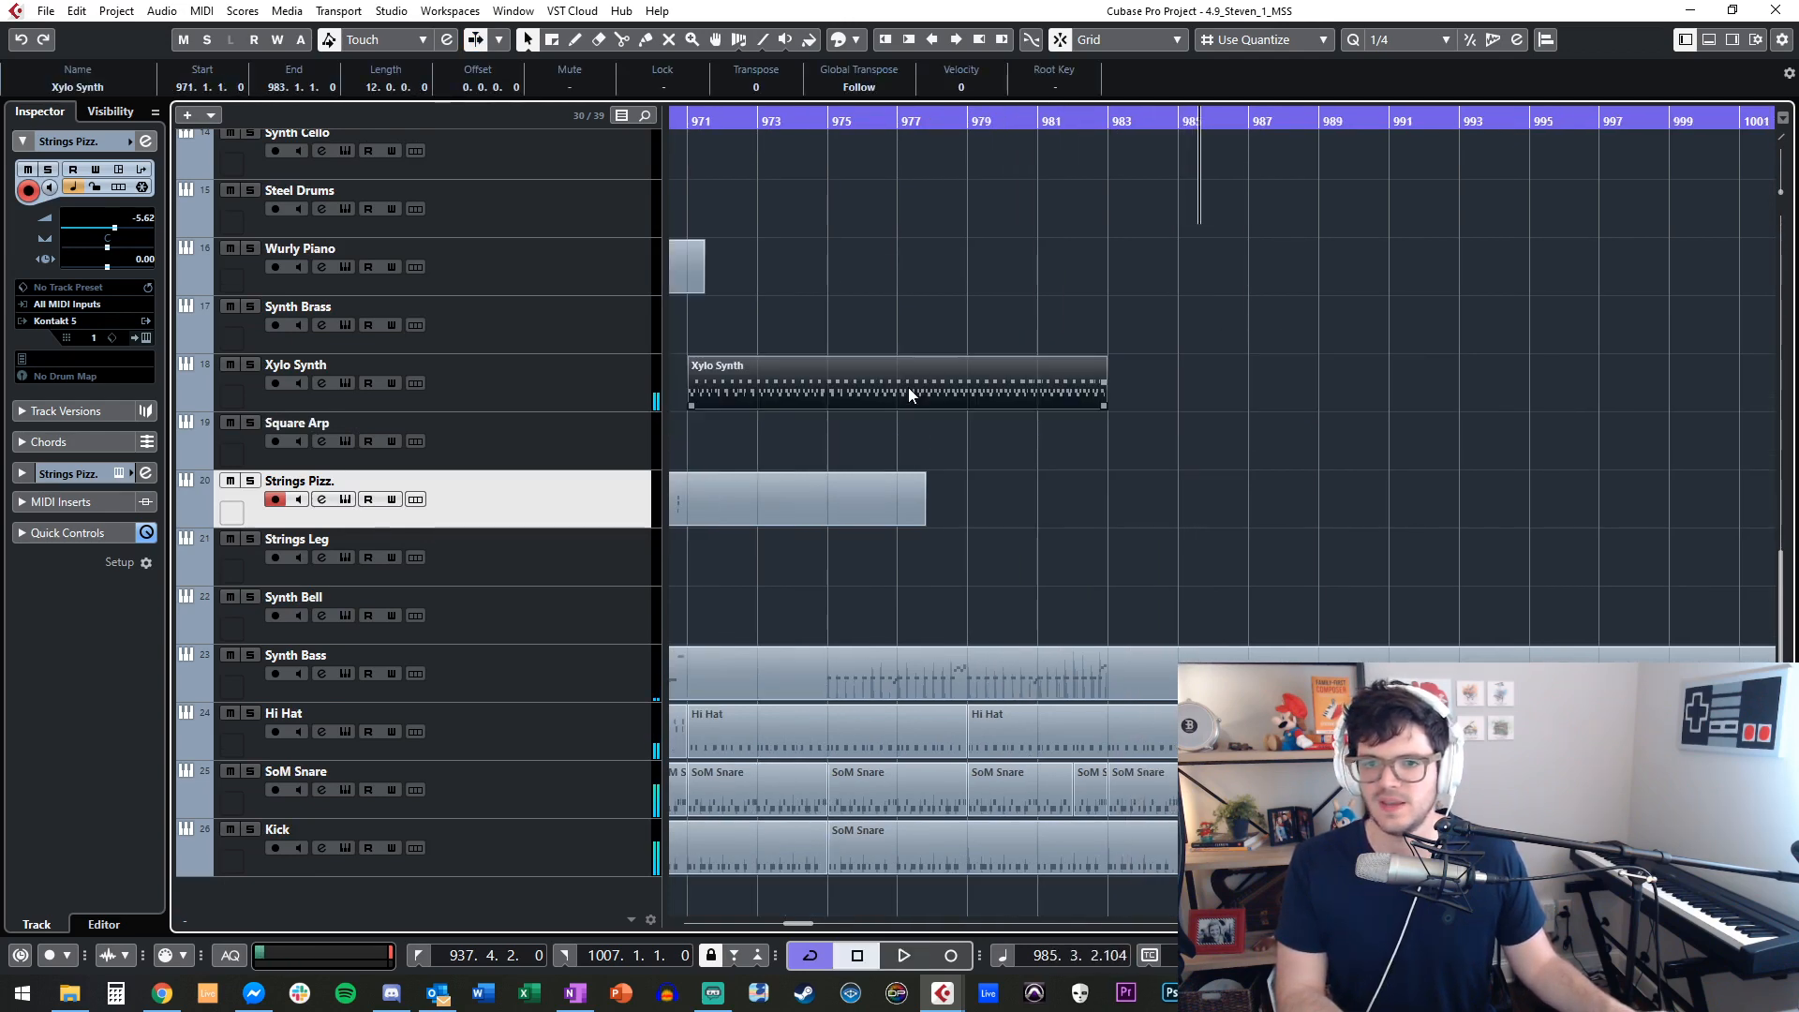
click(1050, 271)
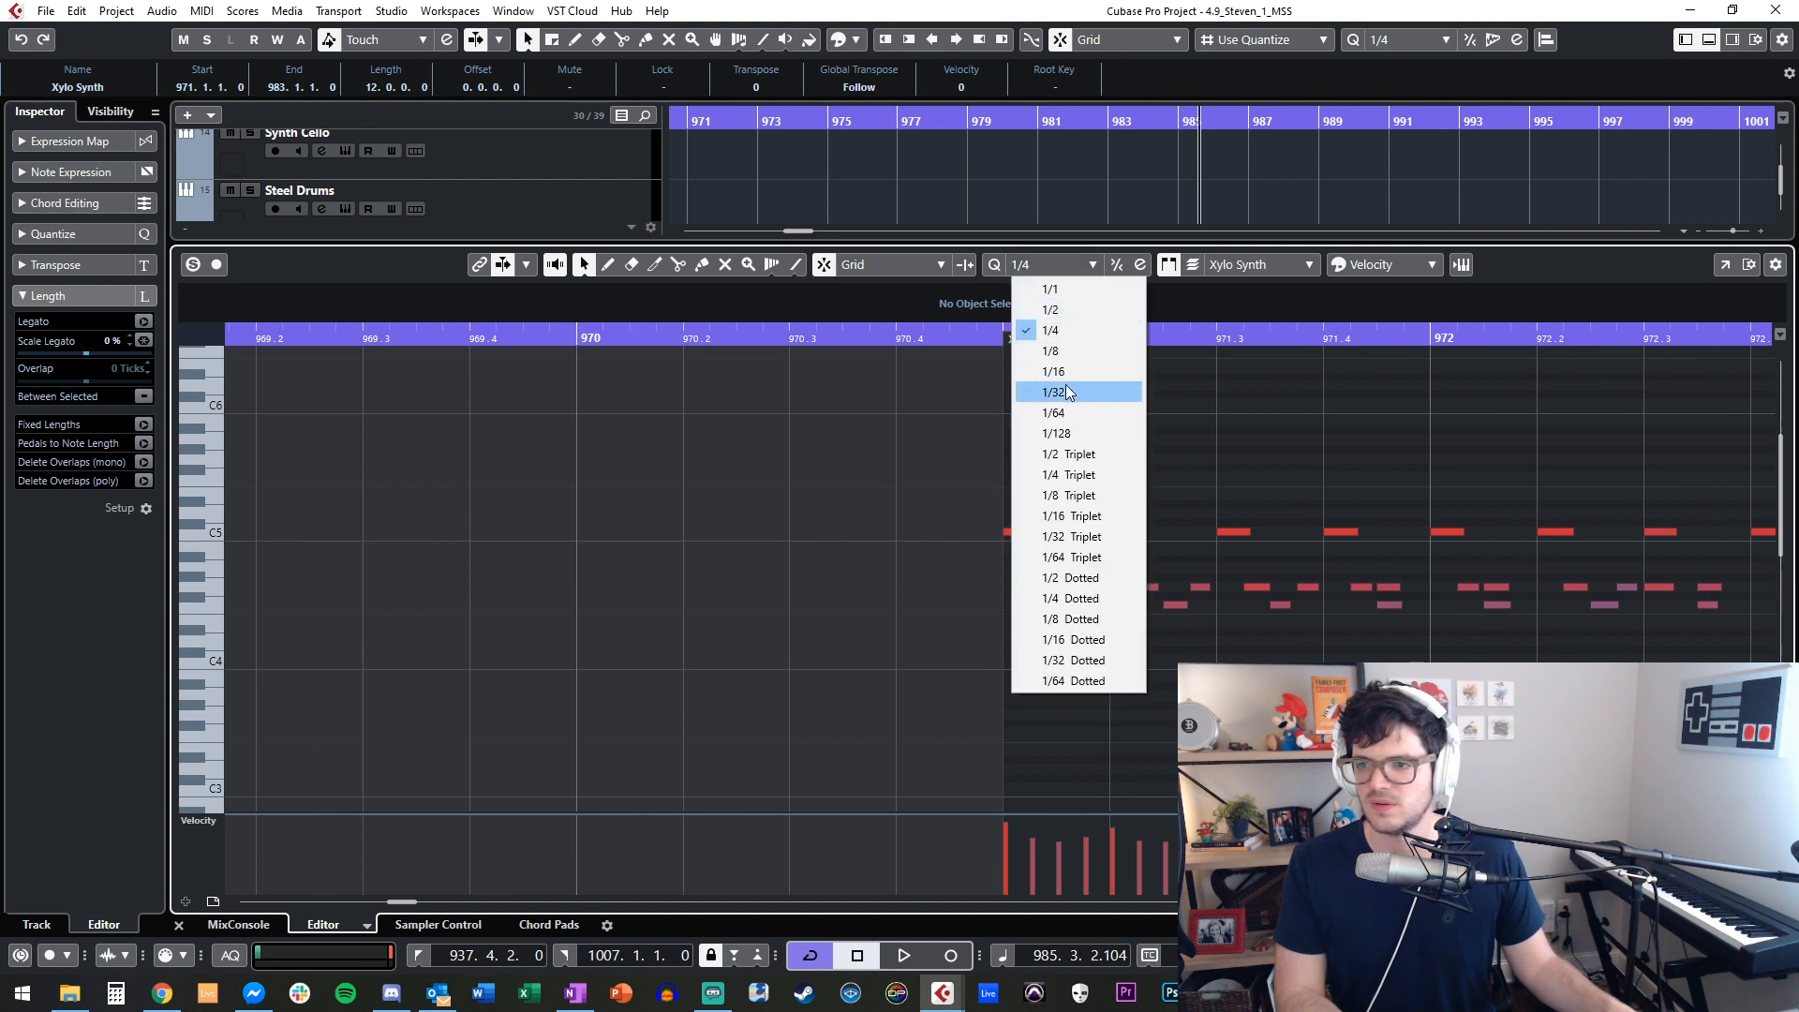
click(1053, 371)
scroll(1072, 443, right, 2)
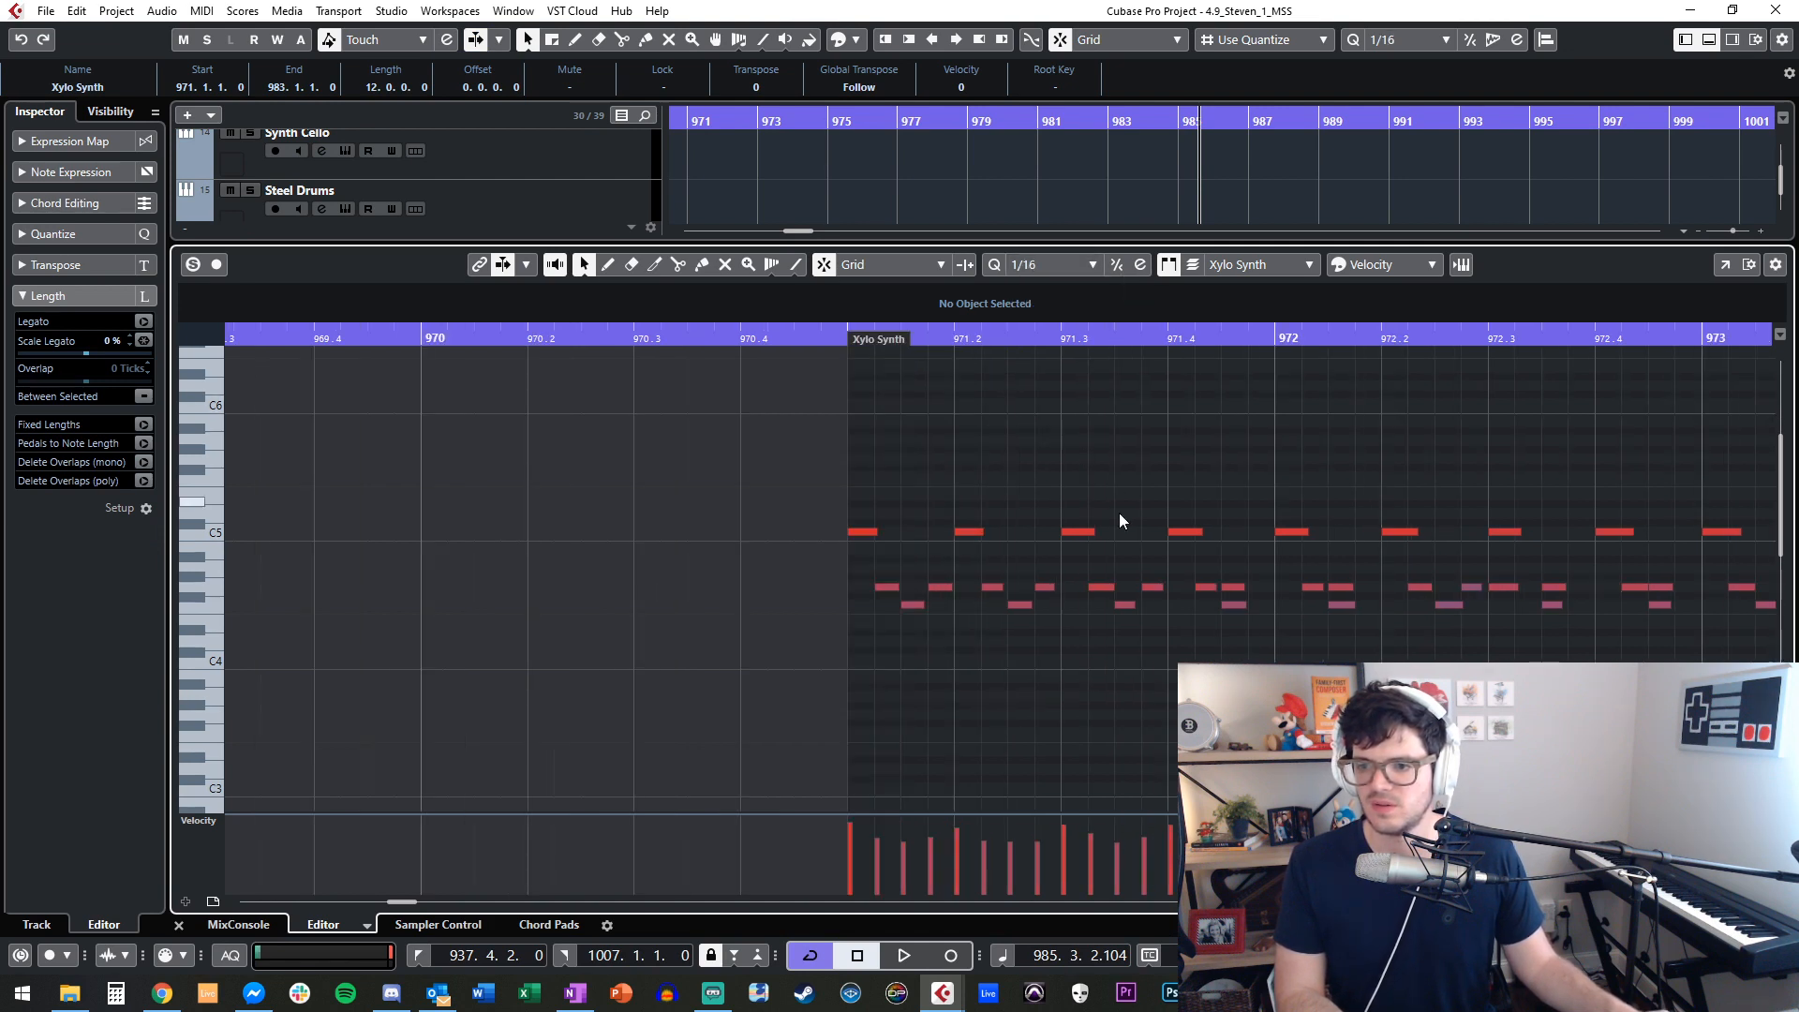
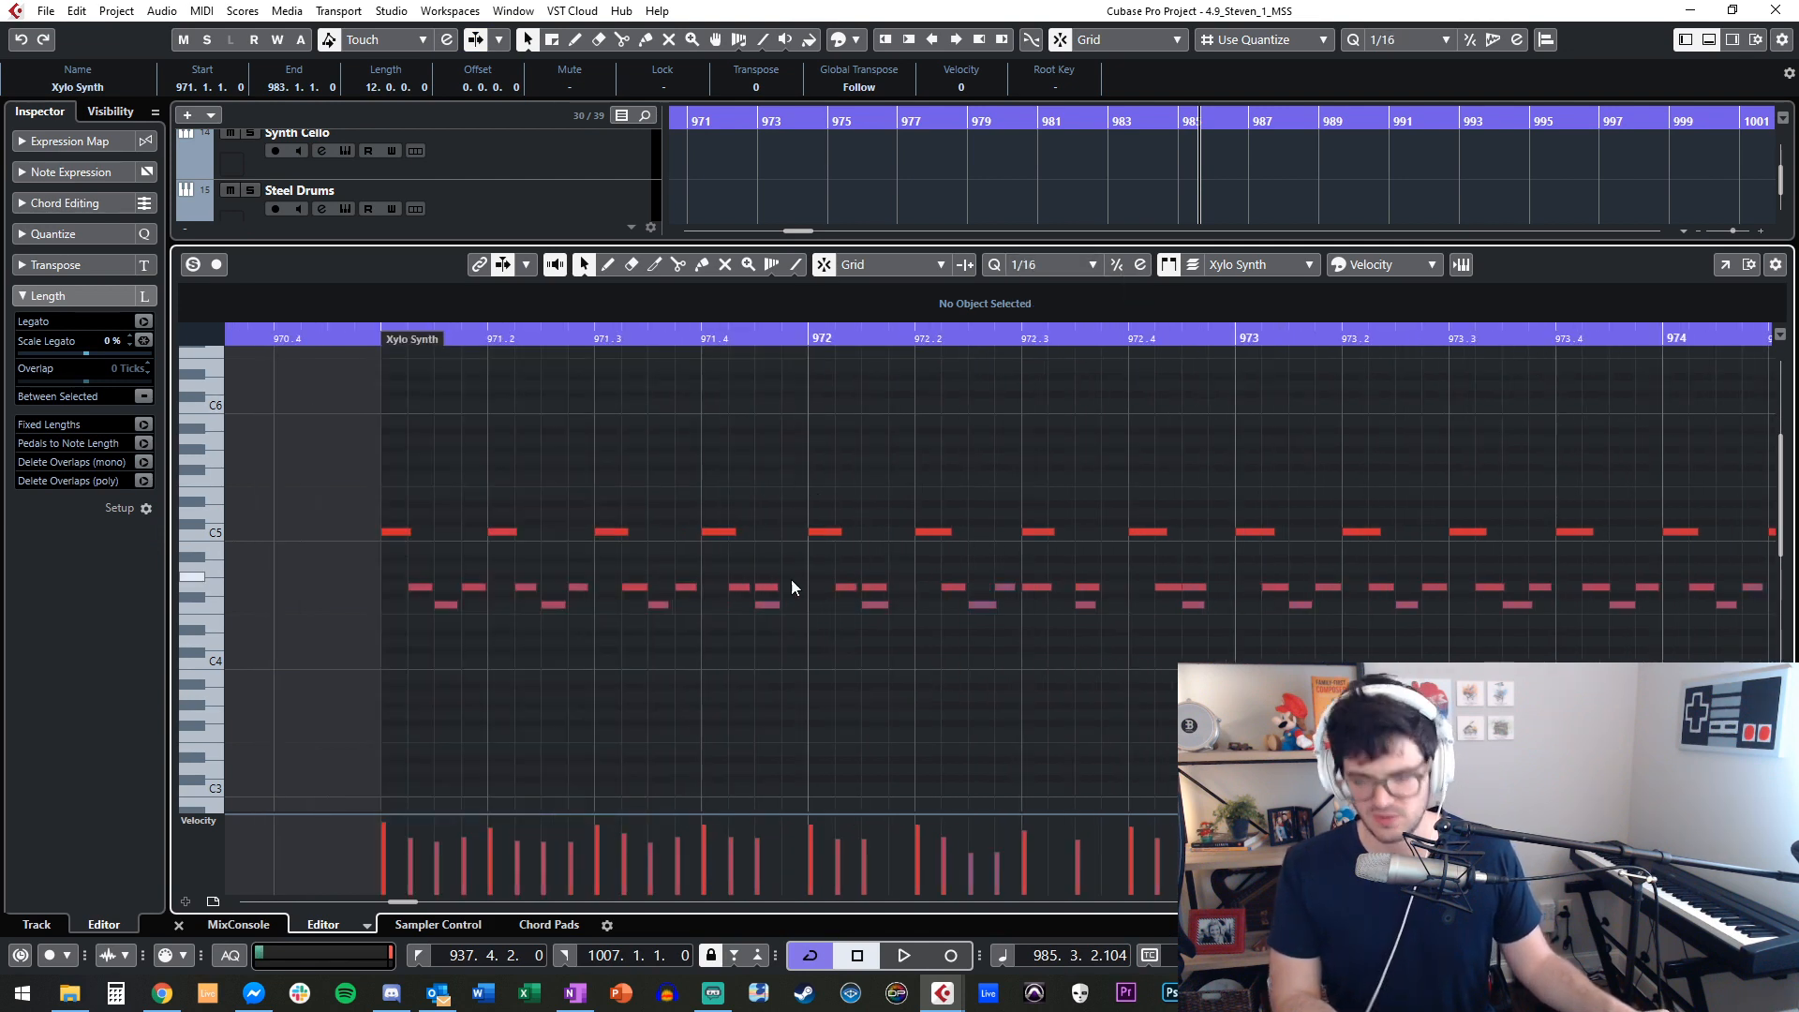
Move the misplaced Xylo Synth G4 notes one sixteenth later, to 971.4.4 and 972.1.4.
click(767, 588)
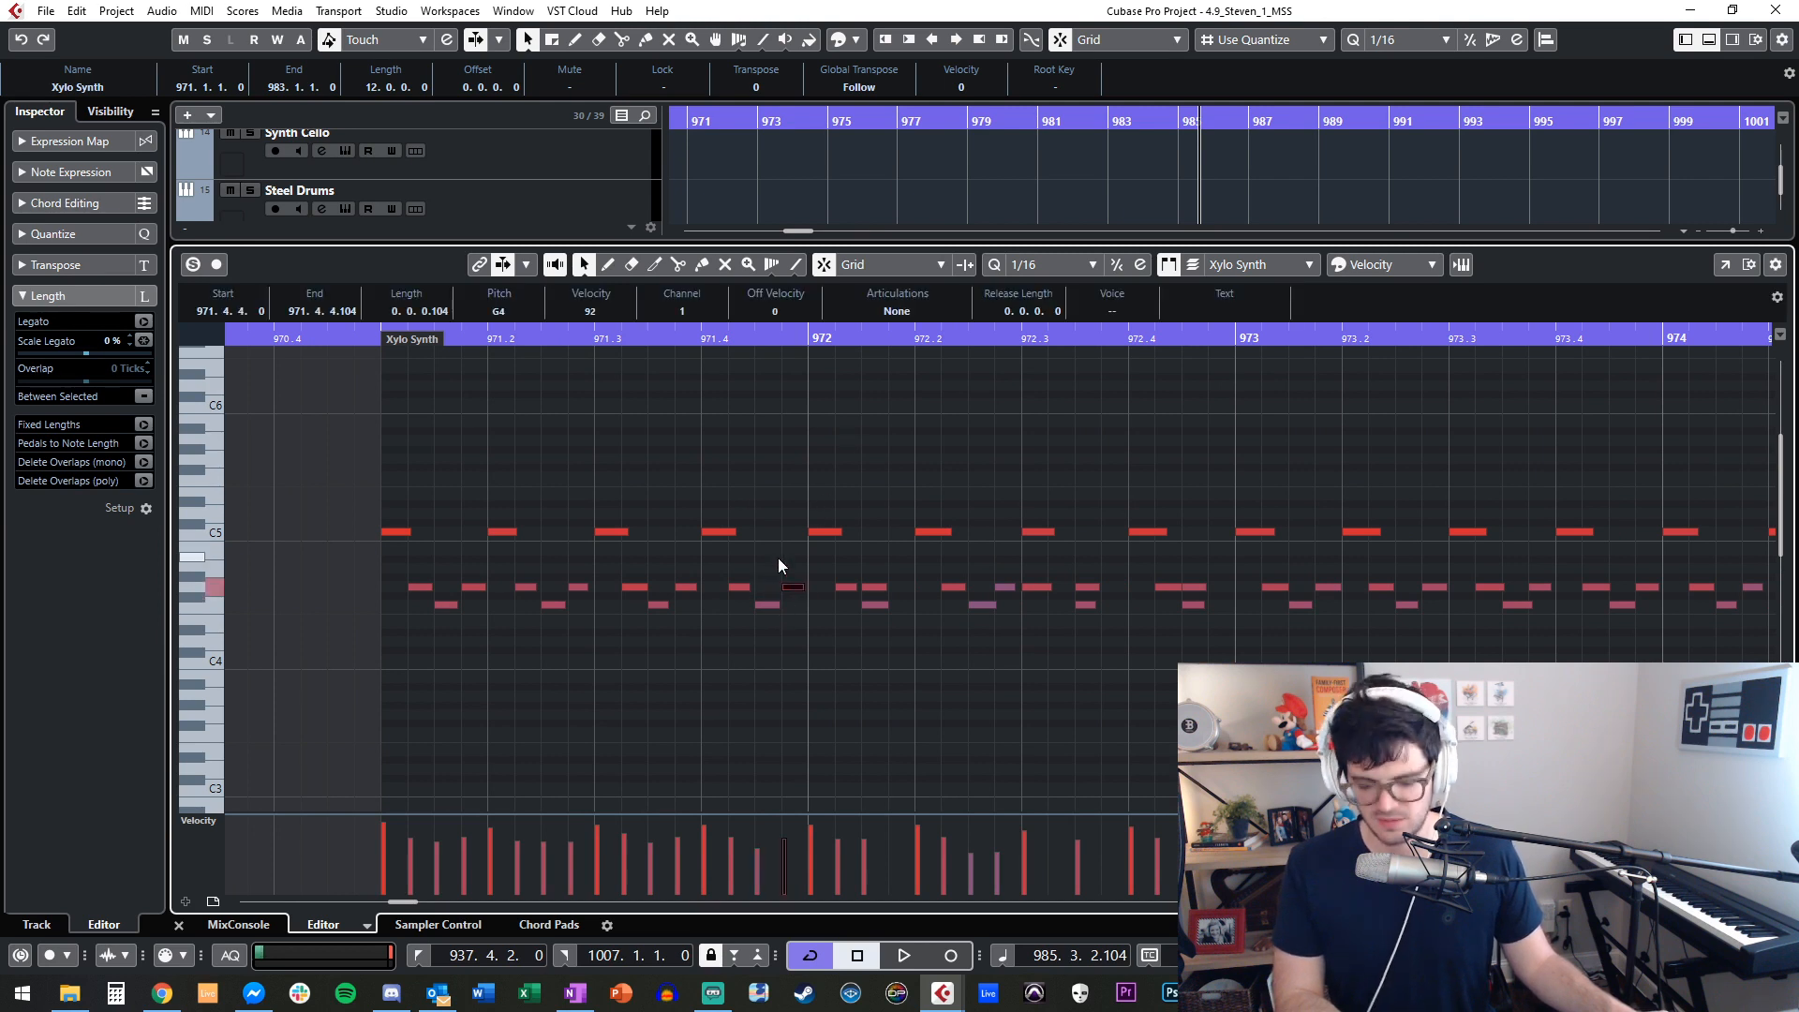
click(763, 475)
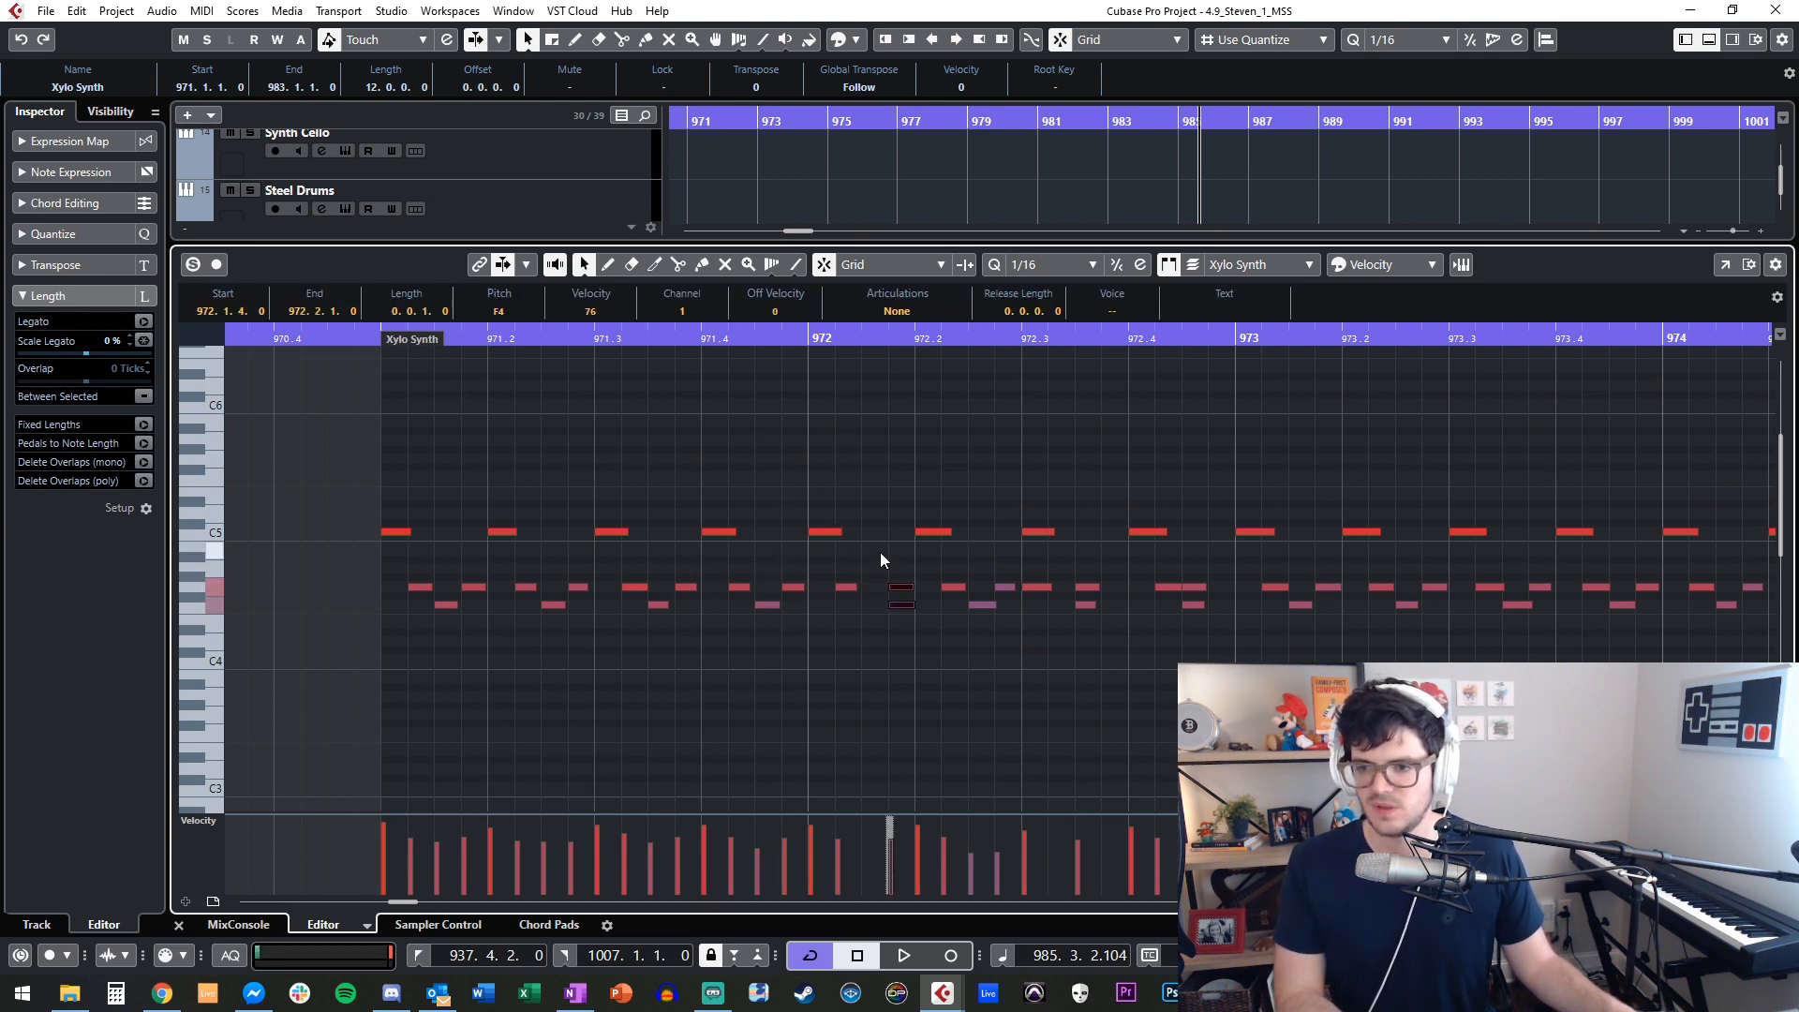
drag(873, 587, 901, 587)
click(894, 429)
Shift the misplaced G4 notes in beats 3 and 4 of bar 972 to positions 972.3.2, 972.3.4 and 972.4.4.
scroll(893, 429, right, 3)
scroll(791, 542, left, 3)
scroll(791, 542, right, 8)
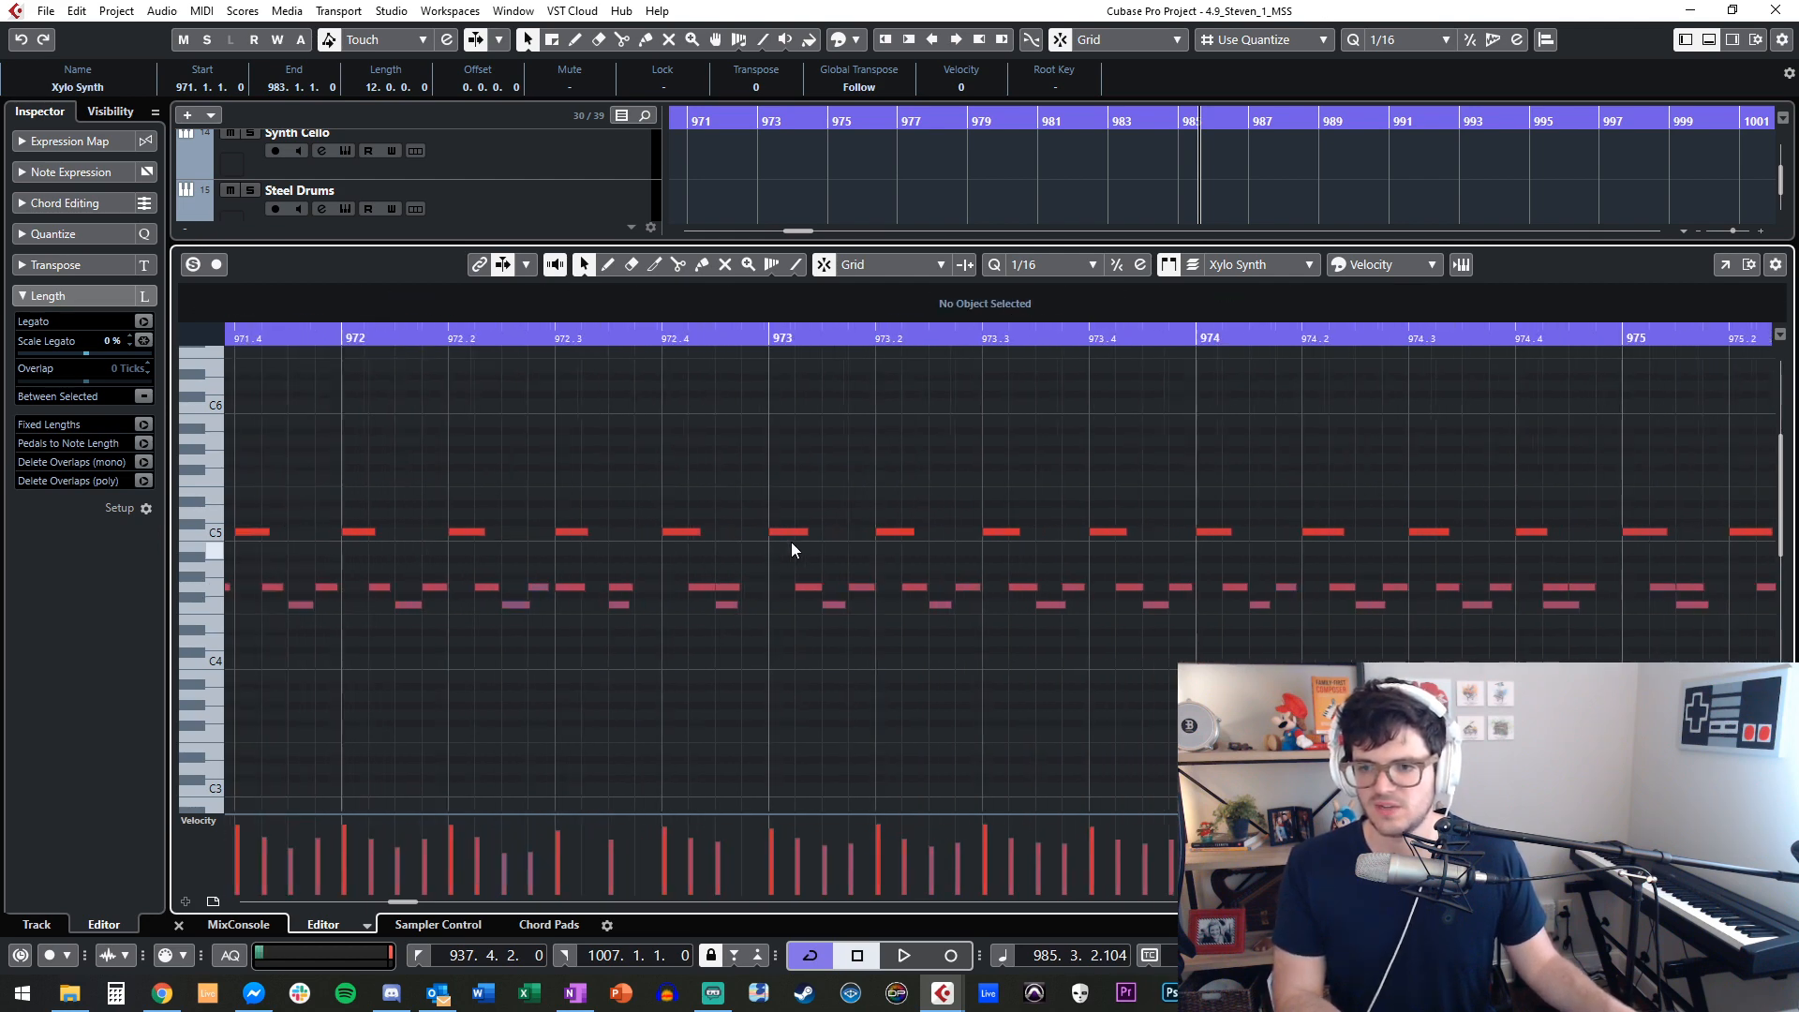
scroll(778, 526, left, 11)
scroll(778, 528, right, 3)
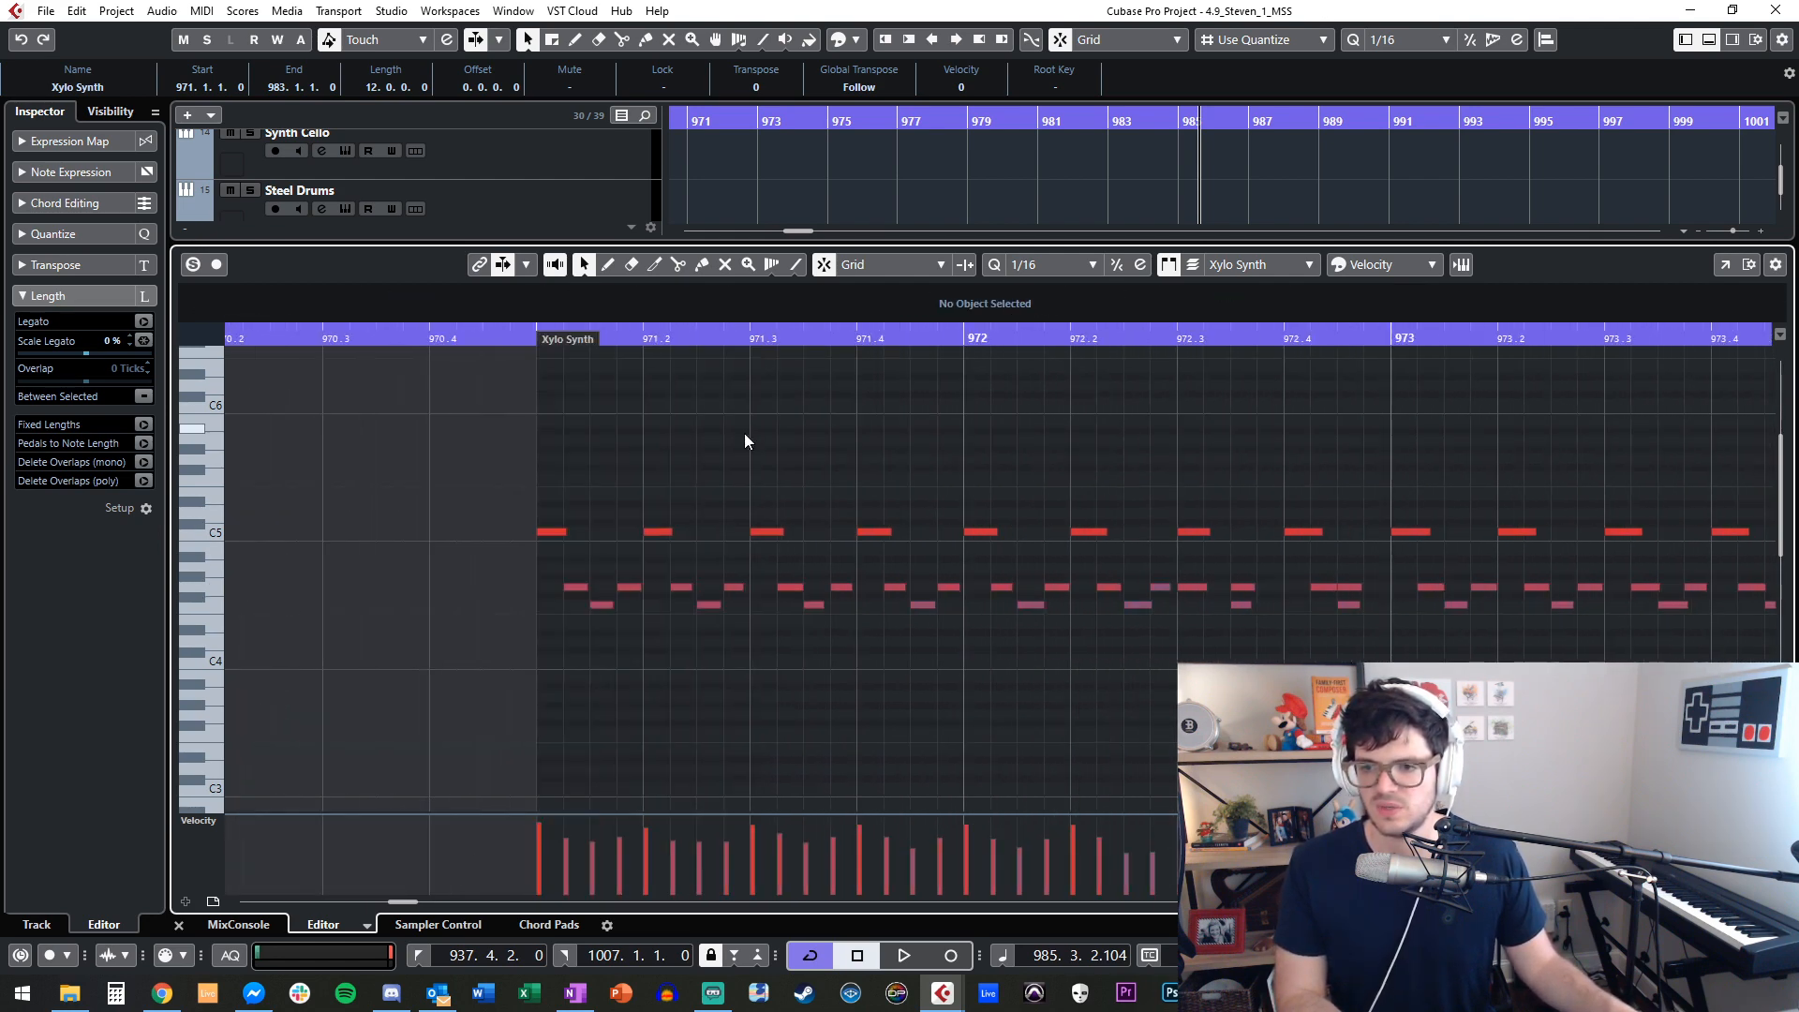
scroll(1020, 566, right, 2)
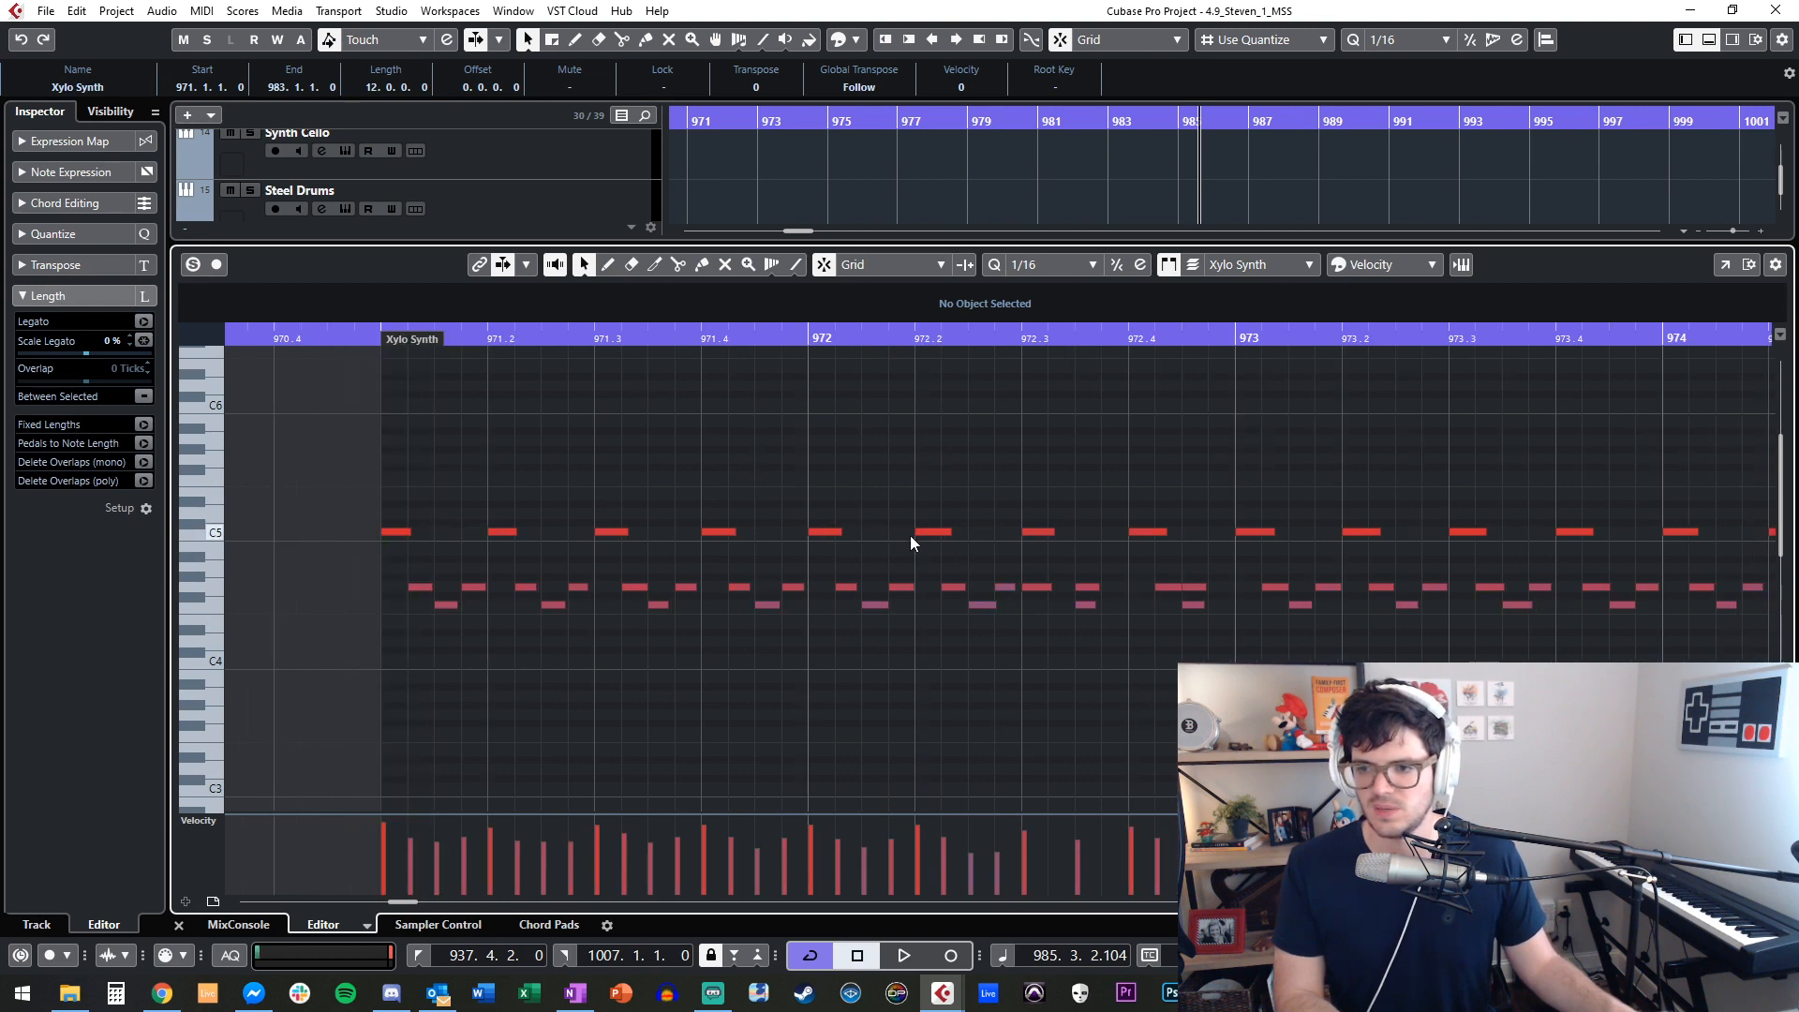
key(ctrl+Right)
mouse_move(1048, 604)
mouse_down()
mouse_move(1094, 590)
mouse_move(1048, 590)
mouse_up()
key(ctrl+Right)
scroll(1109, 560, right, 1)
key(ctrl+Right)
scroll(1122, 560, right, 1)
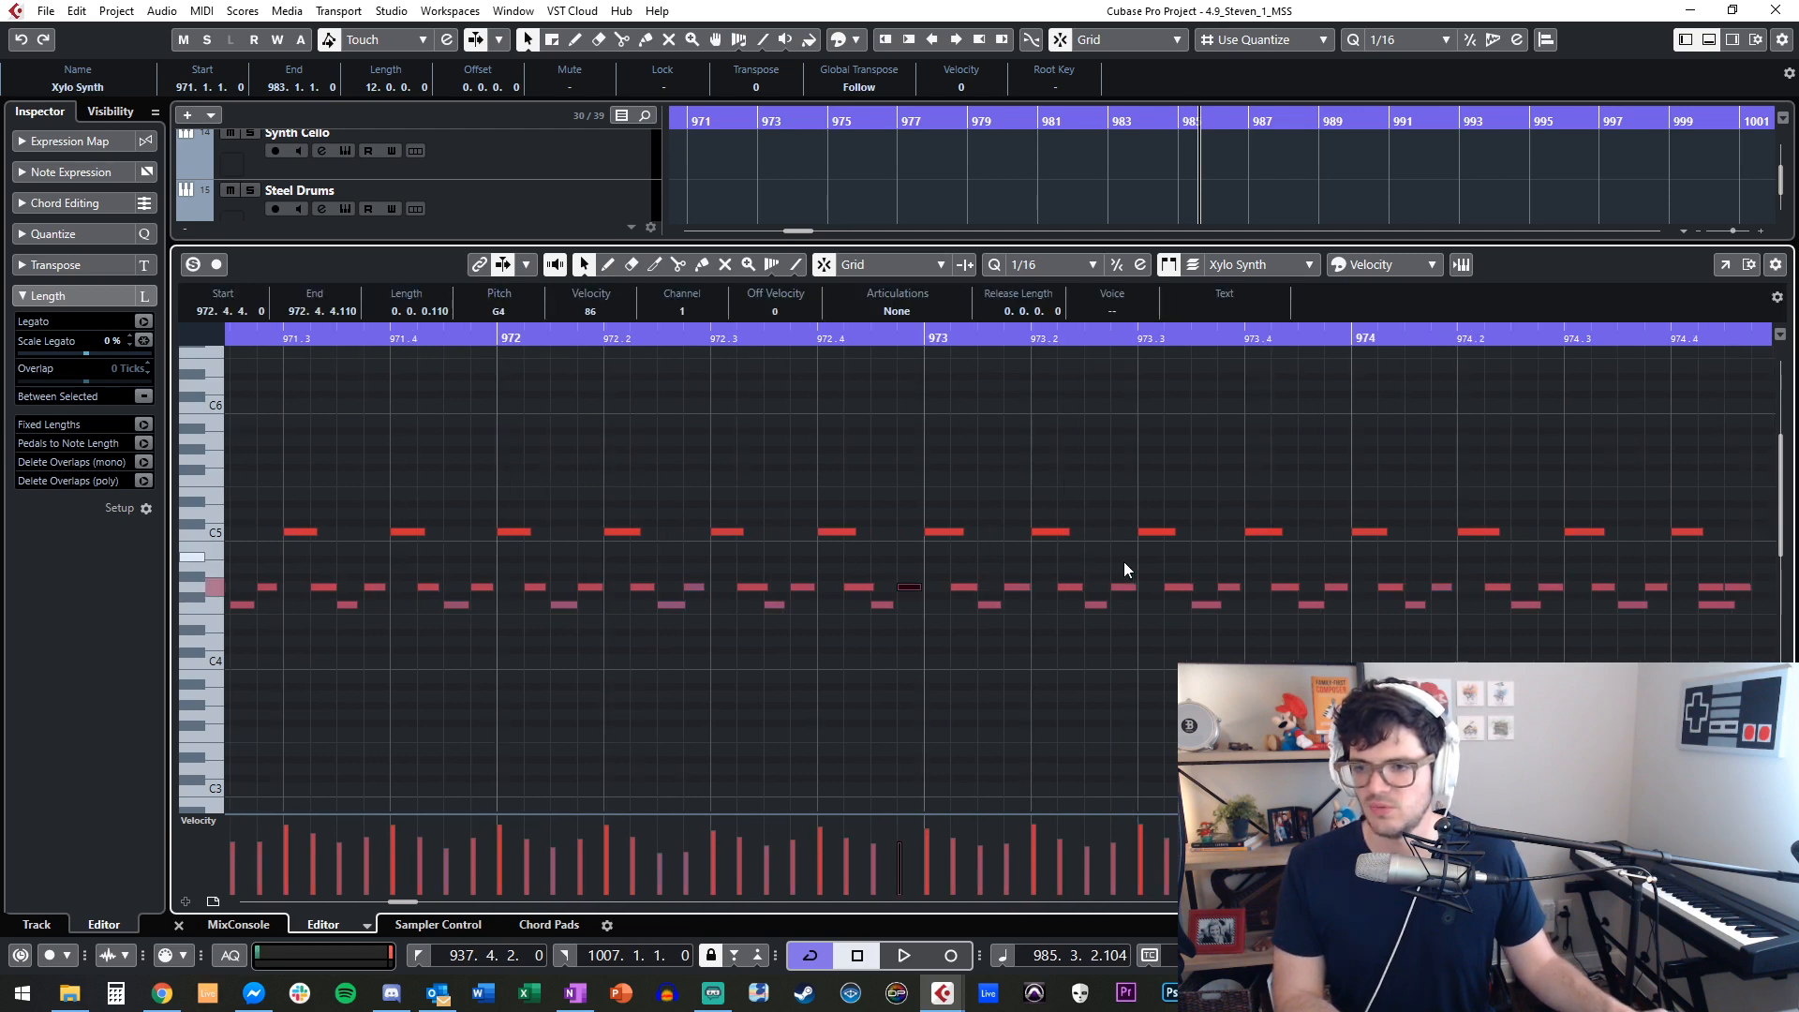
click(969, 488)
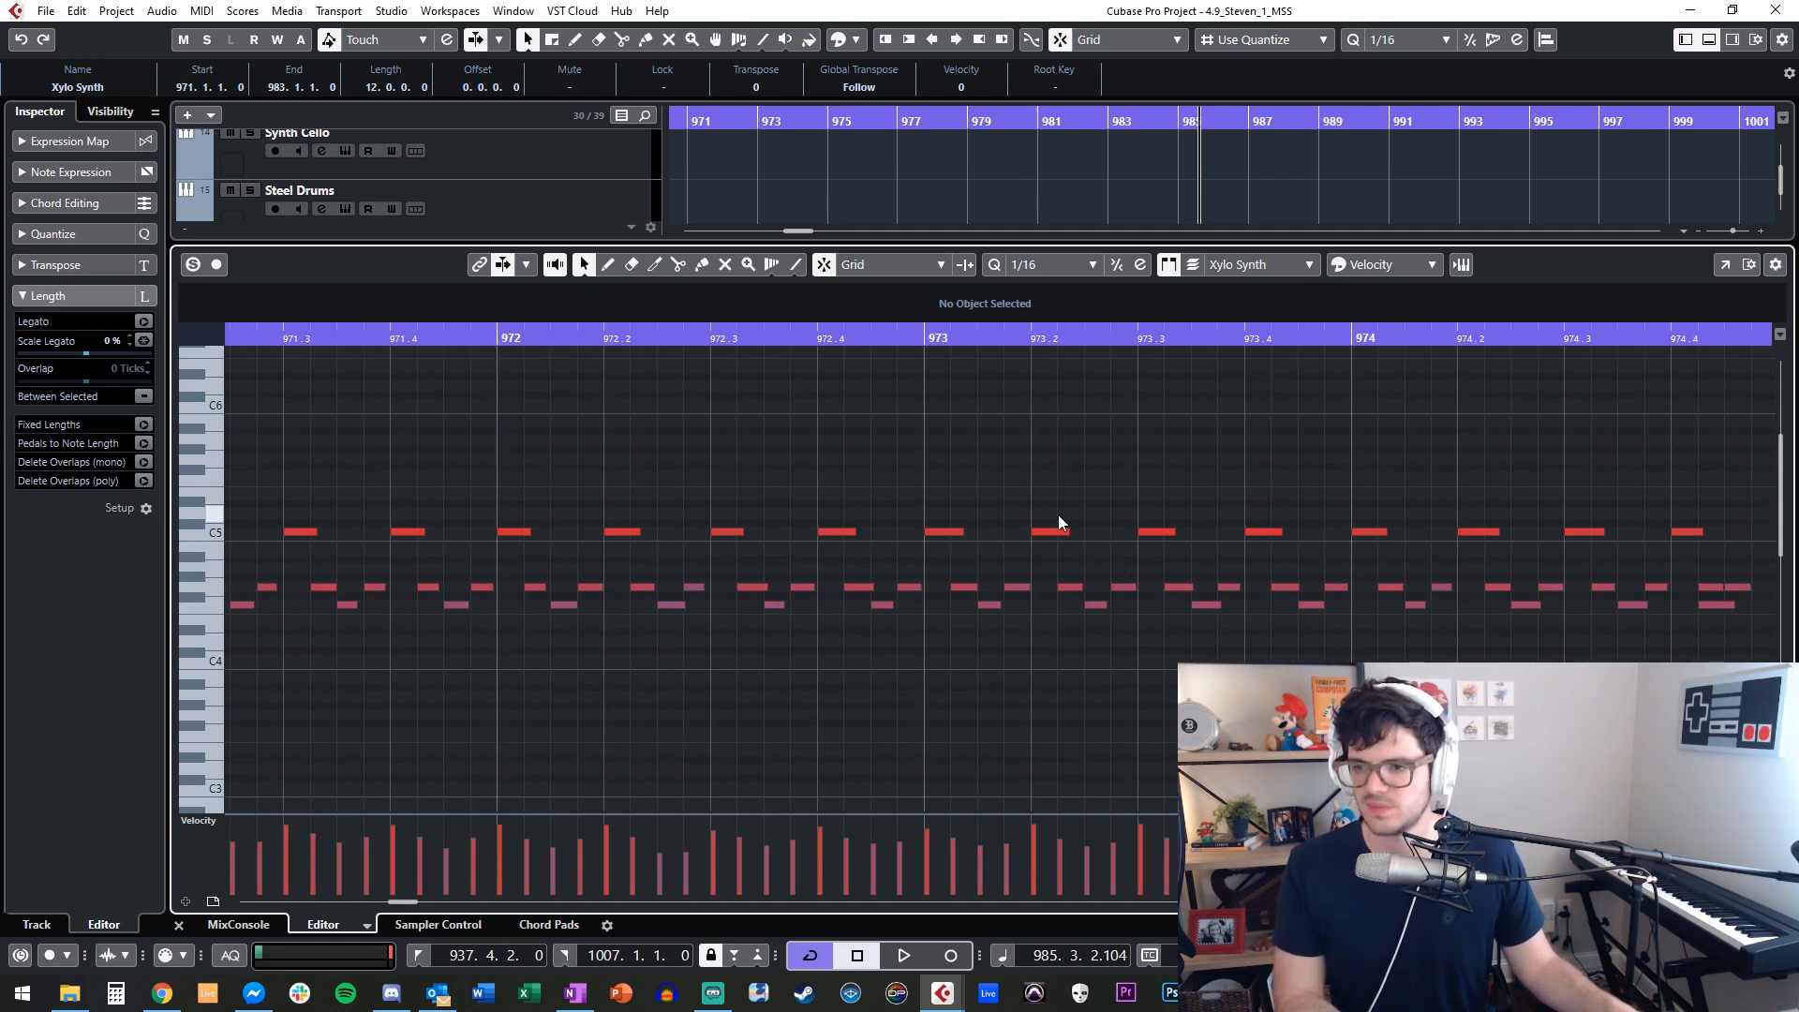
Shift the misplaced Xylo Synth G4 notes in bars 974 and 975 later, to positions 974.4.4, 975.1.4 and 975.2.4.
scroll(1190, 530, right, 1)
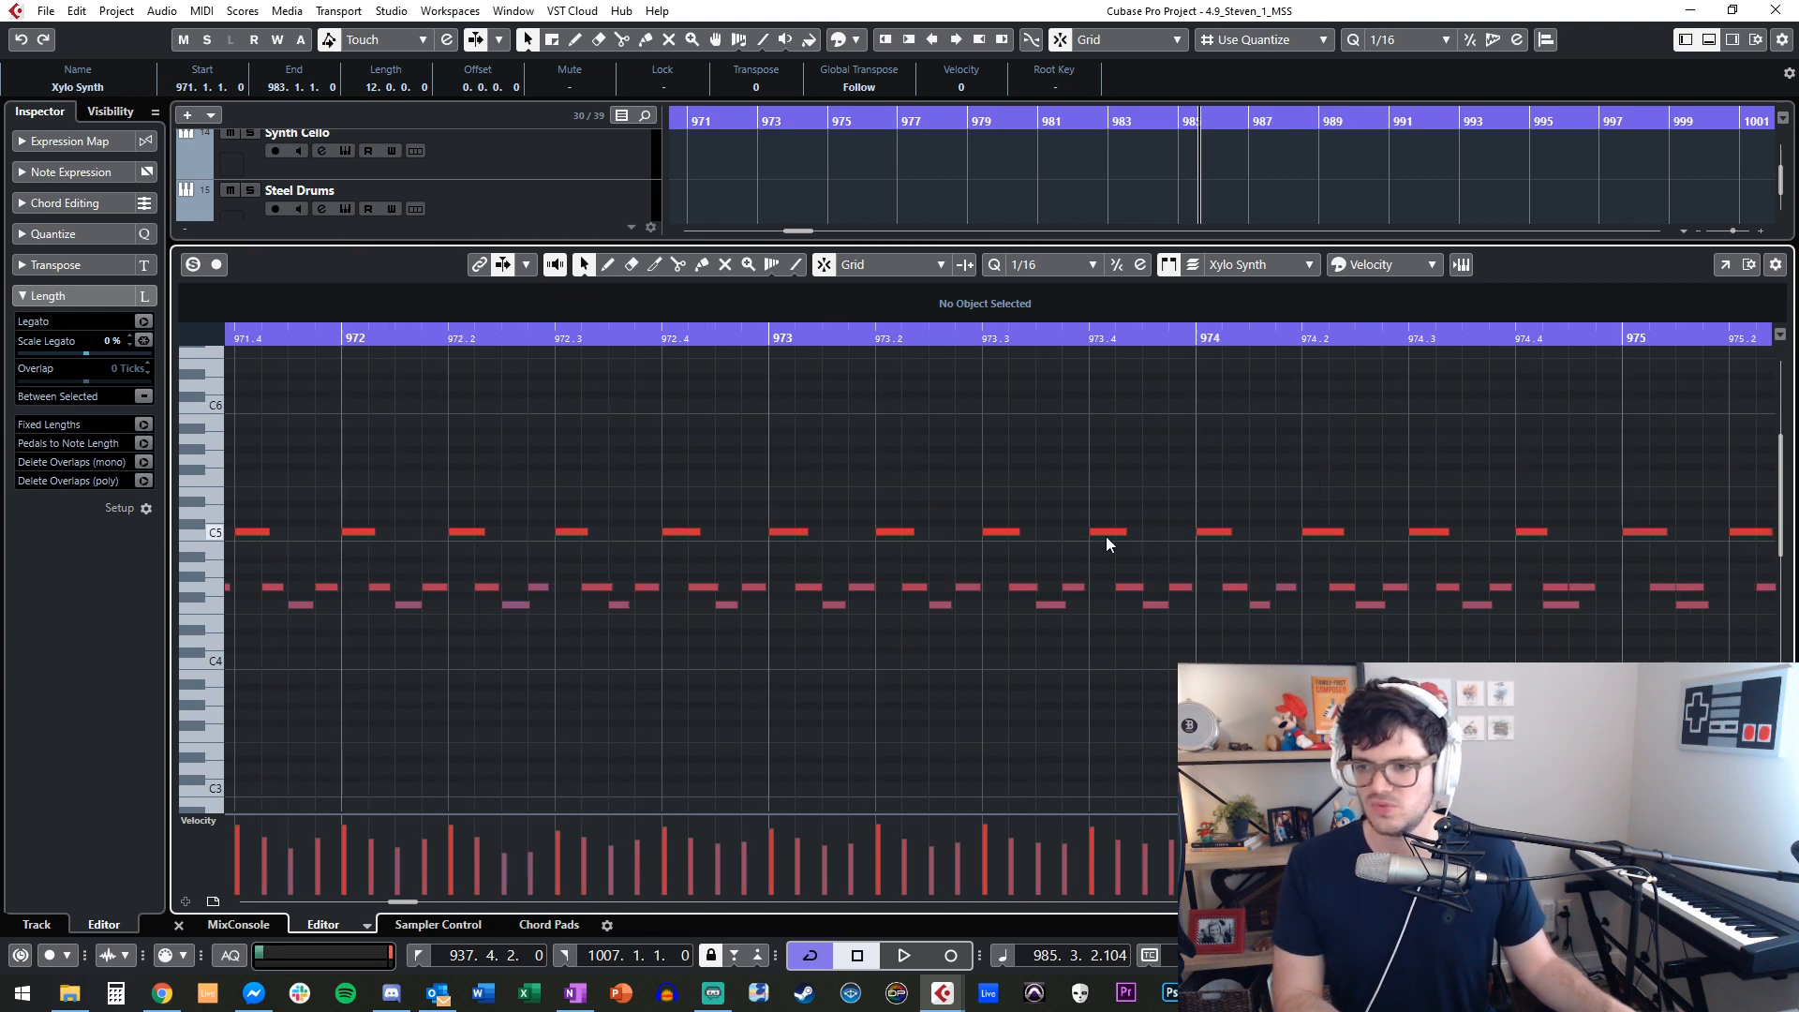
scroll(1105, 536, right, 2)
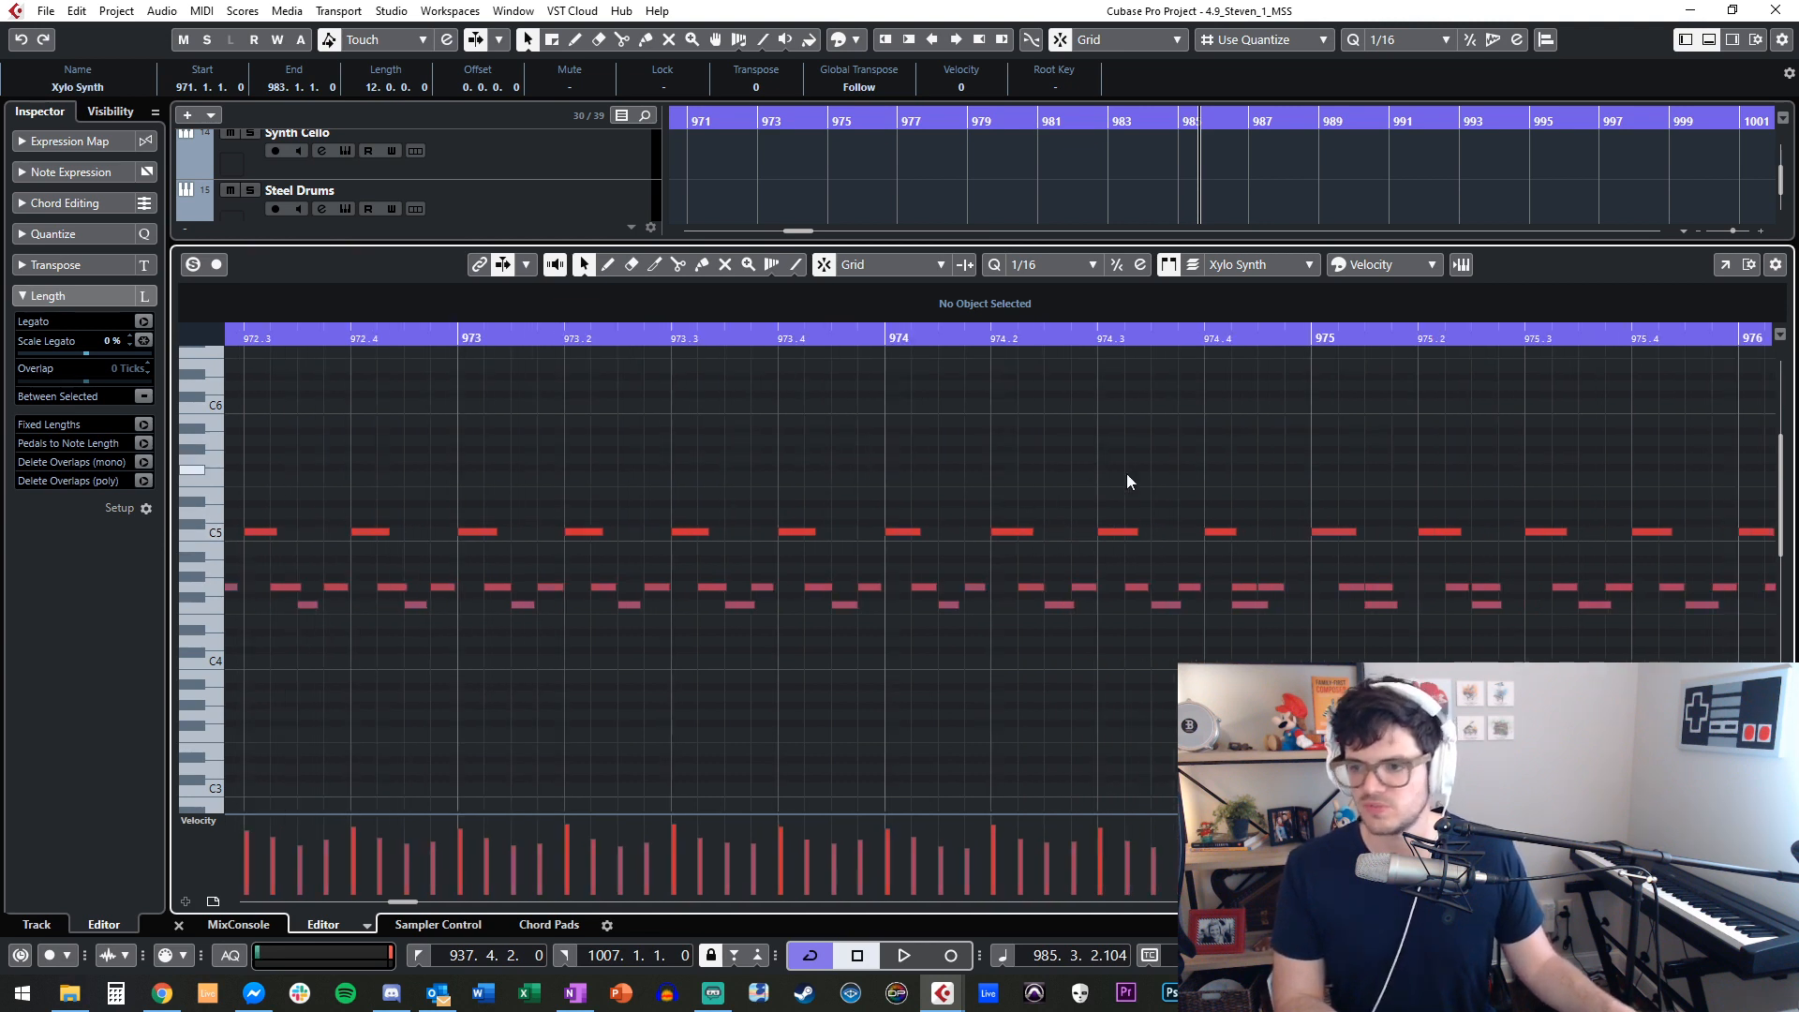
scroll(1096, 510, right, 1)
drag(1107, 609, 1122, 582)
key(ctrl+Right)
key(ctrl+Right)
click(1231, 635)
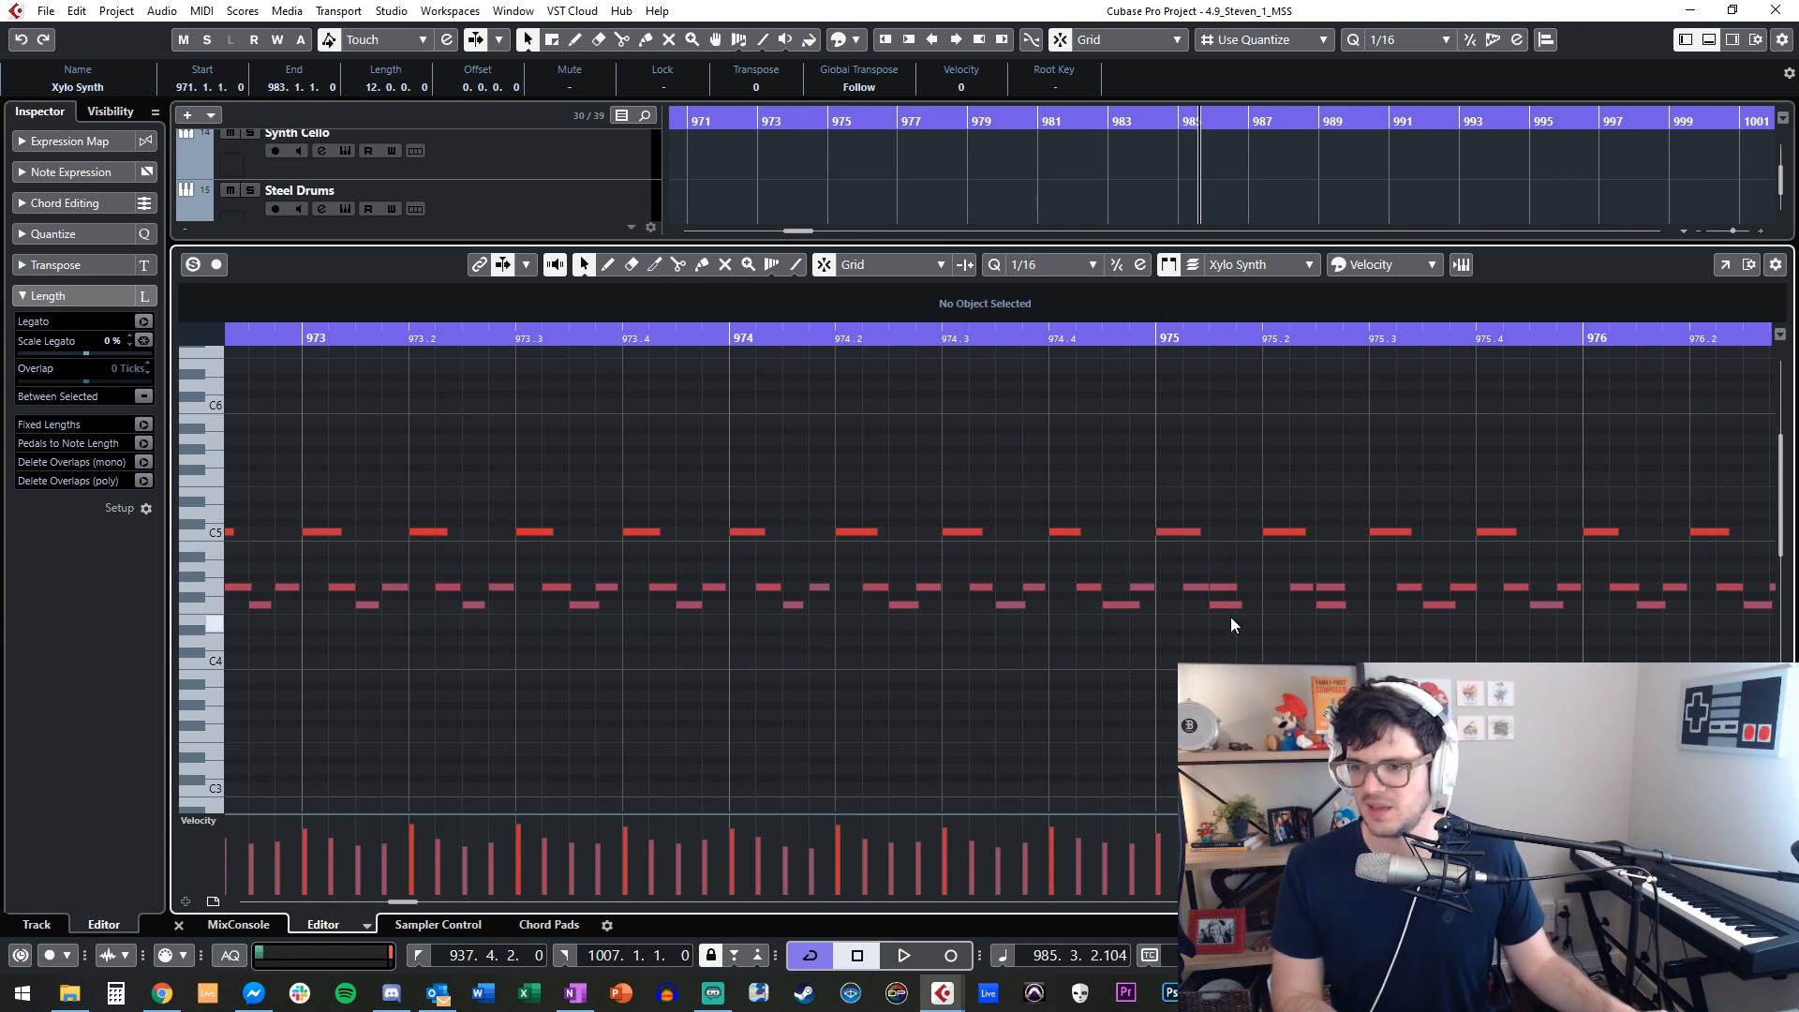
key(ctrl+Right)
drag(1227, 598, 1333, 591)
key(ctrl+Right)
scroll(1280, 537, right, 3)
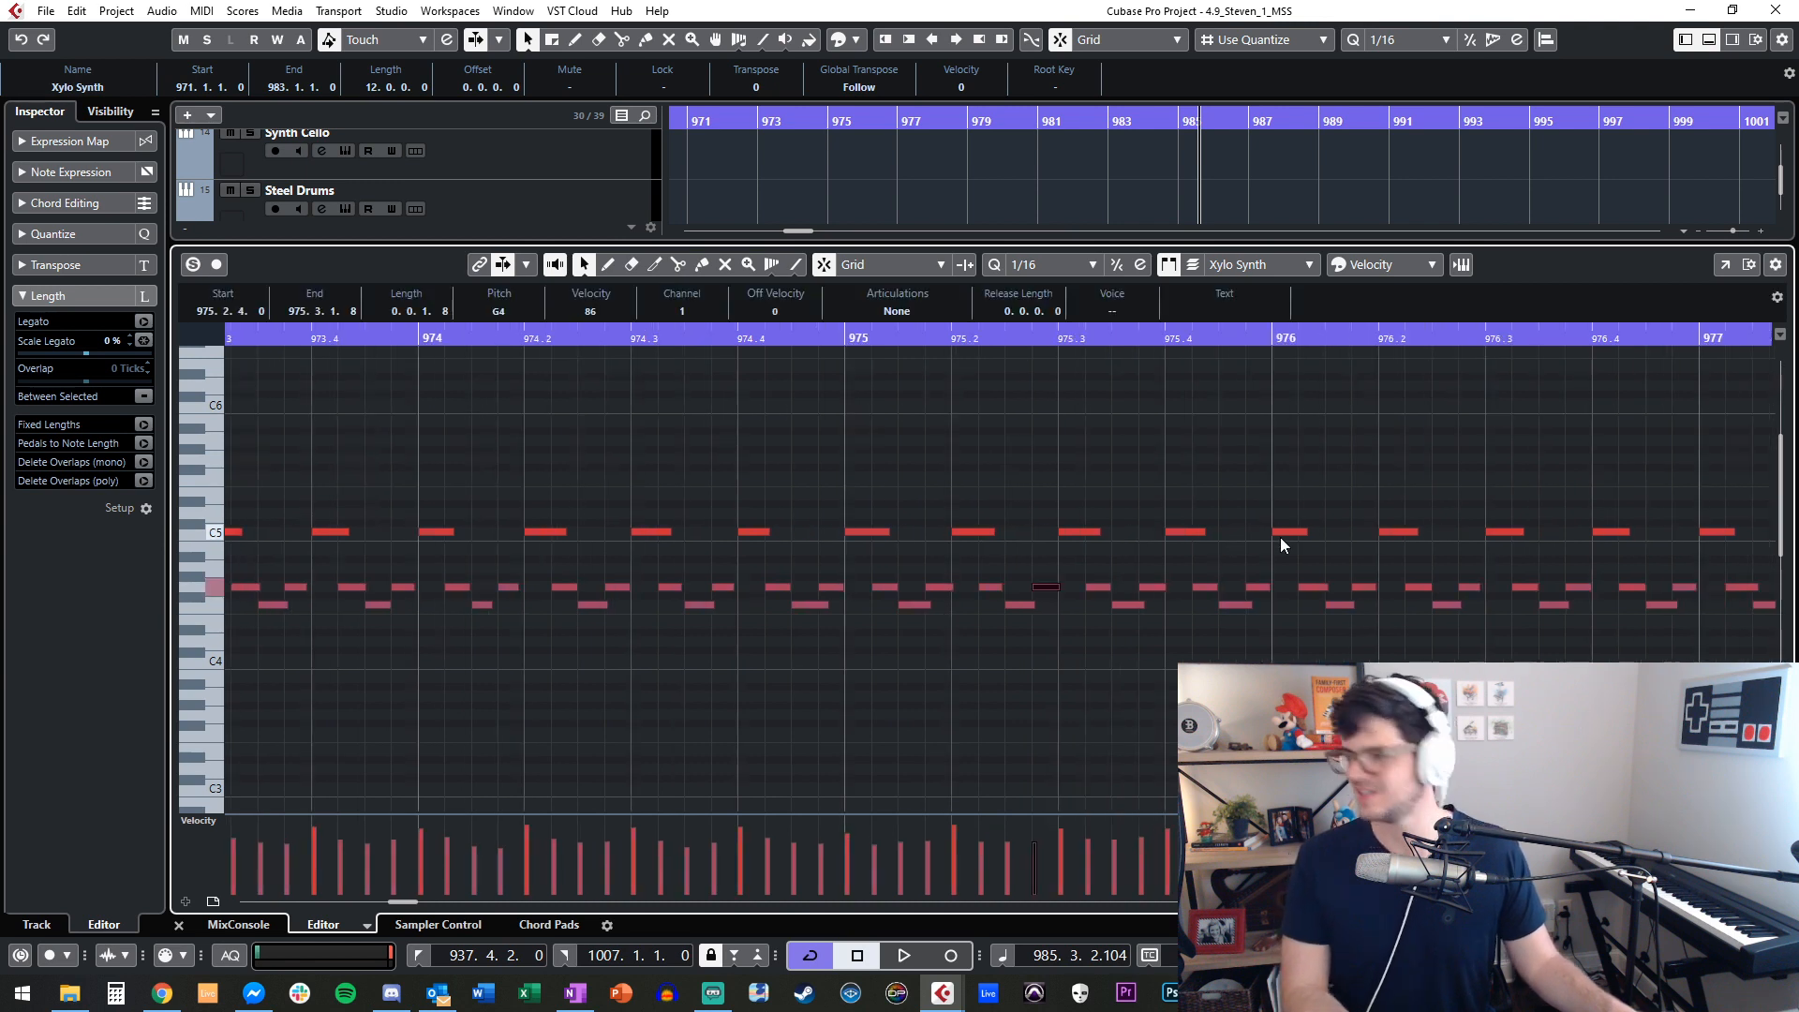
Delete the stray short C5 notes in bars 980 to 982 and move the last G4 note to 982.4.4.
click(1223, 554)
scroll(1224, 555, right, 3)
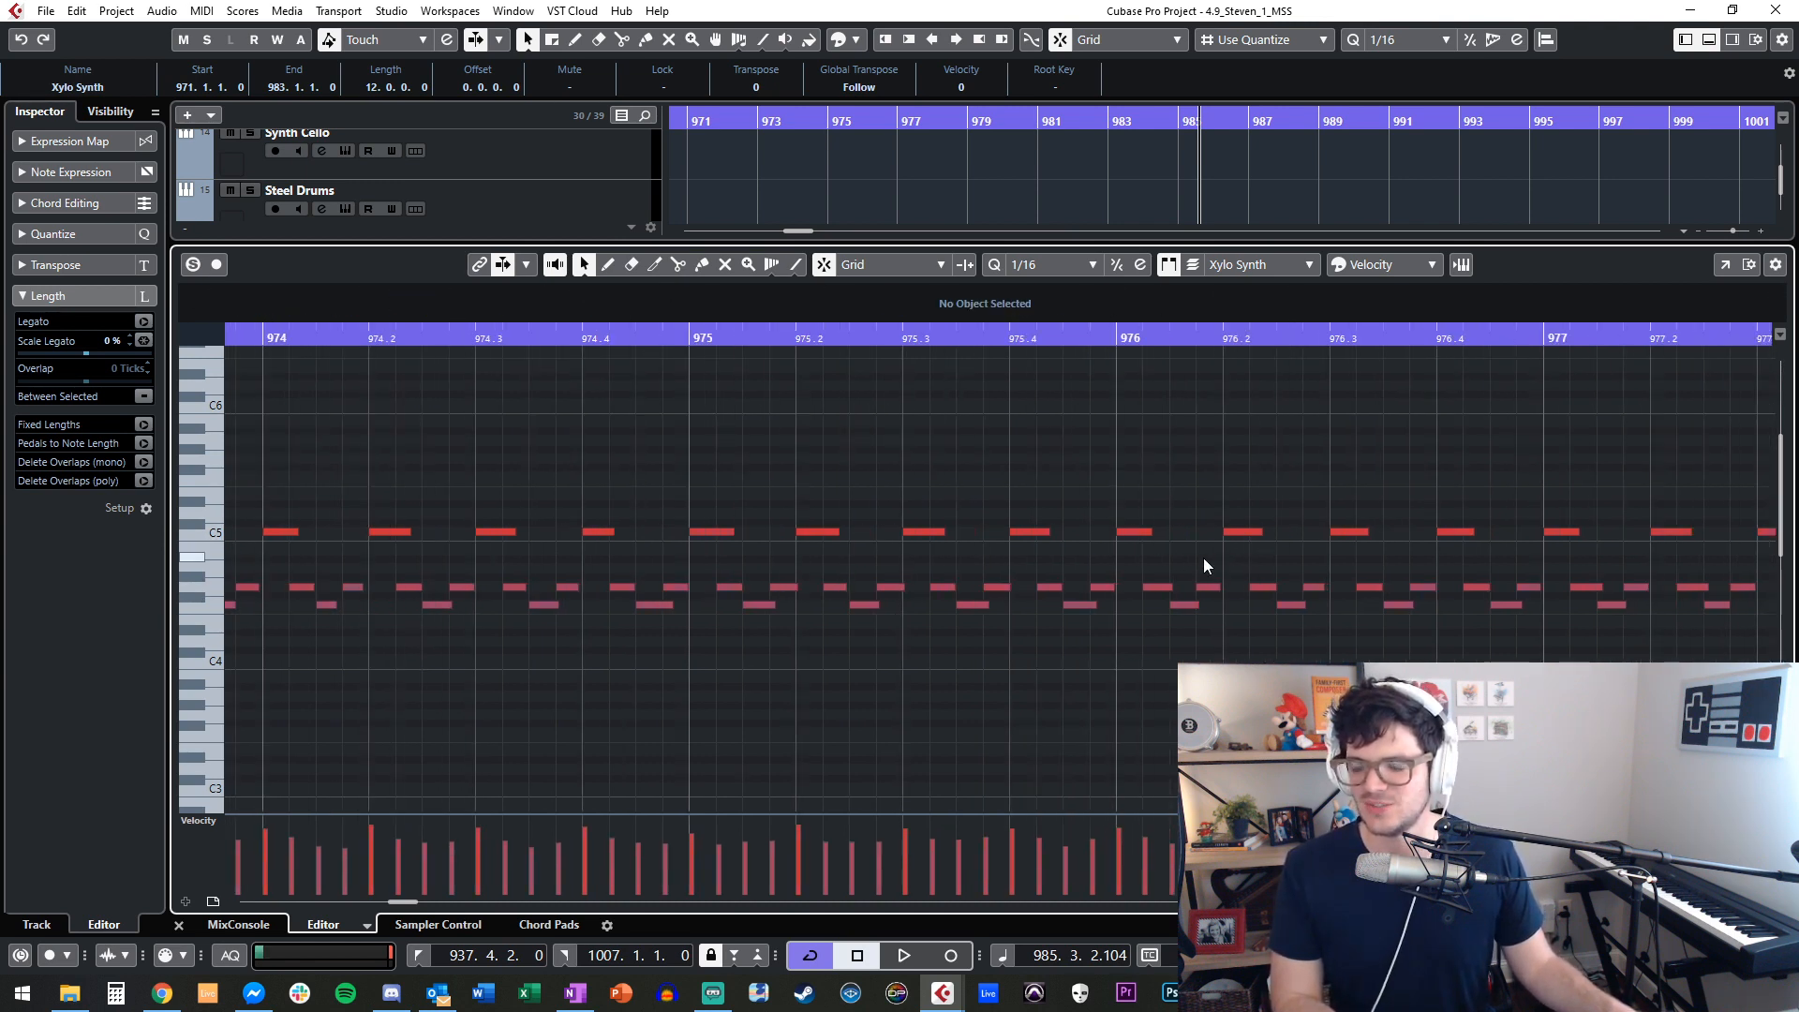
scroll(1202, 538, right, 3)
scroll(1143, 543, right, 3)
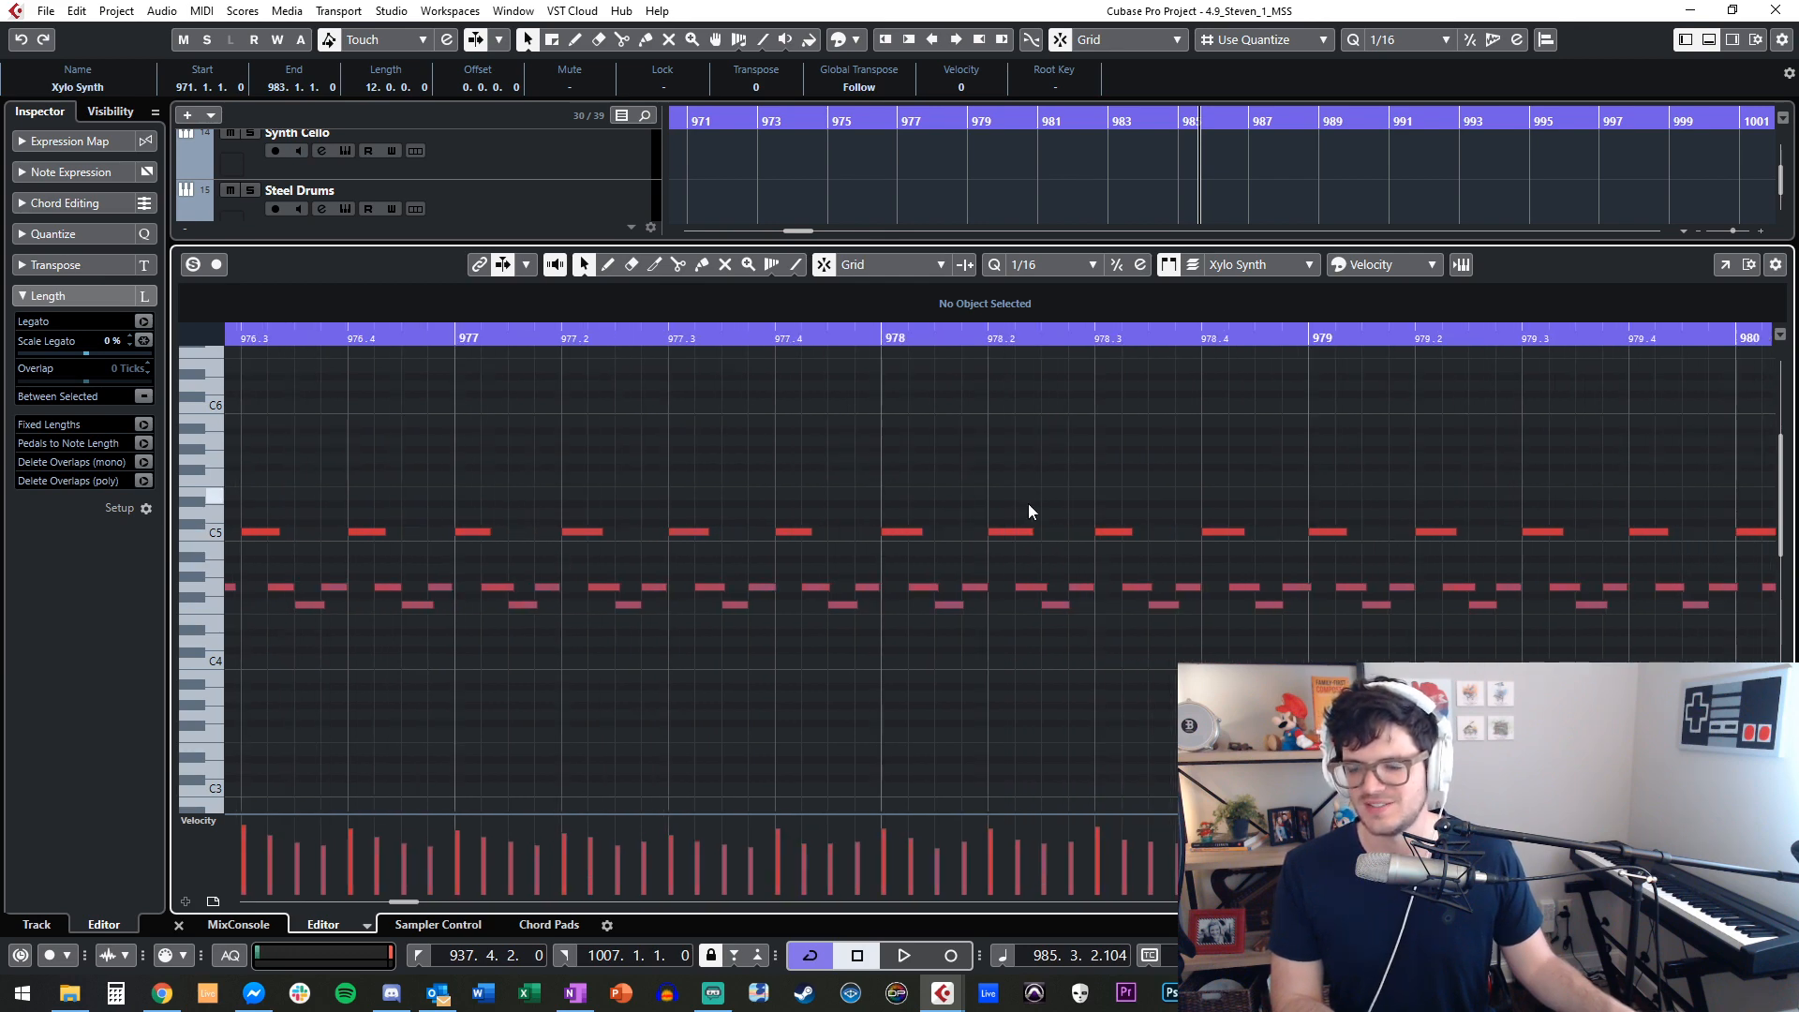
scroll(1152, 468, right, 5)
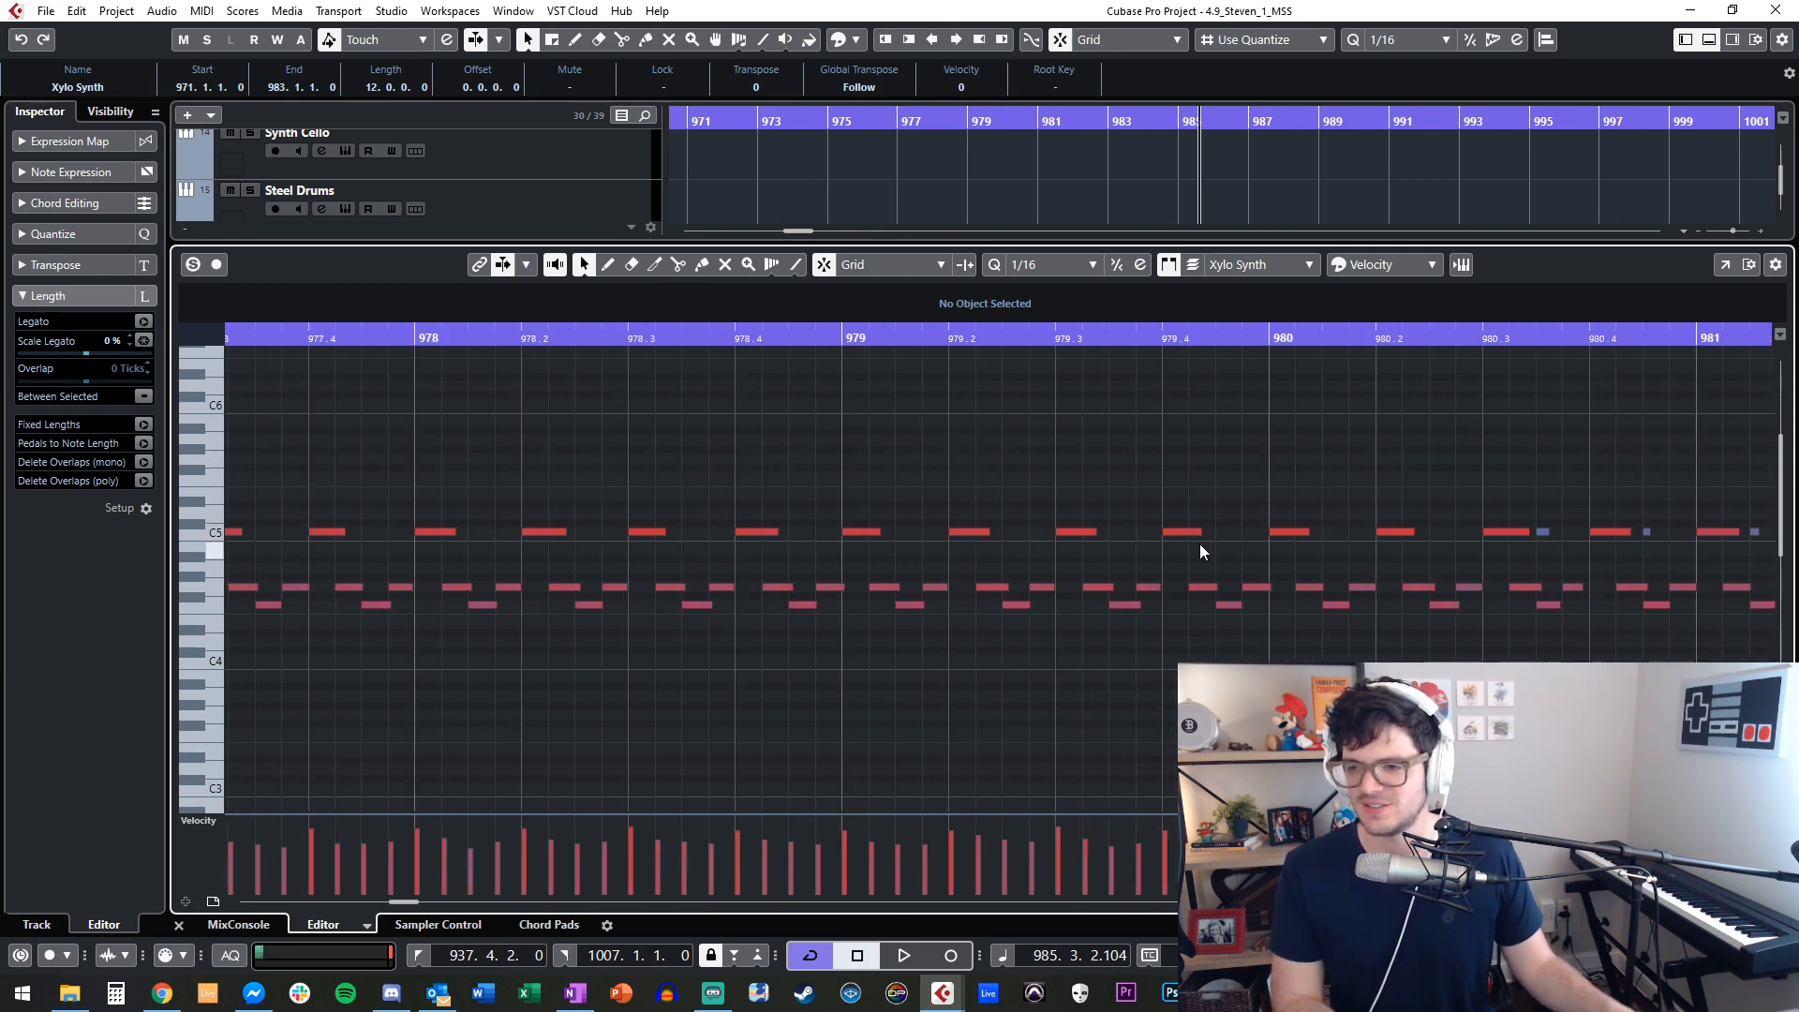
scroll(1030, 487, right, 2)
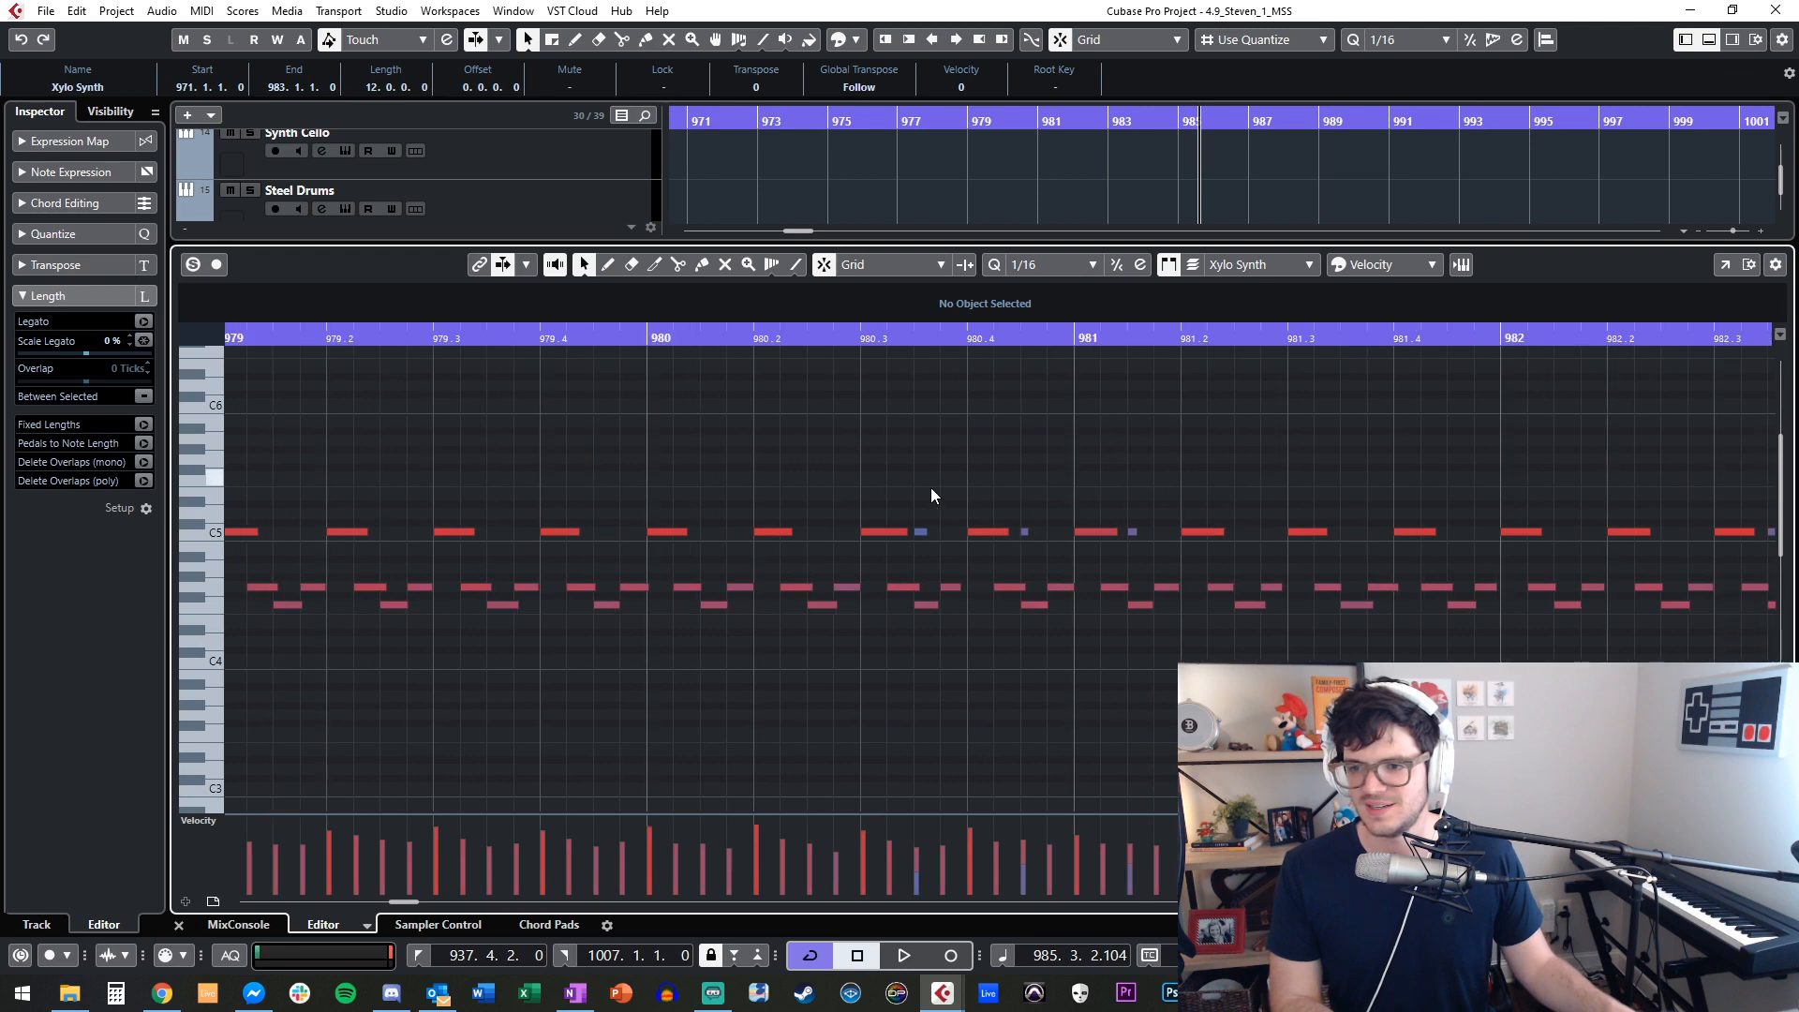
click(921, 536)
key(Right)
key(Right)
key(Right)
key(Right)
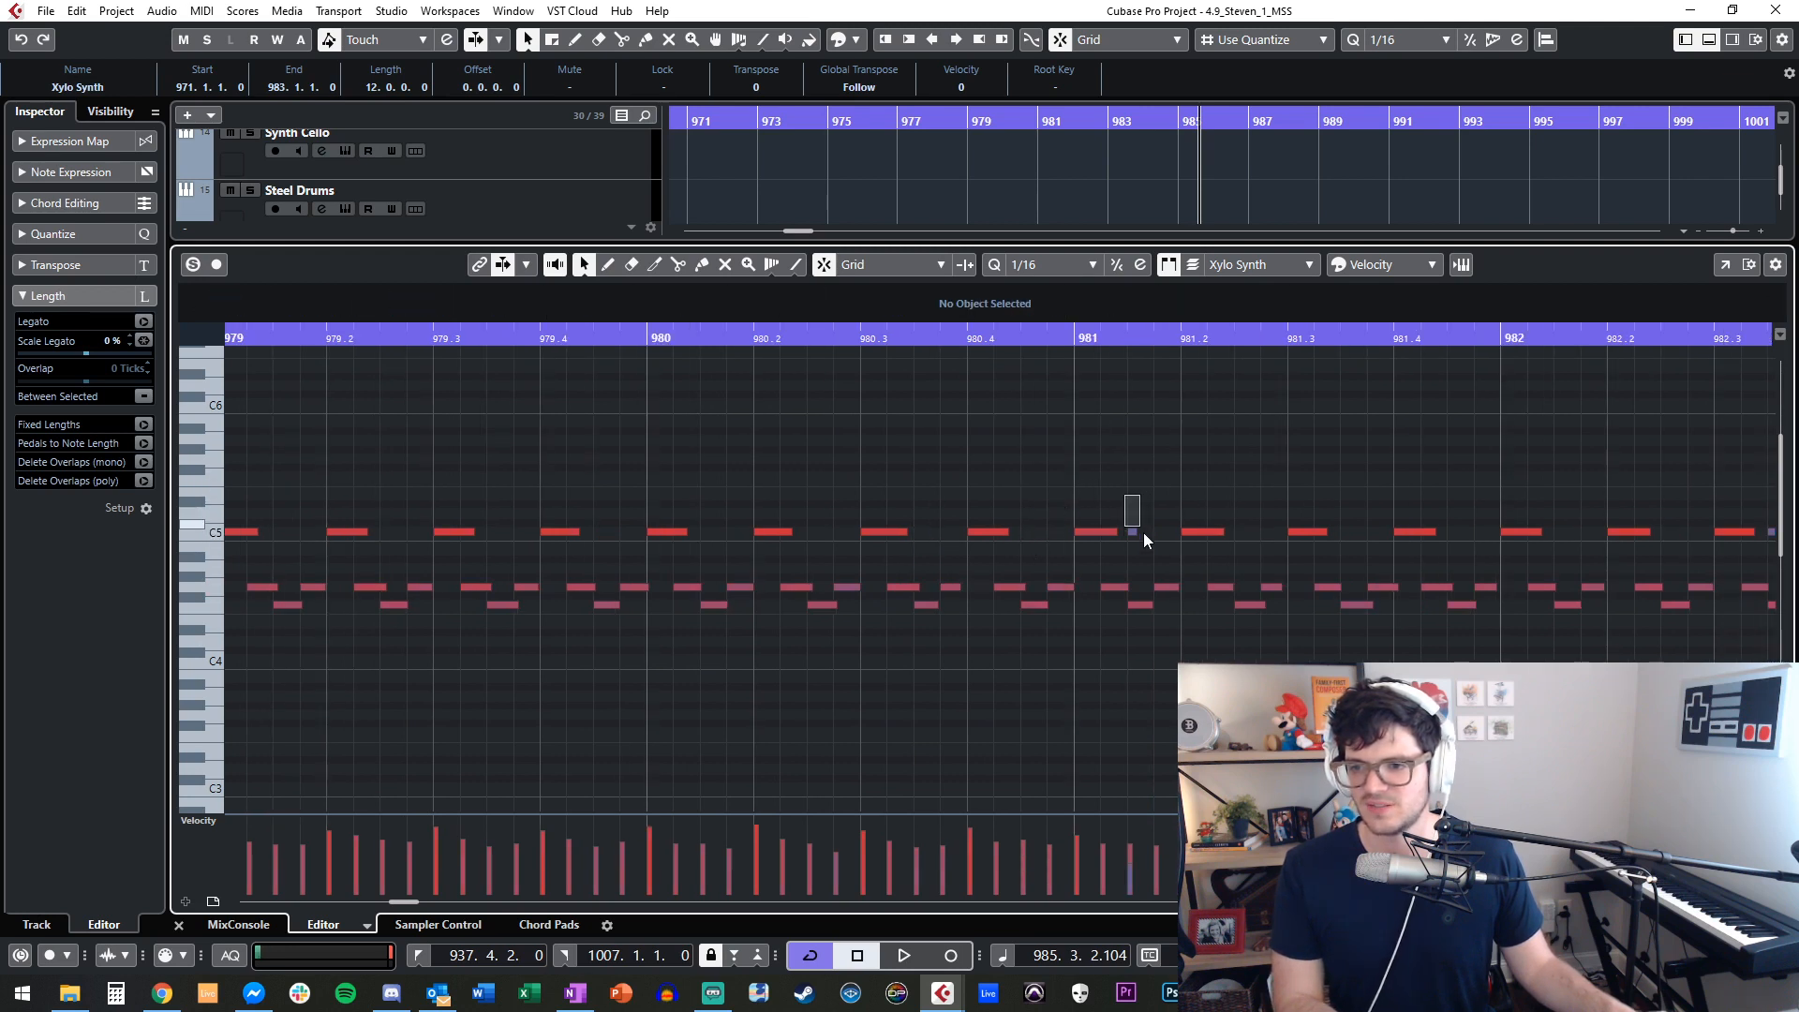
scroll(1131, 458, right, 2)
click(1104, 471)
click(1460, 533)
key(Delete)
mouse_move(1574, 604)
mouse_down()
mouse_move(1607, 612)
mouse_move(1606, 594)
mouse_up()
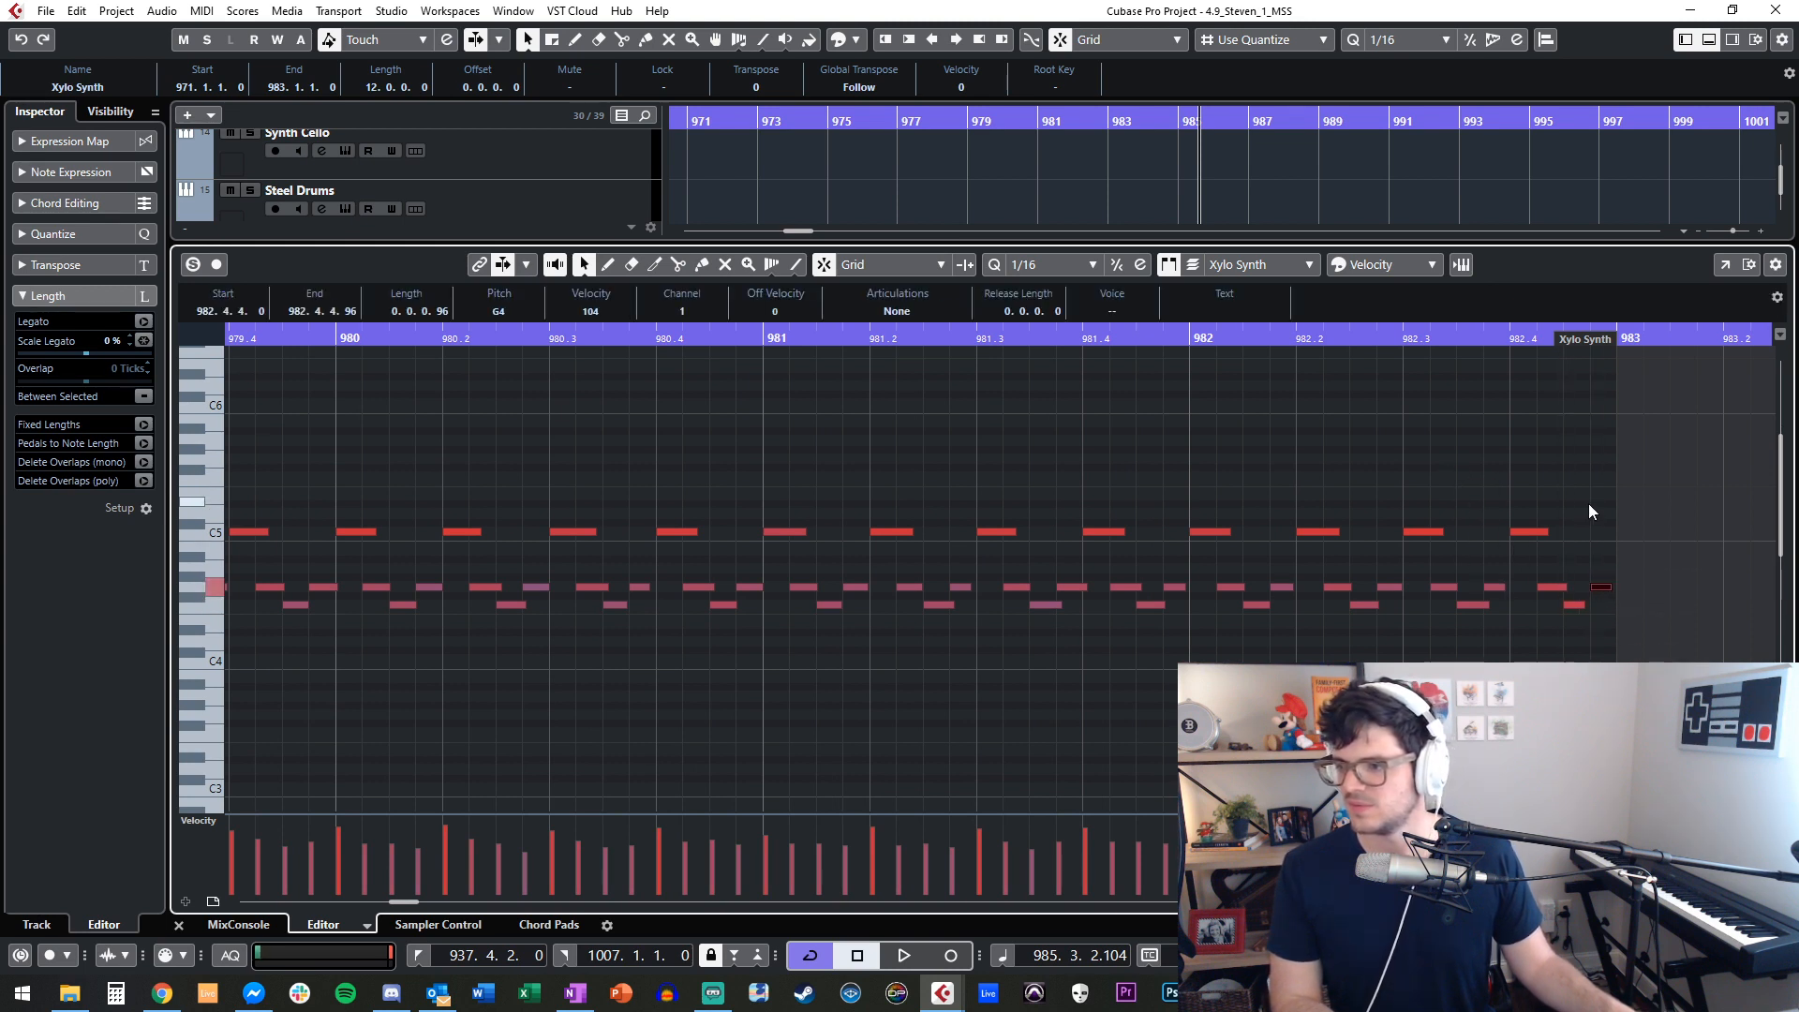
click(1564, 495)
Play back the last bars of the Xylo Synth event up to bar 983, stop playback and close the note editor.
key(ctrl+KP_Subtract)
key(ctrl+KP_Subtract)
key(ctrl+KP_Subtract)
key(ctrl+KP_Subtract)
key(ctrl+KP_Subtract)
key(space)
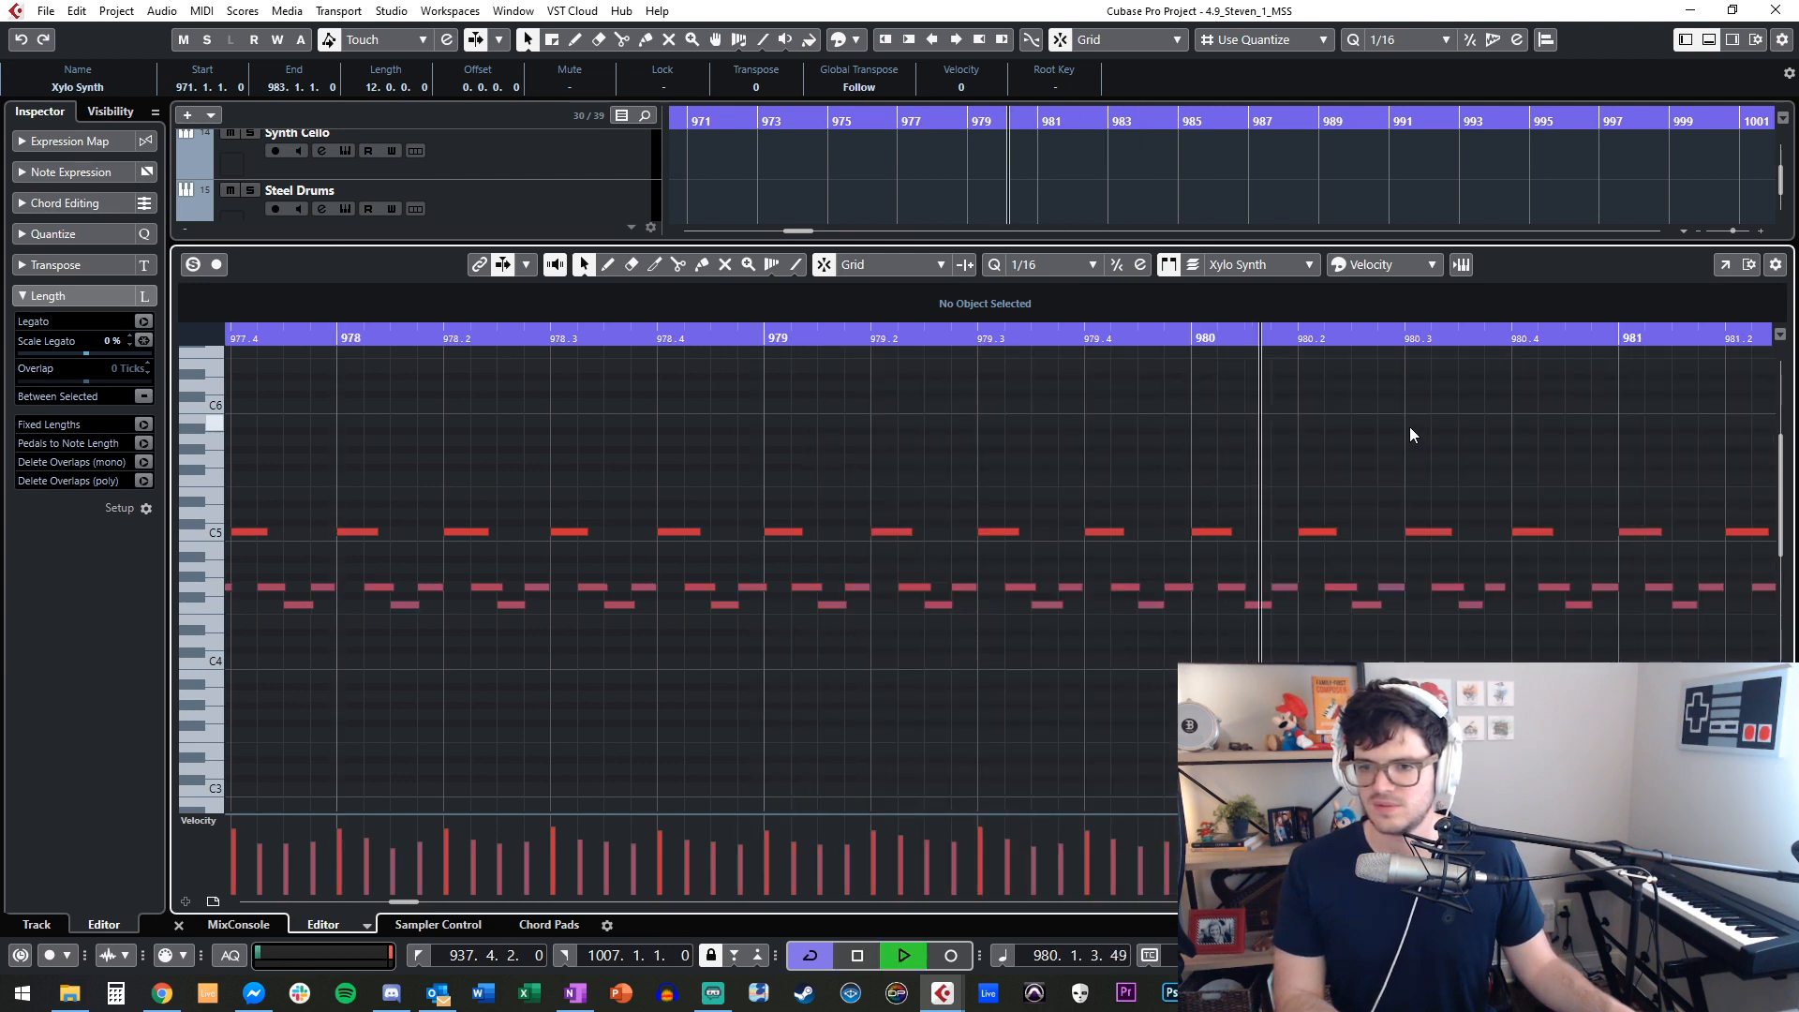
key(space)
key(space)
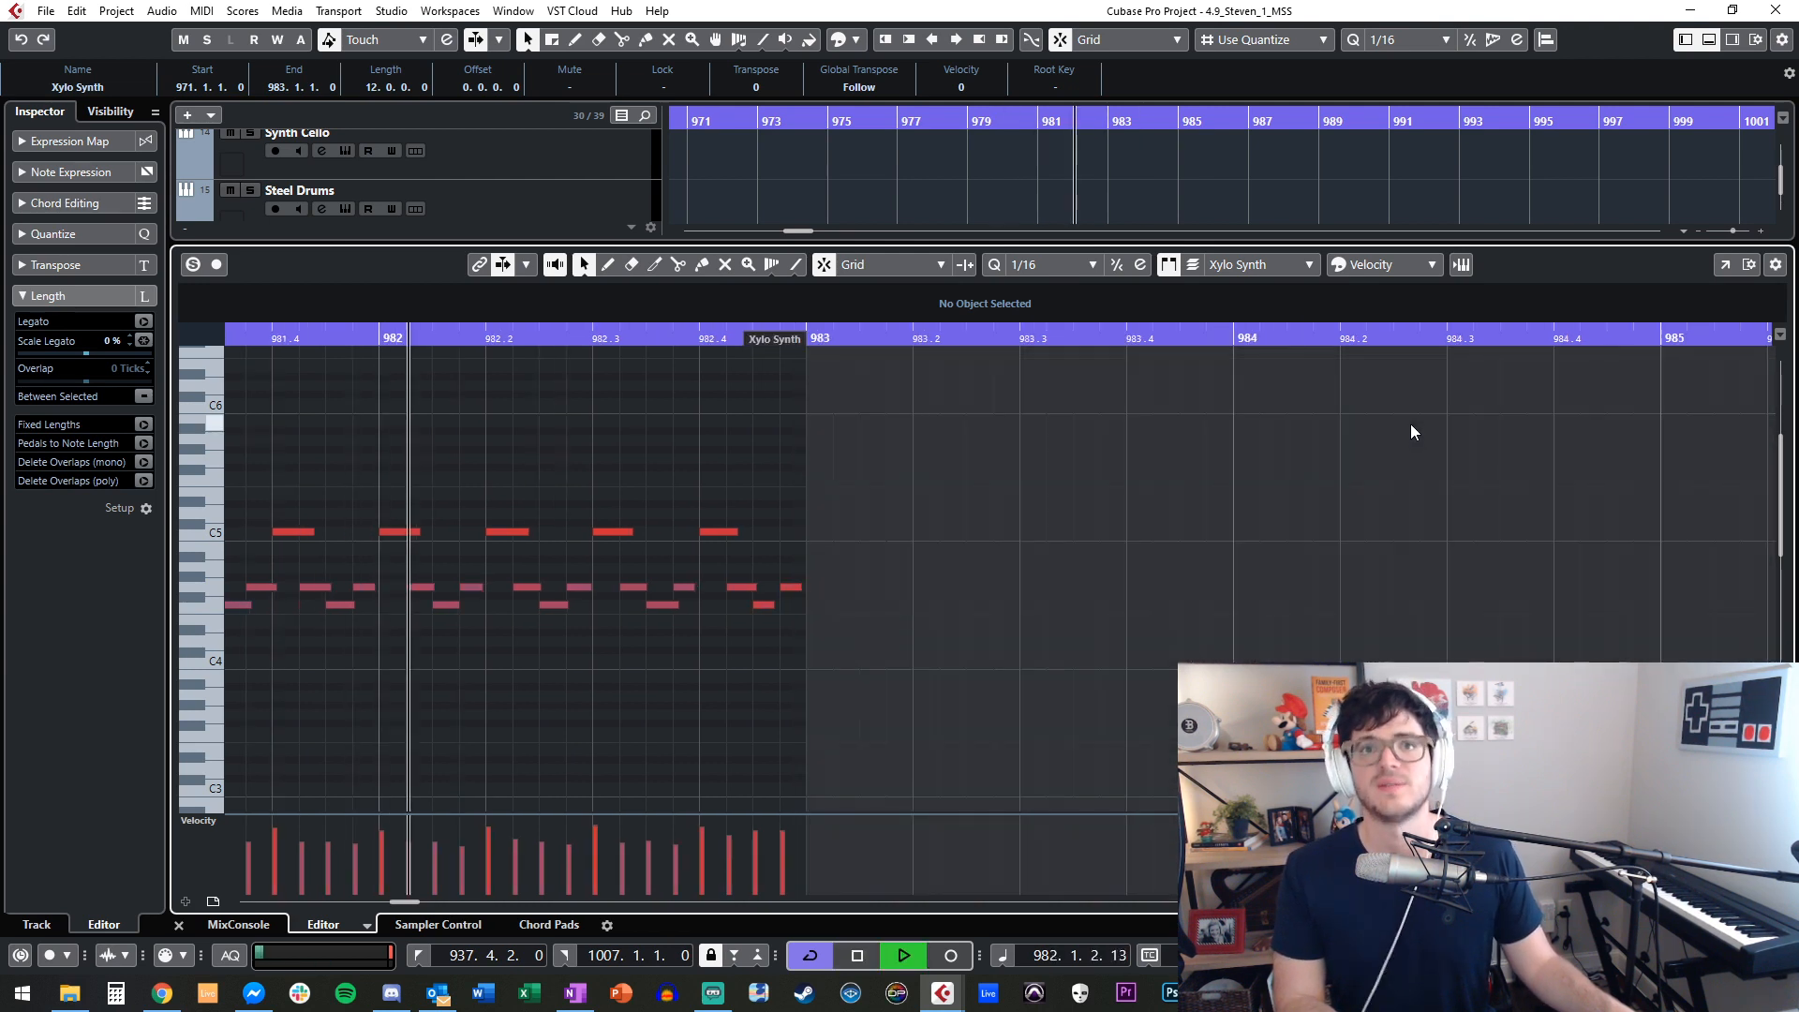
key(space)
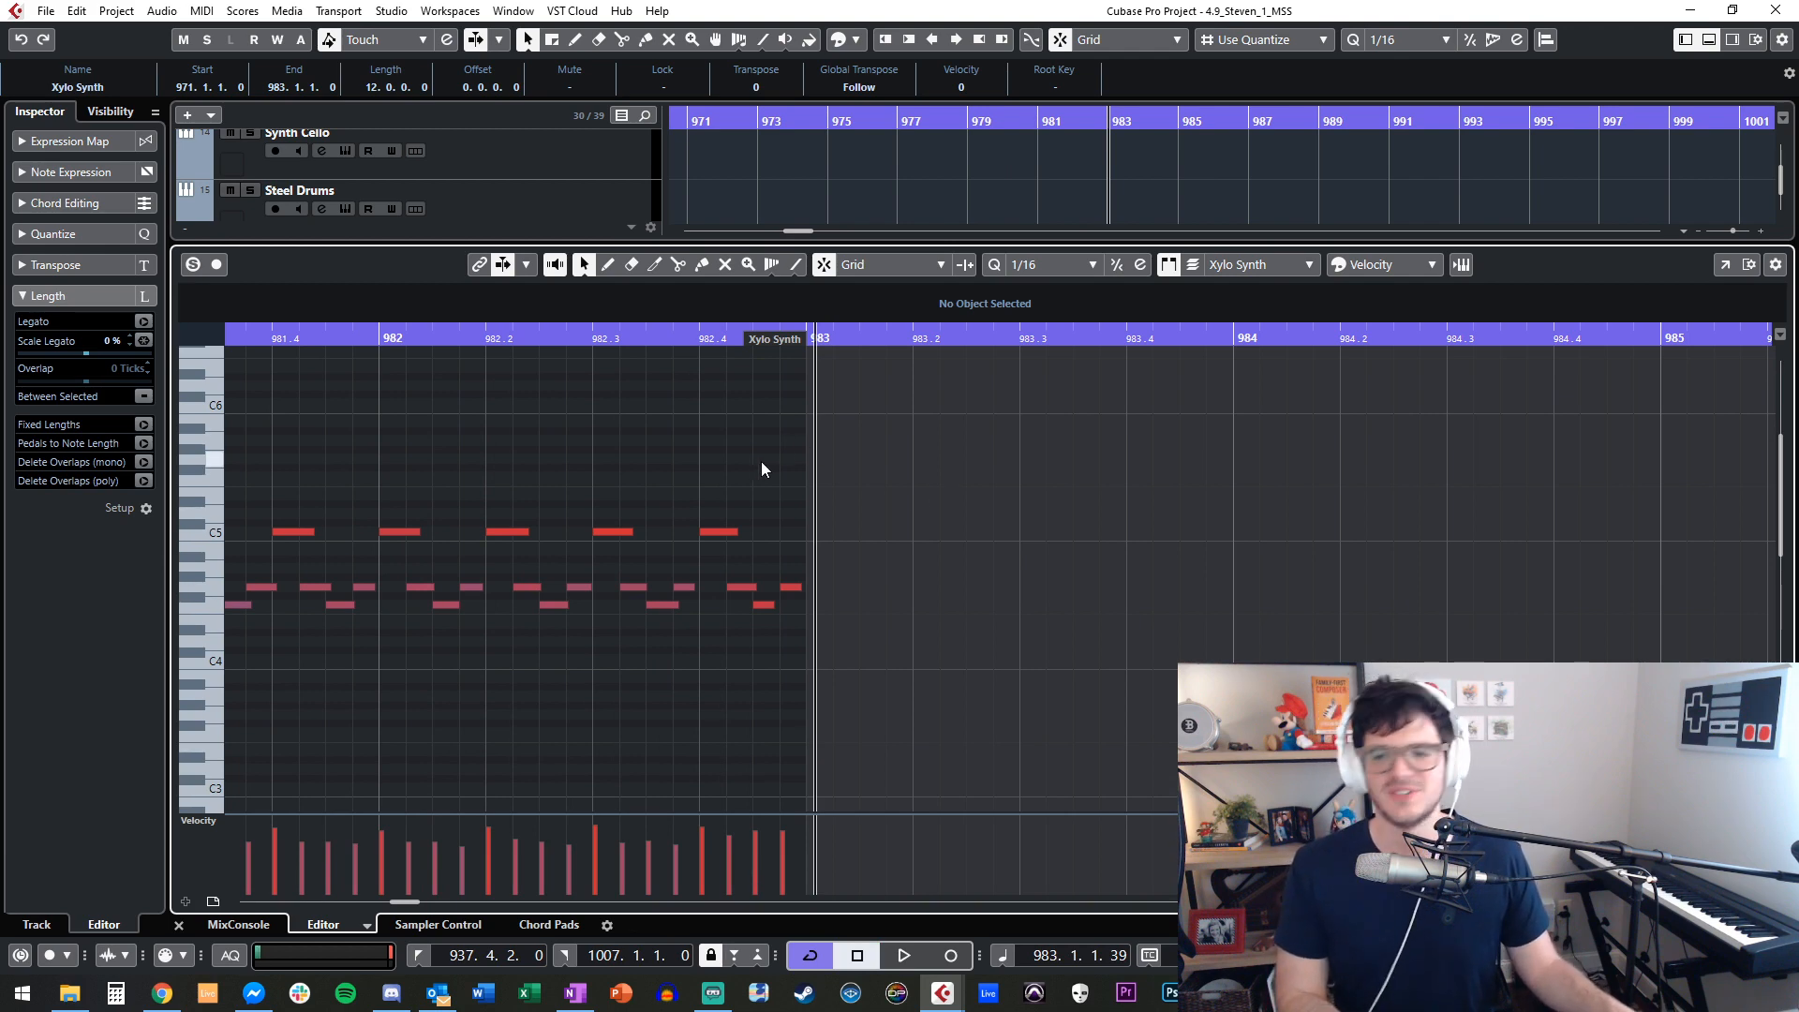
key(Return)
Copy the corrected Xylo Synth event so the duplicate starts at bar 983, directly after the original.
scroll(901, 453, left, 2)
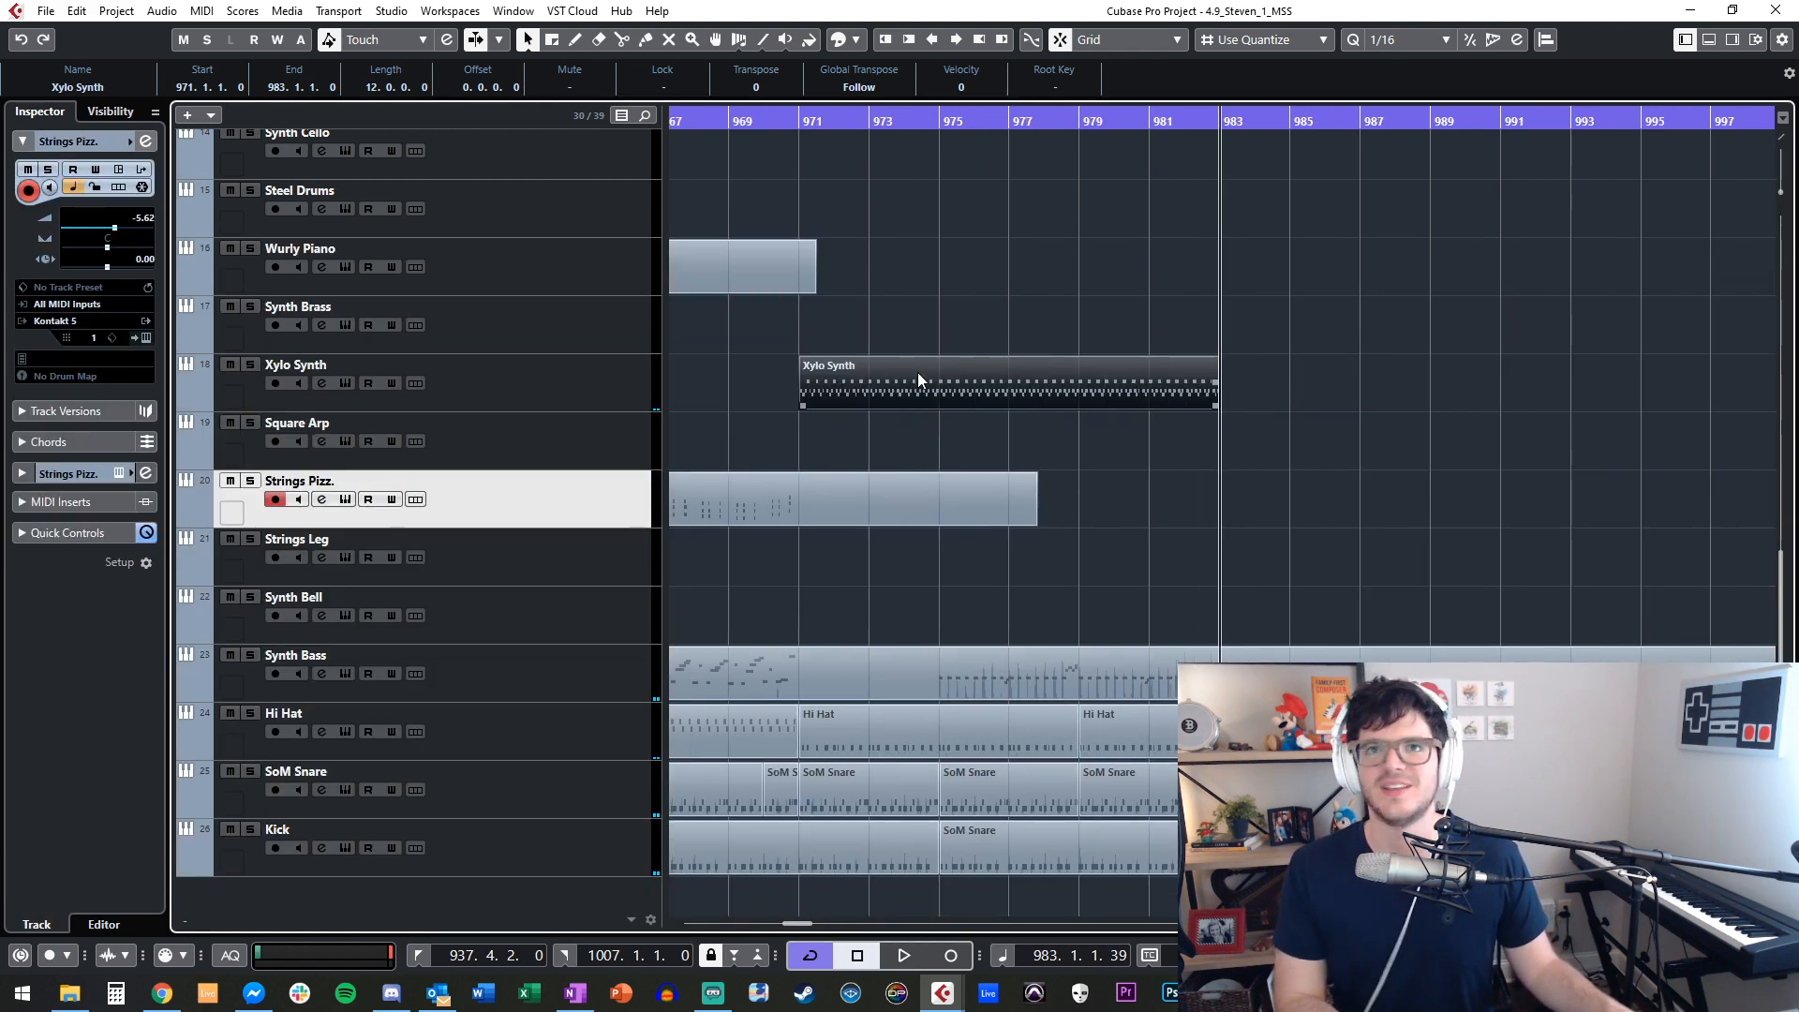
scroll(902, 363, left, 1)
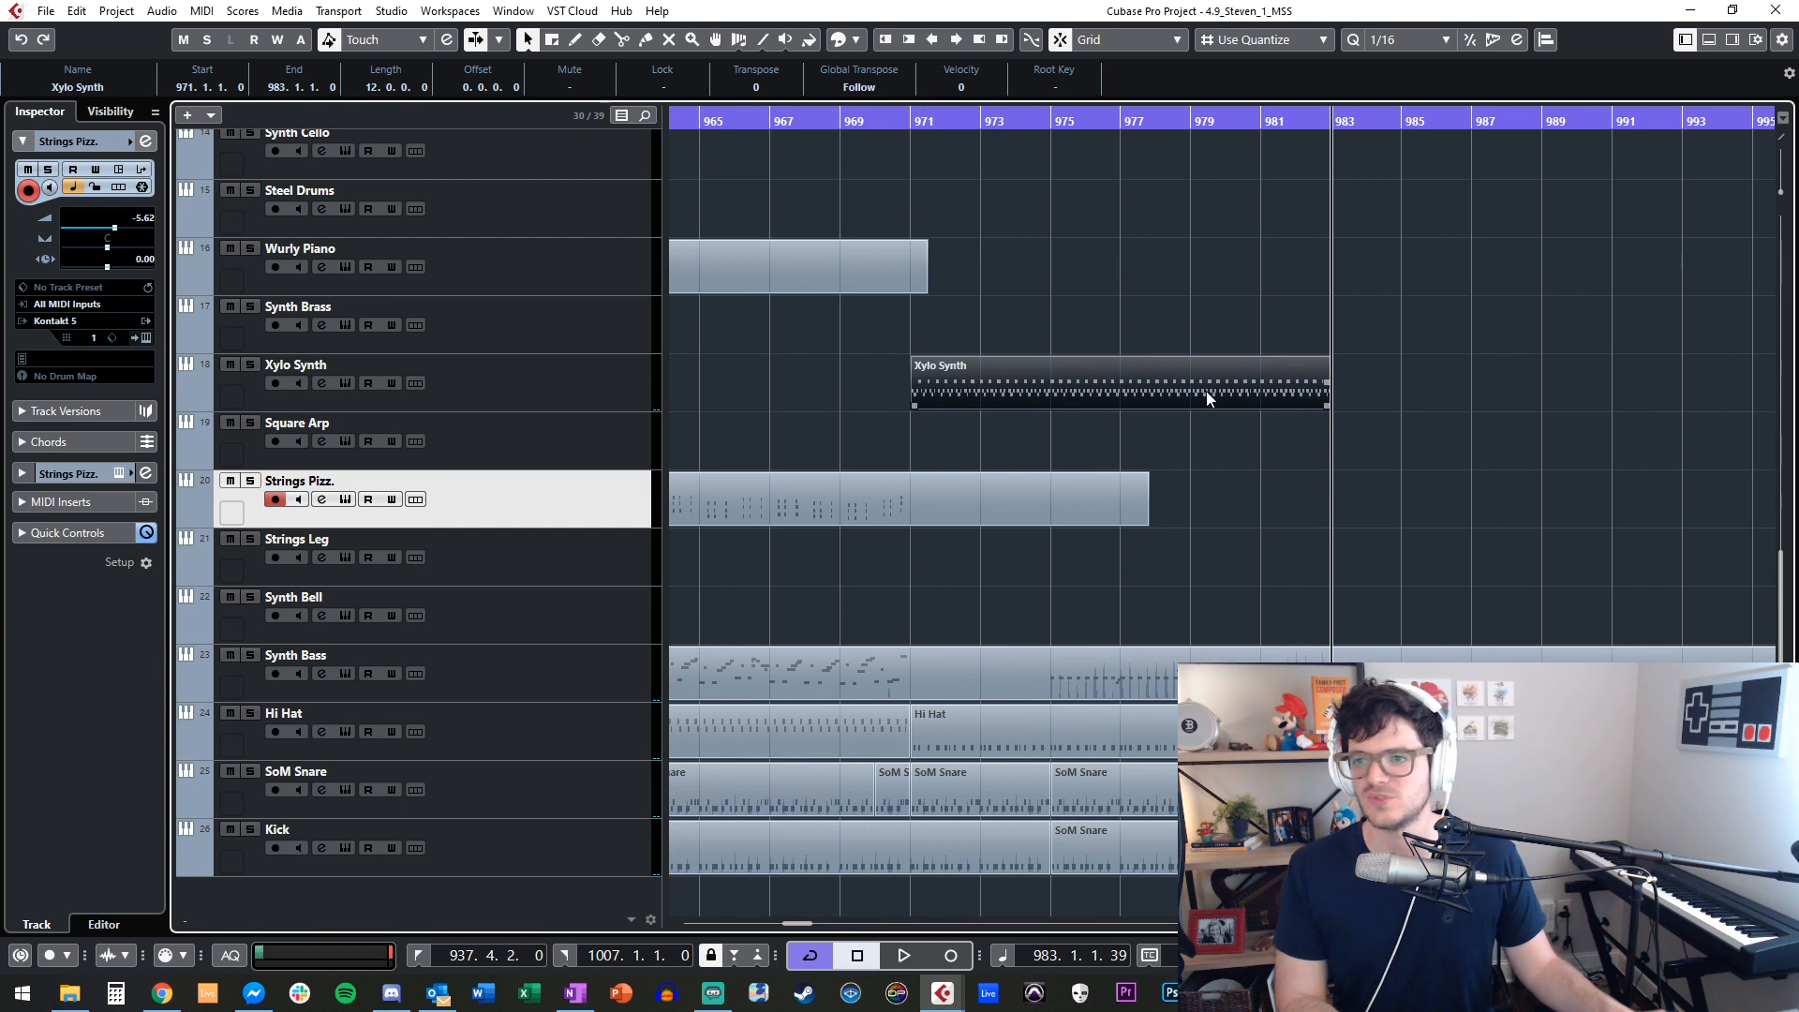
click(1142, 132)
scroll(1239, 371, right, 2)
drag(884, 386, 1304, 391)
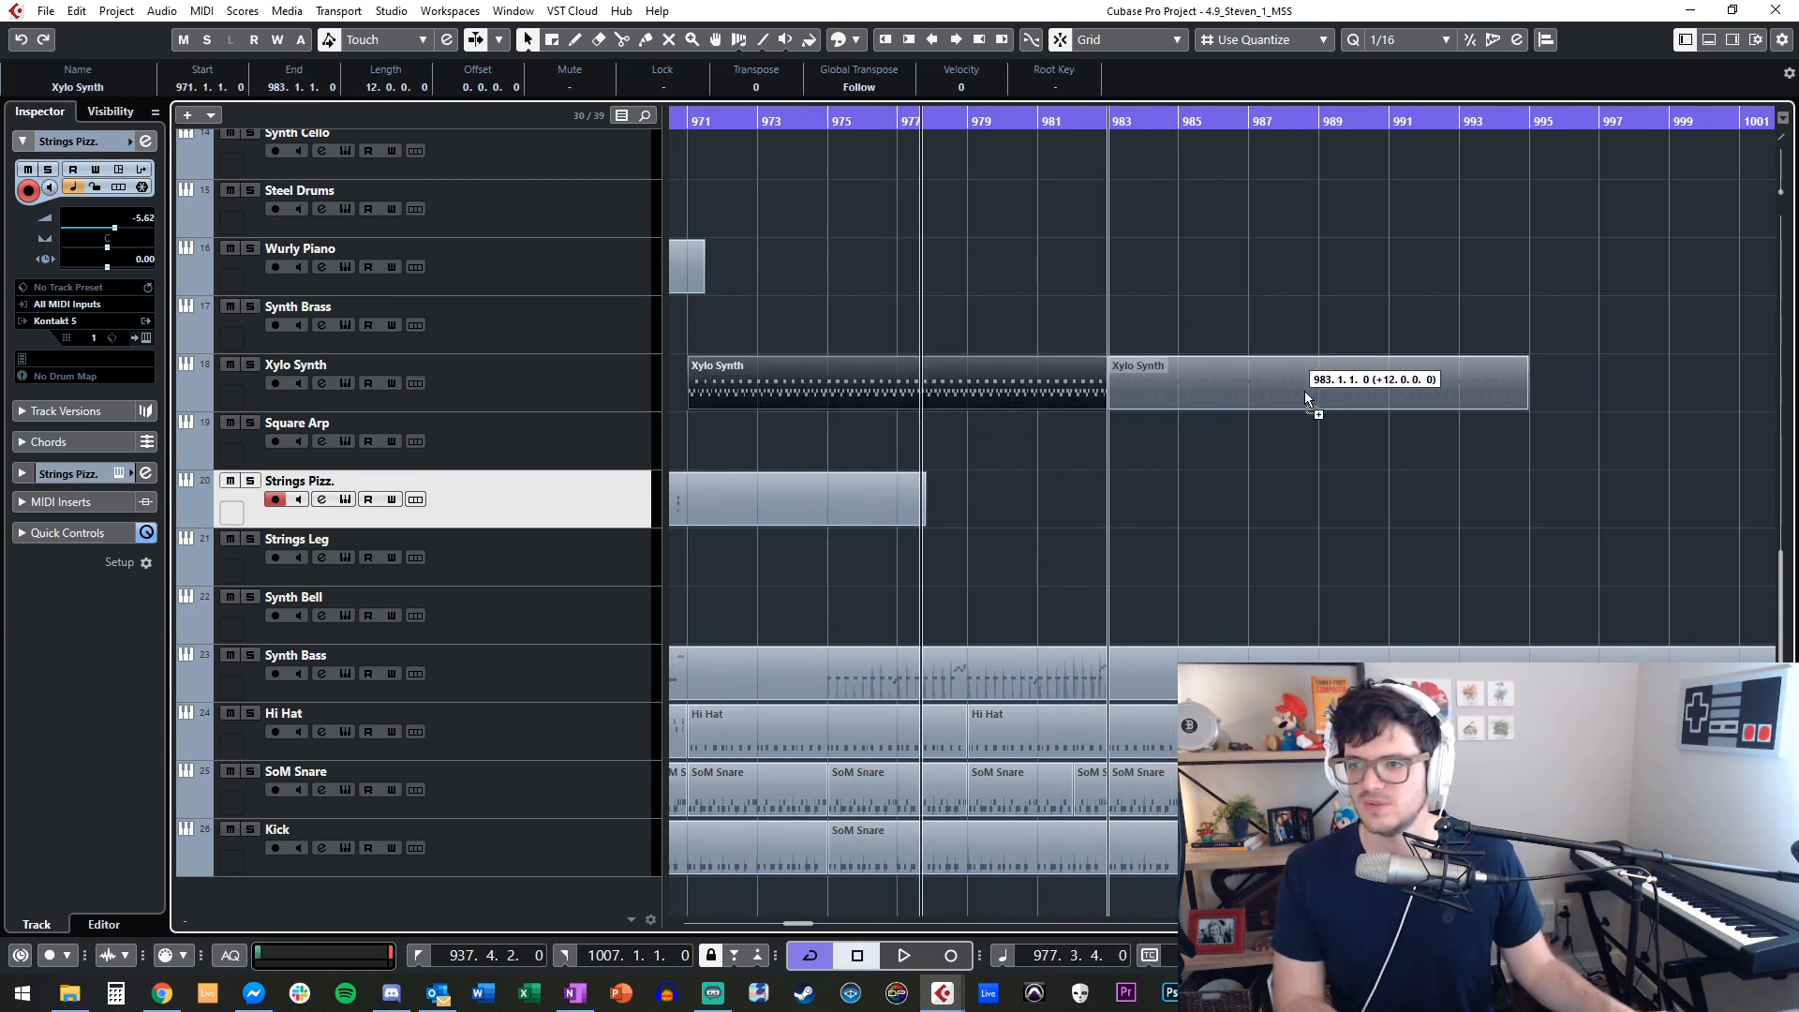
scroll(1239, 306, right, 3)
scroll(1238, 305, up, 10)
scroll(1238, 305, down, 10)
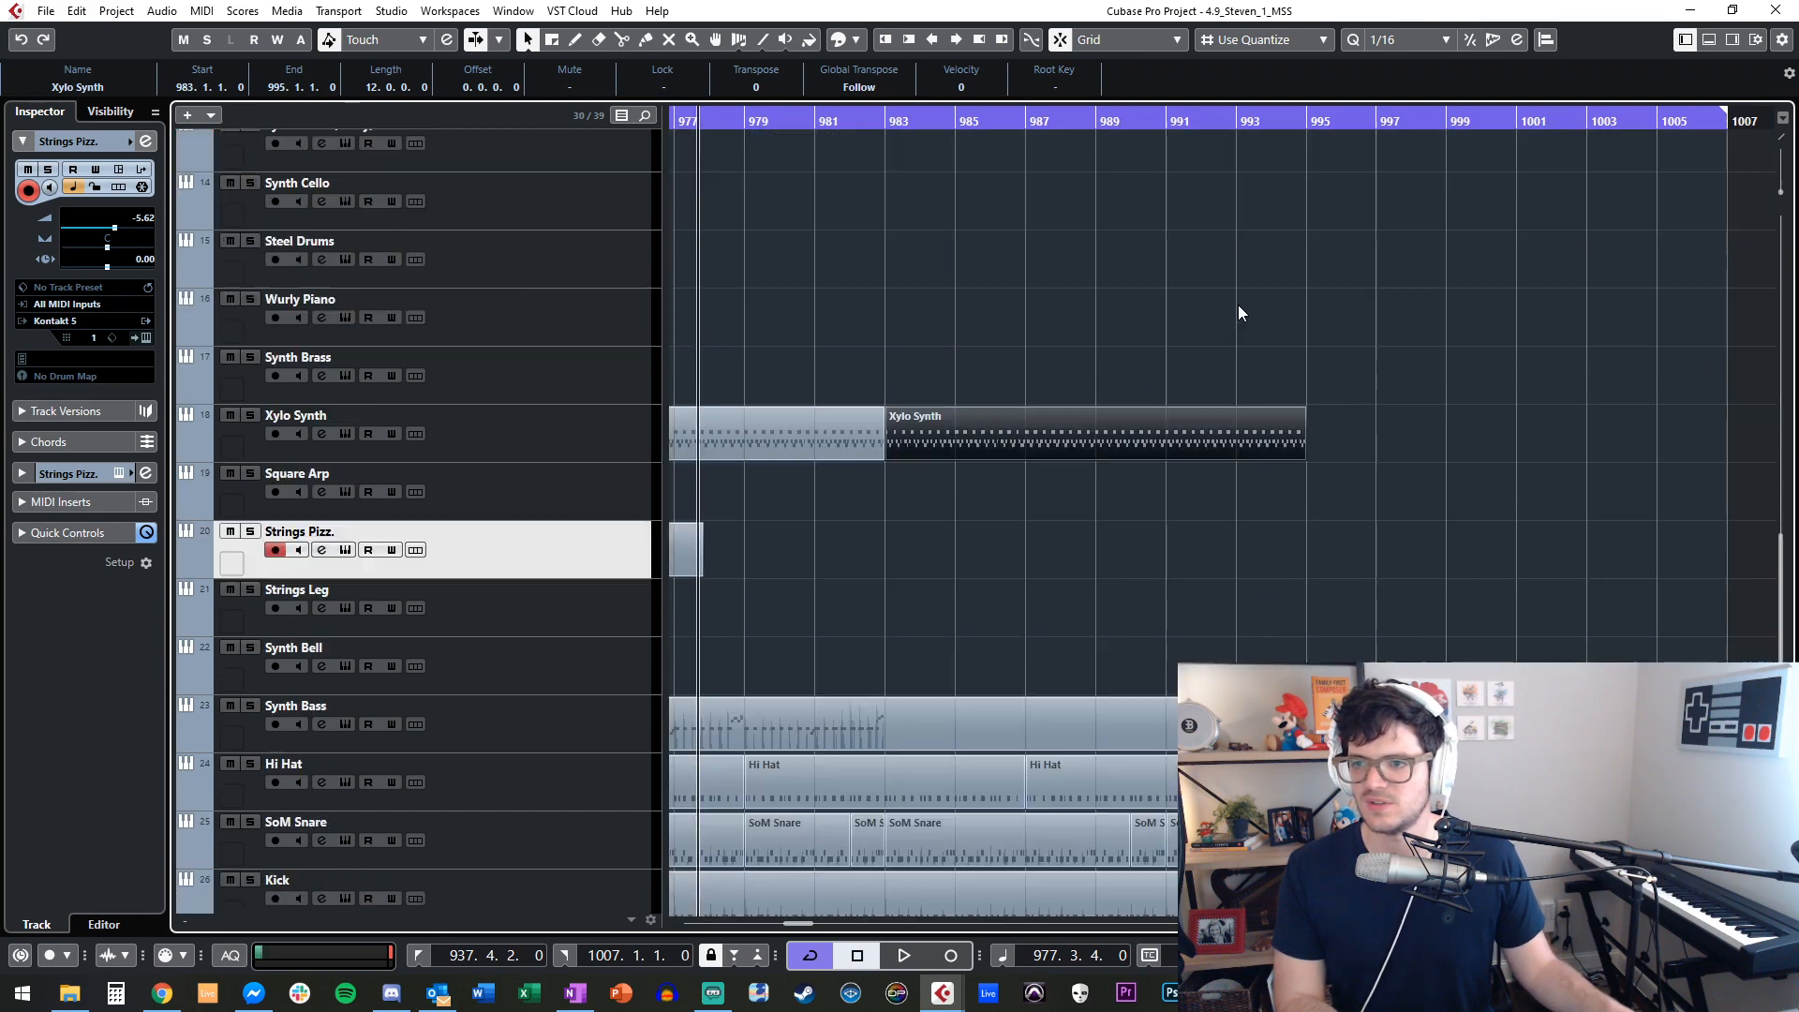
Split the copied Xylo Synth event at bar 991, where section E starts, and delete the part after the cut.
click(1082, 117)
scroll(1081, 193, up, 10)
key(KP_Add)
key(KP_Add)
key(KP_Add)
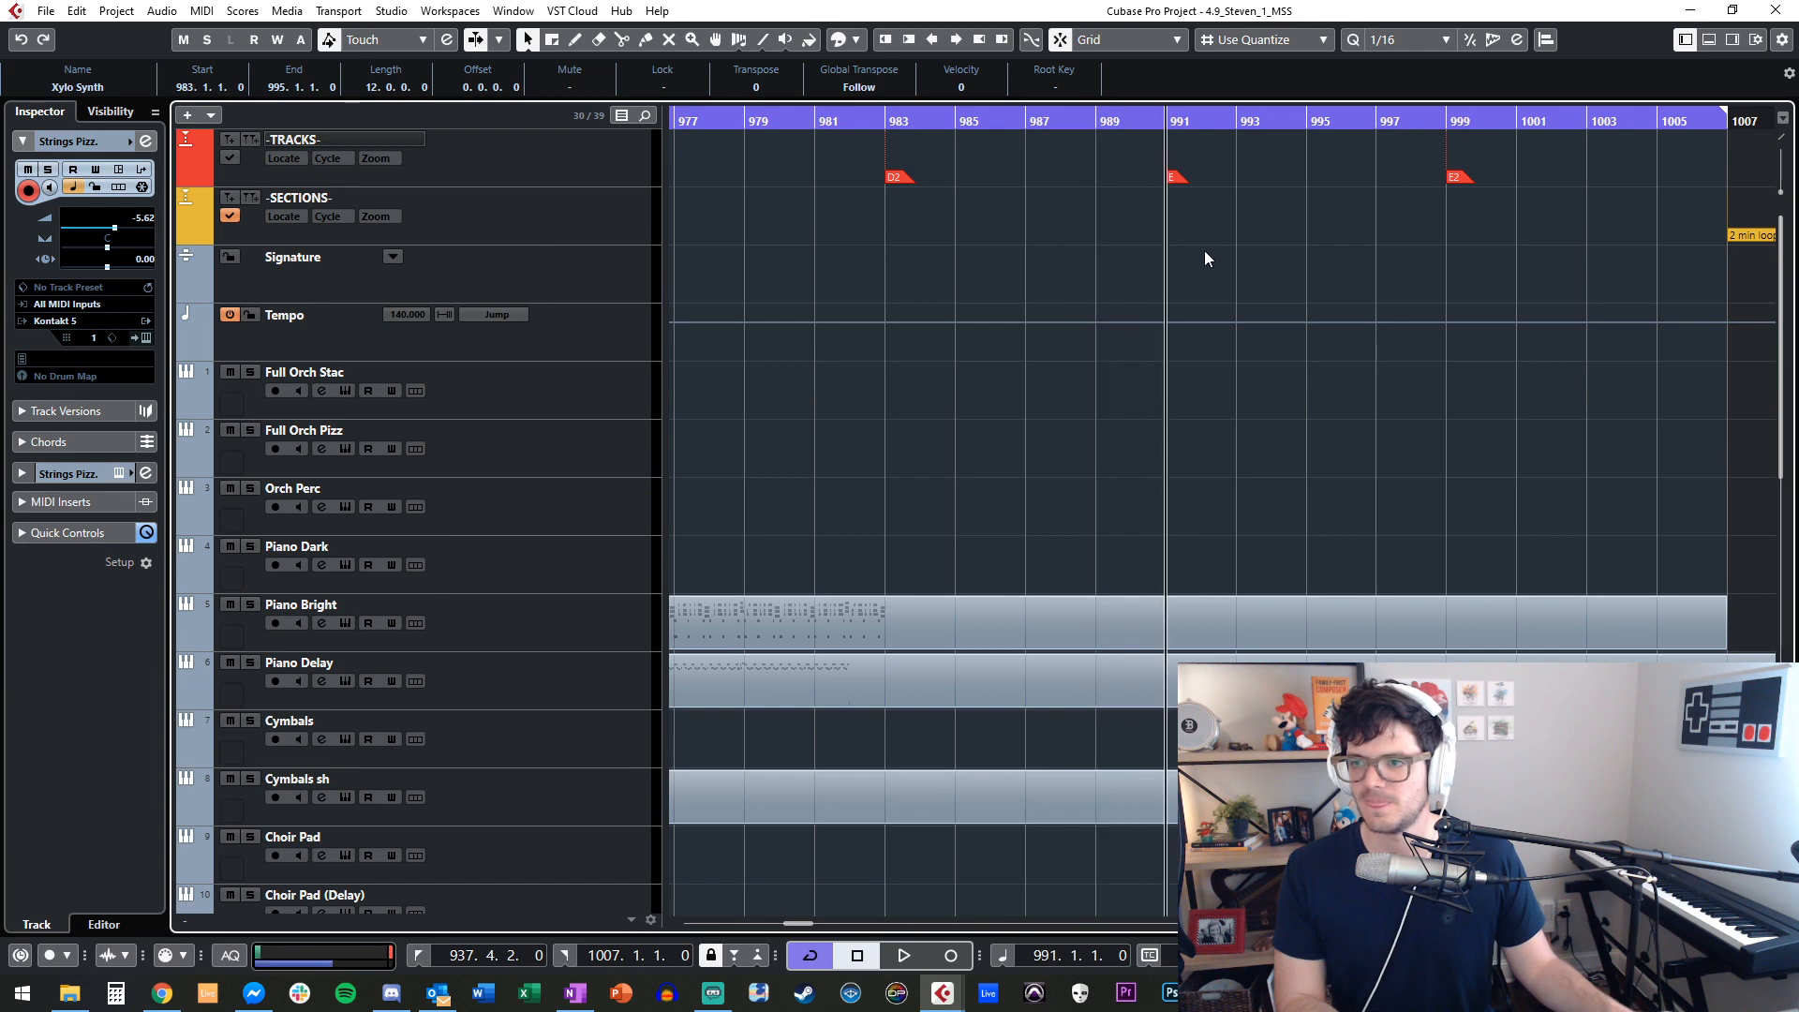
scroll(1204, 250, down, 10)
key(alt+x)
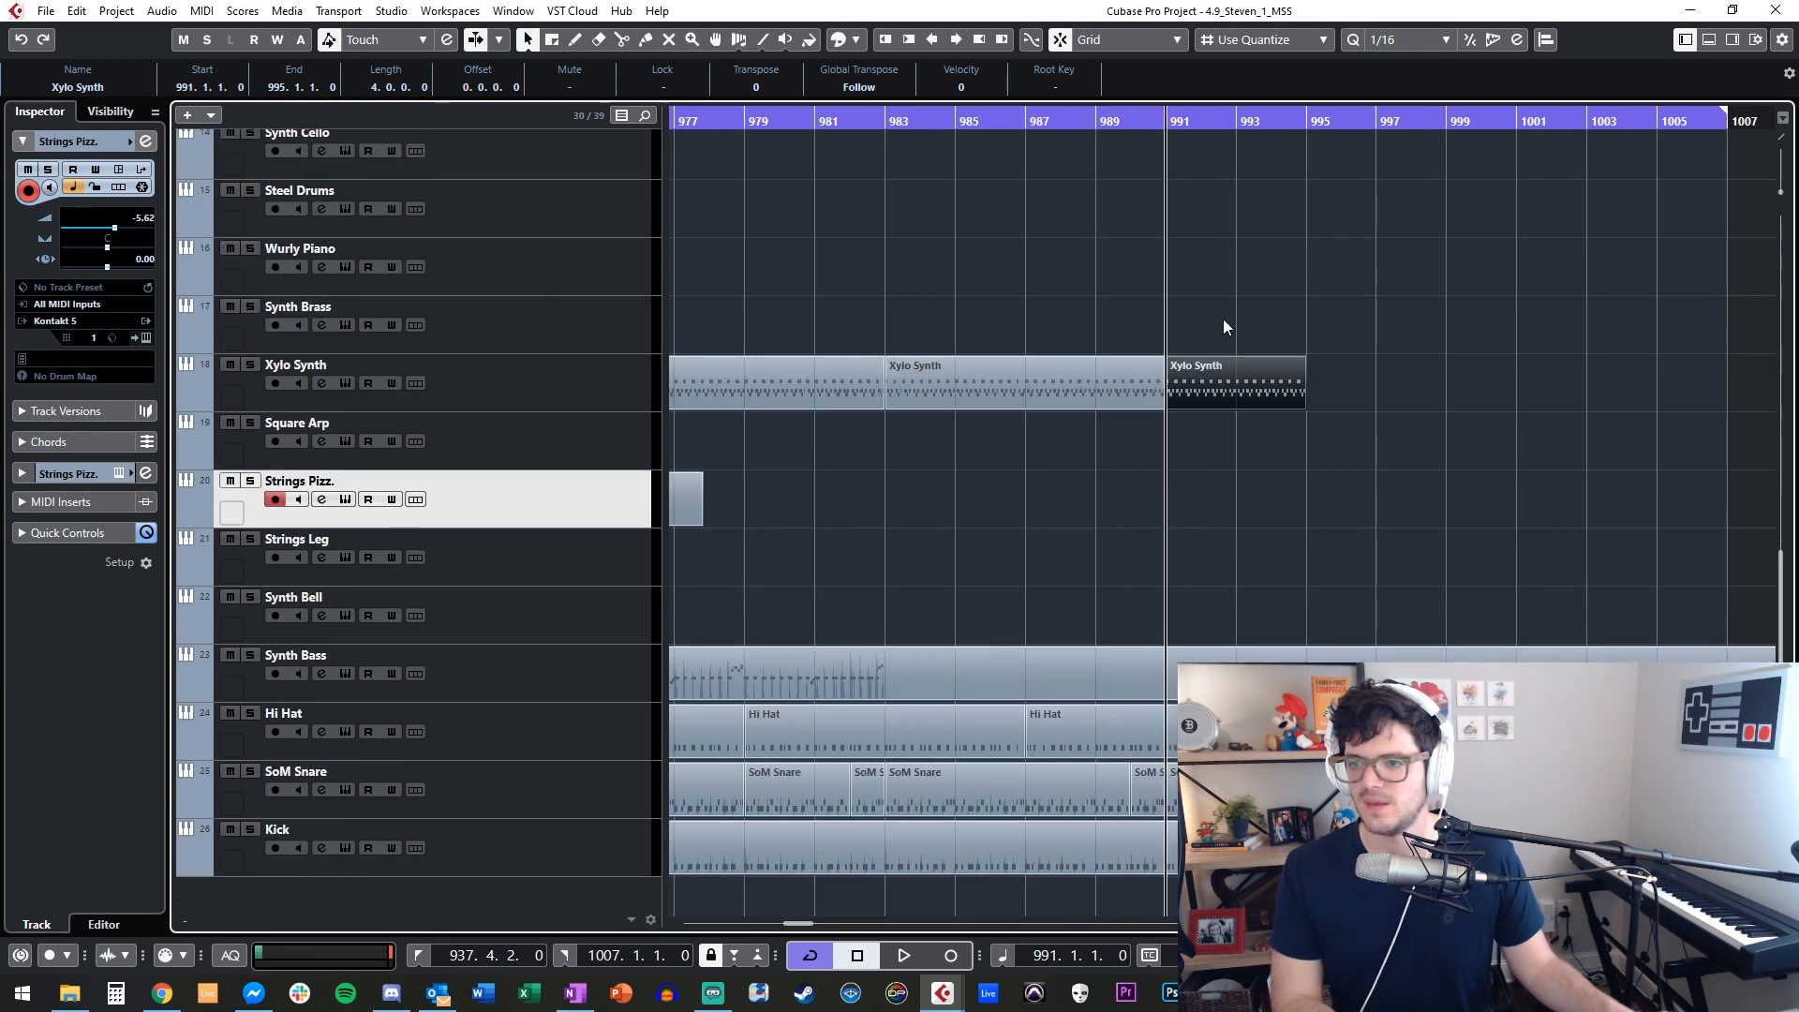
scroll(1229, 309, up, 10)
Play back the transition into section E, starting at bar 990, and stop playback.
key(KP_Subtract)
key(KP_Subtract)
key(KP_Subtract)
key(KP_Subtract)
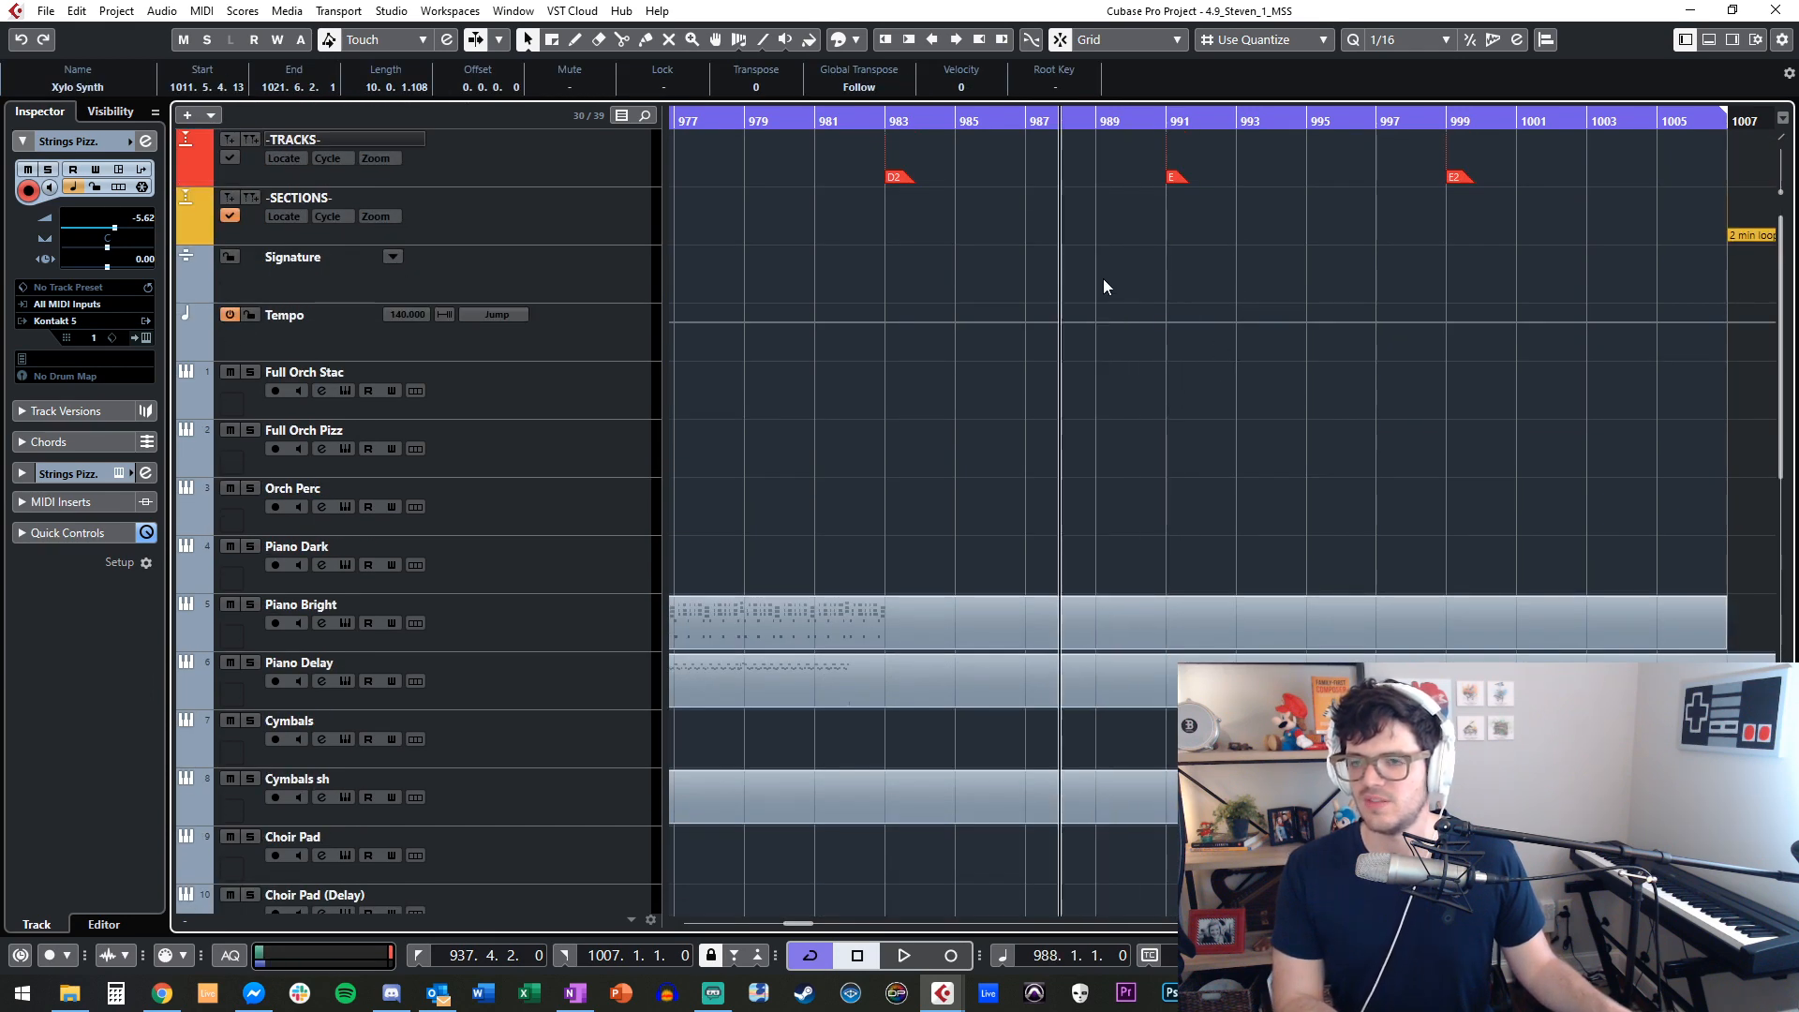
key(KP_Subtract)
key(KP_Subtract)
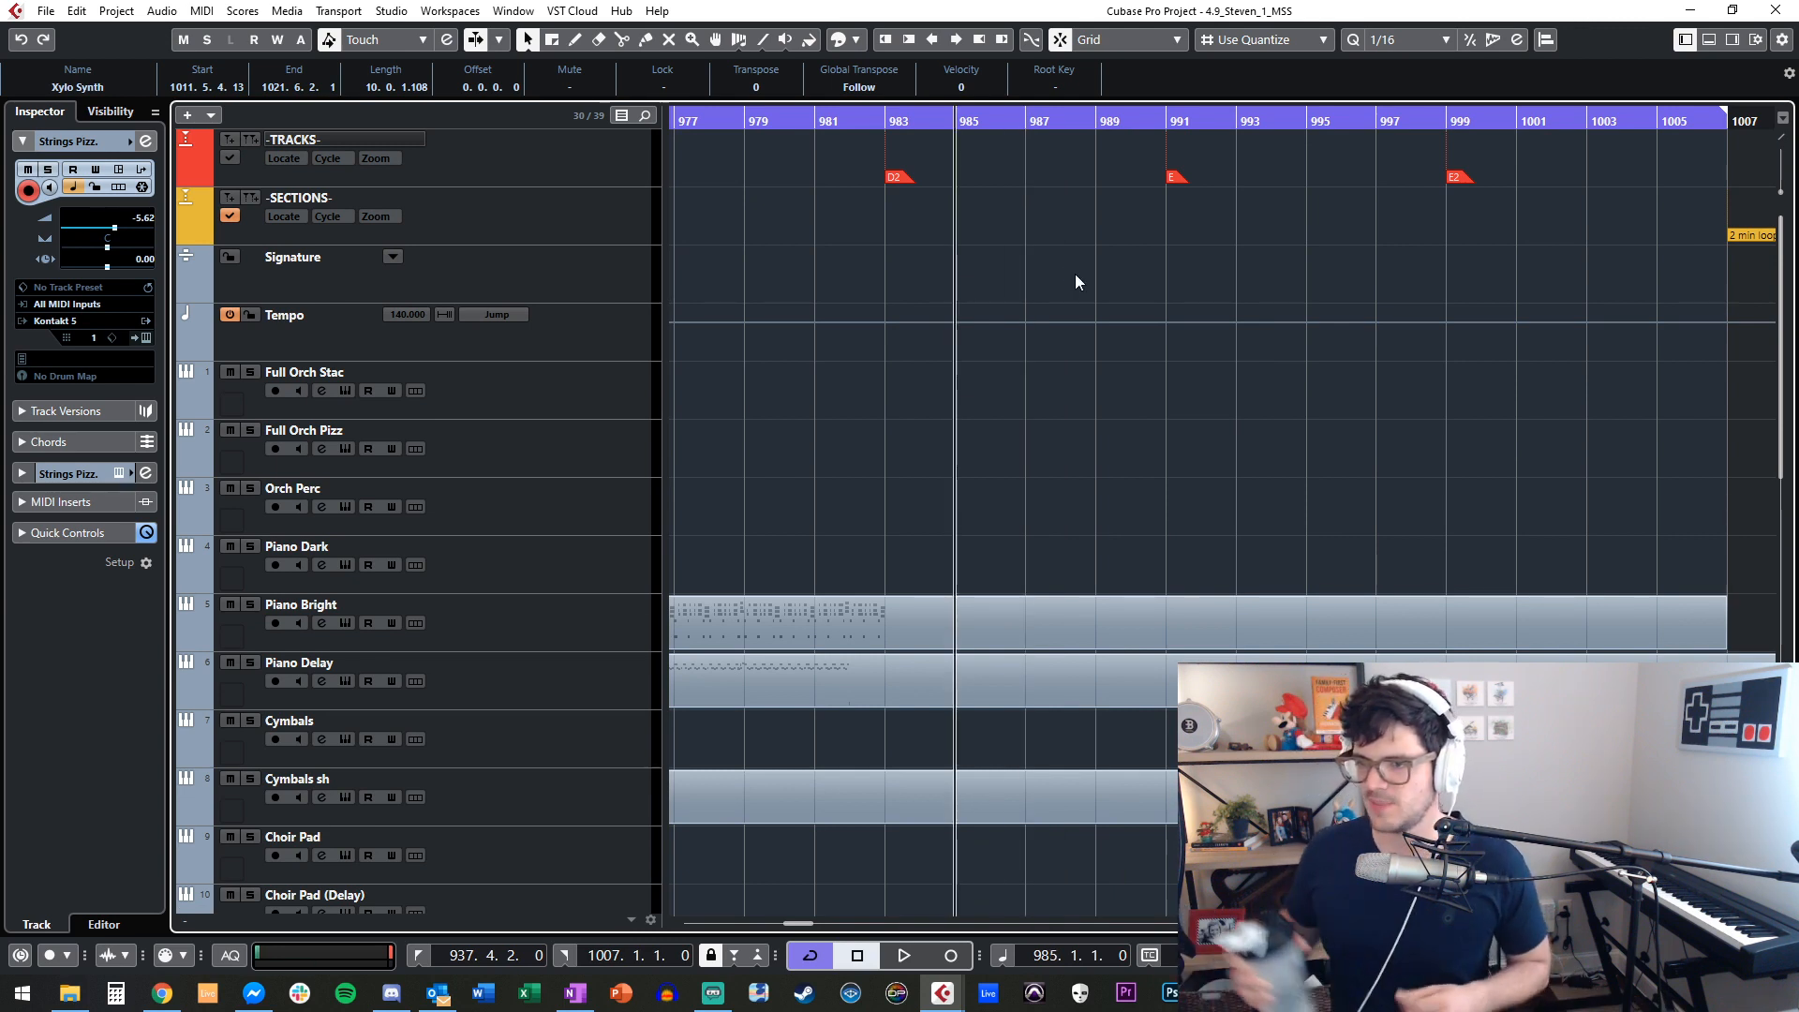
key(KP_Subtract)
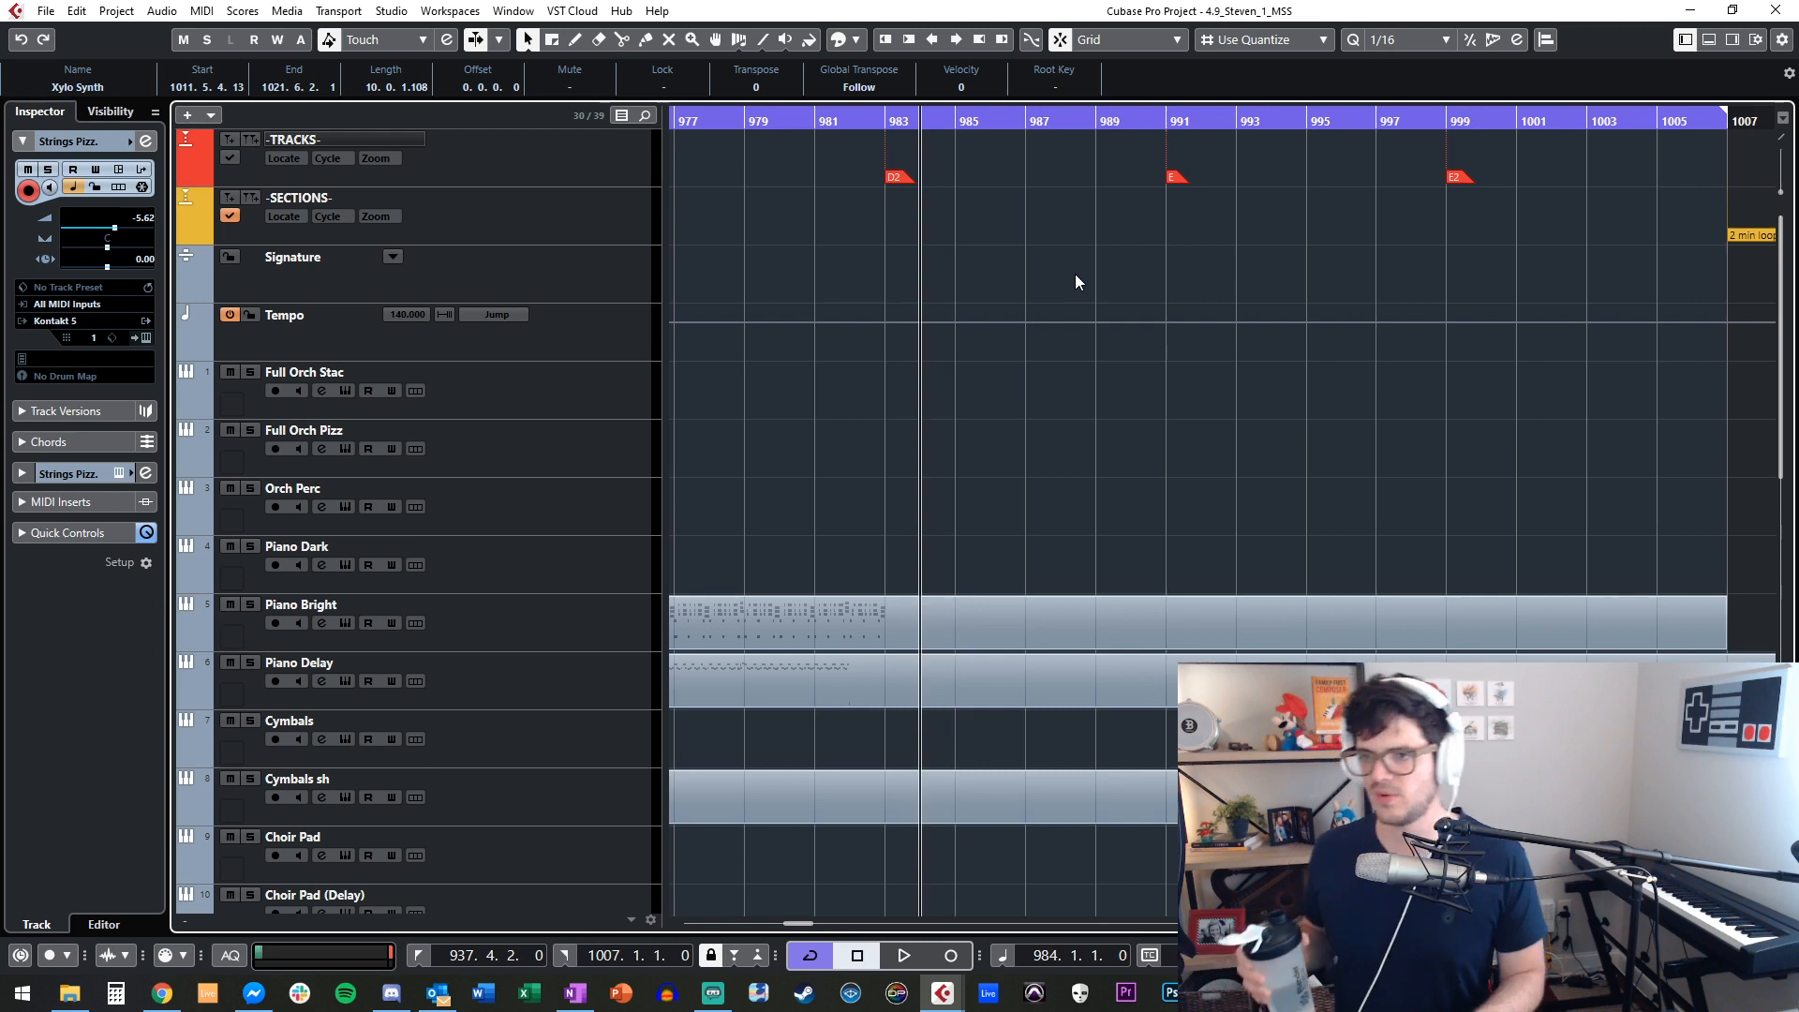
key(KP_Subtract)
key(KP_Add)
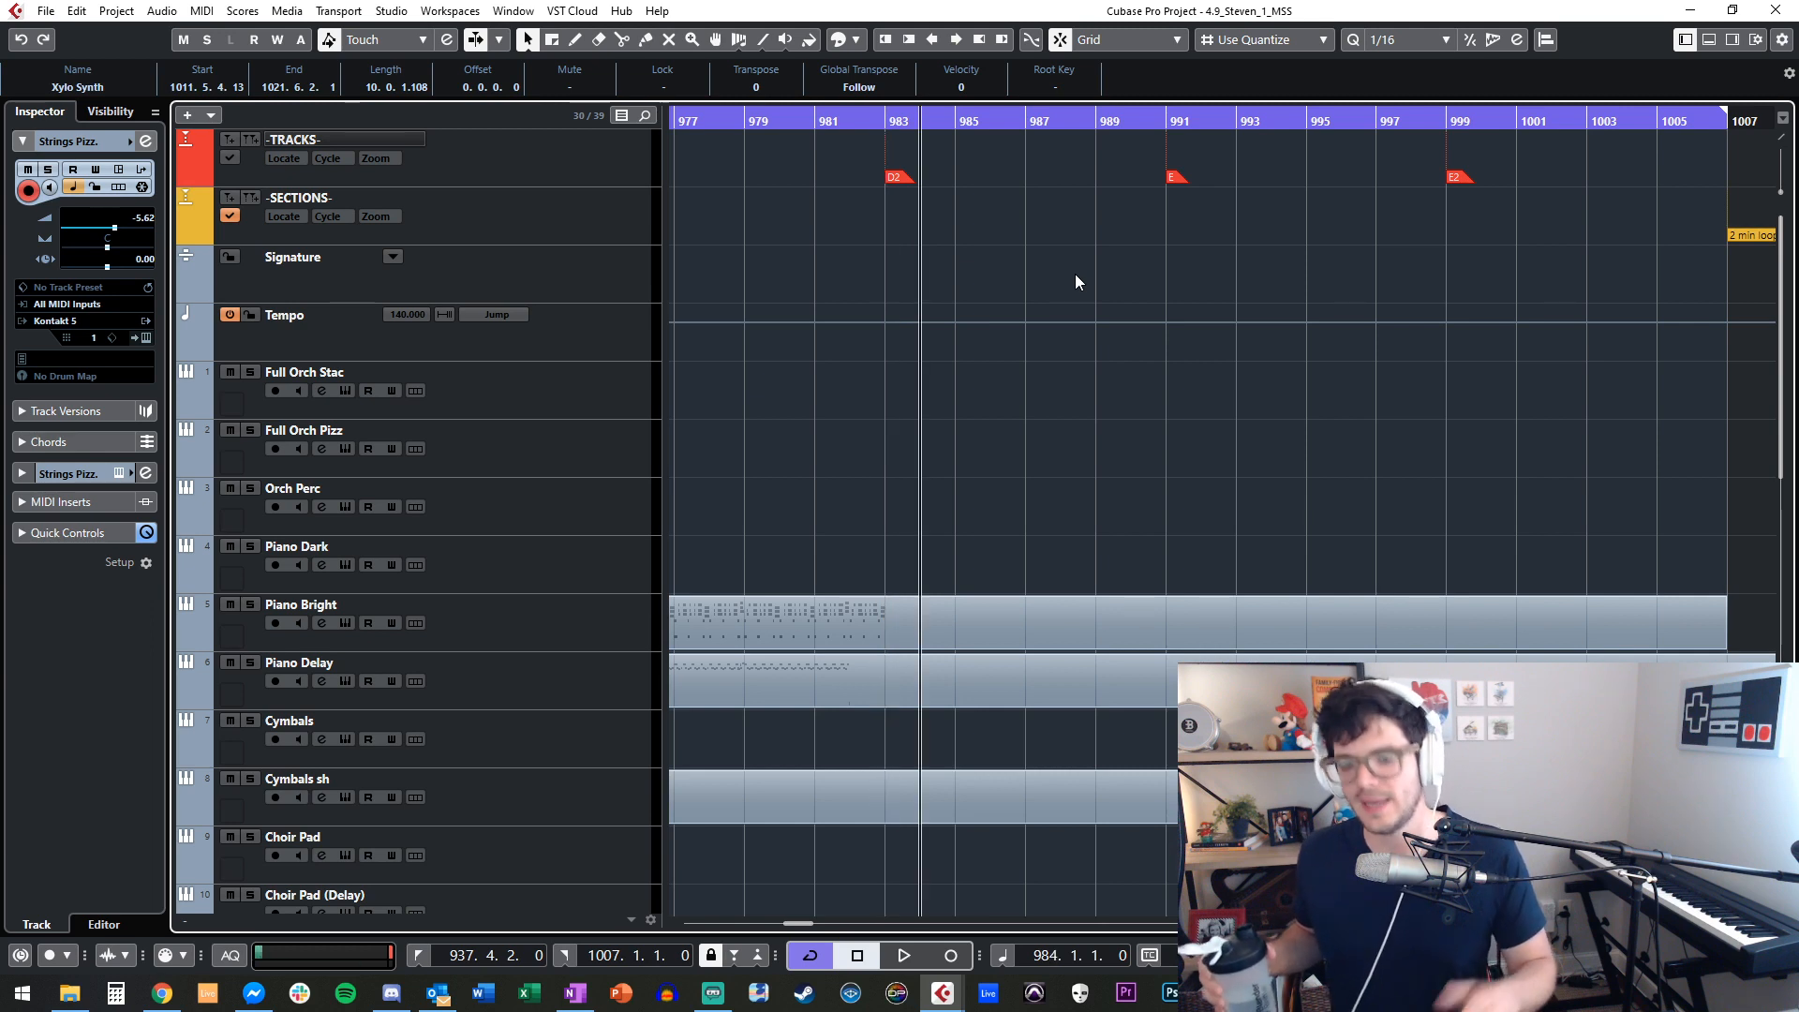
key(KP_Add)
key(KP_Add)
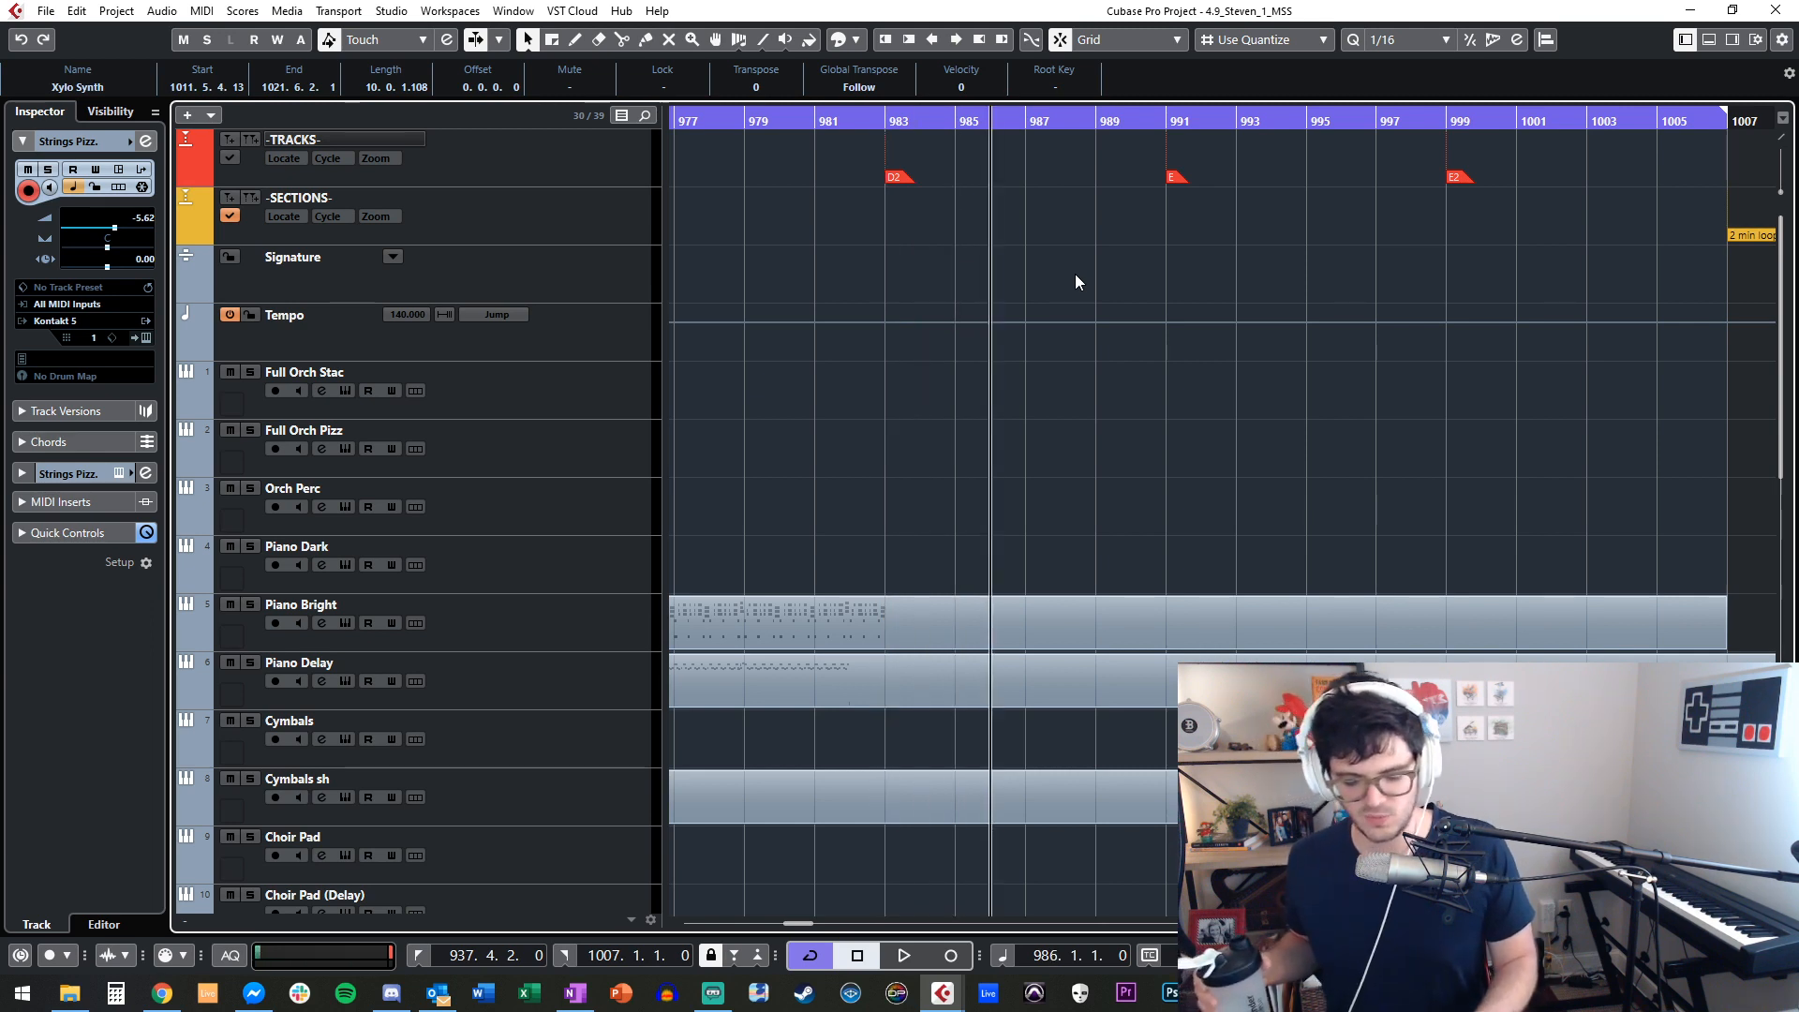
key(KP_Add)
key(KP_Add)
key(KP_Add)
key(KP_Add)
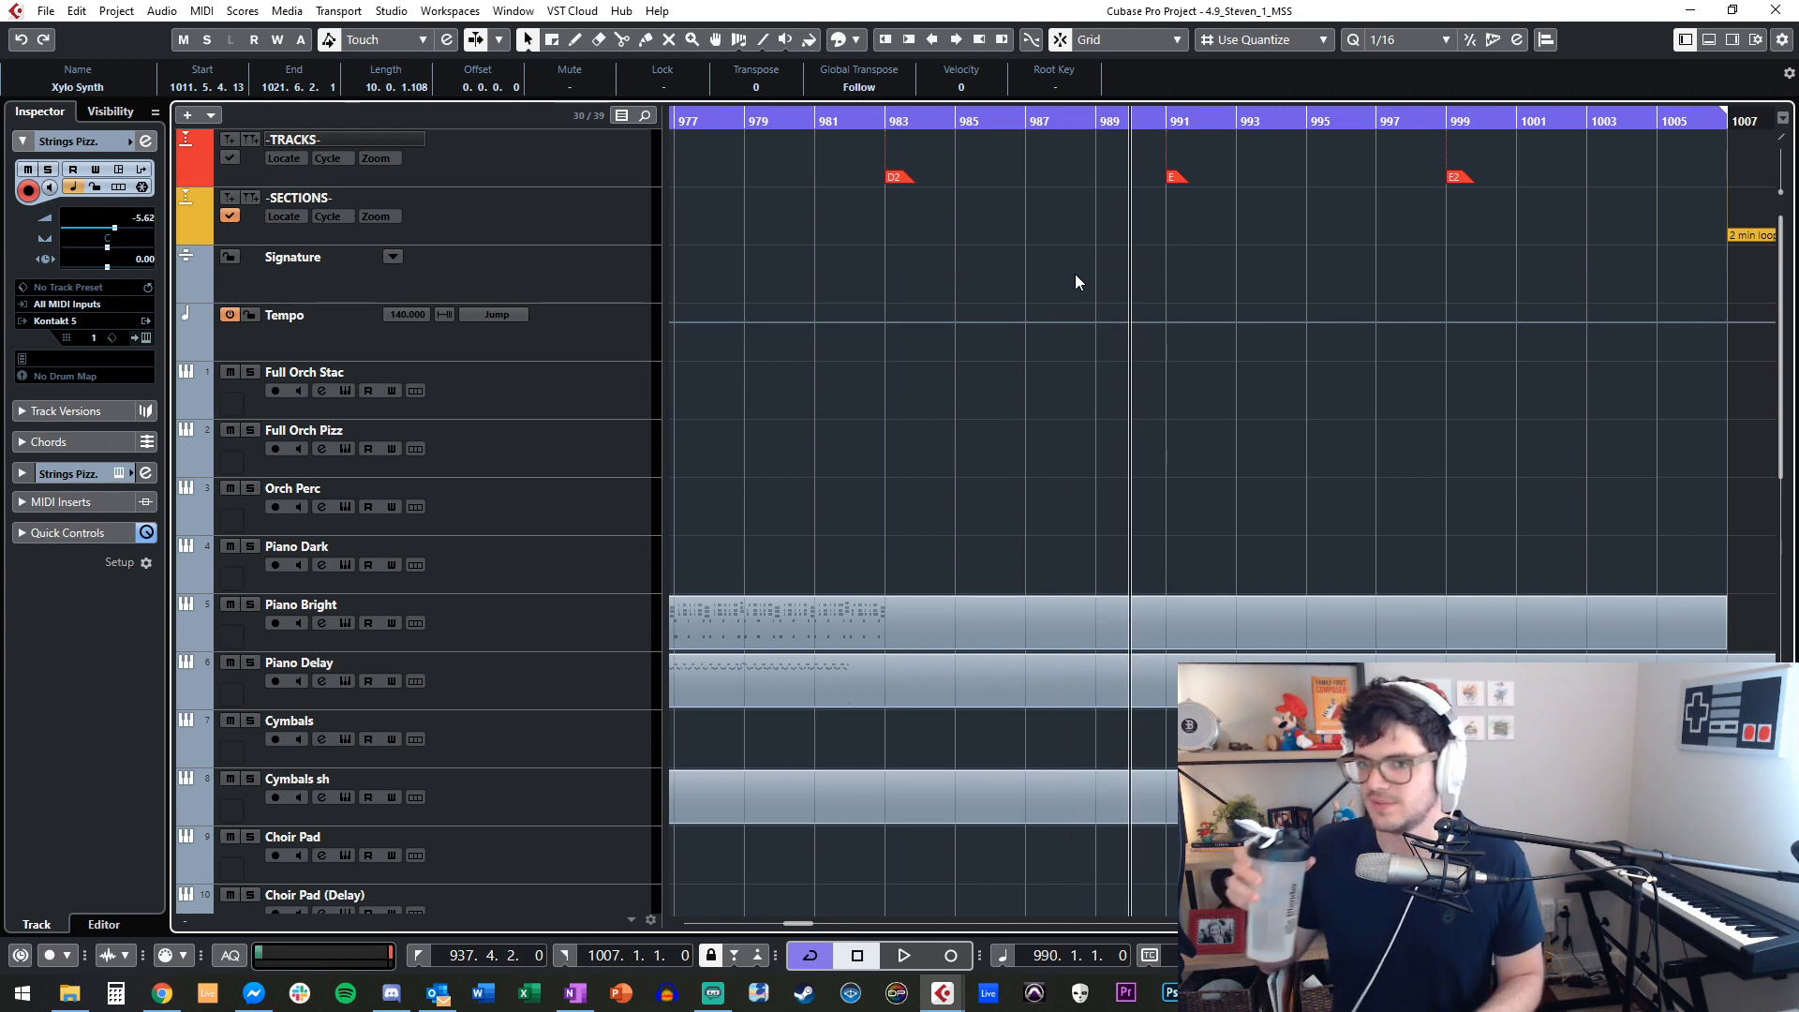
key(space)
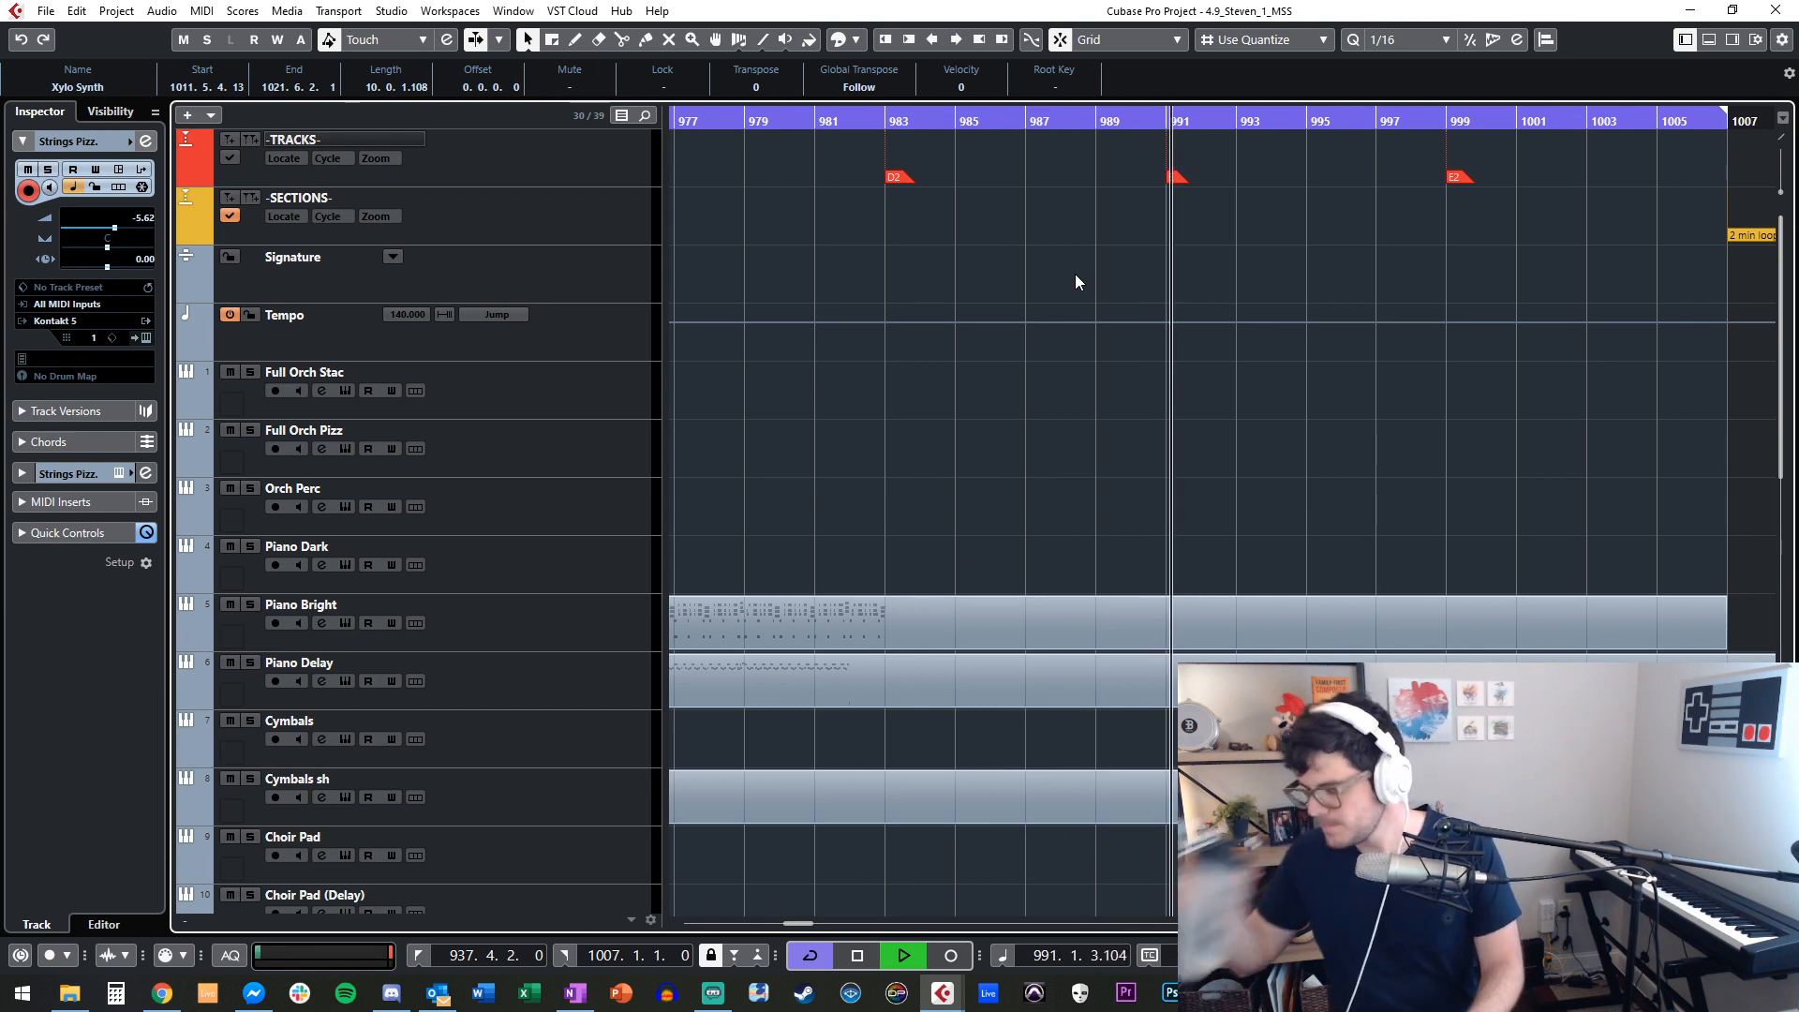
key(space)
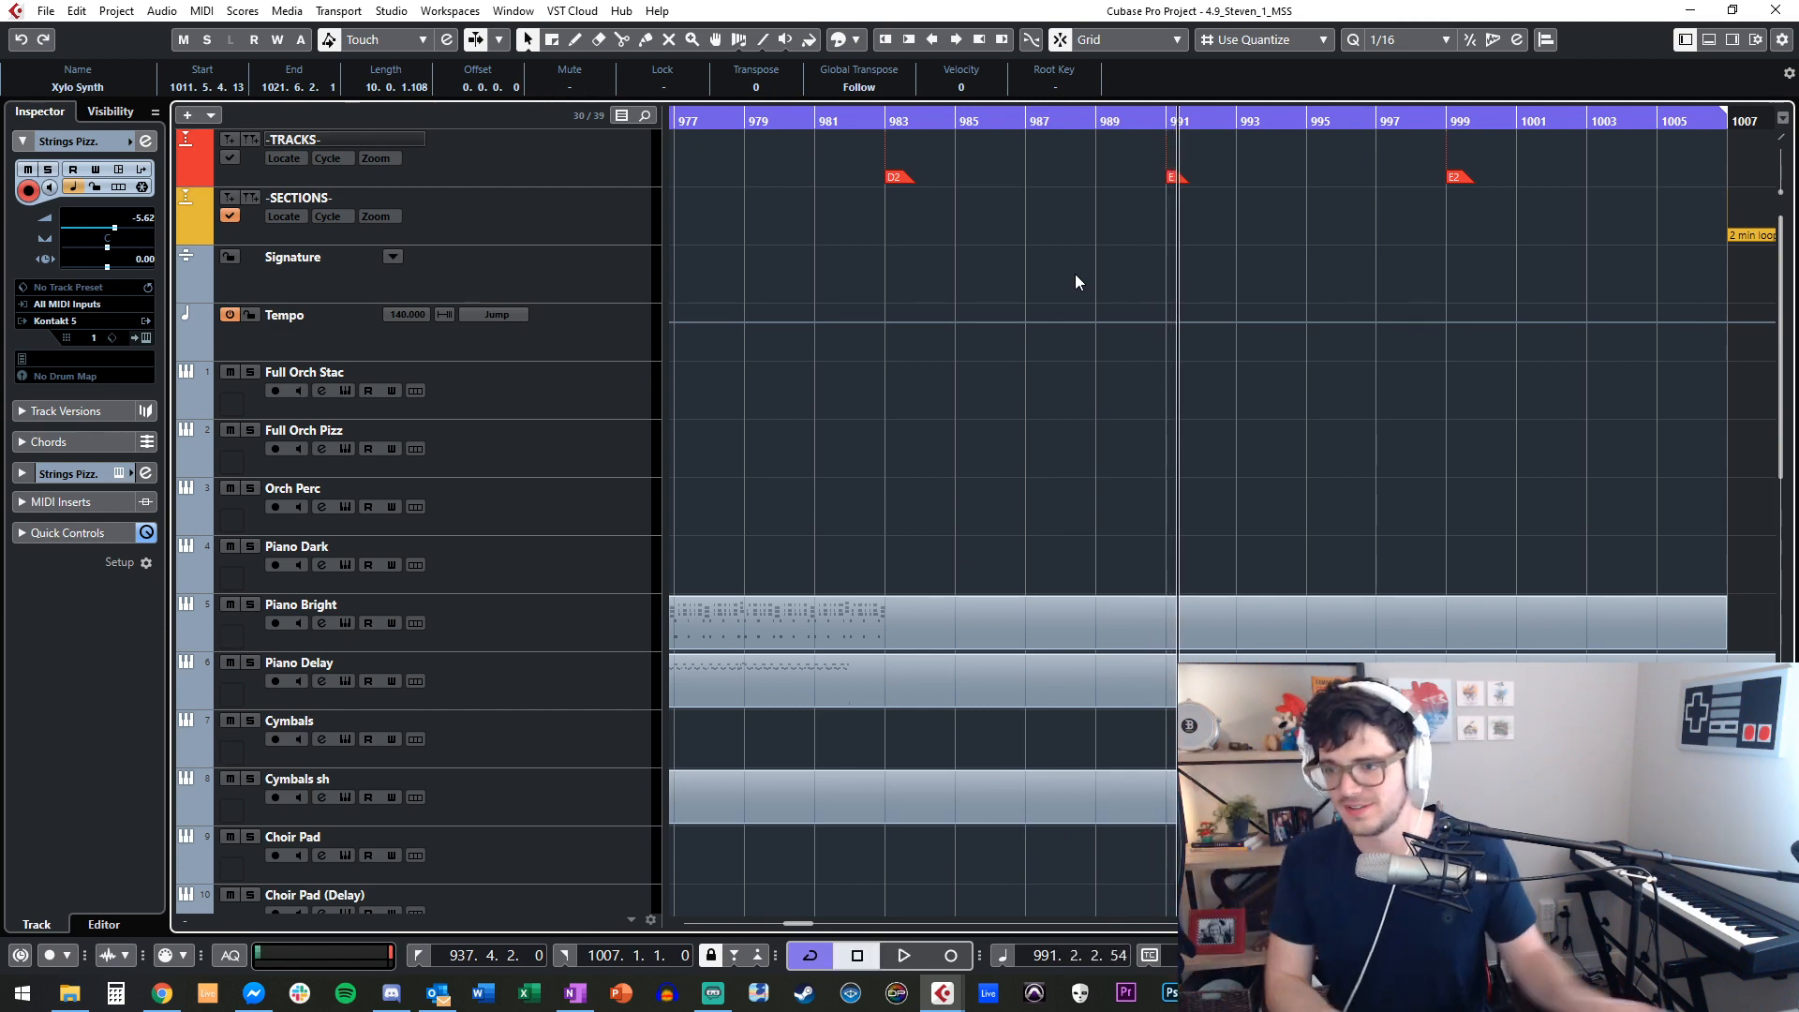
Play back the transition into section D from before bar 971 to check the Xylo Synth part with the other tracks.
scroll(1074, 369, down, 9)
key(KP_Subtract)
key(KP_Subtract)
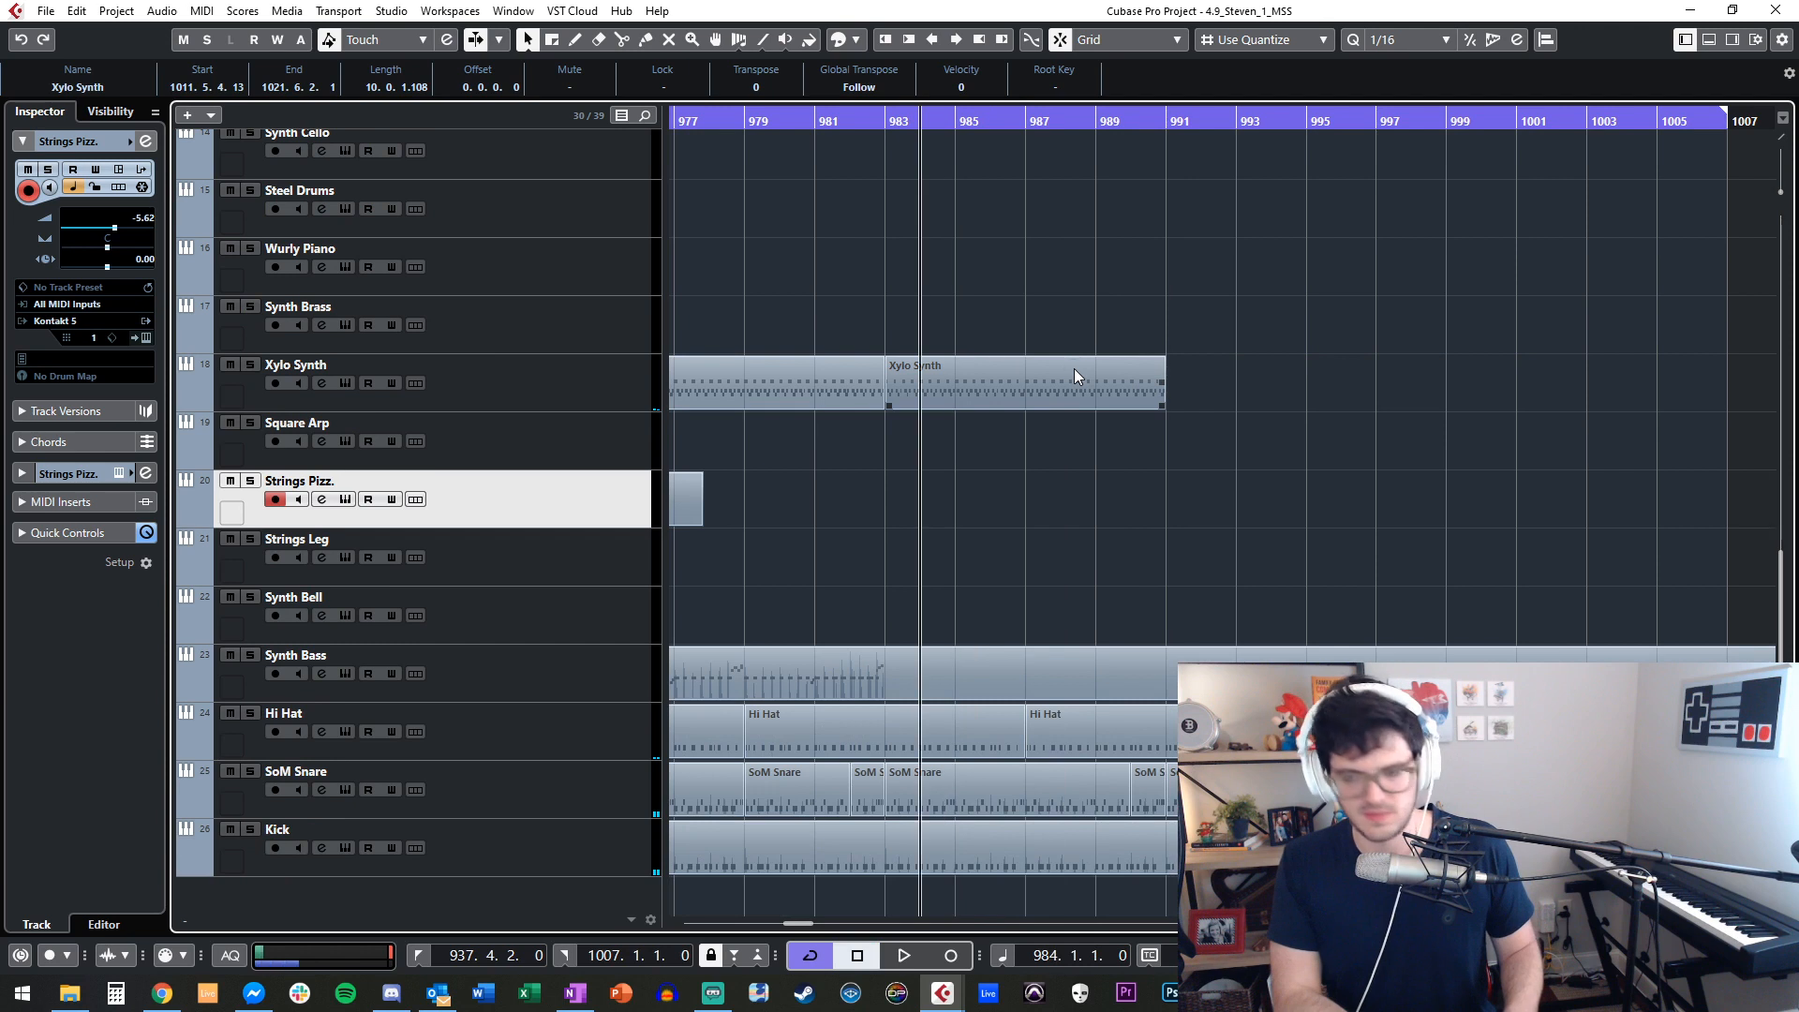
key(KP_Subtract)
key(space)
key(KP_Subtract)
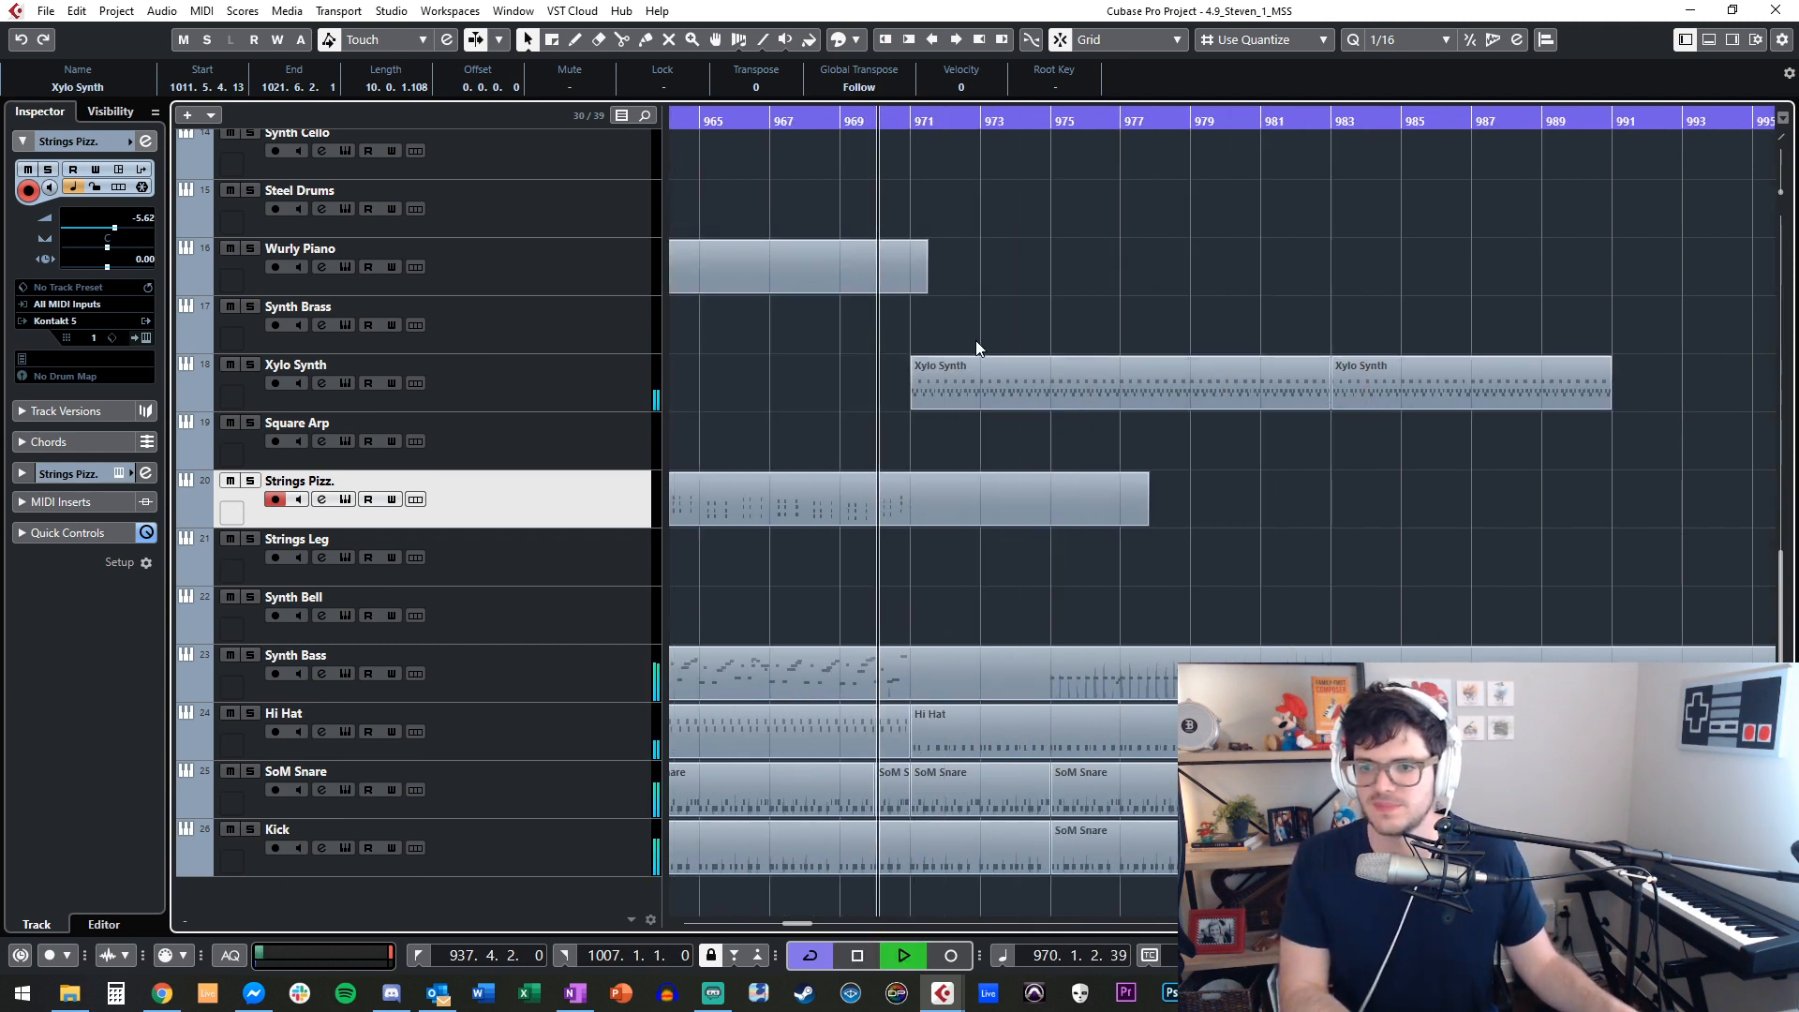
key(space)
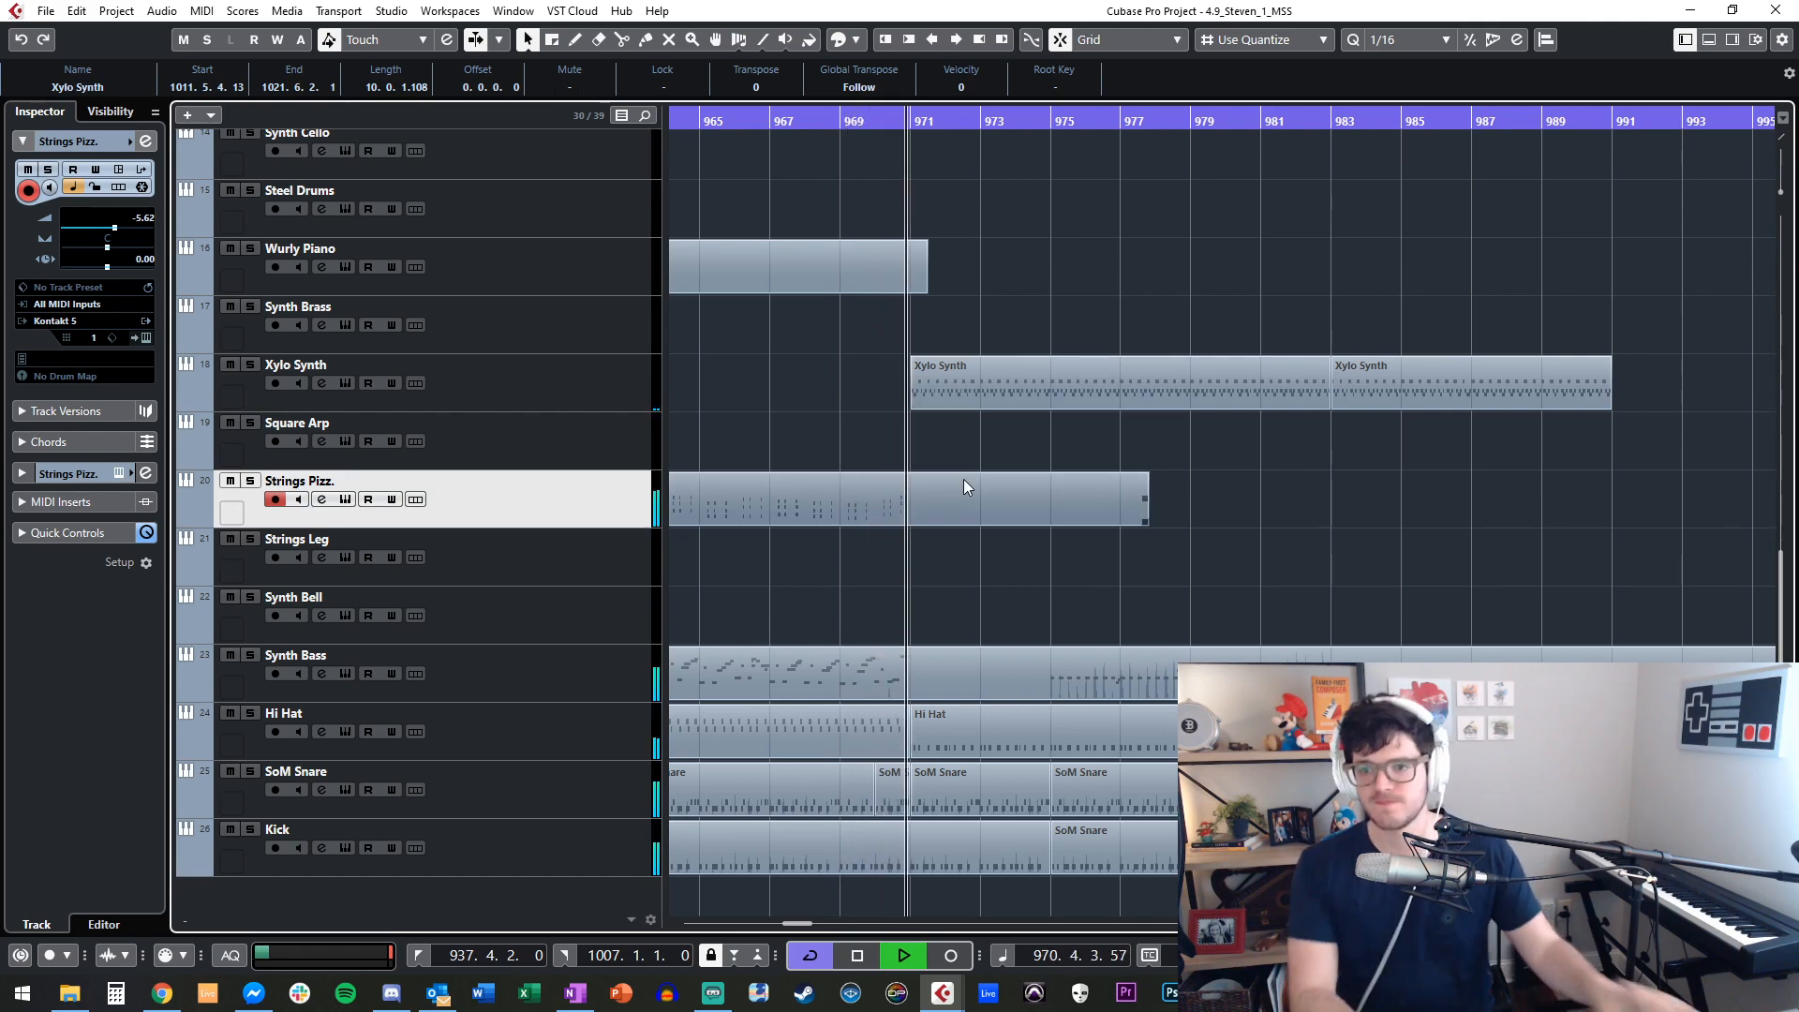
scroll(1098, 414, up, 6)
scroll(1098, 414, down, 5)
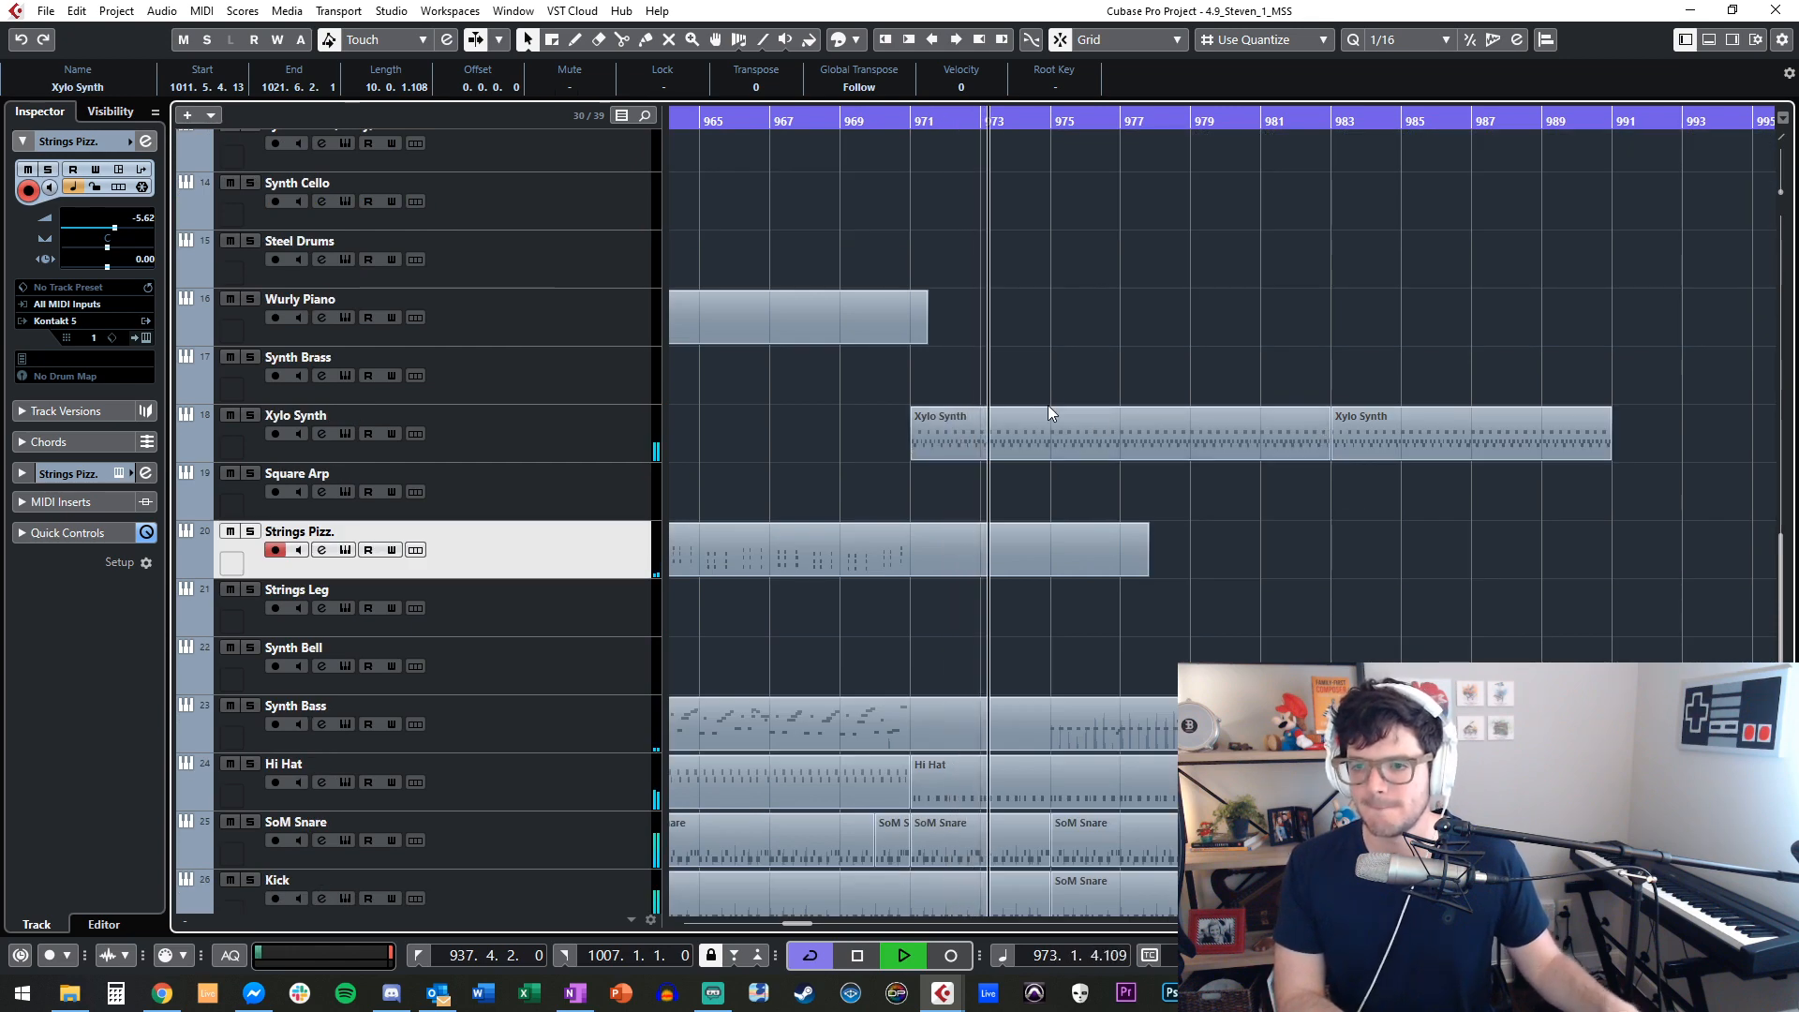
alt+click(1052, 441)
key(ctrl+z)
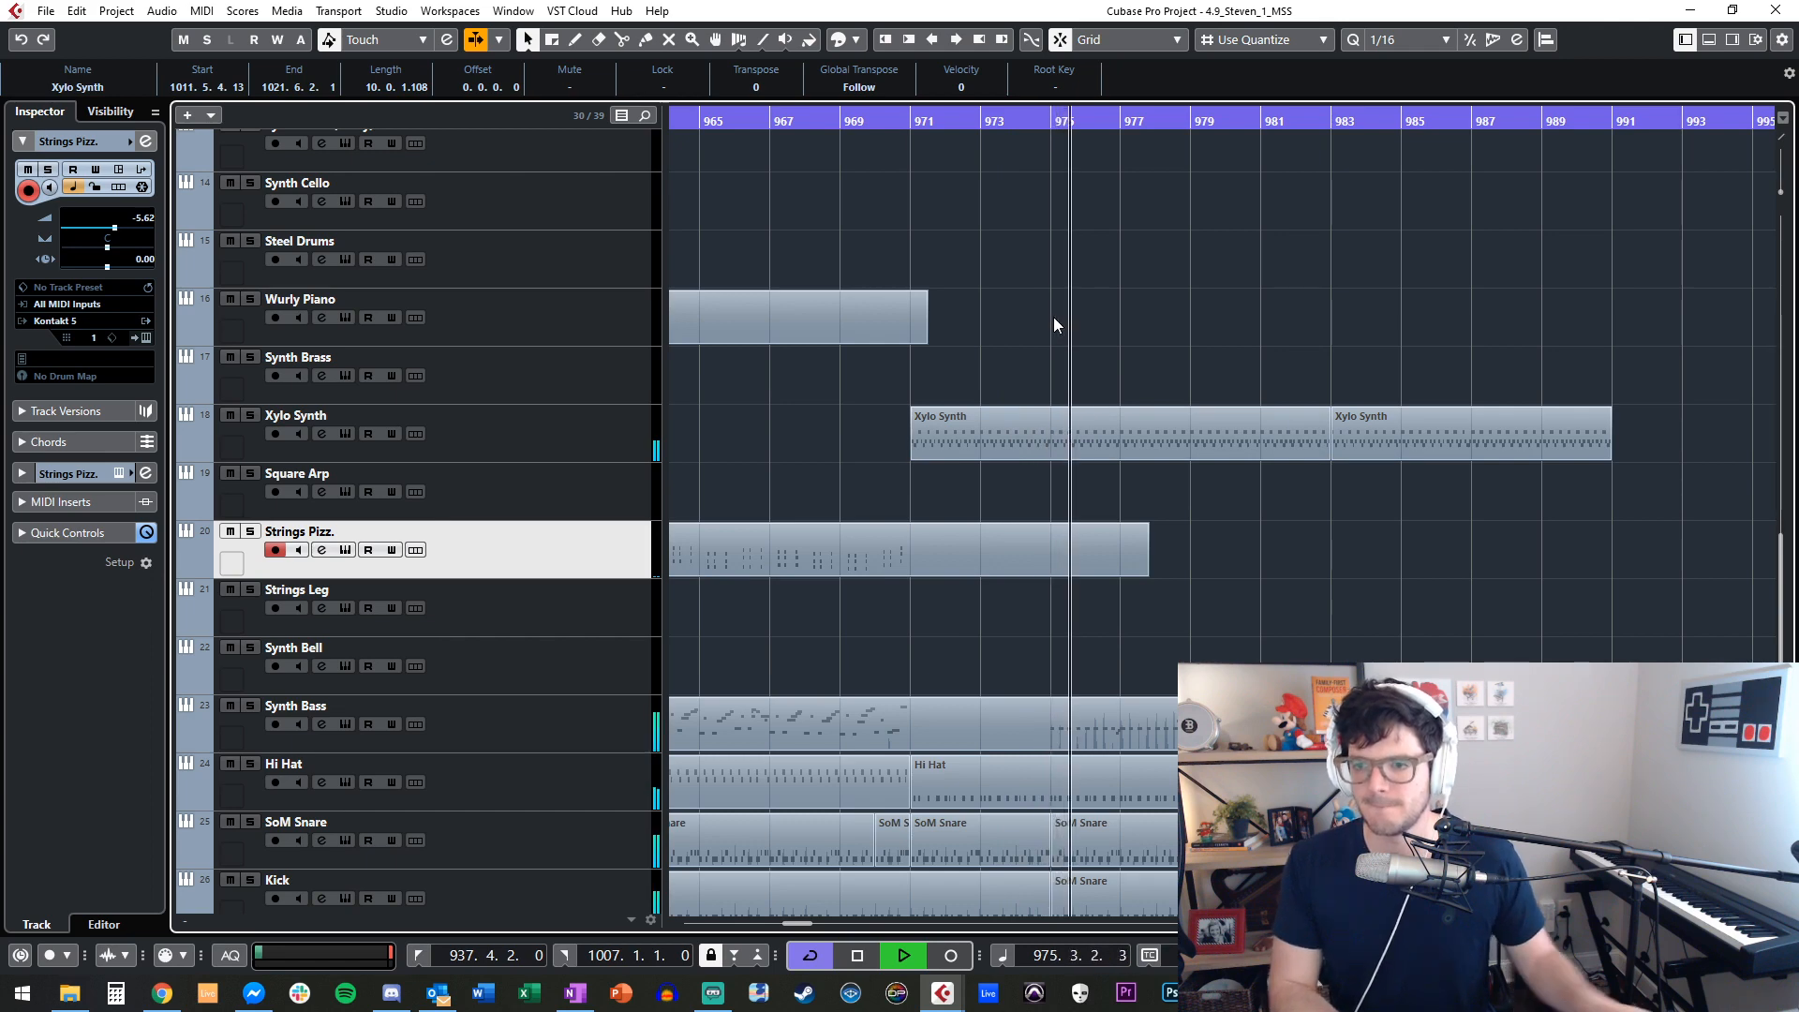
Split the Piano Delay event at bar 975, where D1 starts, and open the second part for note editing.
click(1127, 527)
scroll(1127, 526, up, 15)
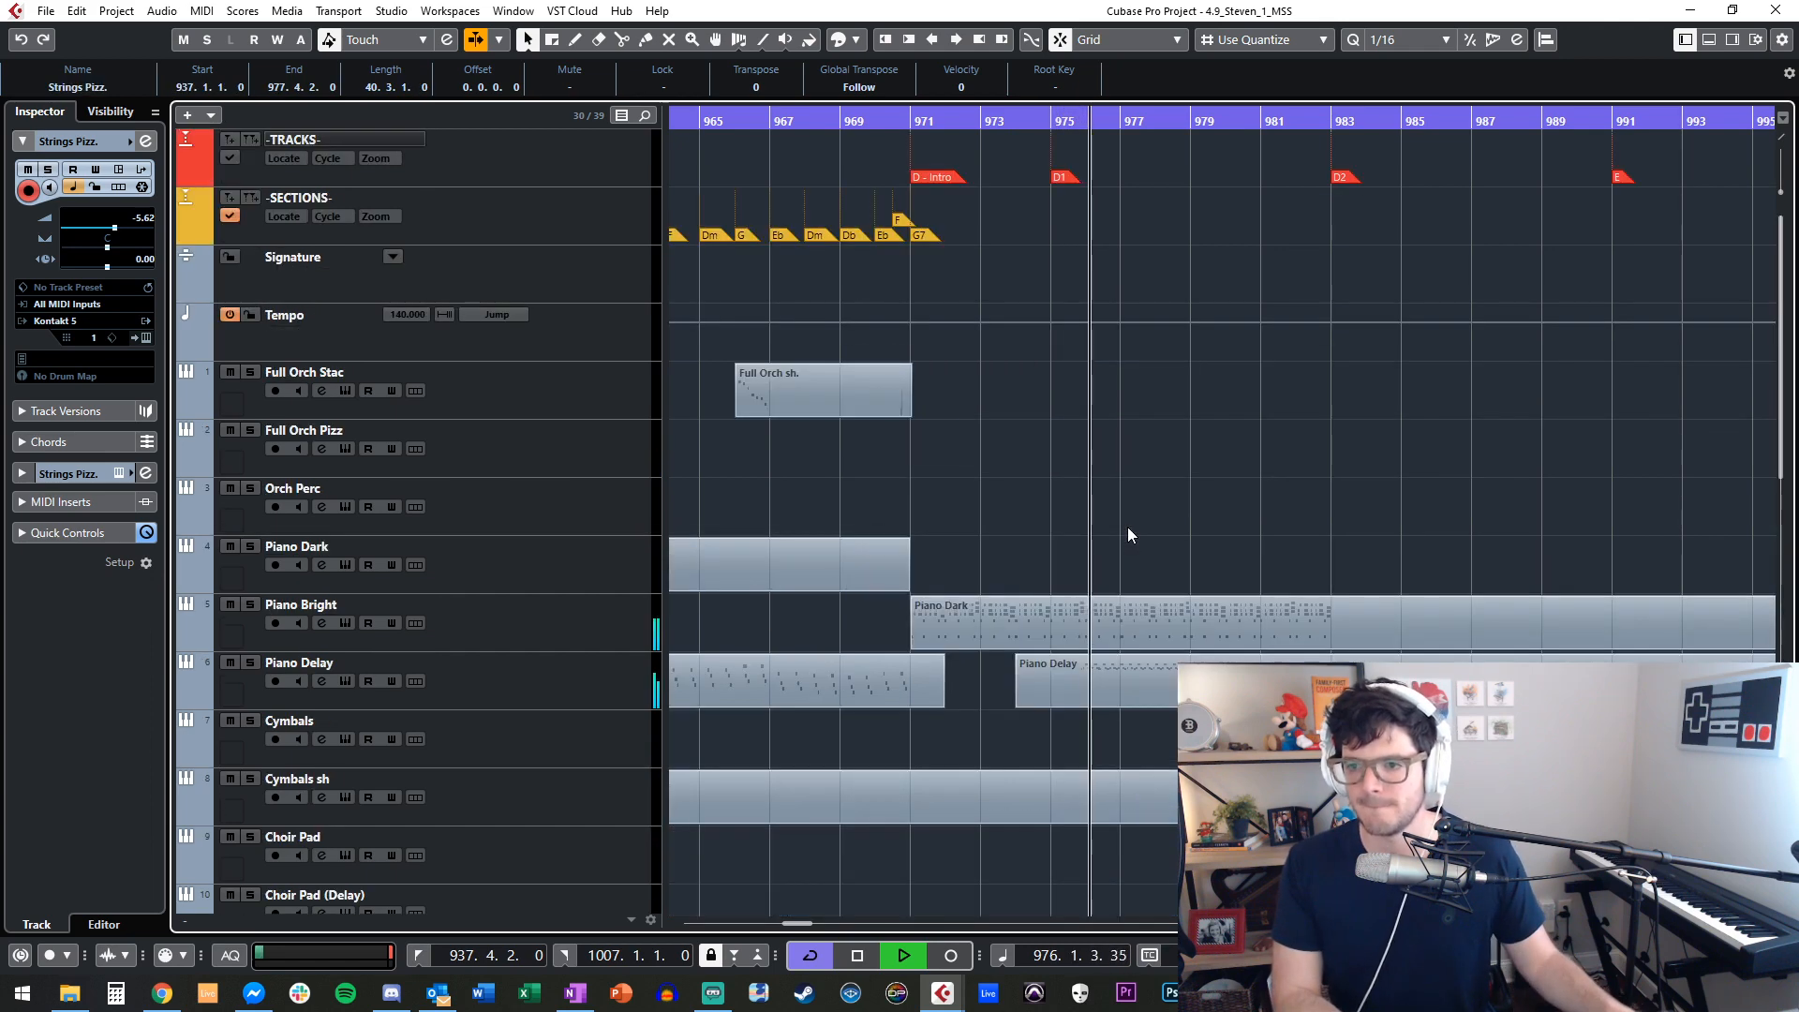
click(1064, 666)
key(shift+h)
key(h)
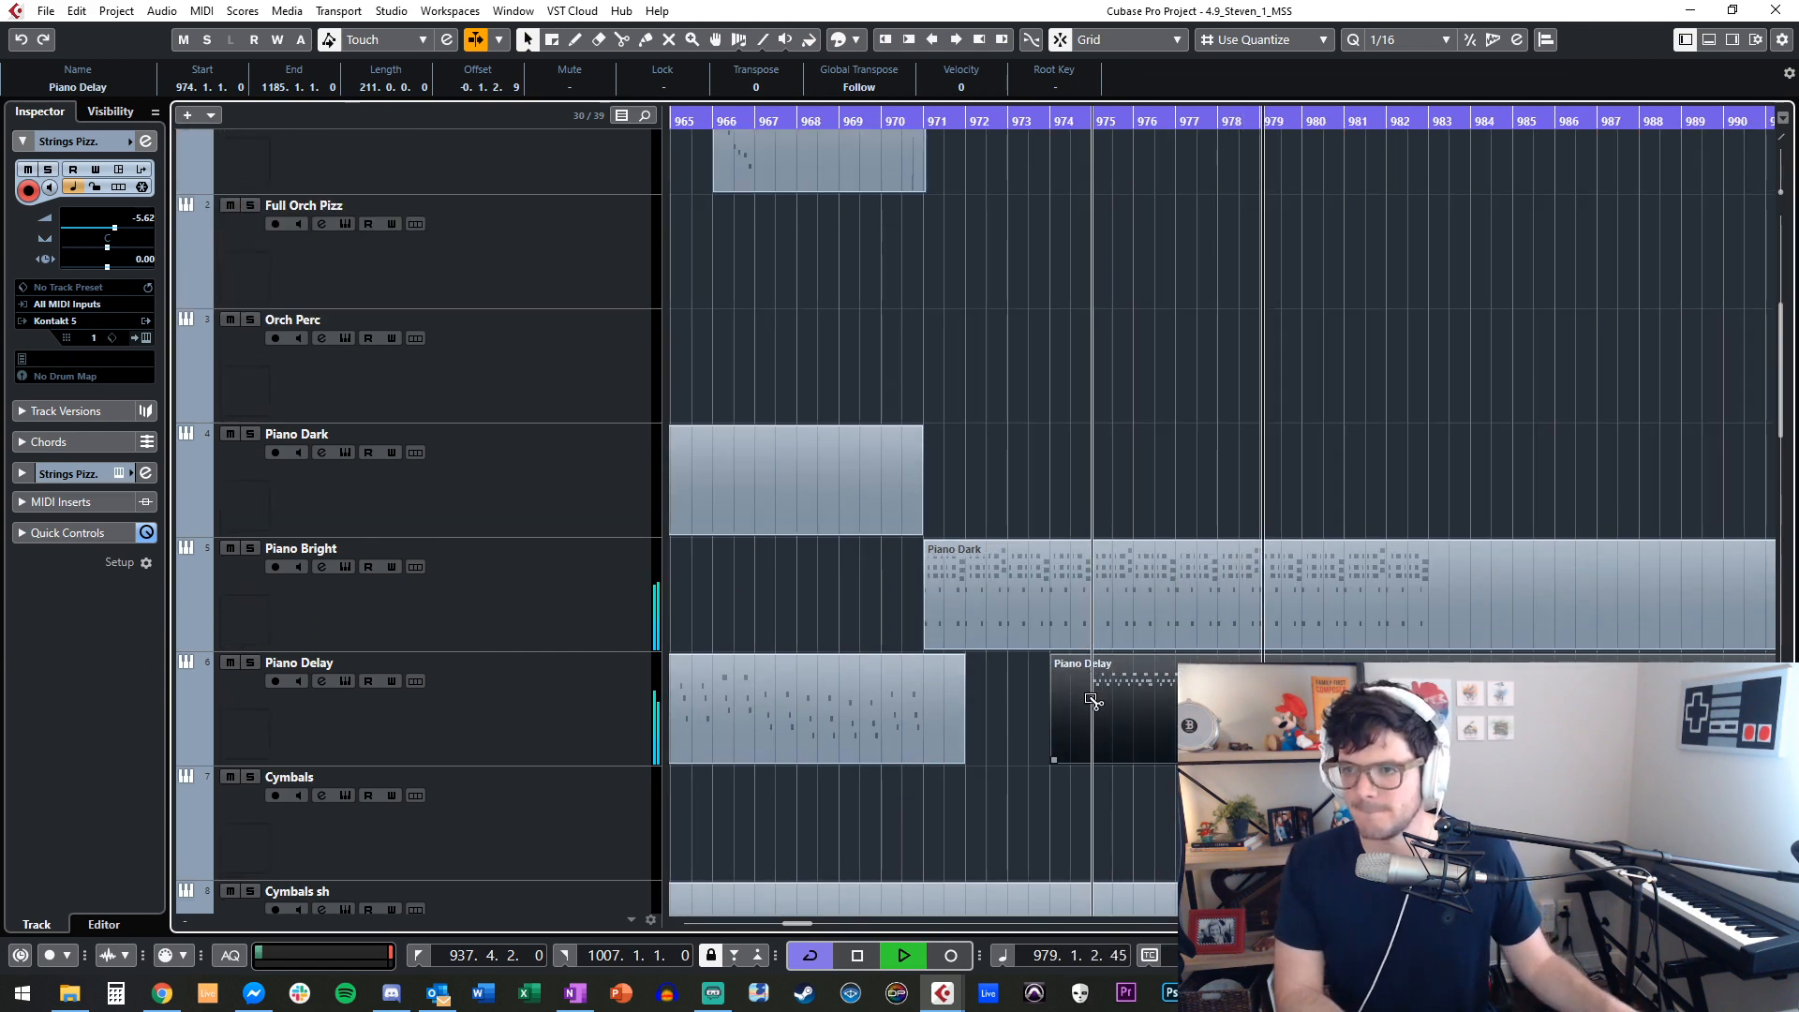
alt+click(1092, 700)
double_click(1152, 695)
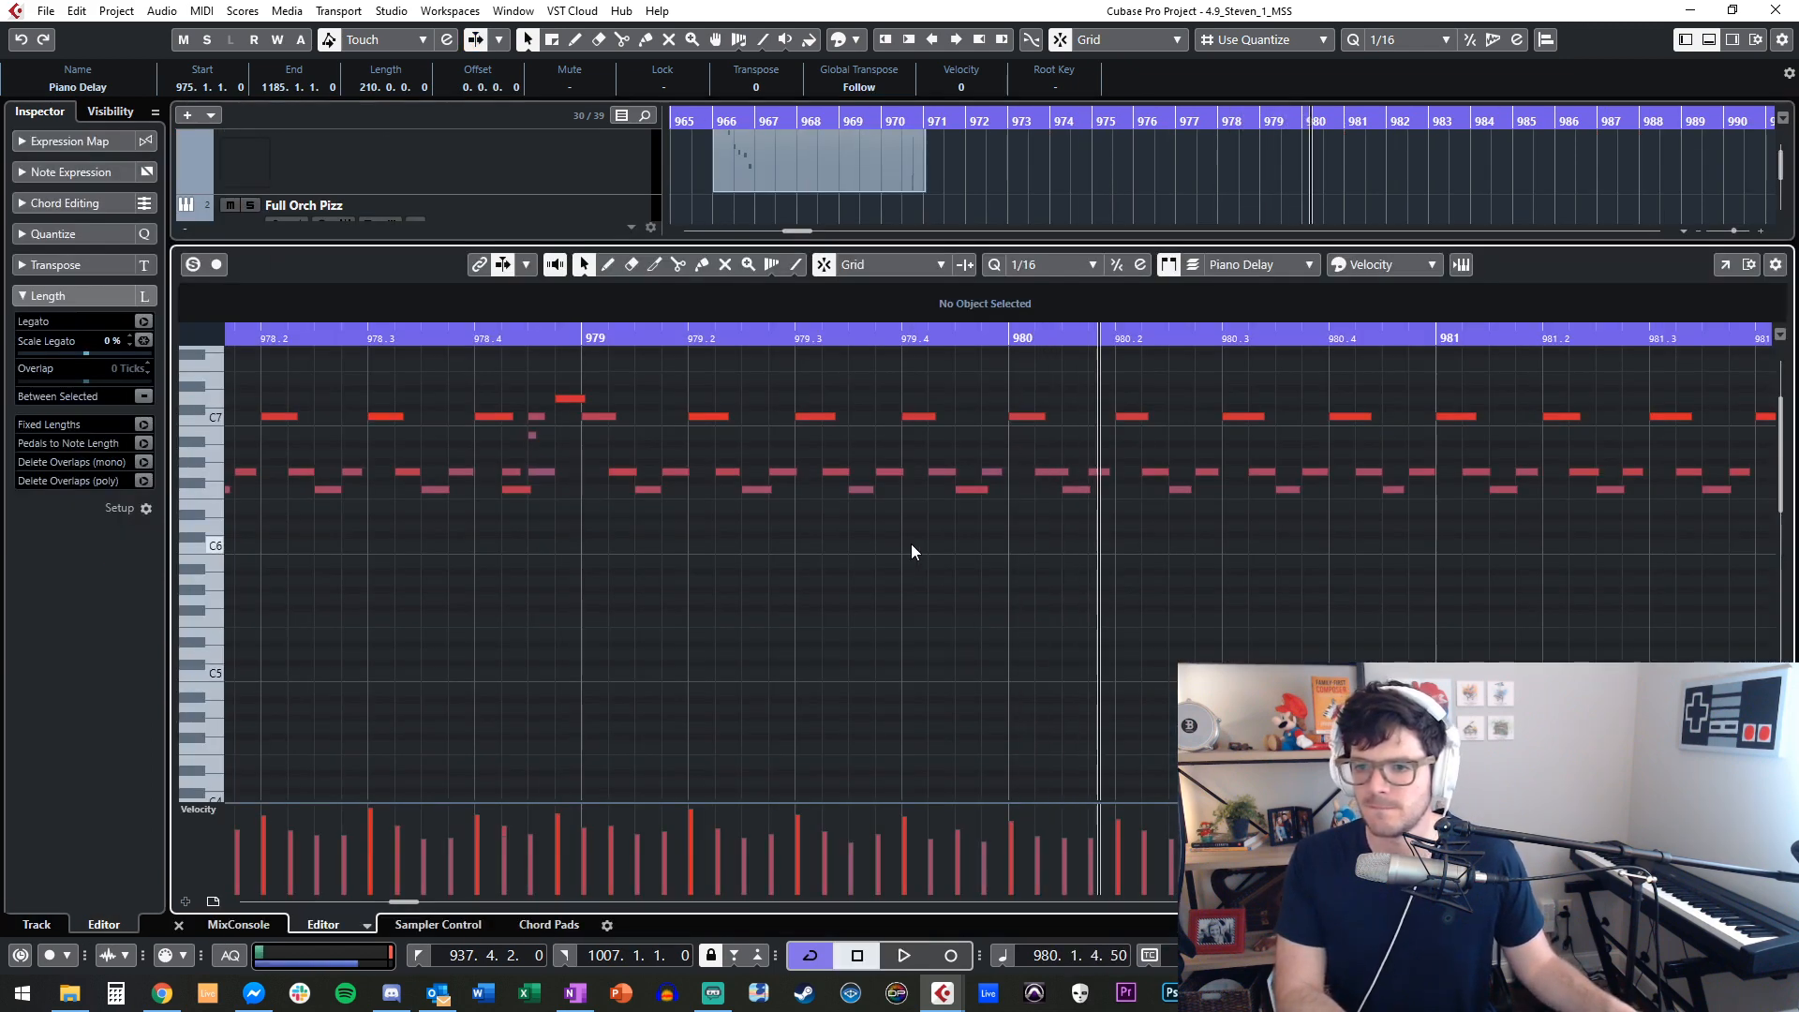
Close the note editor of the Piano Delay event to return to the full arrangement.
key(Return)
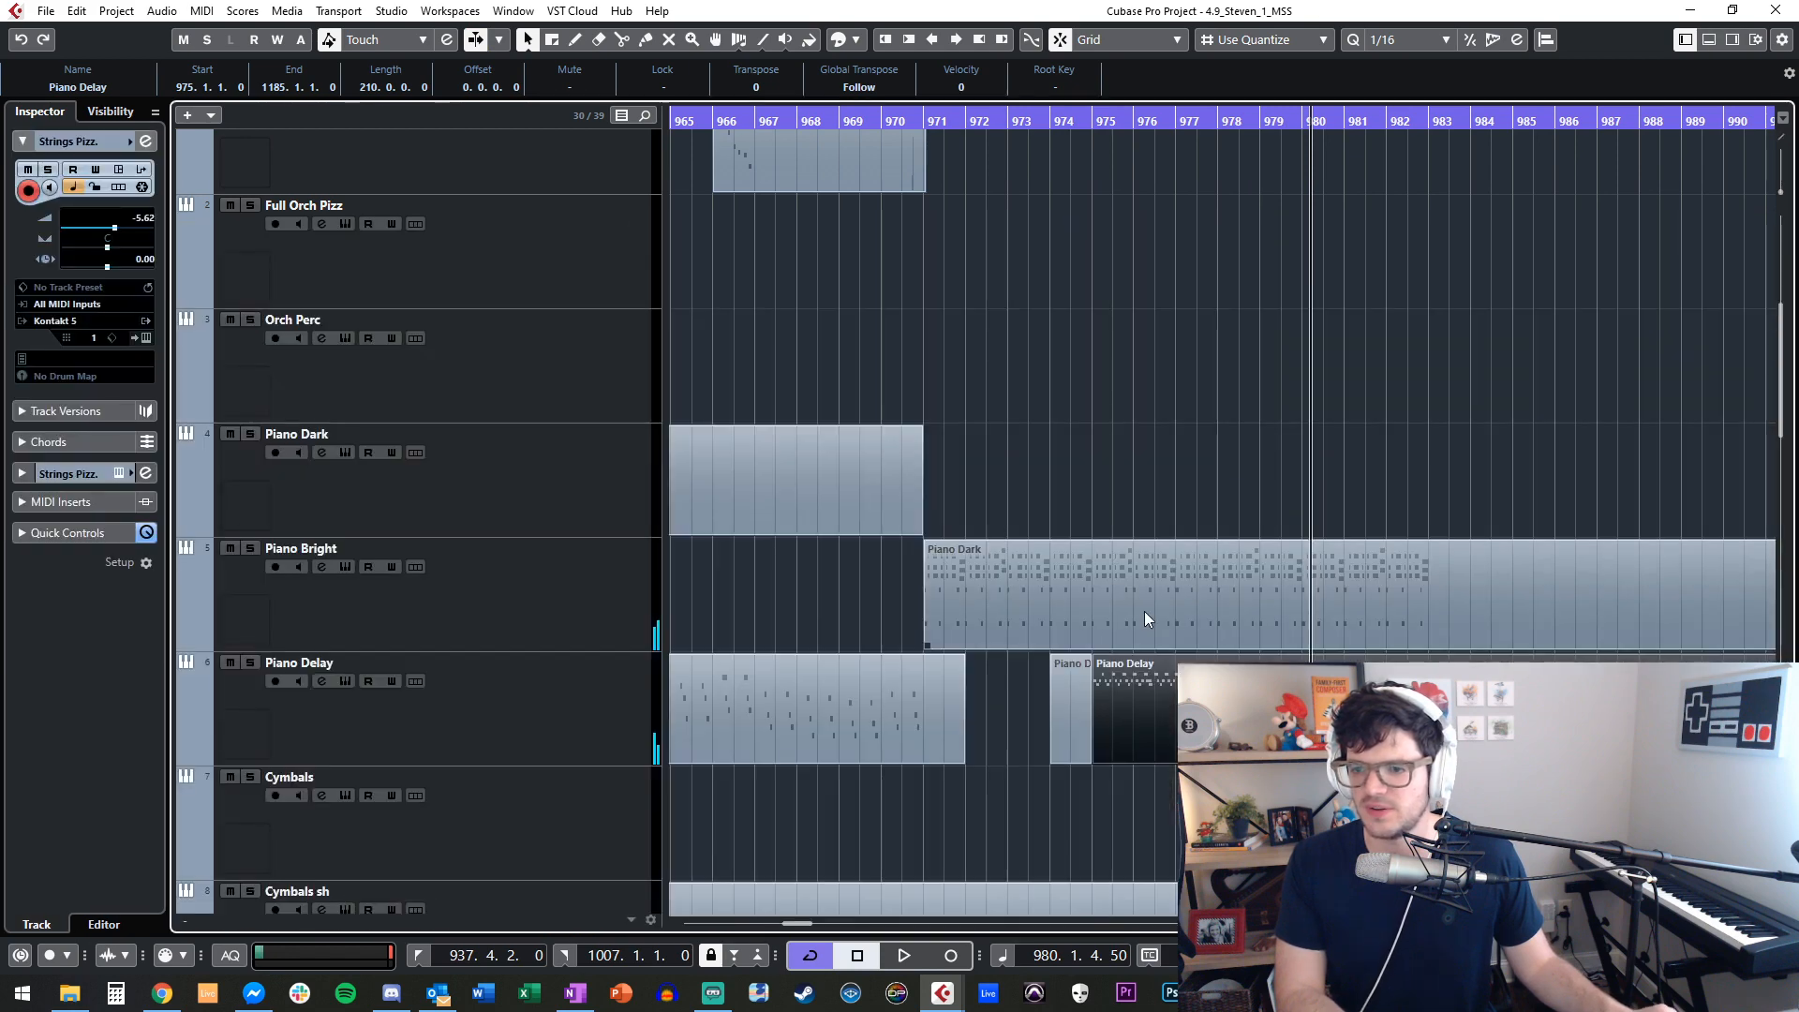
drag(1398, 10, 1397, 47)
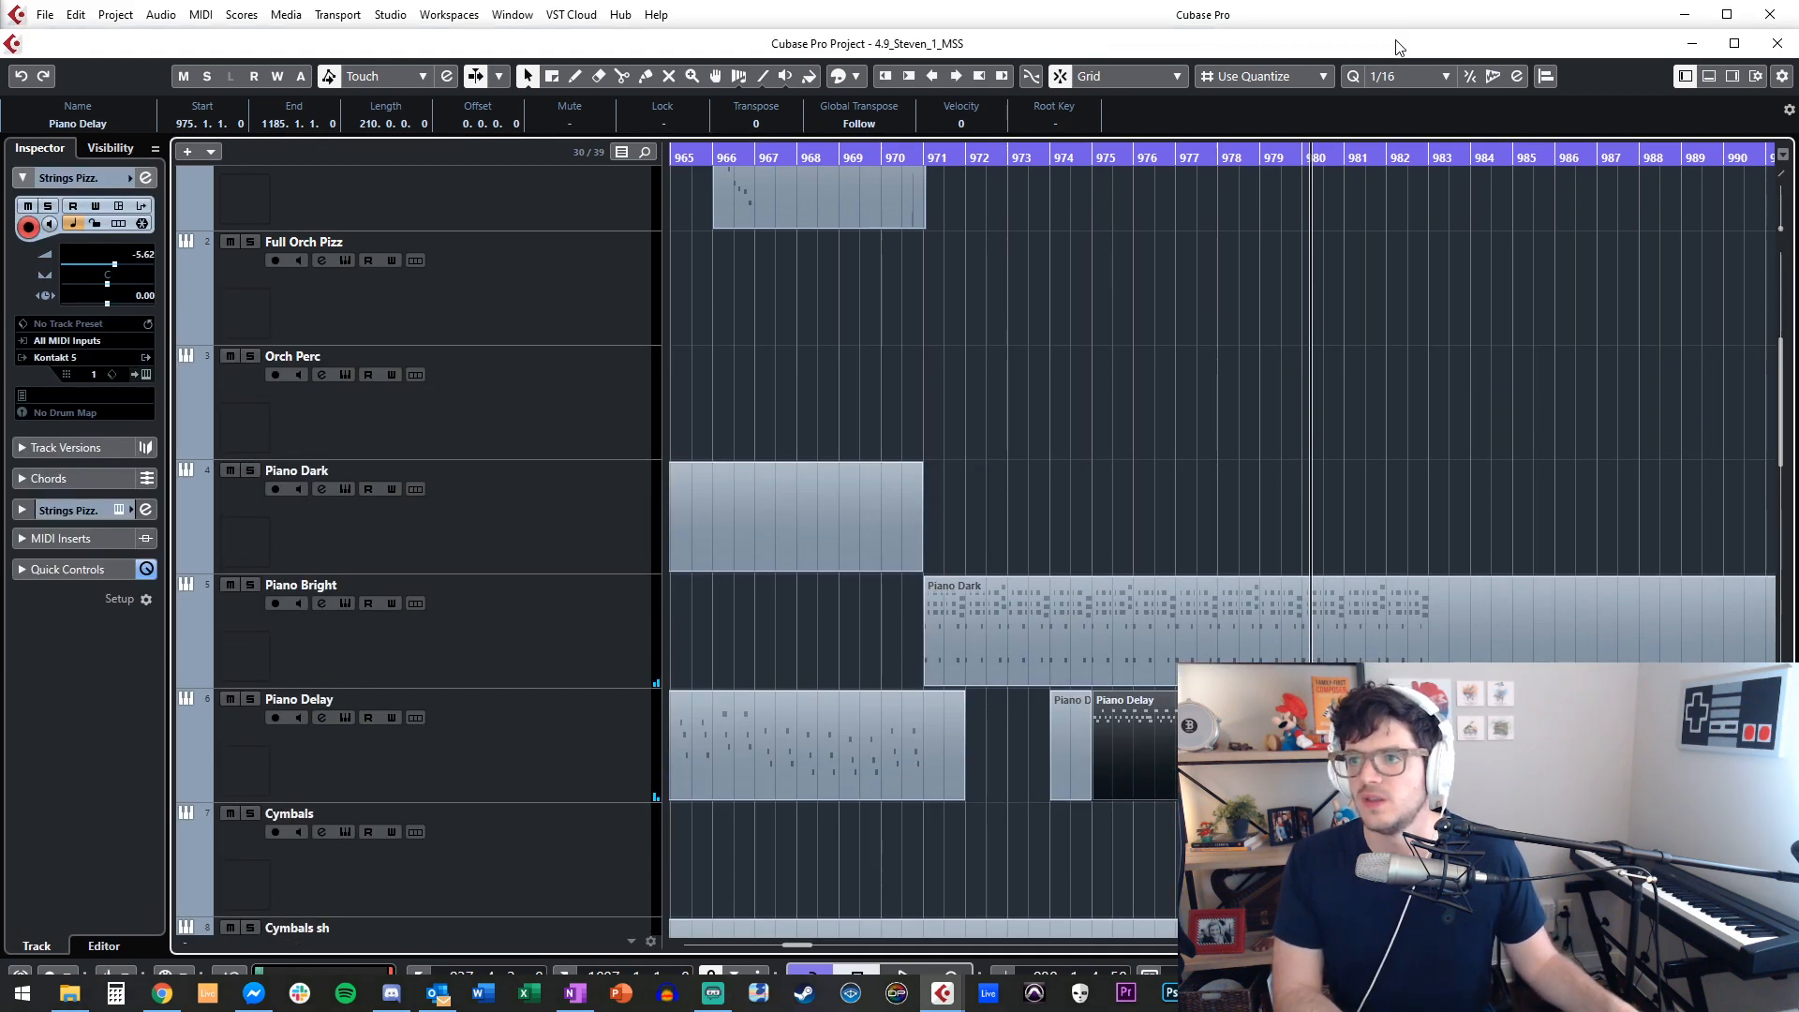
double_click(1396, 47)
click(1395, 43)
click(1400, 104)
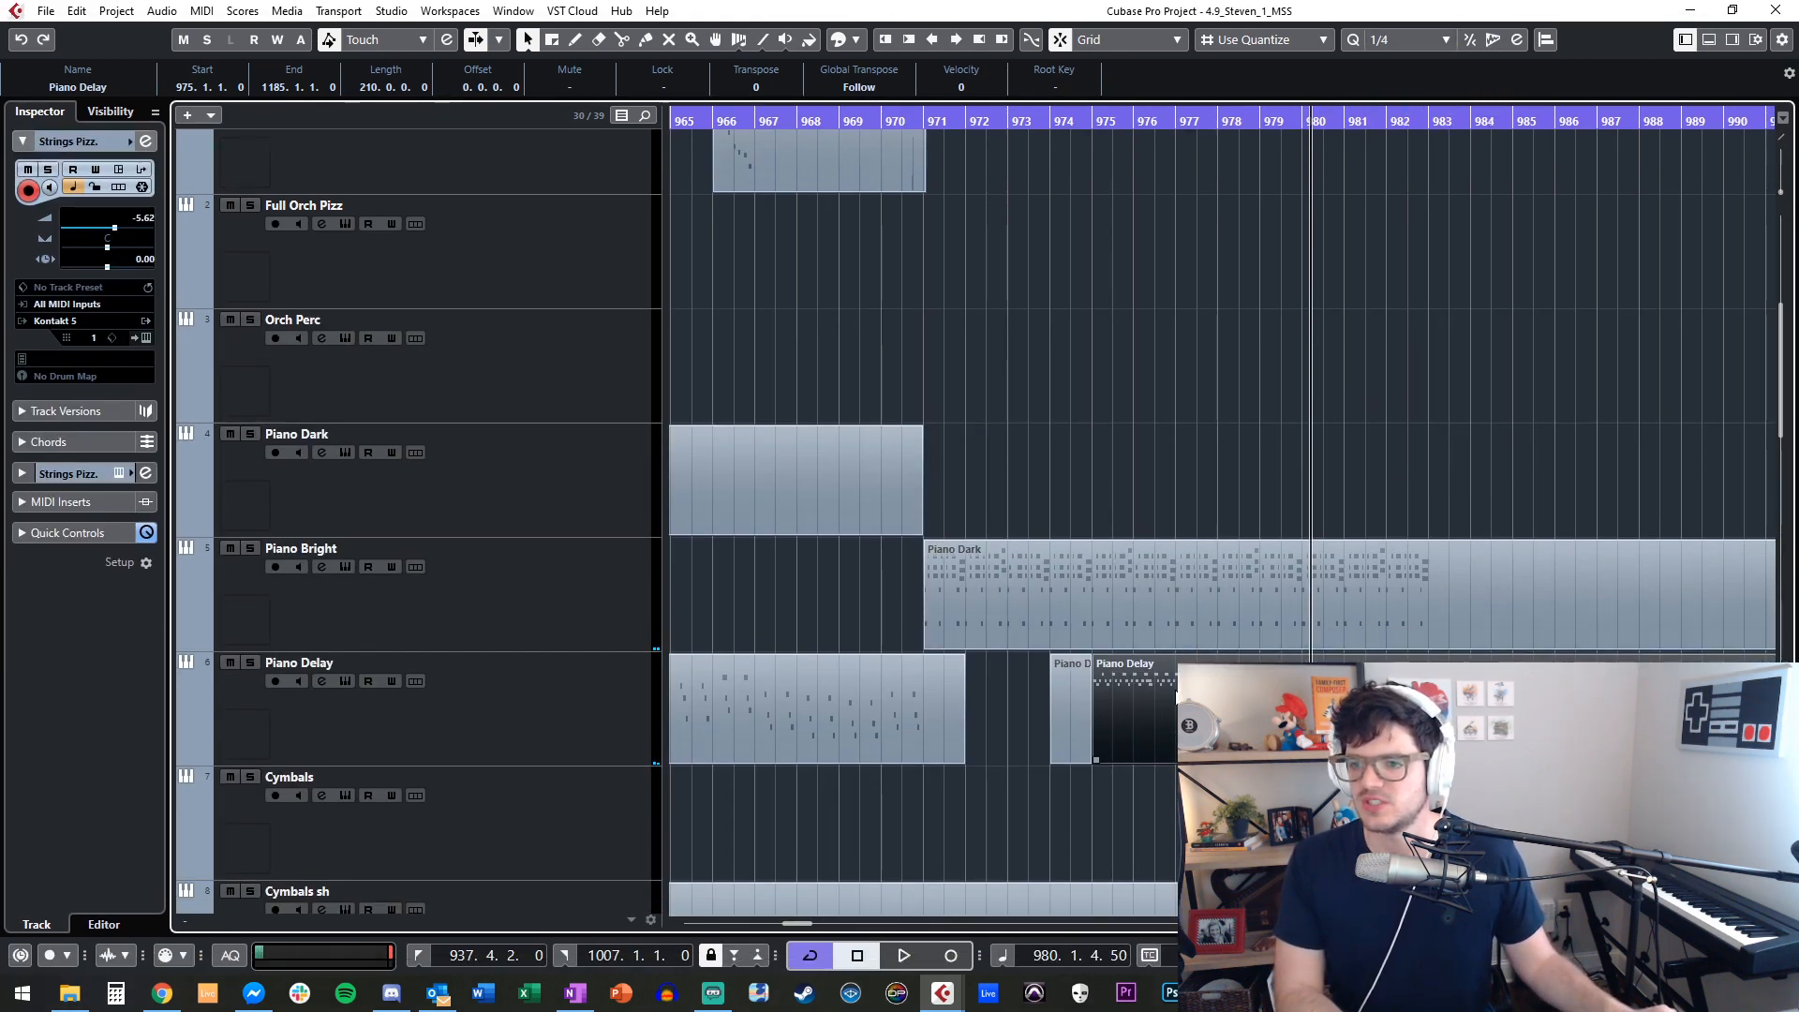
Delete the short leftover Piano Delay event between bars 974 and 975, just before D1.
key(h)
key(h)
scroll(1171, 699, left, 1)
key(KP_Subtract)
key(KP_Subtract)
key(KP_Subtract)
key(KP_Subtract)
key(KP_Subtract)
key(KP_Subtract)
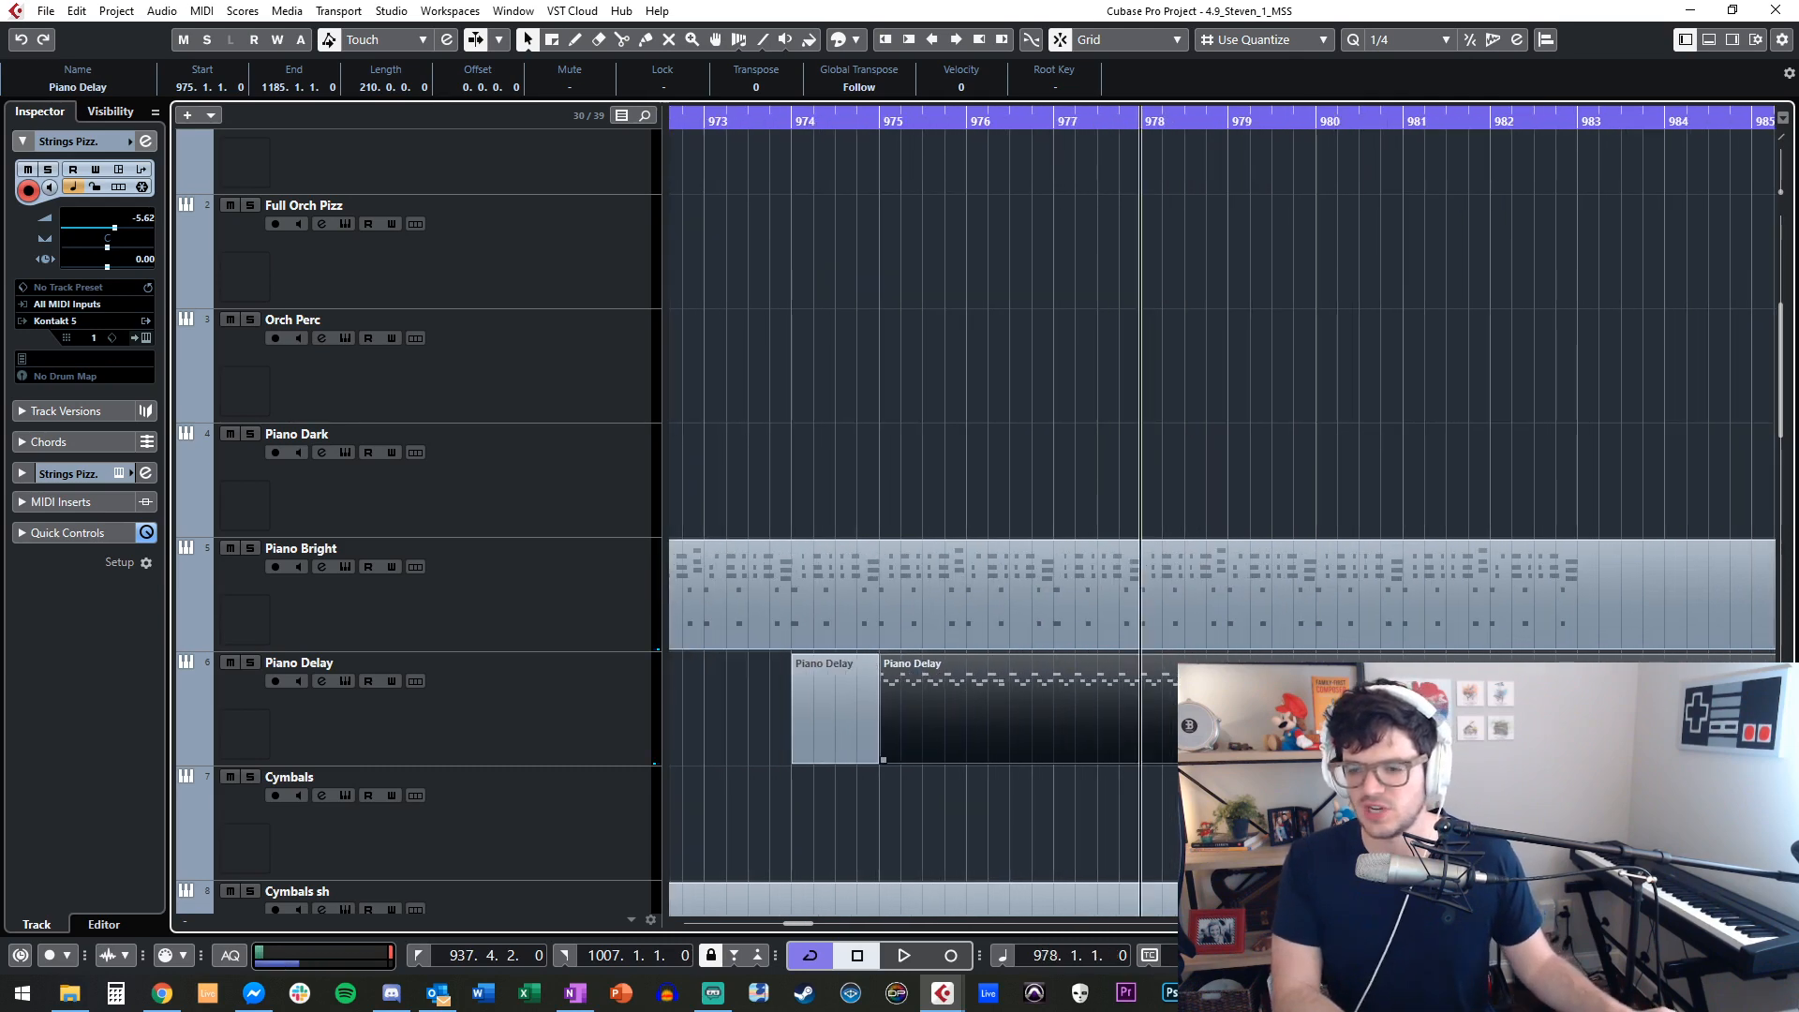
key(Delete)
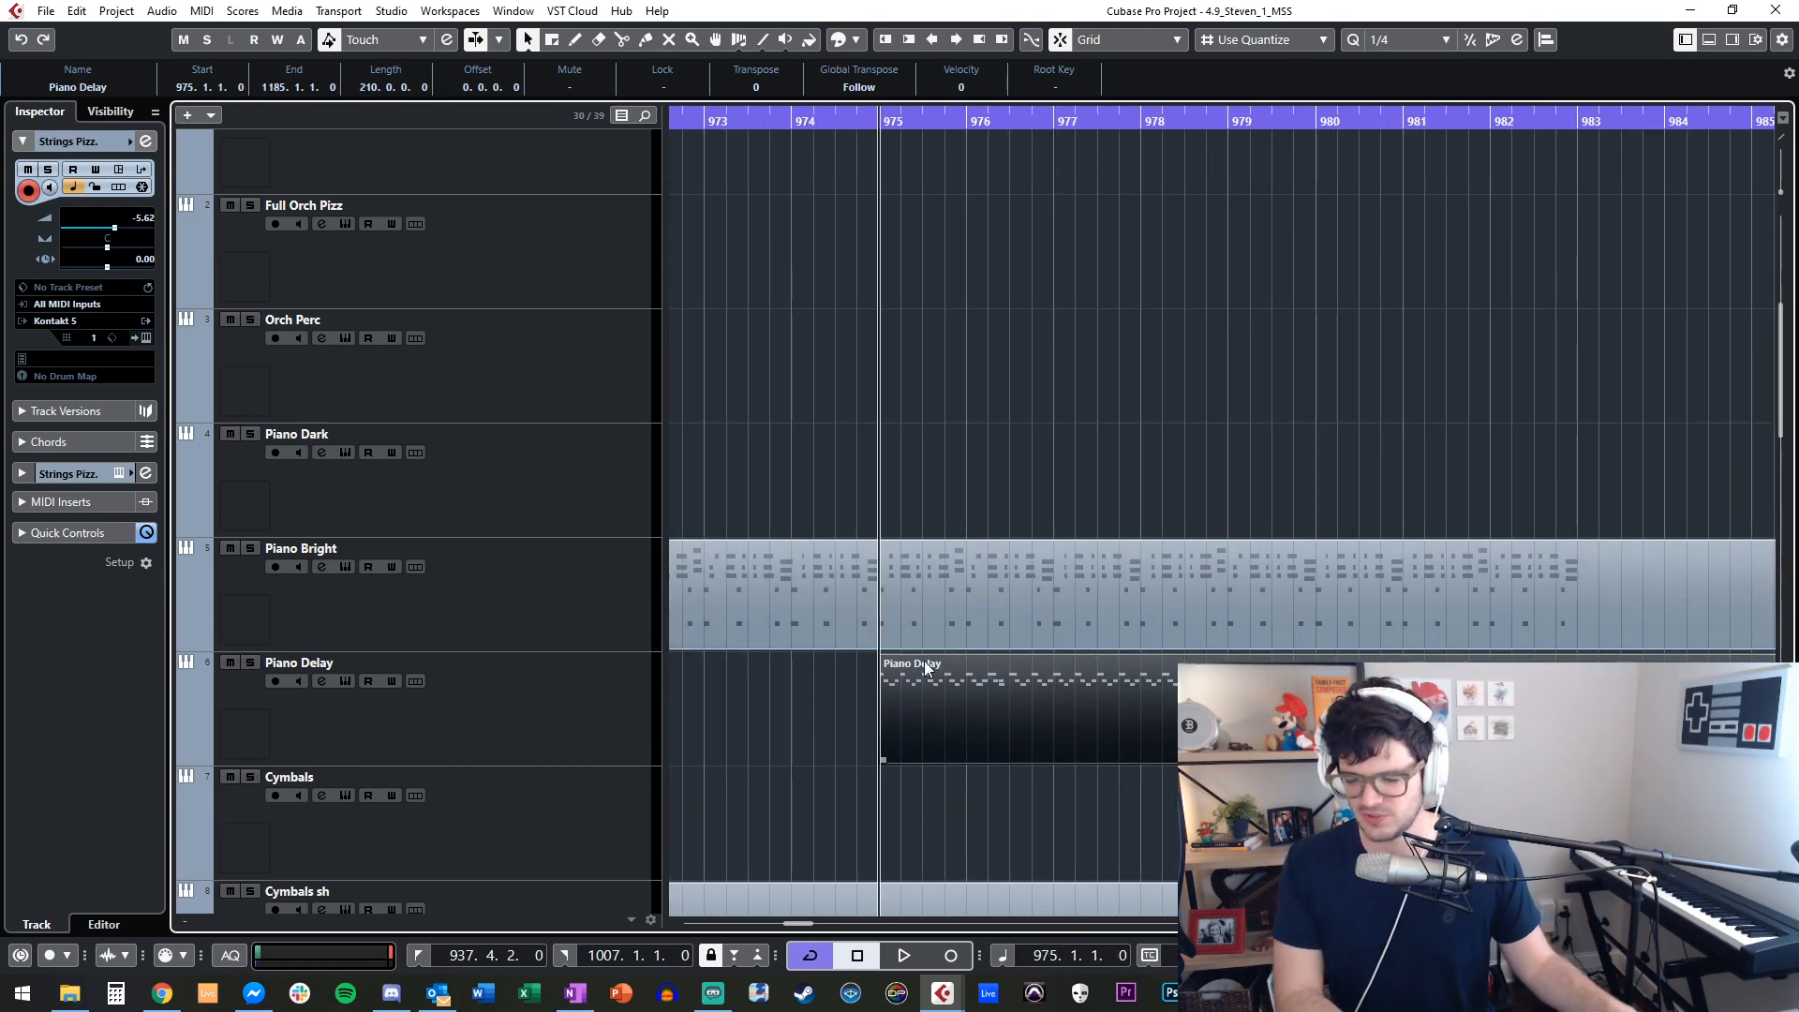
Play back the Piano Delay part from bar 975, open it for note editing and return the playback position to bar 975.
key(space)
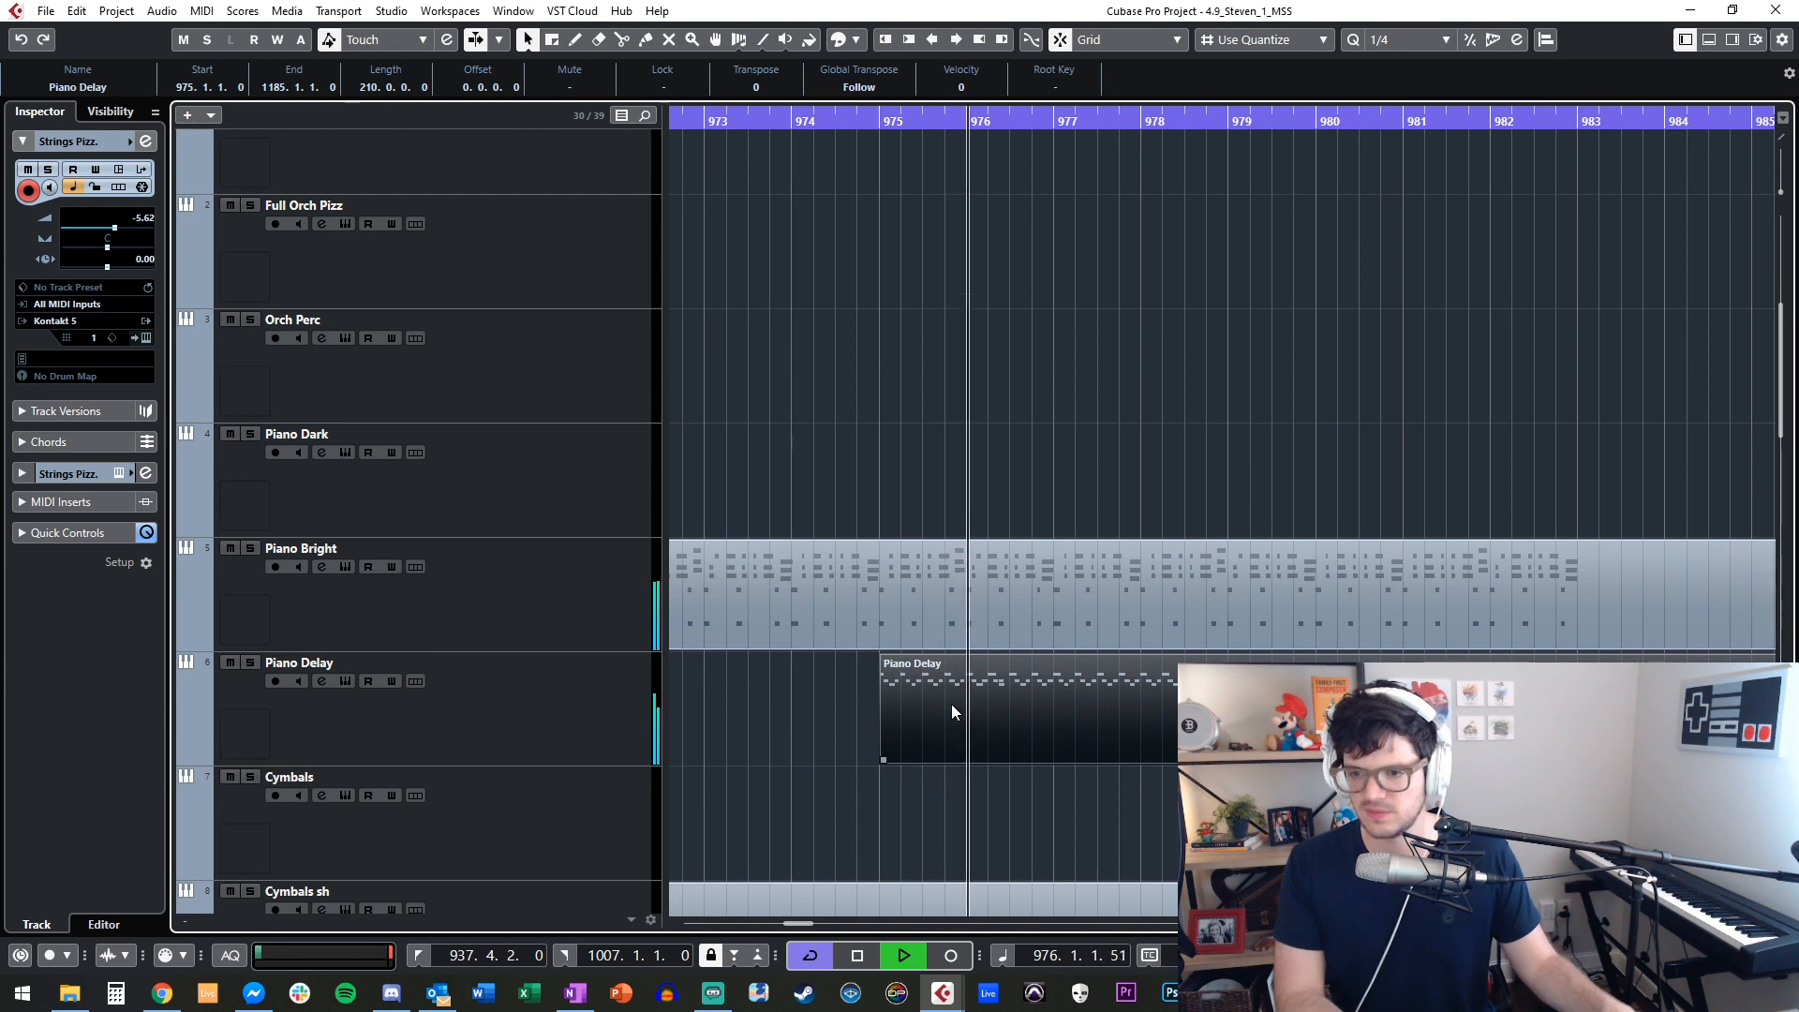
key(space)
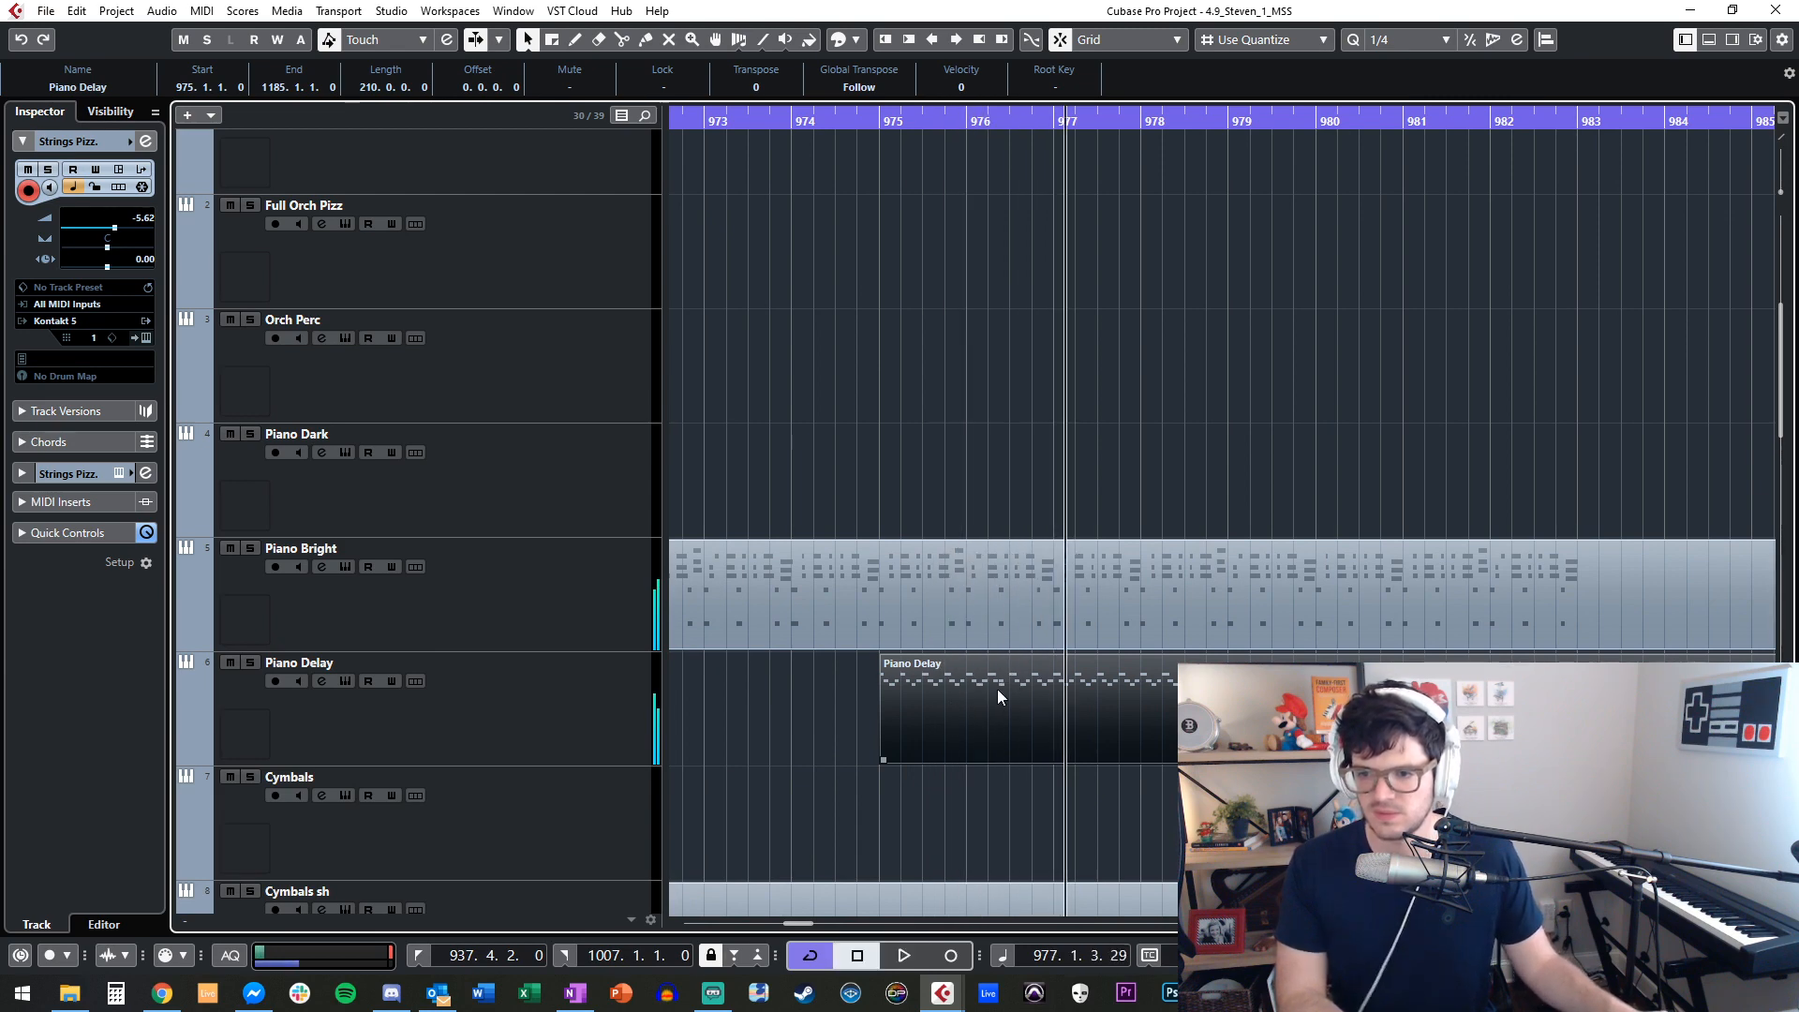
double_click(997, 689)
scroll(836, 474, left, 5)
scroll(836, 474, right, 2)
key(KP_Subtract)
key(KP_Subtract)
key(KP_Subtract)
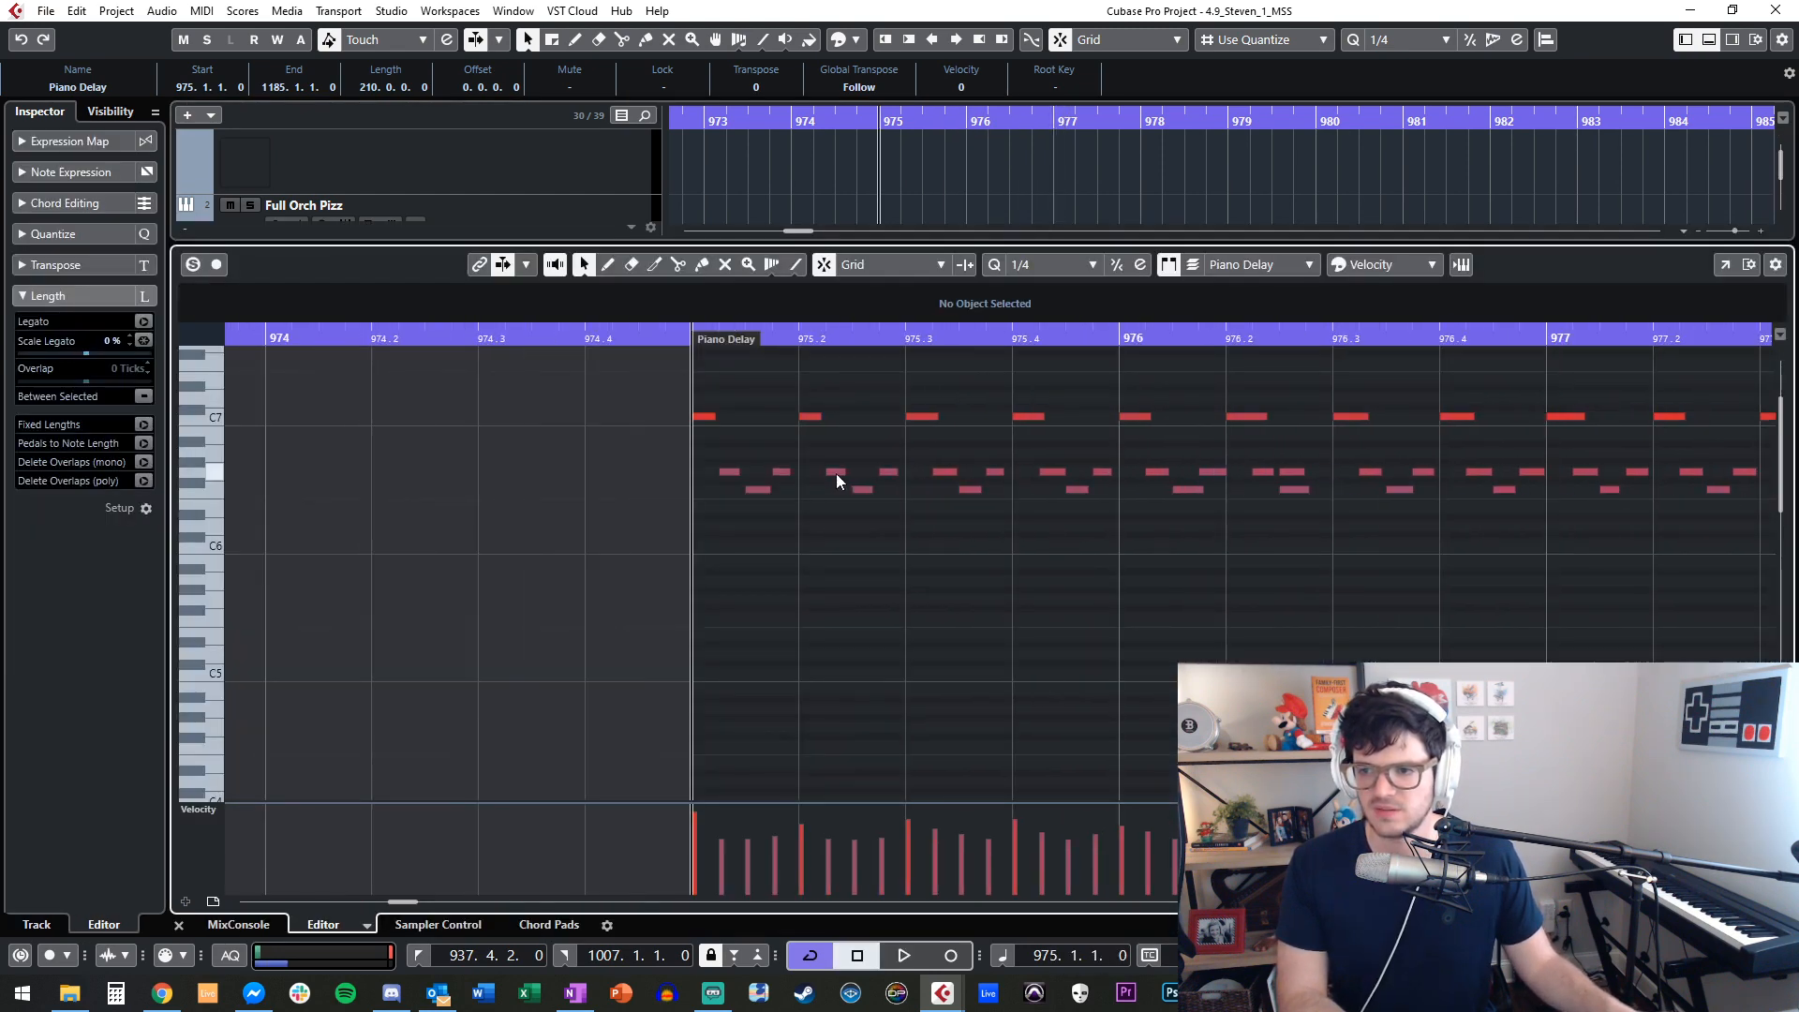
Set the note editor's quantize value to 1/16 while playing back the Piano Delay notes from bar 975 through bar 978.
key(space)
click(1092, 265)
click(1086, 370)
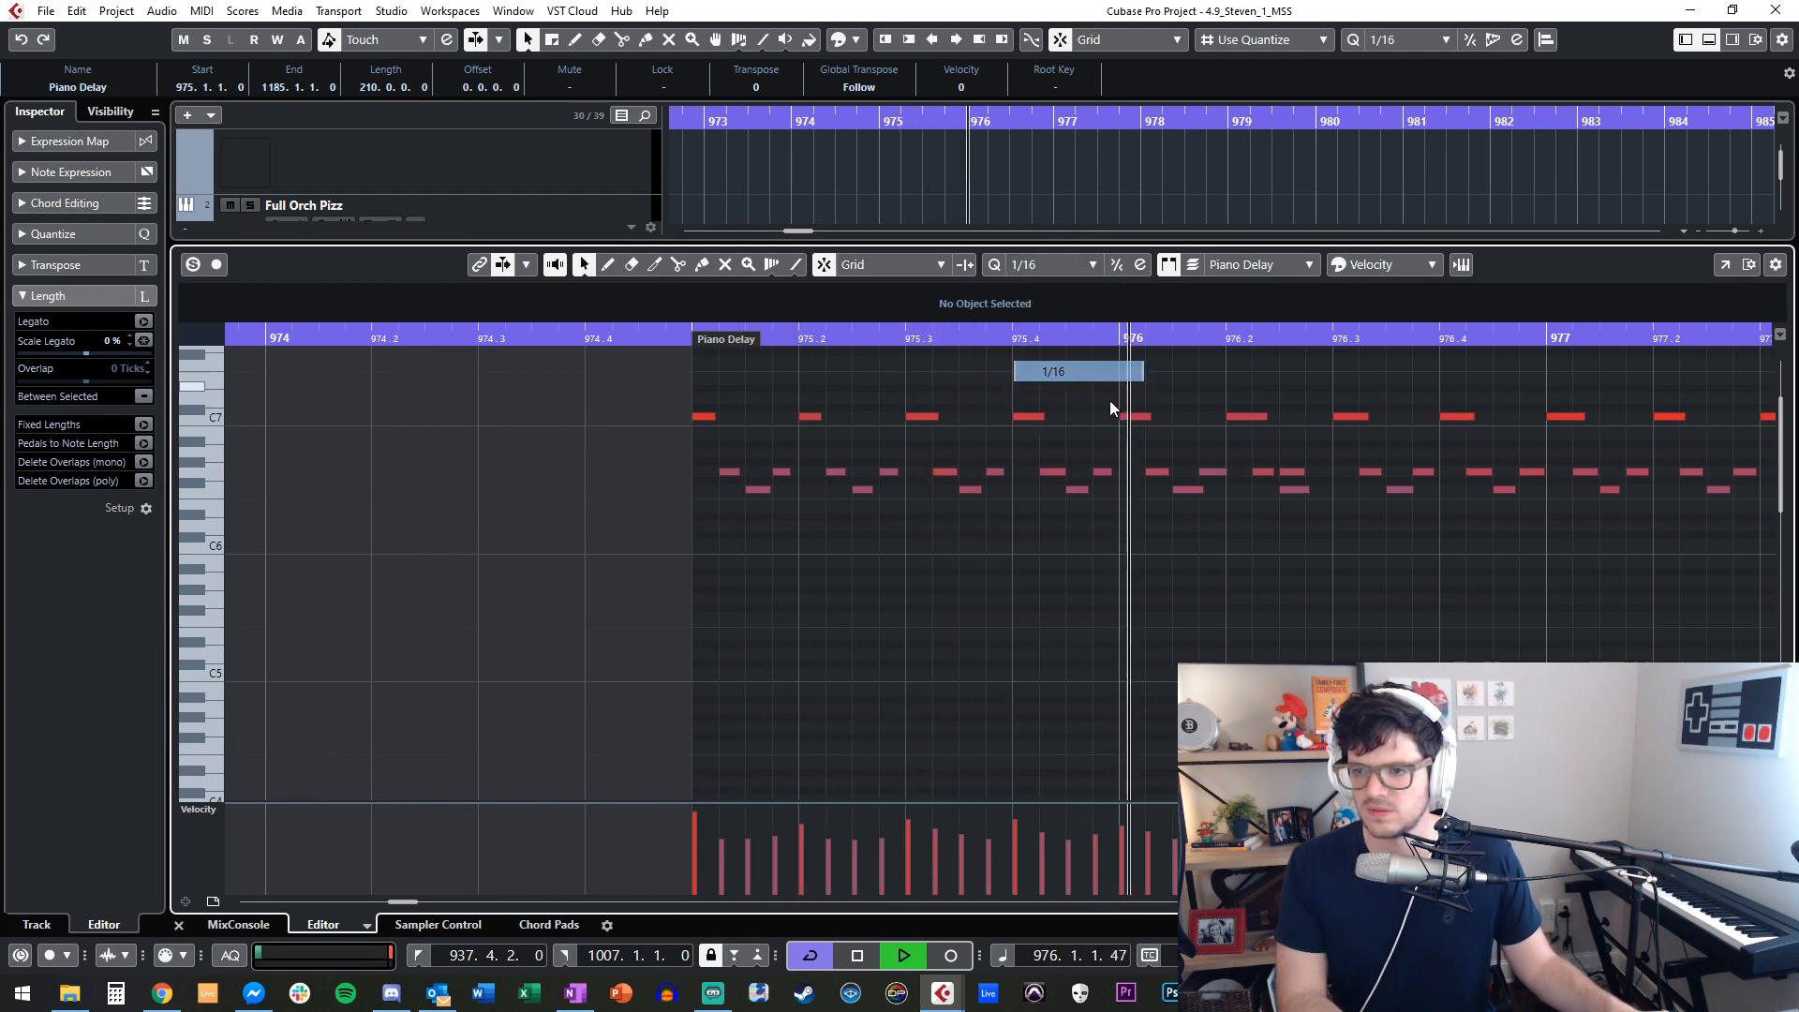
click(1285, 473)
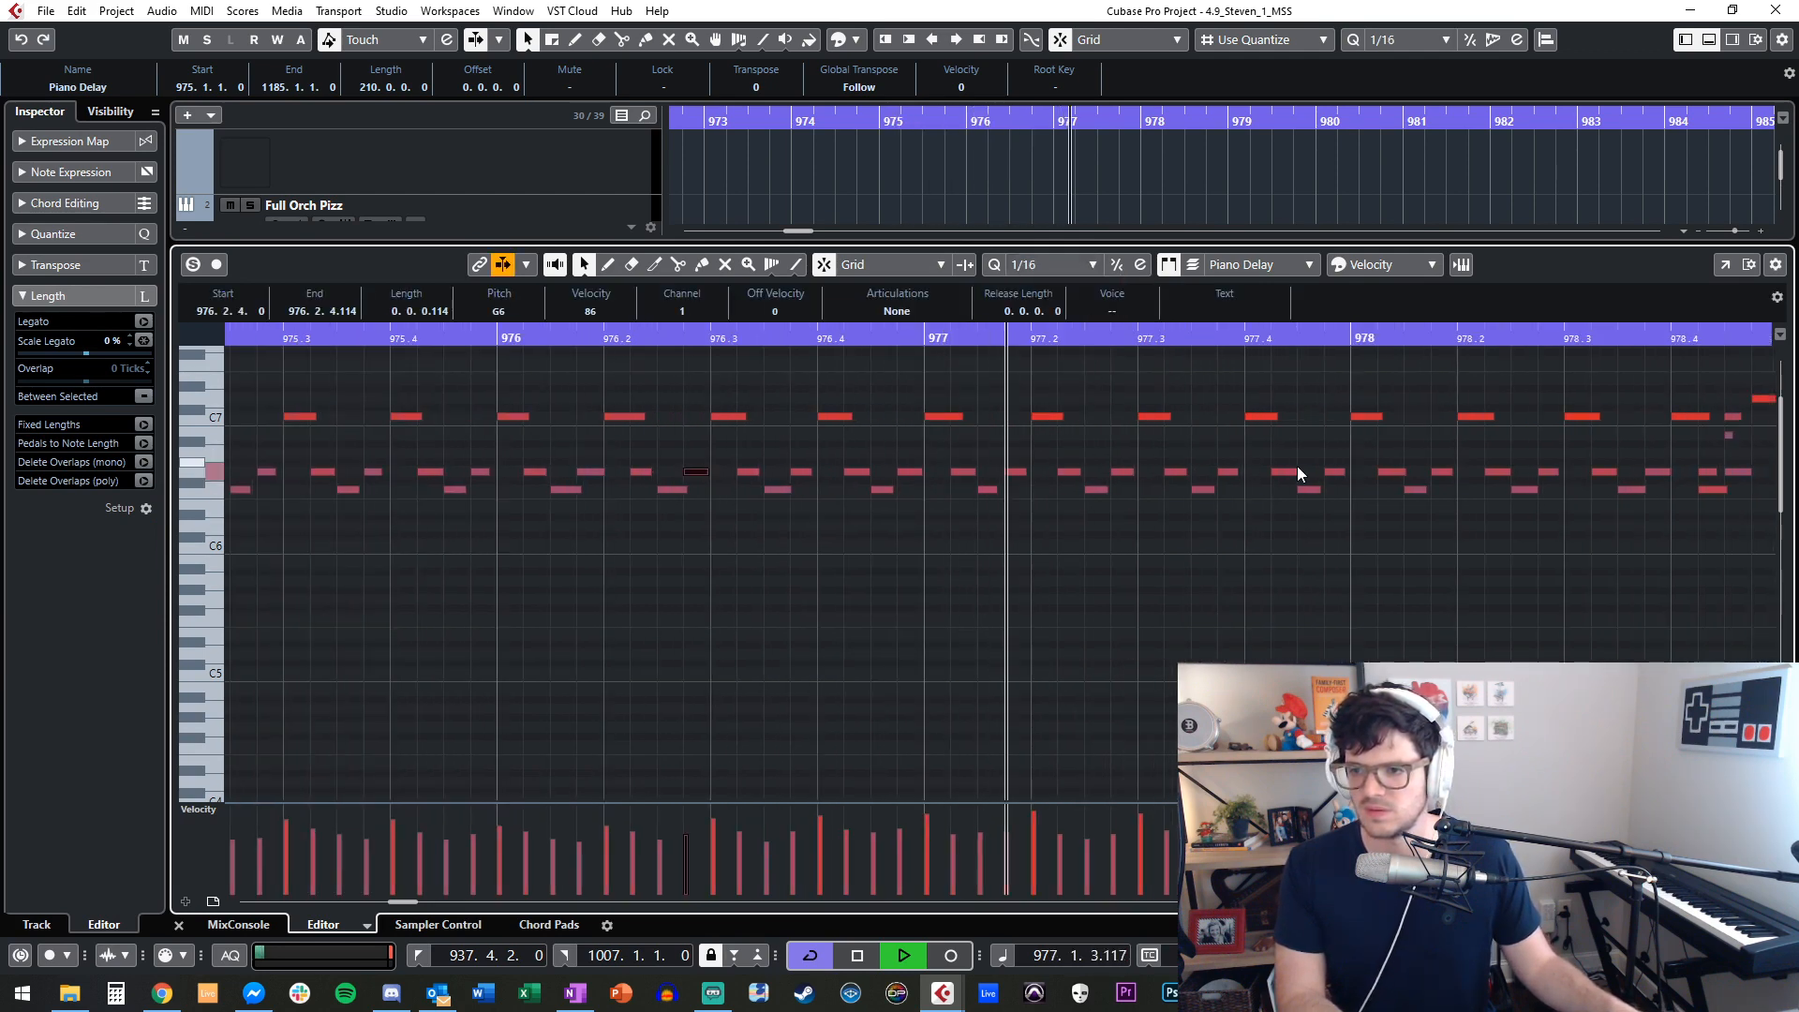
click(1086, 487)
key(space)
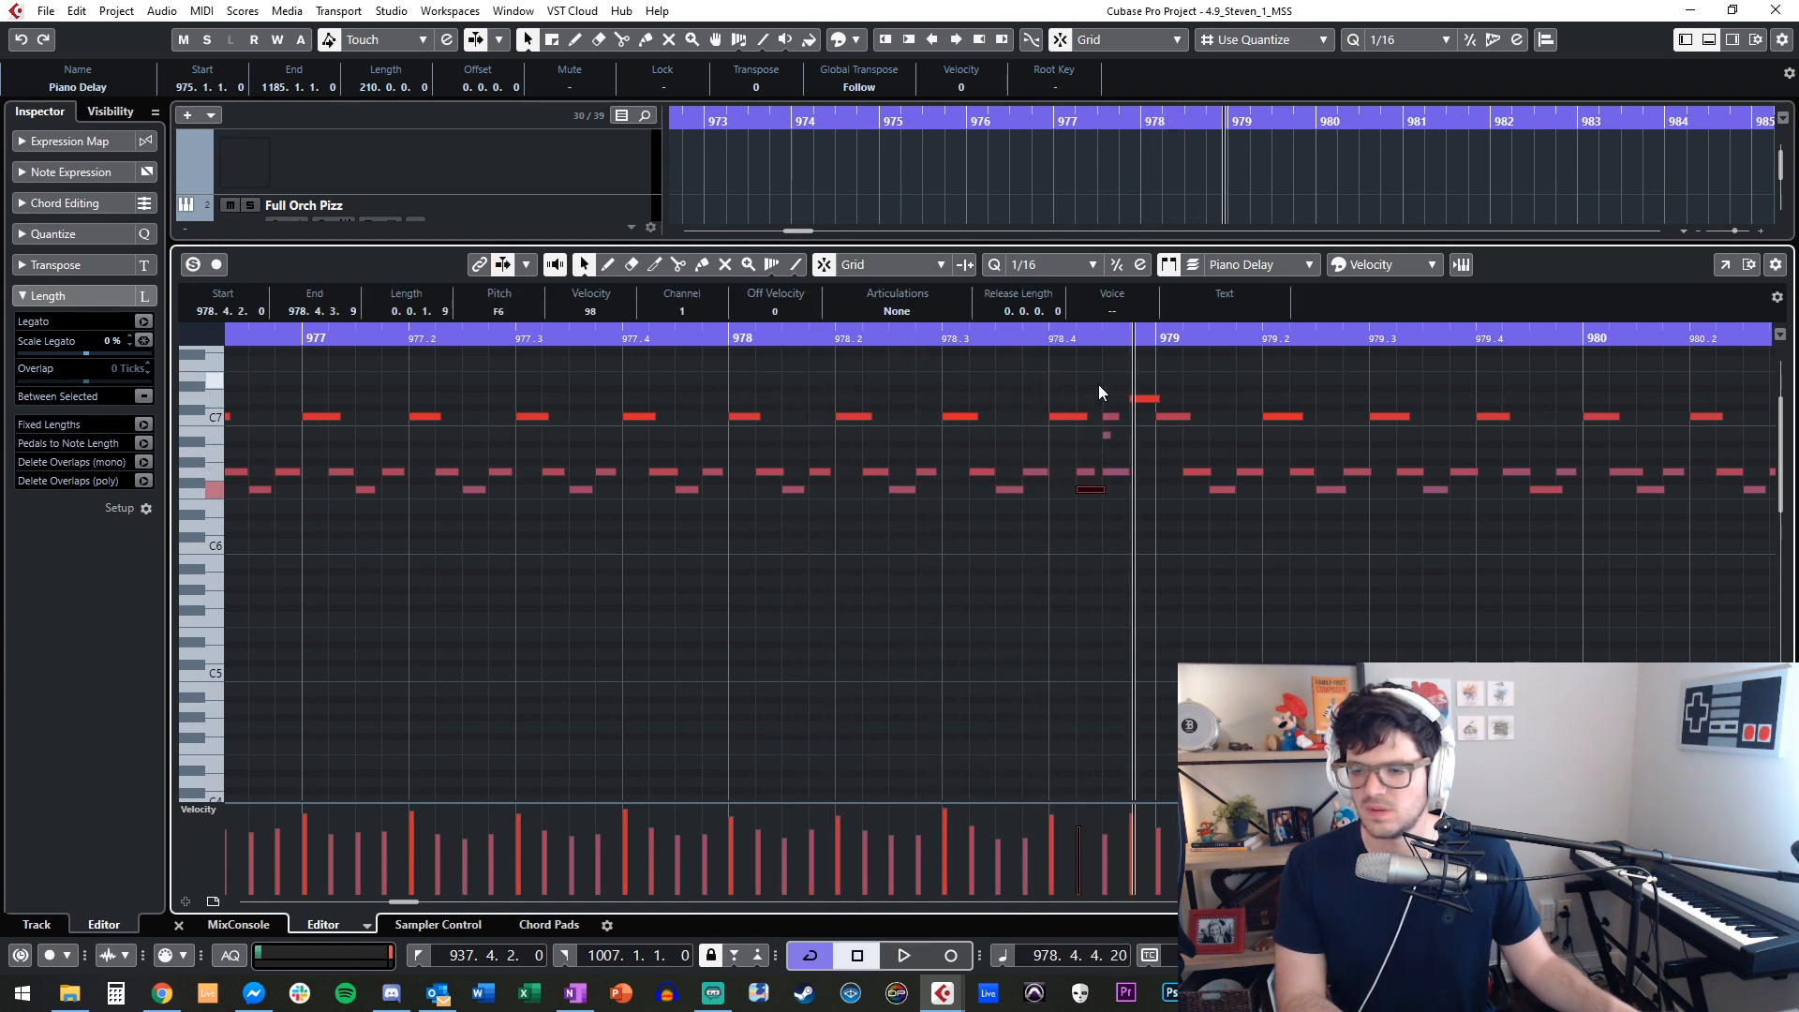
Delete the stray overlapping notes below C7 on beat 4 of bar 978 and end the D7 note at bar 979.
click(1110, 399)
click(1078, 416)
drag(1071, 504, 1092, 476)
drag(1070, 481, 1094, 497)
key(Delete)
click(1115, 472)
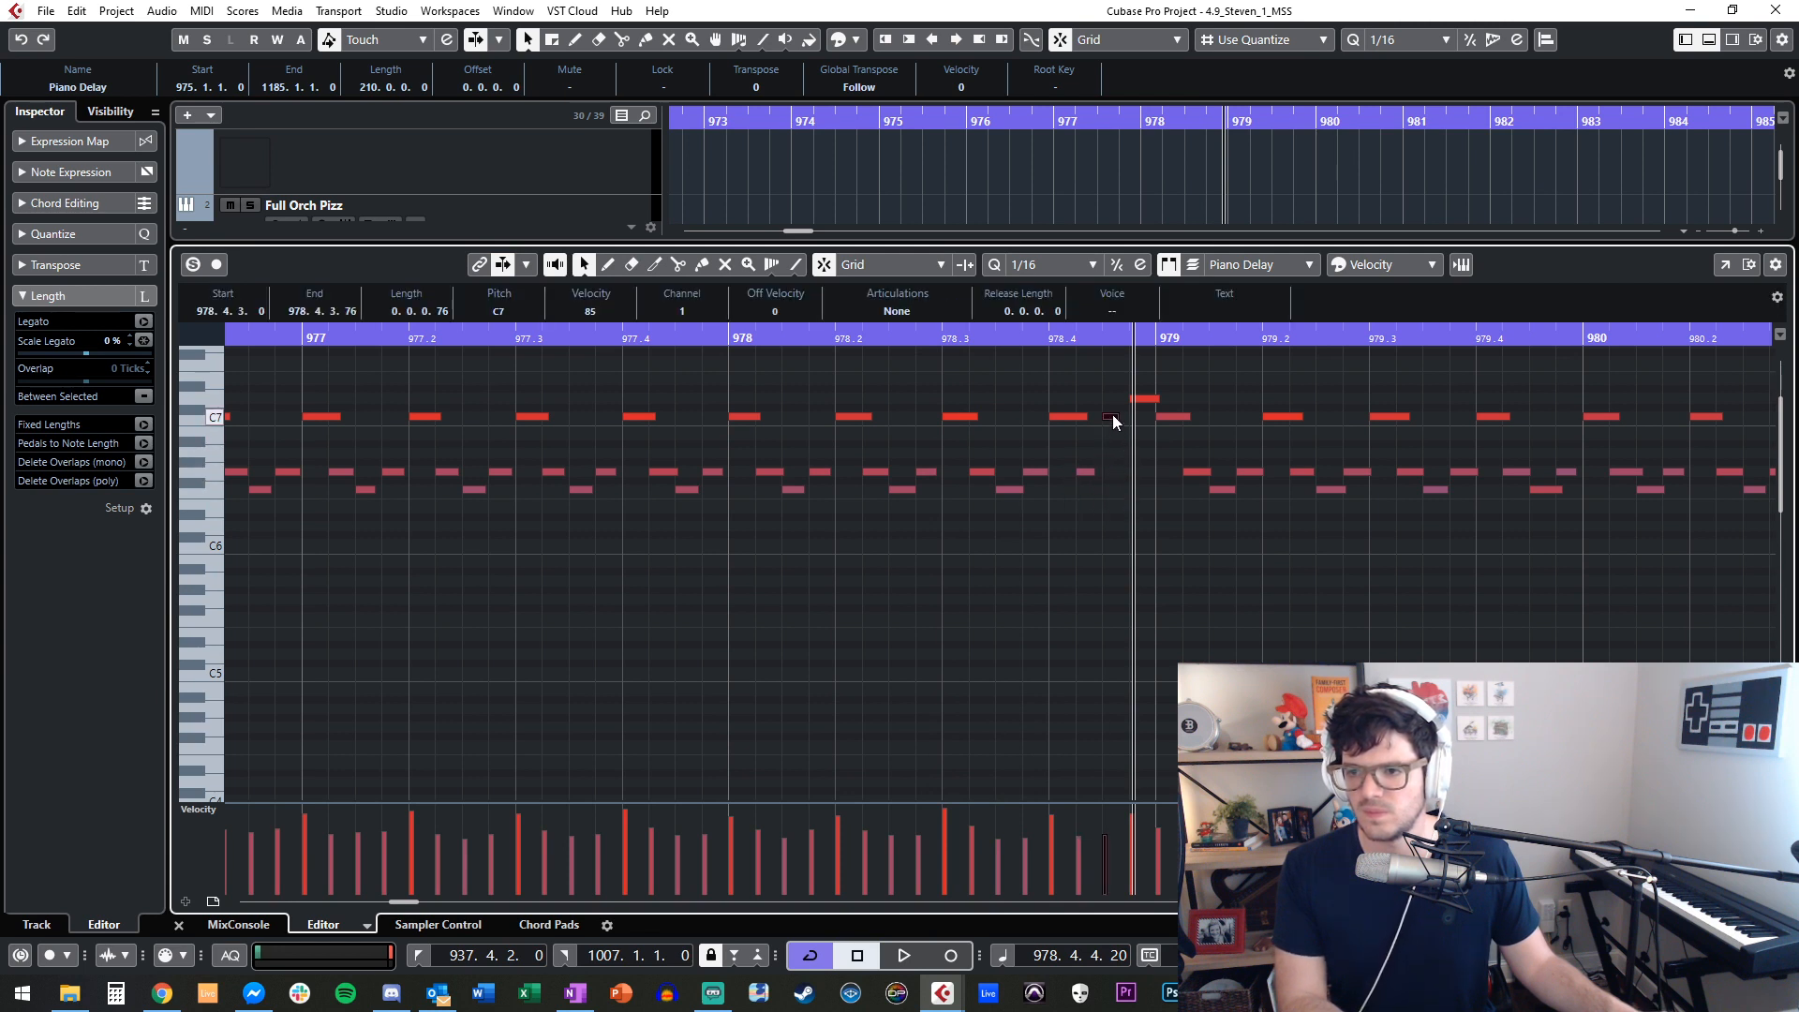
click(1143, 399)
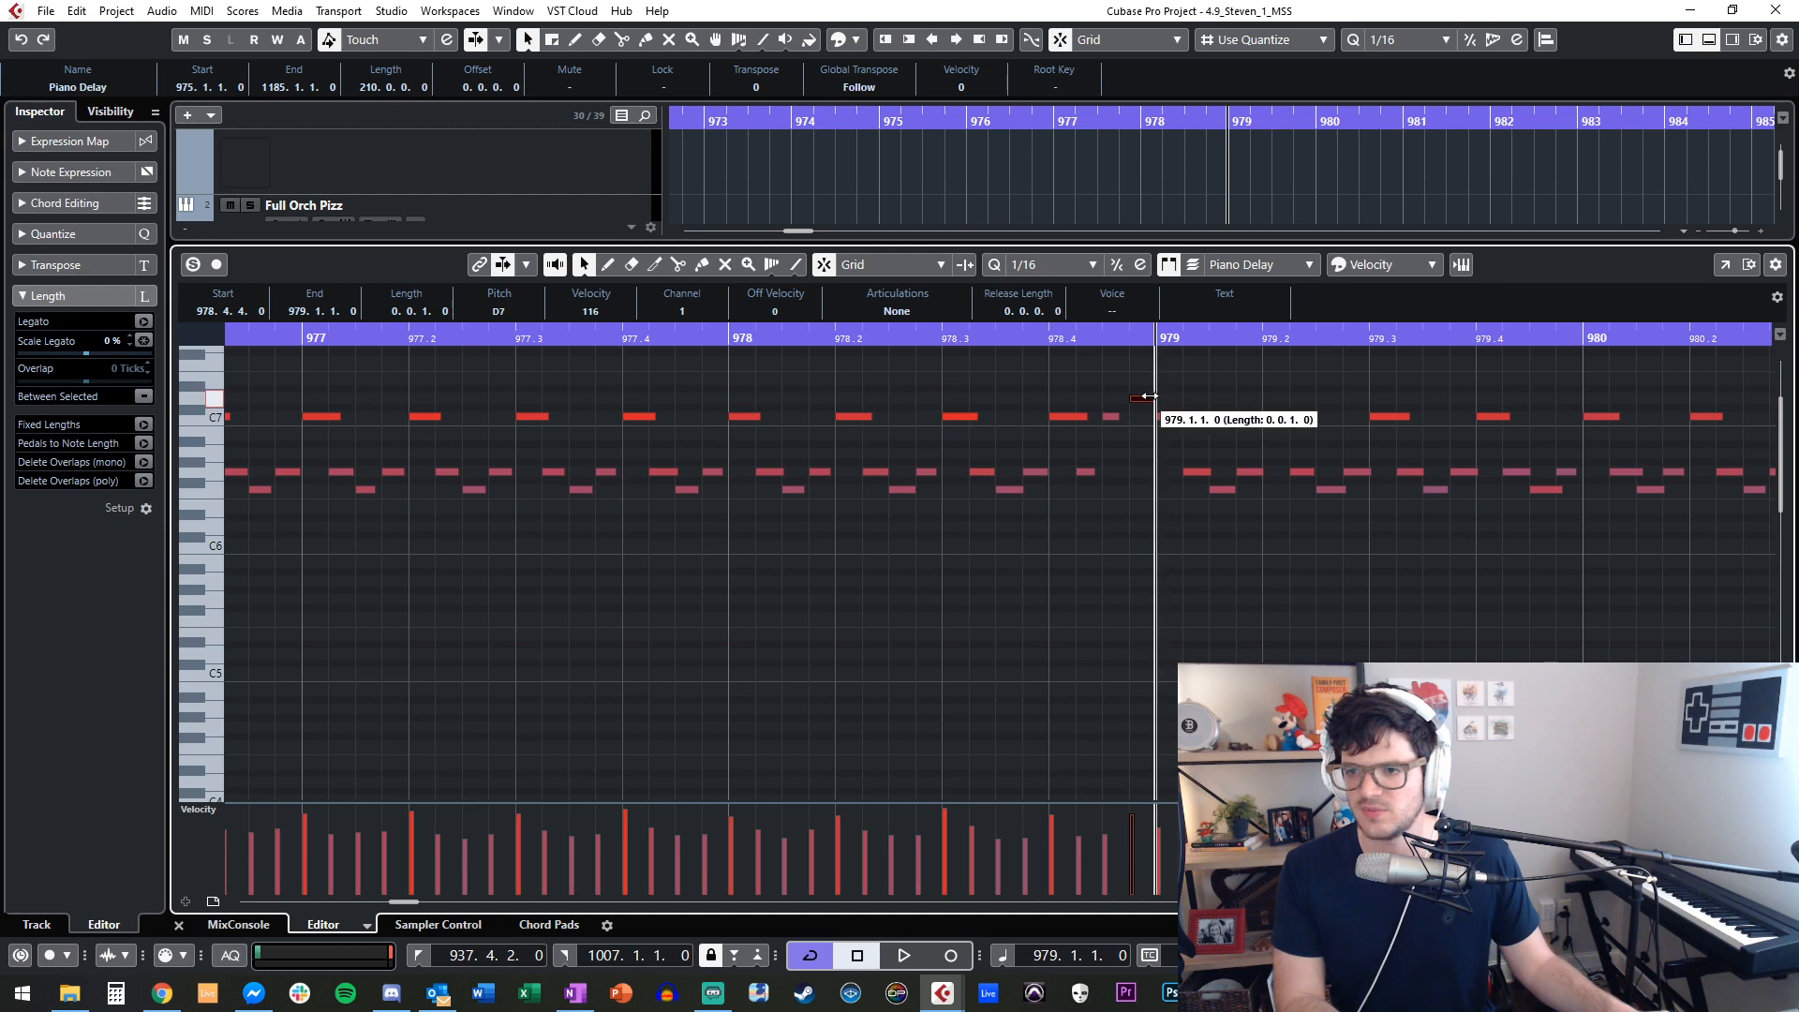
Split the Piano Delay event at bar 979, delete the remainder, and copy the four-bar pattern to bars 979 through 982.
key(ctrl+e)
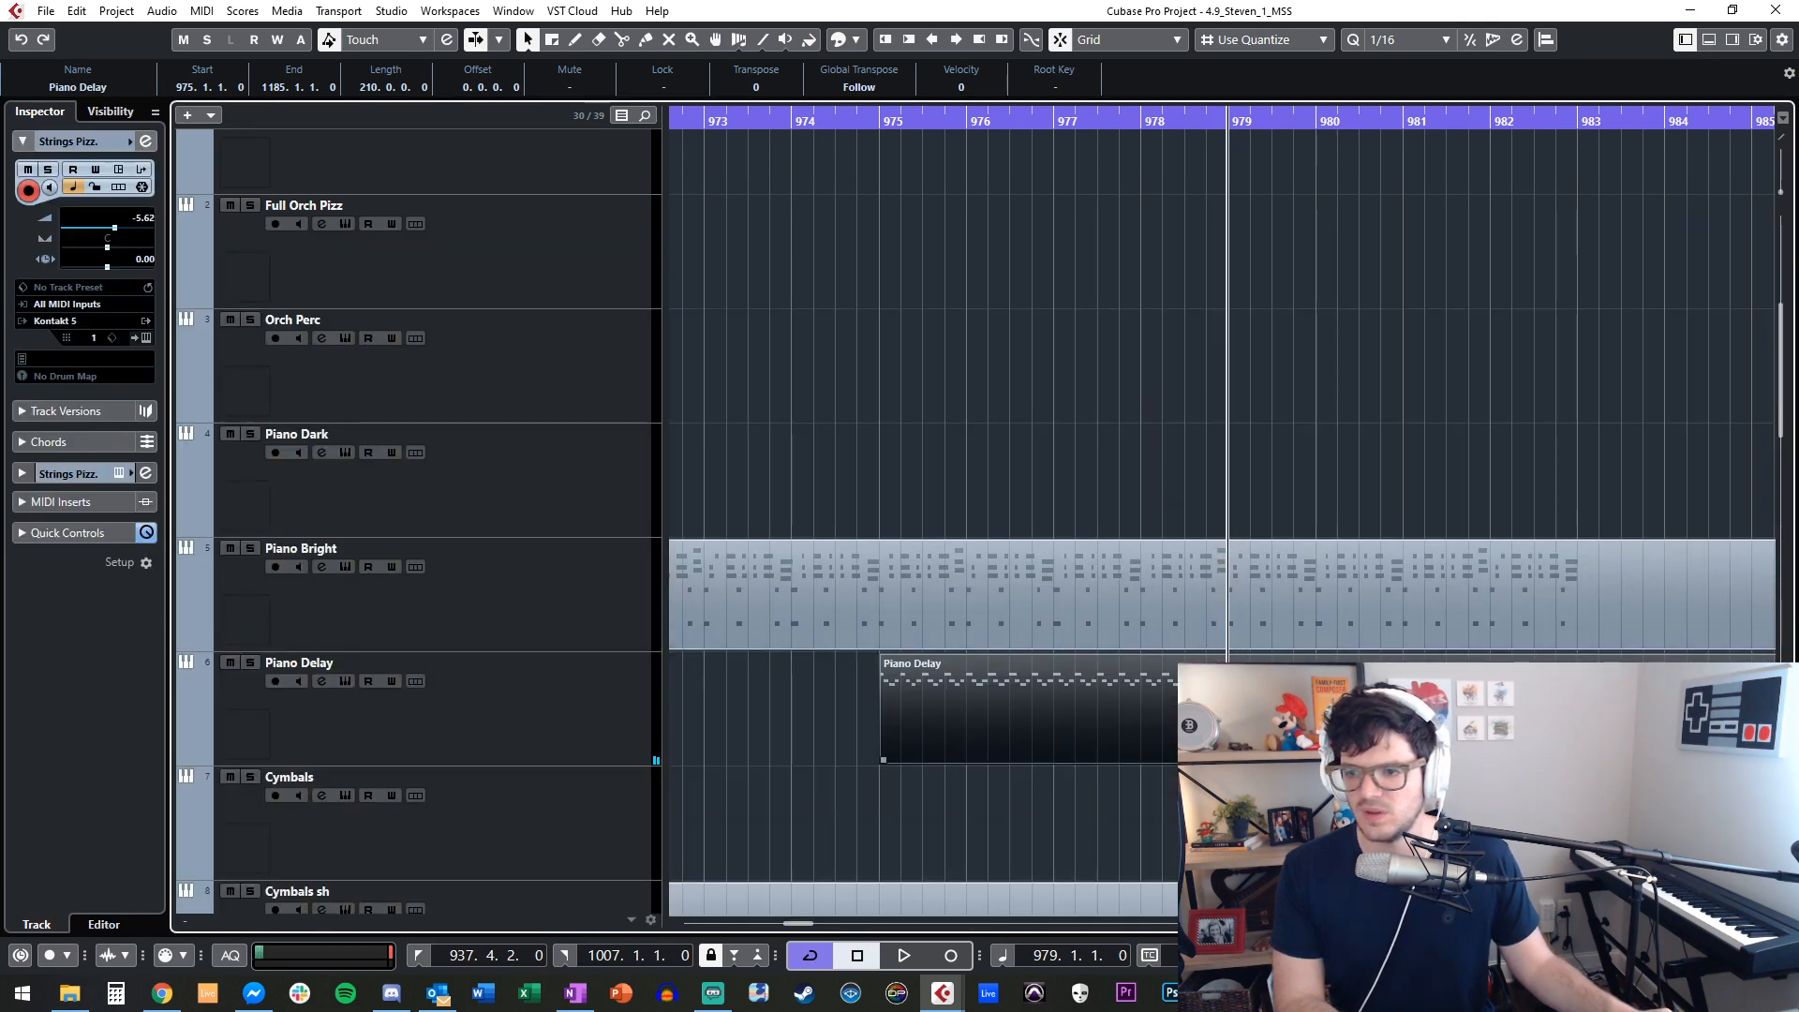
alt+click(1226, 659)
key(Delete)
drag(1047, 707, 1396, 709)
scroll(1396, 709, right, 3)
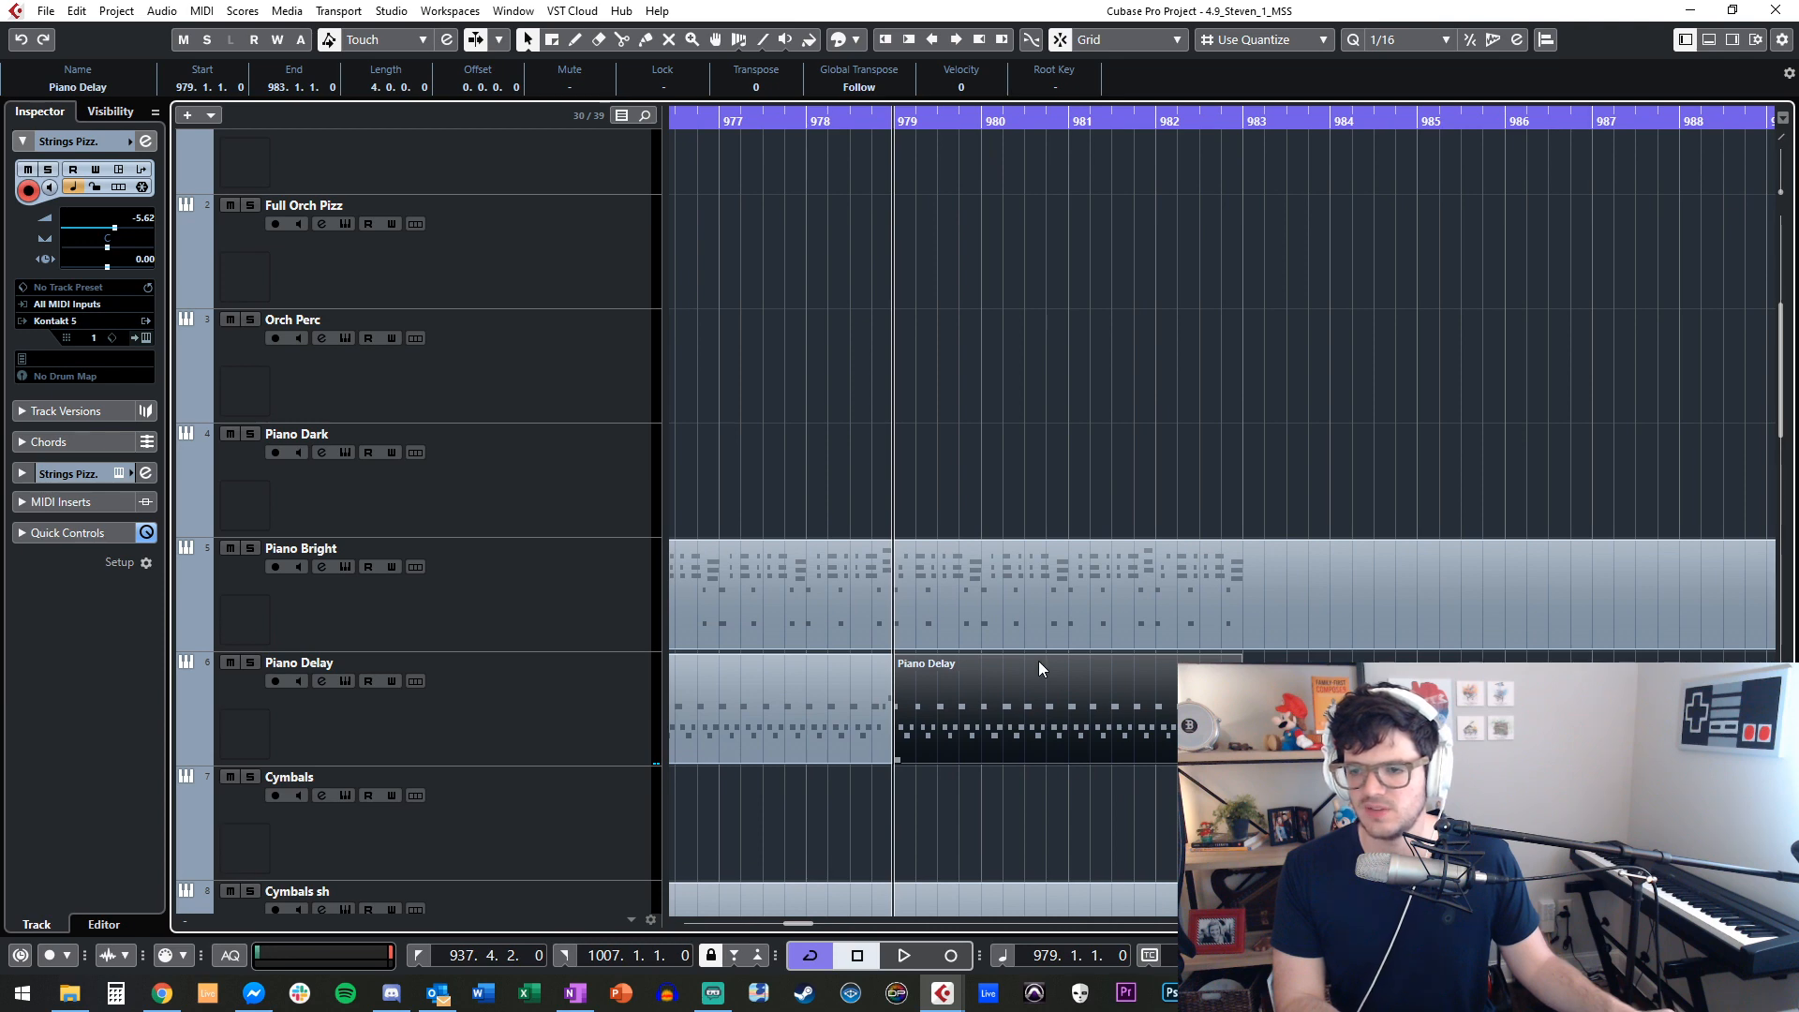
Play back section D past the D2 marker, checking the repeated Piano Delay pattern against the other tracks in a more compact track view.
scroll(1037, 527, up, 4)
scroll(1037, 526, down, 12)
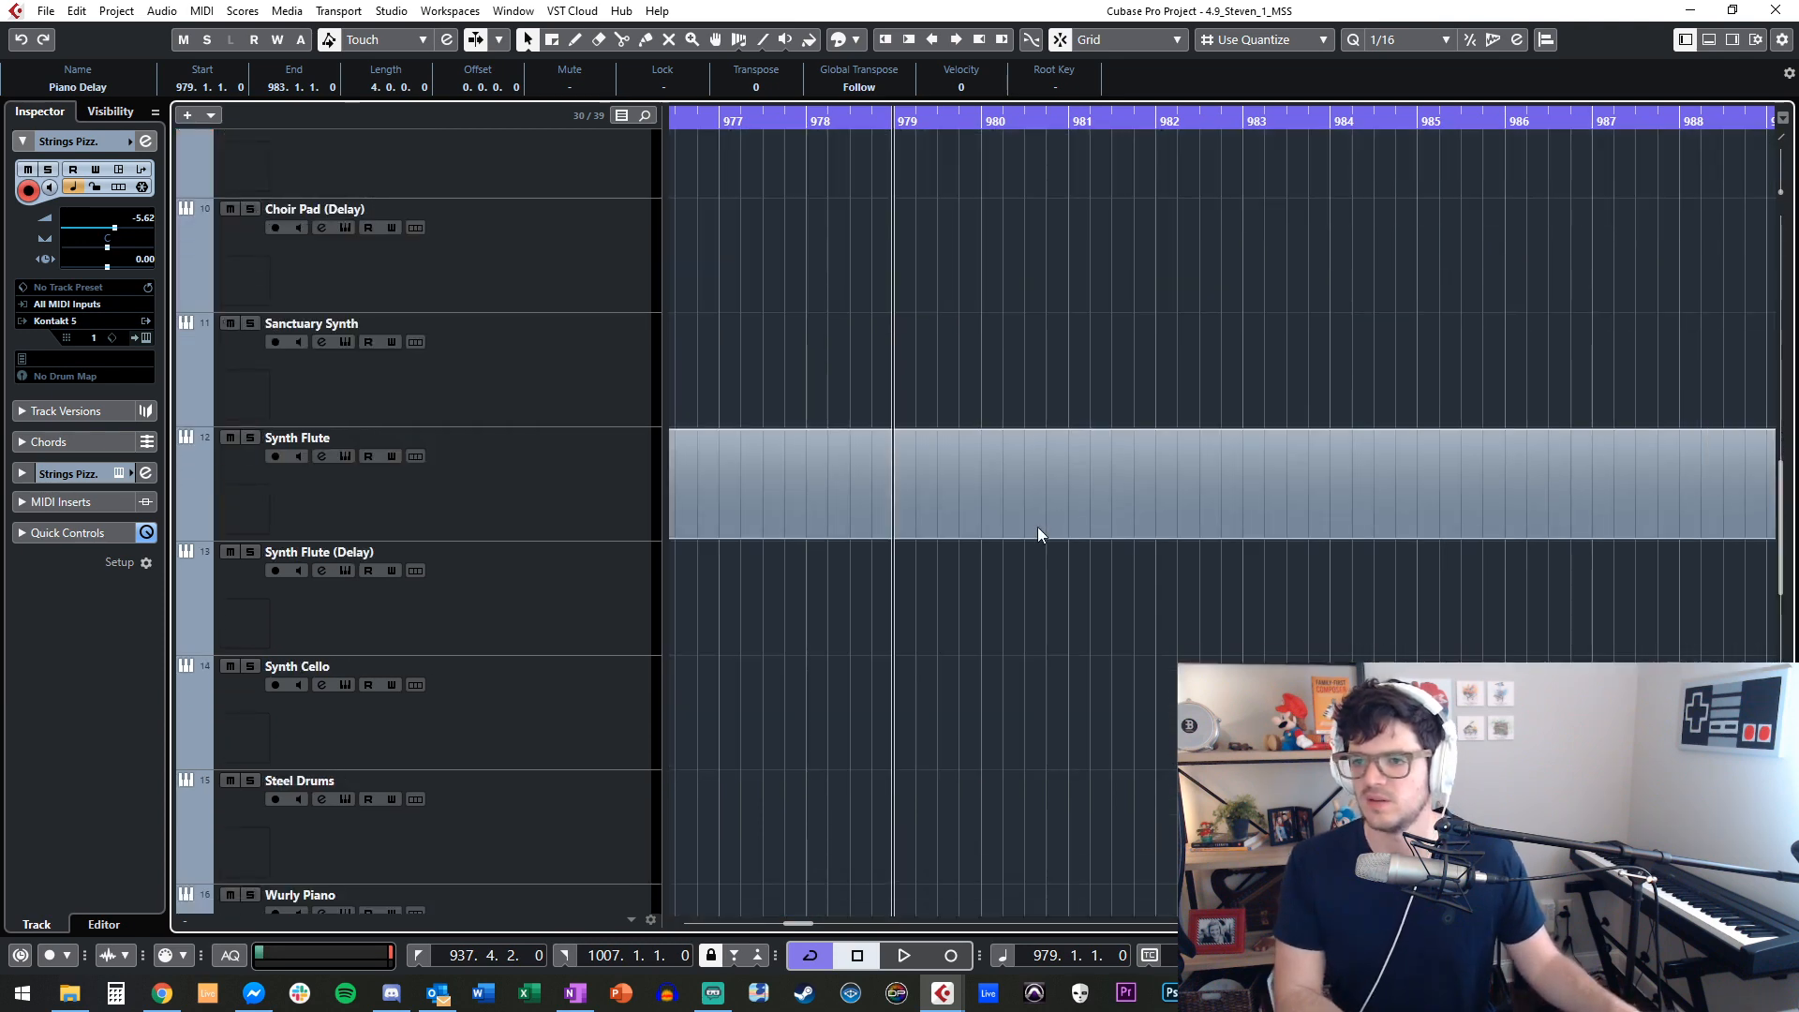
scroll(1037, 526, down, 6)
key(space)
scroll(1037, 526, up, 12)
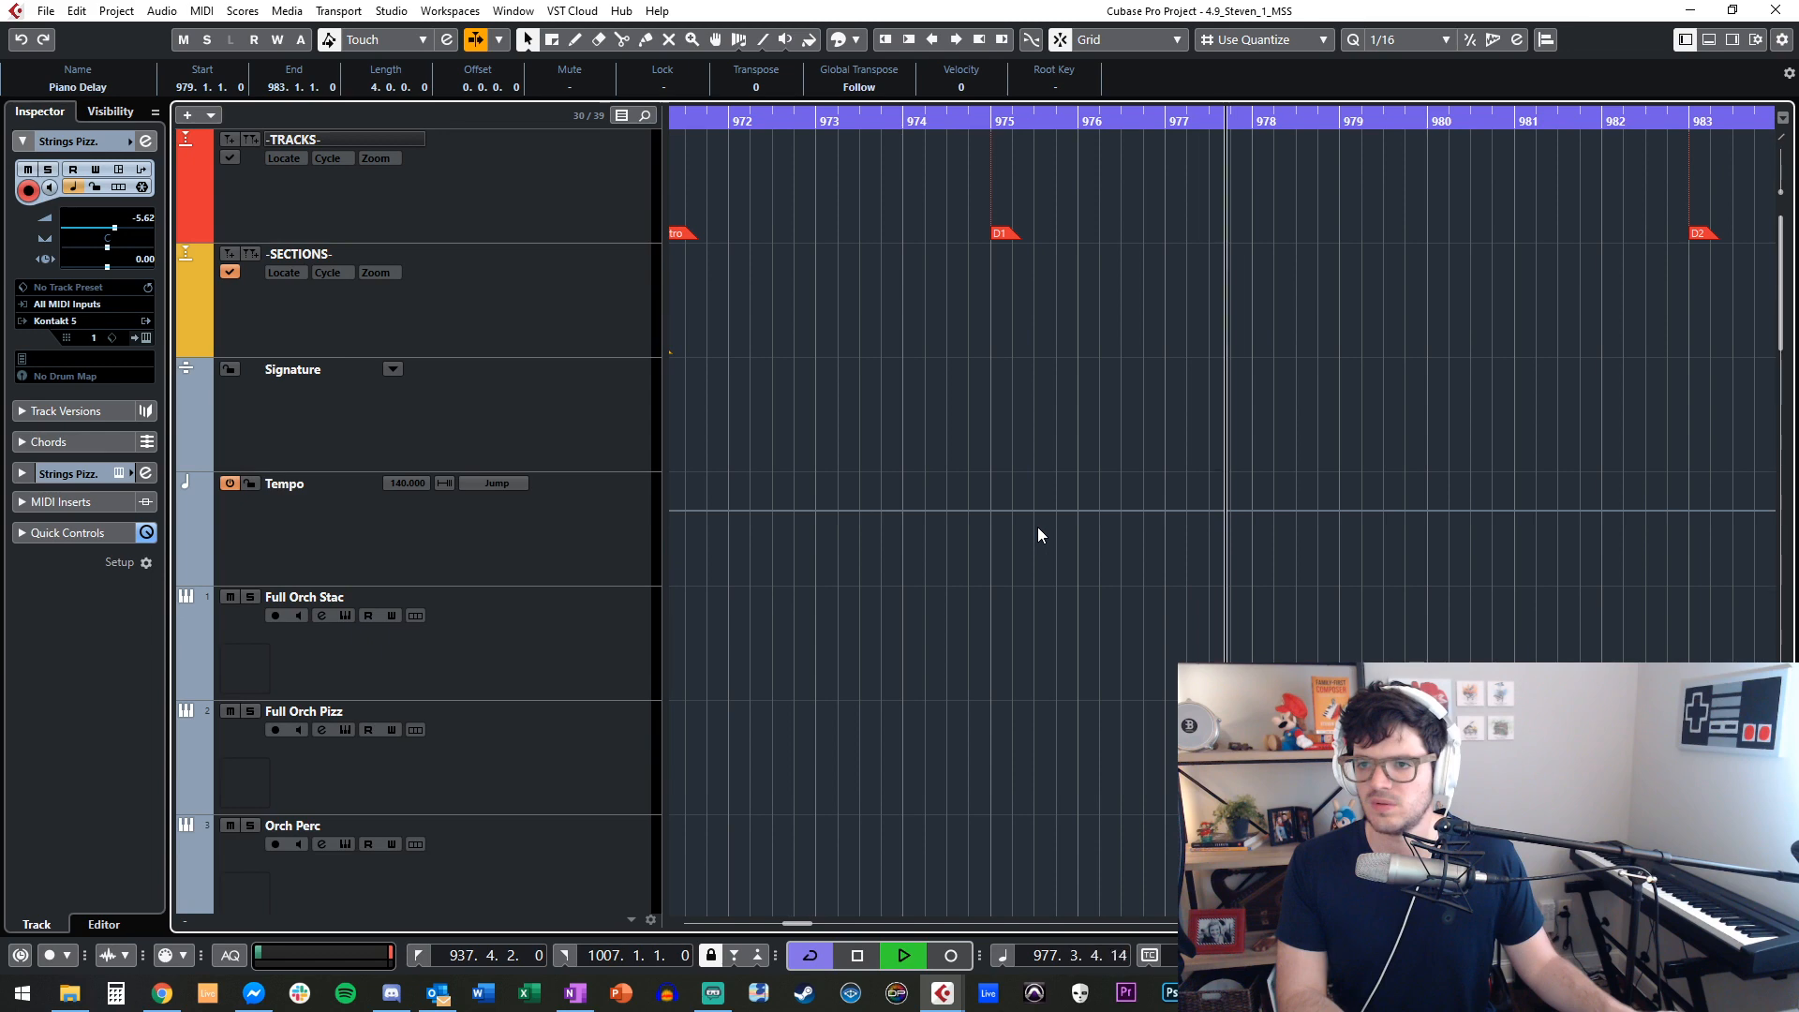
scroll(1037, 527, down, 6)
scroll(1037, 526, left, 2)
scroll(1037, 526, up, 6)
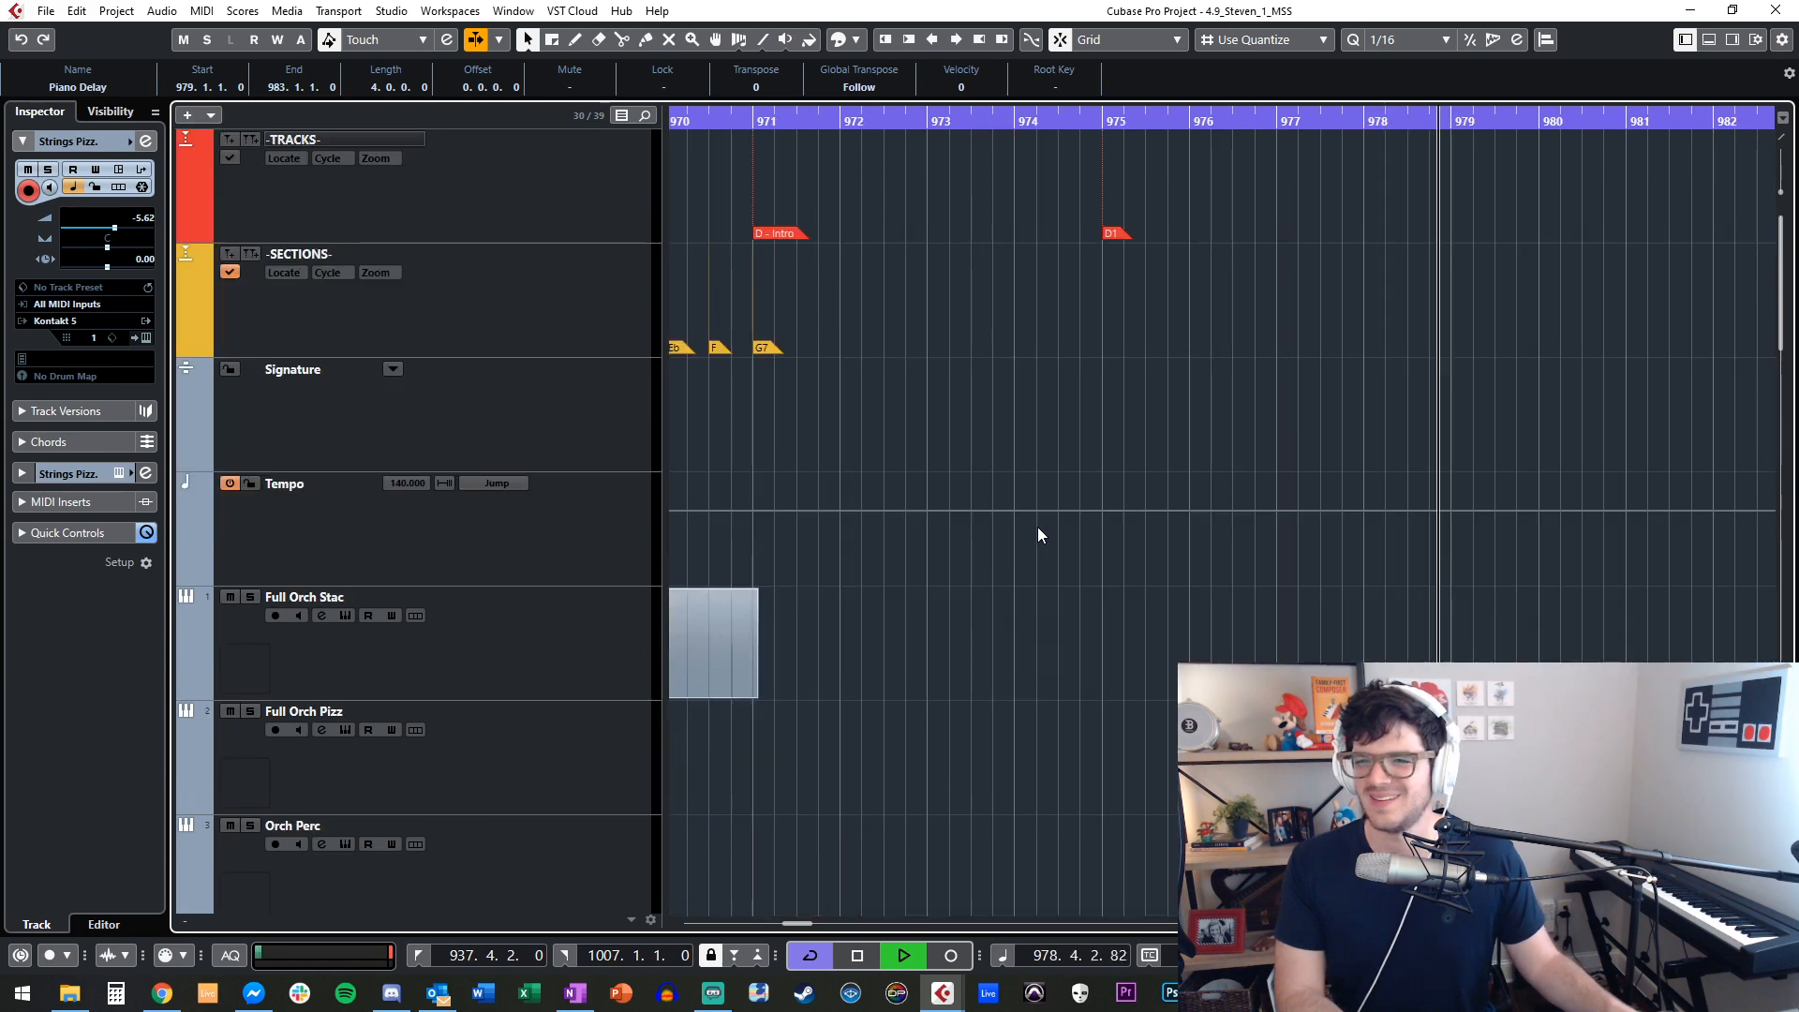
scroll(1037, 527, right, 3)
scroll(1037, 527, down, 5)
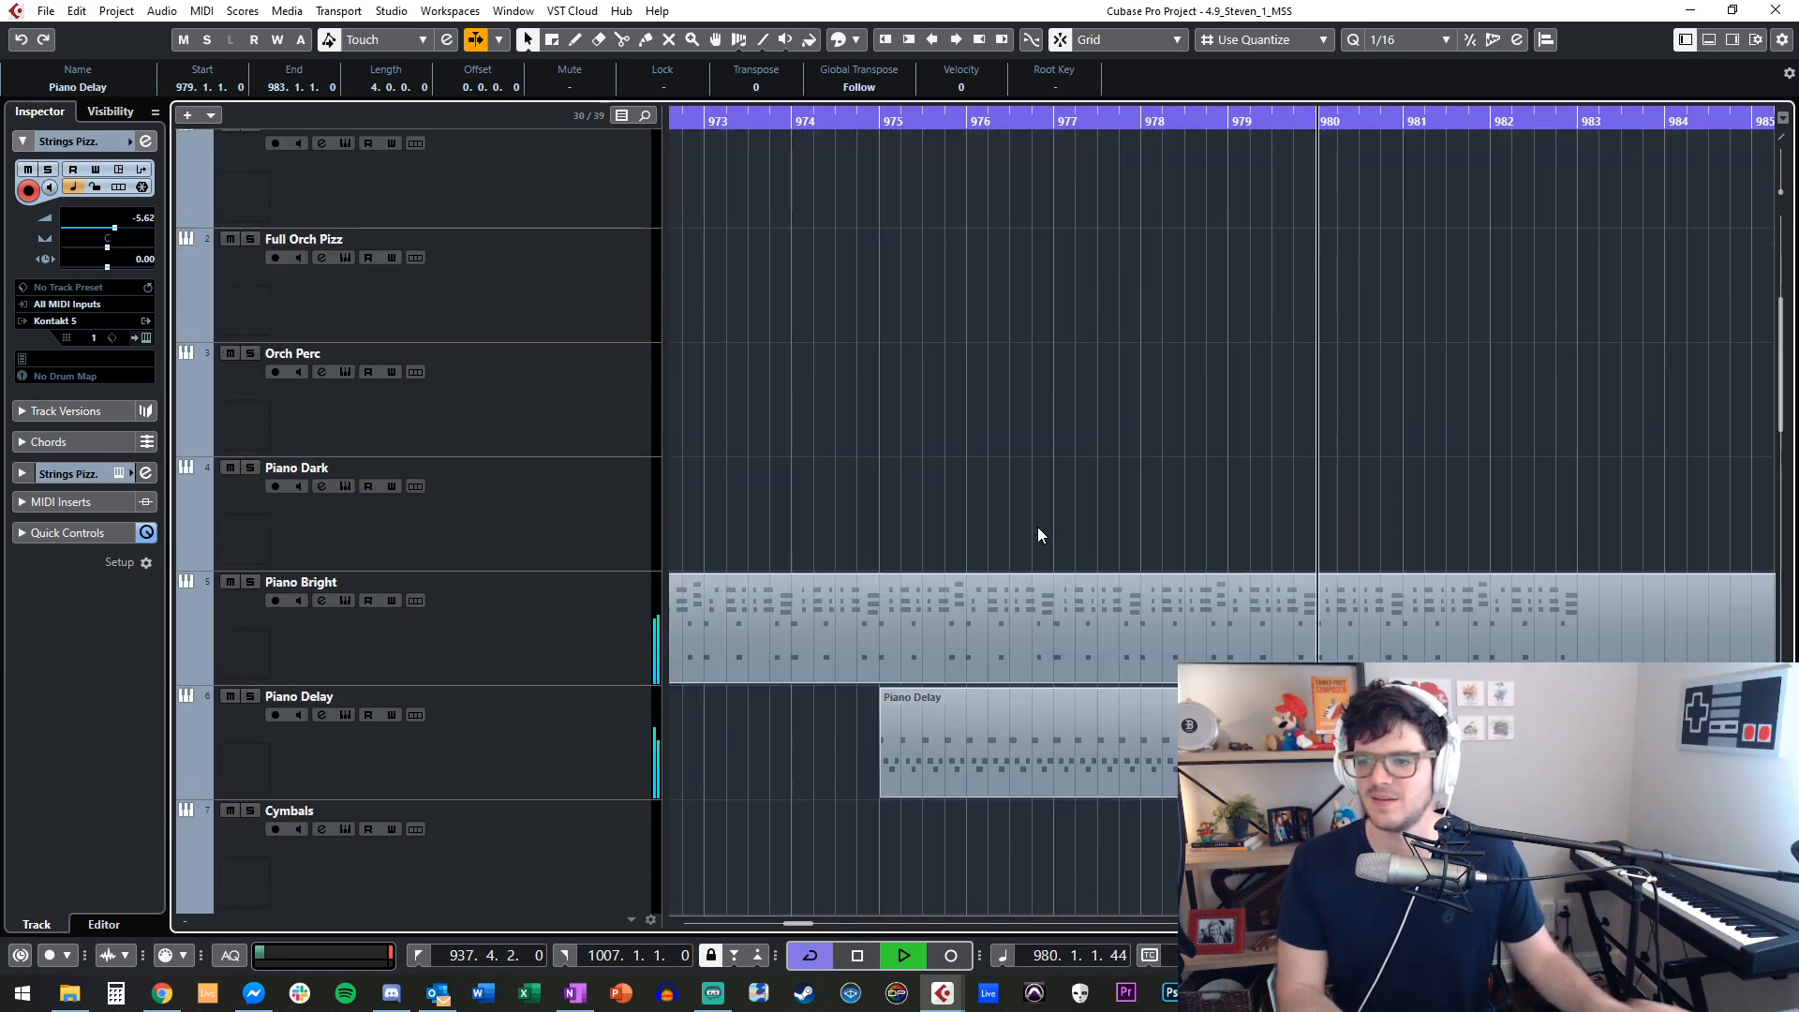
key(g)
key(g)
key(g)
key(shift+g)
key(shift+g)
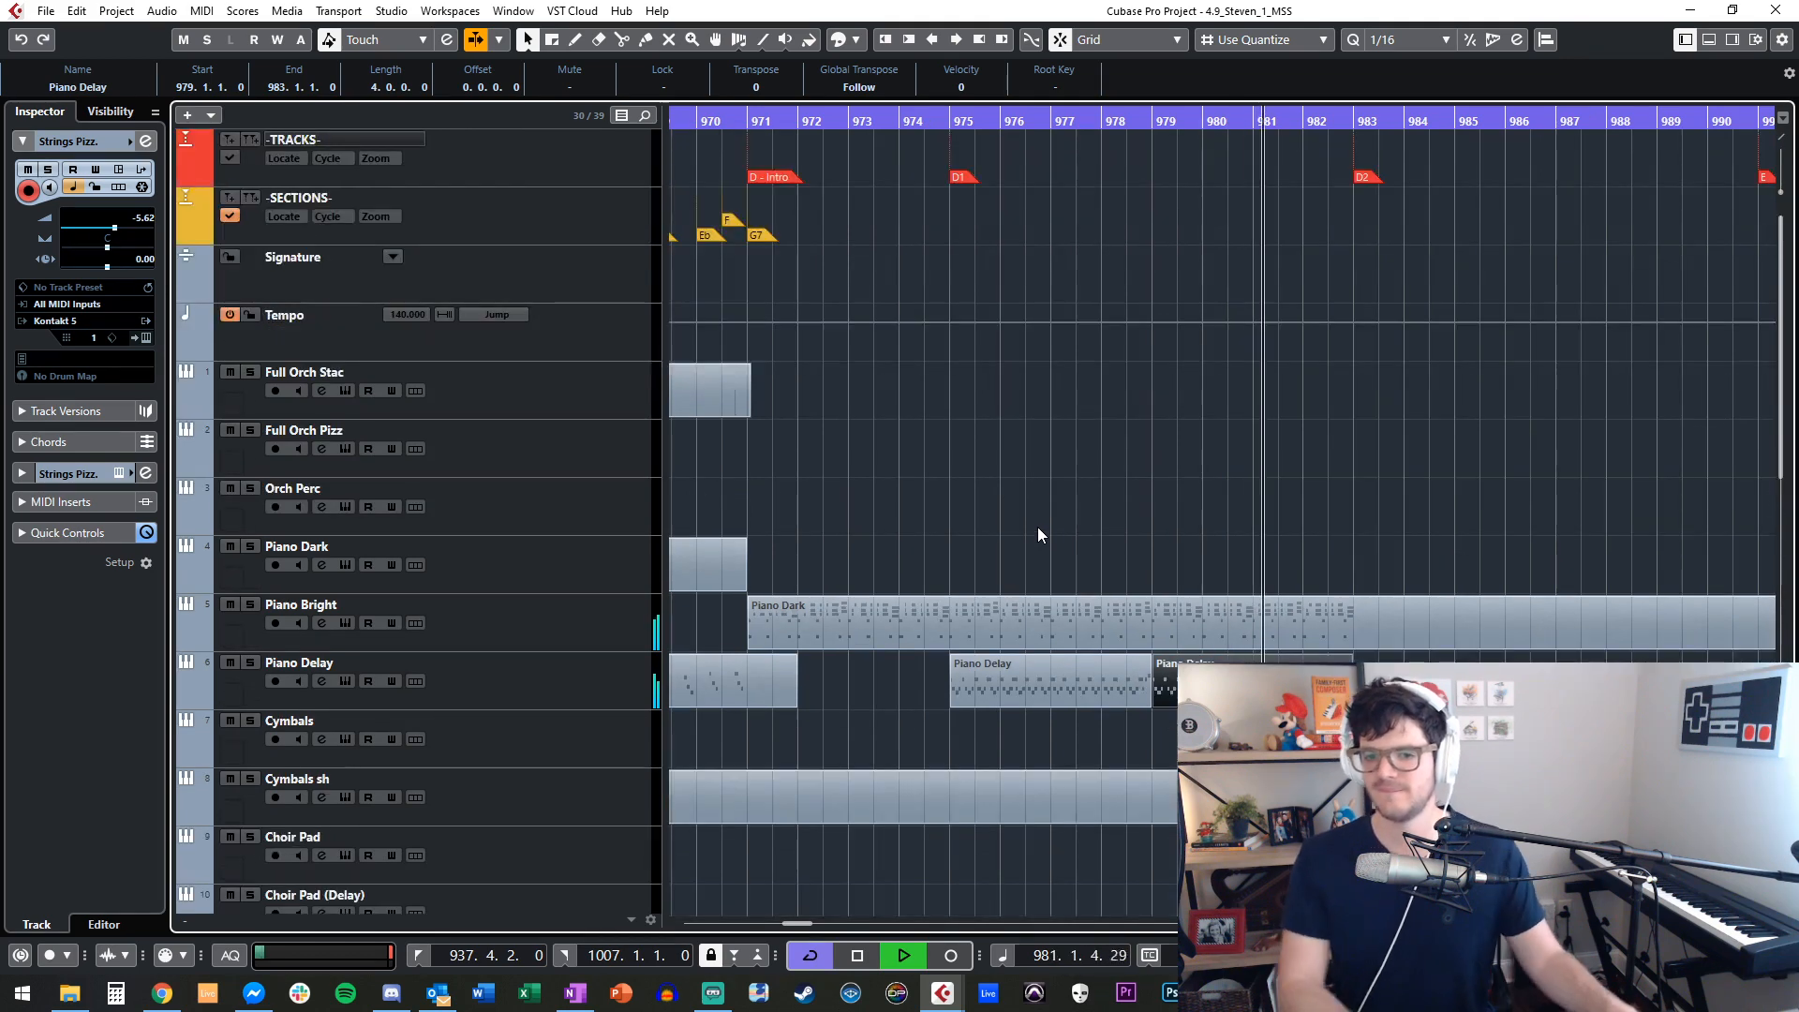
scroll(992, 633, down, 6)
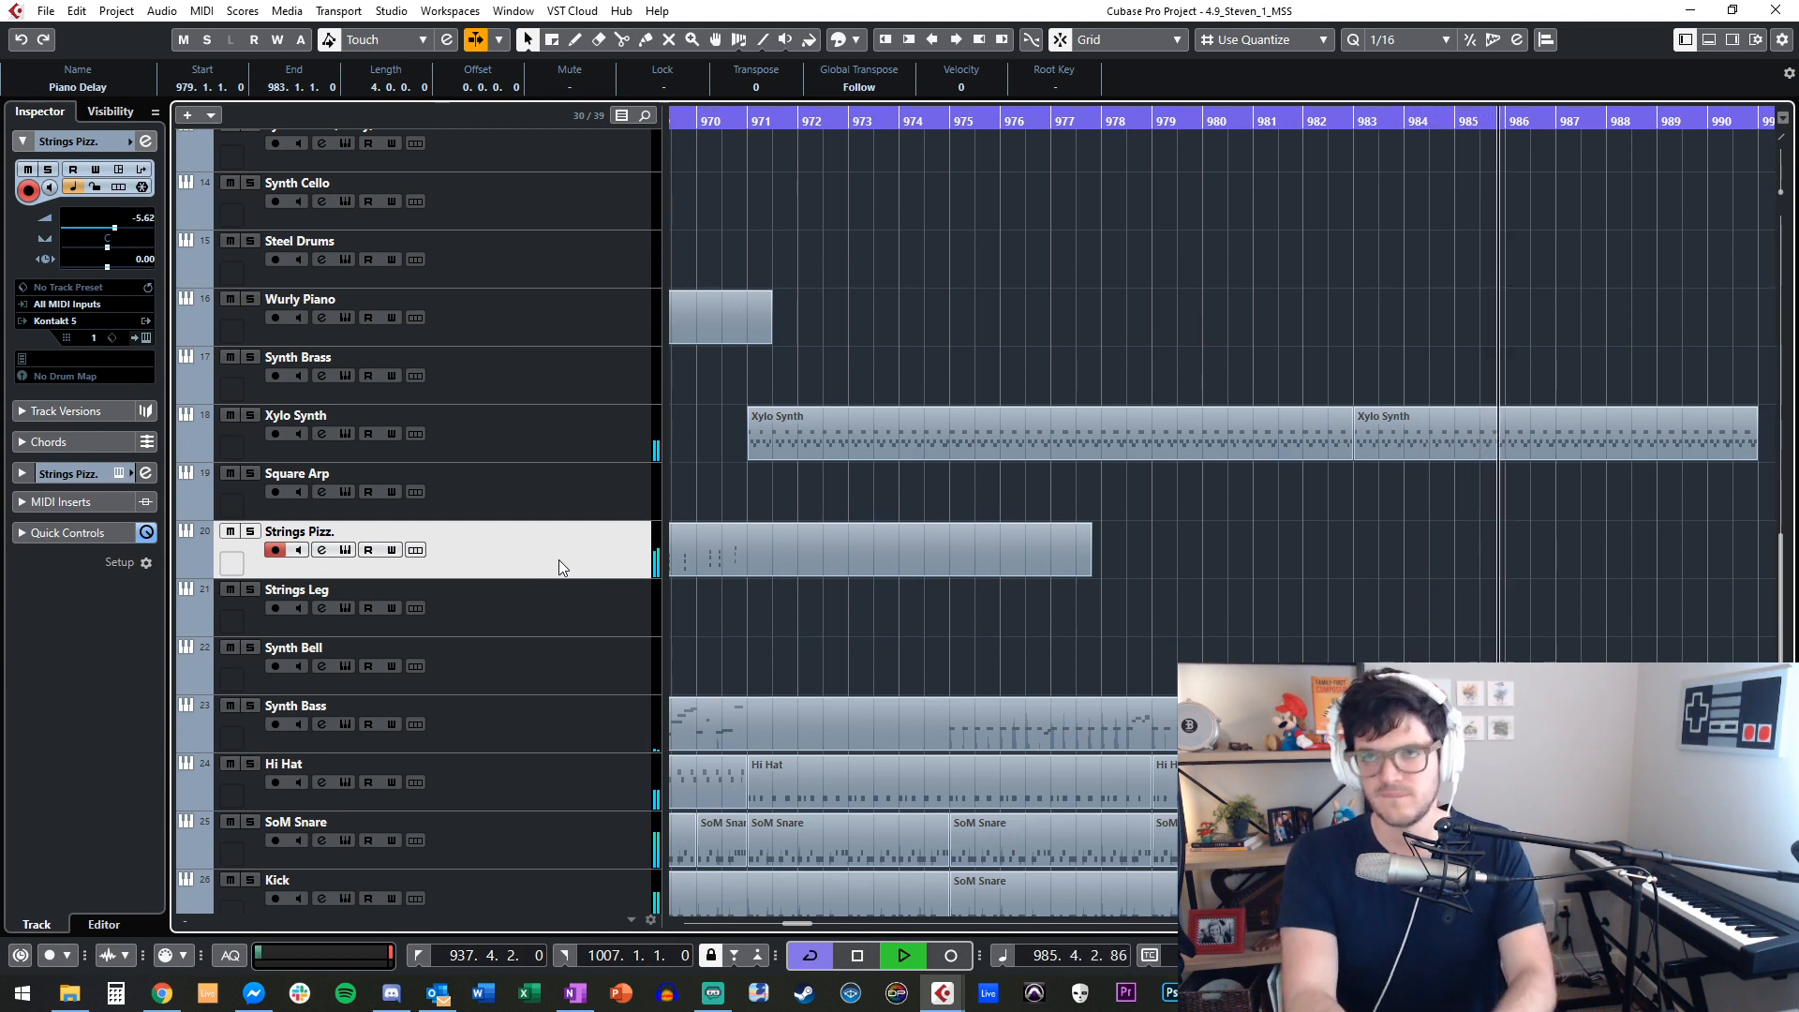
key(space)
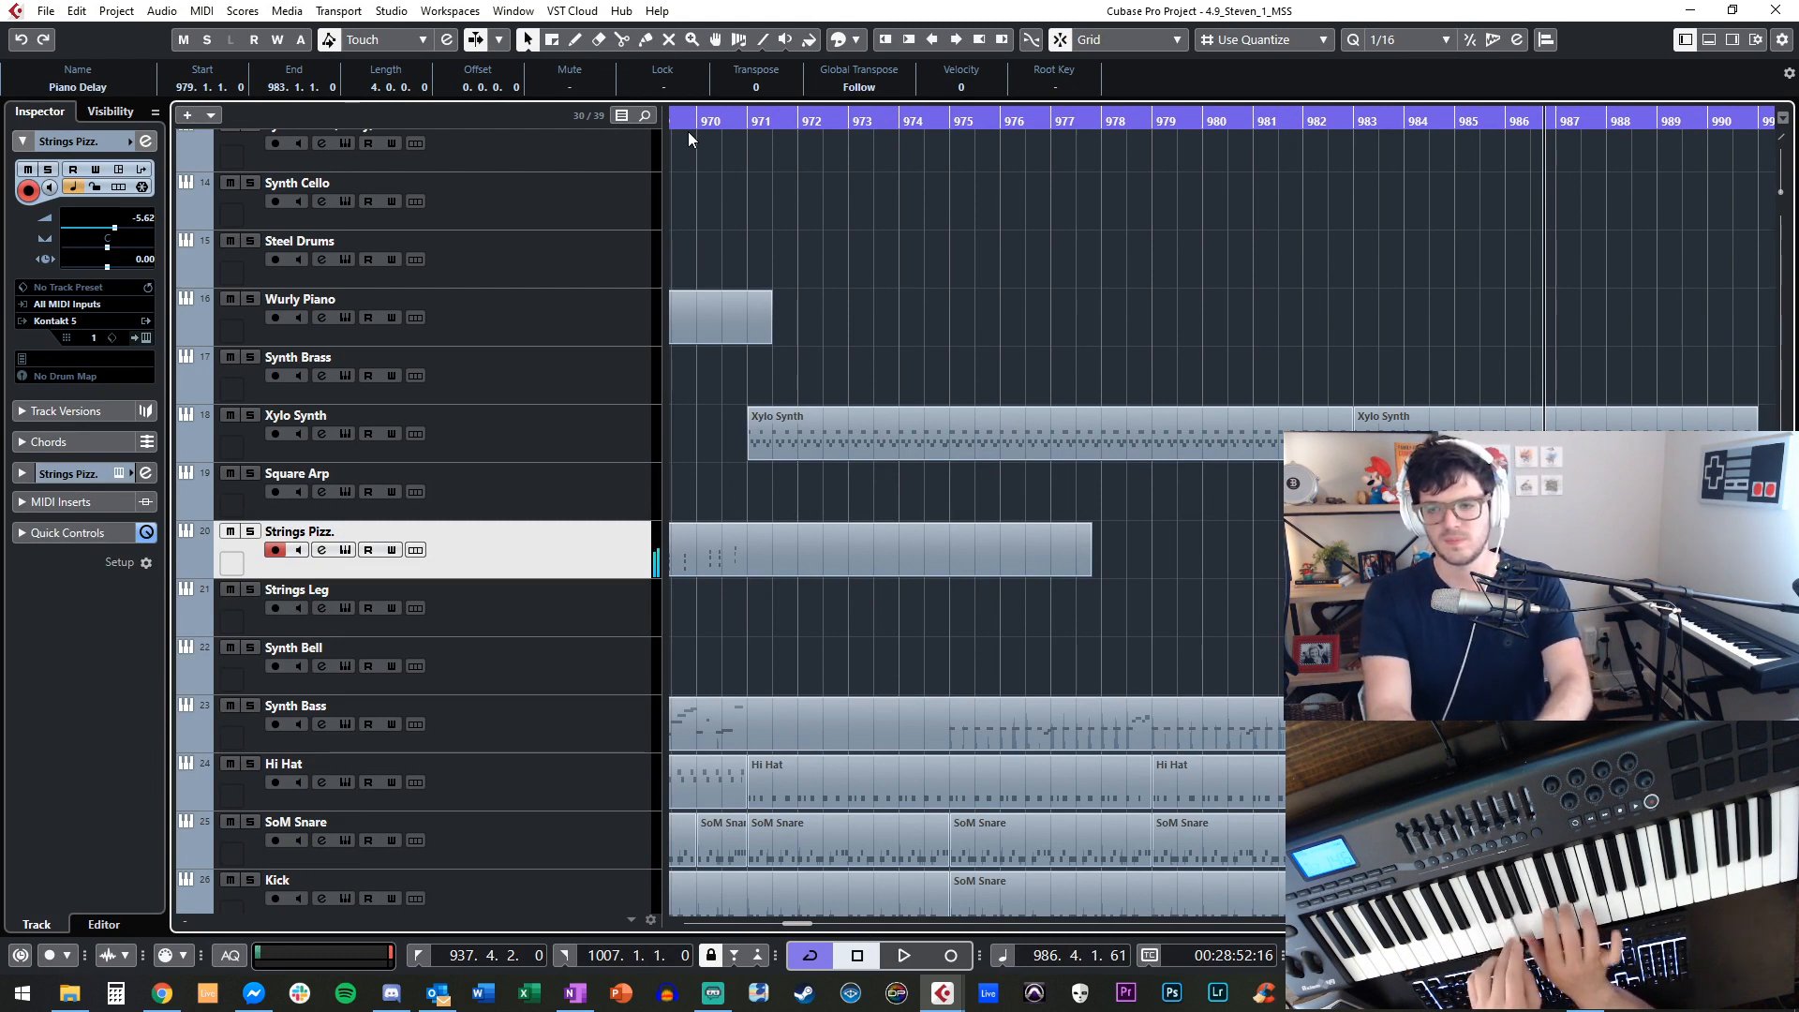
Move the playback position back to bar 971, where section D starts, and briefly play the intro.
key(KP_Subtract)
key(KP_Subtract)
key(KP_Subtract)
key(KP_Subtract)
key(KP_Subtract)
key(KP_Subtract)
key(KP_Subtract)
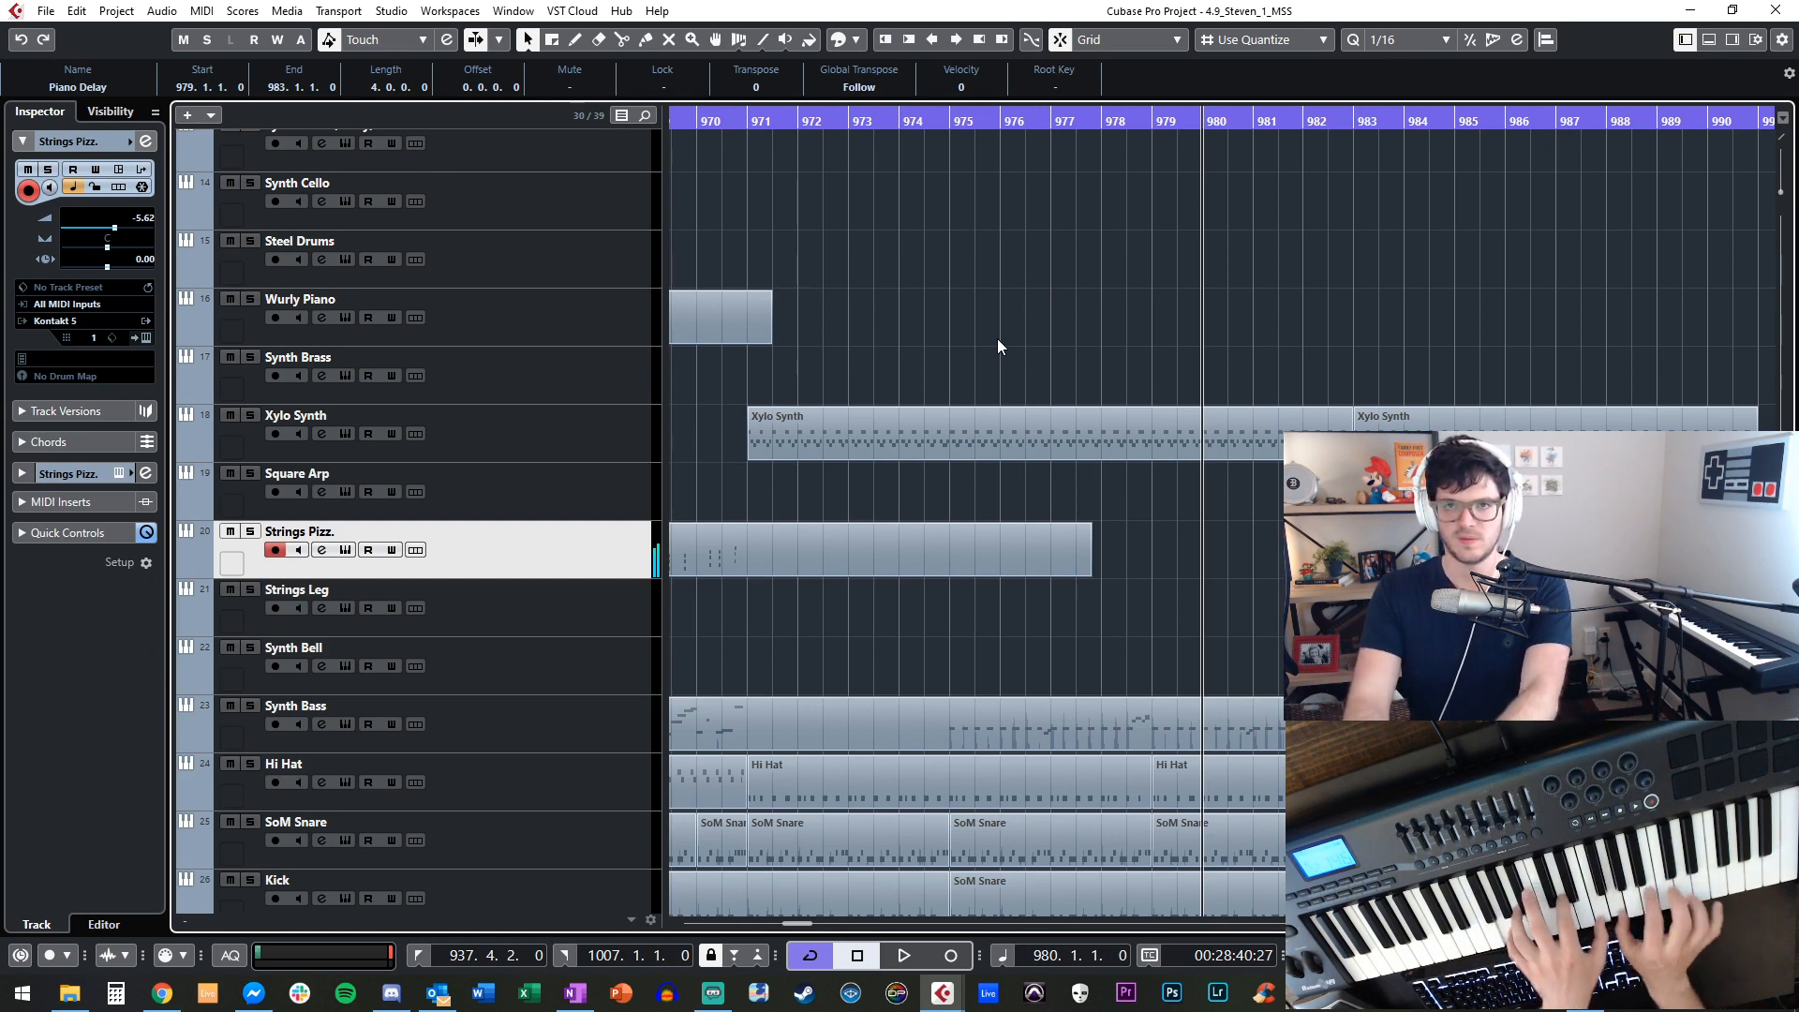
key(KP_Subtract)
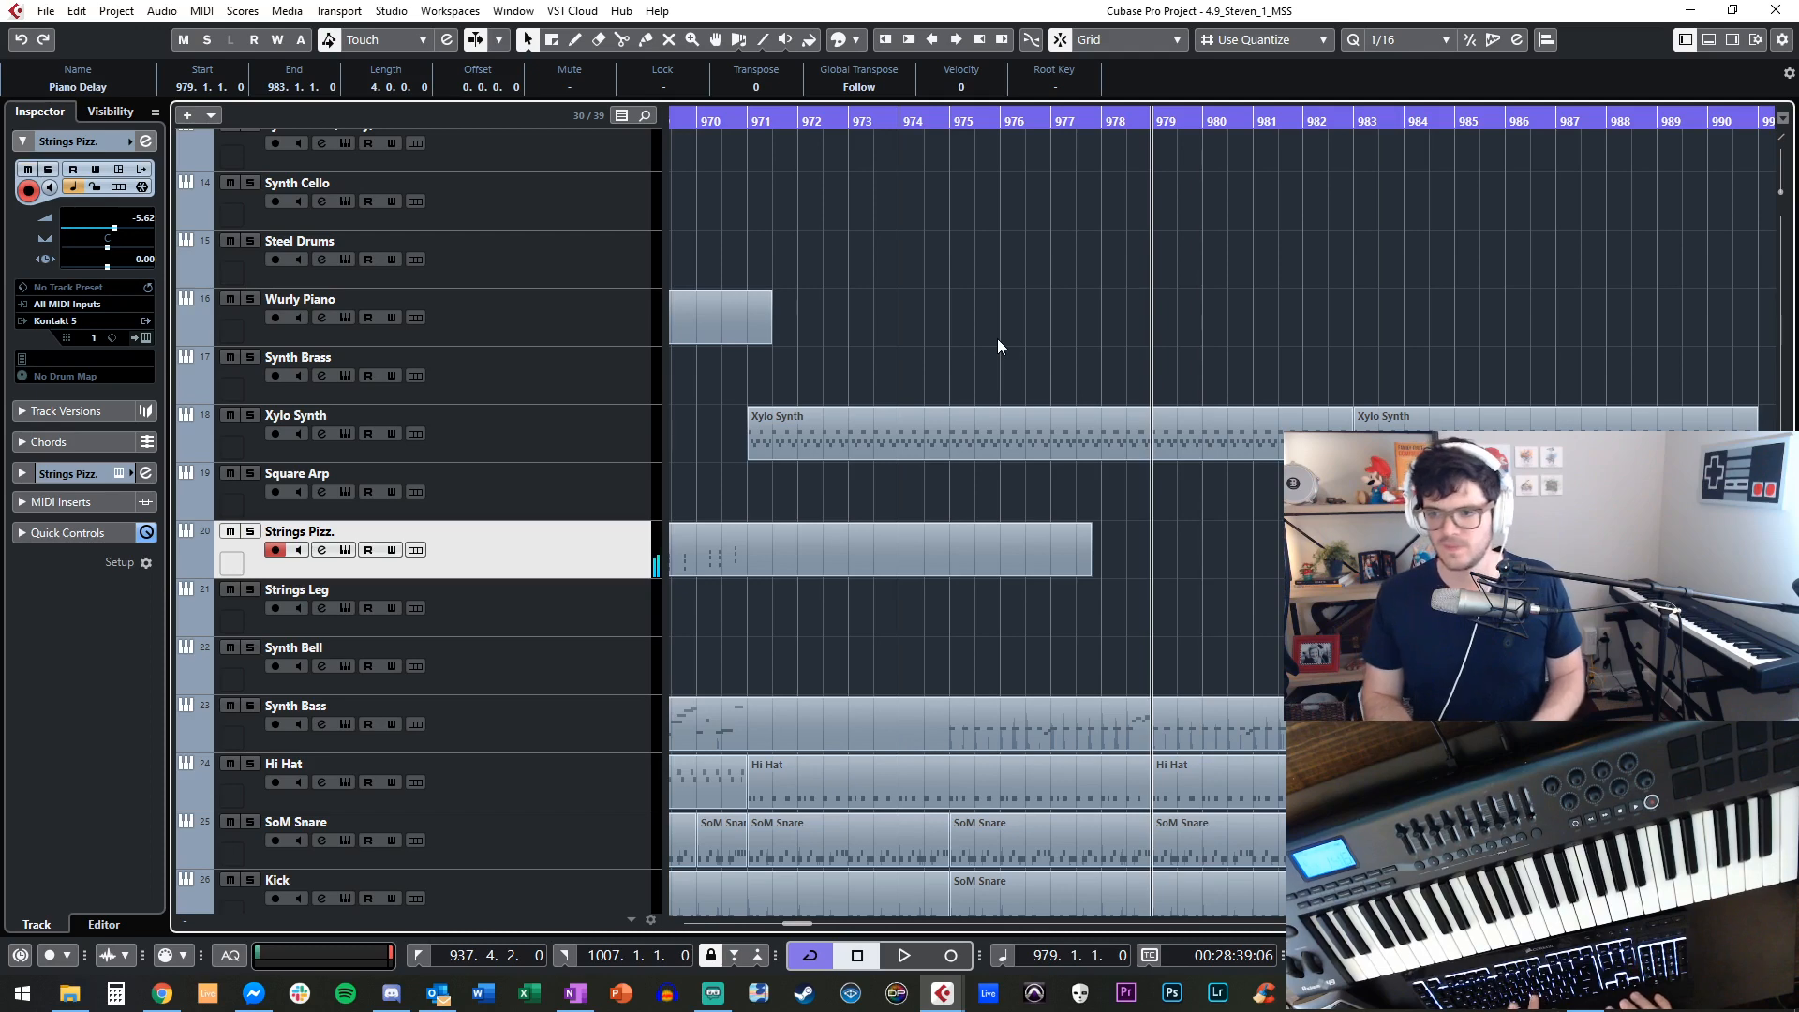
key(m)
key(KP_Subtract)
key(KP_Subtract)
key(KP_Subtract)
key(KP_Subtract)
key(KP_Subtract)
key(KP_Subtract)
key(KP_Subtract)
key(KP_Subtract)
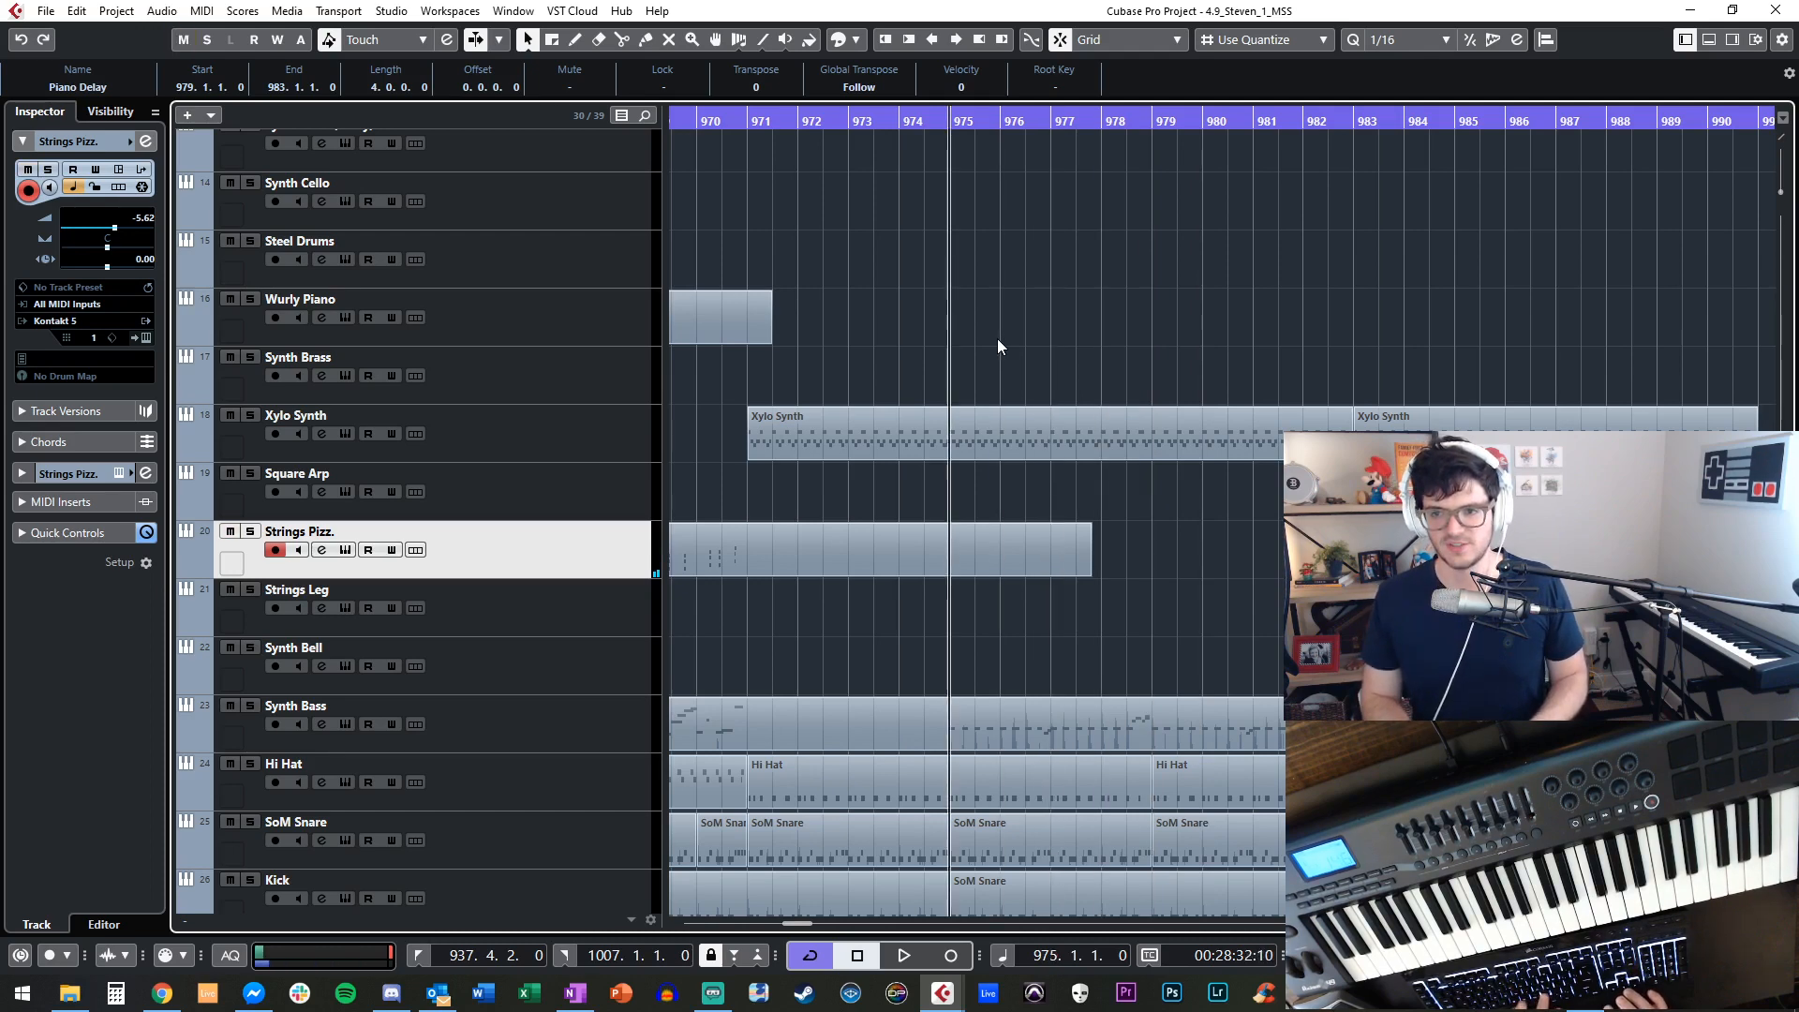
key(ctrl+a)
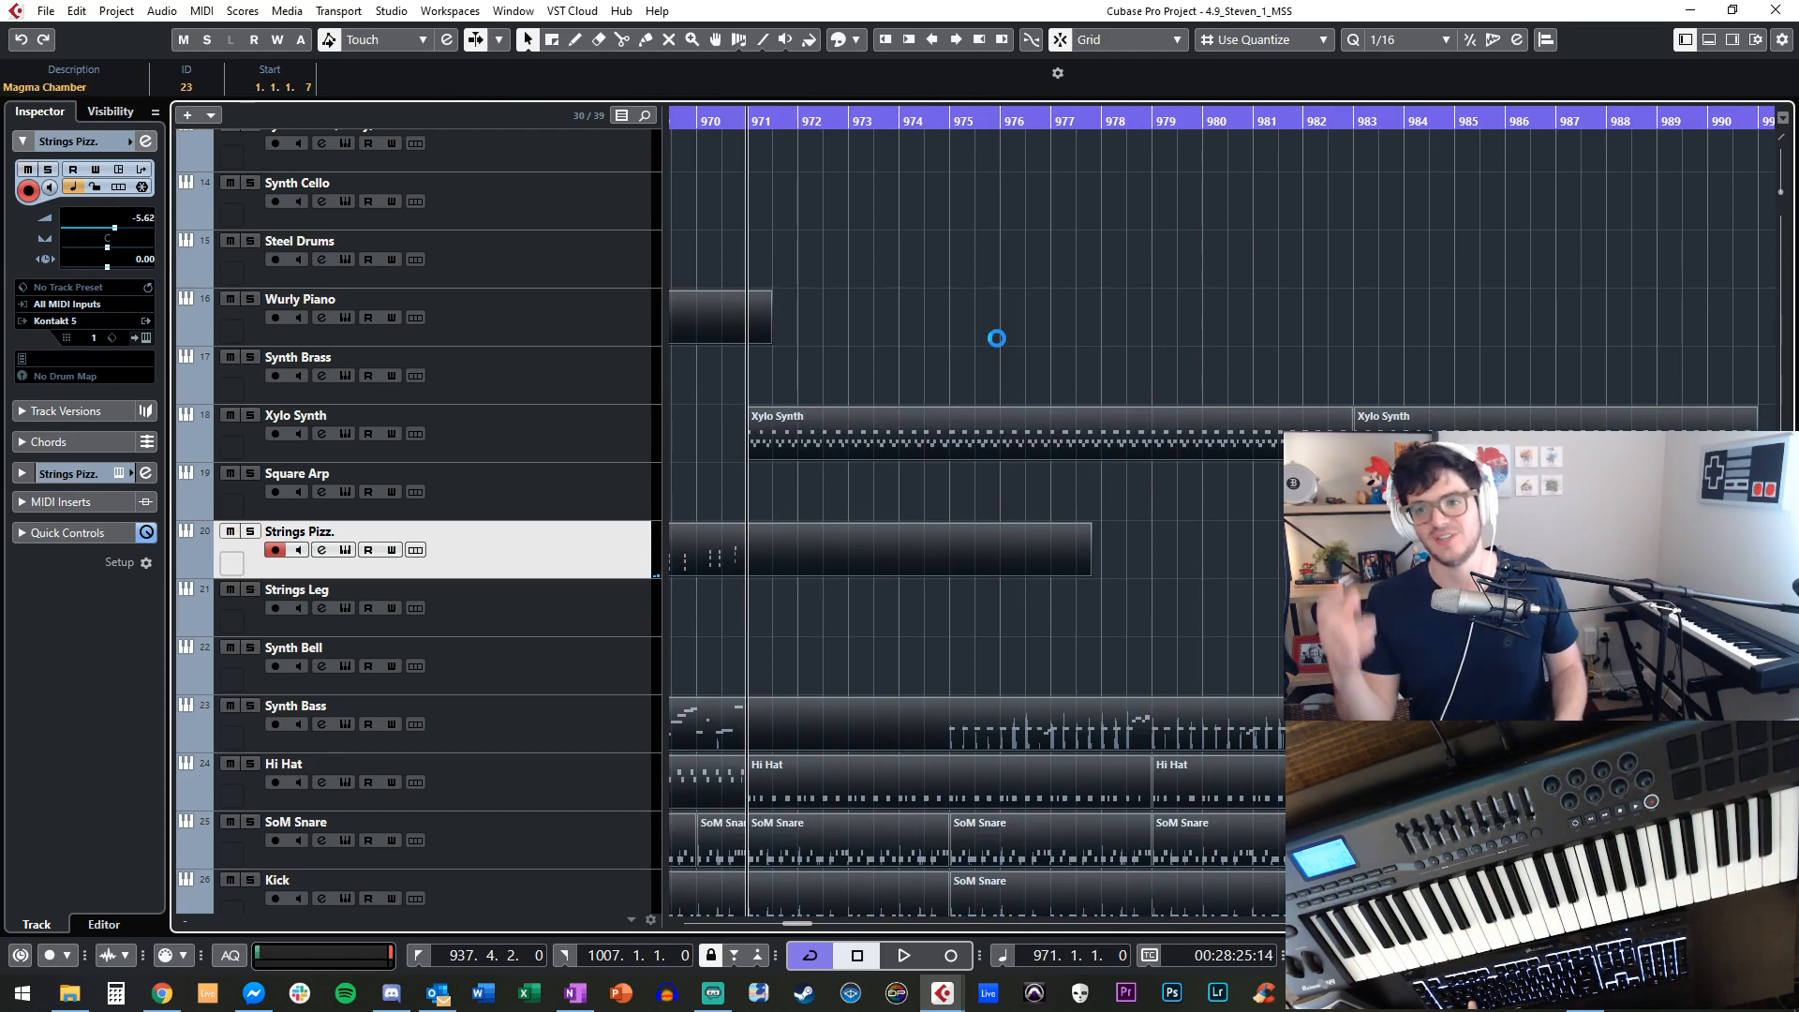
key(space)
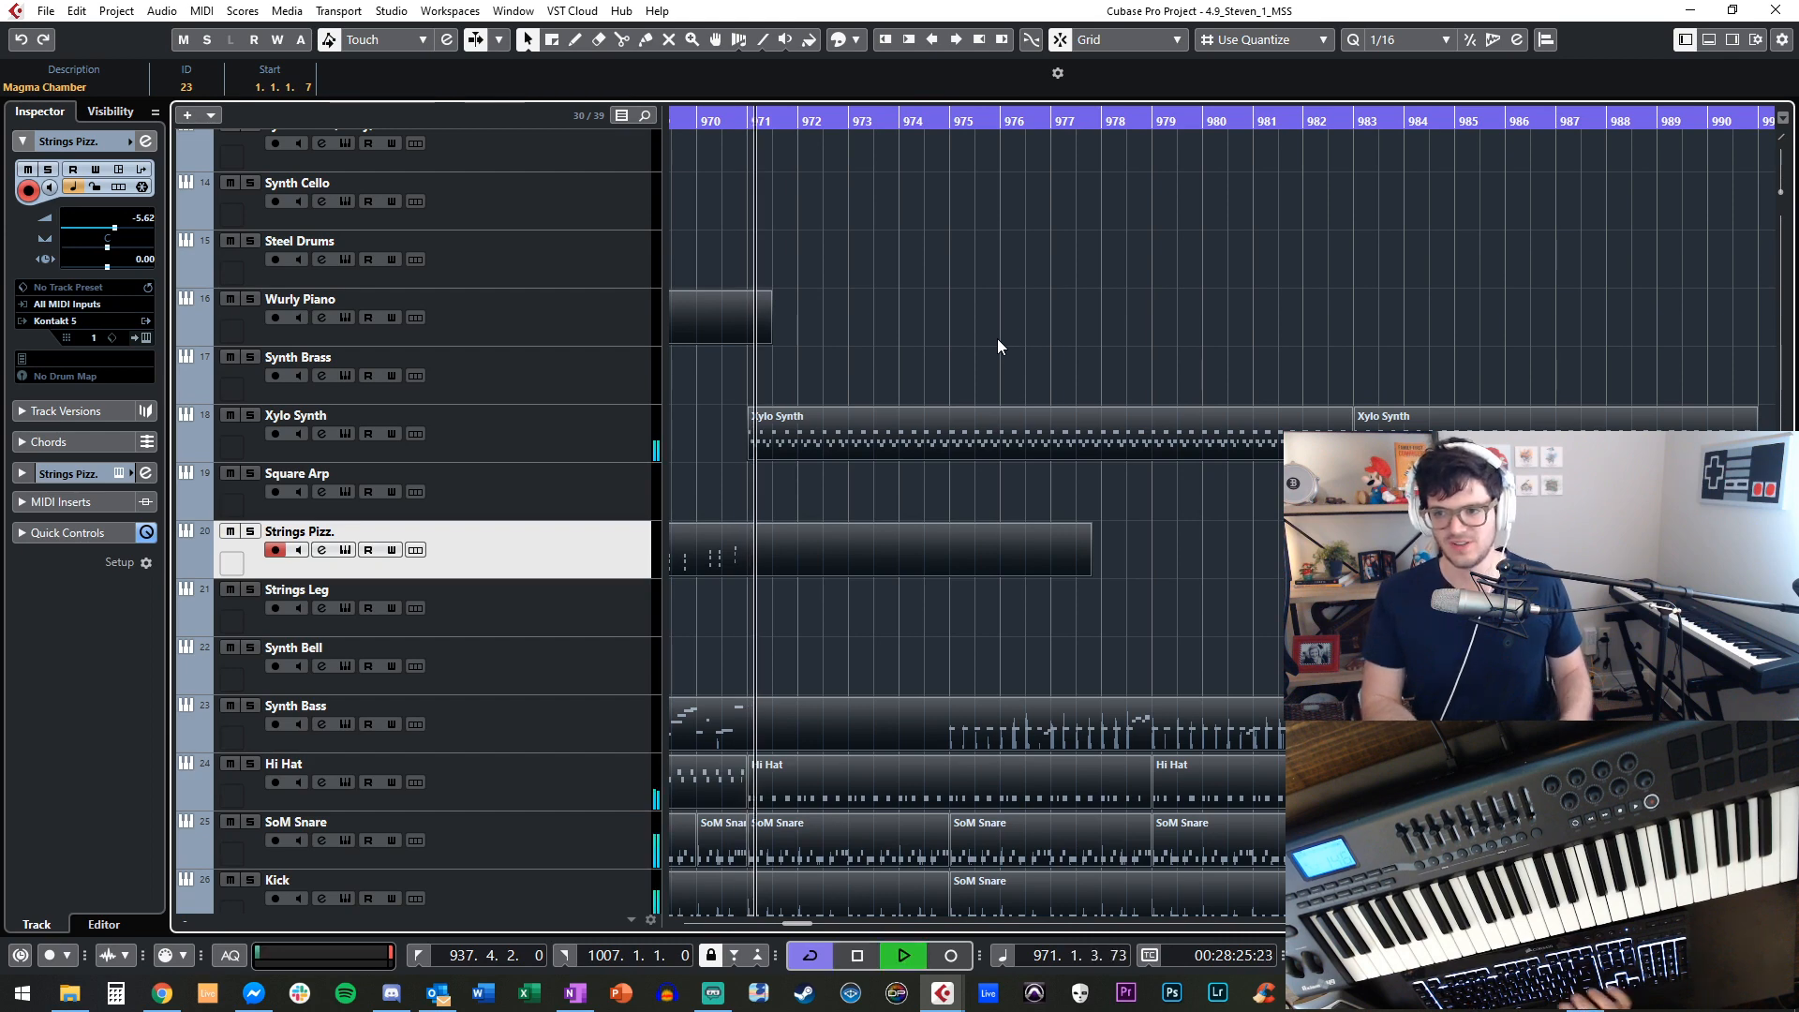
key(space)
Play briefly from bar 970 and clear the selection of all events.
scroll(952, 329, up, 5)
scroll(952, 330, up, 4)
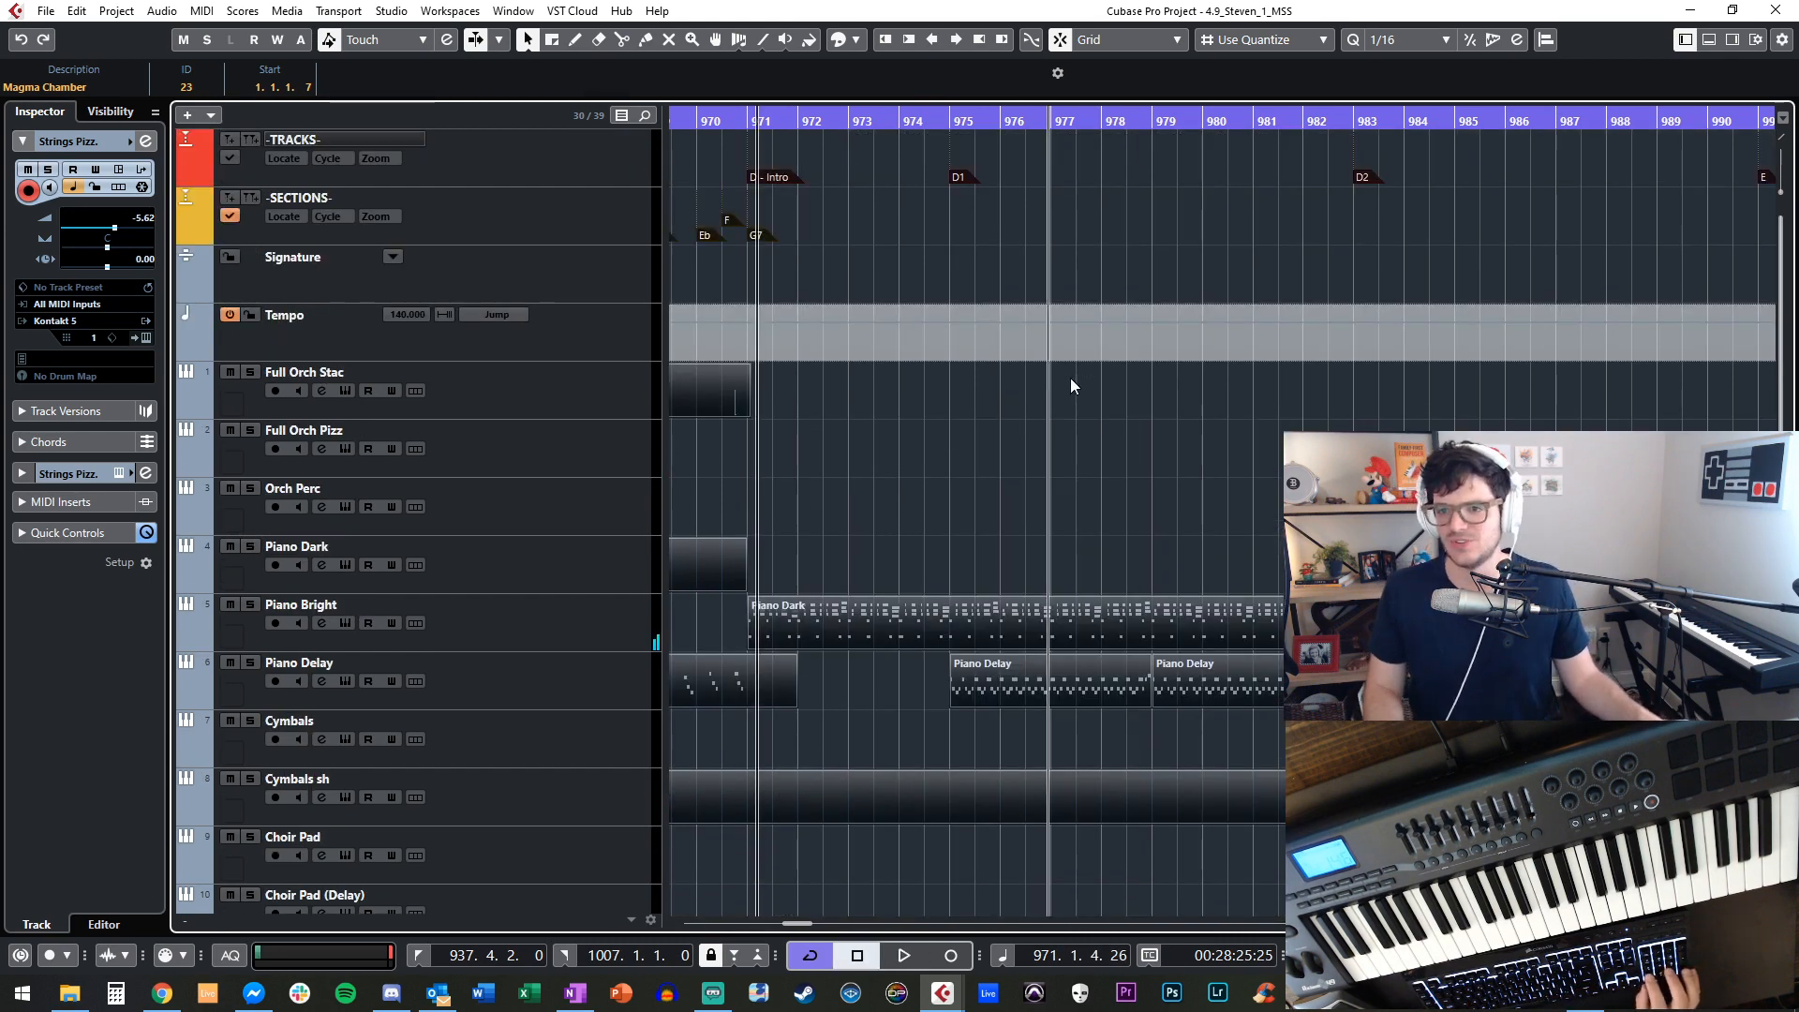
key(space)
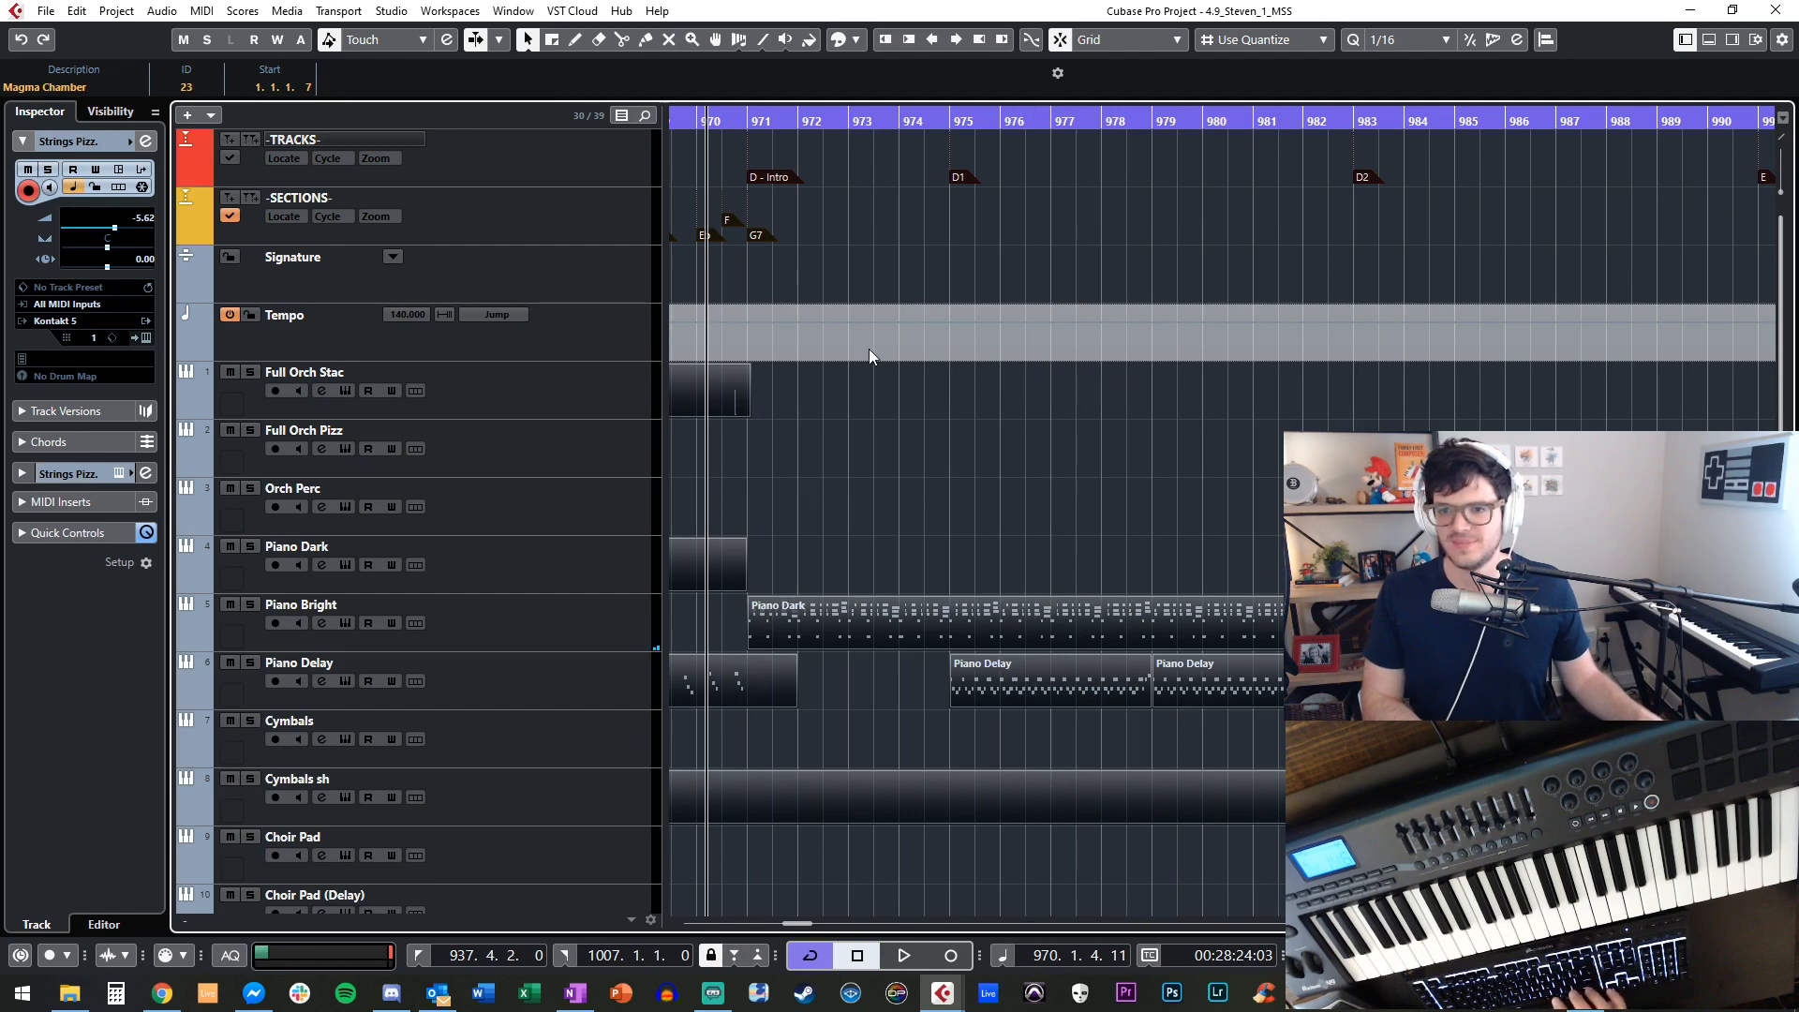
click(841, 387)
key(KP_0)
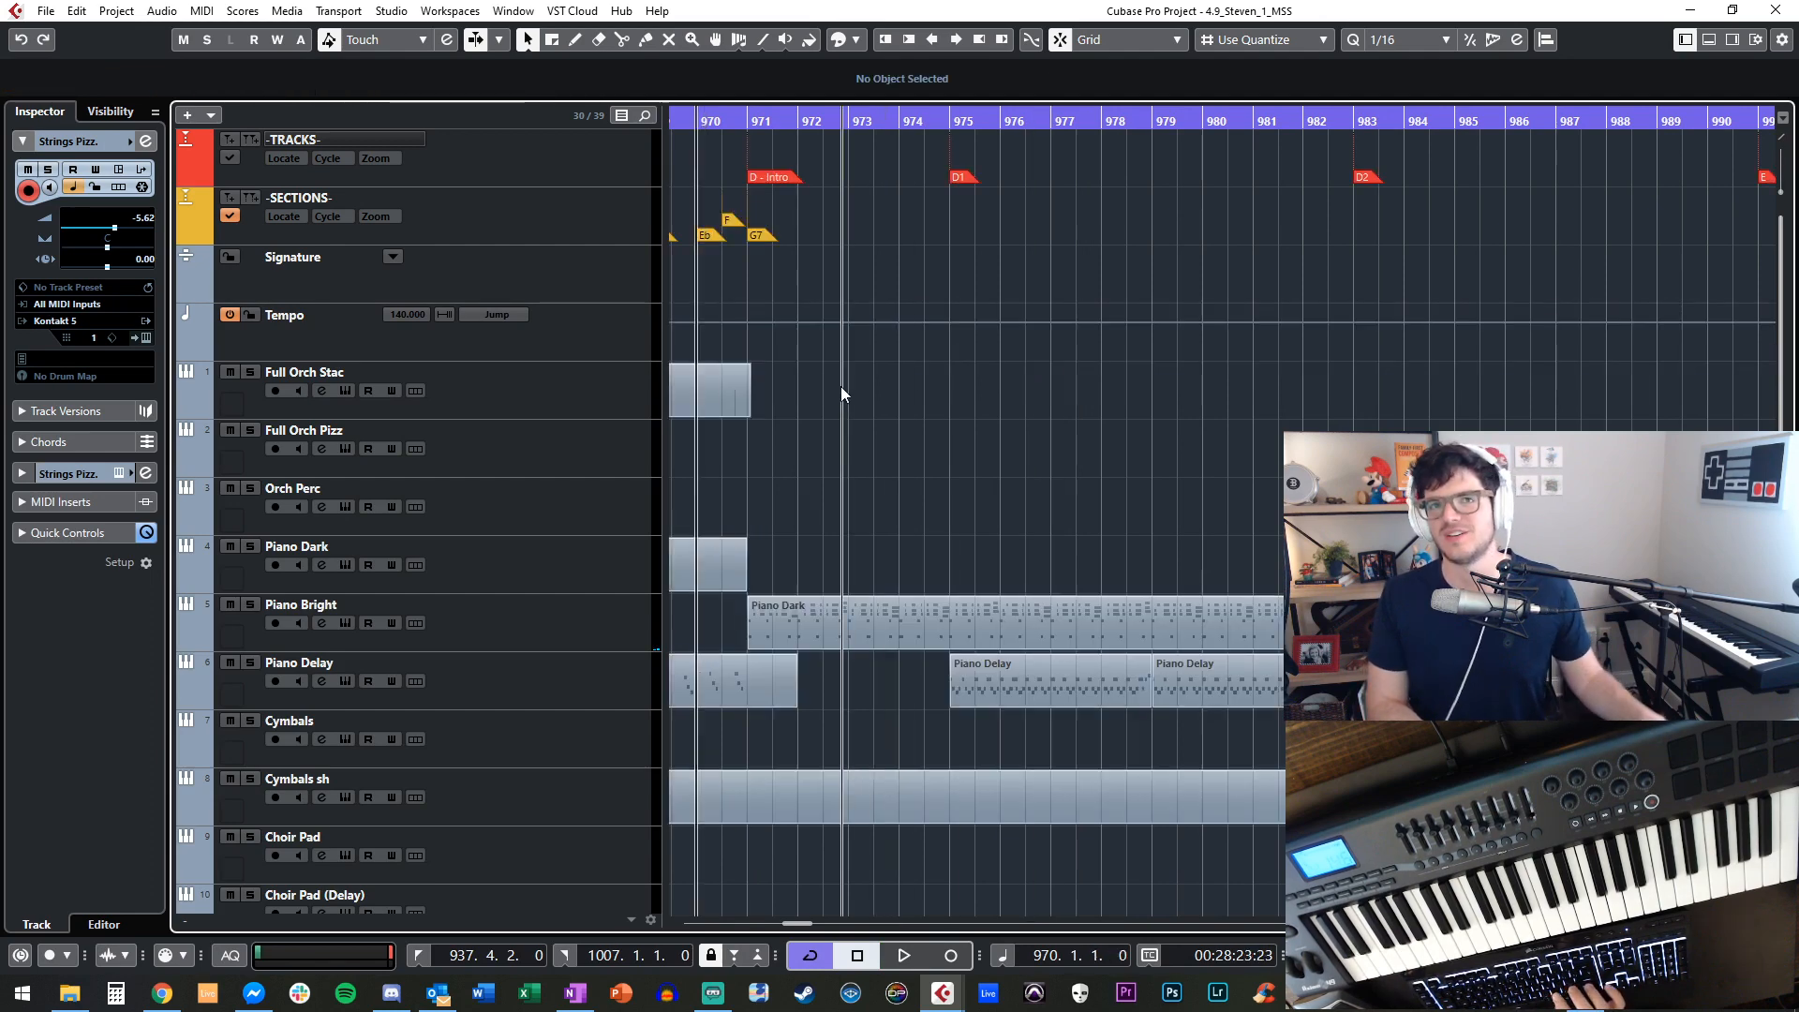
Play back the transition into section D from bar 969 while auditioning the Piano Dark, Full Orch Pizz and Synth Bell tracks.
scroll(840, 393, left, 2)
key(KP_Subtract)
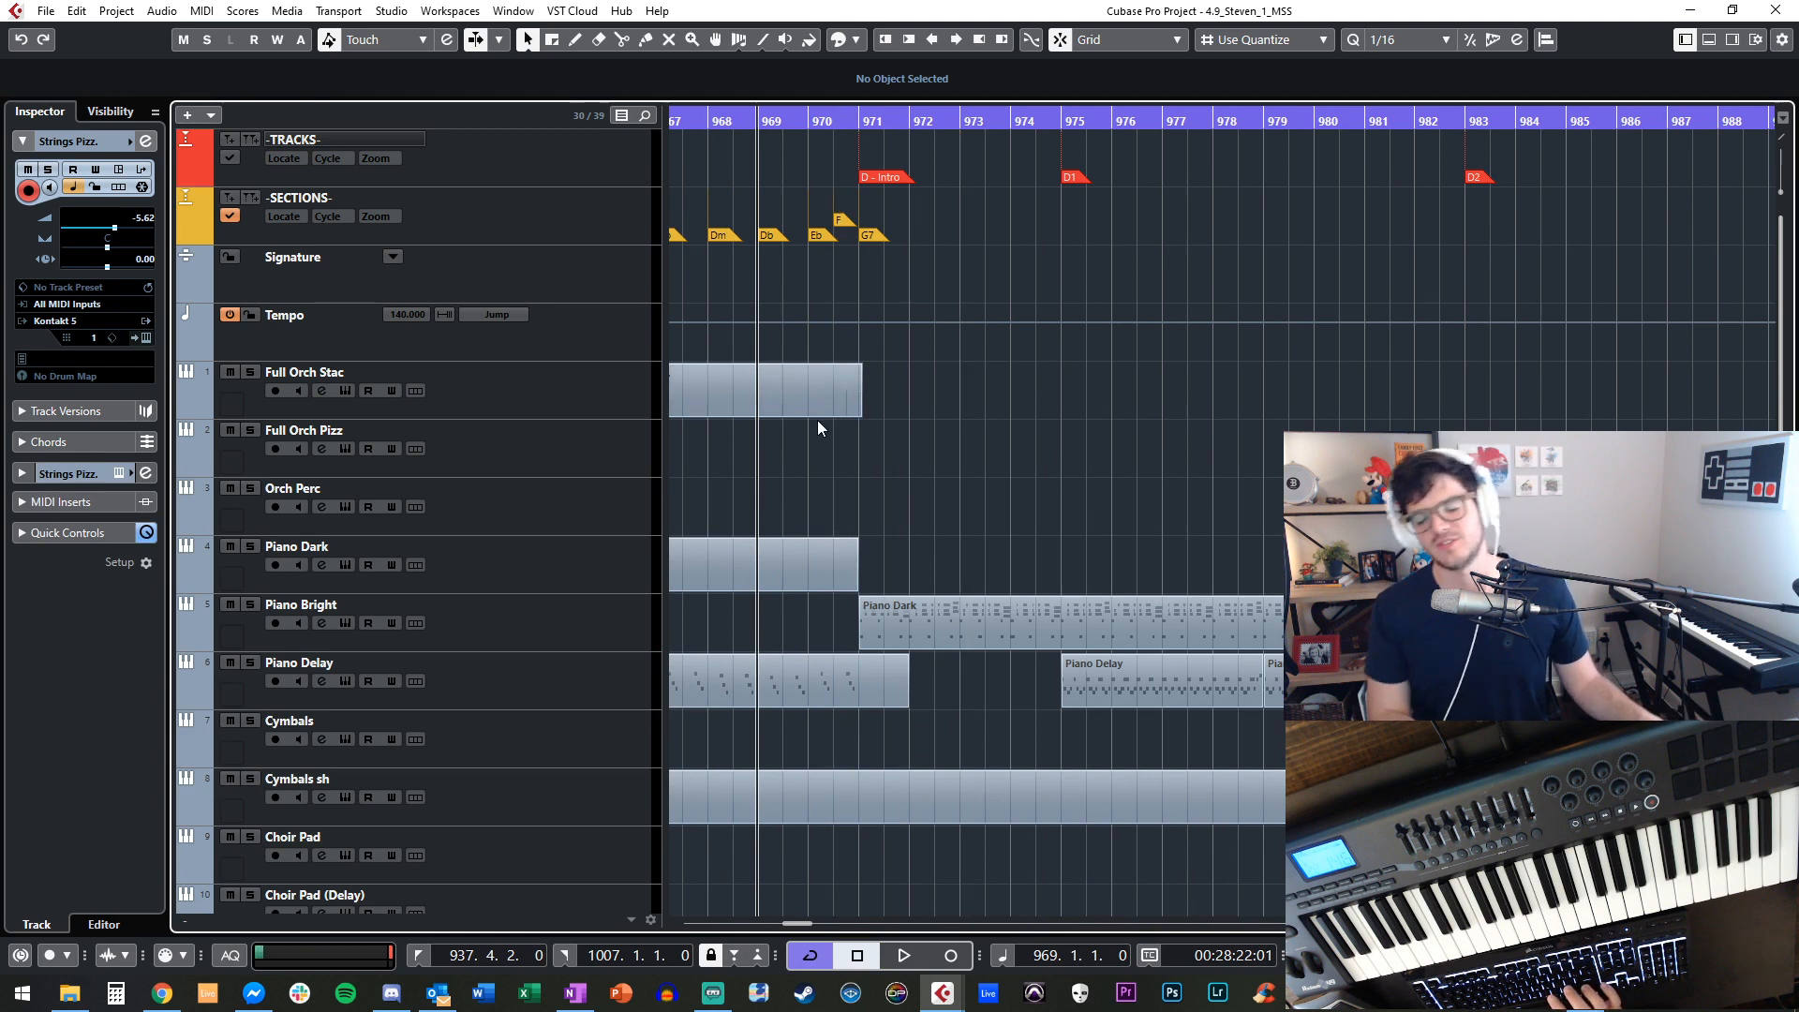
key(space)
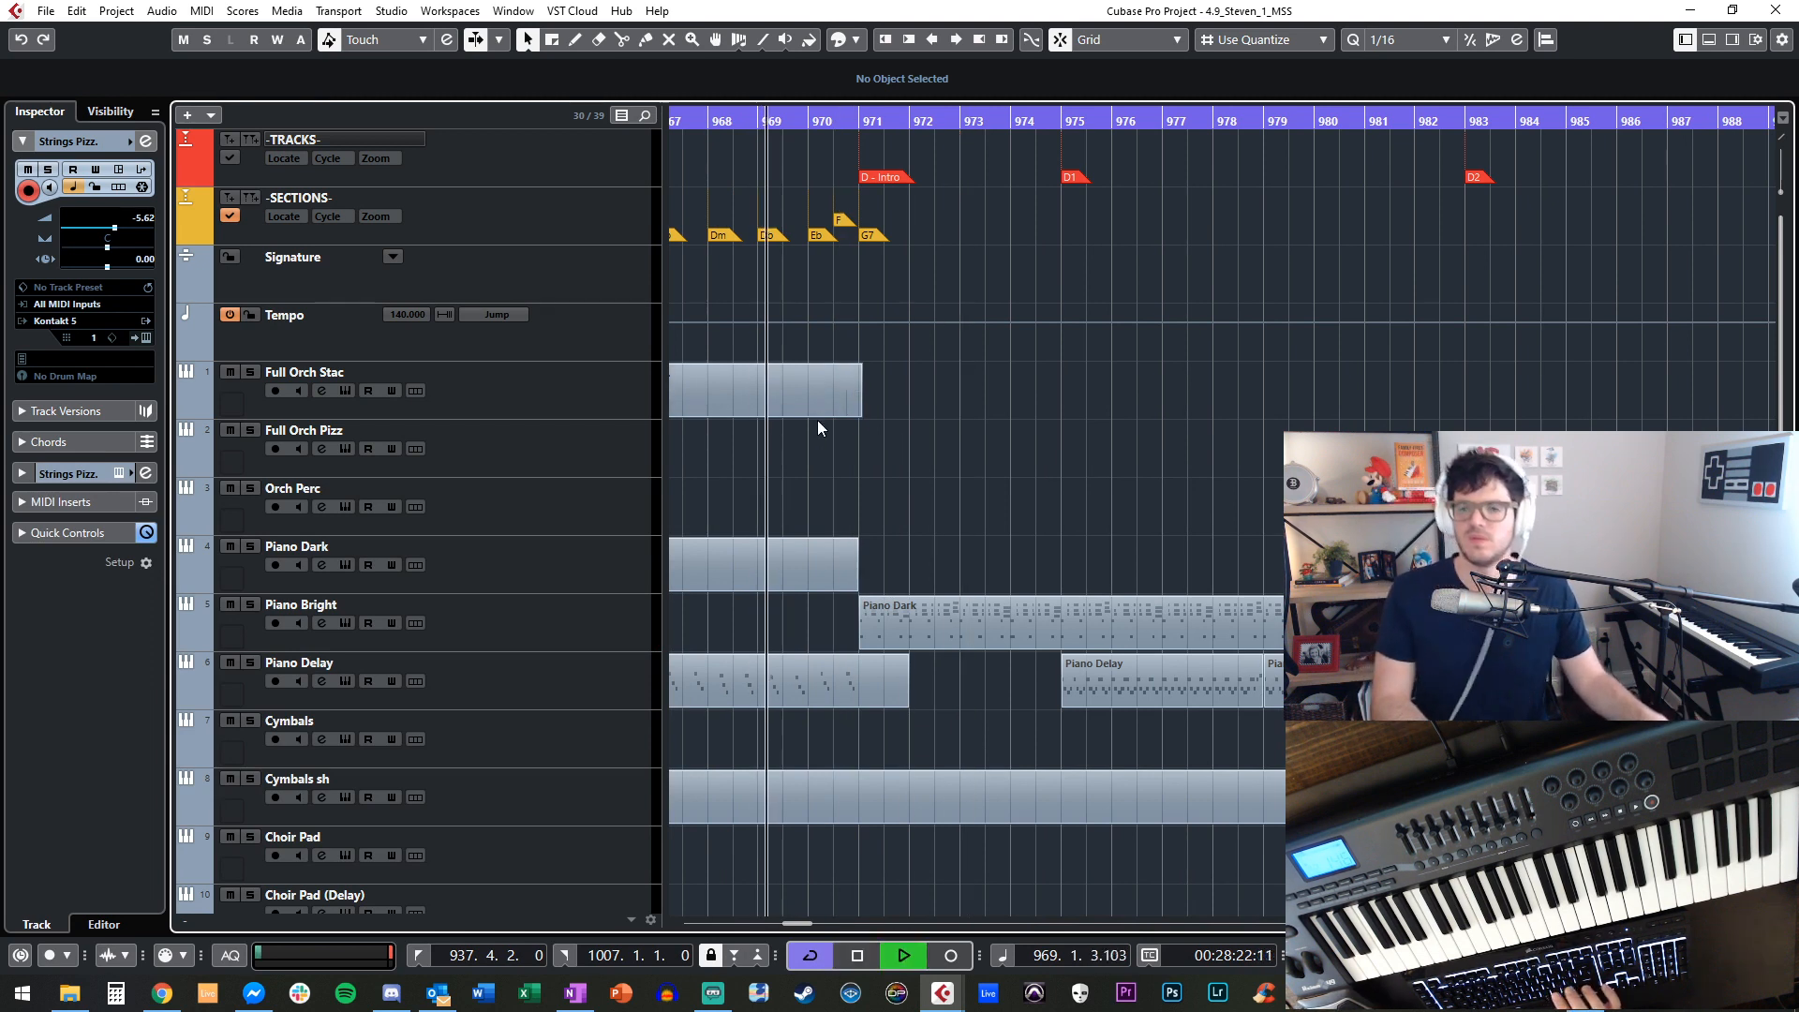
click(599, 569)
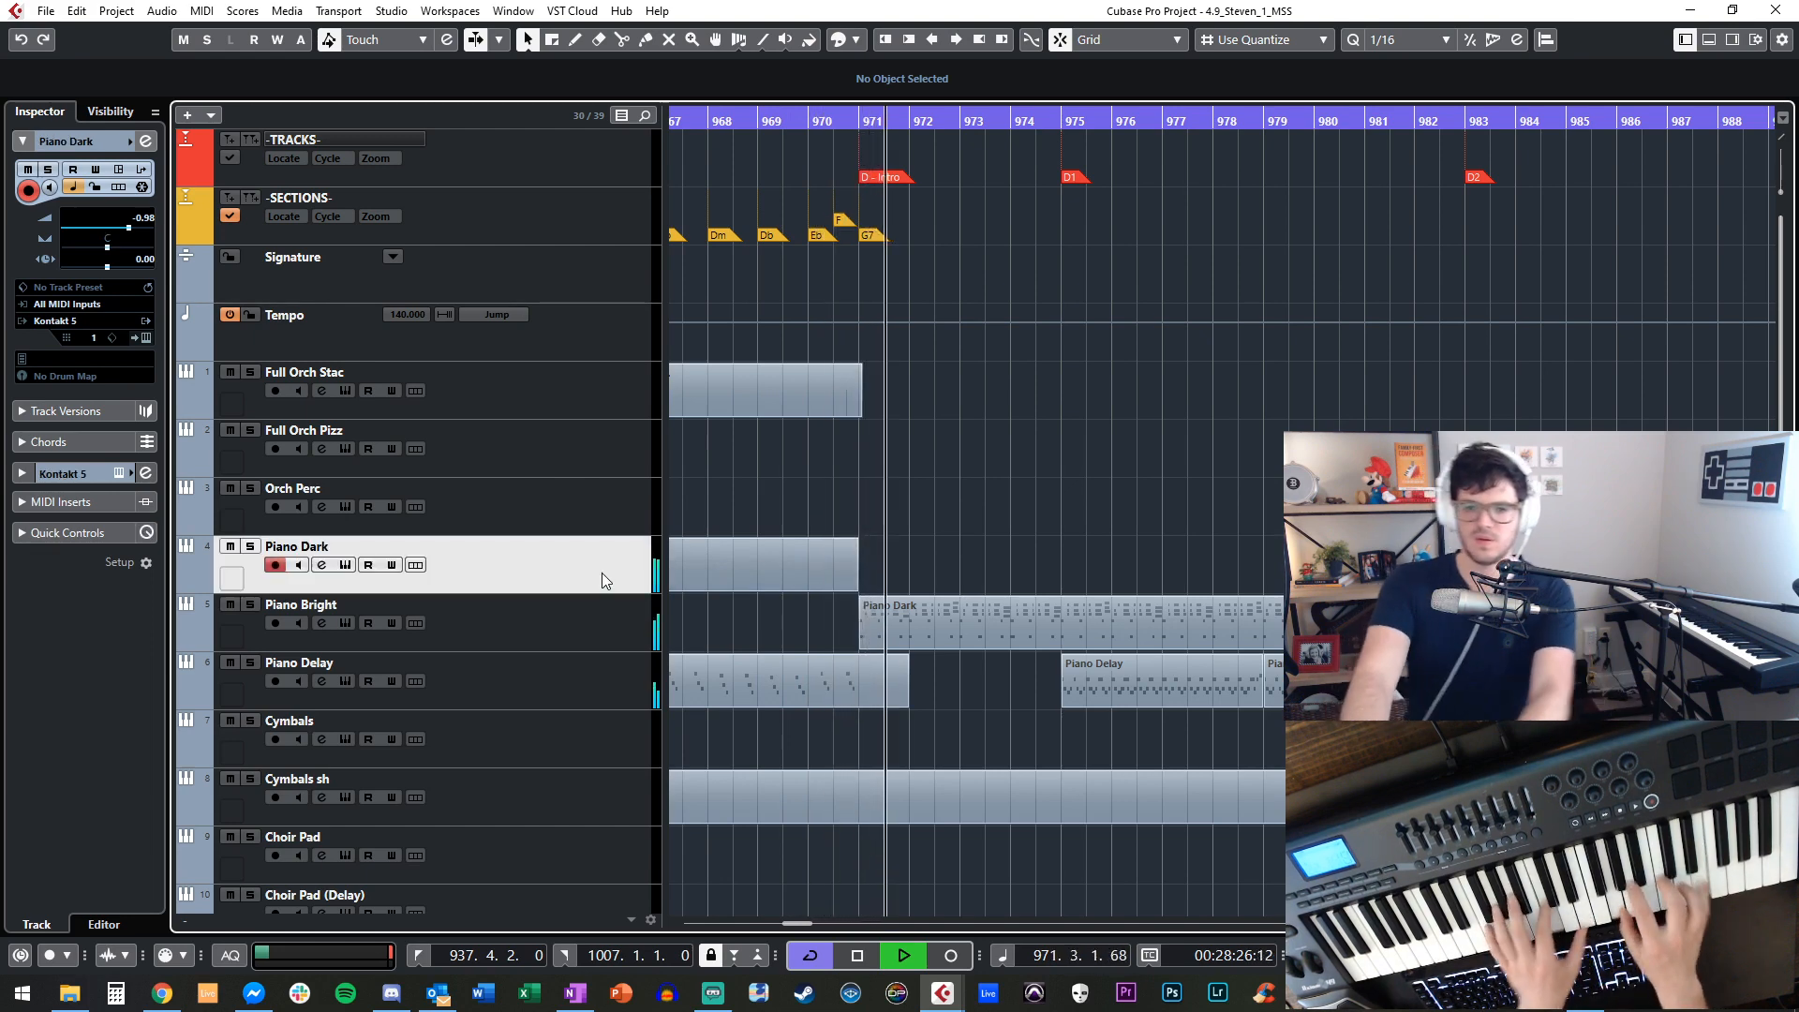
scroll(545, 470, down, 10)
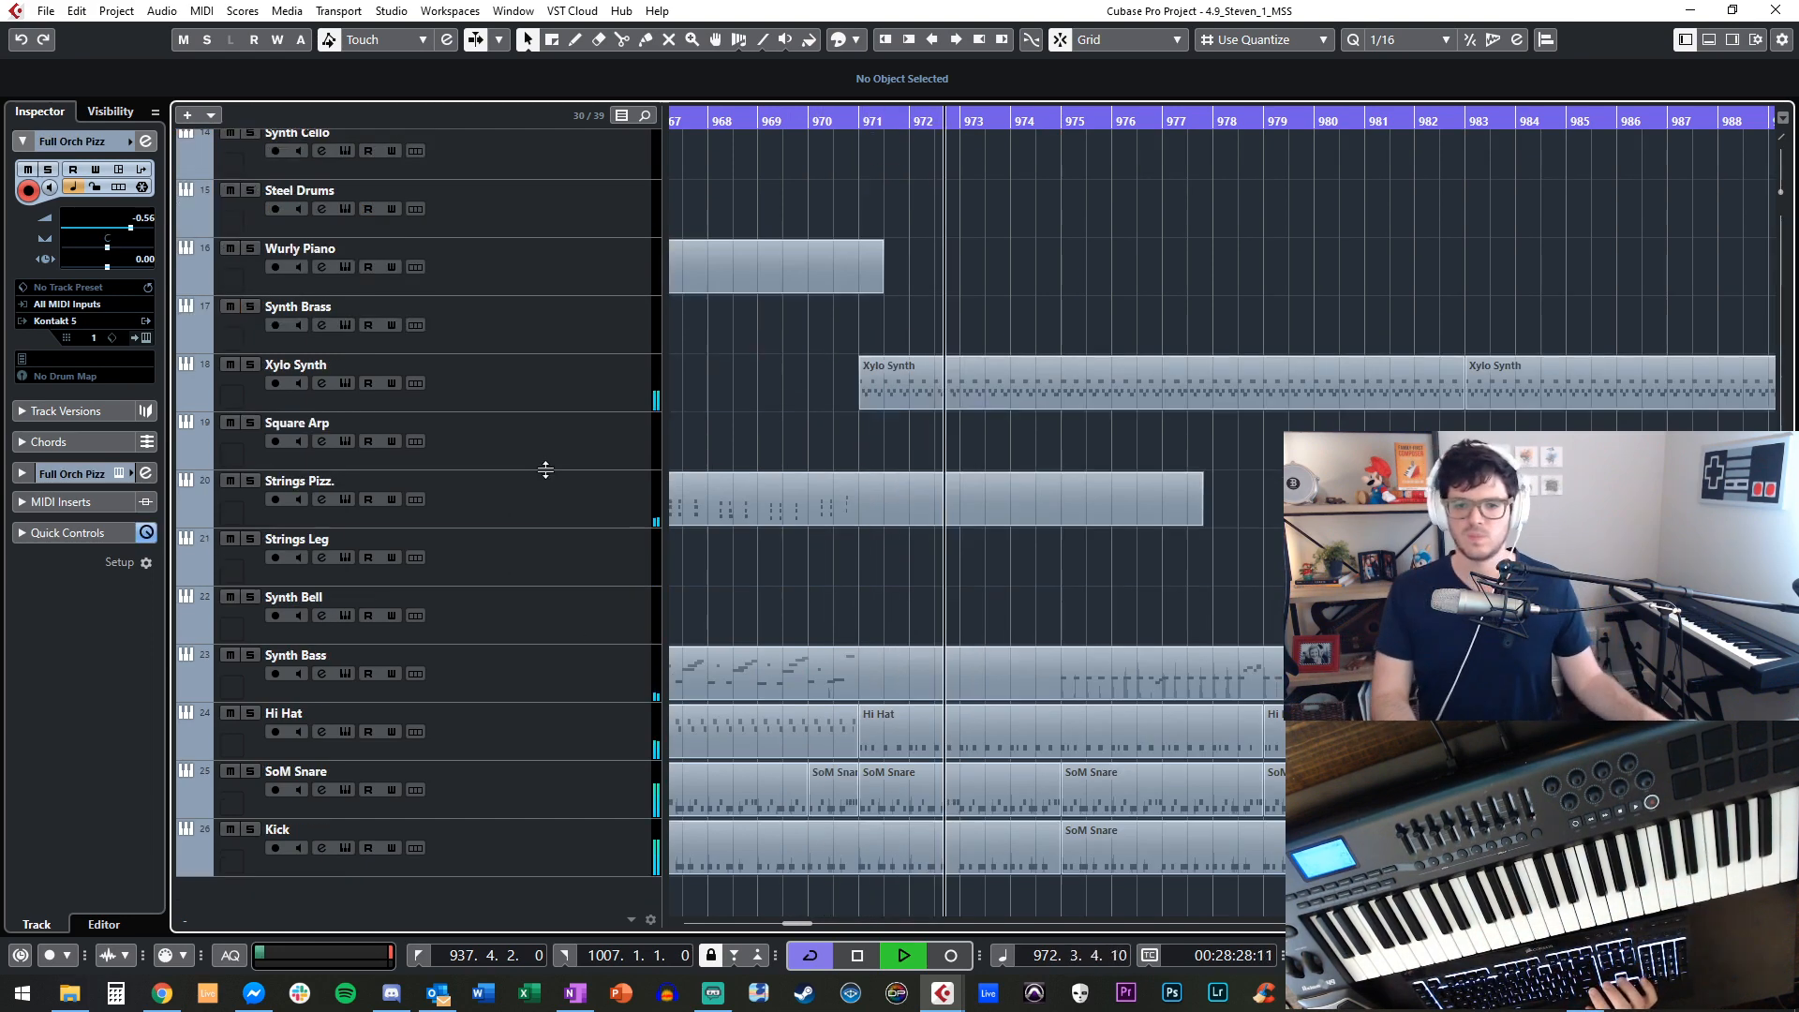
click(525, 607)
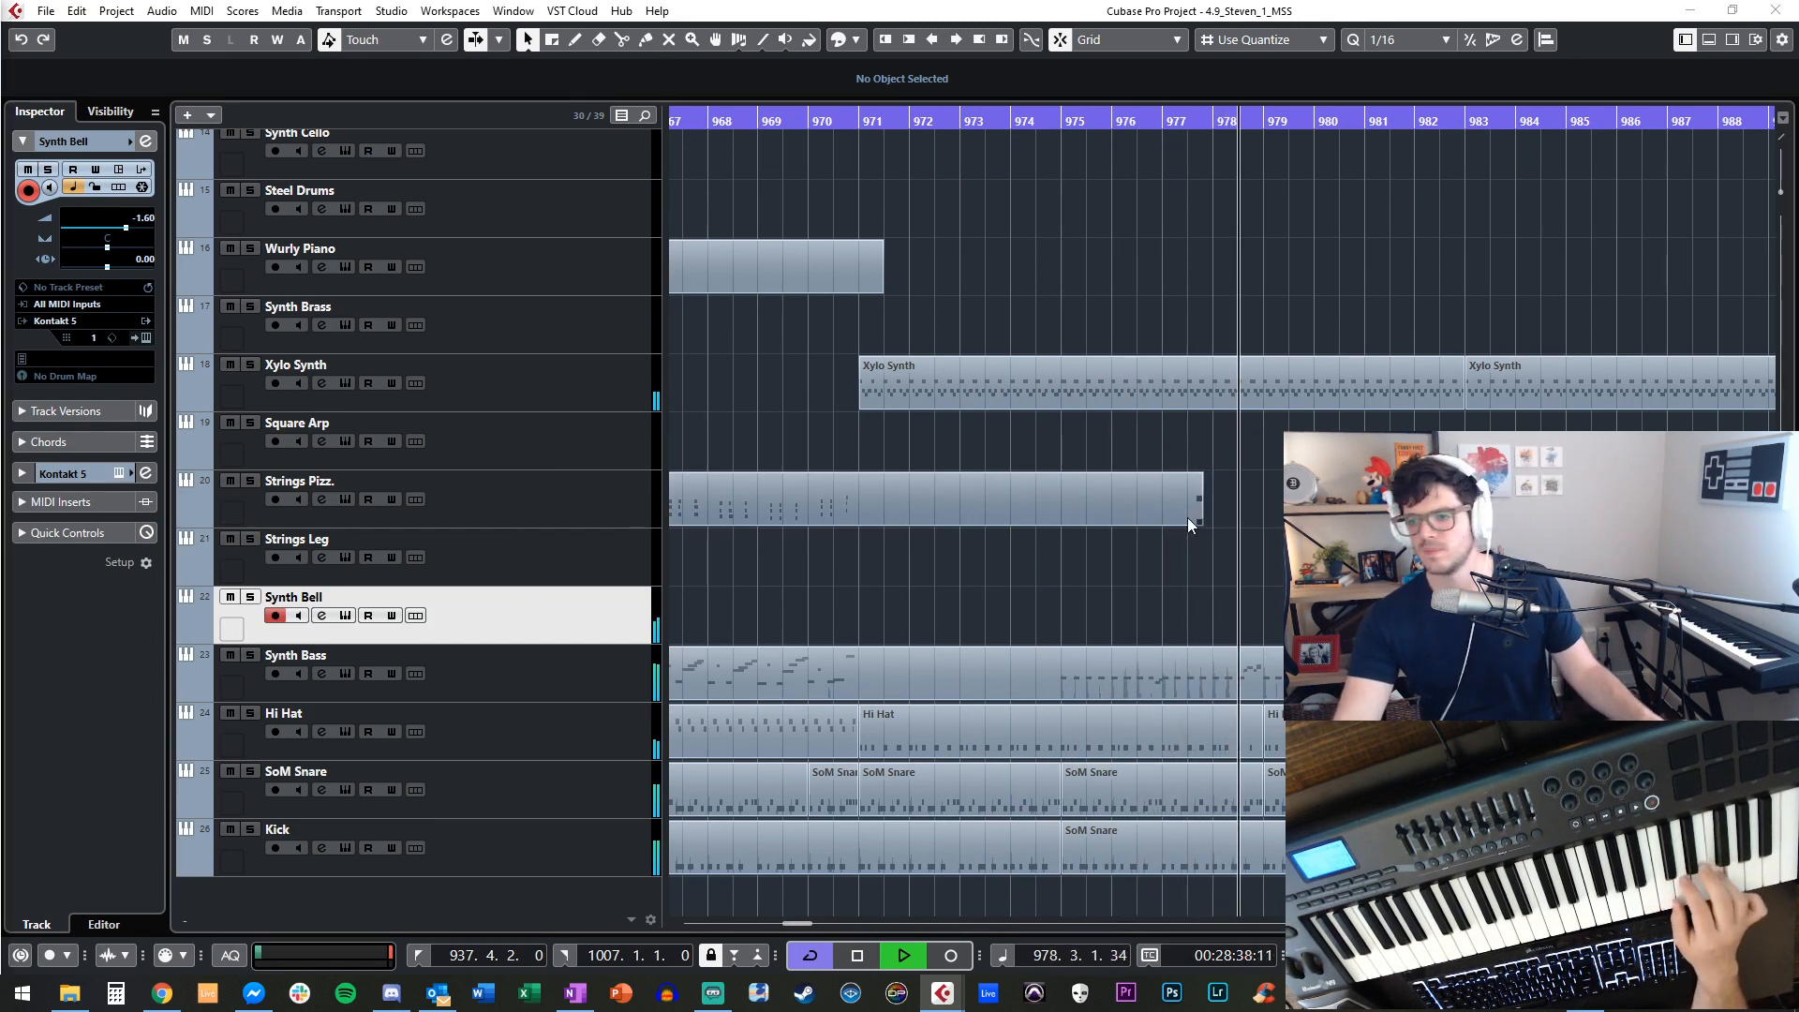
Record a rising Synth Bell line of one sustained note per bar, starting the recording from bar 974 and stopping around bar 985.
key(space)
key(KP_Subtract)
key(KP_Subtract)
key(KP_Subtract)
key(KP_Subtract)
key(KP_Subtract)
key(KP_Subtract)
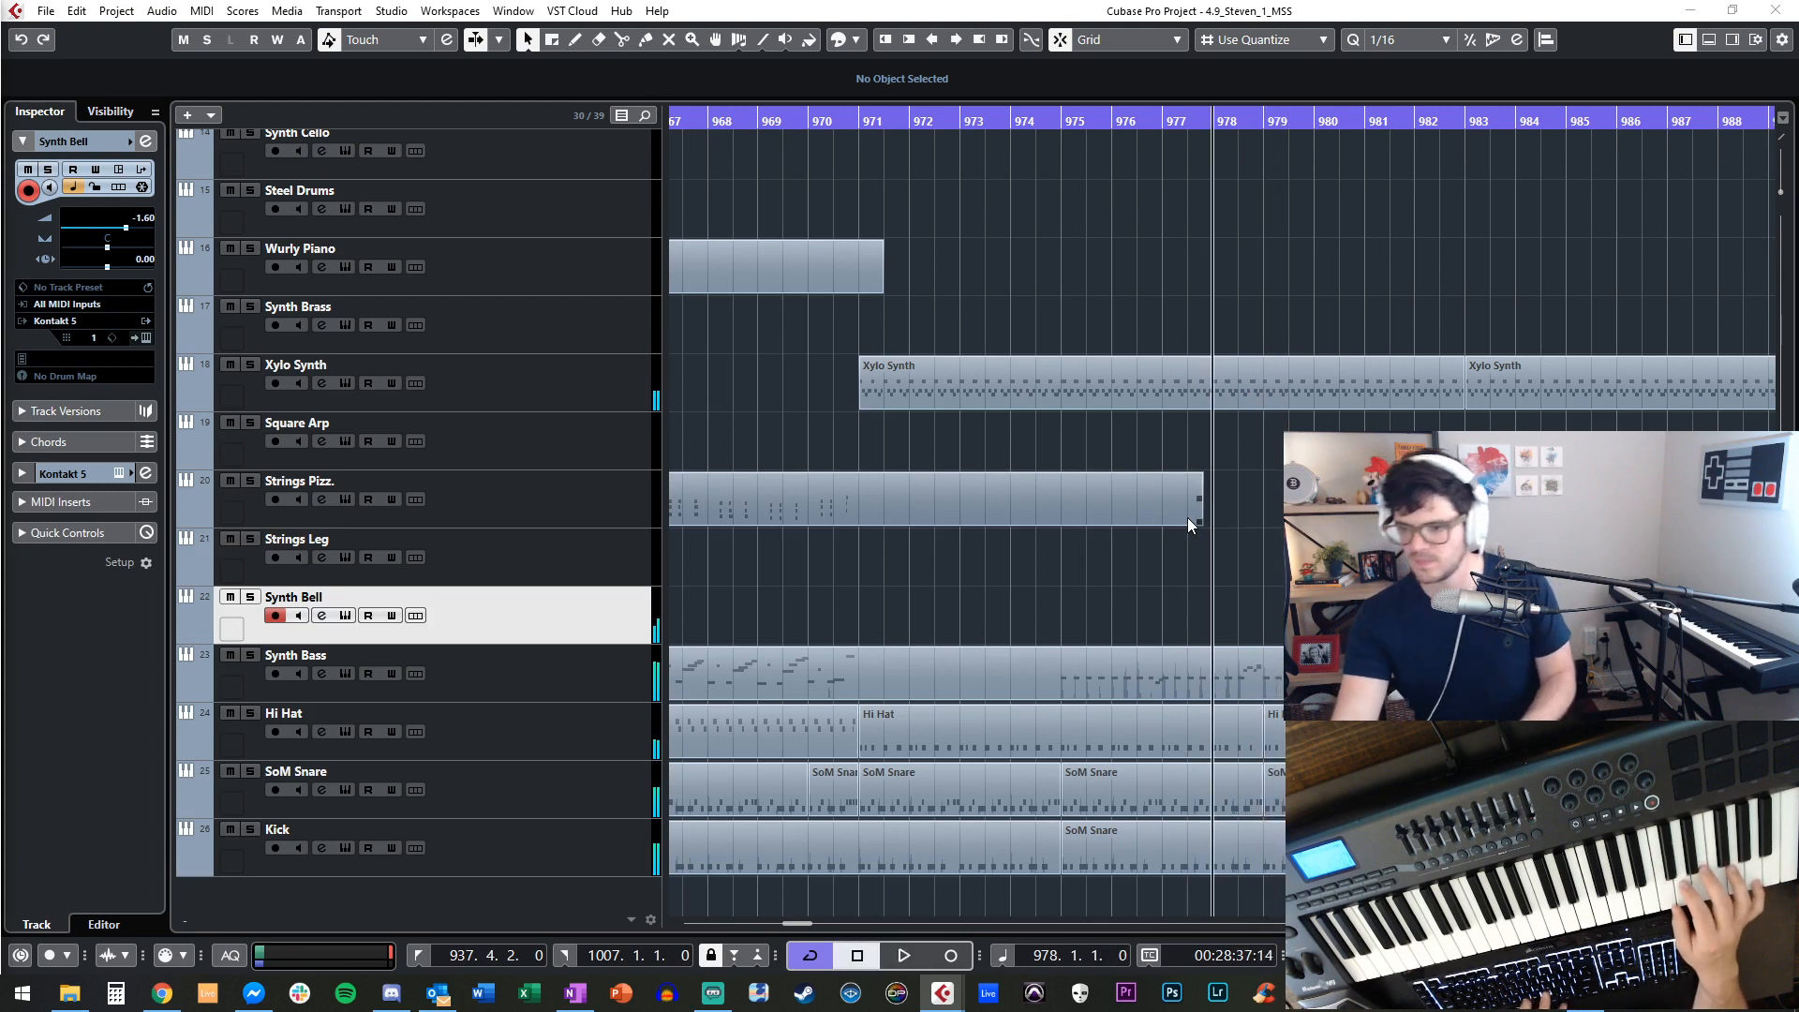
scroll(1187, 517, right, 2)
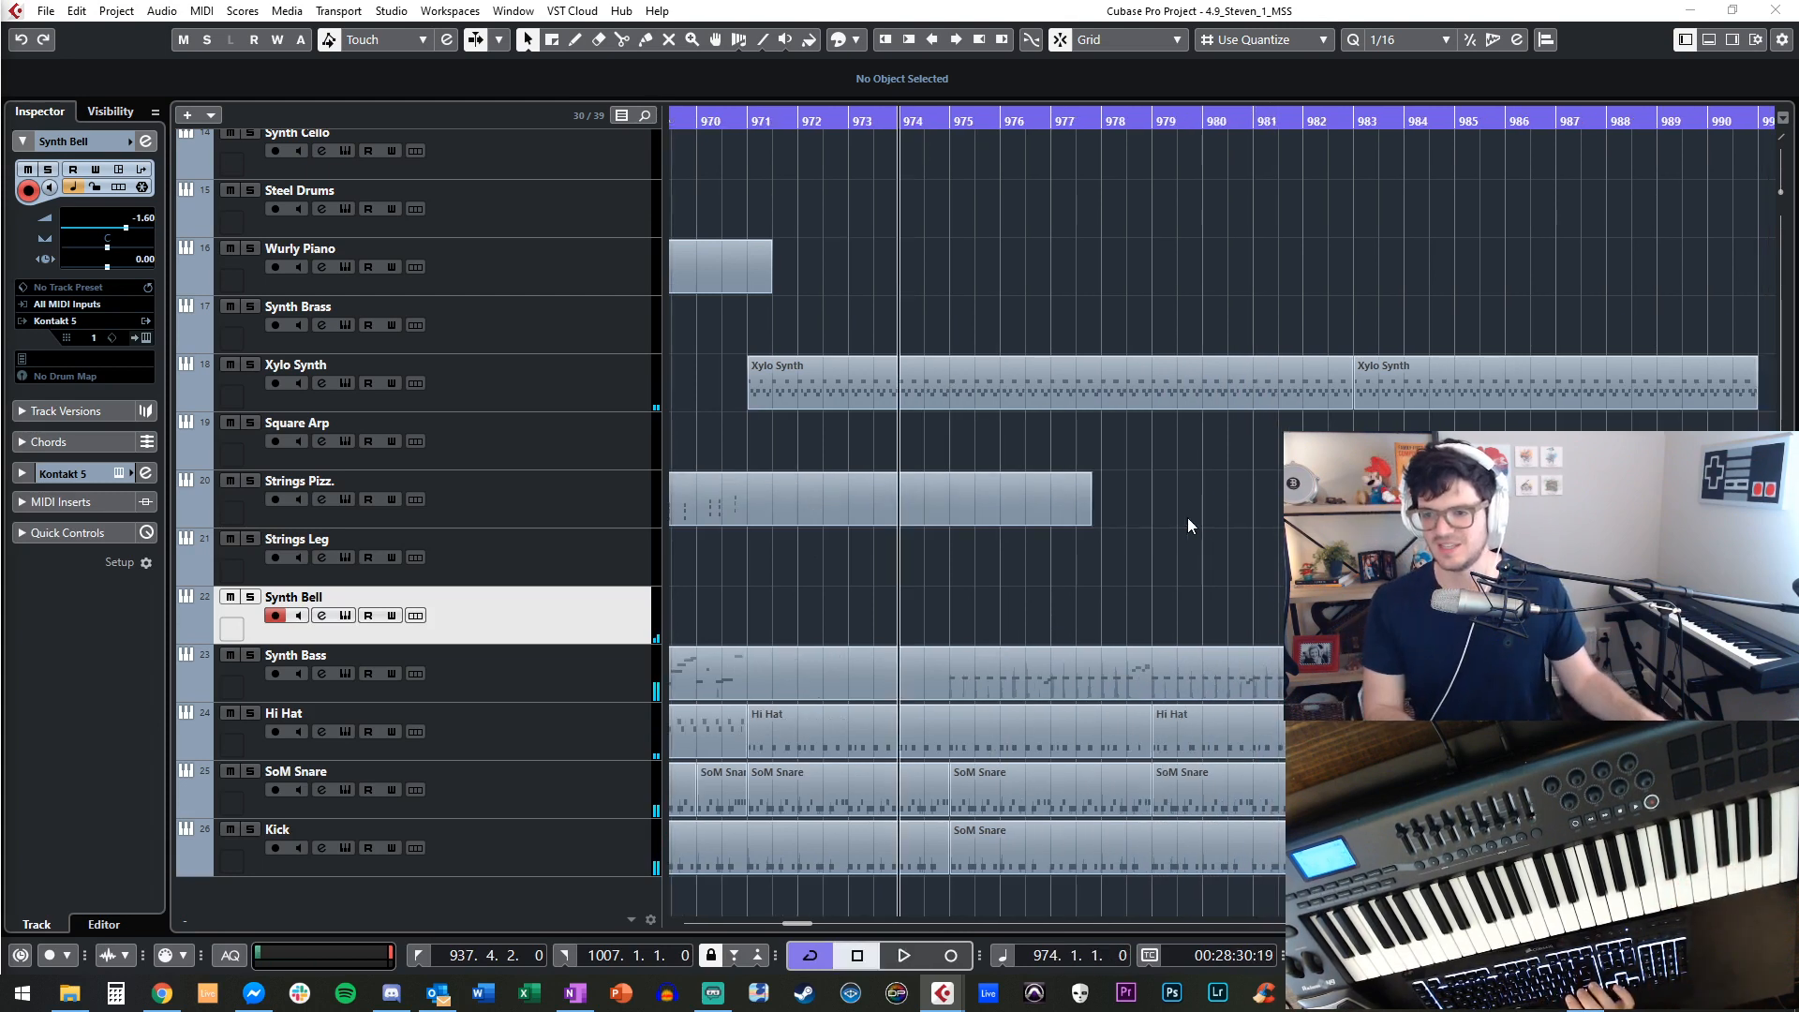
key(KP_Multiply)
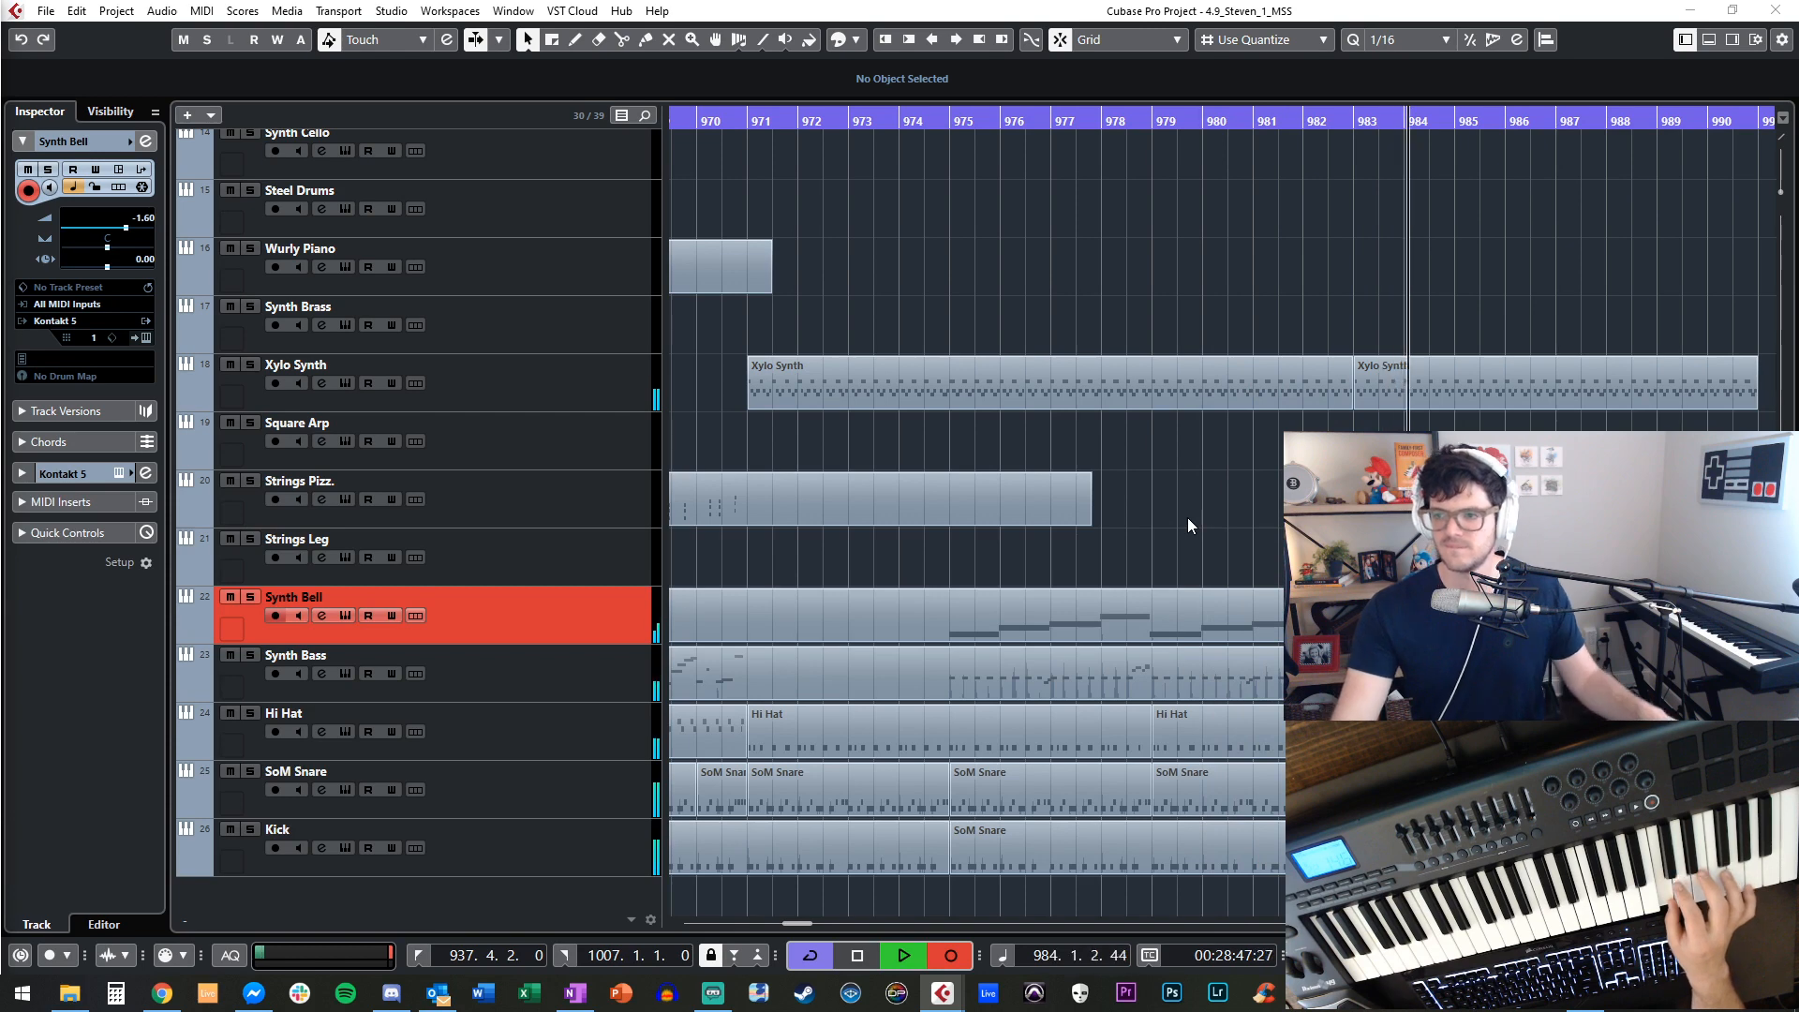
key(space)
Open the recorded Synth Bell part for note editing and quantize all of its notes to 1/8.
scroll(975, 519, up, 10)
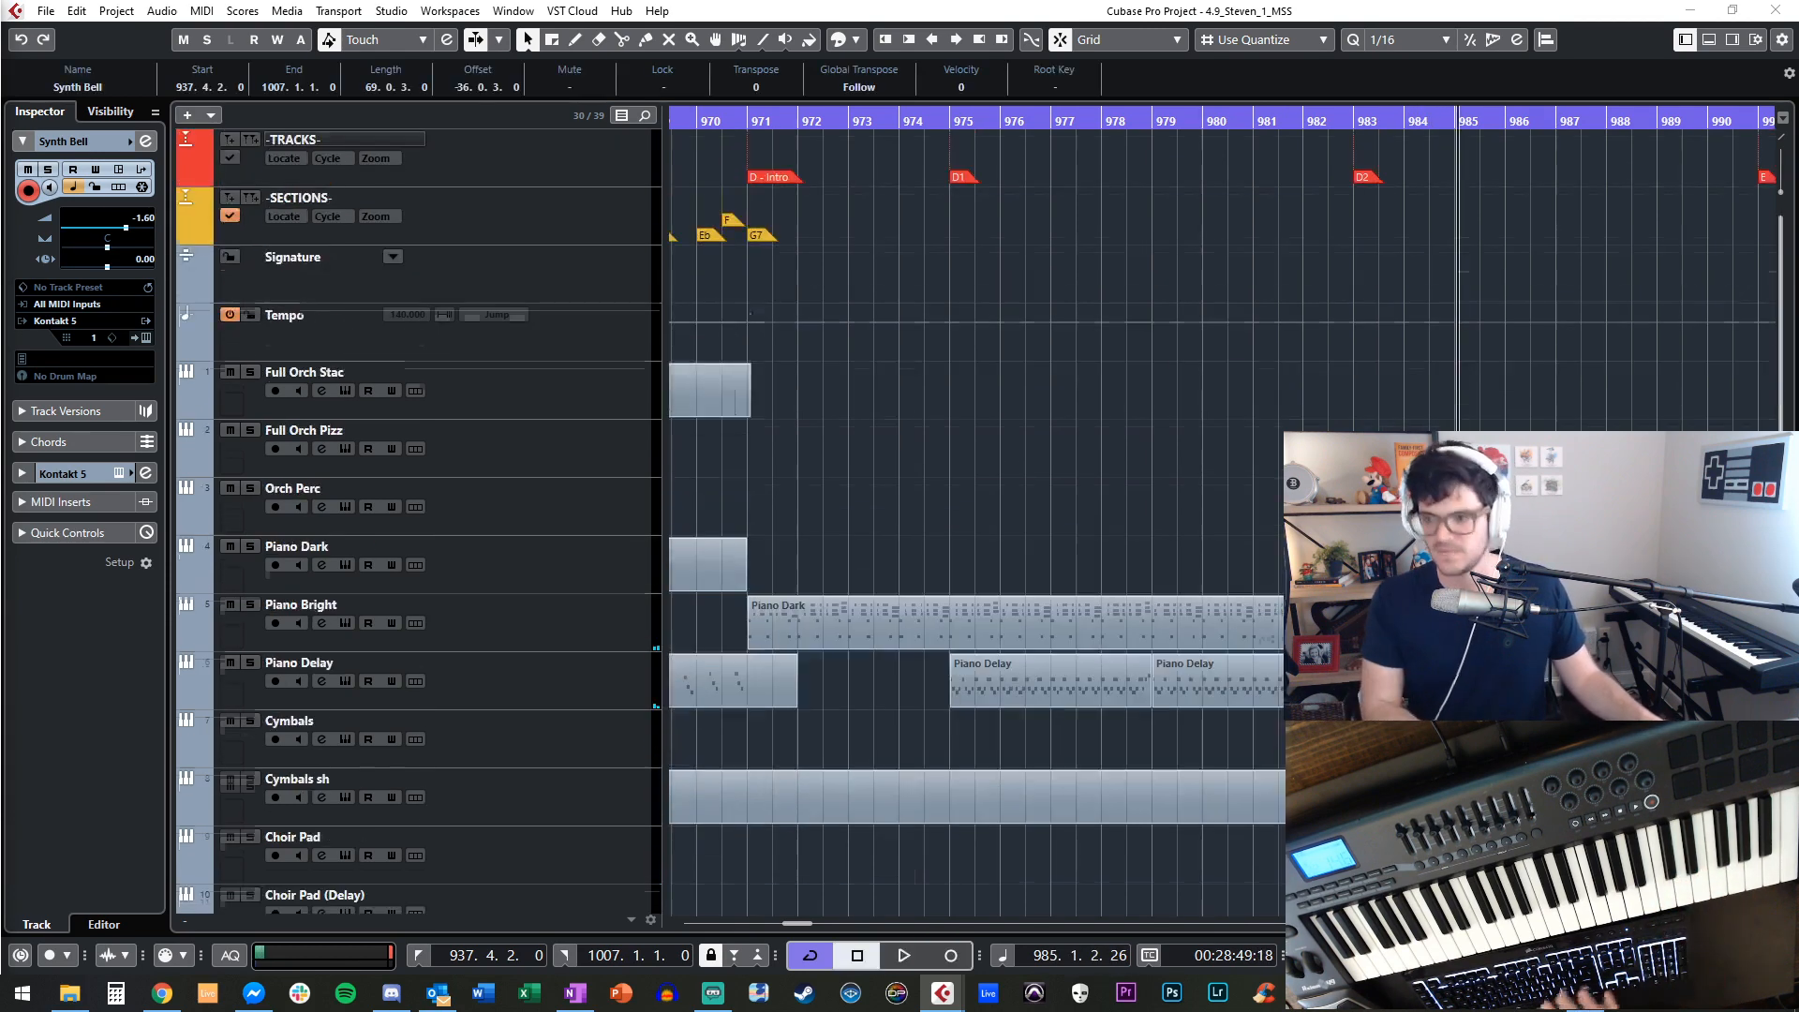
key(KP_Subtract)
key(KP_Subtract)
key(KP_Subtract)
double_click(1229, 609)
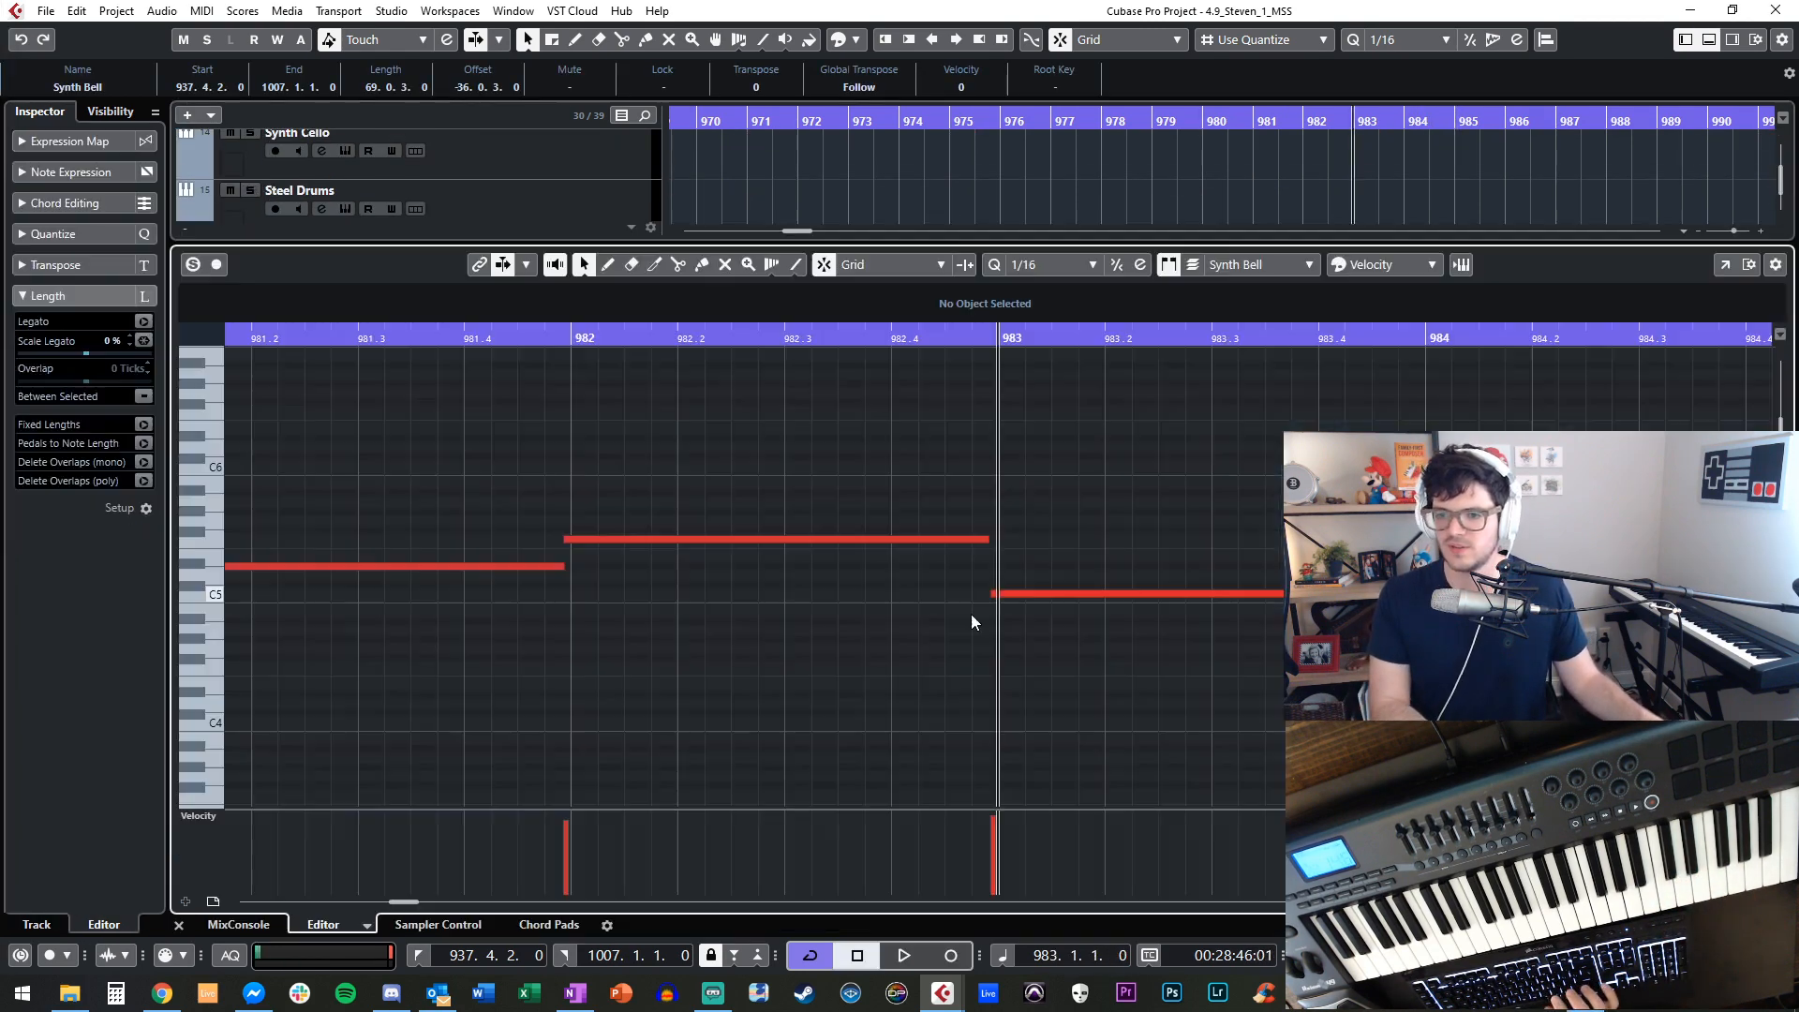
key(ctrl+a)
key(g)
key(g)
key(g)
click(1026, 266)
click(1049, 350)
key(q)
click(957, 408)
scroll(850, 441, left, 5)
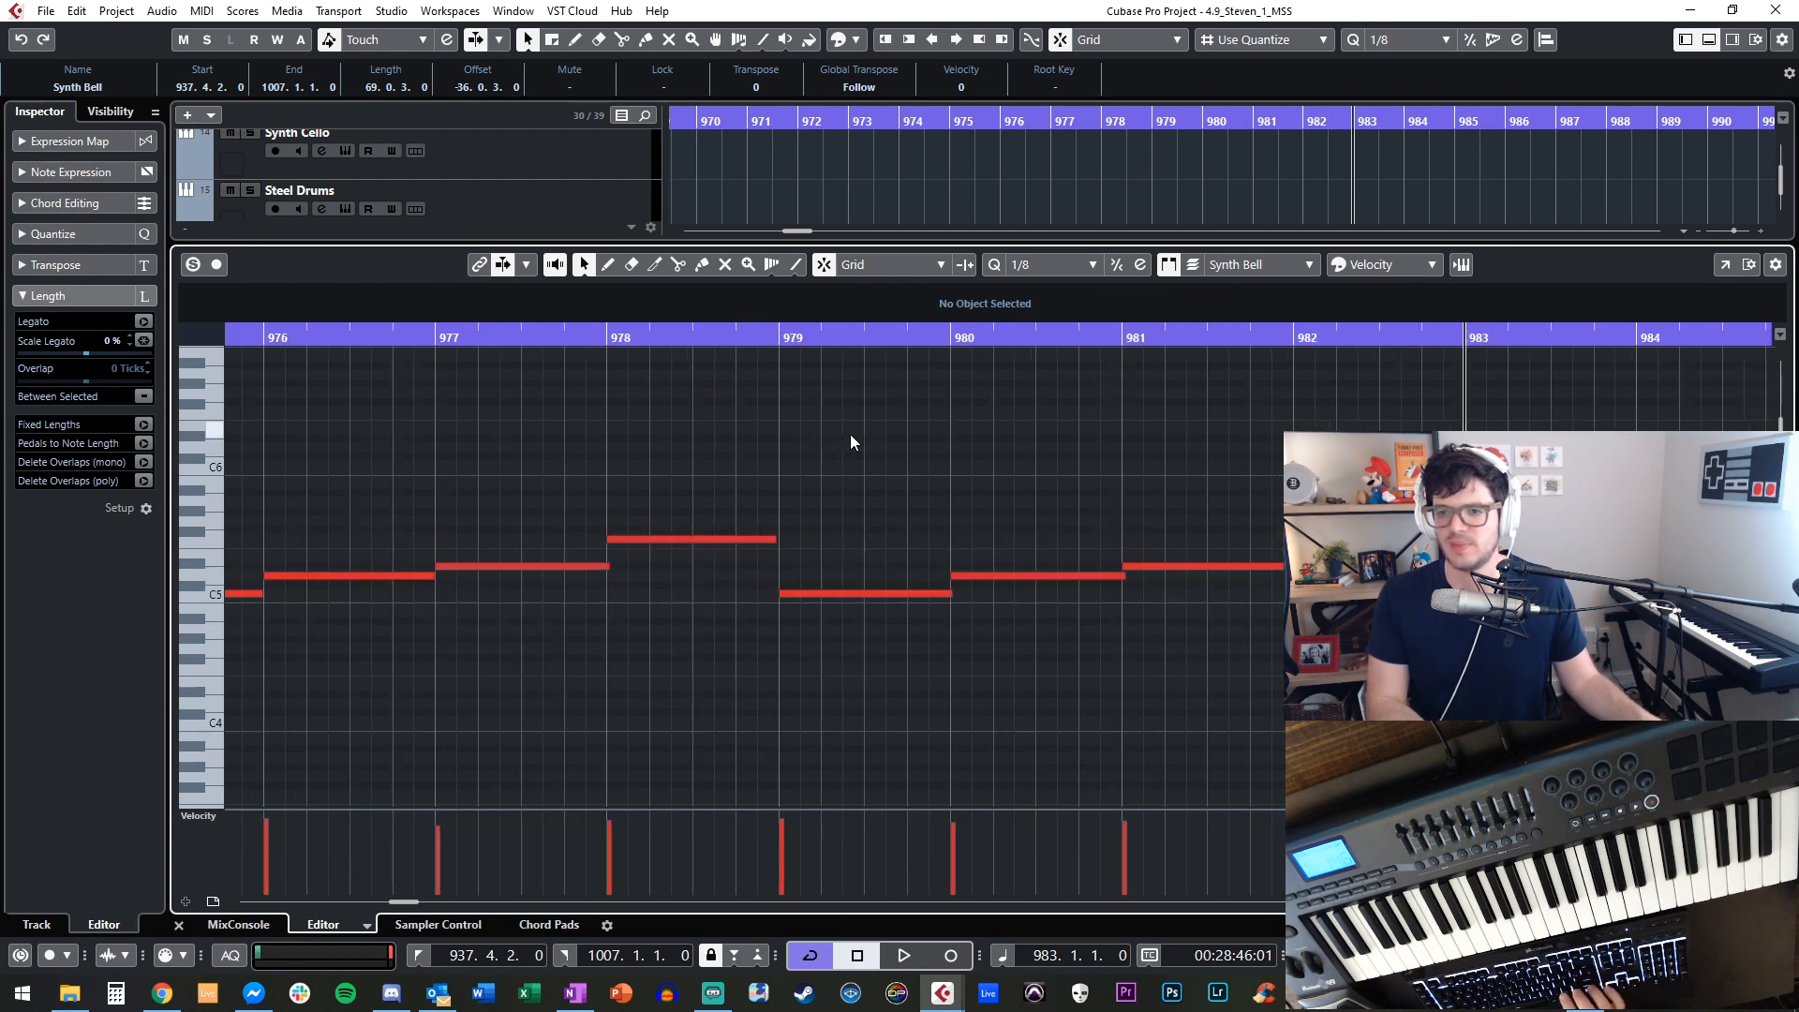
Close the Synth Bell note editor and move the playback position back to bar 975, at the D1 marker.
key(Return)
key(KP_Subtract)
key(KP_Subtract)
key(KP_Subtract)
key(KP_Subtract)
key(KP_Subtract)
key(KP_Subtract)
key(KP_Subtract)
key(KP_Subtract)
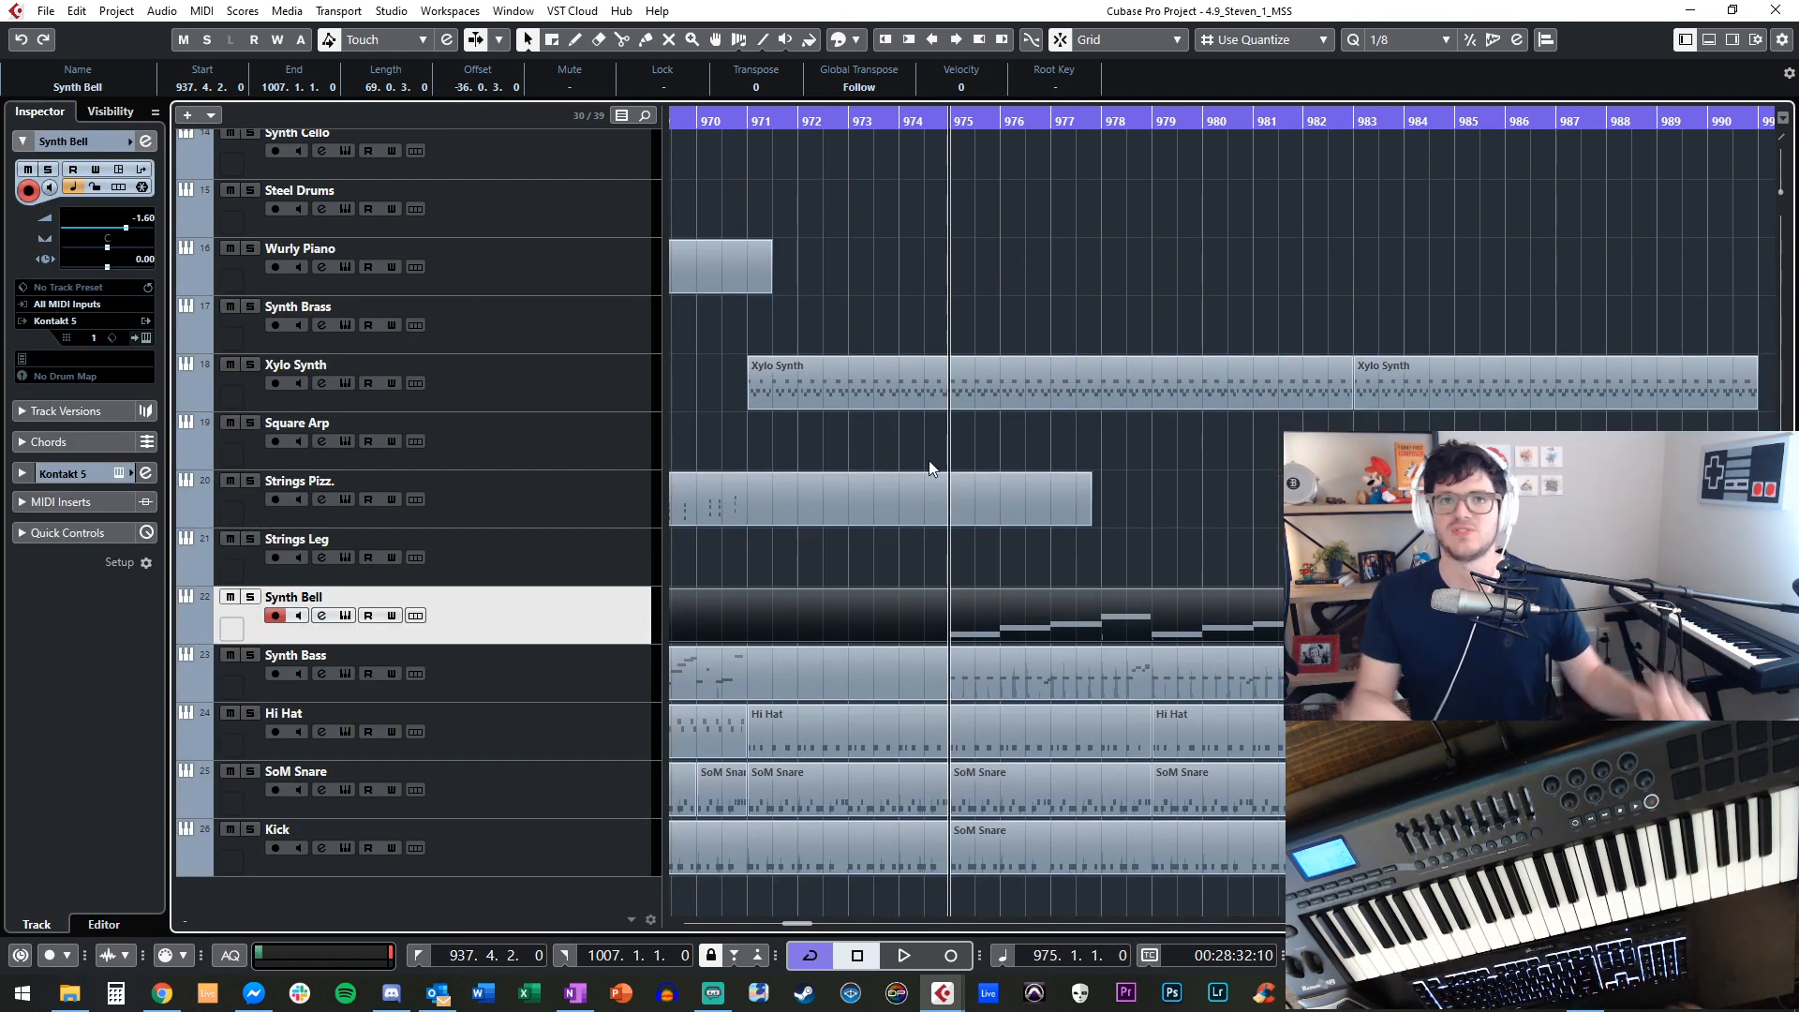
Select the Strings Leg track and audition it over playback from bar 975 to the end of bar 978.
click(584, 581)
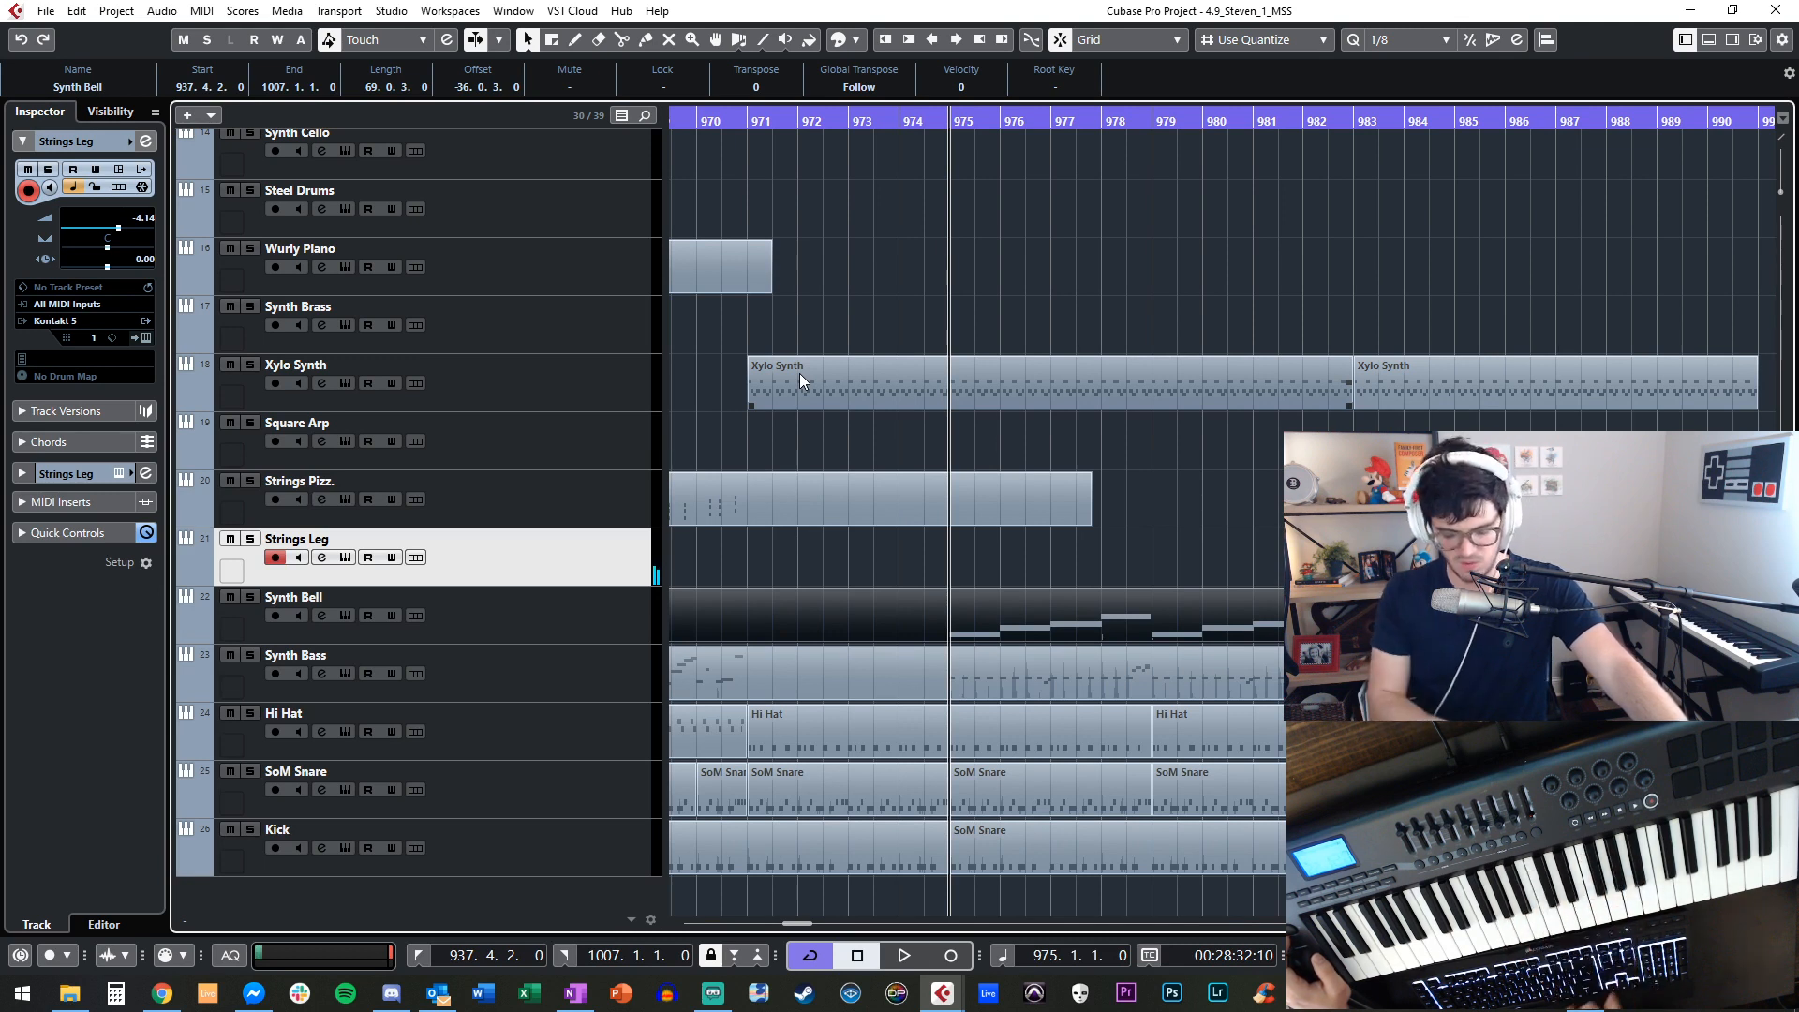
key(space)
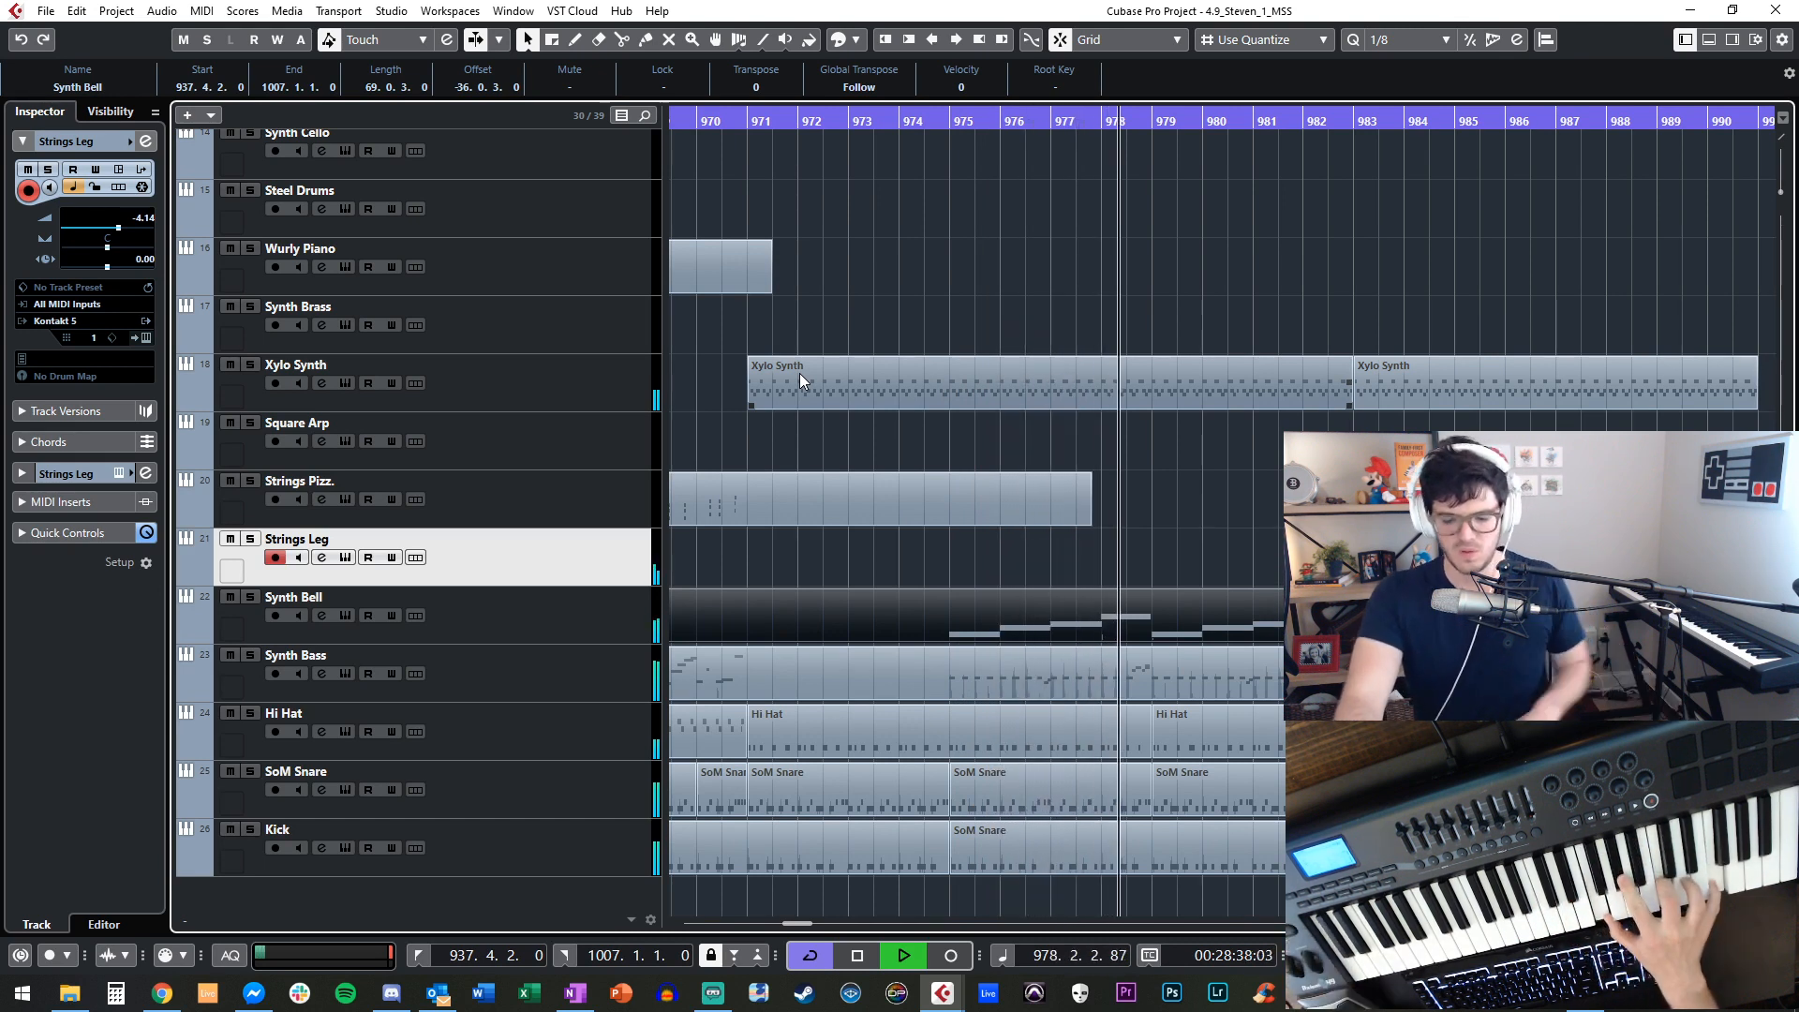
key(space)
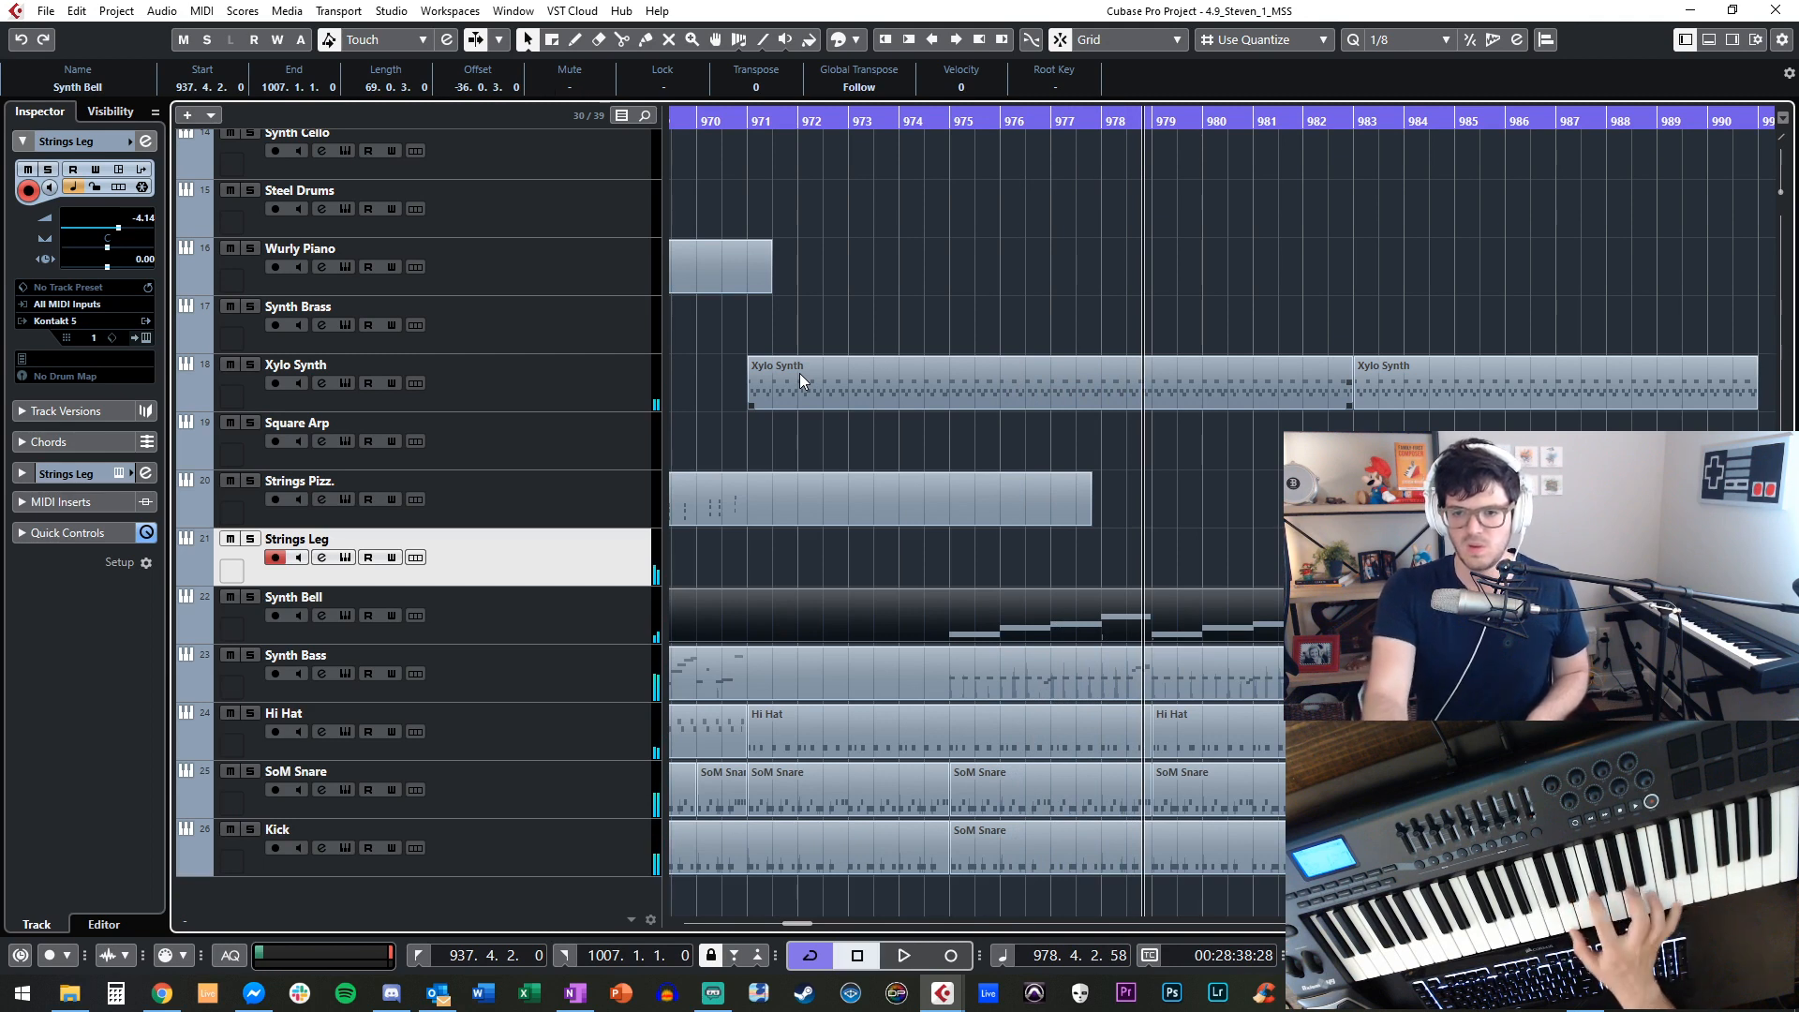